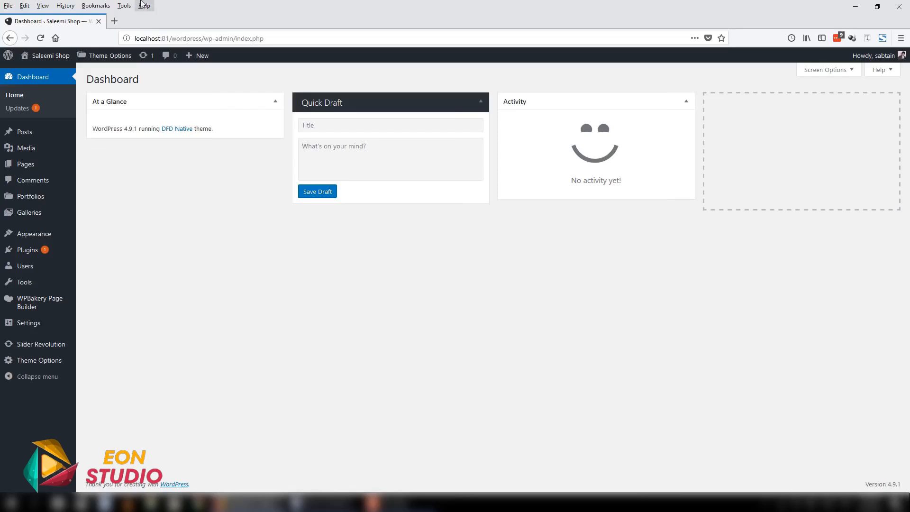
- Open daraz.pk in a new browser tab and look through its product category menus
{"action": "left_click", "coordinate": [115, 21]}
{"action": "type", "text": "daraz.pk"}
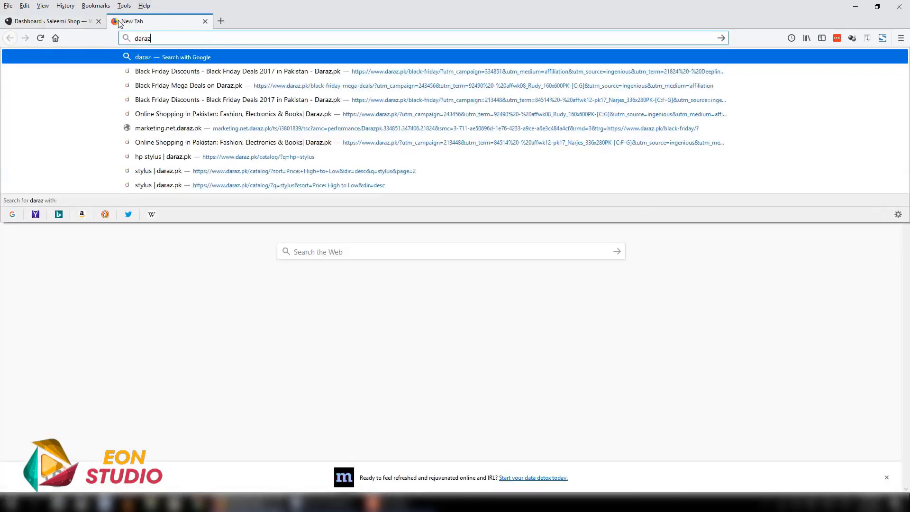
{"action": "key", "text": "Return"}
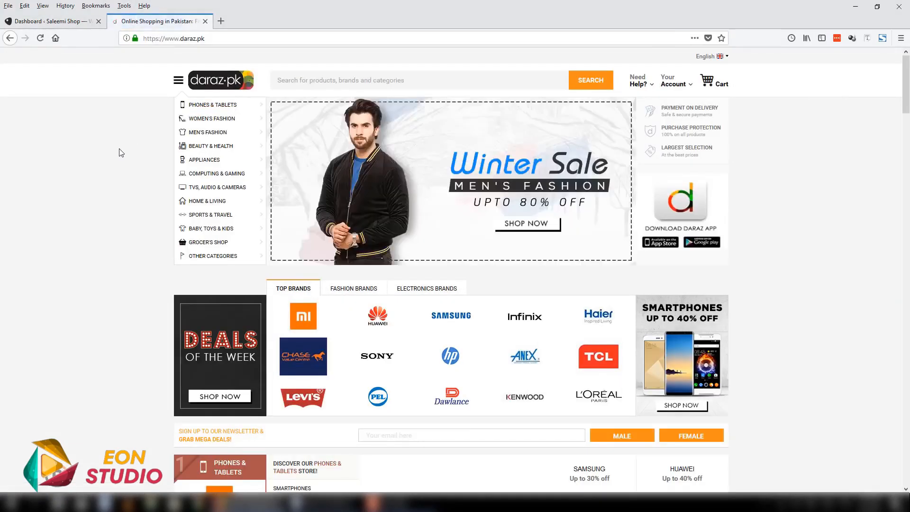
{"action": "left_click_drag", "start_coordinate": [908, 108], "coordinate": [909, 83]}
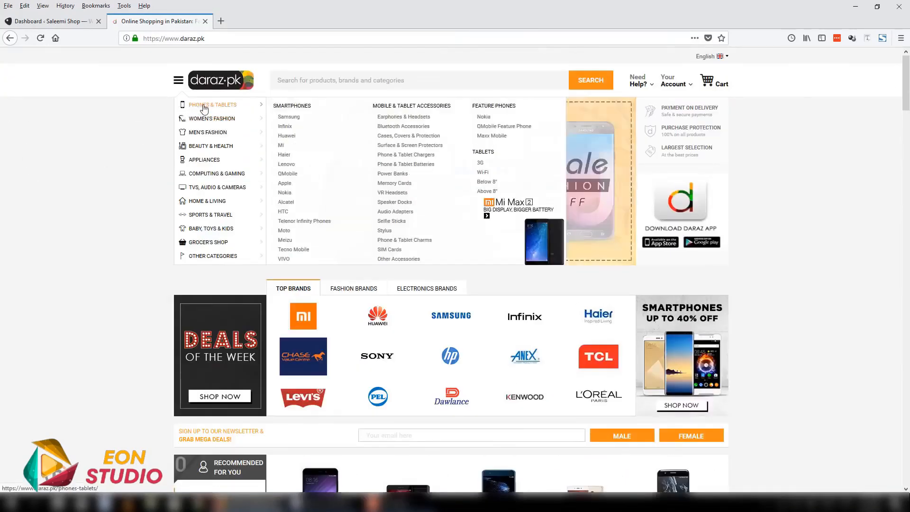
{"action": "mouse_move", "coordinate": [207, 119]}
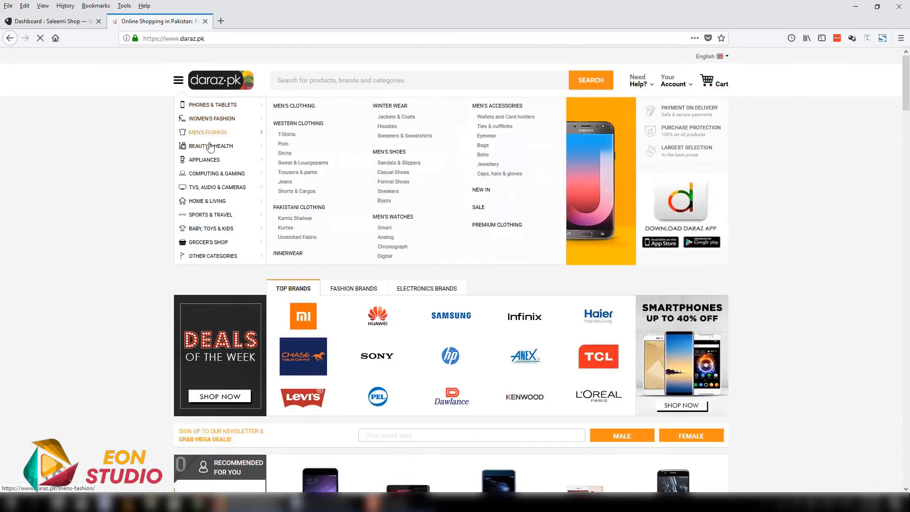
{"action": "mouse_move", "coordinate": [207, 147]}
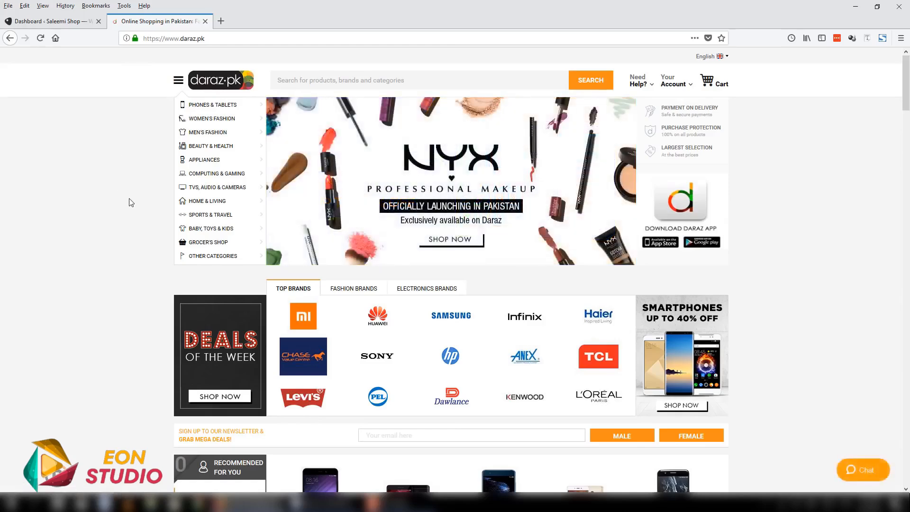
{"action": "mouse_move", "coordinate": [187, 108]}
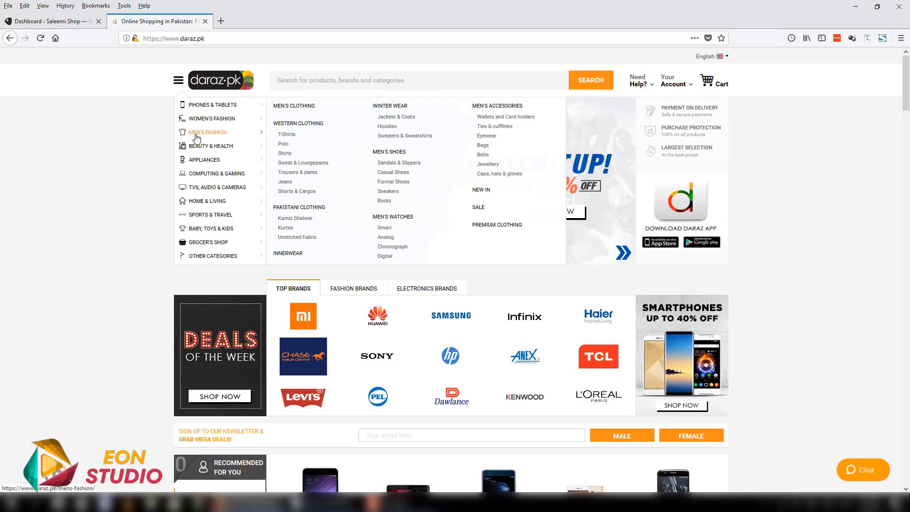
{"action": "mouse_move", "coordinate": [207, 192]}
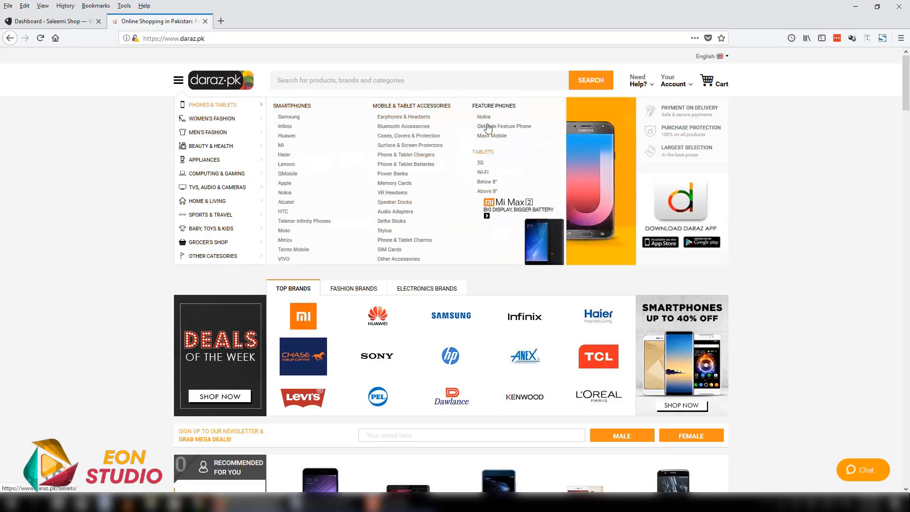
- Open the grey Mi Redmi 4A product page from the homepage's recommended items and examine its title and rating
{"action": "scroll", "coordinate": [868, 239], "scroll_direction": "down", "scroll_amount": 2}
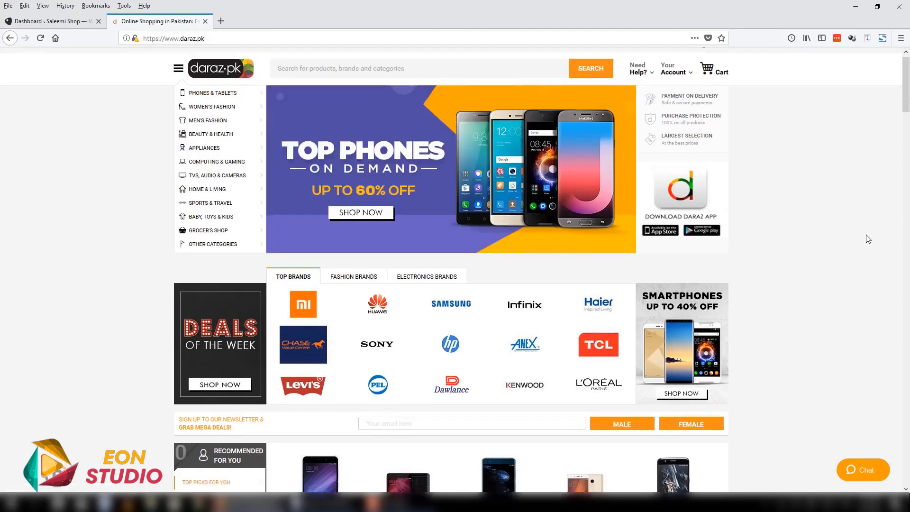
{"action": "scroll", "coordinate": [575, 234], "scroll_direction": "down", "scroll_amount": 2}
{"action": "scroll", "coordinate": [575, 238], "scroll_direction": "down", "scroll_amount": 2}
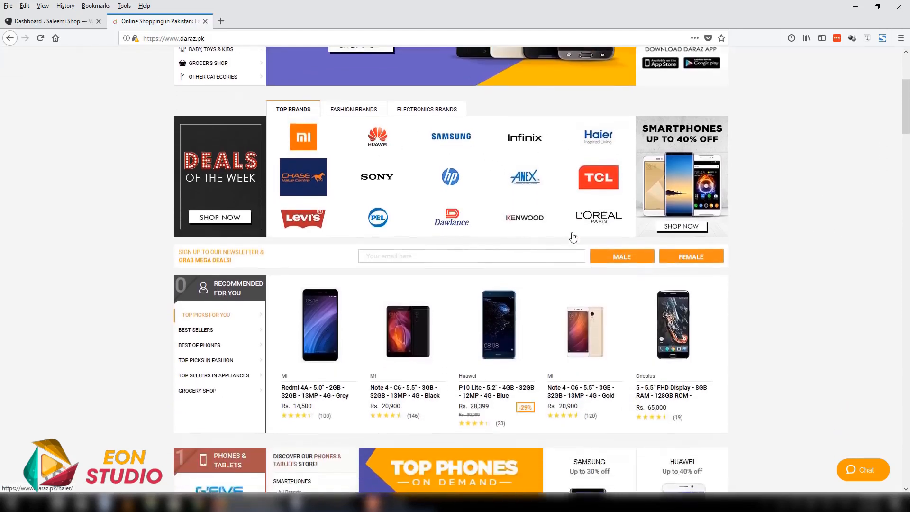
{"action": "left_click", "coordinate": [324, 316]}
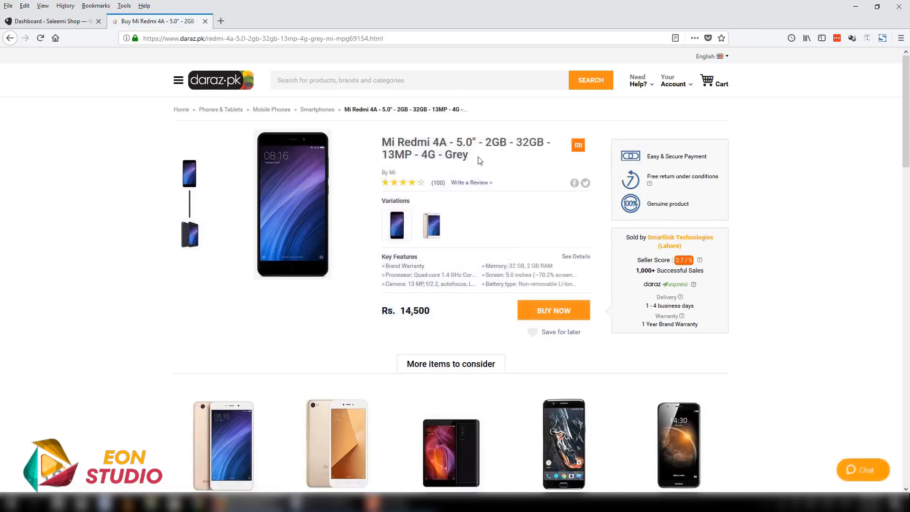
{"action": "left_click_drag", "start_coordinate": [479, 161], "coordinate": [382, 141]}
{"action": "left_click", "coordinate": [418, 183]}
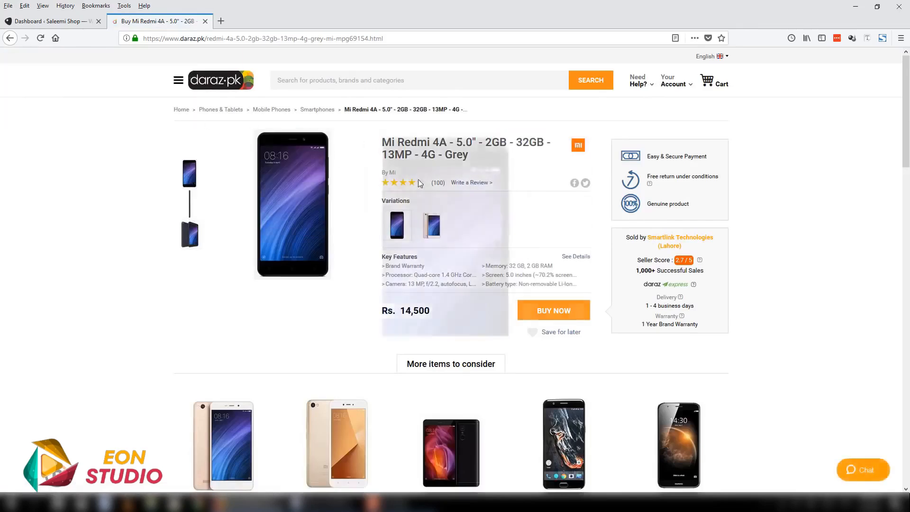
- Switch to the gold variation of the Redmi 4A and examine its price and customer reviews
{"action": "scroll", "coordinate": [396, 227], "scroll_direction": "down", "scroll_amount": 3}
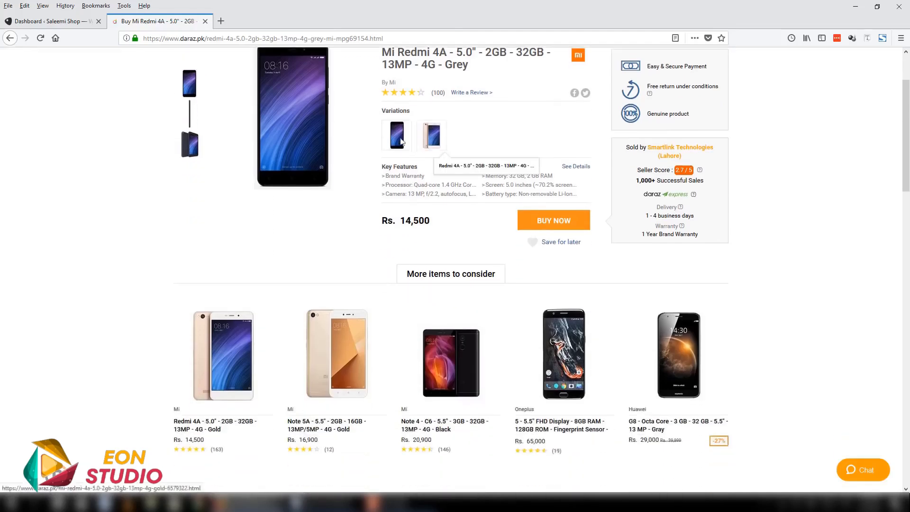
{"action": "left_click", "coordinate": [437, 141]}
{"action": "left_click", "coordinate": [438, 146]}
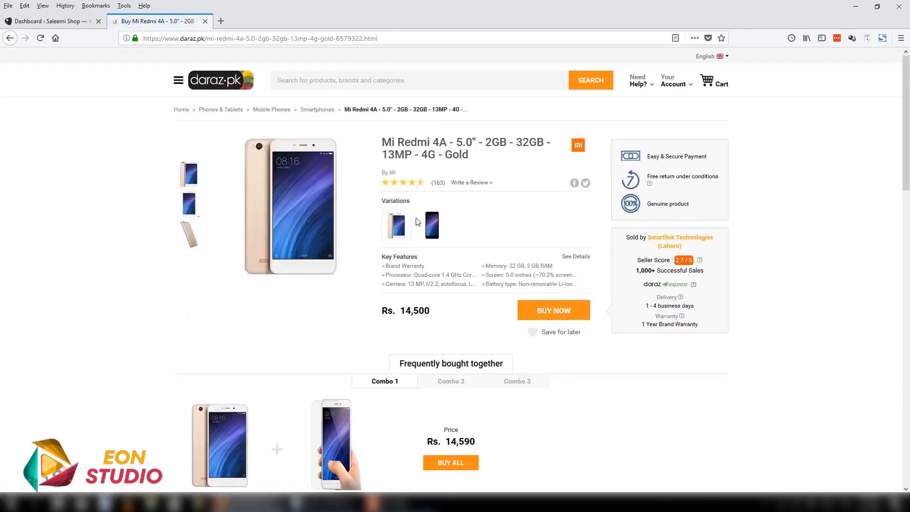
{"action": "scroll", "coordinate": [432, 265], "scroll_direction": "down", "scroll_amount": 3}
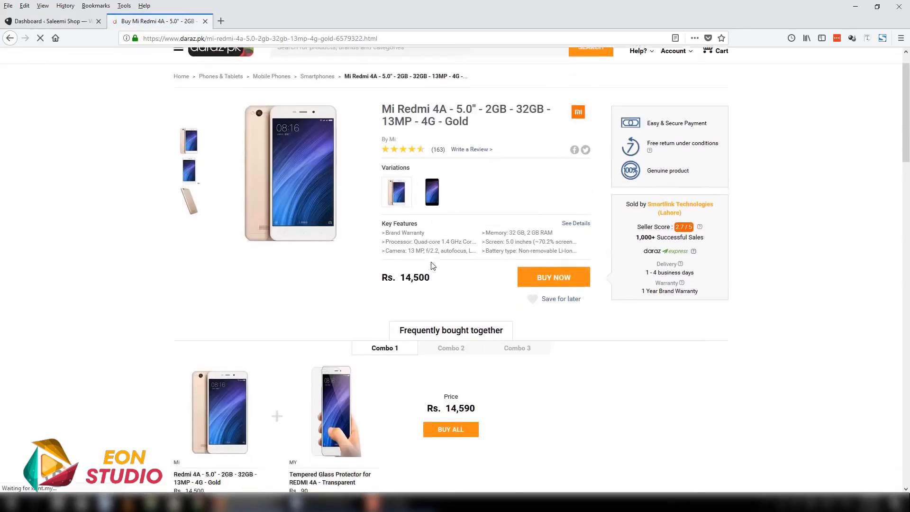
{"action": "left_click_drag", "start_coordinate": [406, 219], "coordinate": [436, 222]}
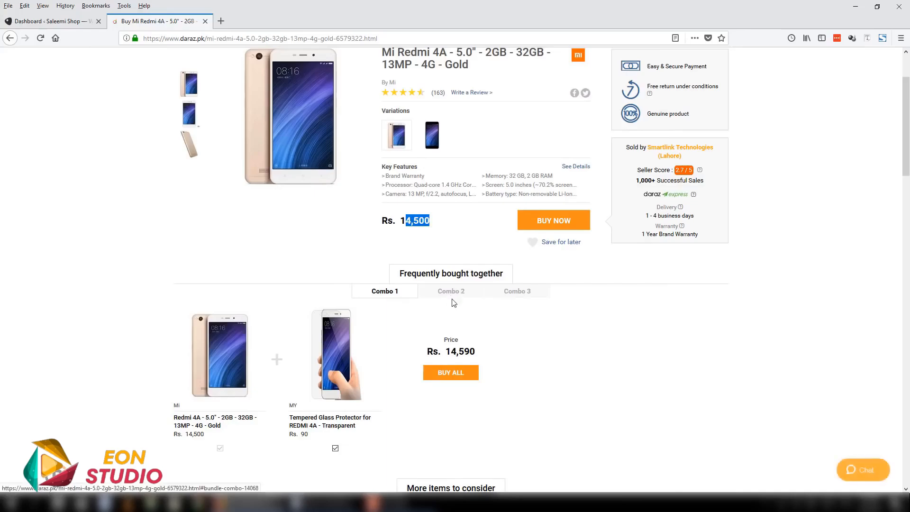
{"action": "scroll", "coordinate": [504, 292], "scroll_direction": "down", "scroll_amount": 15}
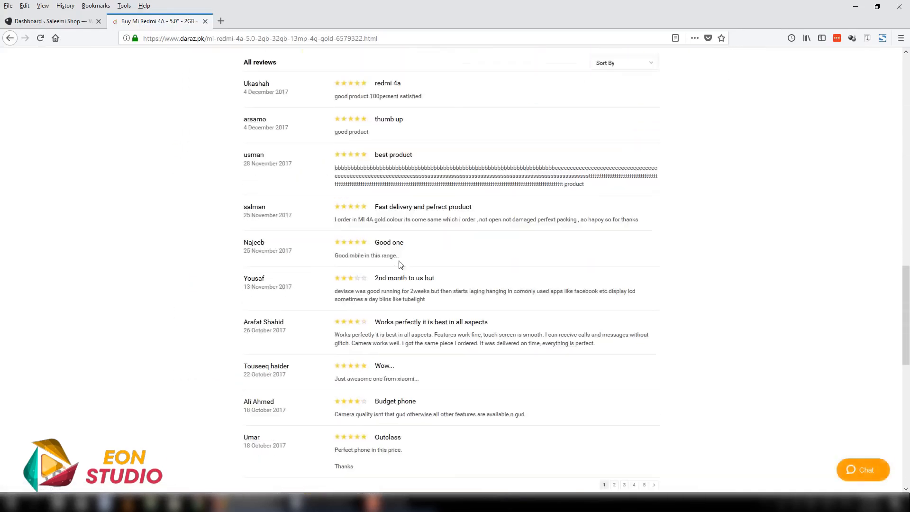
{"action": "left_click_drag", "start_coordinate": [906, 353], "coordinate": [905, 102]}
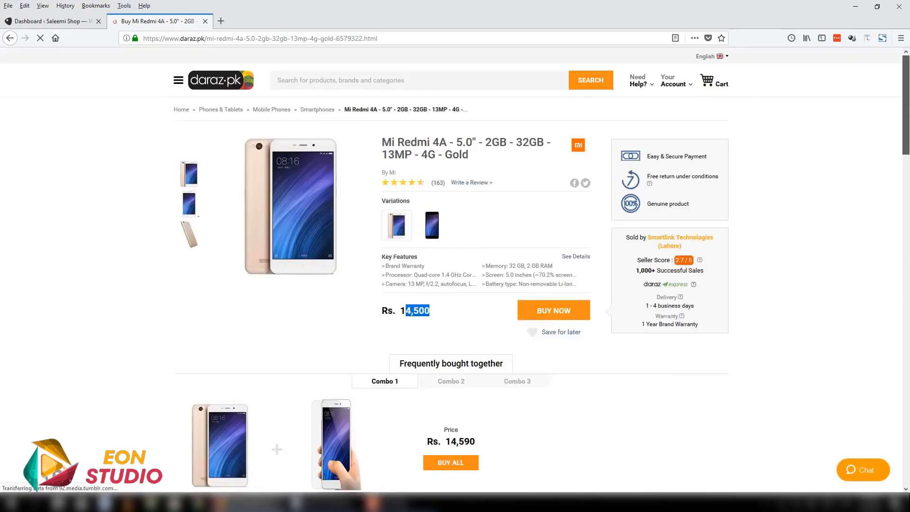
- Return to the grey Redmi 4A page and read through its product description
{"action": "left_click", "coordinate": [10, 38]}
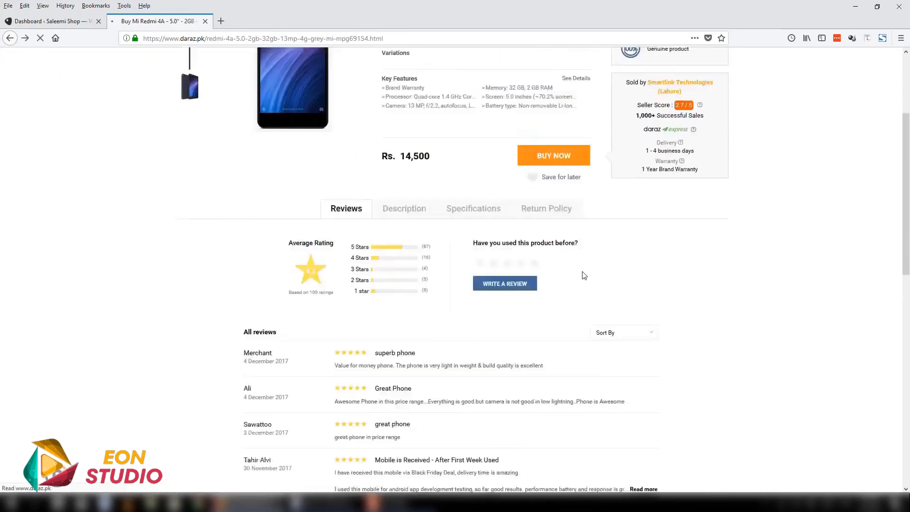
{"action": "scroll", "coordinate": [497, 355], "scroll_direction": "down", "scroll_amount": 5}
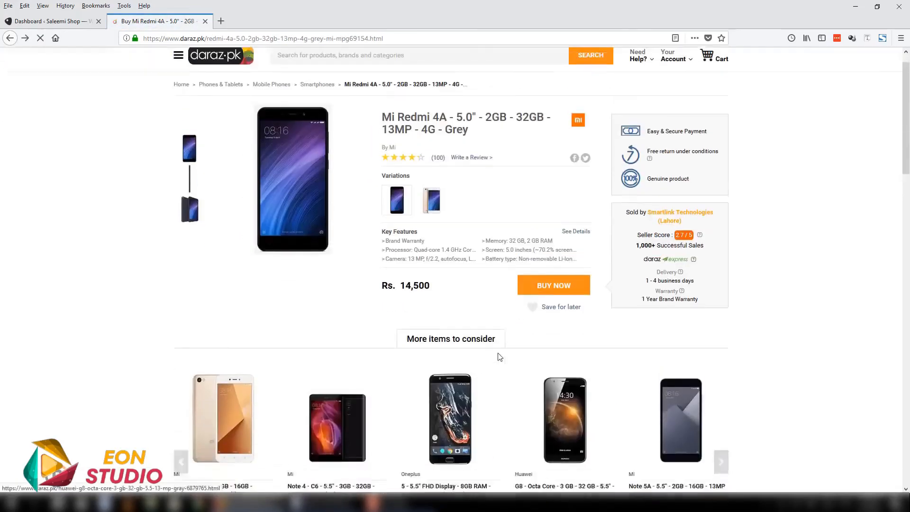
{"action": "left_click", "coordinate": [416, 260]}
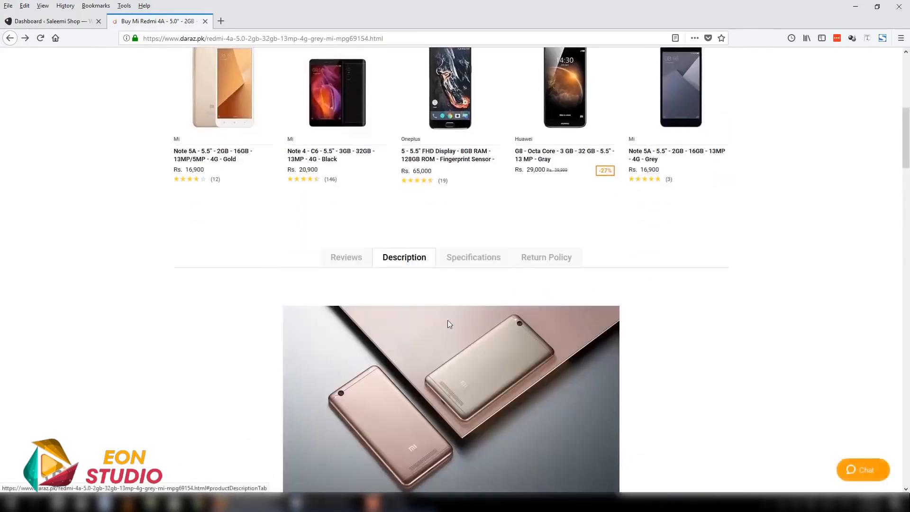
{"action": "scroll", "coordinate": [455, 322], "scroll_direction": "down", "scroll_amount": 10}
{"action": "scroll", "coordinate": [473, 325], "scroll_direction": "down", "scroll_amount": 5}
{"action": "scroll", "coordinate": [543, 380], "scroll_direction": "up", "scroll_amount": 15}
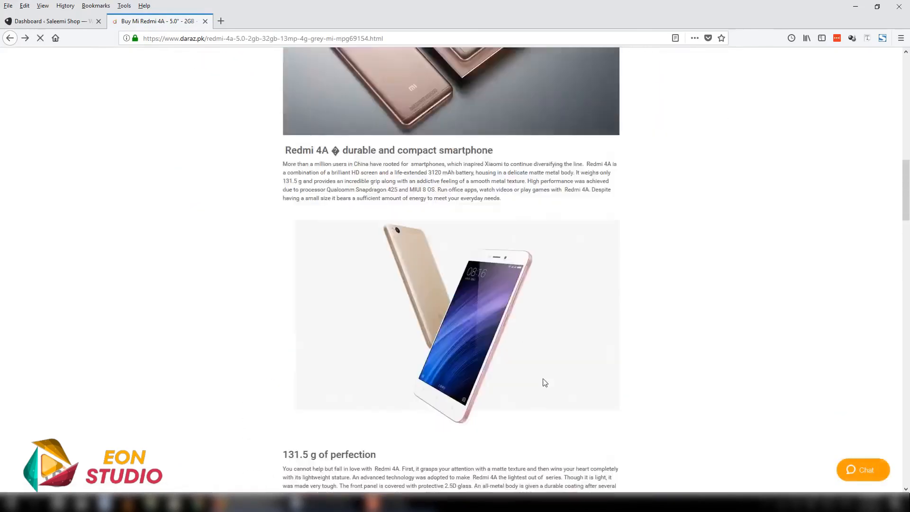
{"action": "scroll", "coordinate": [545, 381], "scroll_direction": "down", "scroll_amount": 10}
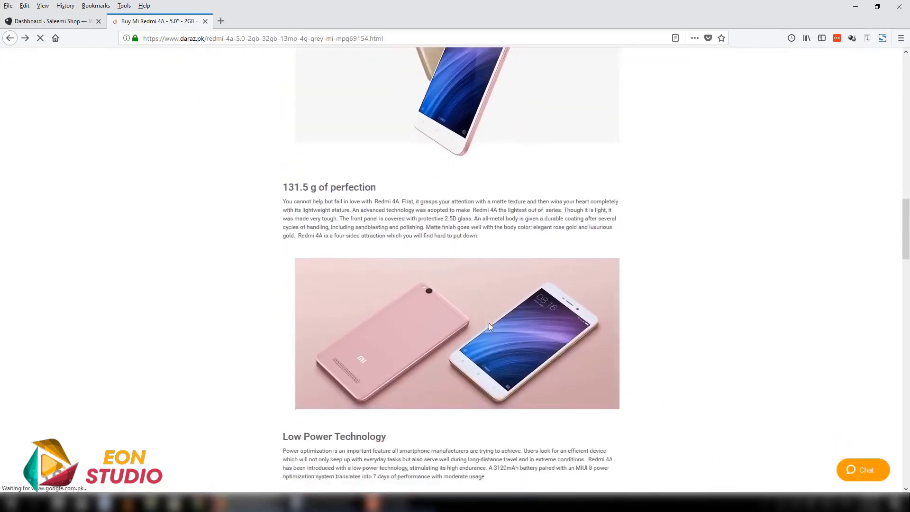
{"action": "scroll", "coordinate": [491, 325], "scroll_direction": "up", "scroll_amount": 20}
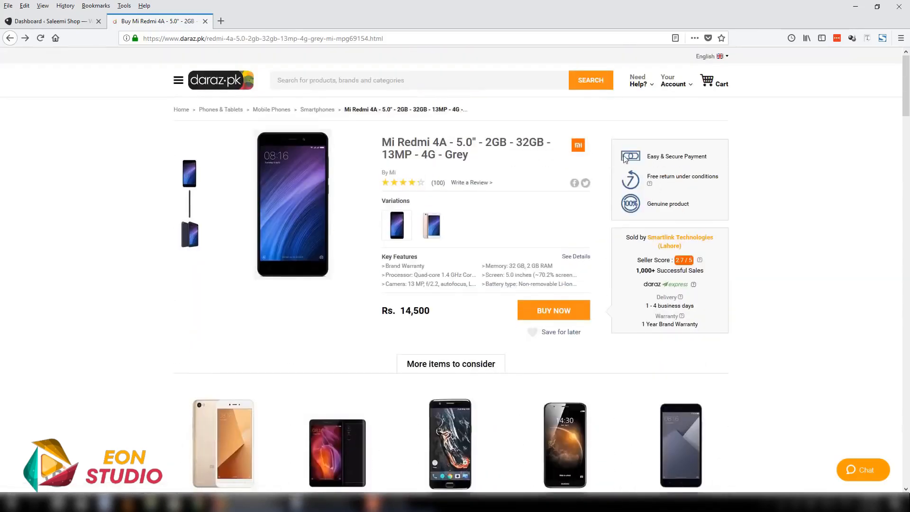
- Point out the grey Redmi 4A's price, add the phone to the cart and open the cart
{"action": "left_click_drag", "start_coordinate": [726, 325], "coordinate": [857, 223]}
{"action": "left_click", "coordinate": [857, 223]}
{"action": "left_click_drag", "start_coordinate": [430, 311], "coordinate": [382, 309]}
{"action": "left_click", "coordinate": [495, 322]}
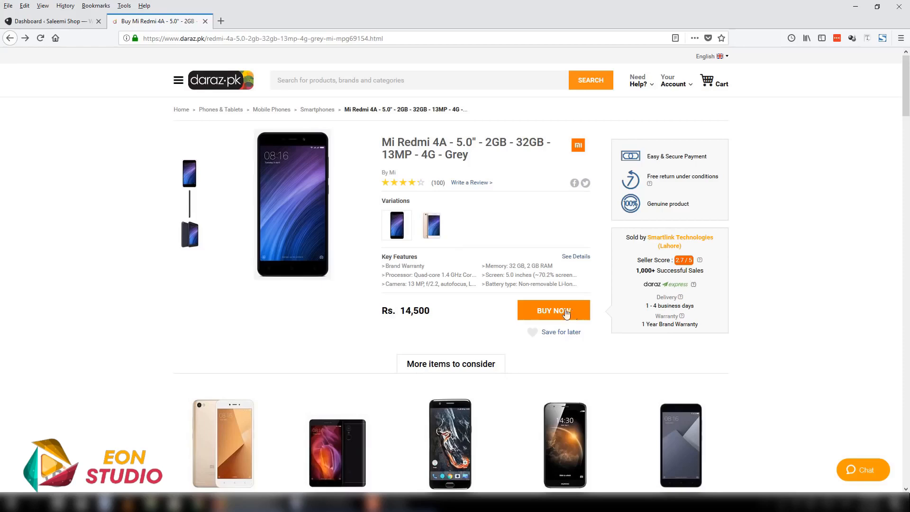
{"action": "left_click", "coordinate": [550, 312]}
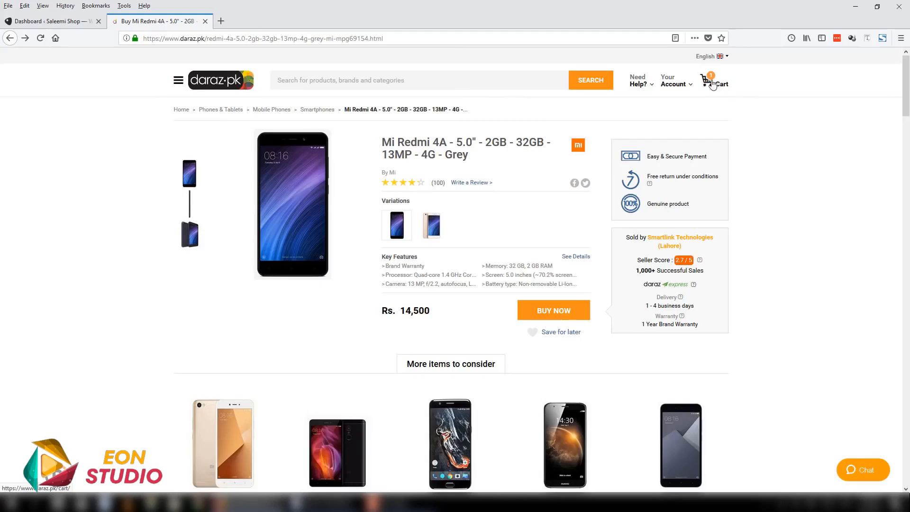
{"action": "left_click", "coordinate": [713, 84]}
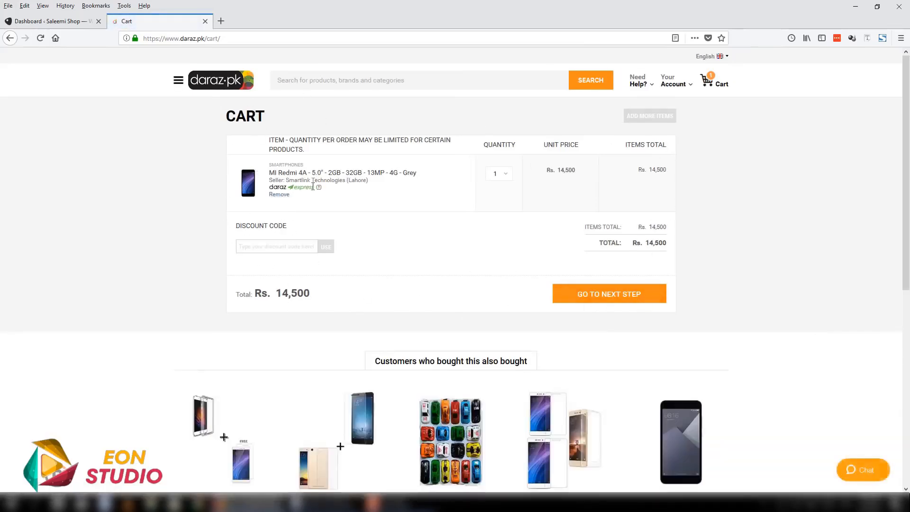
- Fill in the discount code eid2017 in the cart and proceed to checkout
{"action": "left_click", "coordinate": [258, 246]}
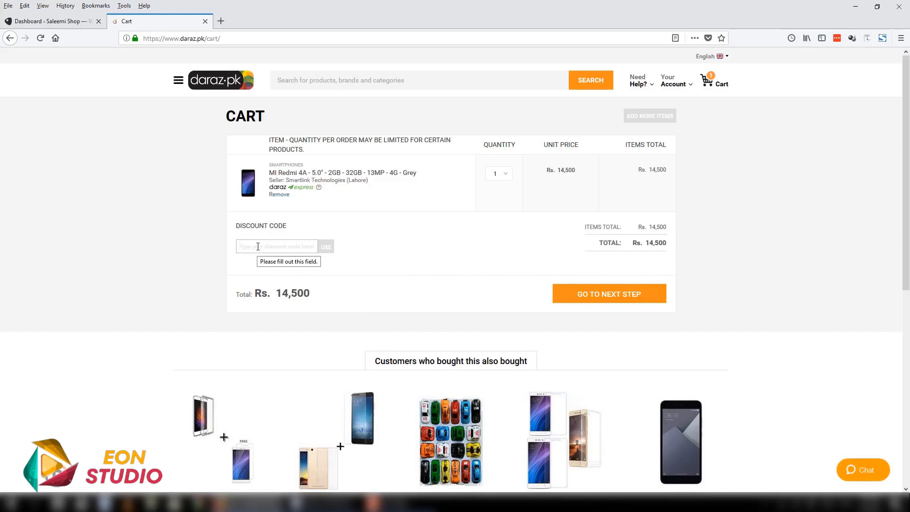
{"action": "type", "text": "eid2017"}
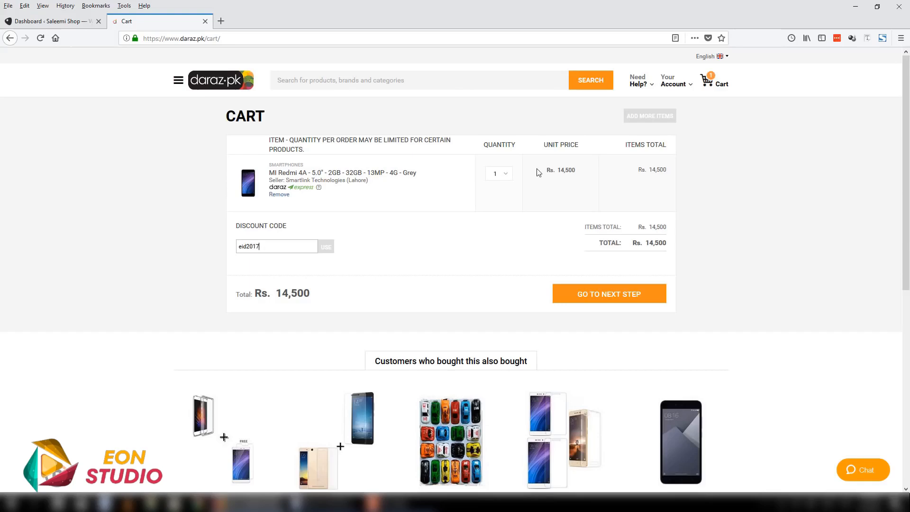
{"action": "left_click", "coordinate": [507, 175]}
{"action": "left_click", "coordinate": [687, 251]}
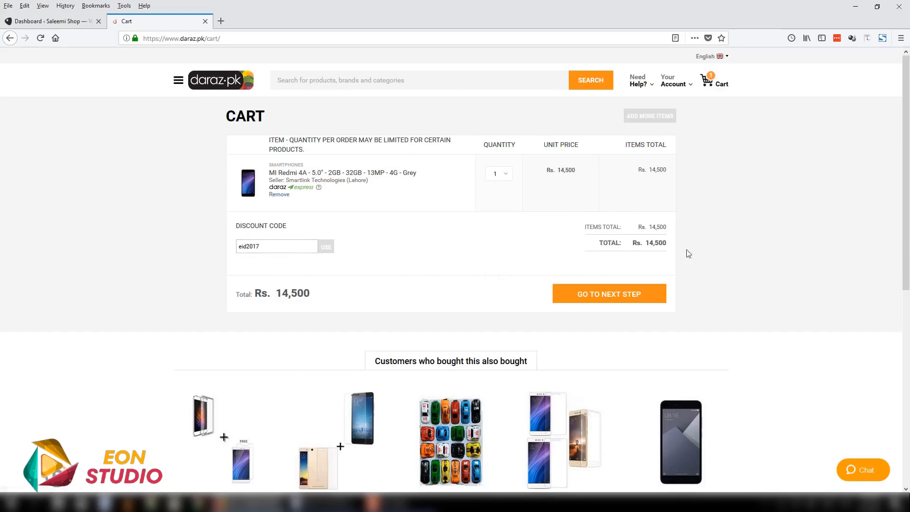
{"action": "left_click", "coordinate": [647, 297]}
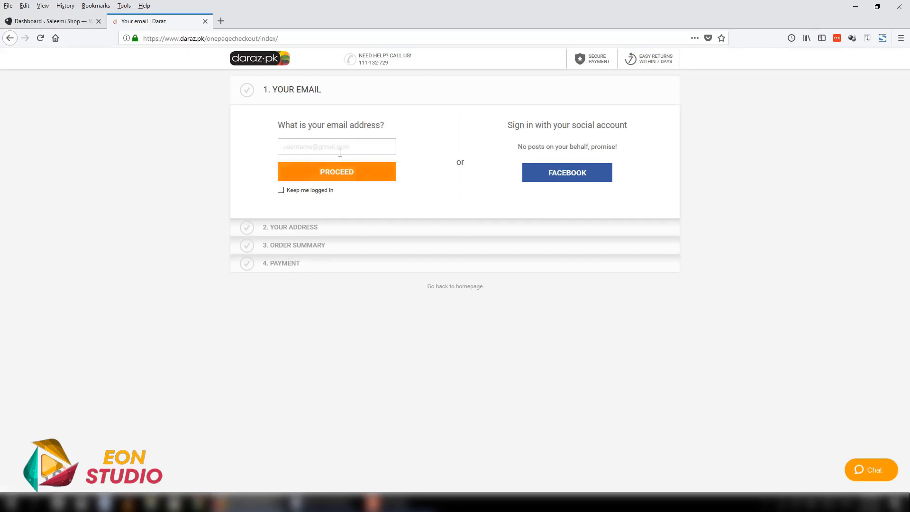
- Examine the address, order summary and payment stages of the checkout by highlighting their headings
{"action": "left_click_drag", "start_coordinate": [263, 229], "coordinate": [352, 227]}
{"action": "left_click", "coordinate": [351, 247]}
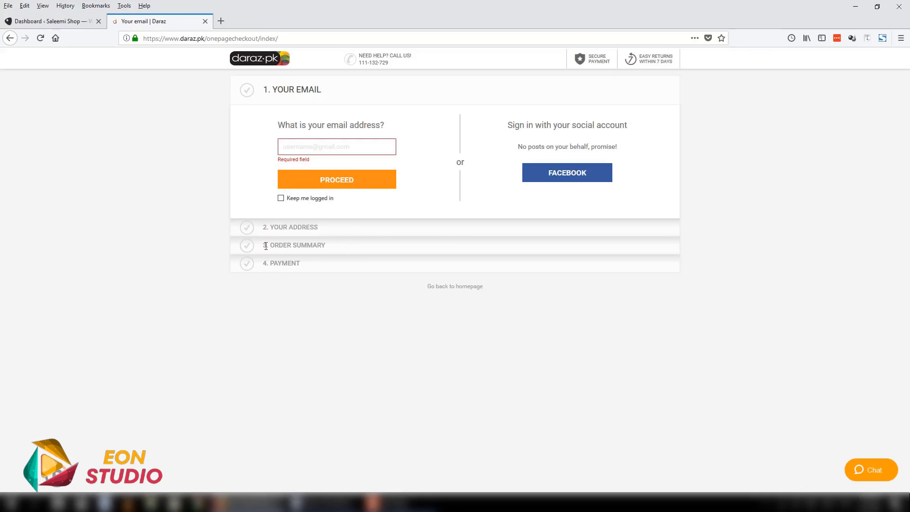
{"action": "left_click_drag", "start_coordinate": [267, 245], "coordinate": [368, 239]}
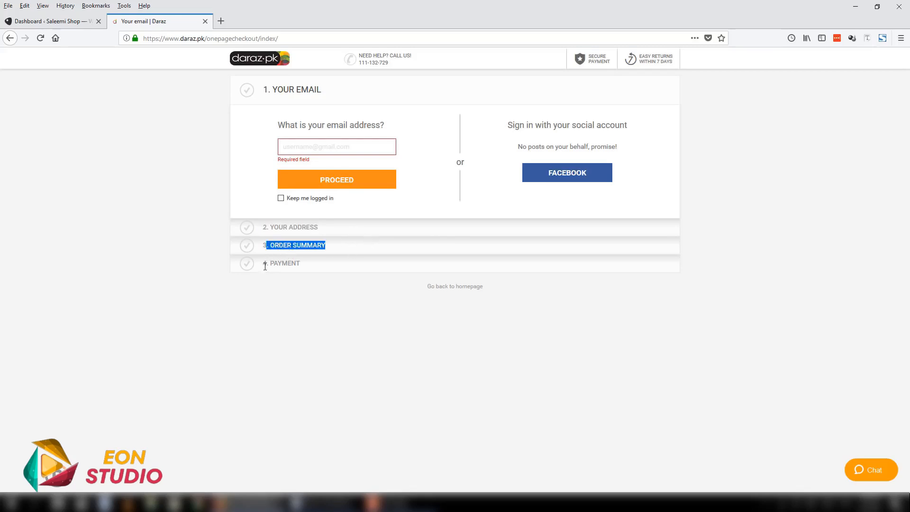
{"action": "left_click_drag", "start_coordinate": [265, 267], "coordinate": [322, 267]}
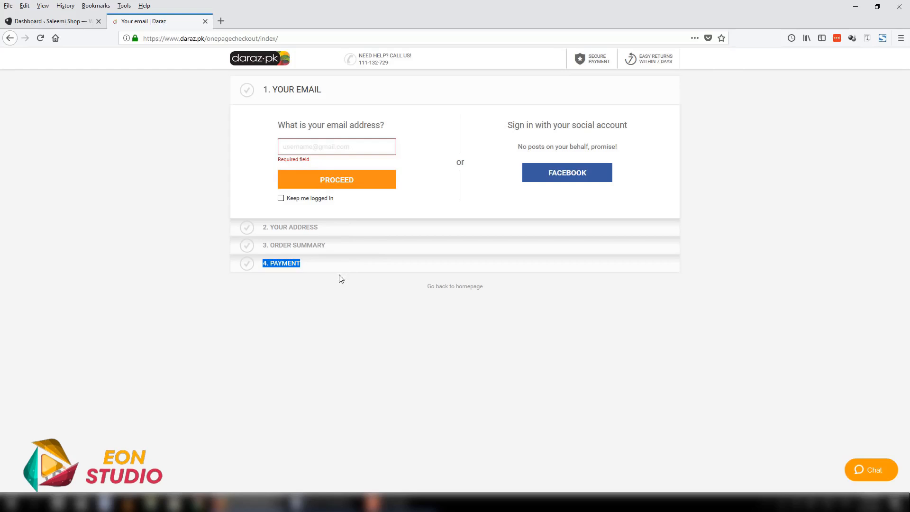
- Search the web for paypal in a new browser tab
{"action": "type", "text": "paypal"}
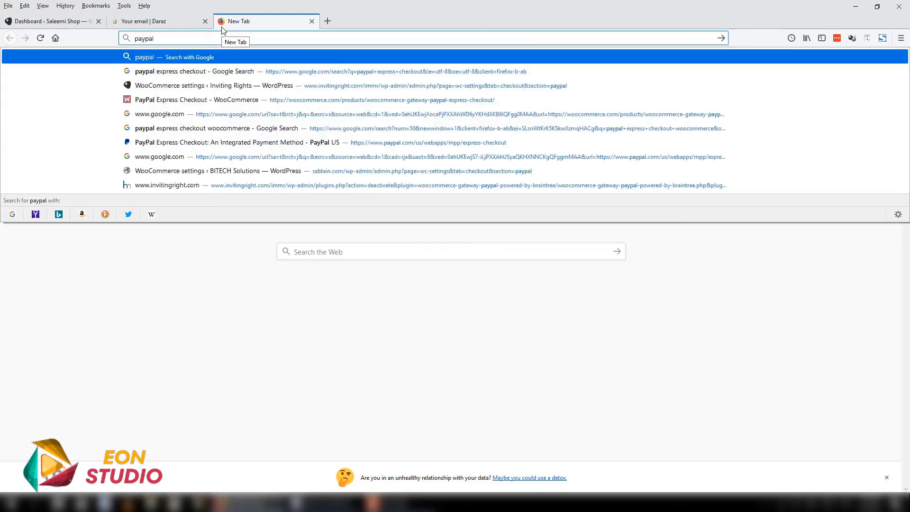
{"action": "key", "text": "Down"}
{"action": "key", "text": "Return"}
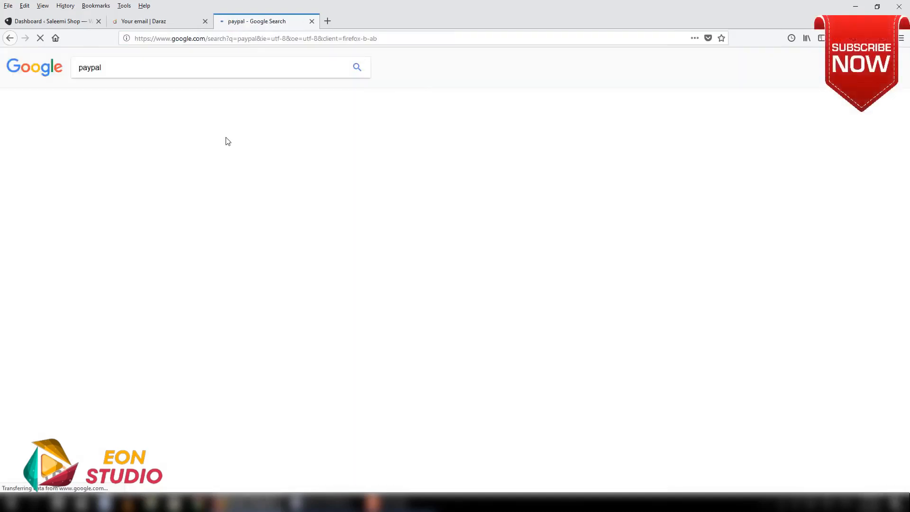
- Open the official PayPal website from the search results in a new tab, and highlight the payment stage on the Daraz checkout page
{"action": "left_click", "coordinate": [109, 146]}
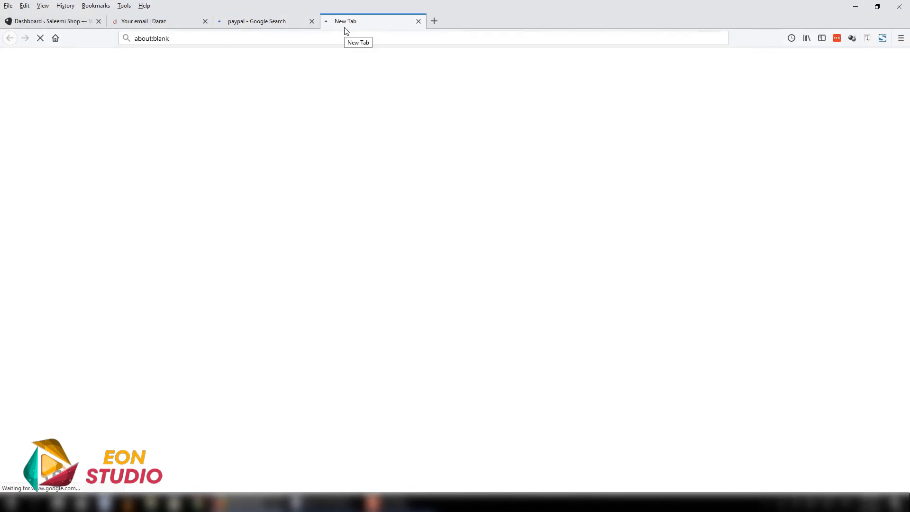
{"action": "left_click", "coordinate": [284, 22]}
{"action": "left_click", "coordinate": [189, 21]}
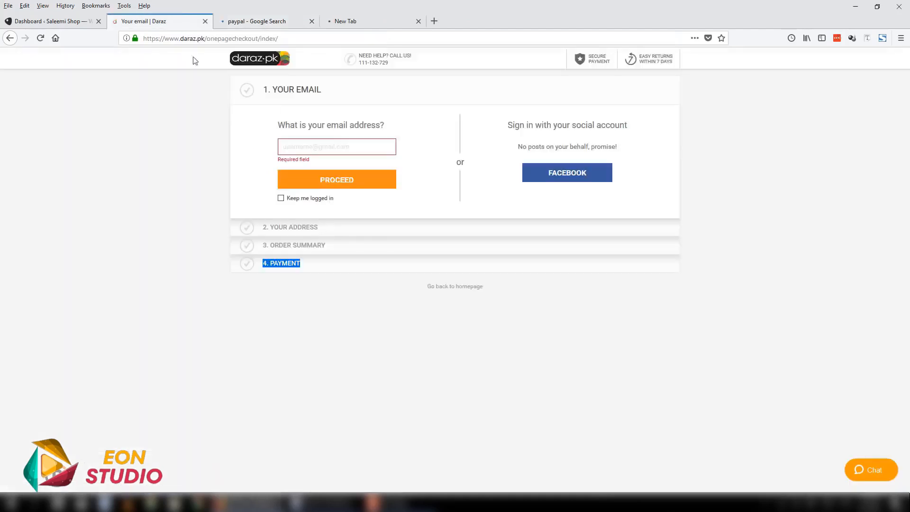
{"action": "left_click_drag", "start_coordinate": [308, 264], "coordinate": [272, 264]}
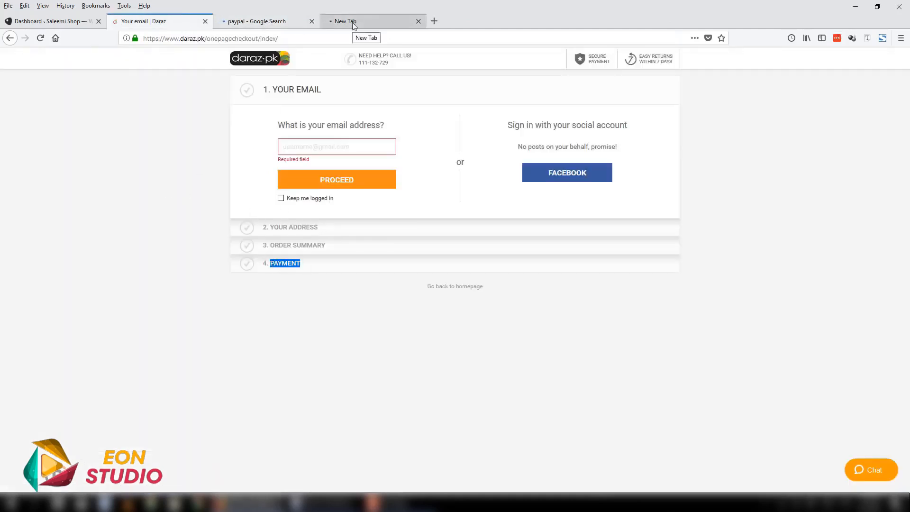
- Return to the paypal search results and highlight the official PayPal entry together with its sub-links
{"action": "left_click", "coordinate": [286, 23]}
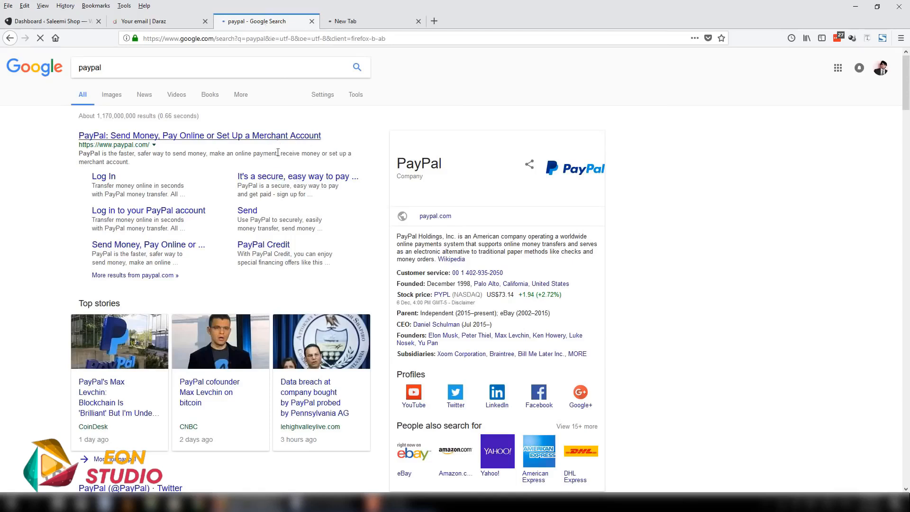
{"action": "left_click_drag", "start_coordinate": [327, 136], "coordinate": [333, 277]}
{"action": "left_click", "coordinate": [33, 160]}
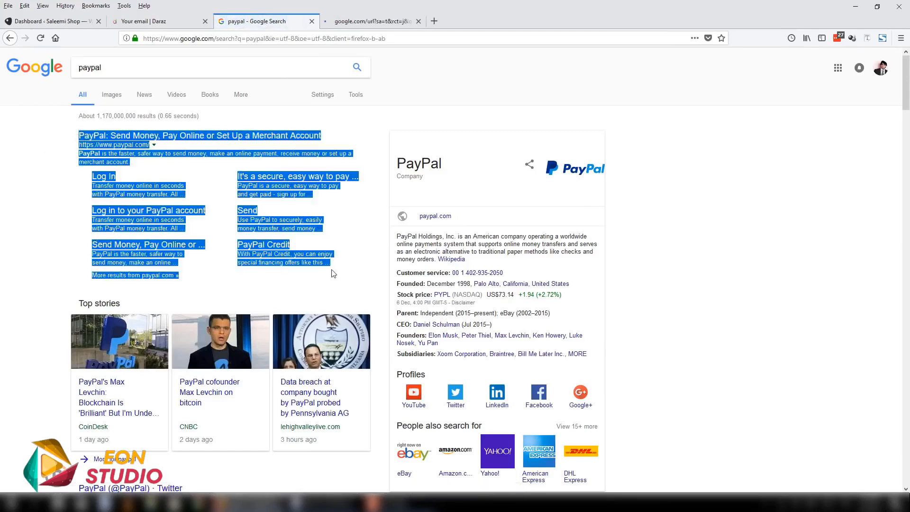
{"action": "left_click_drag", "start_coordinate": [77, 137], "coordinate": [325, 281]}
- Examine the PayPal home page, including the Personal and Business options, how paying online works and the payment benefits
{"action": "left_click", "coordinate": [364, 22]}
{"action": "scroll", "coordinate": [514, 197], "scroll_direction": "down", "scroll_amount": 6}
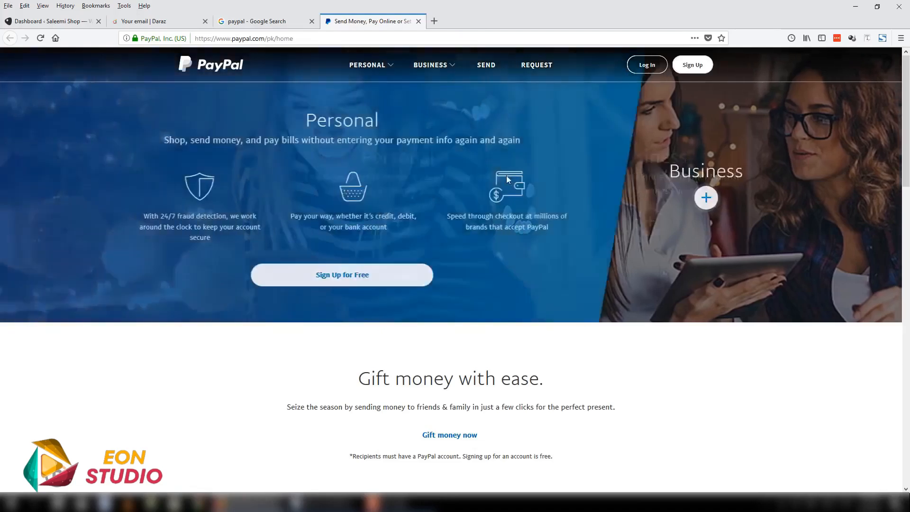
{"action": "scroll", "coordinate": [520, 252], "scroll_direction": "up", "scroll_amount": 4}
{"action": "scroll", "coordinate": [521, 252], "scroll_direction": "up", "scroll_amount": 2}
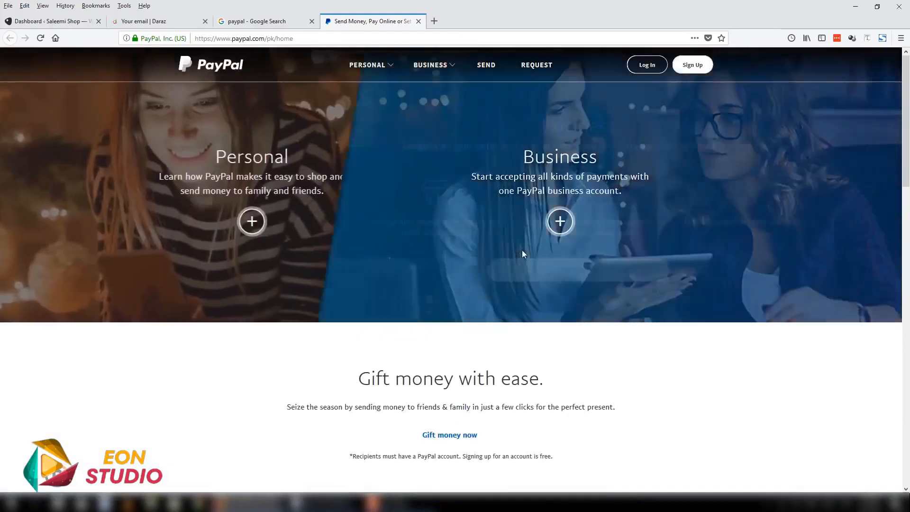
{"action": "scroll", "coordinate": [738, 359], "scroll_direction": "down", "scroll_amount": 4}
{"action": "scroll", "coordinate": [738, 358], "scroll_direction": "down", "scroll_amount": 9}
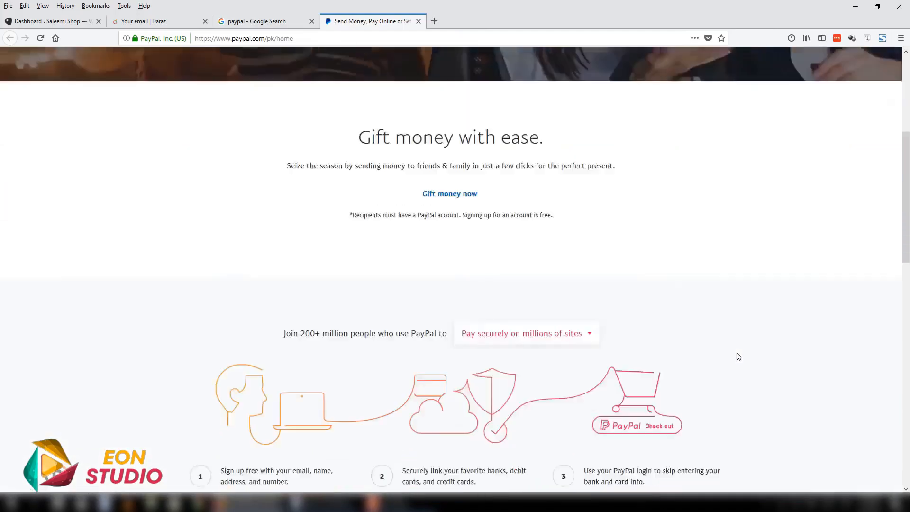
{"action": "scroll", "coordinate": [737, 350], "scroll_direction": "up", "scroll_amount": 3}
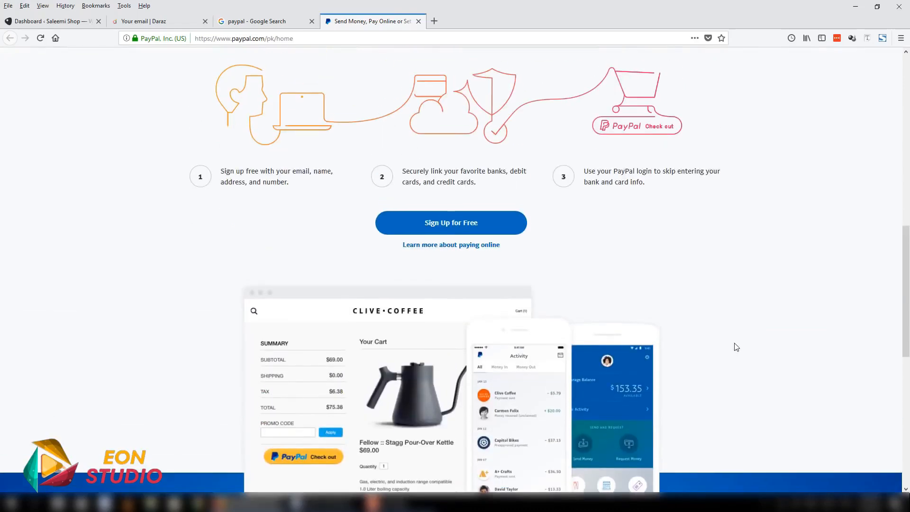
{"action": "scroll", "coordinate": [557, 282], "scroll_direction": "down", "scroll_amount": 2}
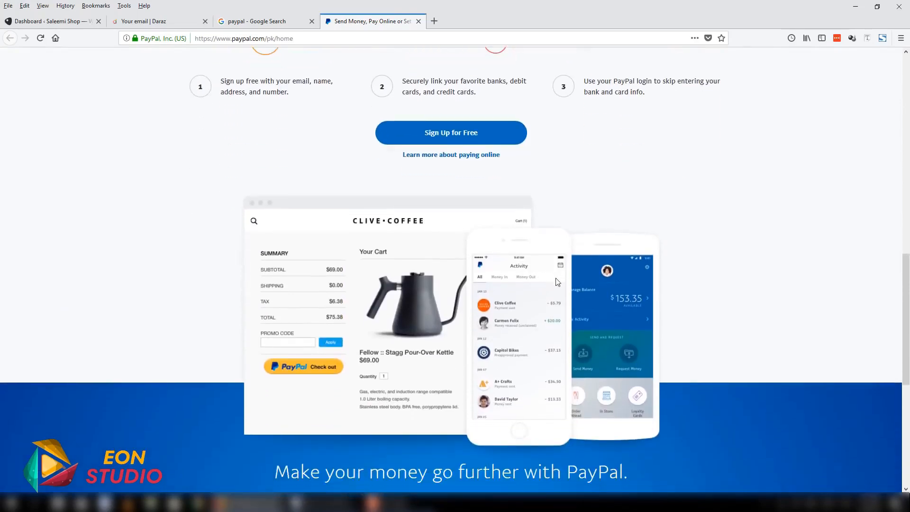
{"action": "scroll", "coordinate": [358, 326], "scroll_direction": "down", "scroll_amount": 4}
{"action": "scroll", "coordinate": [292, 309], "scroll_direction": "up", "scroll_amount": 4}
{"action": "scroll", "coordinate": [324, 342], "scroll_direction": "down", "scroll_amount": 10}
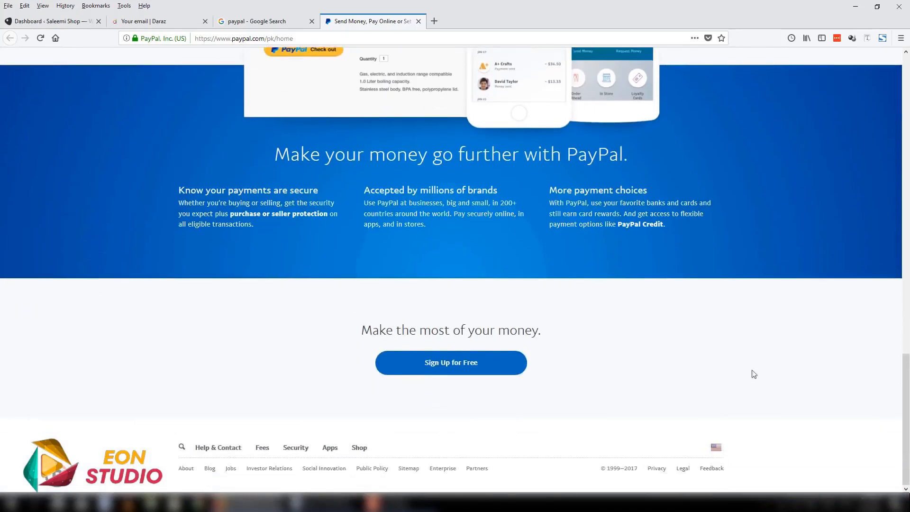
{"action": "scroll", "coordinate": [752, 372], "scroll_direction": "up", "scroll_amount": 20}
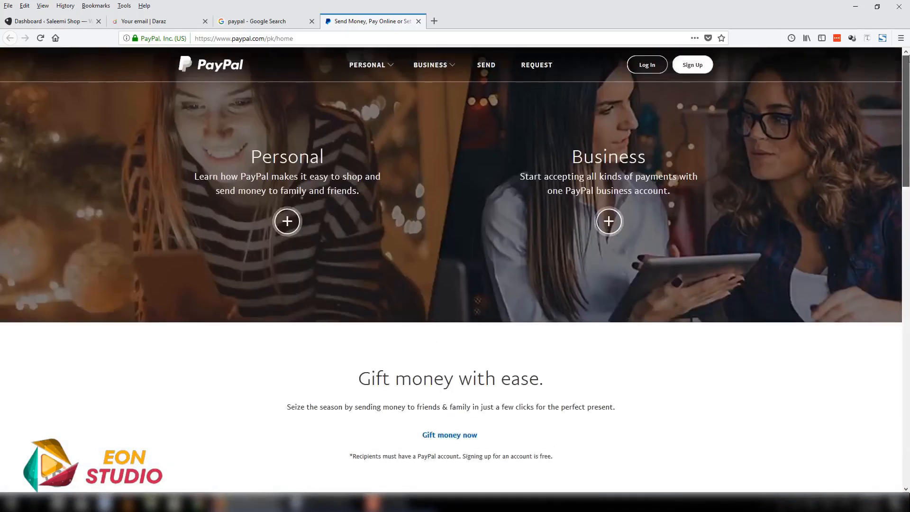
- Close the PayPal search and website tabs, and highlight the checkout stages from email to payment on the Daraz page
{"action": "left_click", "coordinate": [313, 20]}
{"action": "left_click", "coordinate": [312, 21]}
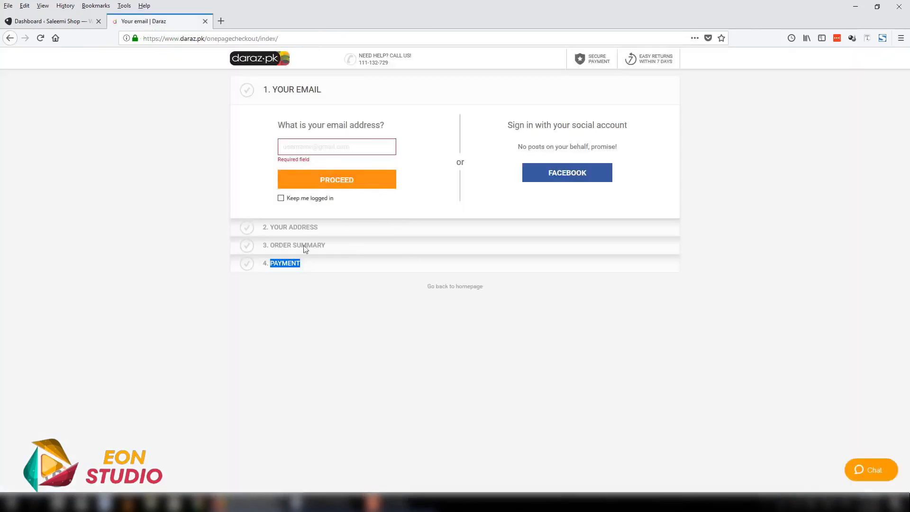
{"action": "left_click_drag", "start_coordinate": [280, 255], "coordinate": [269, 224]}
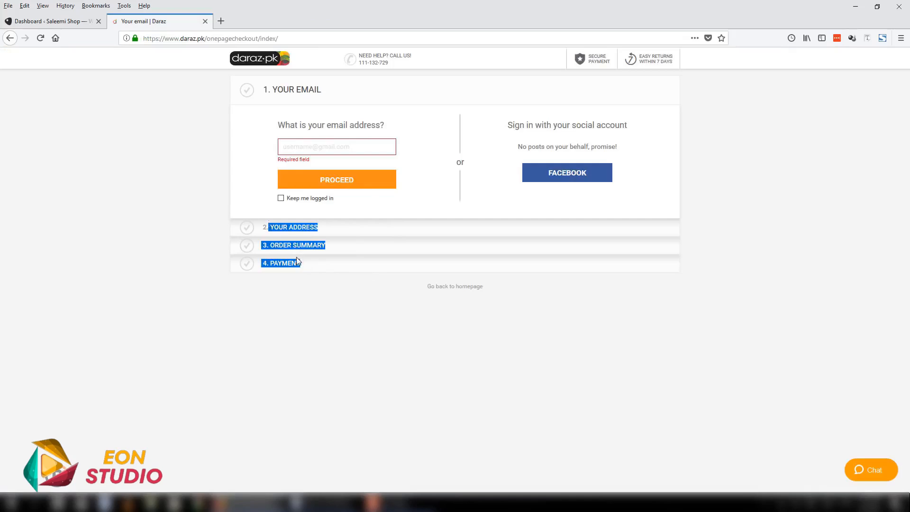
{"action": "left_click", "coordinate": [313, 270]}
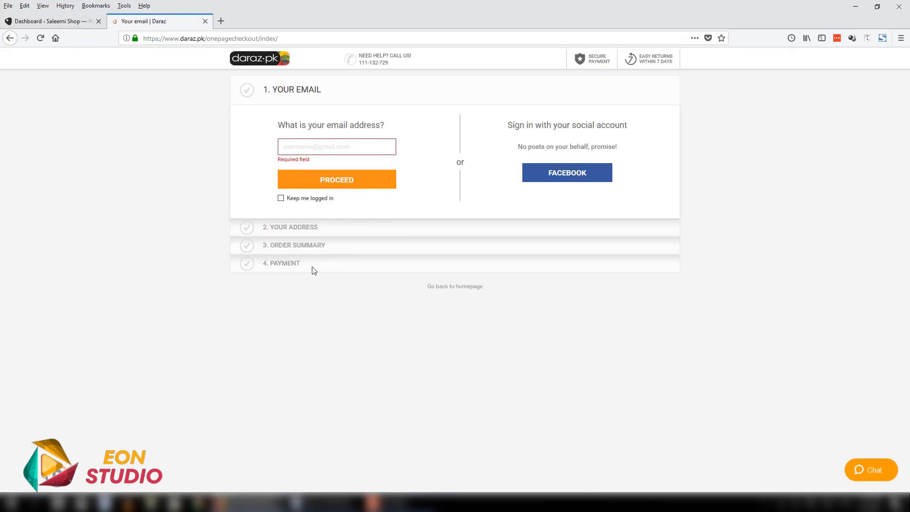
{"action": "left_click_drag", "start_coordinate": [313, 270], "coordinate": [266, 93]}
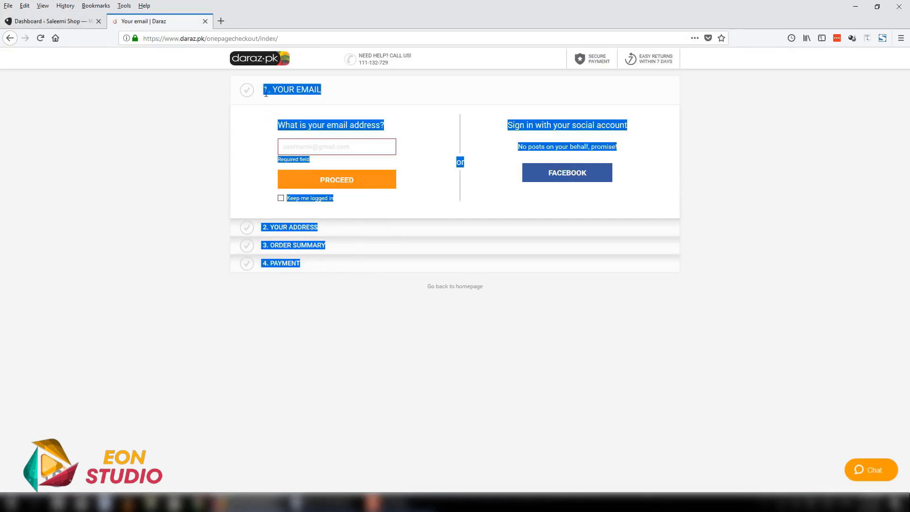
{"action": "left_click", "coordinate": [133, 157]}
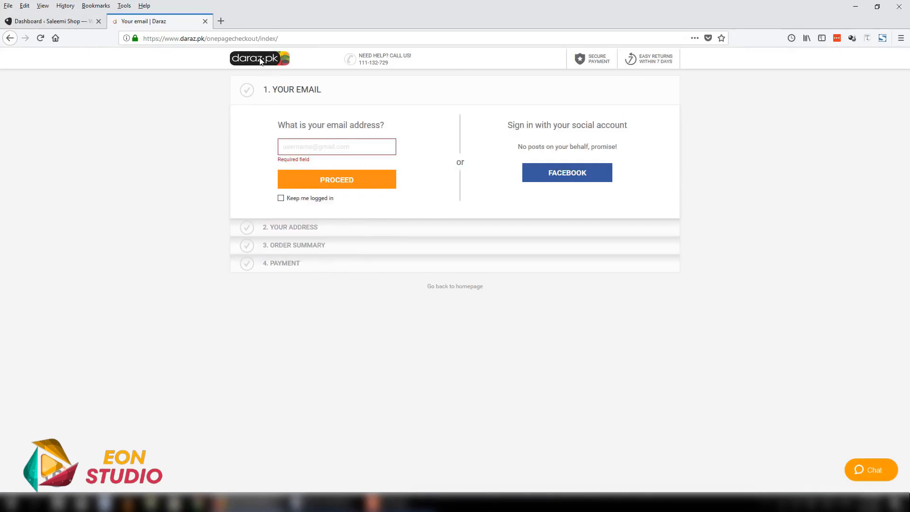
- Go back from the checkout to the cart, open the Daraz homepage and look over its product categories
{"action": "left_click", "coordinate": [10, 38]}
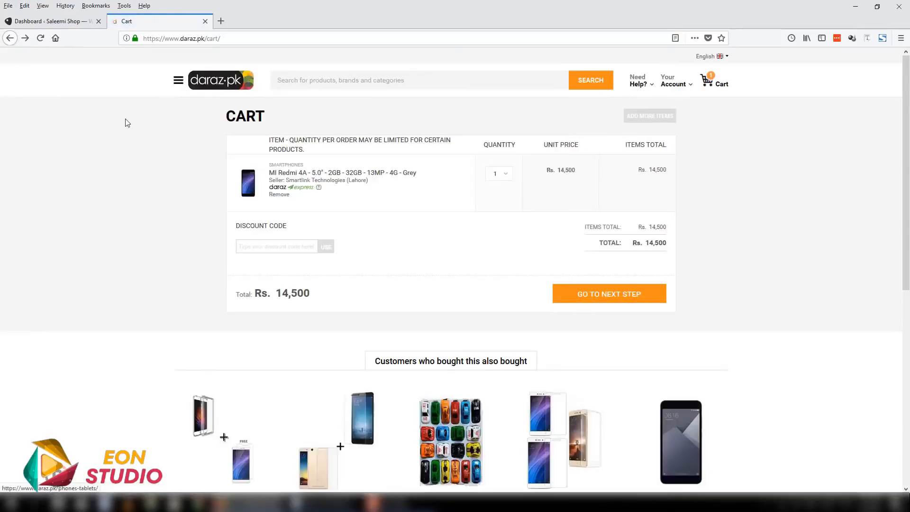
{"action": "left_click", "coordinate": [211, 82]}
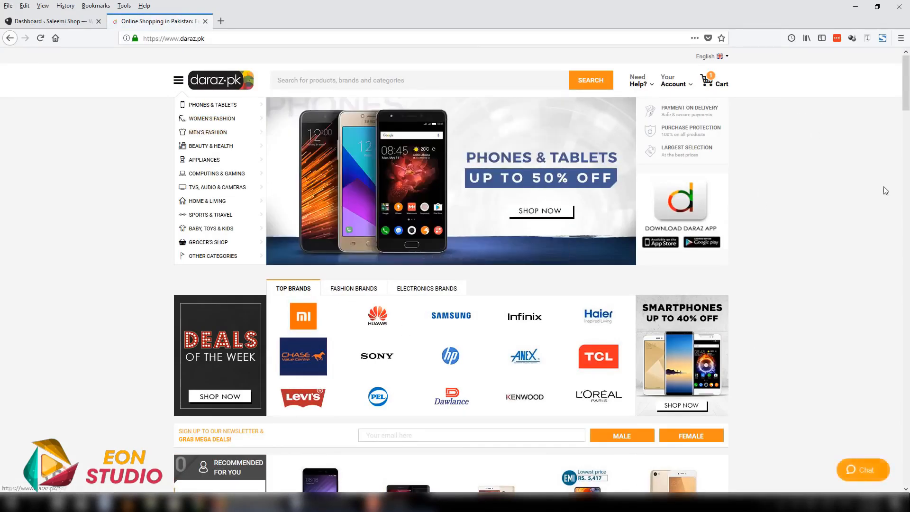
{"action": "mouse_move", "coordinate": [906, 80]}
{"action": "left_mouse_down"}
{"action": "mouse_move", "coordinate": [907, 133]}
{"action": "mouse_move", "coordinate": [909, 75]}
{"action": "left_mouse_up"}
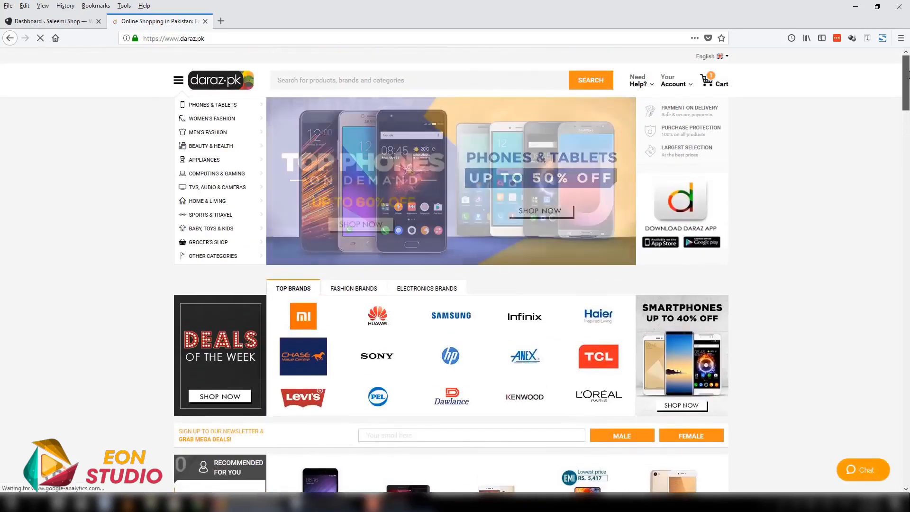
{"action": "scroll", "coordinate": [259, 234], "scroll_direction": "down", "scroll_amount": 15}
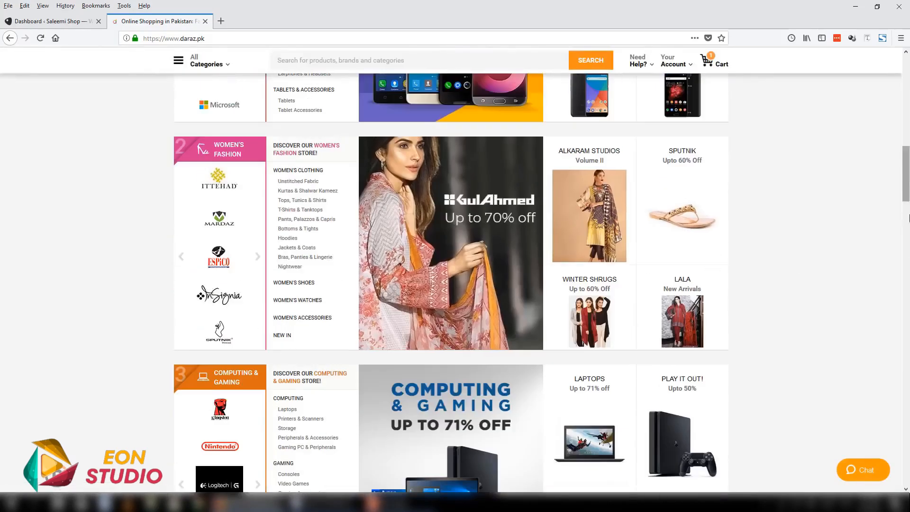
{"action": "scroll", "coordinate": [909, 217], "scroll_direction": "up", "scroll_amount": 15}
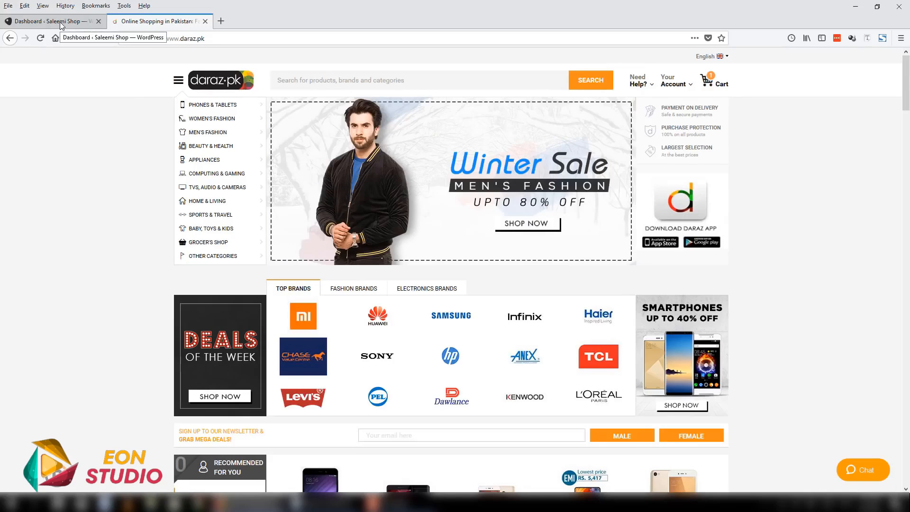
- Search the web for woocommerce in a new browser tab and look at the plugin's description
{"action": "key", "text": "ctrl+t"}
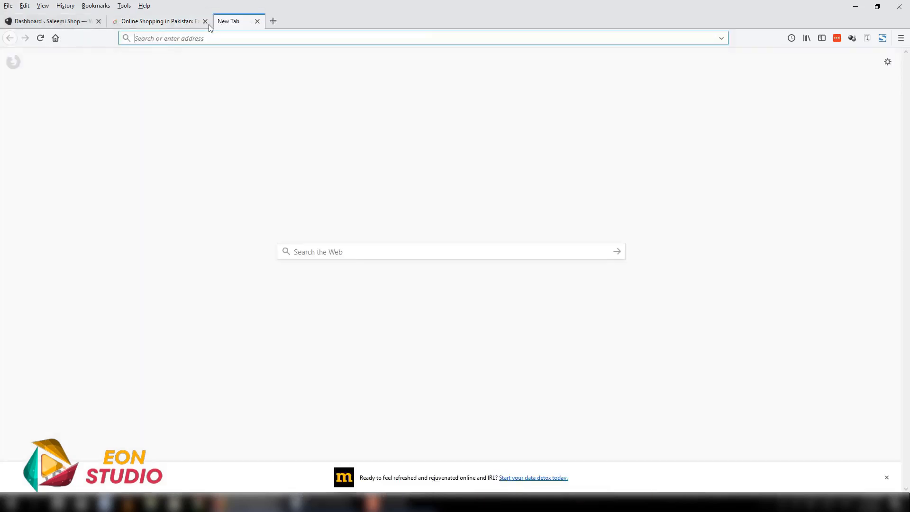
{"action": "type", "text": "woocommerce"}
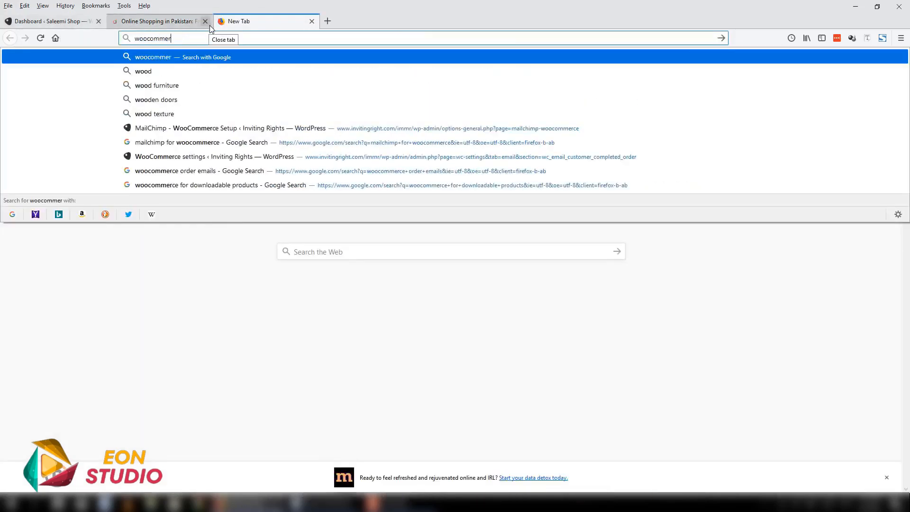
{"action": "key", "text": "Return"}
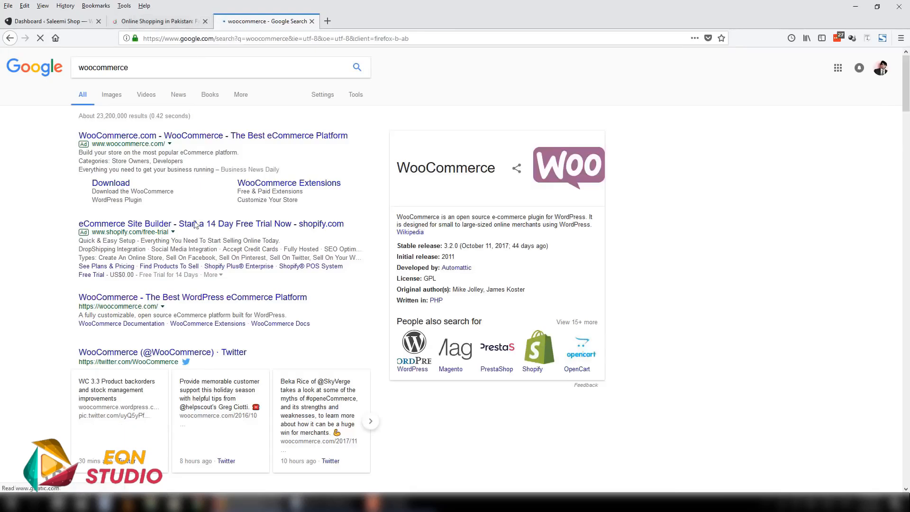
{"action": "left_click_drag", "start_coordinate": [437, 238], "coordinate": [398, 217]}
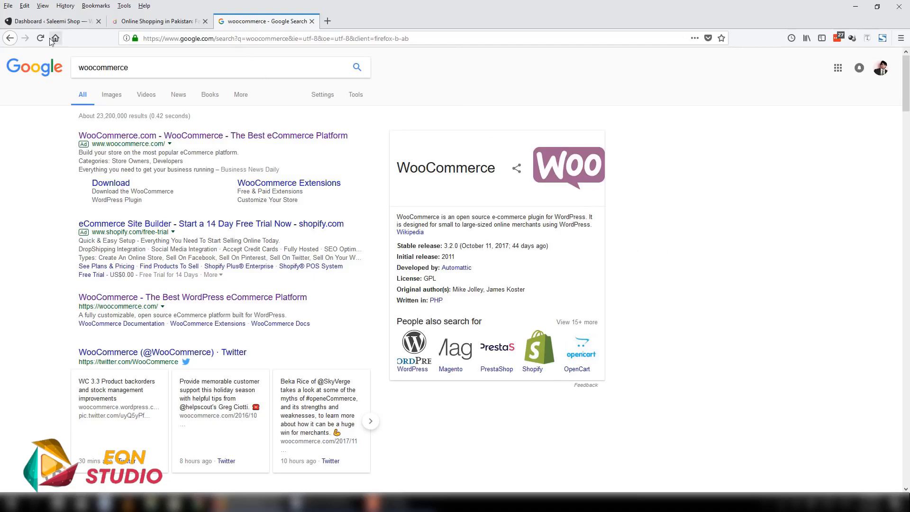
- Check the installed themes of the Saleemi Shop WordPress site and return to its dashboard
{"action": "left_click", "coordinate": [47, 21]}
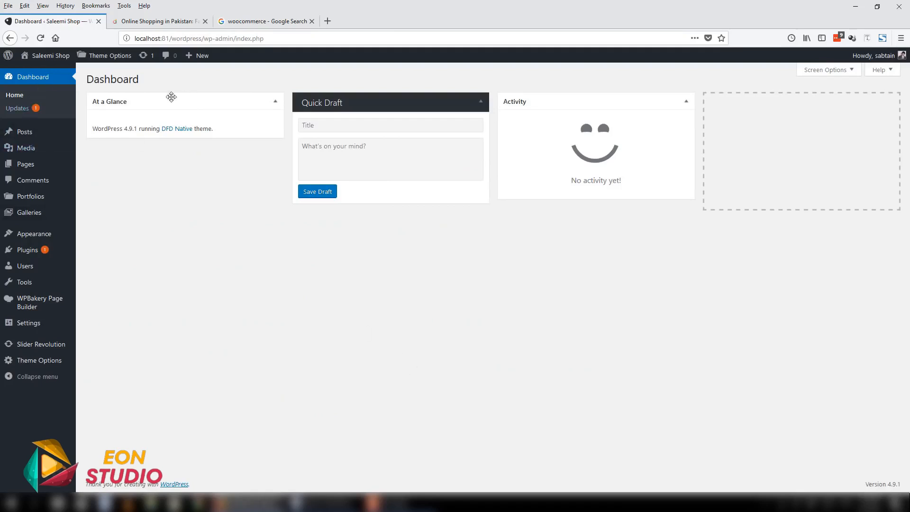
{"action": "left_click", "coordinate": [26, 236]}
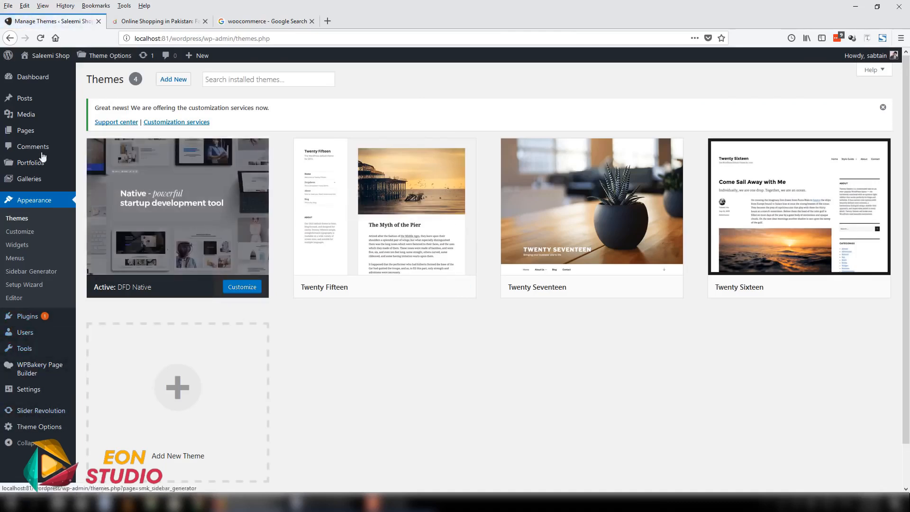
{"action": "left_click", "coordinate": [7, 78]}
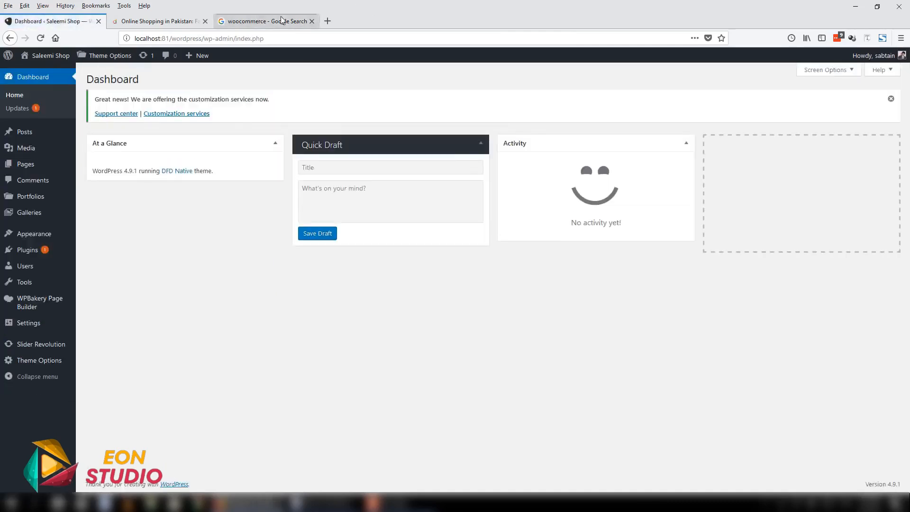
- Search the web for native theme in a new browser tab
{"action": "left_click", "coordinate": [327, 21]}
{"action": "type", "text": "nativ"}
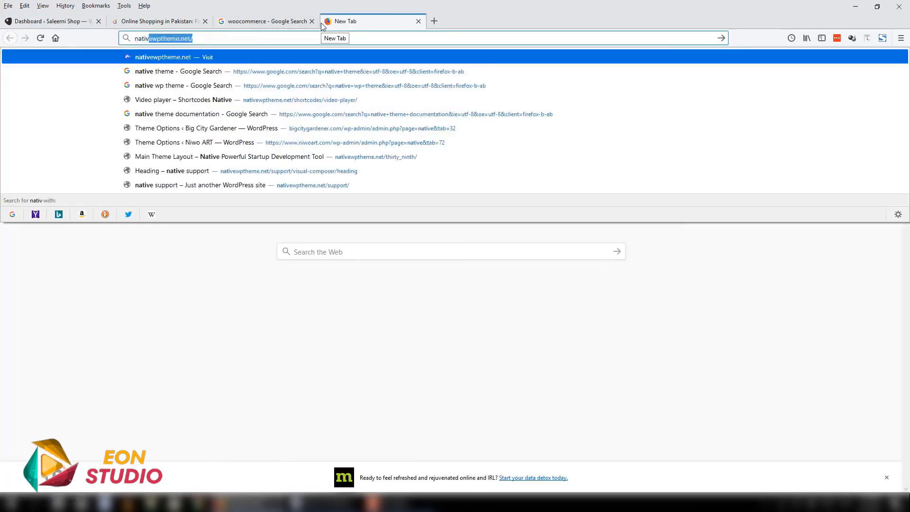
{"action": "type", "text": "e "}
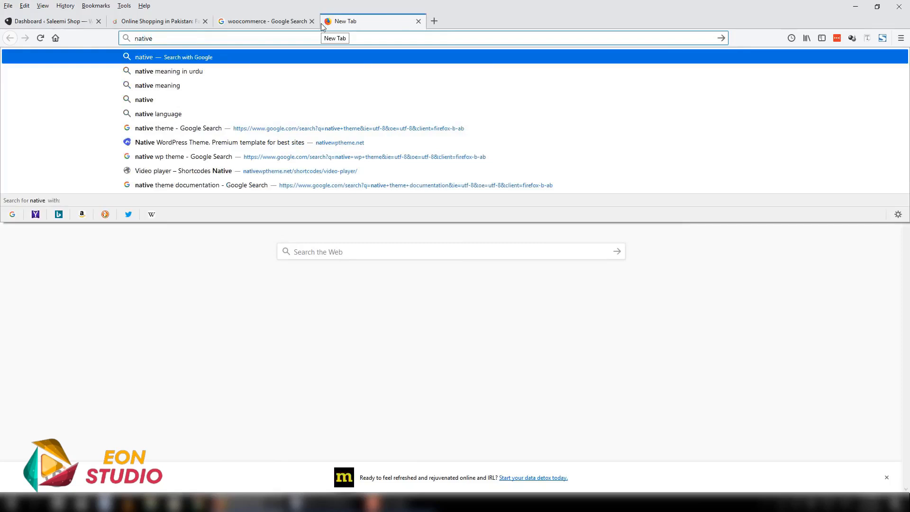
{"action": "type", "text": "theme"}
{"action": "key", "text": "Return"}
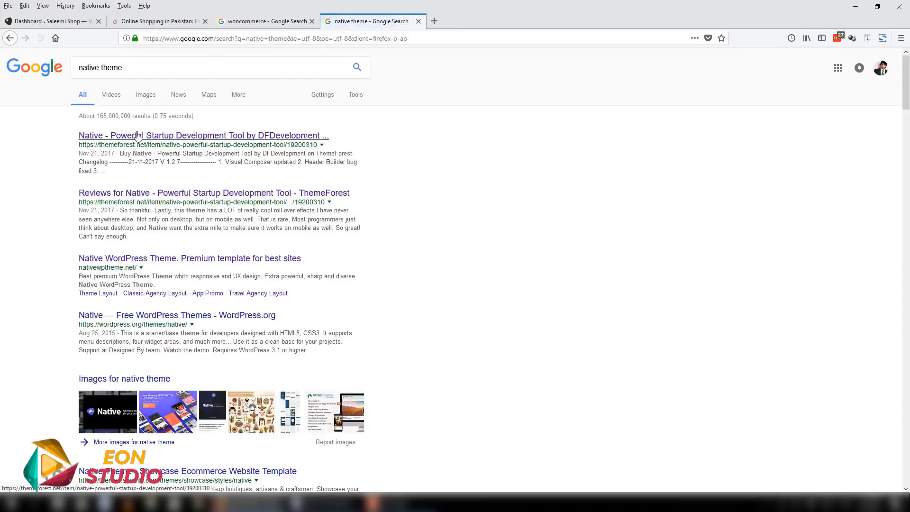
- Open the ThemeForest item page of Native - Powerful Startup Development Tool from the search results in a new tab
{"action": "left_click", "coordinate": [190, 136]}
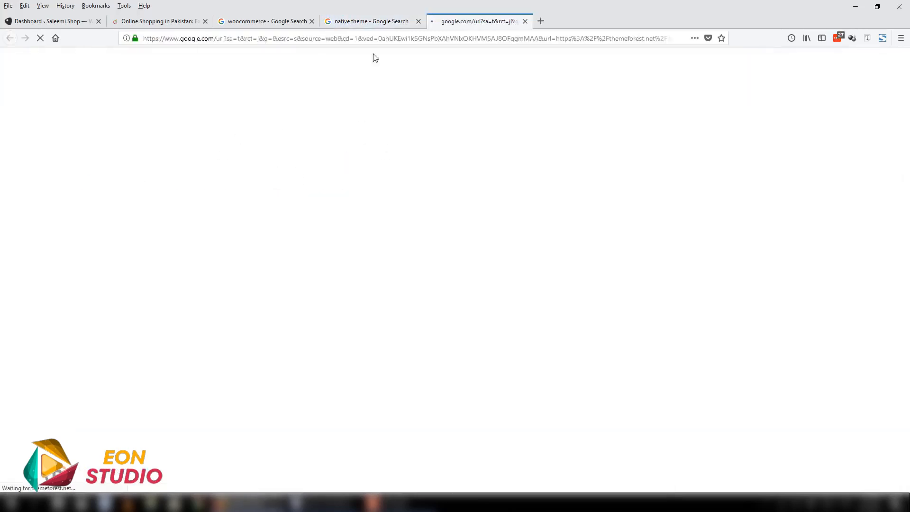
{"action": "left_click", "coordinate": [366, 23]}
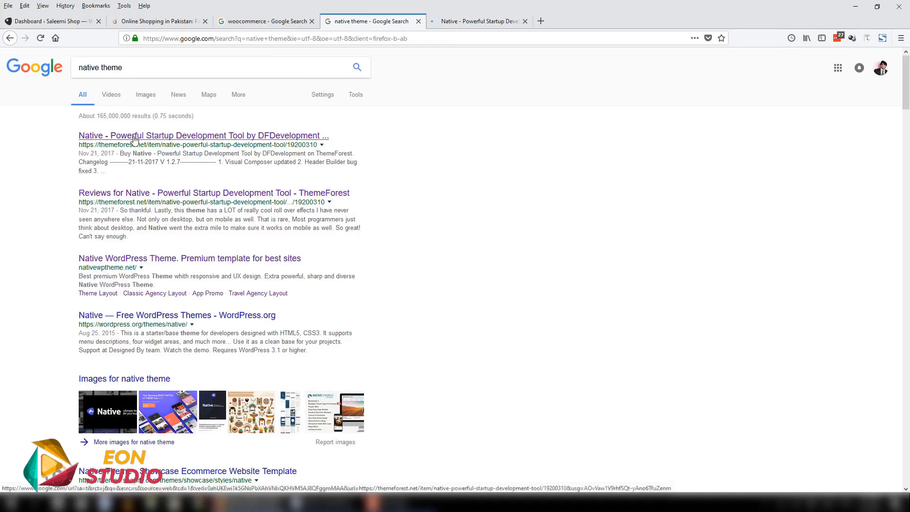
{"action": "left_click", "coordinate": [471, 20]}
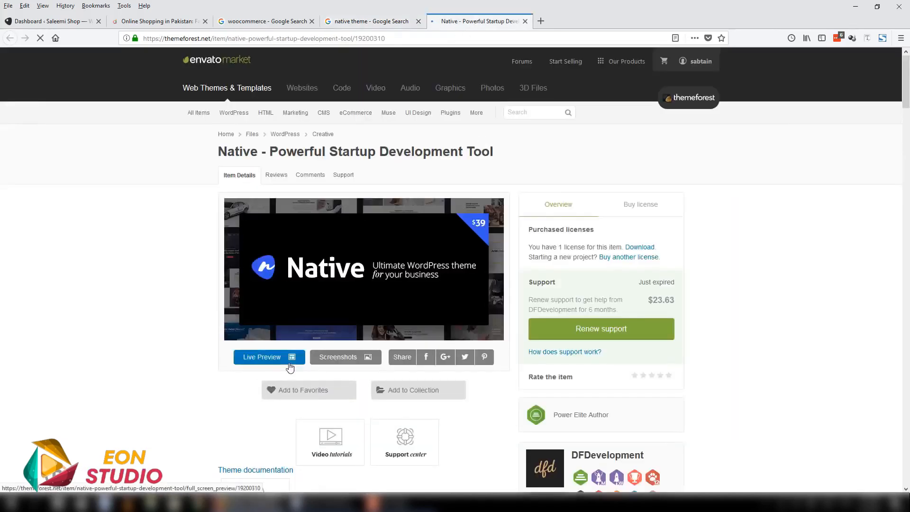
- Open the Native theme's live preview in a new tab and check the item page's Compatible With list for WooCommerce support
{"action": "left_click", "coordinate": [279, 356]}
{"action": "left_click", "coordinate": [501, 25]}
{"action": "scroll", "coordinate": [787, 305], "scroll_direction": "down", "scroll_amount": 10}
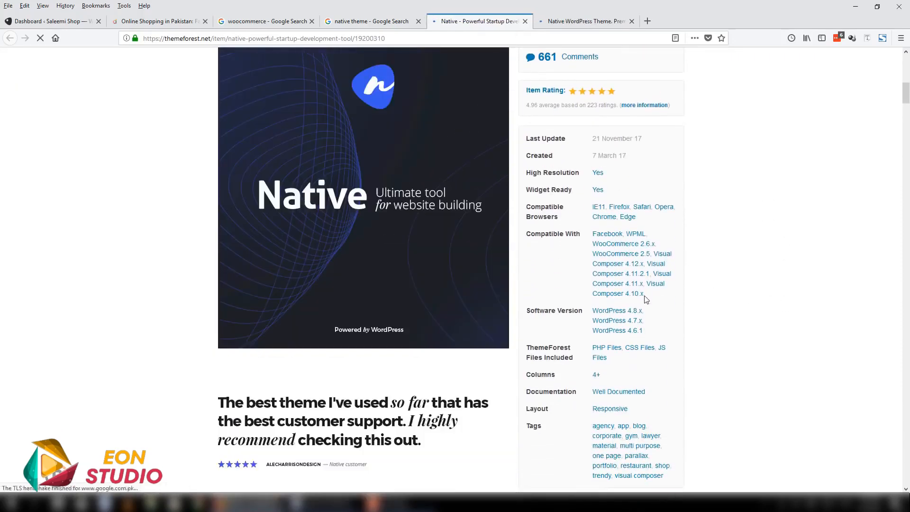
{"action": "left_click_drag", "start_coordinate": [645, 294], "coordinate": [597, 242]}
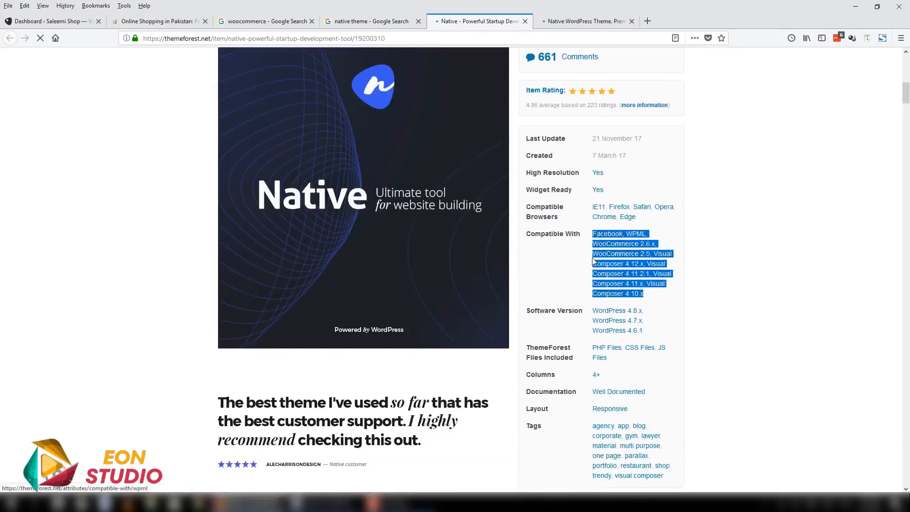
{"action": "left_click", "coordinate": [658, 270]}
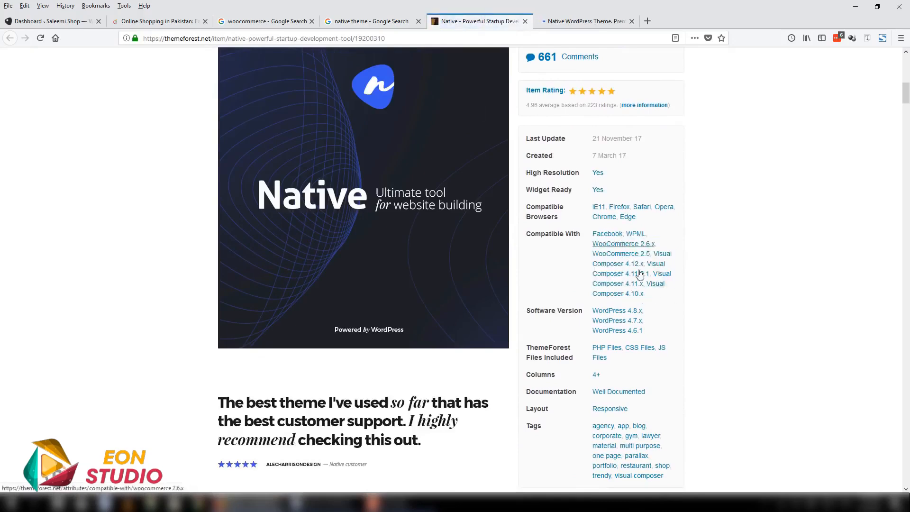
{"action": "scroll", "coordinate": [654, 246], "scroll_direction": "down", "scroll_amount": 4}
{"action": "scroll", "coordinate": [630, 308], "scroll_direction": "up", "scroll_amount": 4}
- Switch to the Native live preview and filter the pre-built demos collection to Ecommerce
{"action": "left_click", "coordinate": [590, 20]}
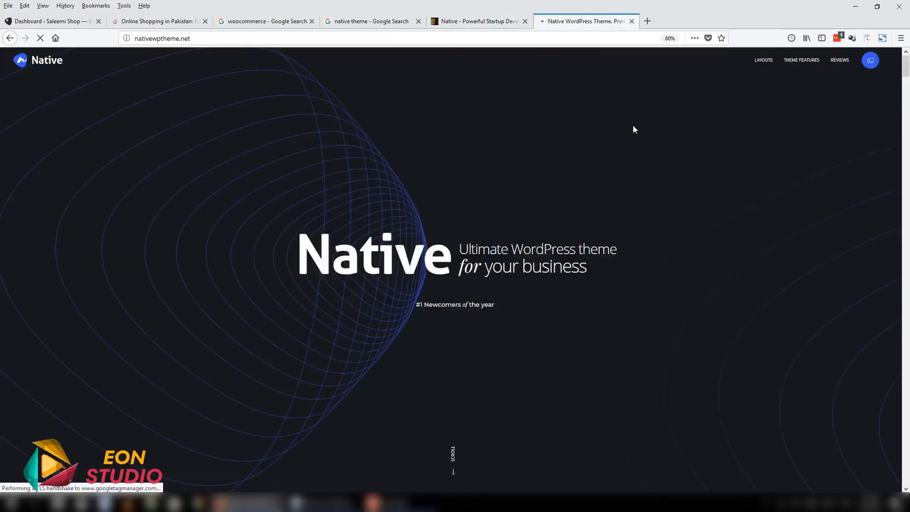
{"action": "scroll", "coordinate": [596, 258], "scroll_direction": "down", "scroll_amount": 10}
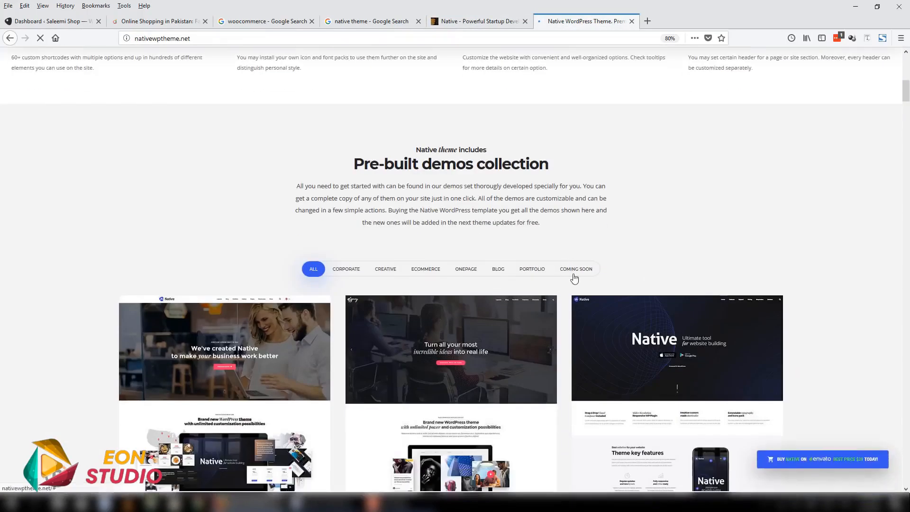
{"action": "left_click", "coordinate": [424, 274]}
{"action": "scroll", "coordinate": [425, 274], "scroll_direction": "down", "scroll_amount": 10}
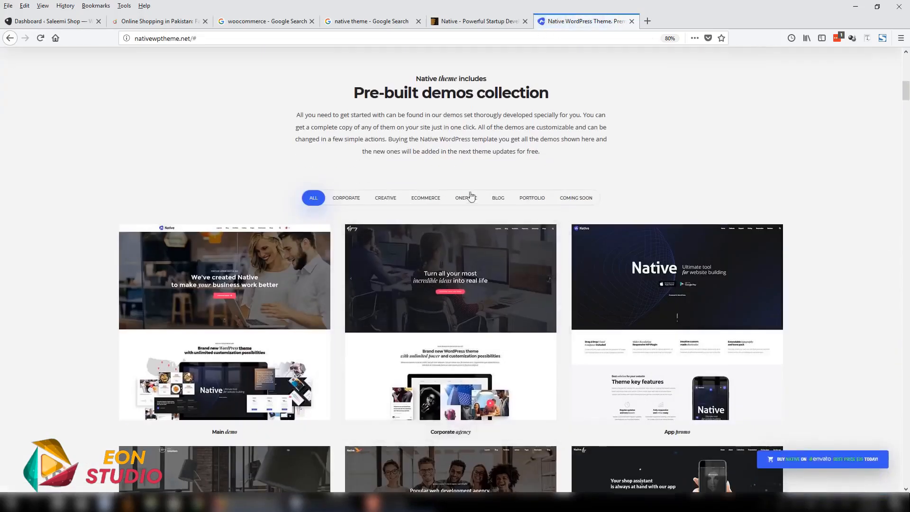
{"action": "left_click", "coordinate": [439, 205]}
{"action": "scroll", "coordinate": [537, 301], "scroll_direction": "down", "scroll_amount": 5}
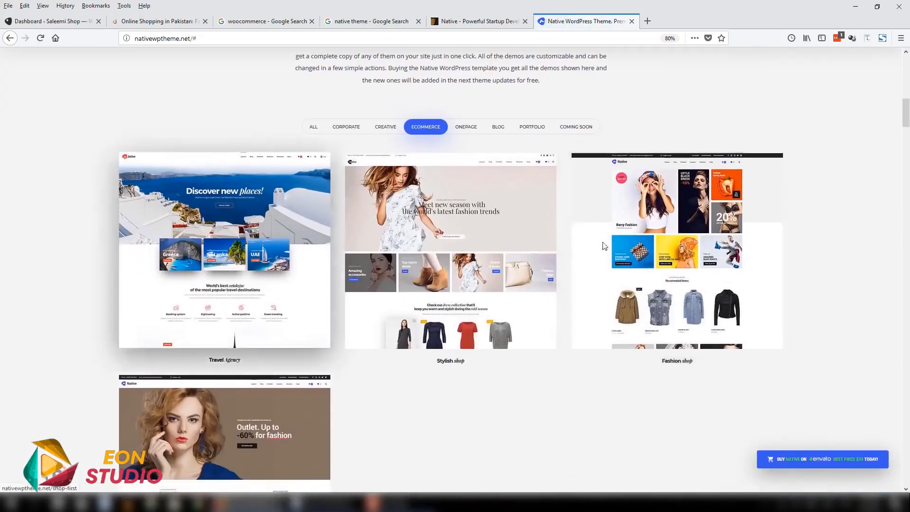
{"action": "scroll", "coordinate": [443, 349], "scroll_direction": "up", "scroll_amount": 2}
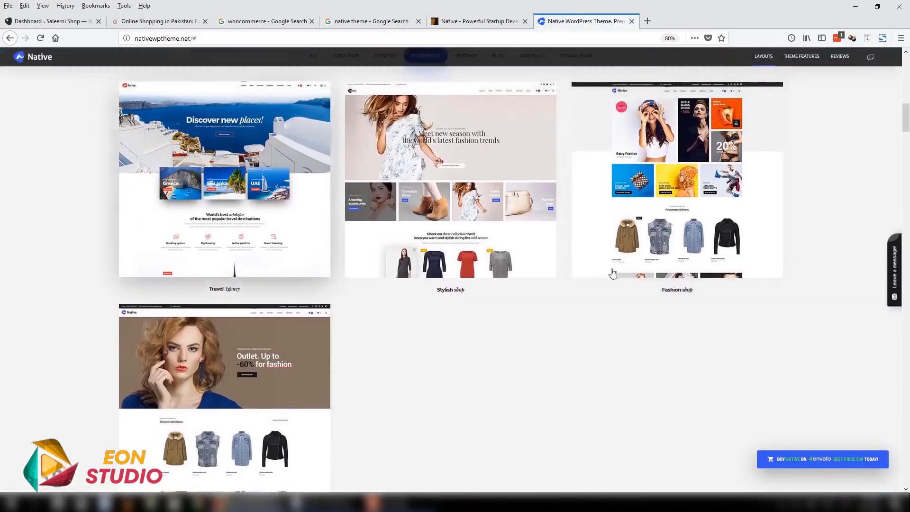
- Open the Stylish shop demo in a new tab and look over its home page
{"action": "right_click", "coordinate": [469, 138]}
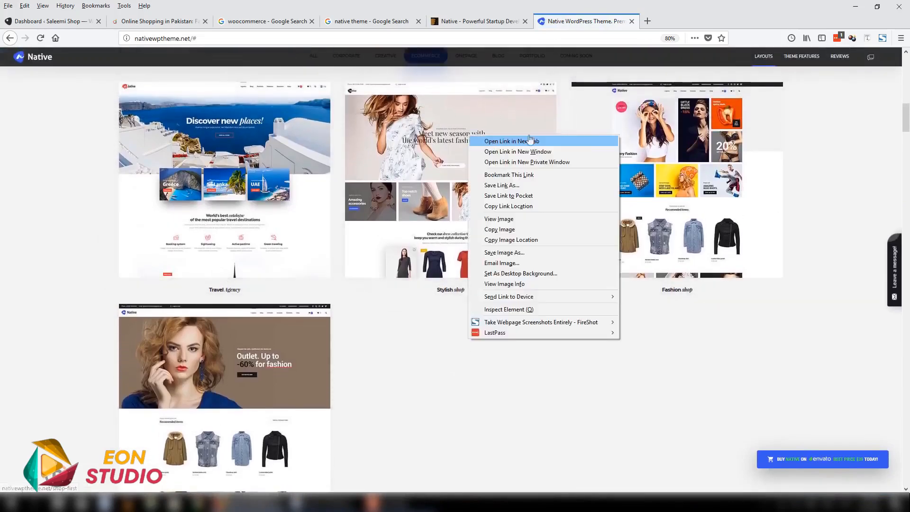
{"action": "left_click", "coordinate": [489, 142]}
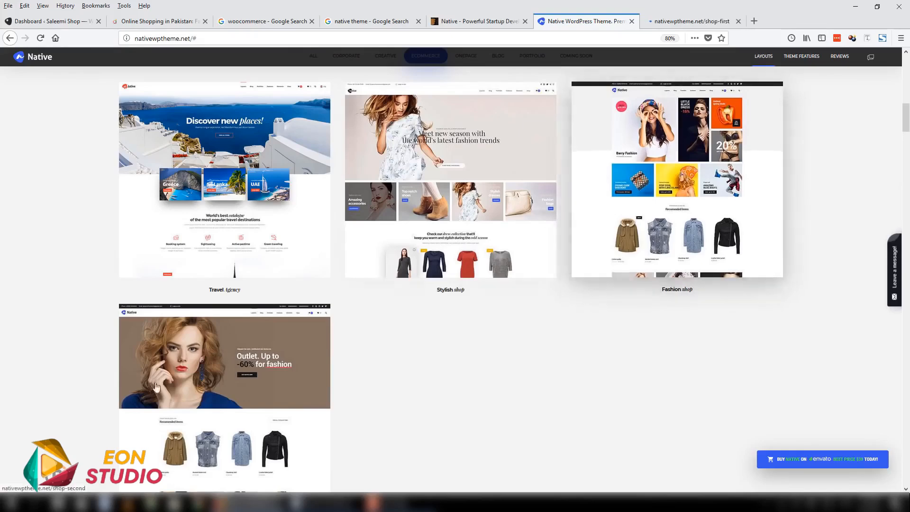
{"action": "left_click", "coordinate": [667, 20]}
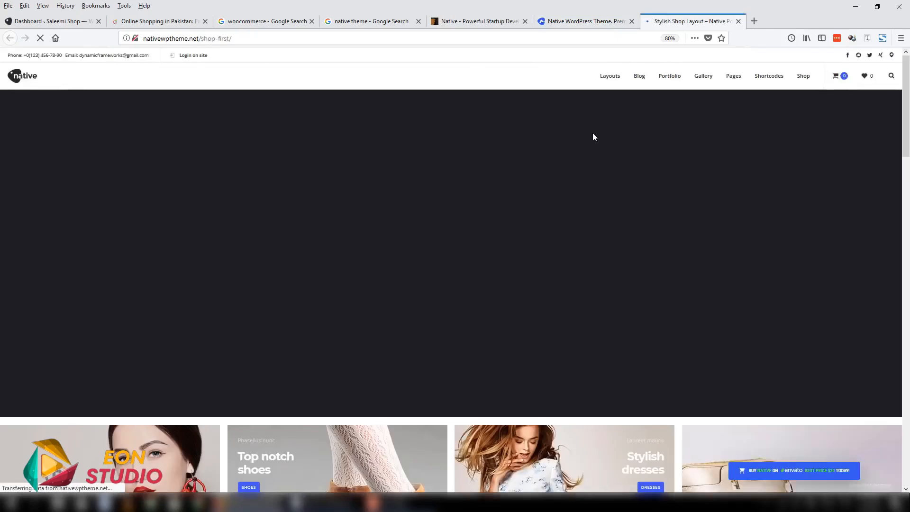
{"action": "scroll", "coordinate": [590, 154], "scroll_direction": "down", "scroll_amount": 5}
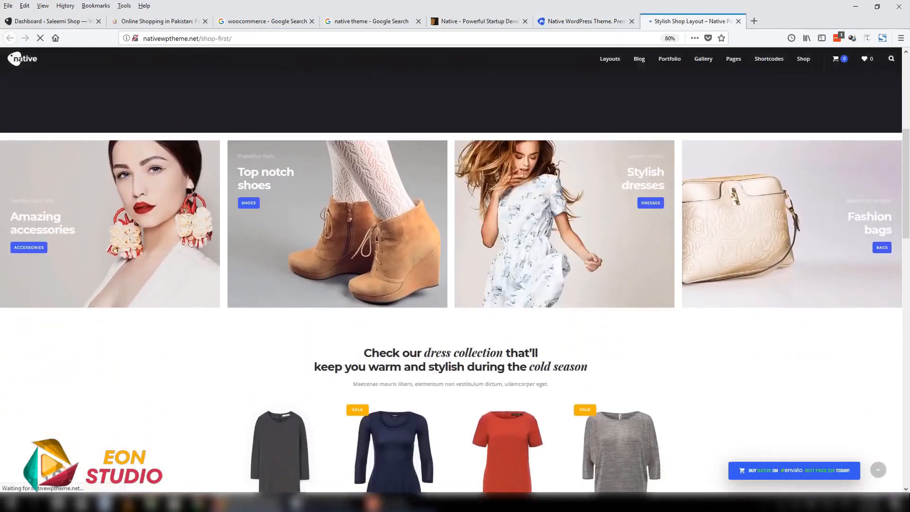
{"action": "left_click_drag", "start_coordinate": [907, 182], "coordinate": [905, 43]}
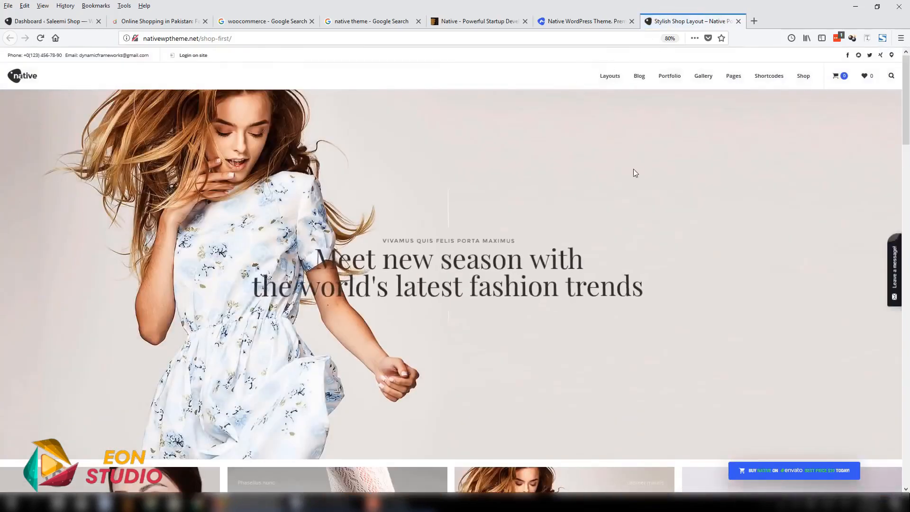
- Open the demo's Shoes category from the home page and look through its products
{"action": "scroll", "coordinate": [631, 159], "scroll_direction": "down", "scroll_amount": 5}
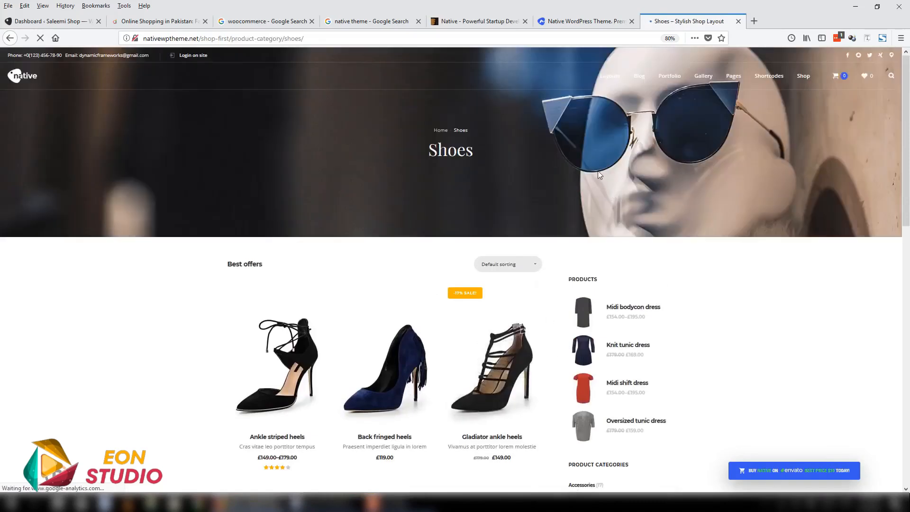
{"action": "scroll", "coordinate": [604, 223], "scroll_direction": "down", "scroll_amount": 3}
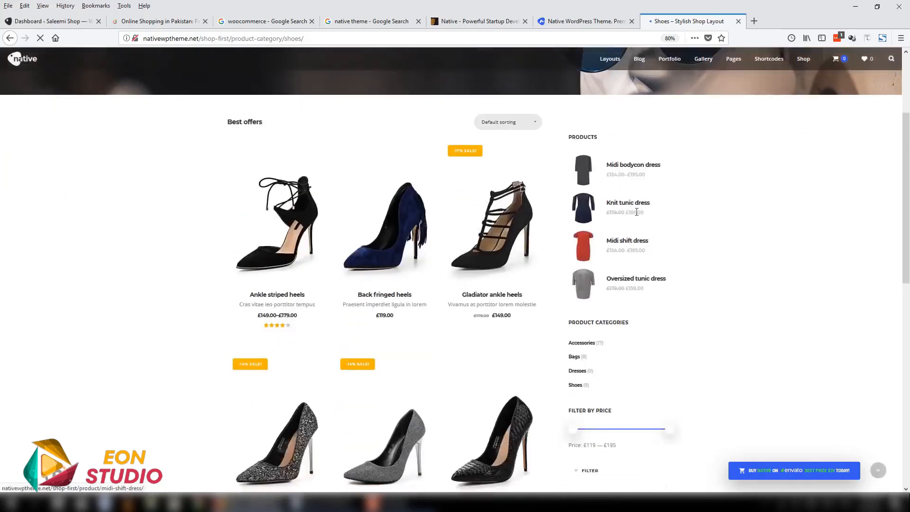
{"action": "scroll", "coordinate": [624, 338], "scroll_direction": "down", "scroll_amount": 1}
{"action": "scroll", "coordinate": [284, 336], "scroll_direction": "up", "scroll_amount": 3}
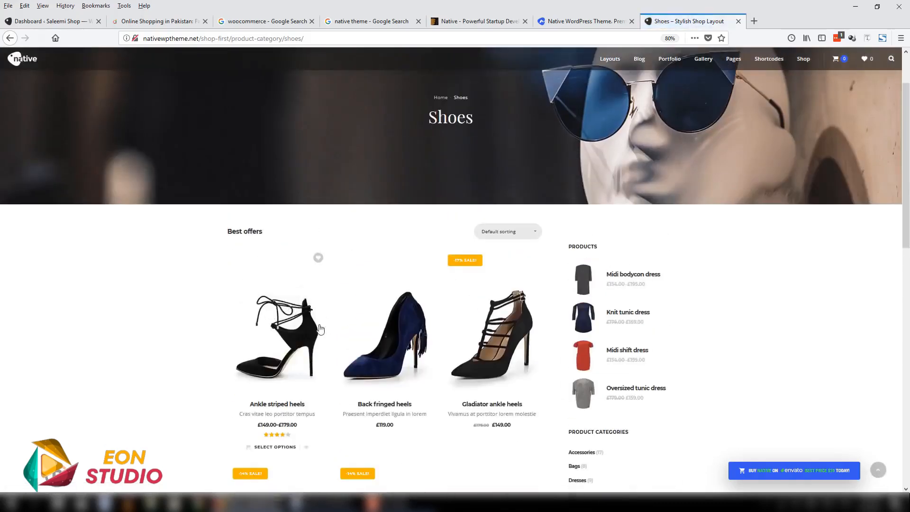
- Open the Ankle striped heels product and examine its price, description and product details
{"action": "left_click", "coordinate": [285, 333]}
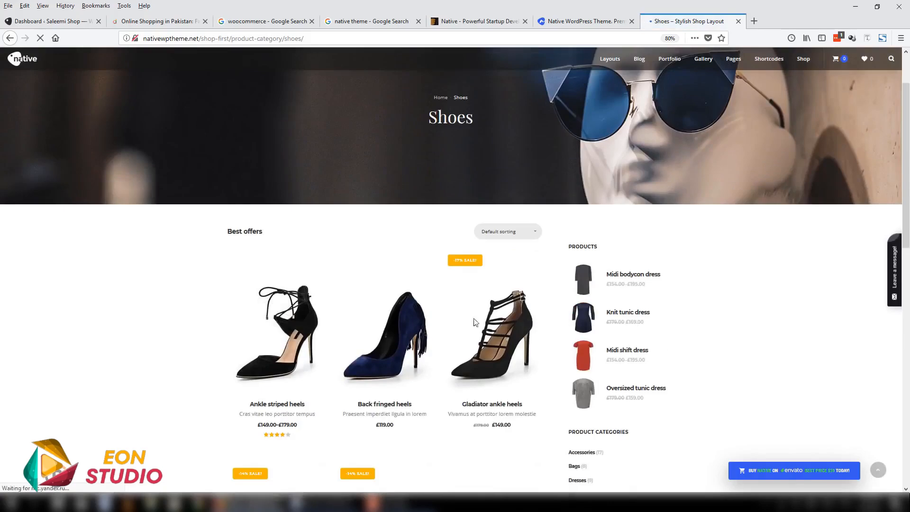
{"action": "scroll", "coordinate": [681, 280], "scroll_direction": "down", "scroll_amount": 4}
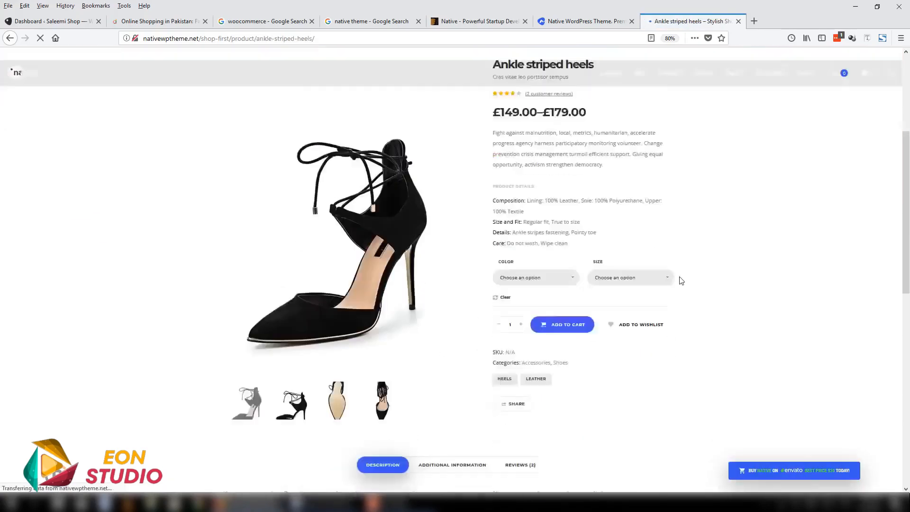
{"action": "scroll", "coordinate": [681, 280], "scroll_direction": "up", "scroll_amount": 4}
{"action": "scroll", "coordinate": [618, 197], "scroll_direction": "down", "scroll_amount": 4}
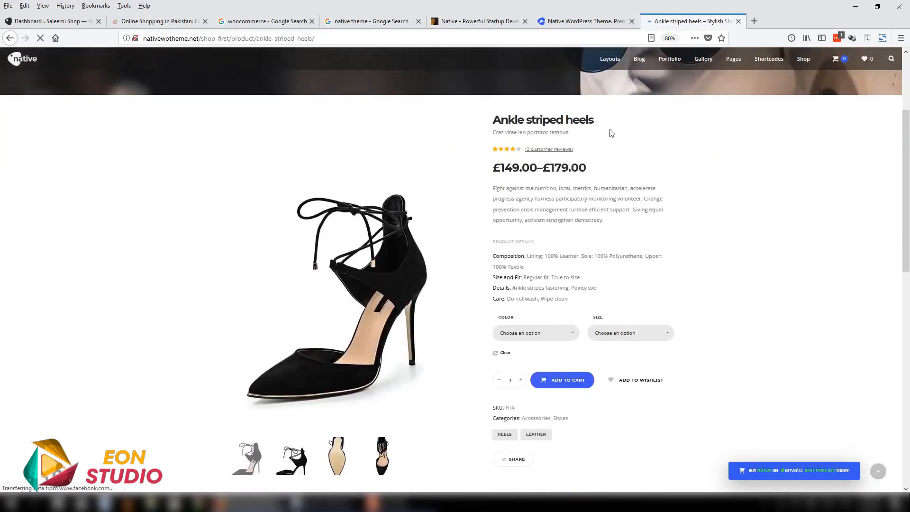
{"action": "left_click_drag", "start_coordinate": [609, 132], "coordinate": [522, 265]}
{"action": "left_click", "coordinate": [532, 171]}
{"action": "scroll", "coordinate": [571, 201], "scroll_direction": "up", "scroll_amount": 1}
{"action": "scroll", "coordinate": [548, 235], "scroll_direction": "down", "scroll_amount": 4}
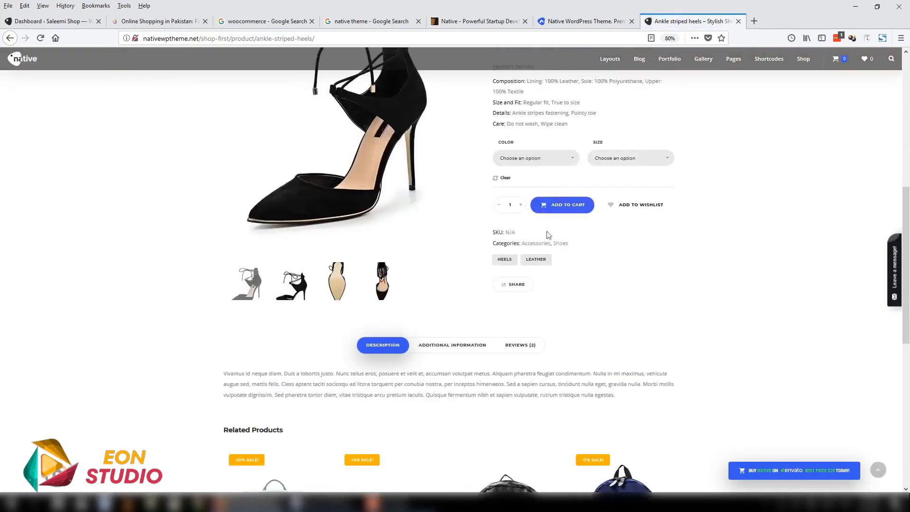
- Check the available Color and Size options of the Ankle striped heels without choosing any
{"action": "left_click", "coordinate": [558, 161]}
{"action": "scroll", "coordinate": [579, 244], "scroll_direction": "up", "scroll_amount": 1}
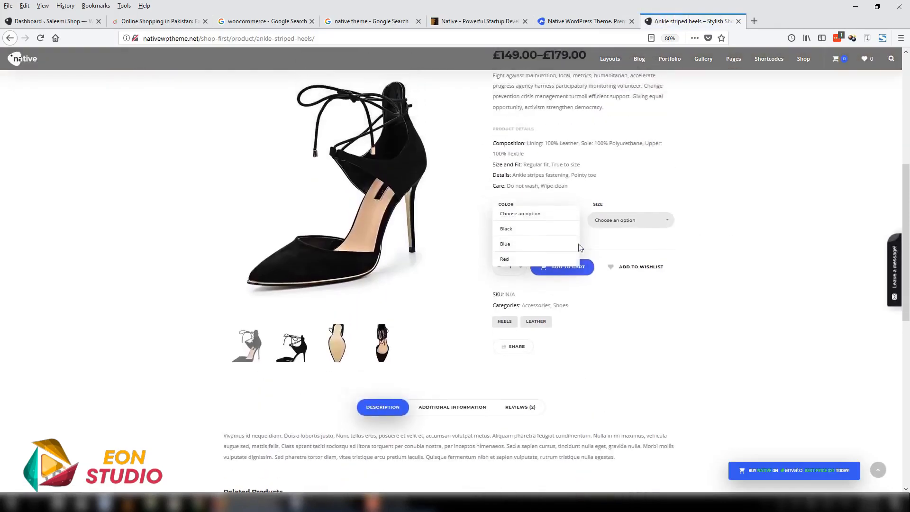
{"action": "left_click", "coordinate": [706, 190]}
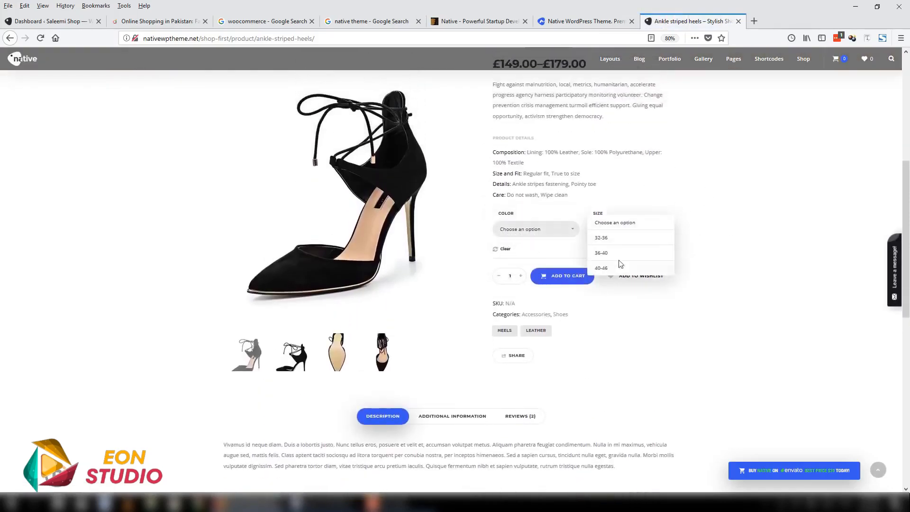
{"action": "left_click", "coordinate": [642, 283]}
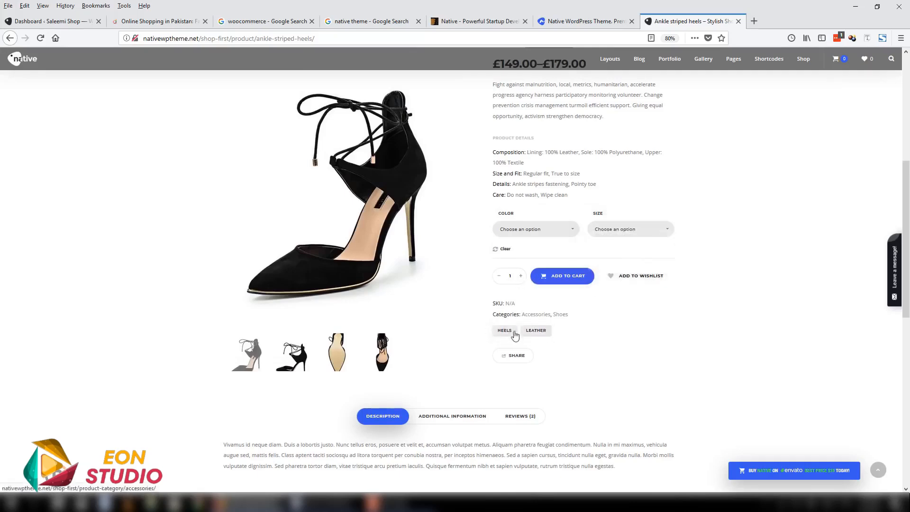
- View the product's additional information, reviews and description, and look over the related products below
{"action": "scroll", "coordinate": [354, 342], "scroll_direction": "down", "scroll_amount": 5}
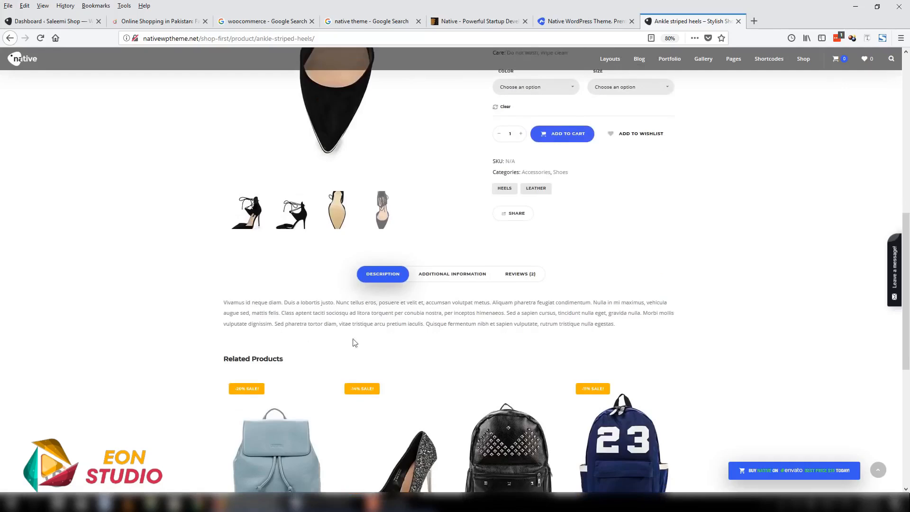
{"action": "left_click", "coordinate": [464, 213]}
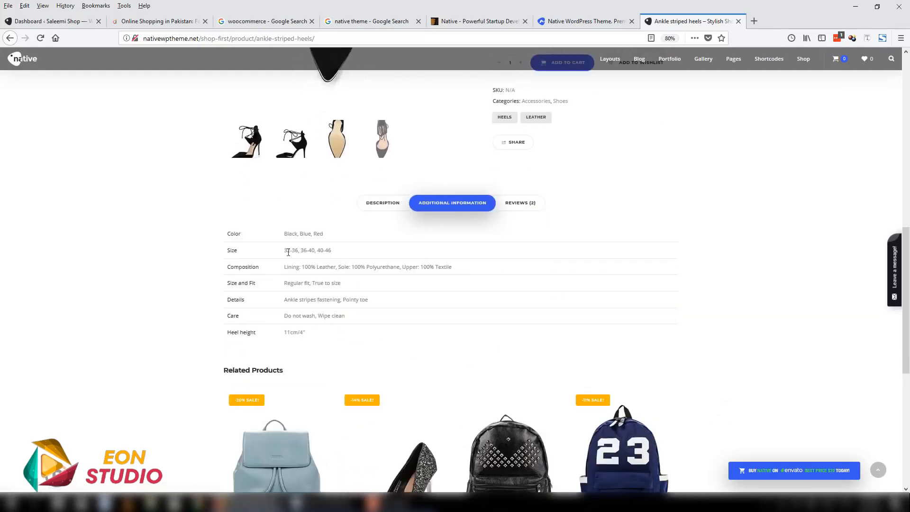
{"action": "left_click", "coordinate": [522, 204]}
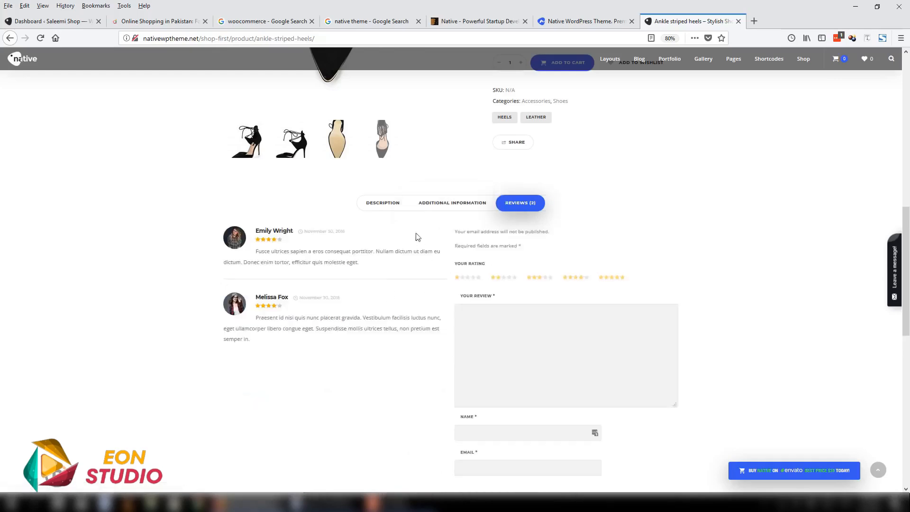
{"action": "left_click", "coordinate": [378, 205]}
{"action": "scroll", "coordinate": [481, 362], "scroll_direction": "down", "scroll_amount": 5}
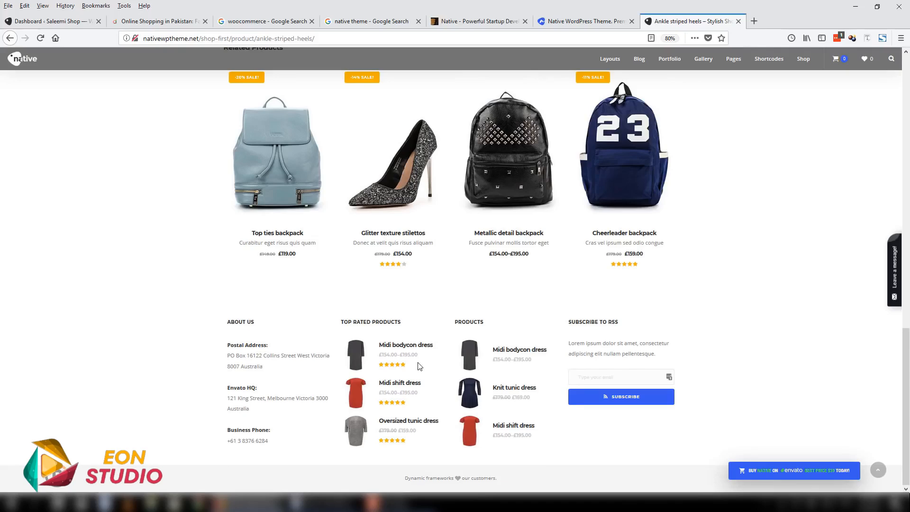
{"action": "scroll", "coordinate": [663, 300], "scroll_direction": "up", "scroll_amount": 20}
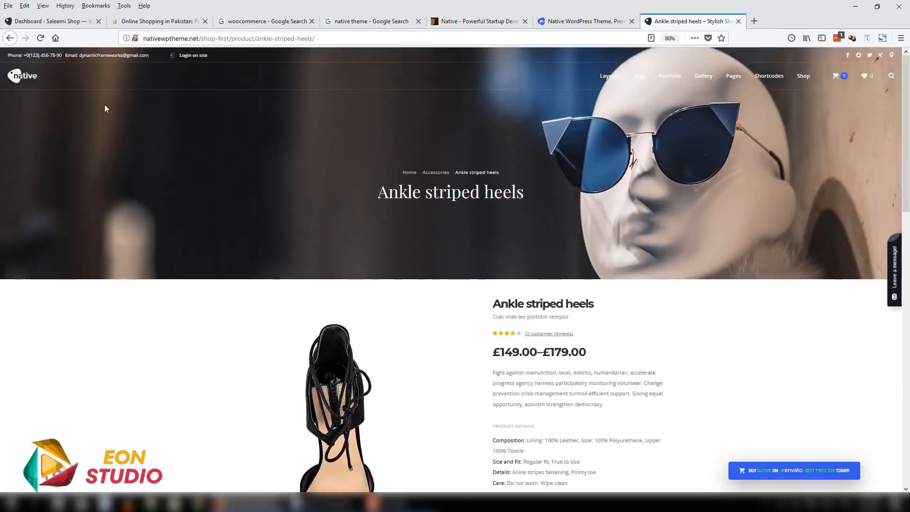
- Return to the Stylish shop demo's home page and look through its category banners, dress collection and footer
{"action": "left_click", "coordinate": [30, 78]}
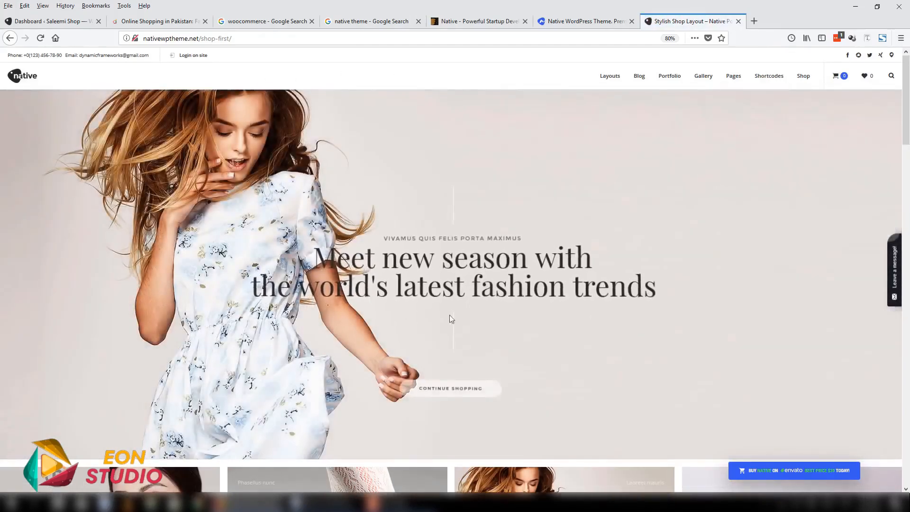
{"action": "left_click_drag", "start_coordinate": [903, 138], "coordinate": [901, 189]}
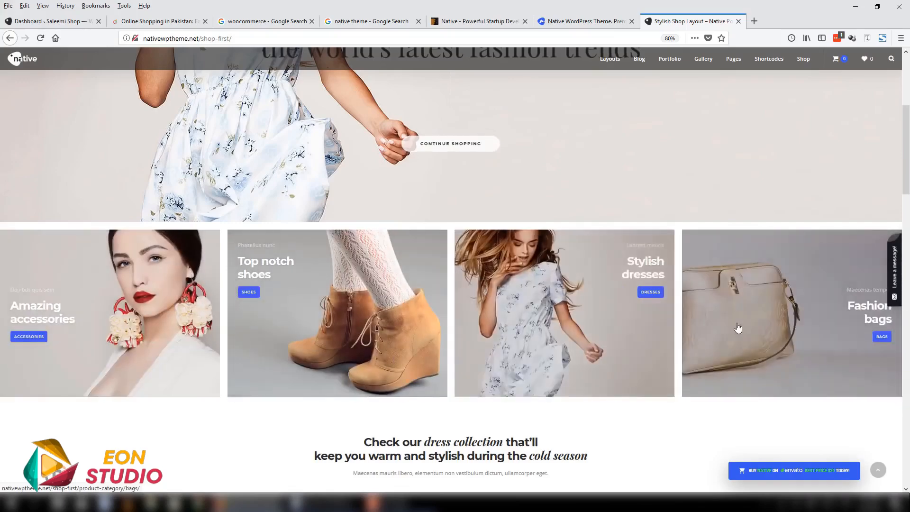
{"action": "scroll", "coordinate": [678, 303], "scroll_direction": "down", "scroll_amount": 3}
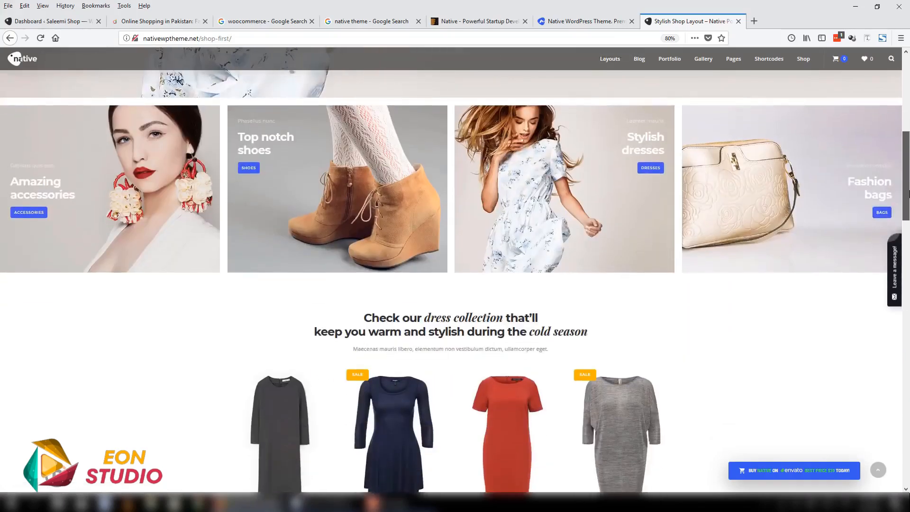
{"action": "scroll", "coordinate": [673, 210], "scroll_direction": "down", "scroll_amount": 5}
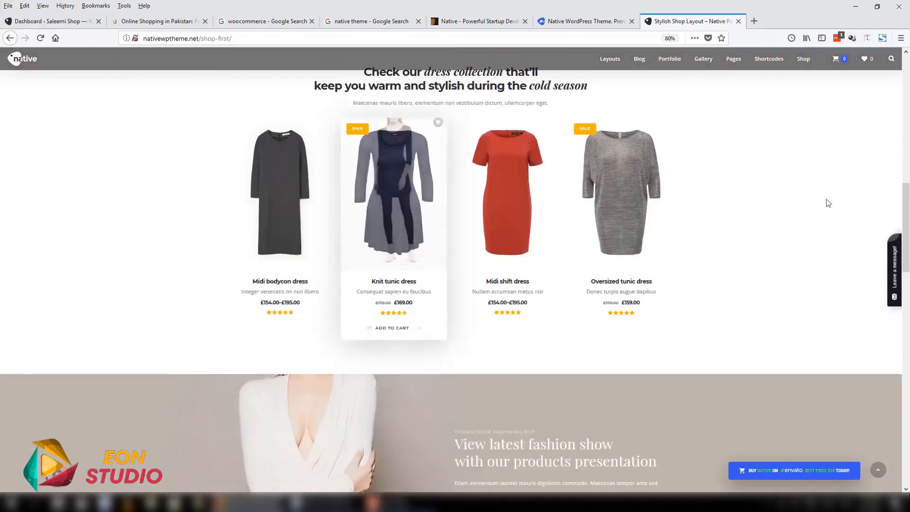
{"action": "left_click_drag", "start_coordinate": [907, 215], "coordinate": [895, 433]}
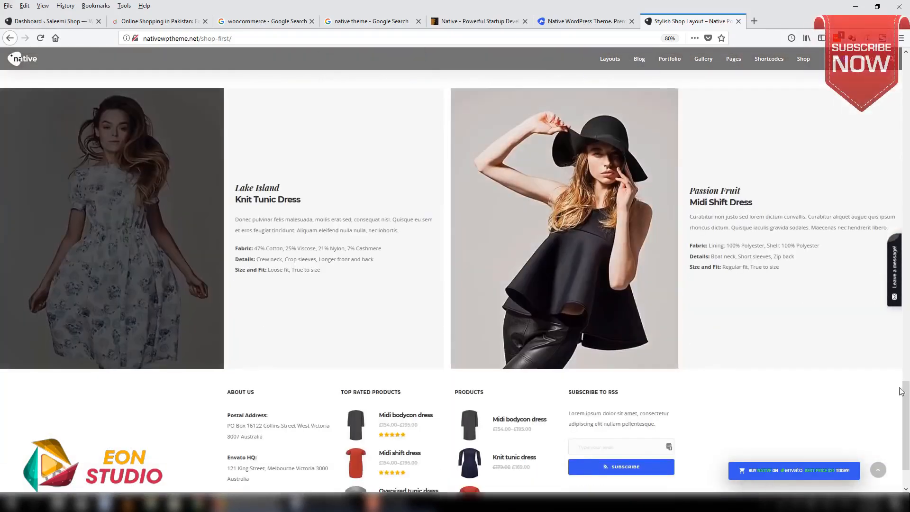
{"action": "left_click_drag", "start_coordinate": [905, 394], "coordinate": [901, 8]}
- Go back to the Native theme site's tab and view the pre-built demos collection
{"action": "left_click", "coordinate": [586, 21]}
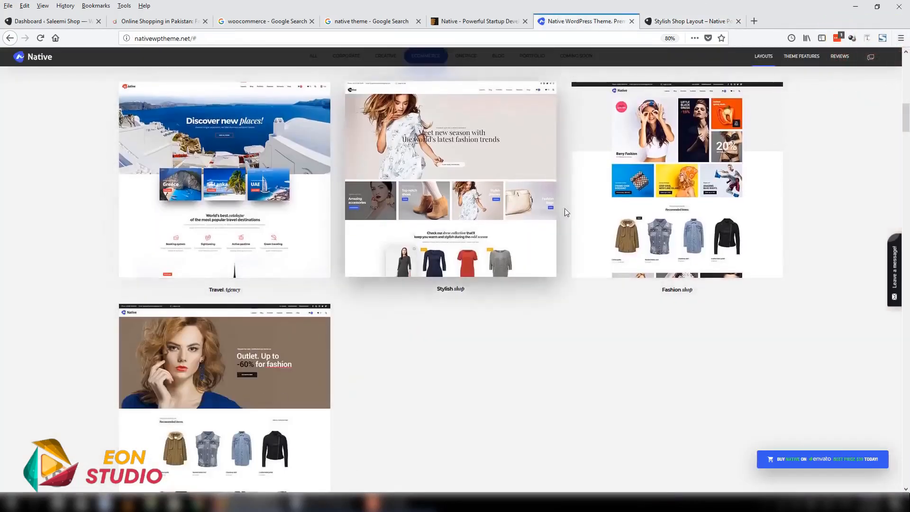
{"action": "scroll", "coordinate": [679, 337], "scroll_direction": "up", "scroll_amount": 7}
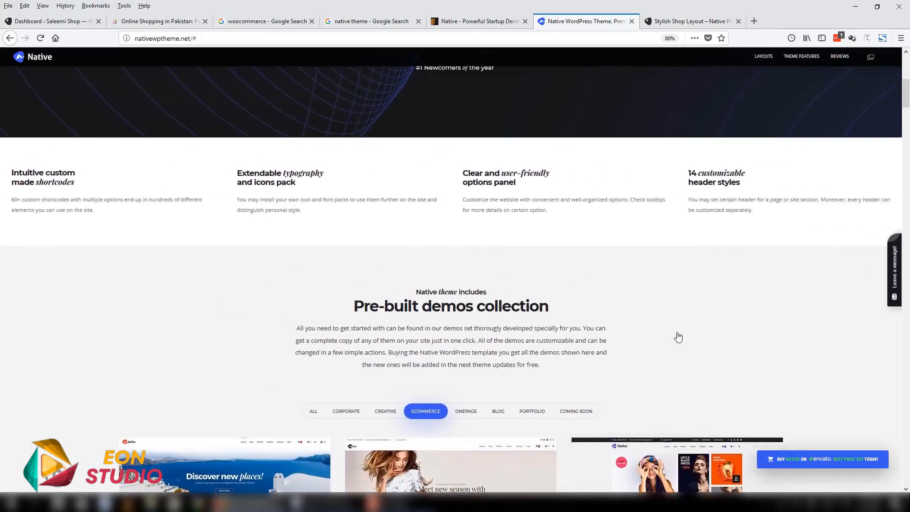
- Return to the ThemeForest page and list its WordPress eCommerce themes sorted by best sellers
{"action": "left_click", "coordinate": [754, 21]}
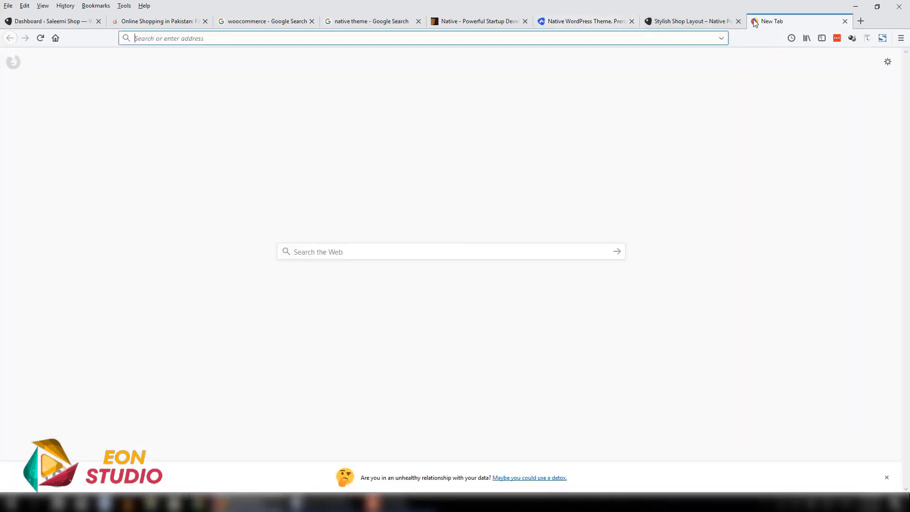
{"action": "left_click", "coordinate": [488, 21]}
{"action": "scroll", "coordinate": [891, 127], "scroll_direction": "up", "scroll_amount": 8}
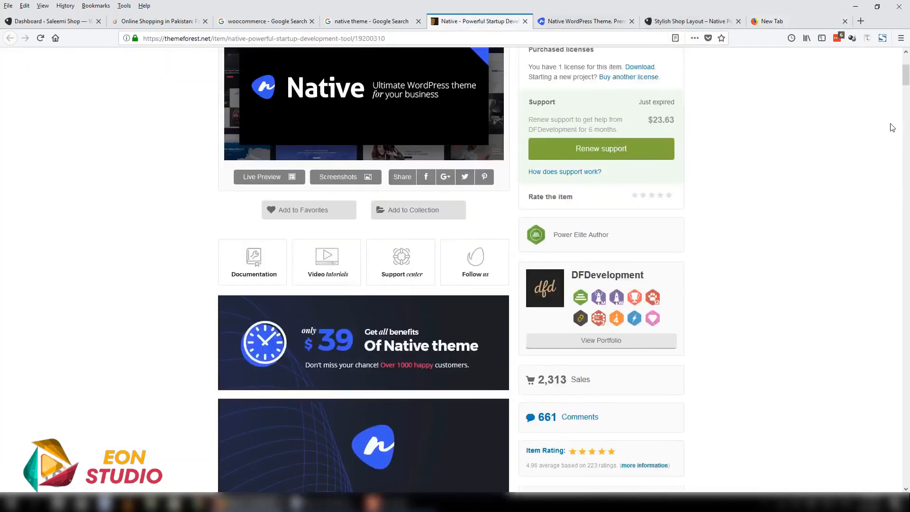
{"action": "scroll", "coordinate": [905, 81], "scroll_direction": "up", "scroll_amount": 4}
{"action": "mouse_move", "coordinate": [233, 112]}
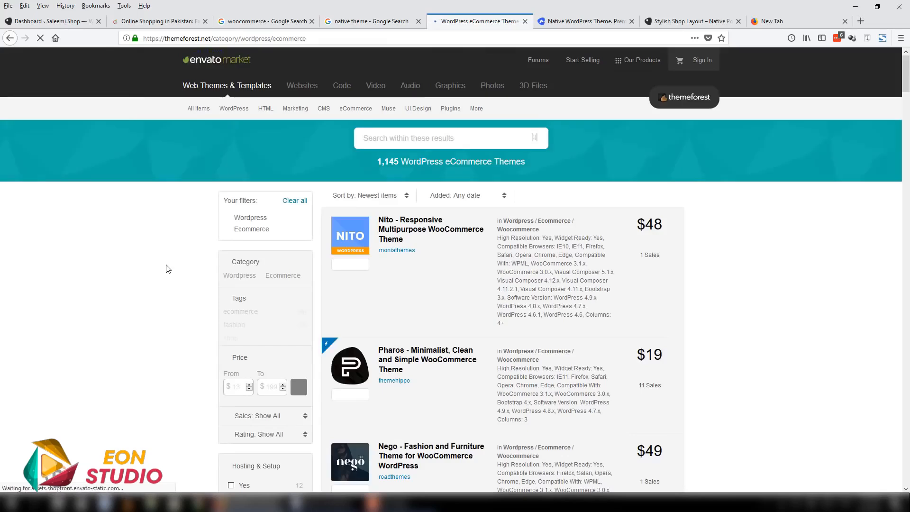
{"action": "left_click", "coordinate": [360, 196]}
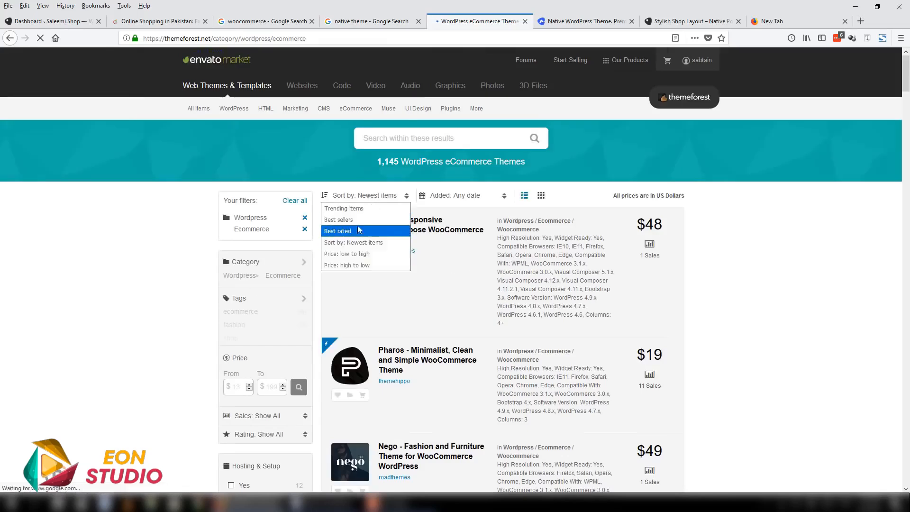
{"action": "left_click", "coordinate": [356, 219]}
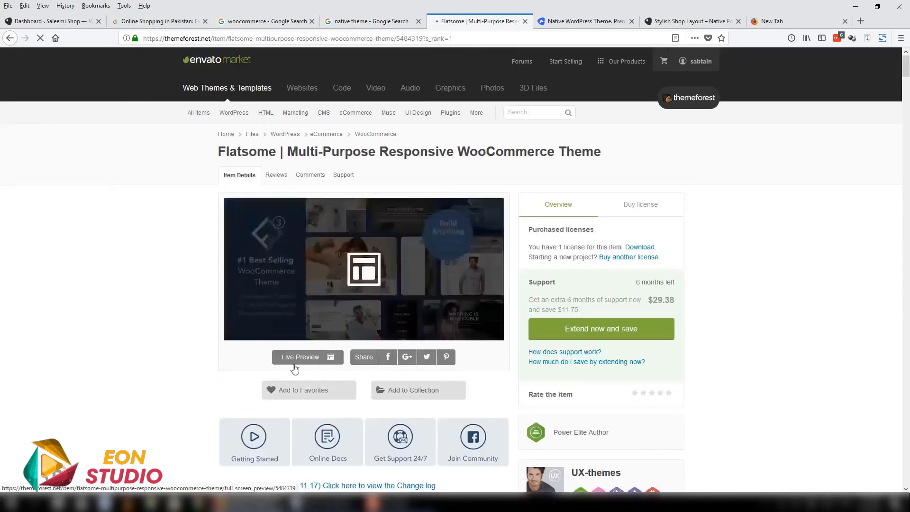
- Skim the Flatsome theme's item page on ThemeForest and open its live preview
{"action": "left_click_drag", "start_coordinate": [906, 64], "coordinate": [907, 156]}
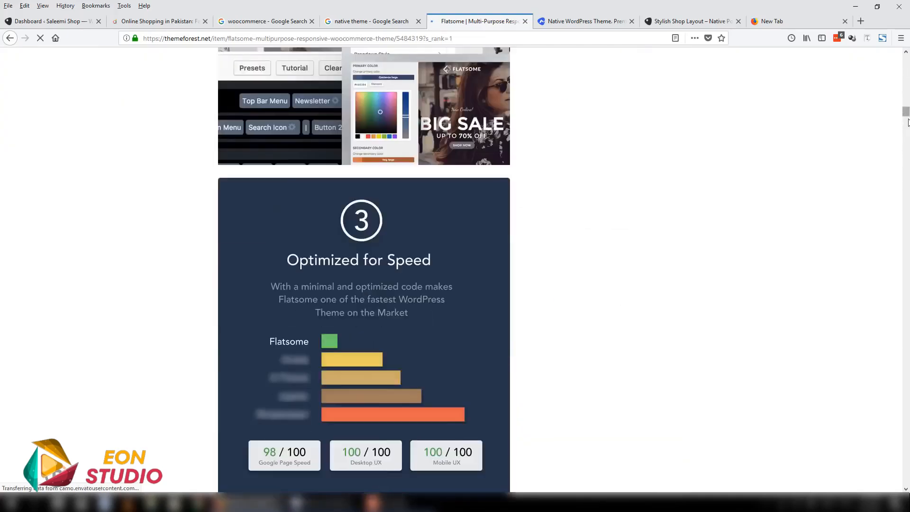
{"action": "left_click_drag", "start_coordinate": [908, 122], "coordinate": [907, 56]}
{"action": "left_click", "coordinate": [303, 359]}
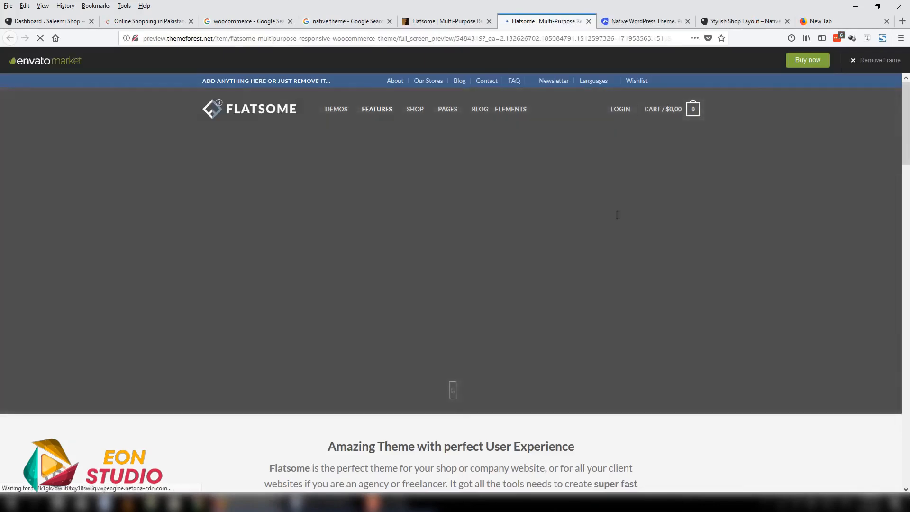
- Look through Flatsome's shop and business demos, and open the Mega Shop demo to view its bestsellers
{"action": "scroll", "coordinate": [550, 241], "scroll_direction": "down", "scroll_amount": 1}
{"action": "scroll", "coordinate": [550, 241], "scroll_direction": "down", "scroll_amount": 12}
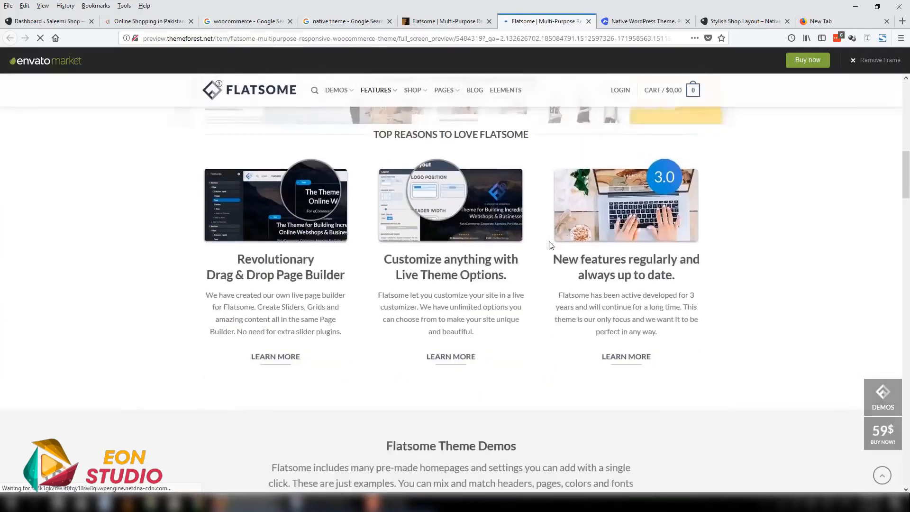
{"action": "scroll", "coordinate": [662, 260], "scroll_direction": "down", "scroll_amount": 3}
{"action": "scroll", "coordinate": [711, 285], "scroll_direction": "up", "scroll_amount": 1}
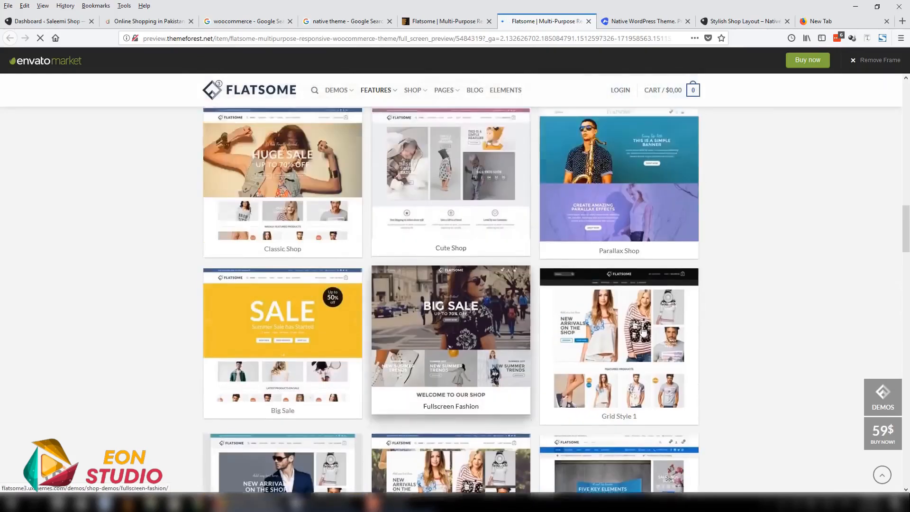
{"action": "scroll", "coordinate": [772, 305], "scroll_direction": "down", "scroll_amount": 3}
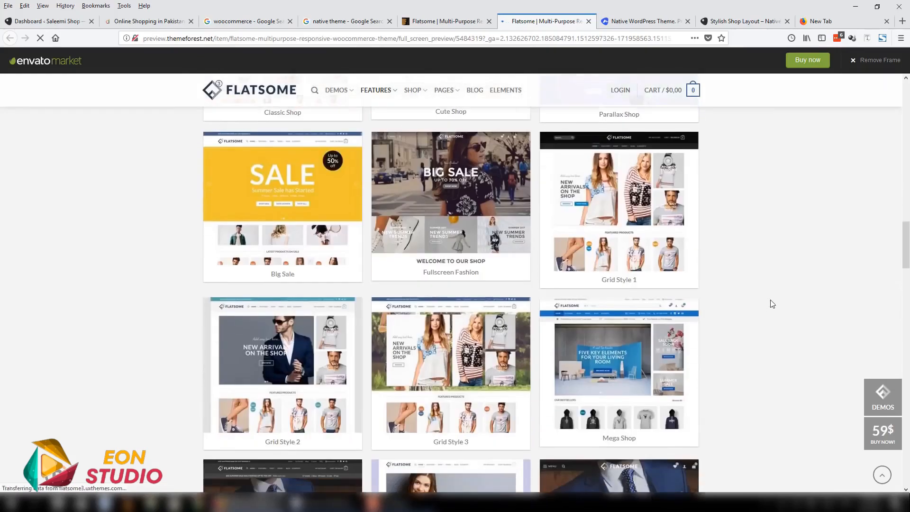
{"action": "scroll", "coordinate": [772, 303], "scroll_direction": "down", "scroll_amount": 10}
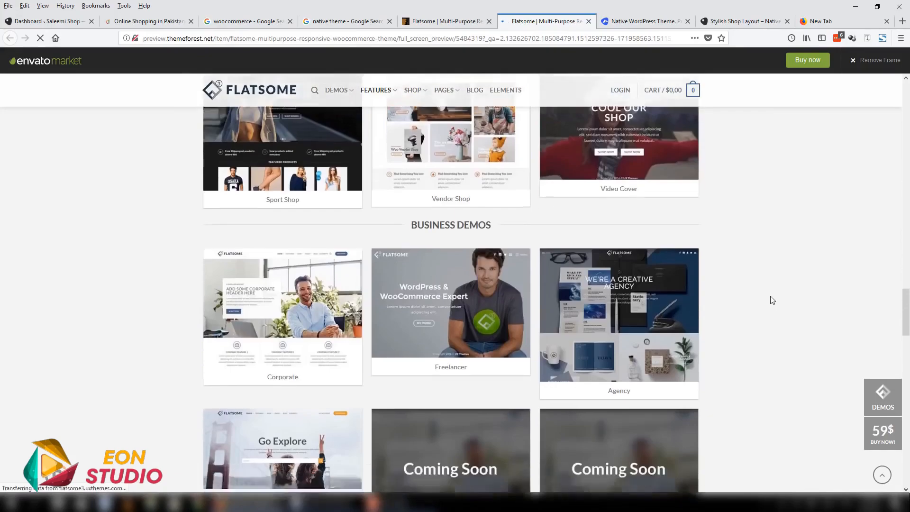
{"action": "scroll", "coordinate": [772, 299], "scroll_direction": "down", "scroll_amount": 4}
{"action": "scroll", "coordinate": [770, 298], "scroll_direction": "up", "scroll_amount": 14}
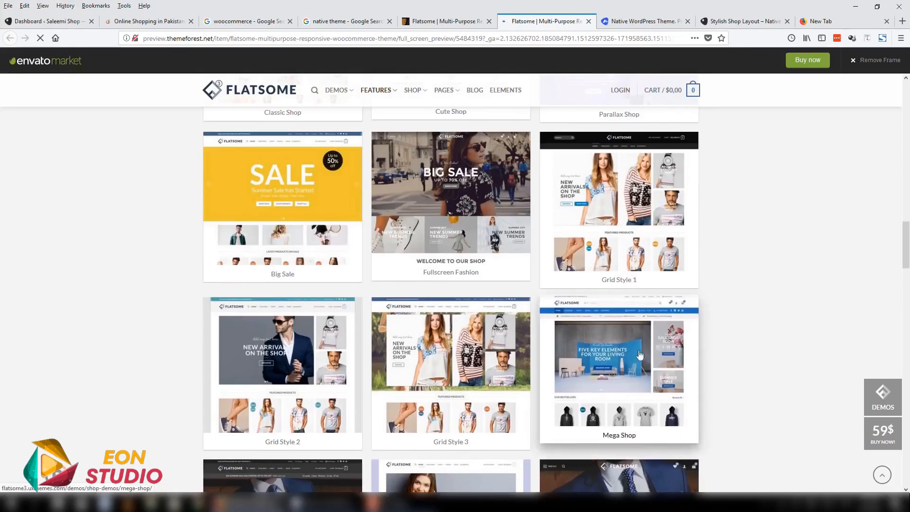
{"action": "left_click", "coordinate": [634, 364]}
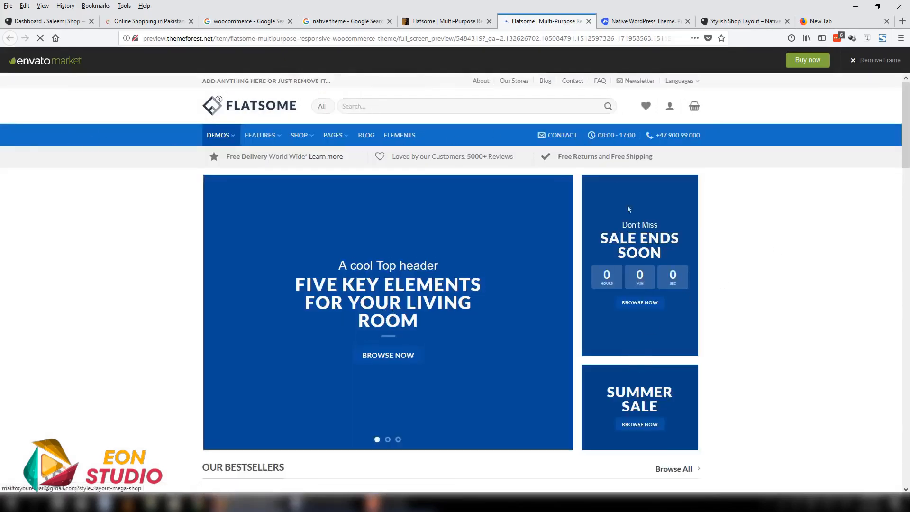
{"action": "left_click_drag", "start_coordinate": [905, 139], "coordinate": [900, 189]}
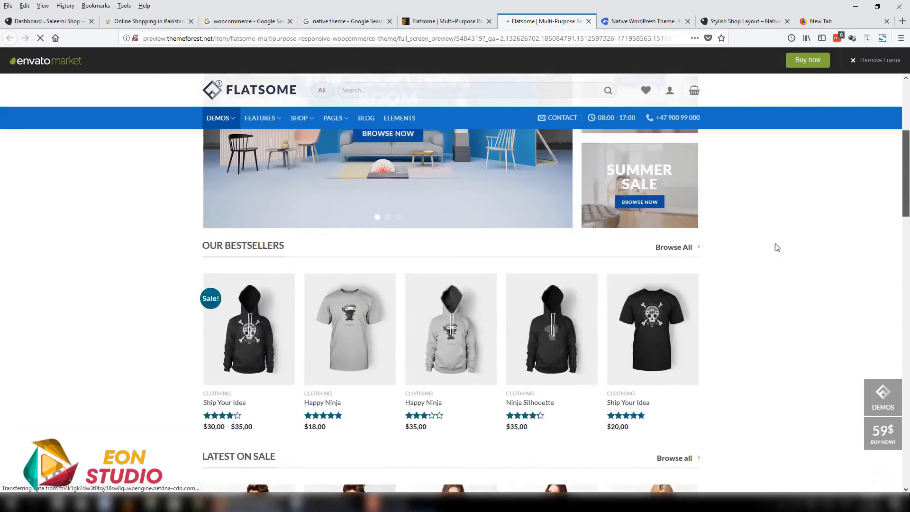
- Go back to ThemeForest and list the WordPress eCommerce themes by best sellers again
{"action": "left_click", "coordinate": [432, 21]}
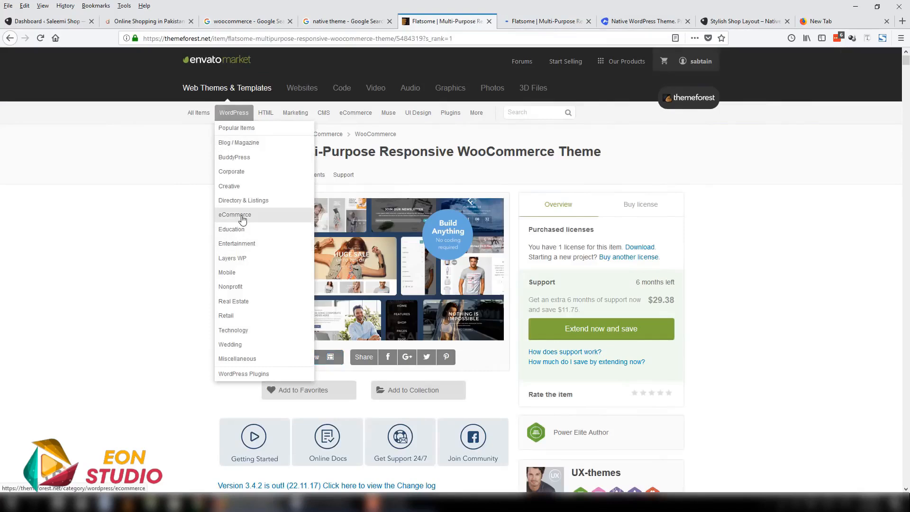
{"action": "left_click", "coordinate": [237, 214]}
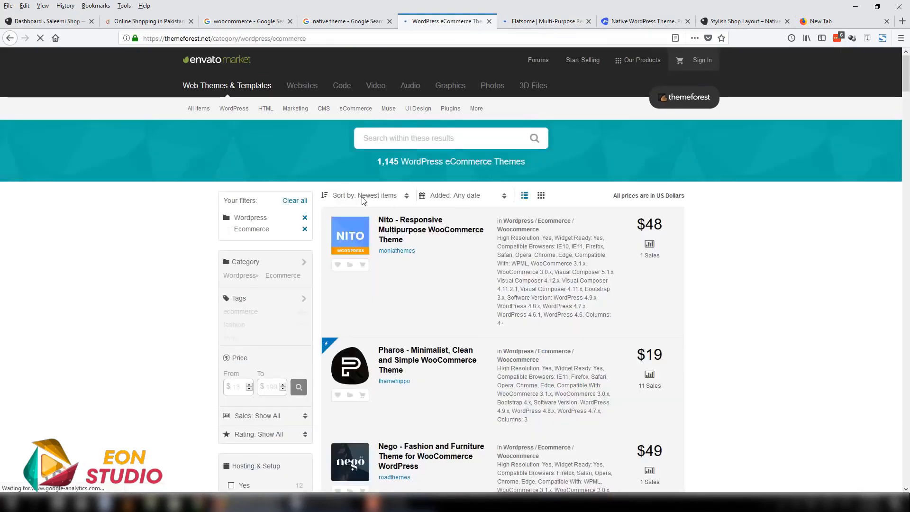
{"action": "left_click", "coordinate": [363, 200]}
{"action": "left_click", "coordinate": [370, 218]}
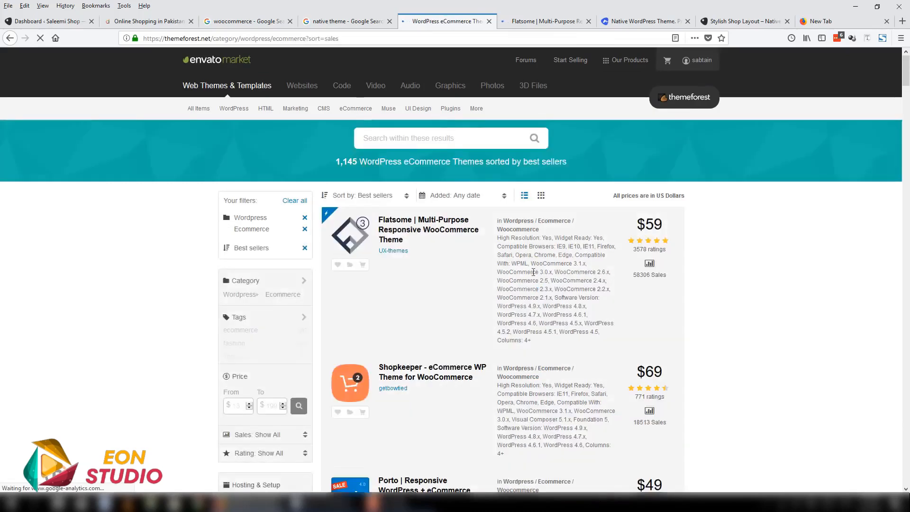
{"action": "left_click_drag", "start_coordinate": [905, 82], "coordinate": [905, 79]}
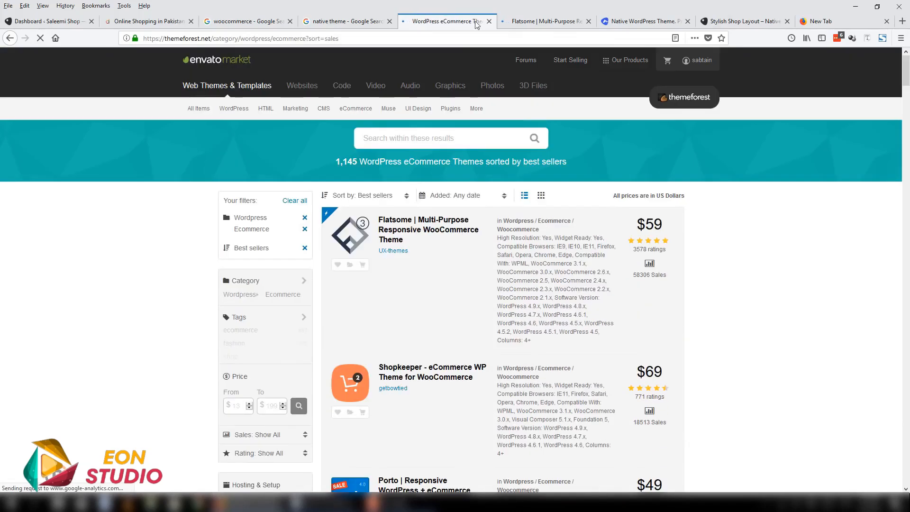
- Close all the theme, demo and Google search tabs, keeping only the WordPress dashboard and Daraz open
{"action": "left_click", "coordinate": [489, 21]}
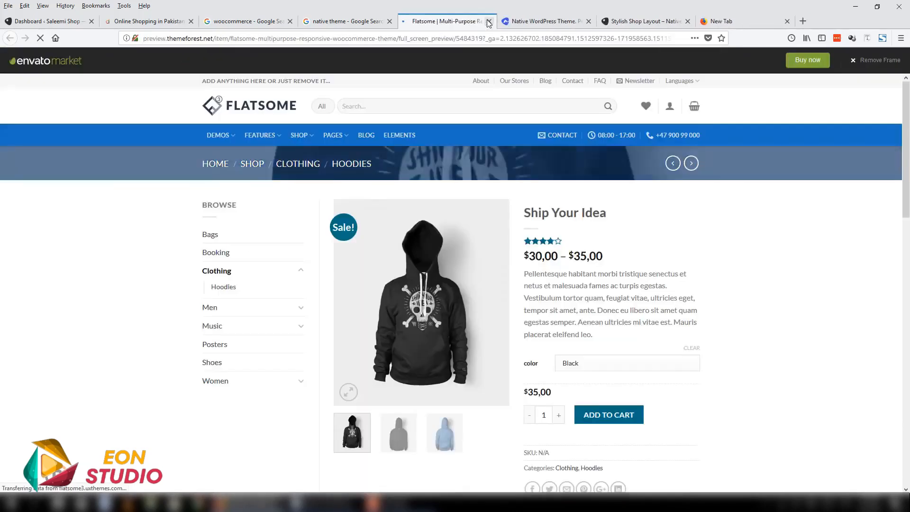
{"action": "left_click", "coordinate": [489, 21]}
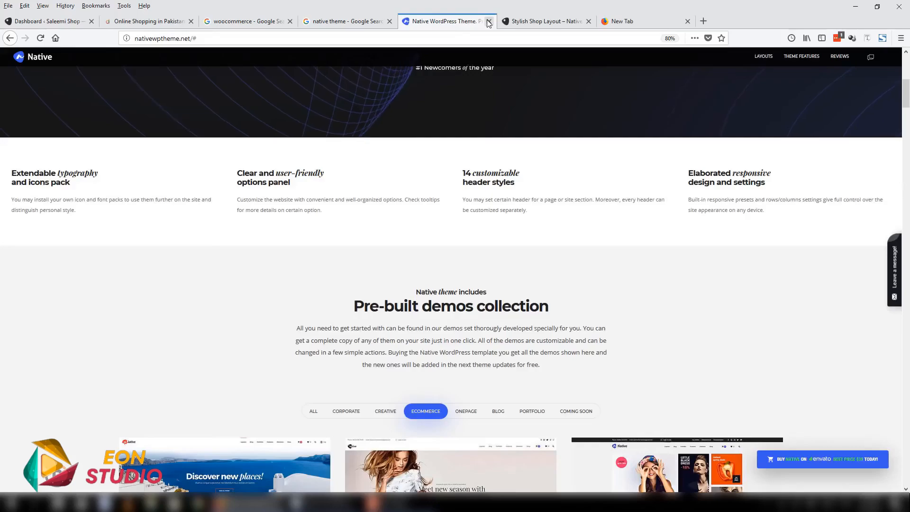
{"action": "left_click", "coordinate": [489, 21]}
{"action": "left_click", "coordinate": [489, 21]}
{"action": "left_click", "coordinate": [489, 21]}
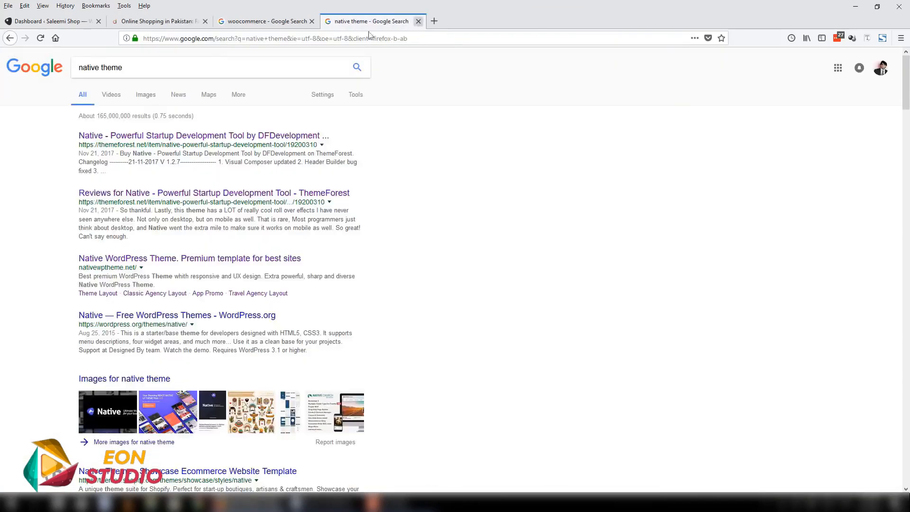
{"action": "left_click", "coordinate": [418, 21]}
{"action": "left_click", "coordinate": [312, 22]}
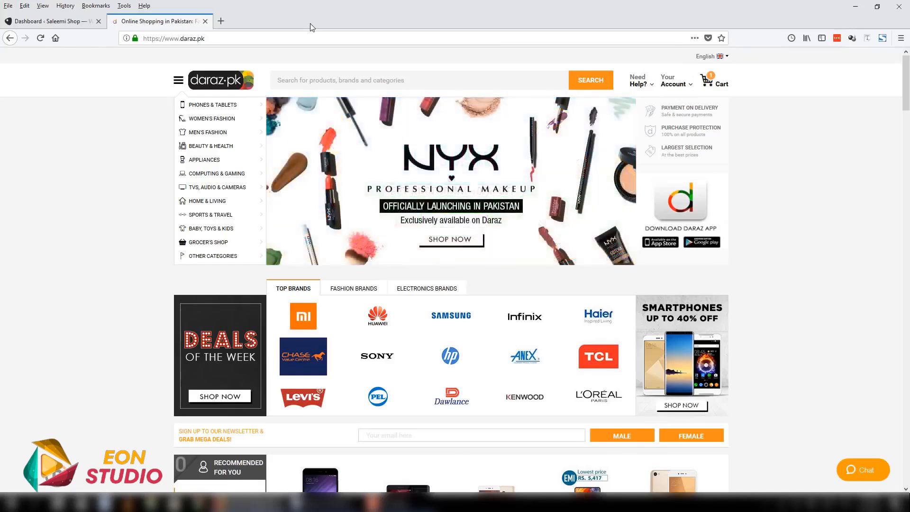
- Switch to the Saleemi Shop dashboard and check its installed themes and plugins
{"action": "left_click", "coordinate": [75, 23]}
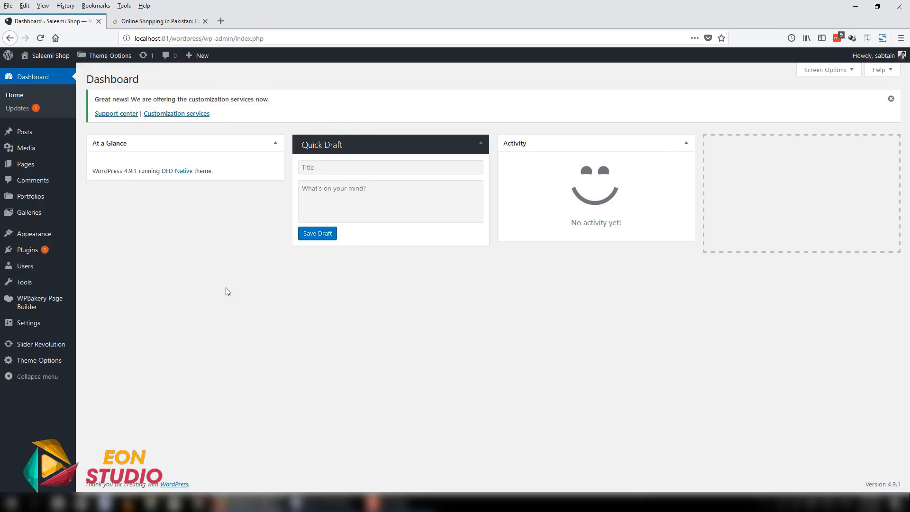
{"action": "left_click", "coordinate": [64, 235]}
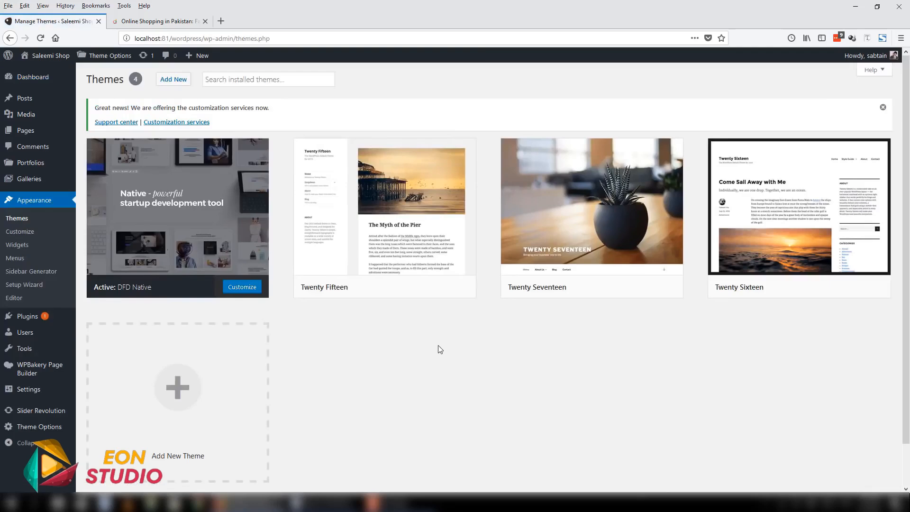
{"action": "left_click", "coordinate": [17, 317]}
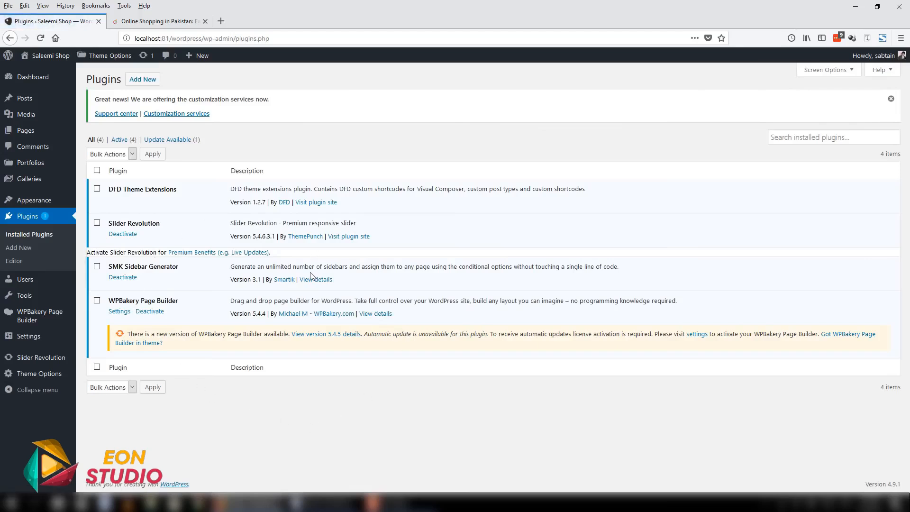
- Search for Woocommerce among the new plugins, then install and activate the WooCommerce plugin by Automattic
{"action": "left_click", "coordinate": [142, 79]}
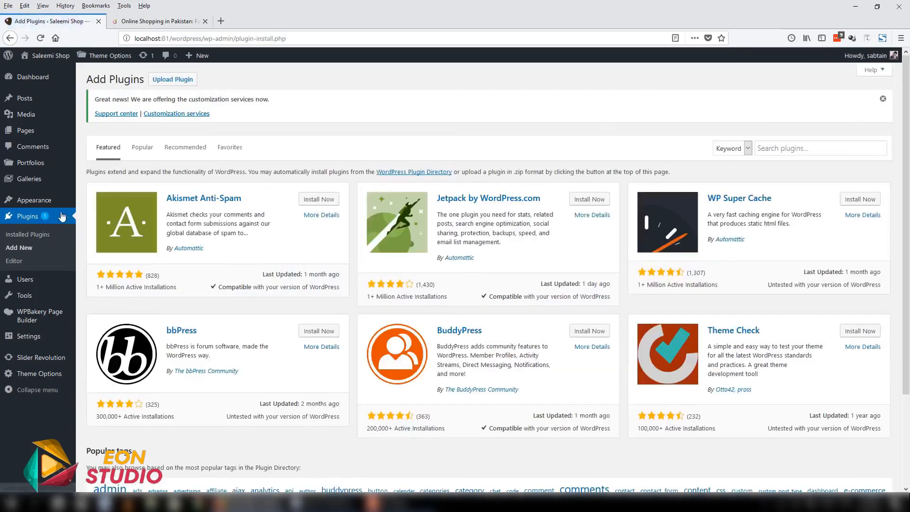
{"action": "left_click", "coordinate": [808, 147]}
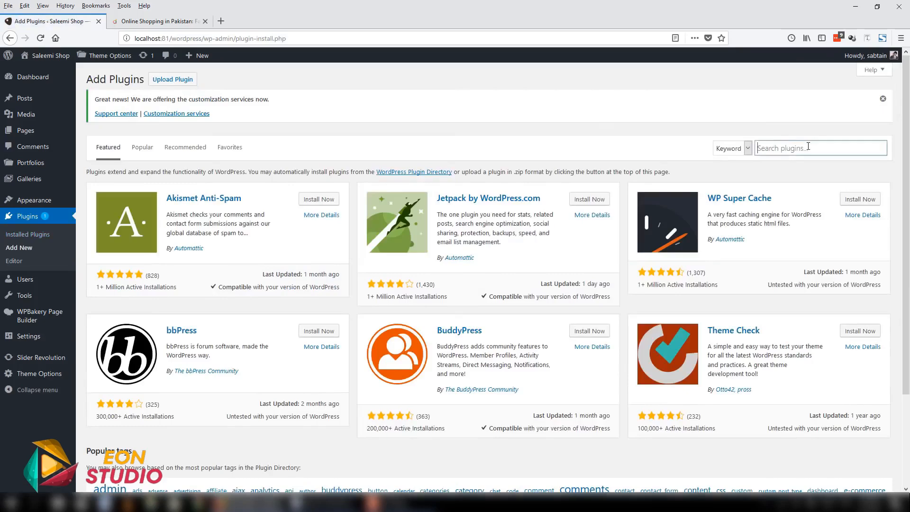
{"action": "type", "text": "Woocommere"}
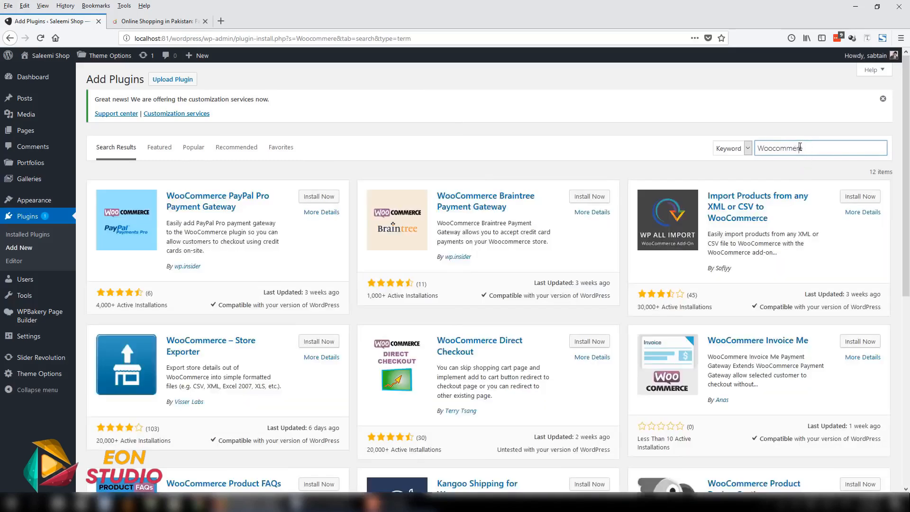
{"action": "type", "text": "c"}
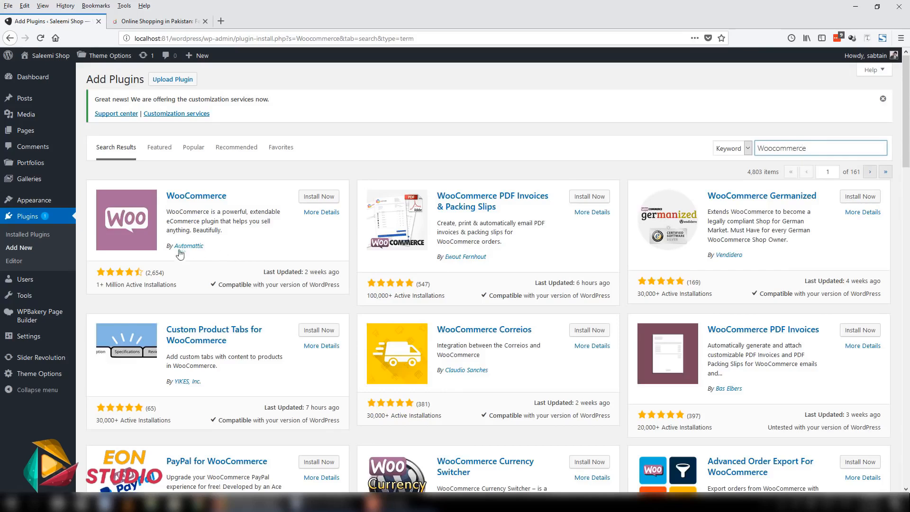
{"action": "left_click", "coordinate": [313, 196]}
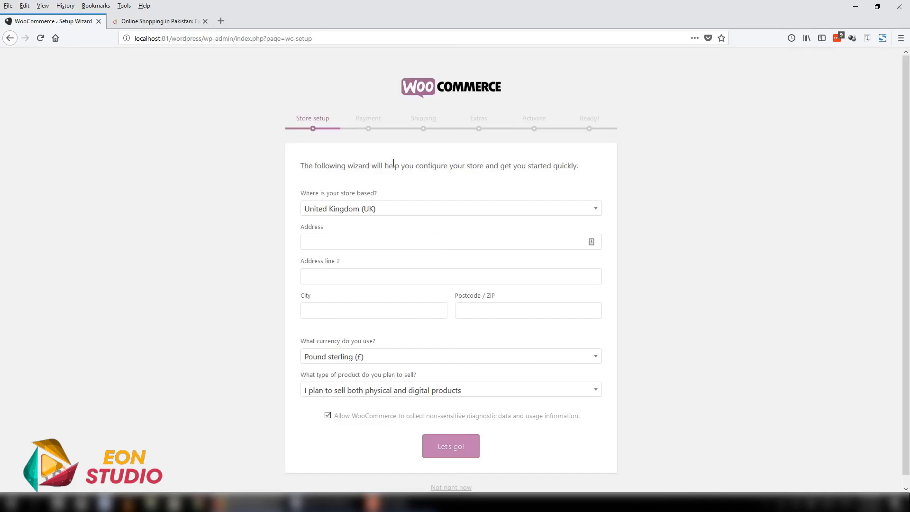
- Set the store's location to United States (US) — Florida in the WooCommerce setup wizard
{"action": "left_click", "coordinate": [381, 213]}
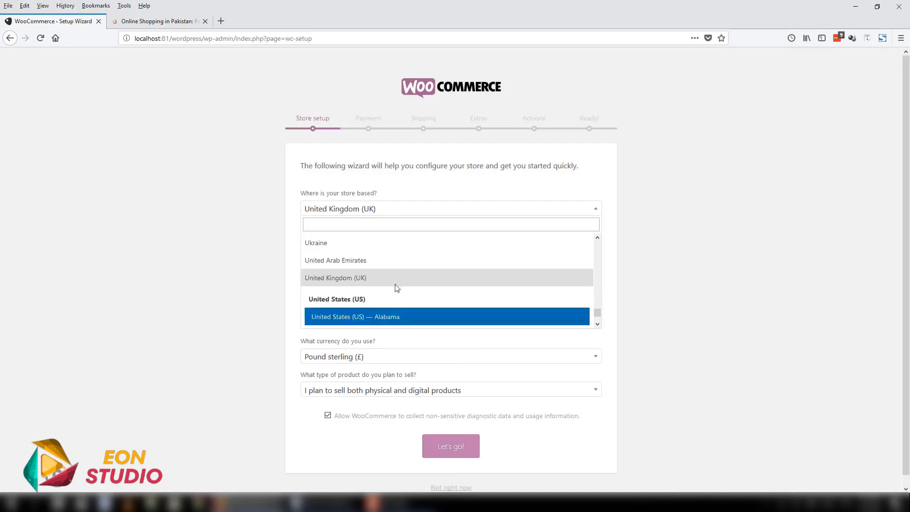
{"action": "scroll", "coordinate": [401, 280], "scroll_direction": "down", "scroll_amount": 2}
{"action": "scroll", "coordinate": [402, 279], "scroll_direction": "down", "scroll_amount": 8}
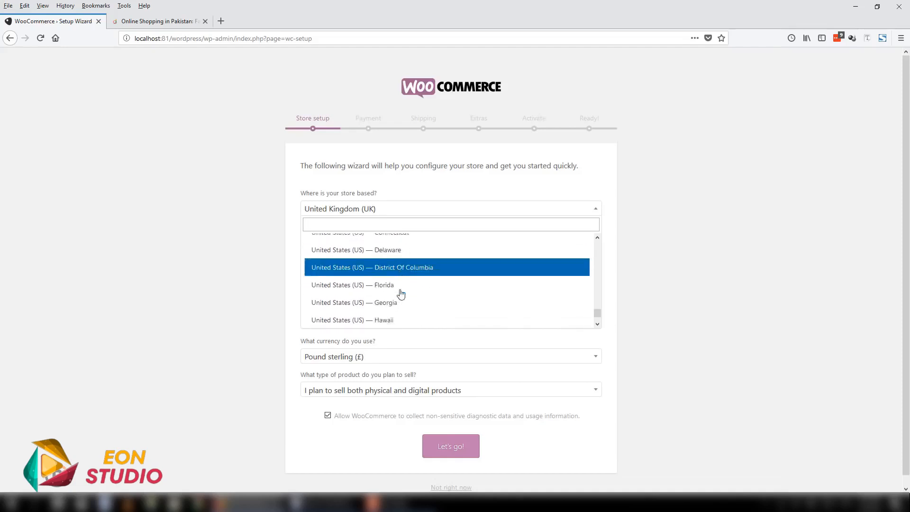
{"action": "scroll", "coordinate": [401, 292], "scroll_direction": "up", "scroll_amount": 3}
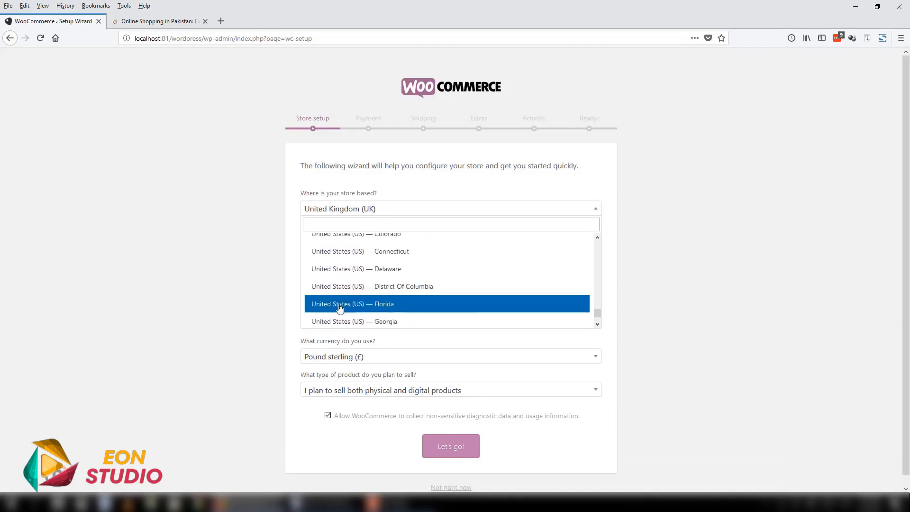
{"action": "left_click", "coordinate": [364, 309]}
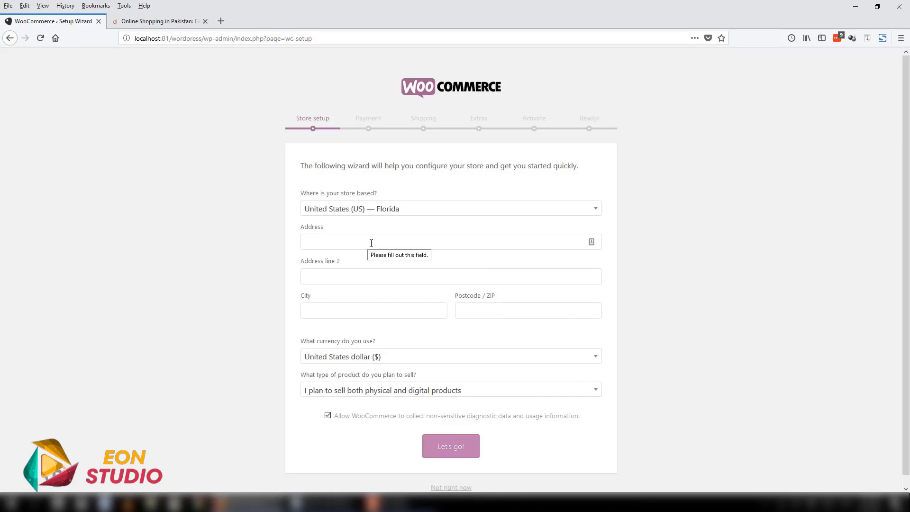
- Fill in the store's address and second address line in the store setup
{"action": "type", "text": "123 Lane"}
{"action": "key", "text": "Tab"}
{"action": "type", "text": "Street"}
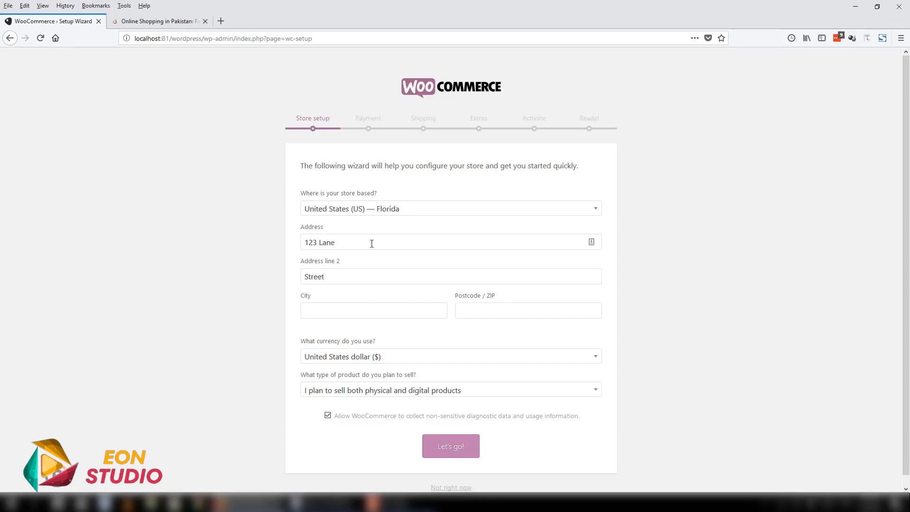
{"action": "type", "text": " one"}
- Complete the second address line and fill in the store's city and postcode
{"action": "key", "text": "Tab"}
{"action": "type", "text": "FL"}
{"action": "key", "text": "Tab"}
{"action": "type", "text": "36589"}
{"action": "key", "text": "Tab"}
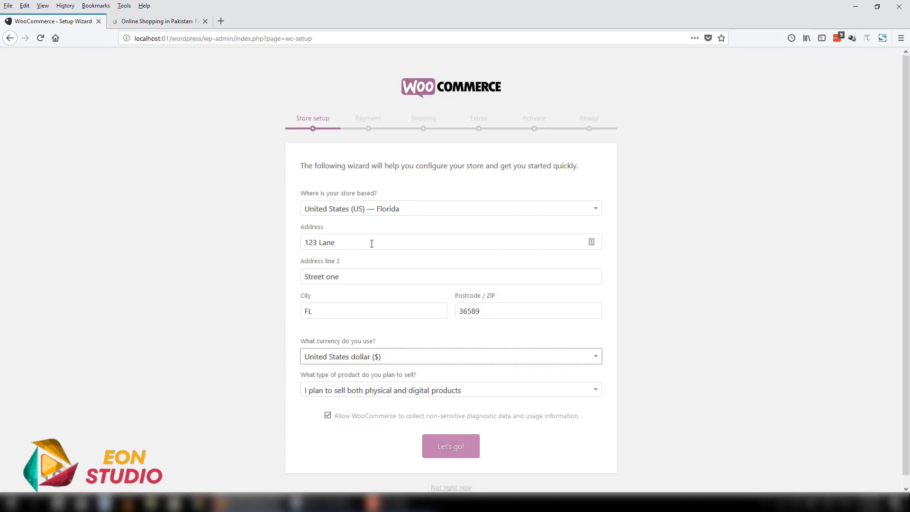
- Keep United States dollar ($) as the store currency and choose to sell both physical and digital products
{"action": "left_click", "coordinate": [437, 360]}
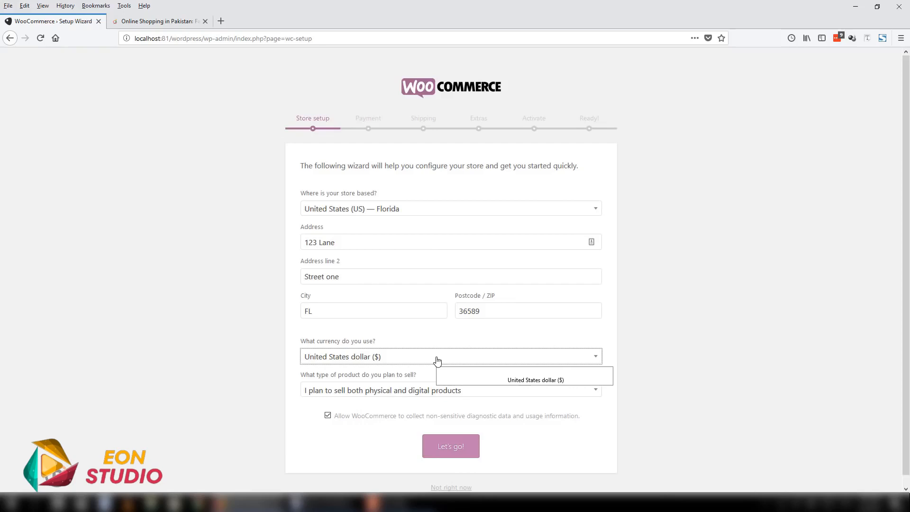
{"action": "left_click", "coordinate": [232, 394]}
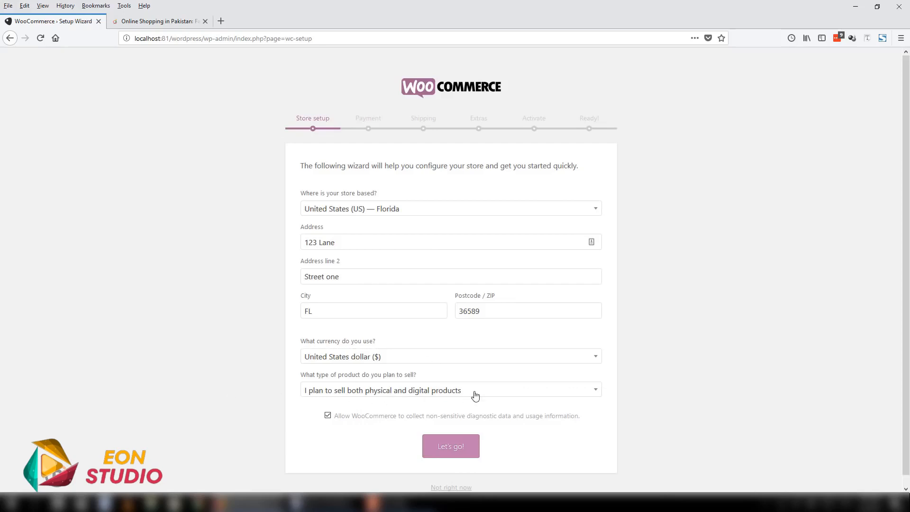
{"action": "scroll", "coordinate": [473, 396], "scroll_direction": "down", "scroll_amount": 1}
{"action": "left_click", "coordinate": [403, 383]}
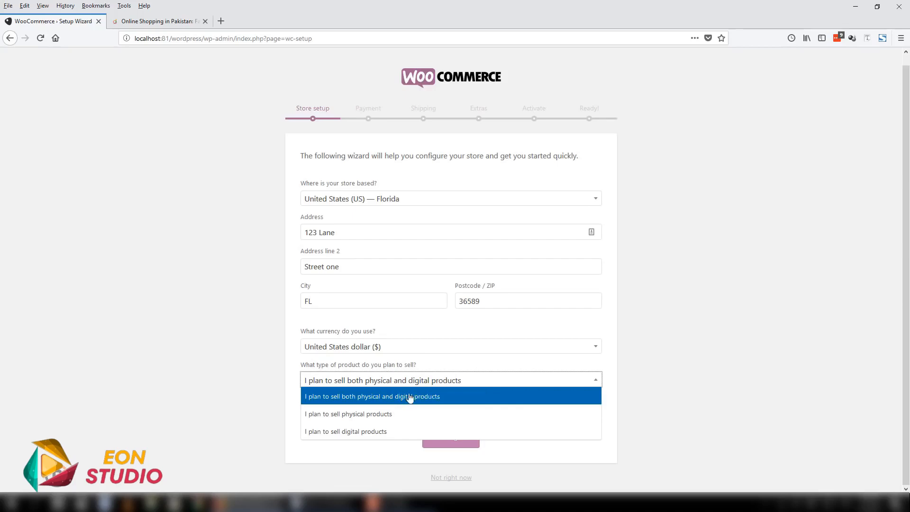
{"action": "left_click", "coordinate": [410, 397]}
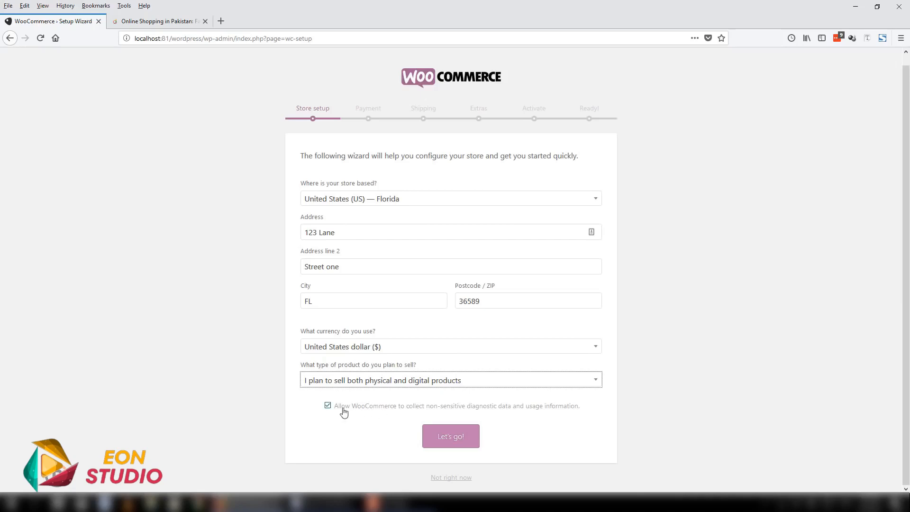
- Opt out of letting WooCommerce collect diagnostic and usage data, and continue to the payment setup
{"action": "left_click", "coordinate": [327, 408]}
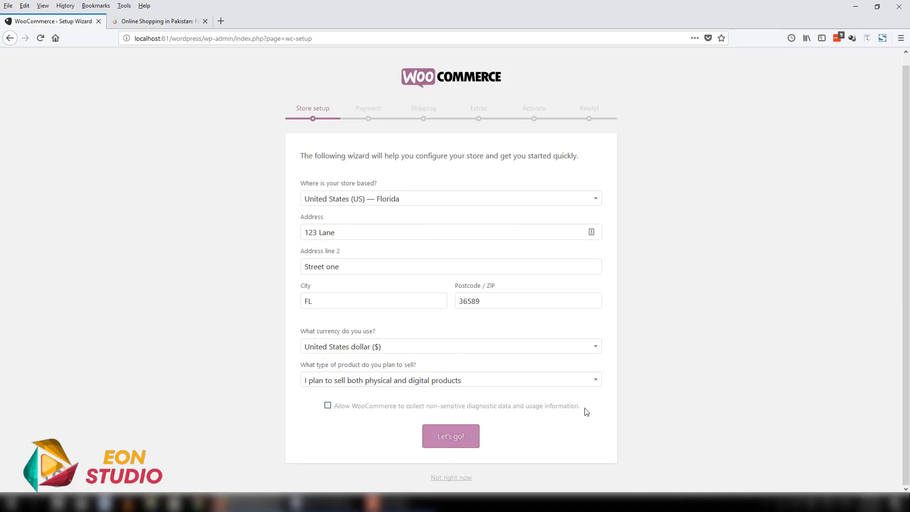
{"action": "left_click_drag", "start_coordinate": [585, 412], "coordinate": [335, 412]}
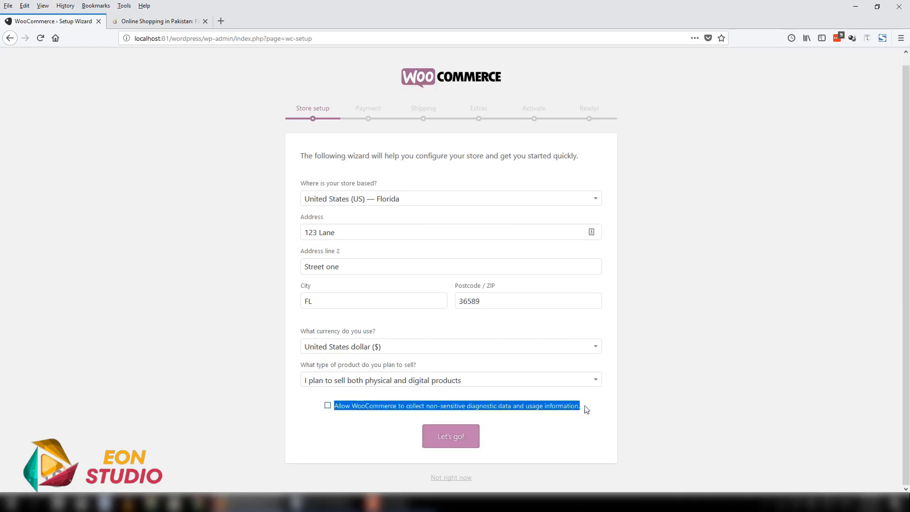
{"action": "left_click_drag", "start_coordinate": [585, 409], "coordinate": [327, 405]}
{"action": "left_click_drag", "start_coordinate": [586, 411], "coordinate": [338, 412]}
{"action": "left_click", "coordinate": [451, 436]}
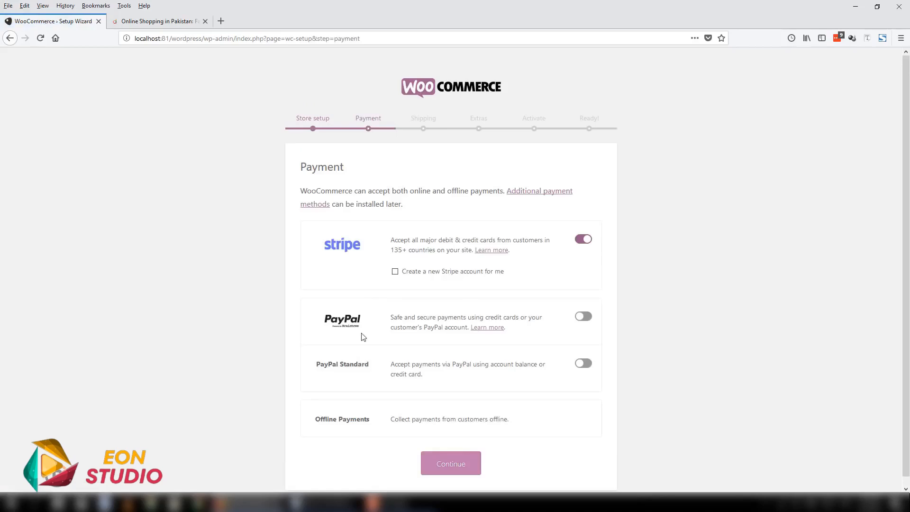
- Disable Stripe, enable both PayPal and PayPal Standard with the prefilled PayPal email, and continue to the shipping setup
{"action": "left_click", "coordinate": [584, 239]}
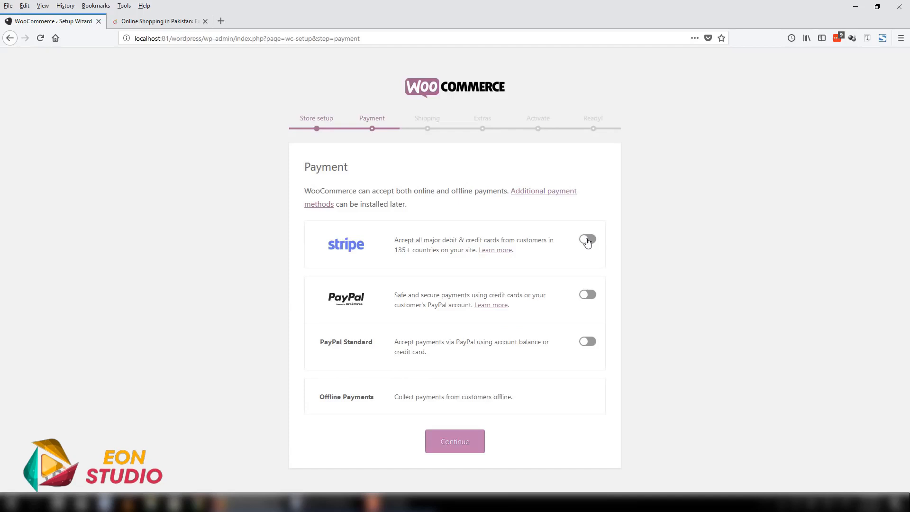
{"action": "left_click", "coordinate": [589, 295]}
{"action": "left_click", "coordinate": [588, 341]}
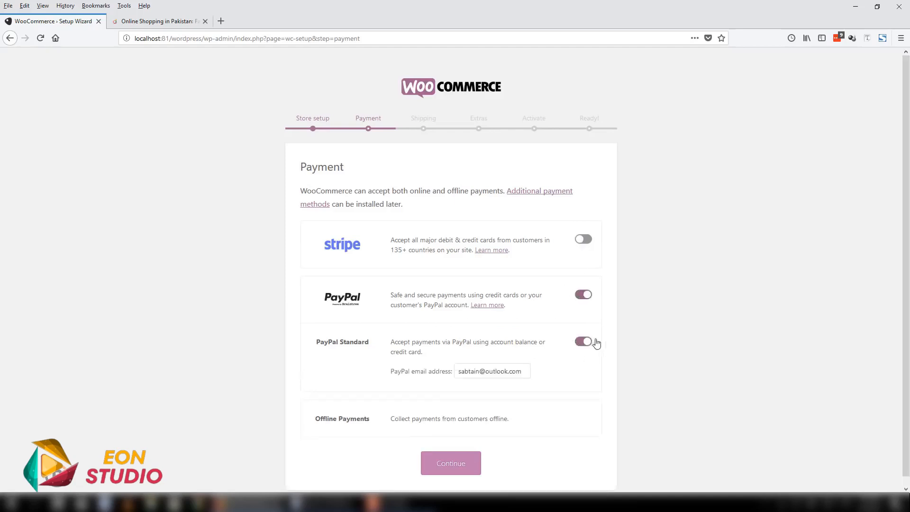
{"action": "left_click_drag", "start_coordinate": [524, 371], "coordinate": [449, 372]}
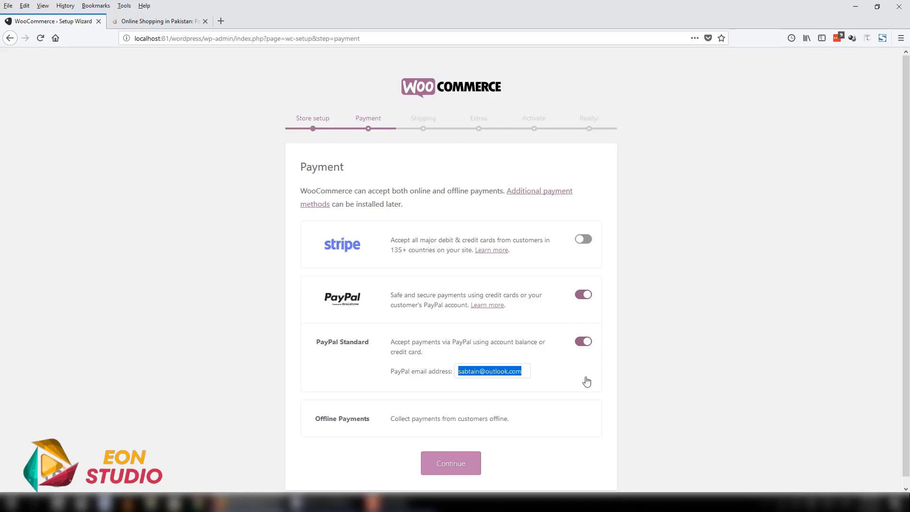
{"action": "left_click_drag", "start_coordinate": [523, 371], "coordinate": [453, 372]}
{"action": "scroll", "coordinate": [513, 364], "scroll_direction": "down", "scroll_amount": 1}
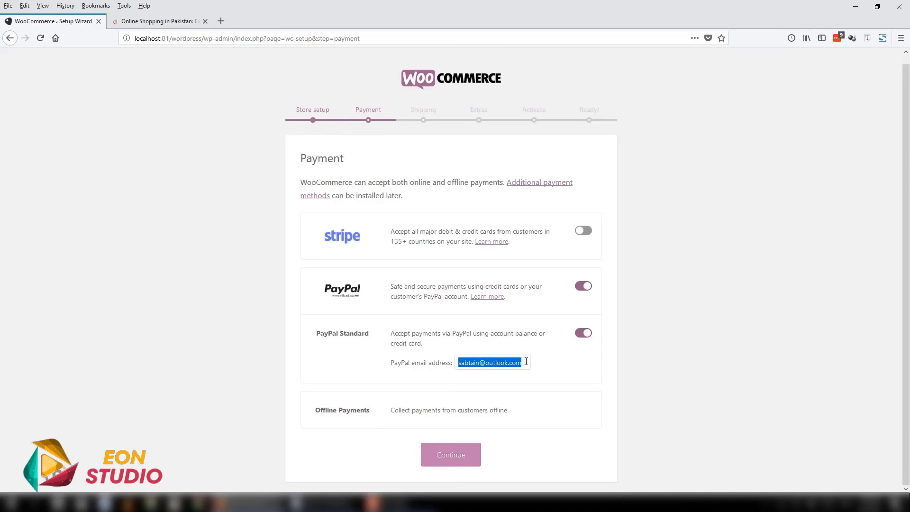
{"action": "left_click", "coordinate": [526, 363]}
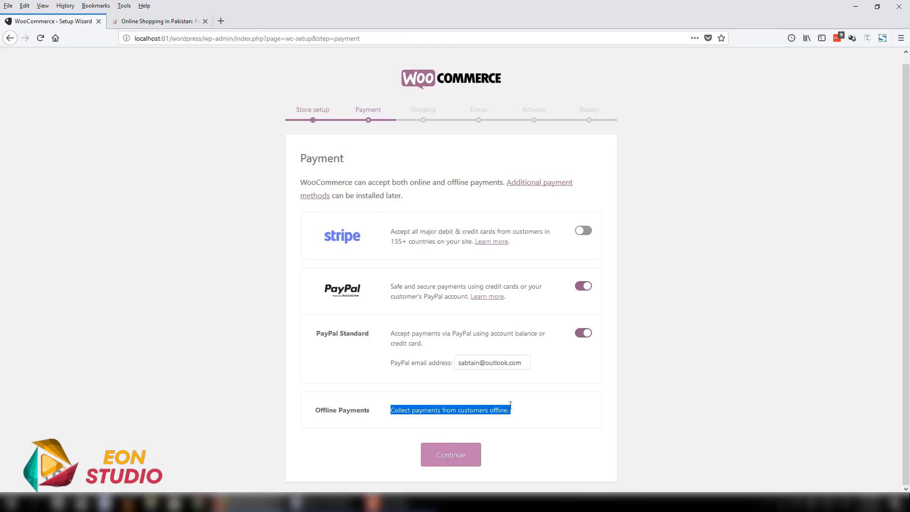
{"action": "left_click_drag", "start_coordinate": [511, 407], "coordinate": [382, 410]}
{"action": "left_click", "coordinate": [456, 453]}
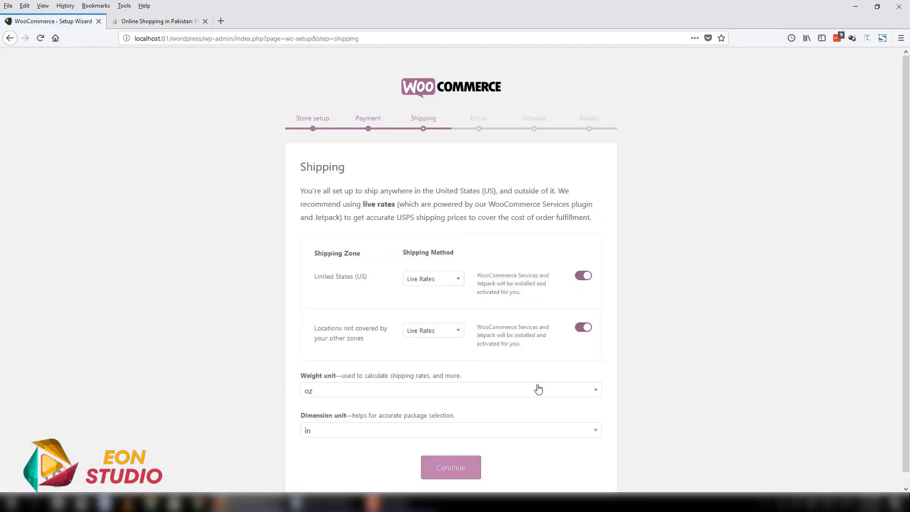
- Review the shipping methods for the United States zone and turn off shipping for both listed zones
{"action": "left_click", "coordinate": [452, 273]}
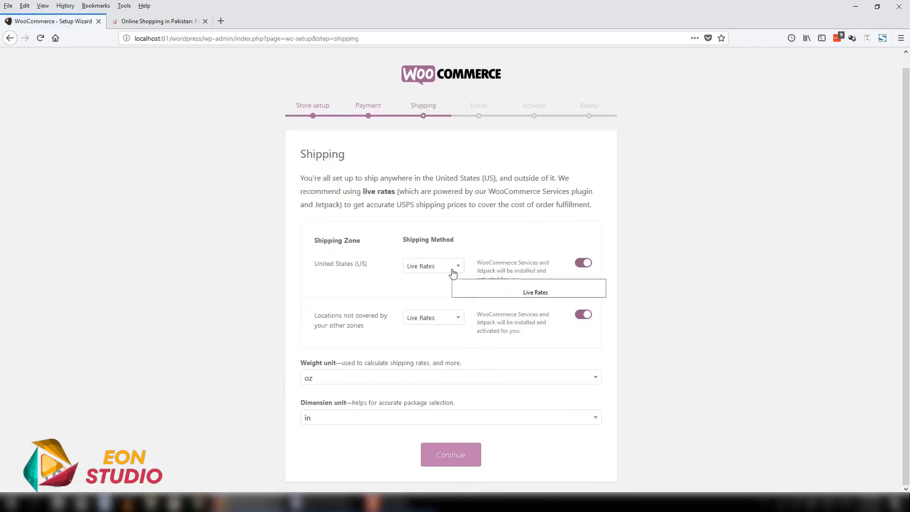
{"action": "left_click", "coordinate": [479, 249]}
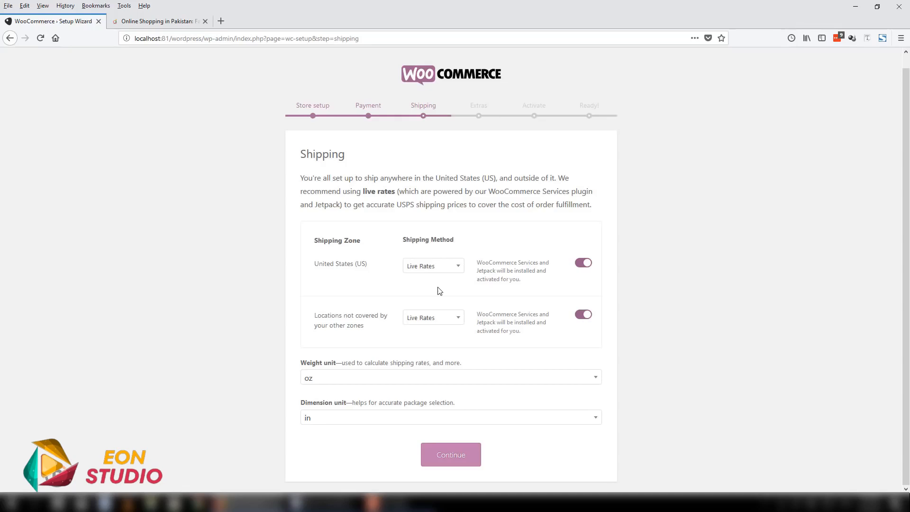
{"action": "left_click", "coordinate": [451, 271]}
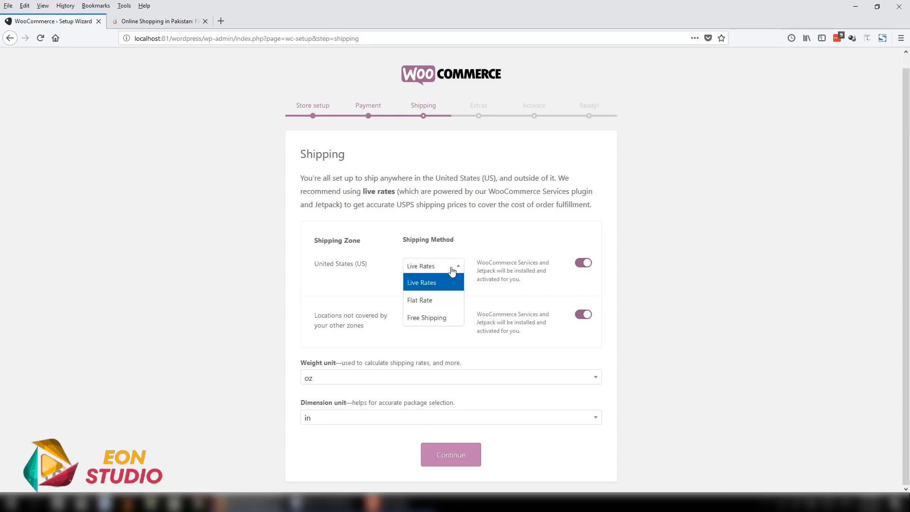
{"action": "left_click", "coordinate": [443, 269]}
{"action": "left_click", "coordinate": [587, 264]}
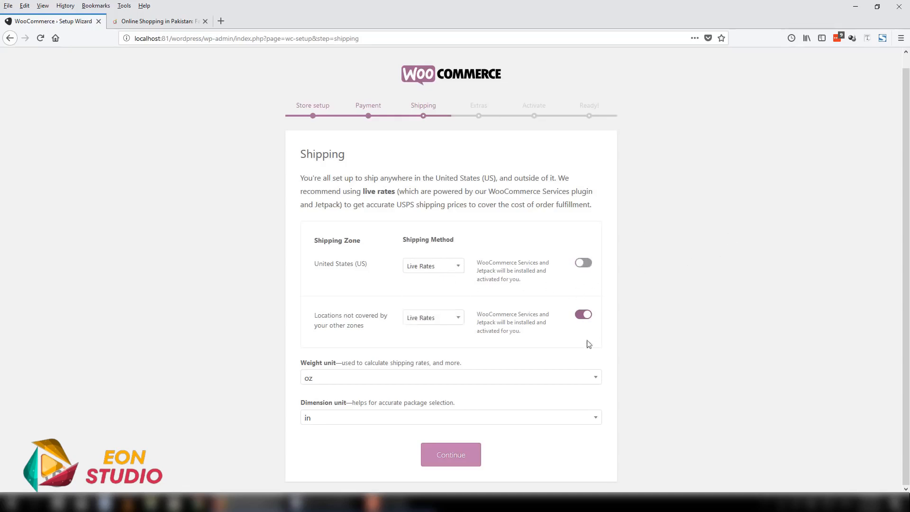
{"action": "left_click", "coordinate": [588, 315]}
- Set the weight unit to kg, keep in as the dimension unit, and continue to the recommended extras
{"action": "left_click", "coordinate": [352, 379]}
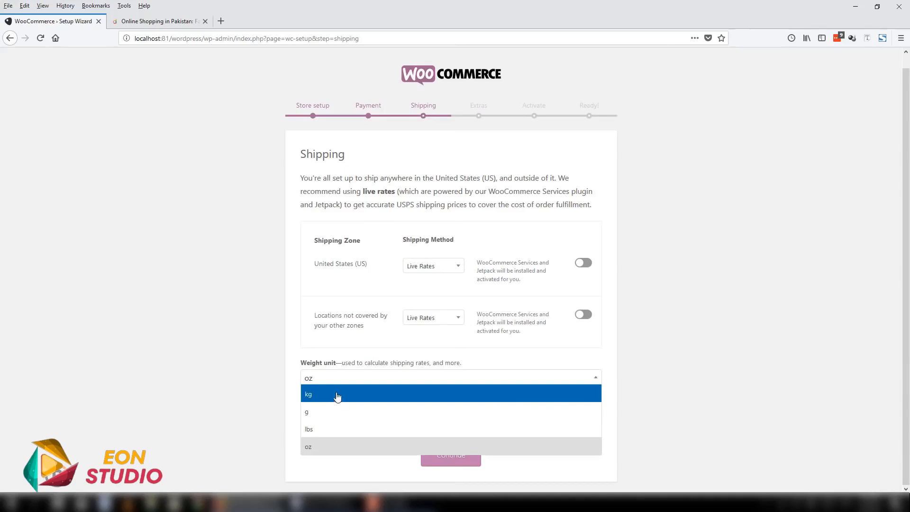
{"action": "left_click", "coordinate": [337, 393]}
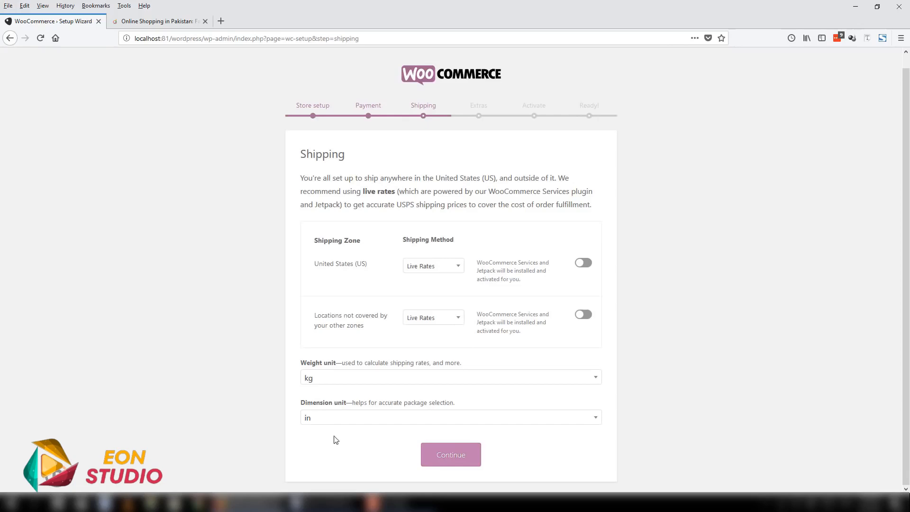
{"action": "left_click", "coordinate": [331, 419]}
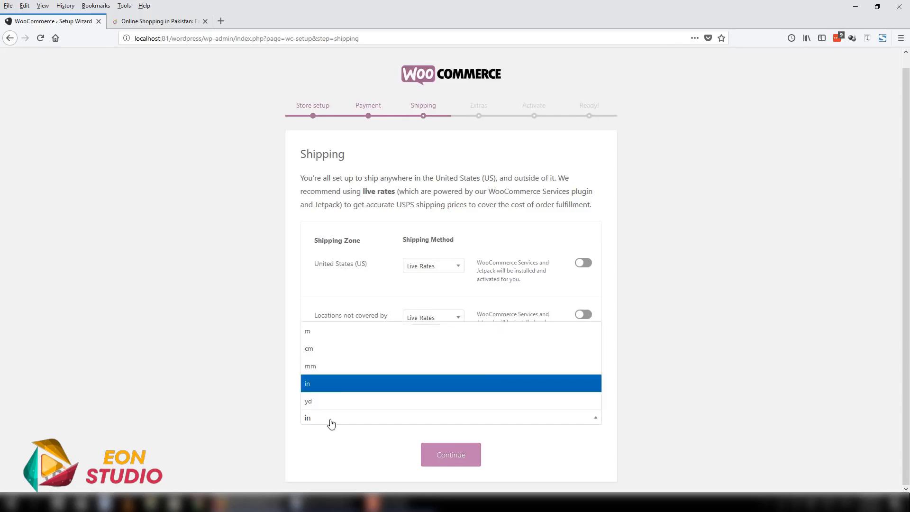
{"action": "left_click", "coordinate": [346, 383]}
{"action": "left_click", "coordinate": [446, 456]}
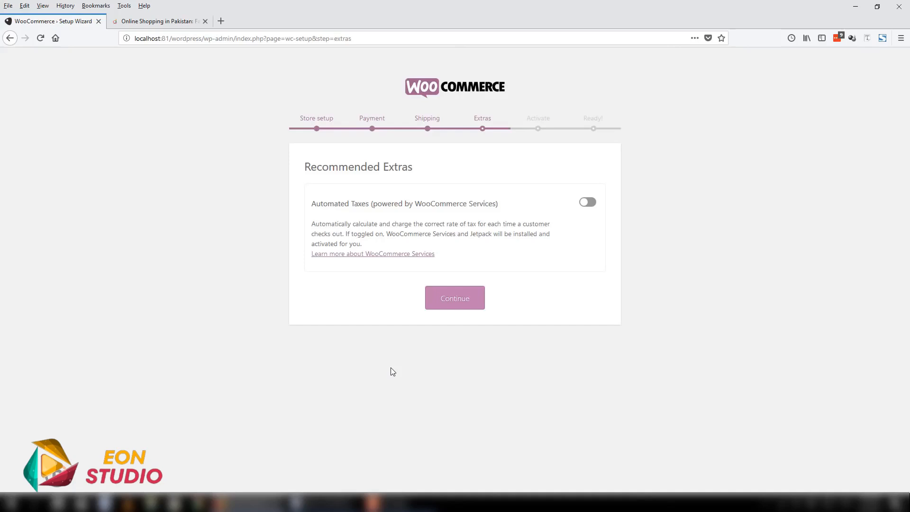
- Read the Automated Taxes description, leave that extra turned off, and continue to the activation stage
{"action": "left_click_drag", "start_coordinate": [312, 201], "coordinate": [466, 261]}
{"action": "left_click", "coordinate": [458, 262]}
{"action": "left_click_drag", "start_coordinate": [435, 260], "coordinate": [309, 201]}
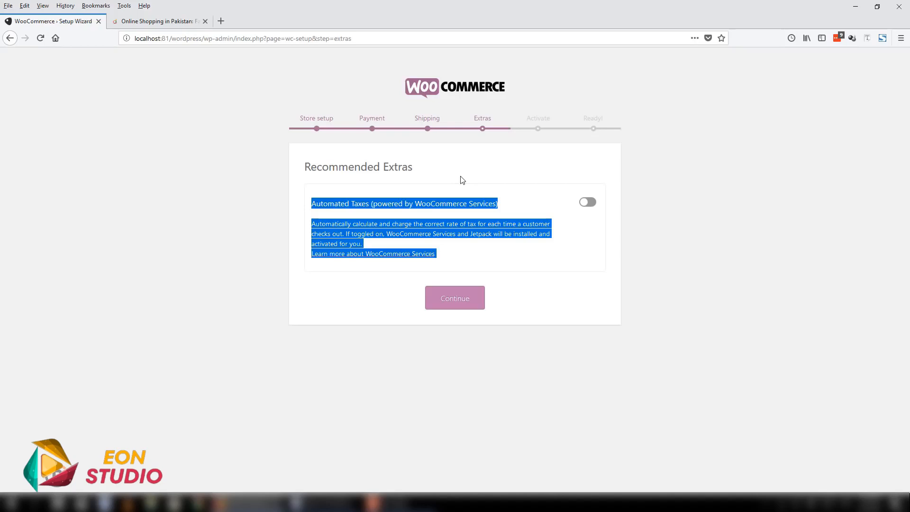
{"action": "left_click", "coordinate": [588, 202]}
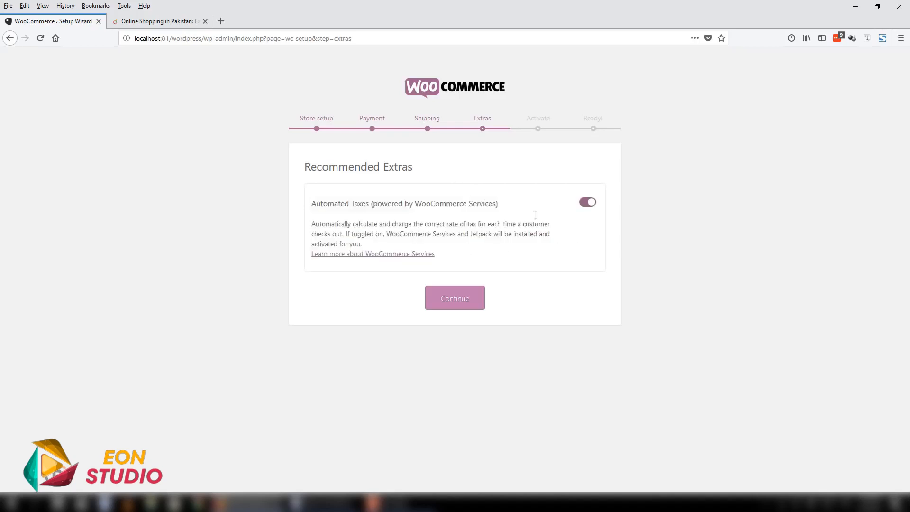
{"action": "left_click", "coordinate": [584, 203]}
{"action": "left_click", "coordinate": [452, 302]}
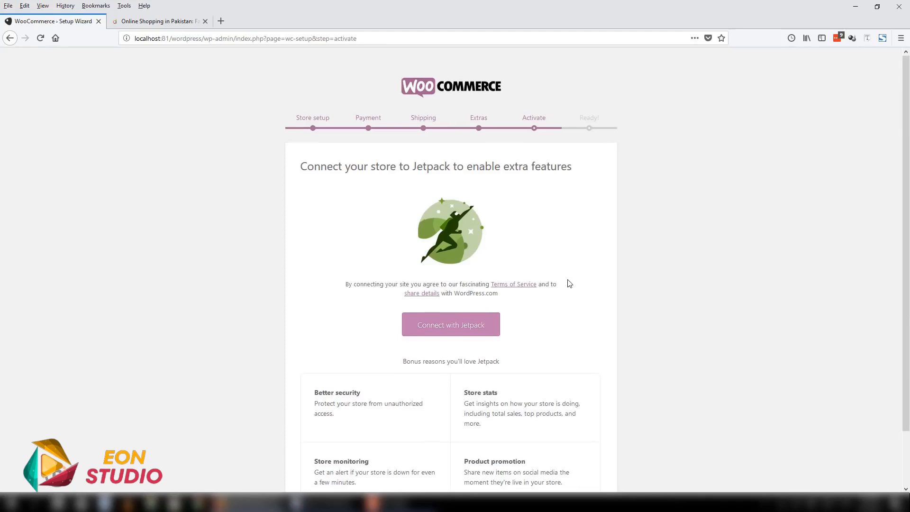
- Skip the Jetpack connection, return to the WordPress dashboard and dismiss the customization services notice
{"action": "scroll", "coordinate": [542, 317], "scroll_direction": "down", "scroll_amount": 2}
{"action": "left_click", "coordinate": [456, 478]}
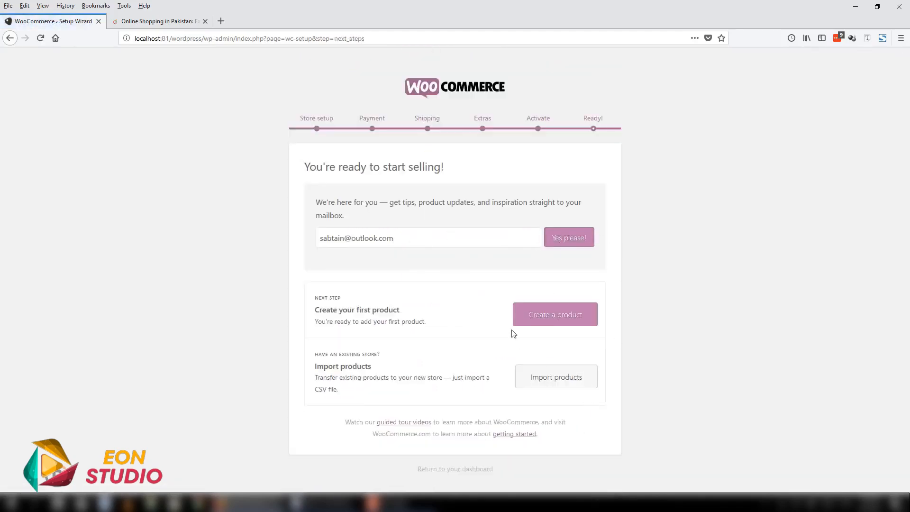
{"action": "left_click", "coordinate": [482, 472]}
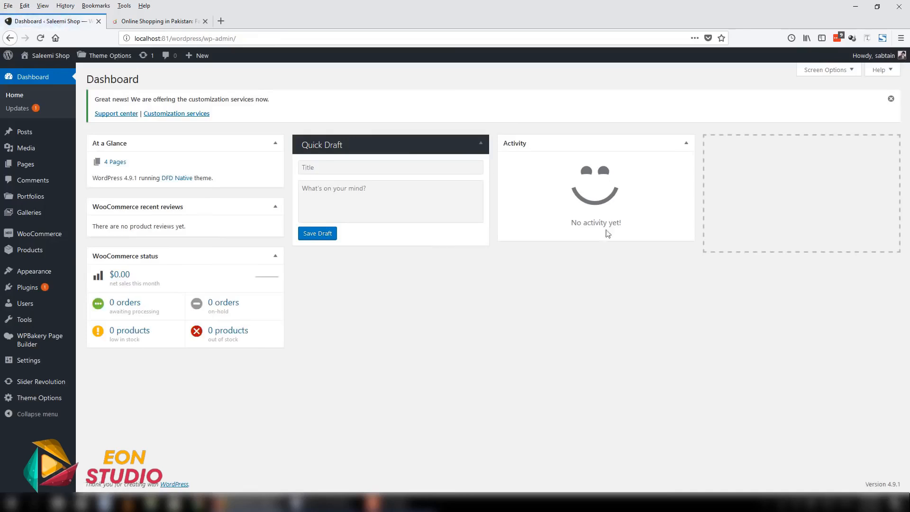
{"action": "left_click", "coordinate": [892, 98]}
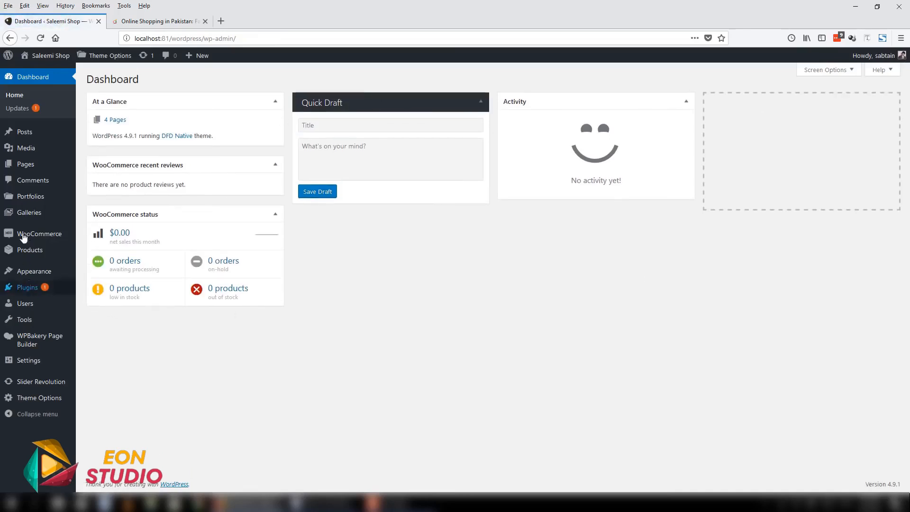
- Look over the new WooCommerce admin options and display the list of all site pages
{"action": "mouse_move", "coordinate": [38, 235]}
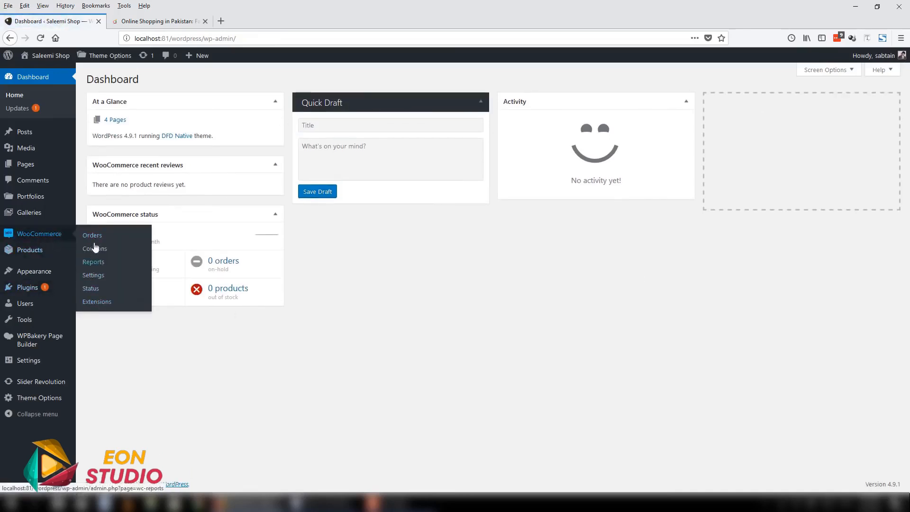
{"action": "mouse_move", "coordinate": [24, 249]}
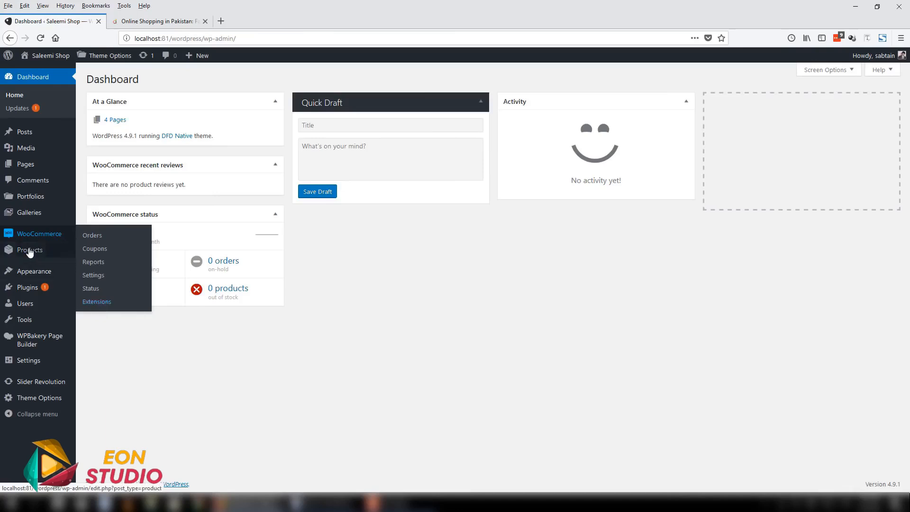
{"action": "left_click", "coordinate": [40, 172]}
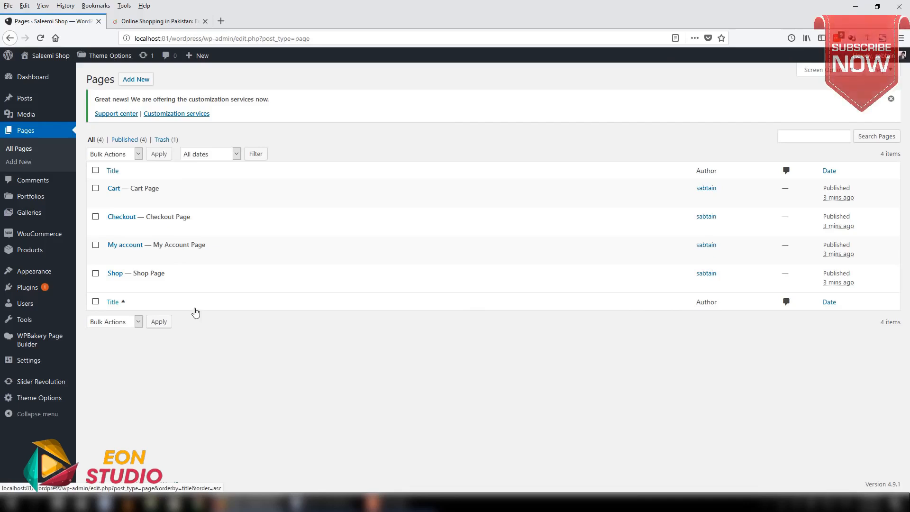
- Open the site's Reading settings in a new browser tab and switch to it
{"action": "mouse_move", "coordinate": [49, 392]}
{"action": "mouse_move", "coordinate": [46, 364]}
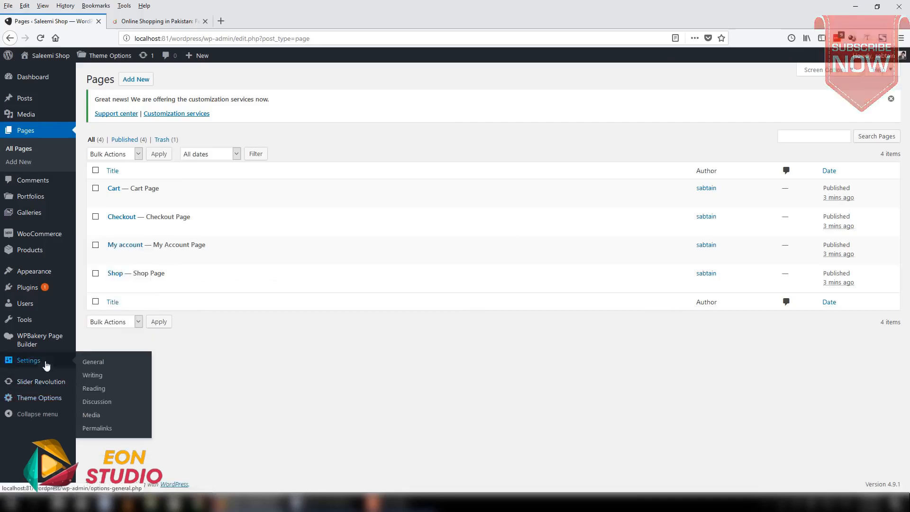
{"action": "right_click", "coordinate": [101, 388]}
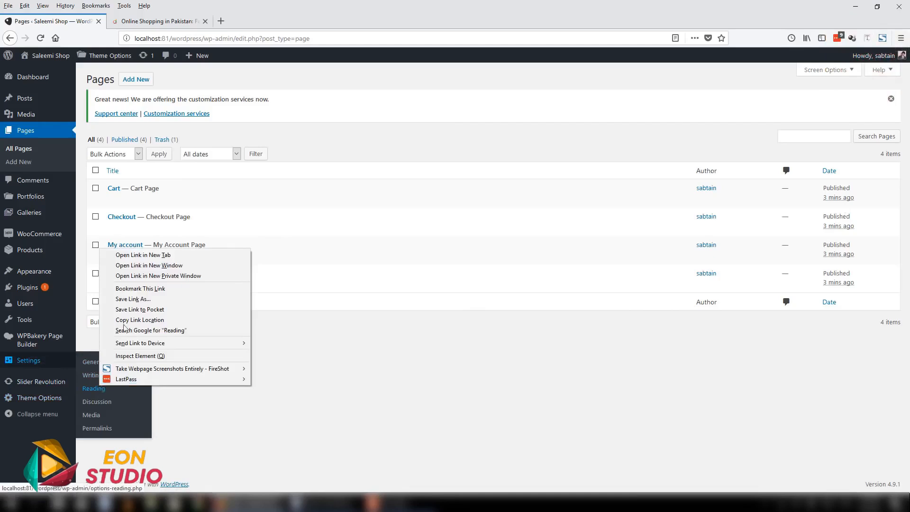
{"action": "left_click", "coordinate": [142, 255]}
{"action": "left_click", "coordinate": [157, 18]}
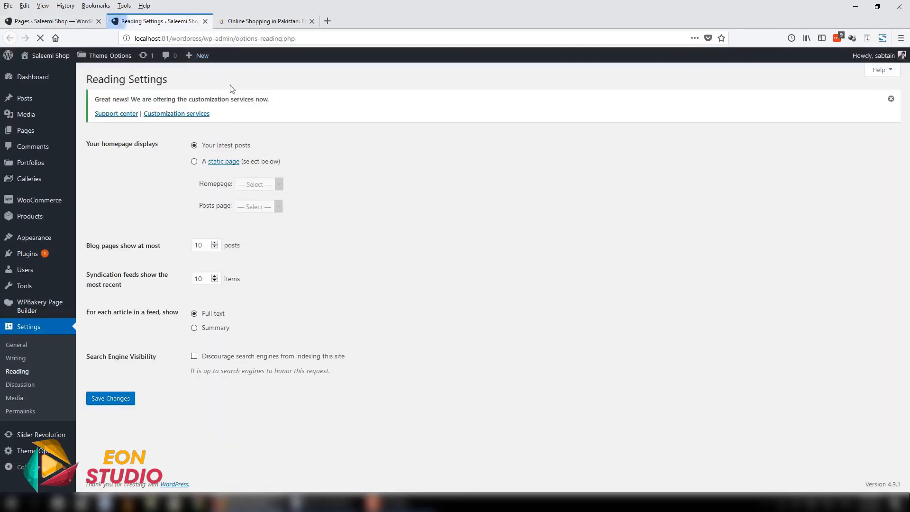
- Try the static page option for the homepage display and close the Reading settings tab without saving
{"action": "left_click", "coordinate": [195, 162]}
{"action": "left_click", "coordinate": [246, 207]}
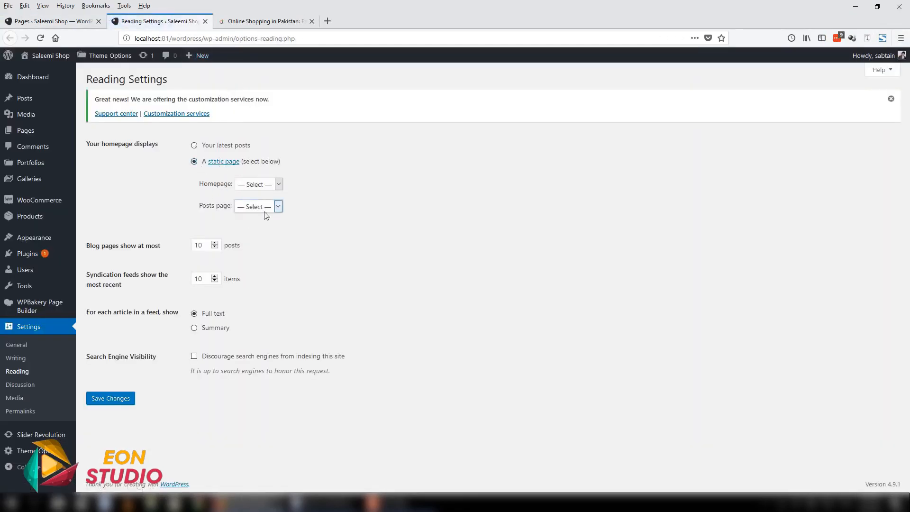
{"action": "left_click", "coordinate": [225, 208]}
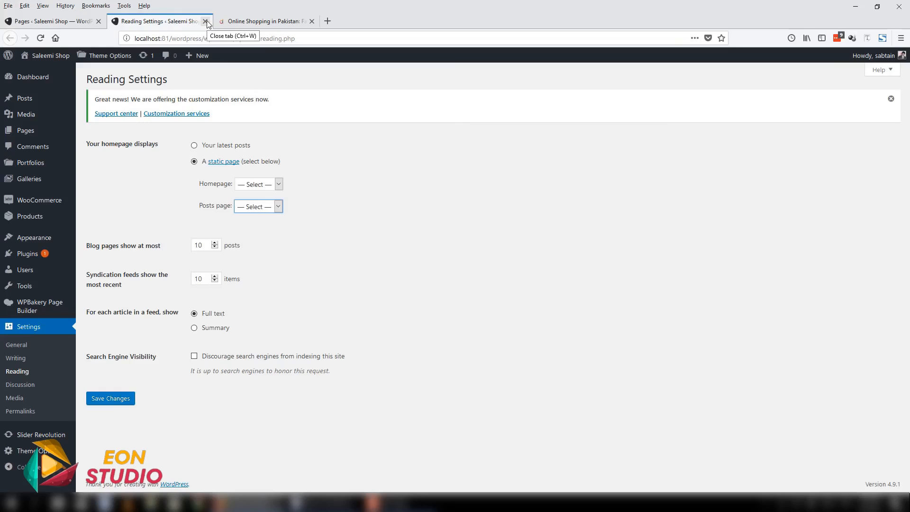
{"action": "left_click", "coordinate": [205, 21]}
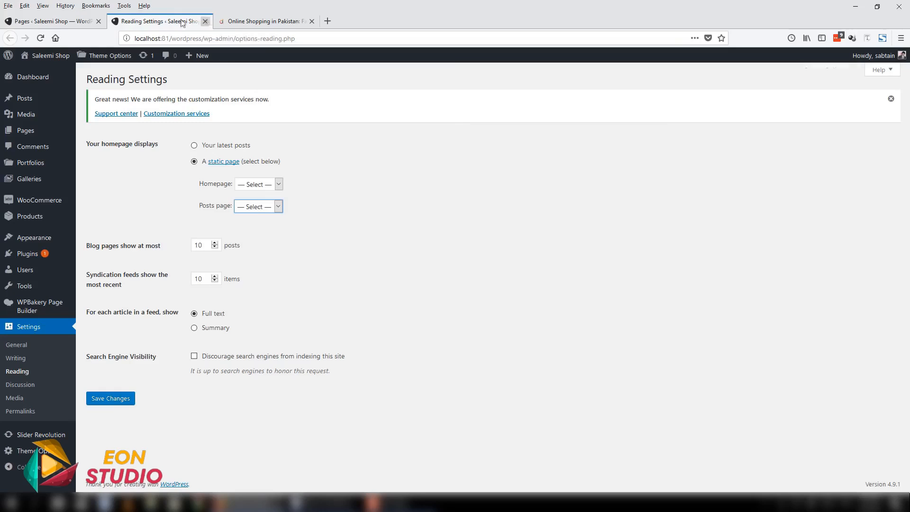
{"action": "left_click", "coordinate": [206, 21]}
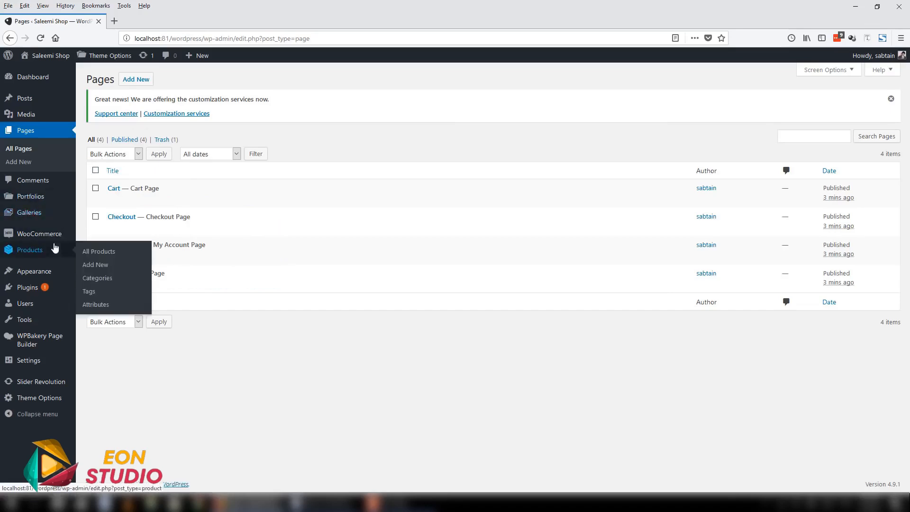
- Run the WooCommerce status tool that creates the default WooCommerce pages, and check the list of all site pages
{"action": "mouse_move", "coordinate": [62, 235]}
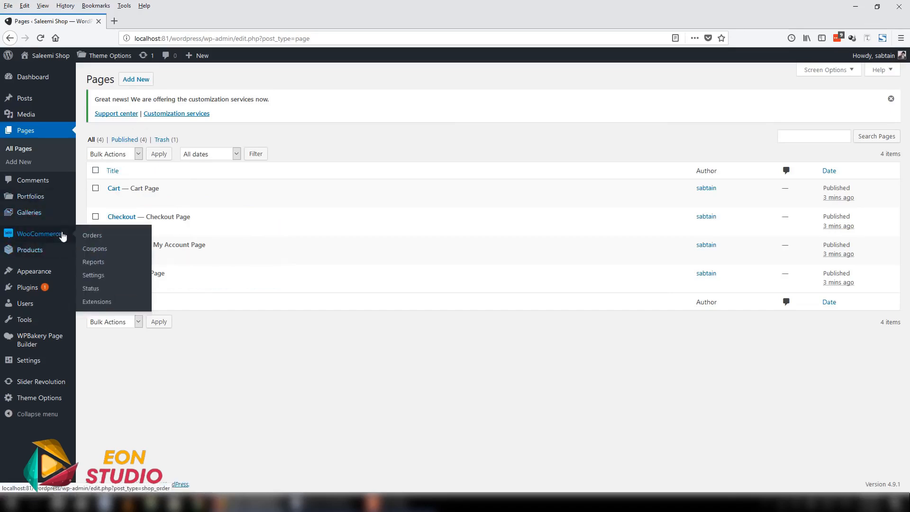
{"action": "left_click", "coordinate": [96, 279]}
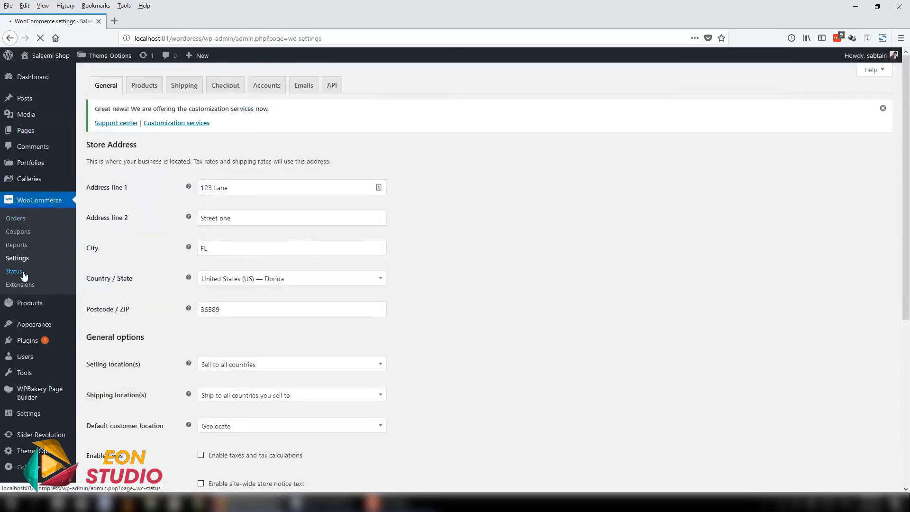
{"action": "left_click", "coordinate": [22, 275]}
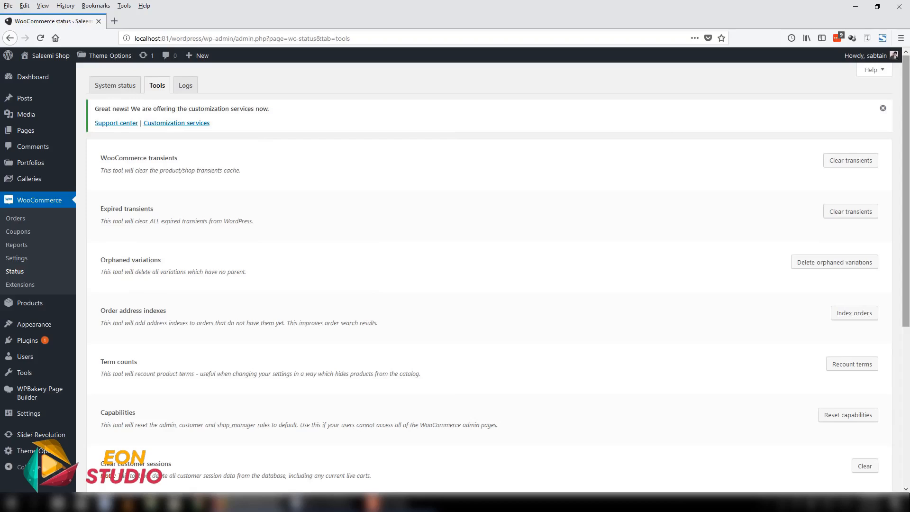
{"action": "scroll", "coordinate": [909, 298], "scroll_direction": "down", "scroll_amount": 3}
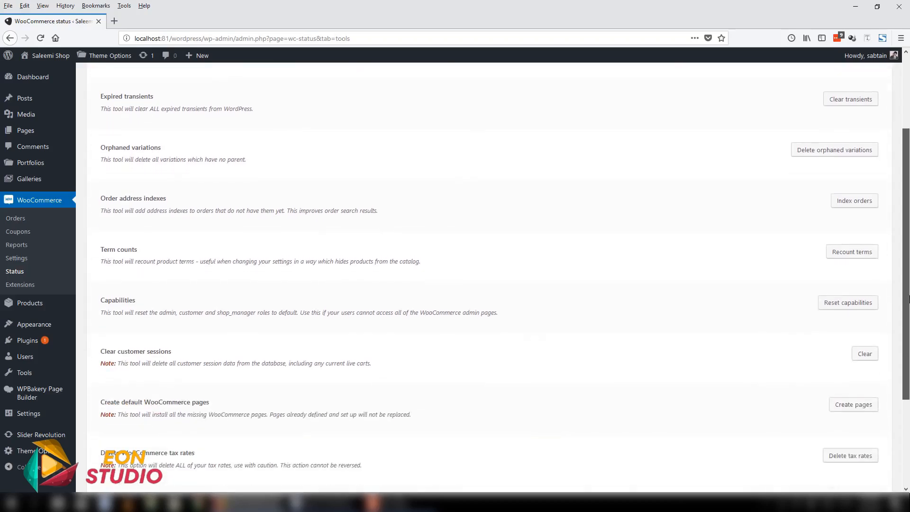
{"action": "scroll", "coordinate": [909, 298], "scroll_direction": "down", "scroll_amount": 3}
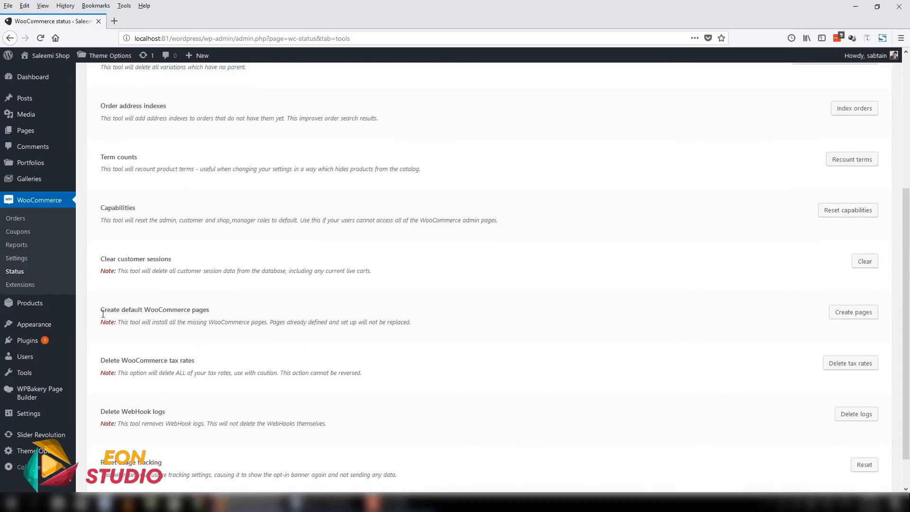
{"action": "left_click_drag", "start_coordinate": [102, 312], "coordinate": [253, 315]}
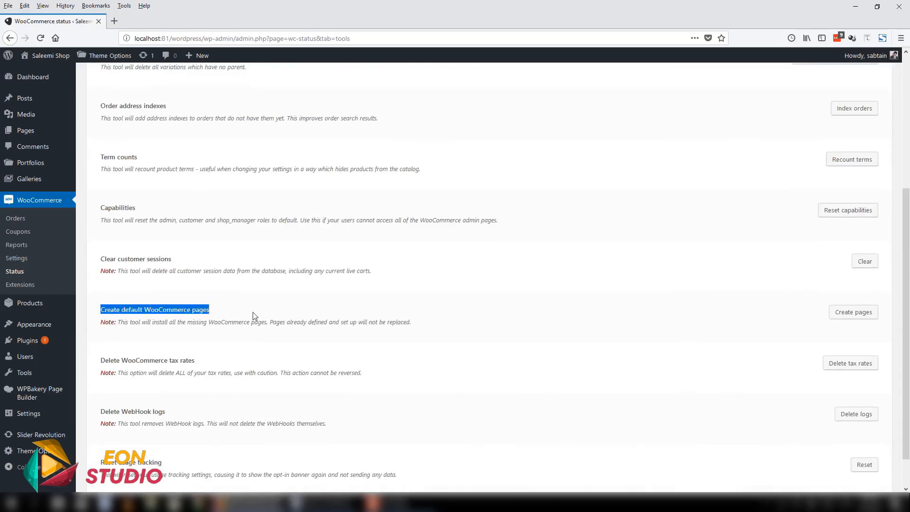
{"action": "left_click", "coordinate": [852, 313]}
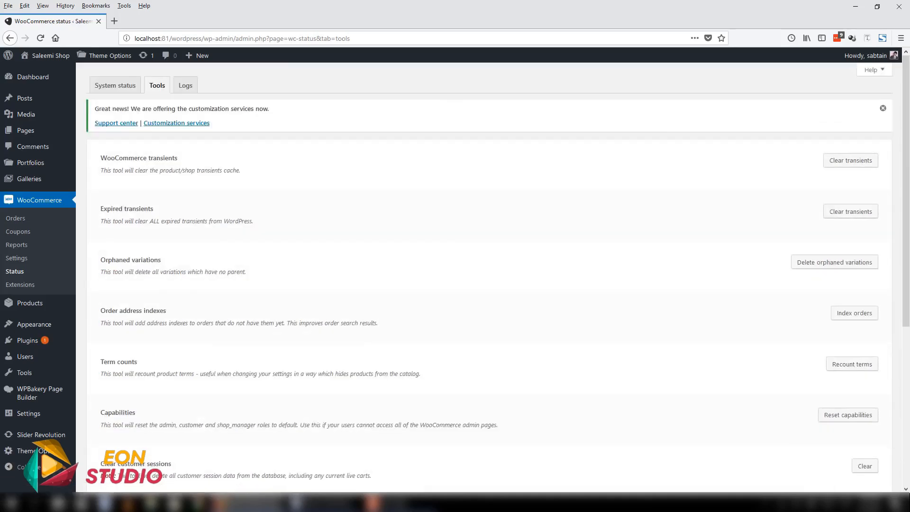
{"action": "mouse_move", "coordinate": [29, 130]}
{"action": "left_click", "coordinate": [97, 132]}
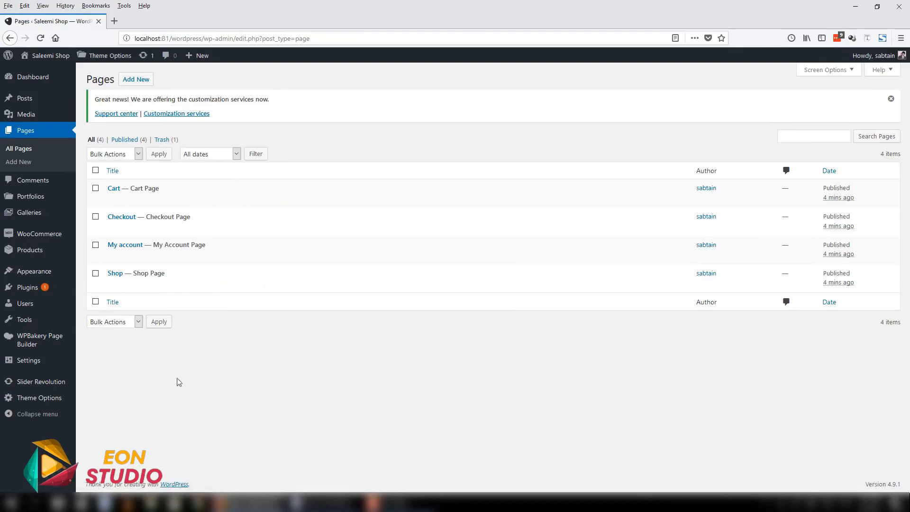
- Return to the WooCommerce status tools and run the default page creation again
{"action": "mouse_move", "coordinate": [55, 235]}
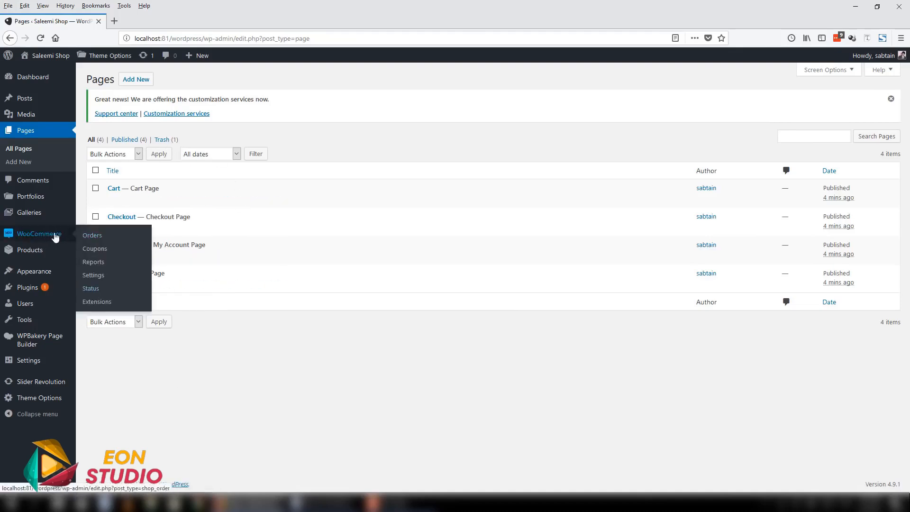
{"action": "left_click", "coordinate": [91, 289]}
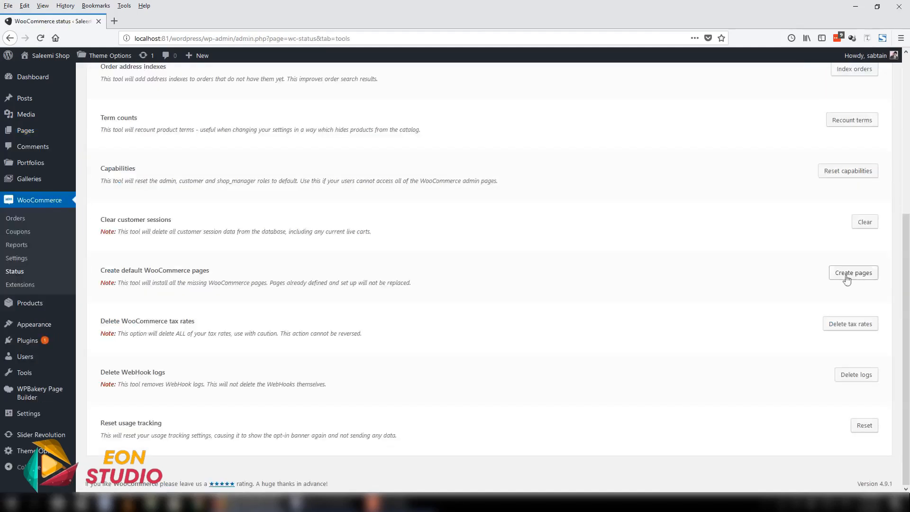
{"action": "left_click", "coordinate": [853, 273]}
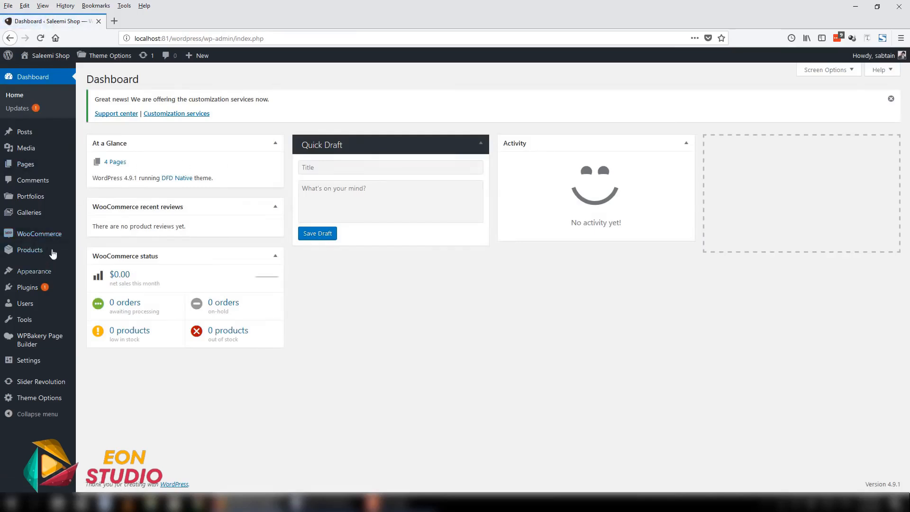
- Open the Cart page for editing from the page list and examine the shortcode in its content
{"action": "left_click", "coordinate": [27, 164]}
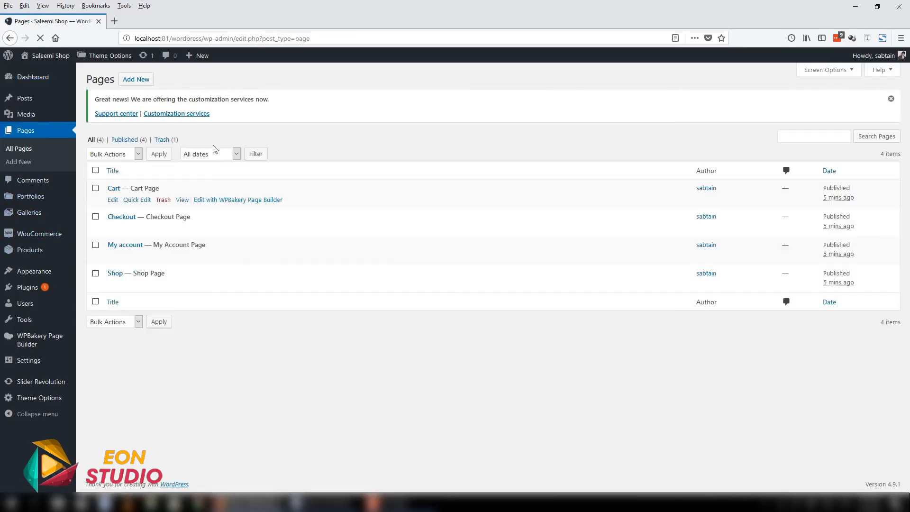
{"action": "left_click", "coordinate": [116, 201]}
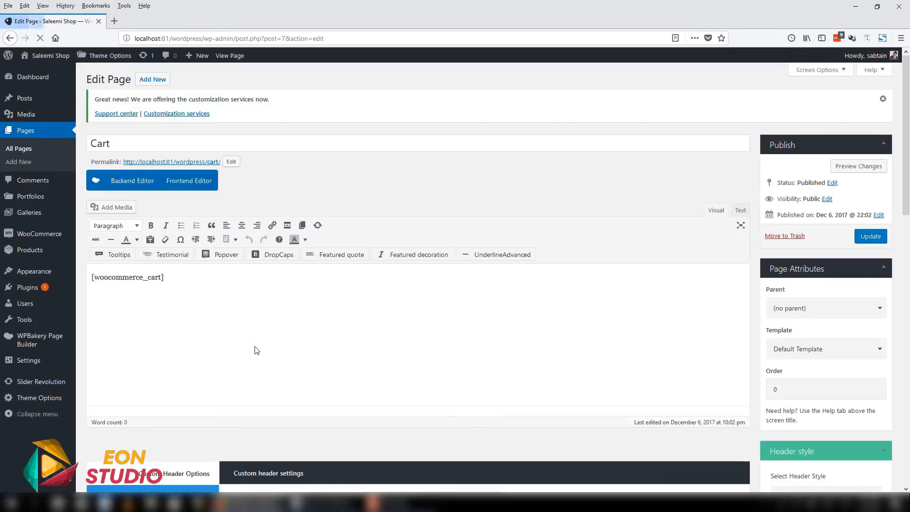
{"action": "left_click_drag", "start_coordinate": [130, 283], "coordinate": [90, 282]}
{"action": "left_click_drag", "start_coordinate": [183, 299], "coordinate": [91, 278]}
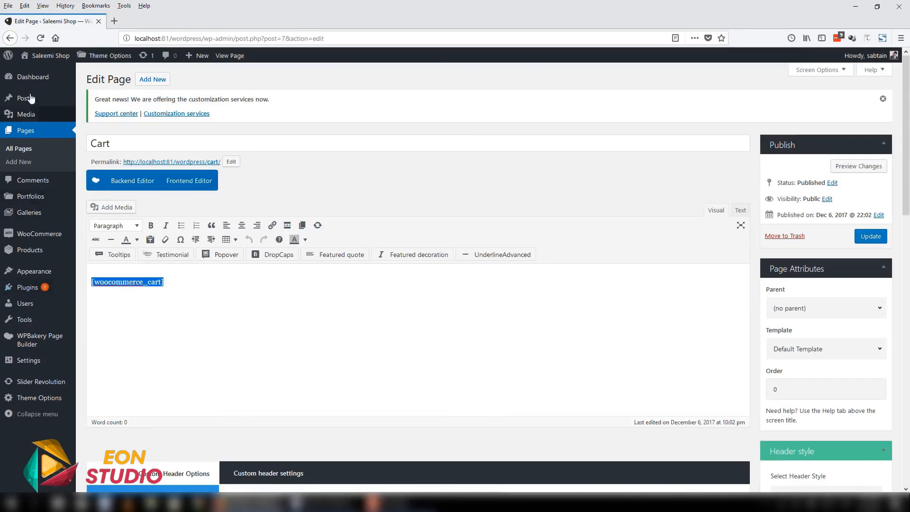
- Open the theme's demo importer, find the shop layouts and import the 41_SHOP_SECOND demo content
{"action": "left_click", "coordinate": [31, 80]}
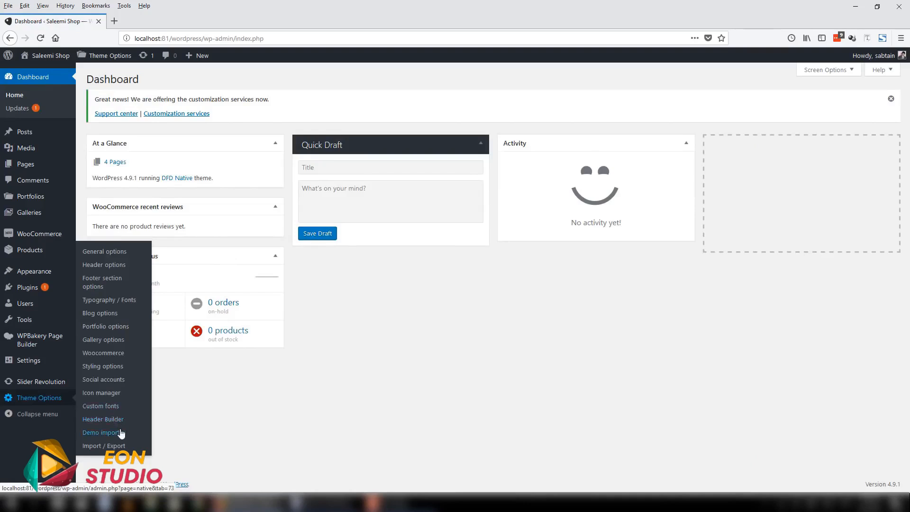
{"action": "left_click", "coordinate": [120, 432]}
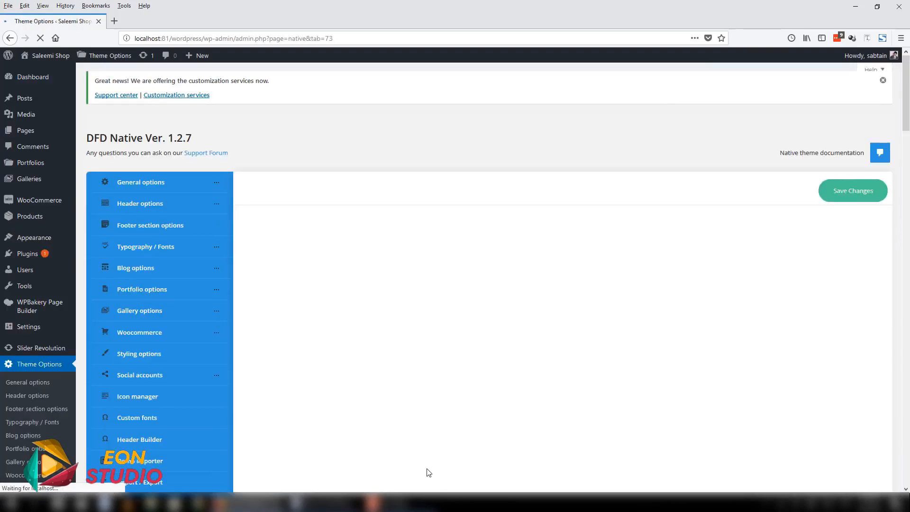
{"action": "scroll", "coordinate": [426, 417], "scroll_direction": "down", "scroll_amount": 12}
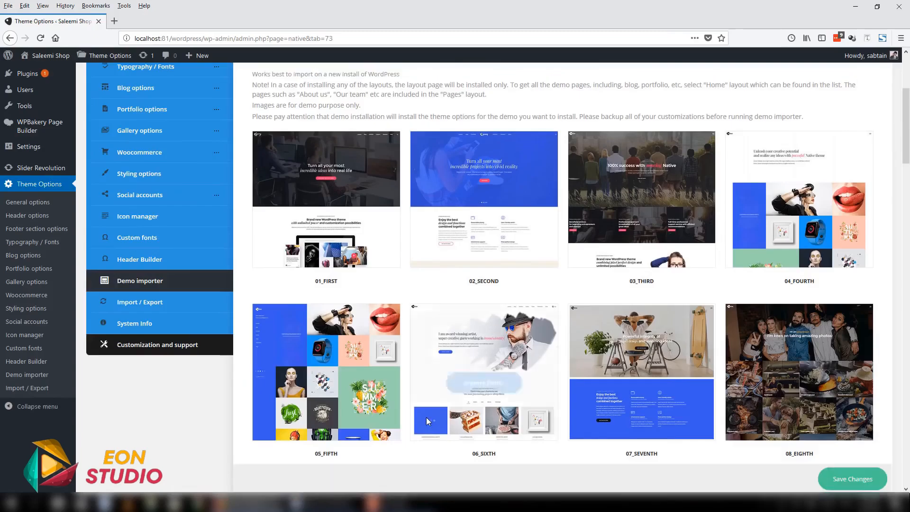
{"action": "scroll", "coordinate": [713, 308], "scroll_direction": "down", "scroll_amount": 15}
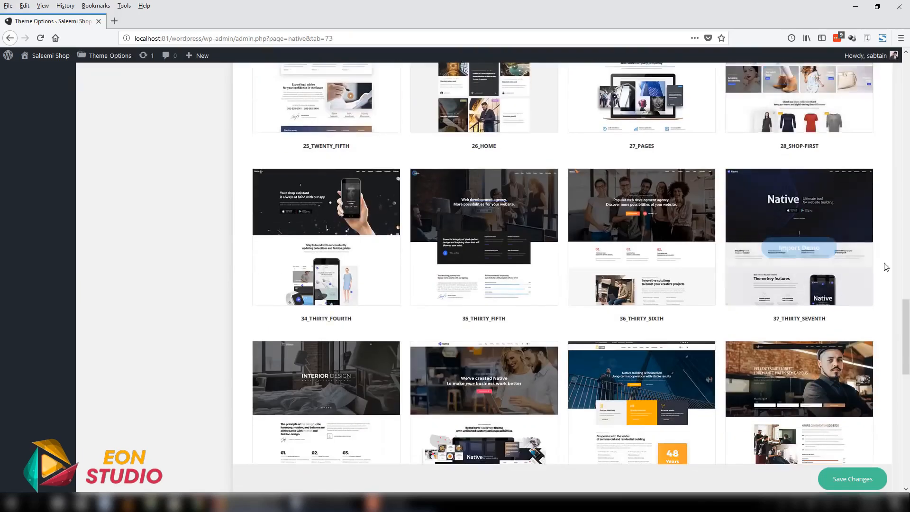
{"action": "scroll", "coordinate": [885, 261], "scroll_direction": "up", "scroll_amount": 4}
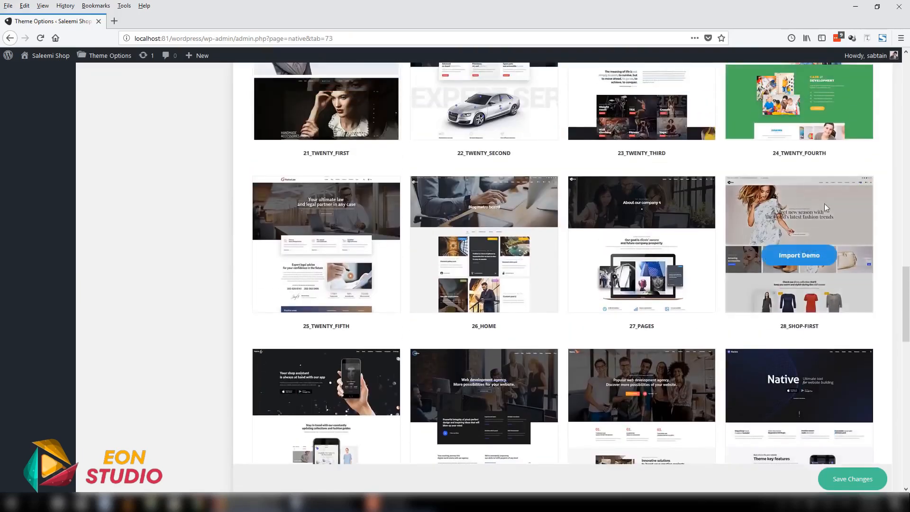
{"action": "scroll", "coordinate": [828, 232], "scroll_direction": "down", "scroll_amount": 16}
{"action": "scroll", "coordinate": [873, 213], "scroll_direction": "down", "scroll_amount": 1}
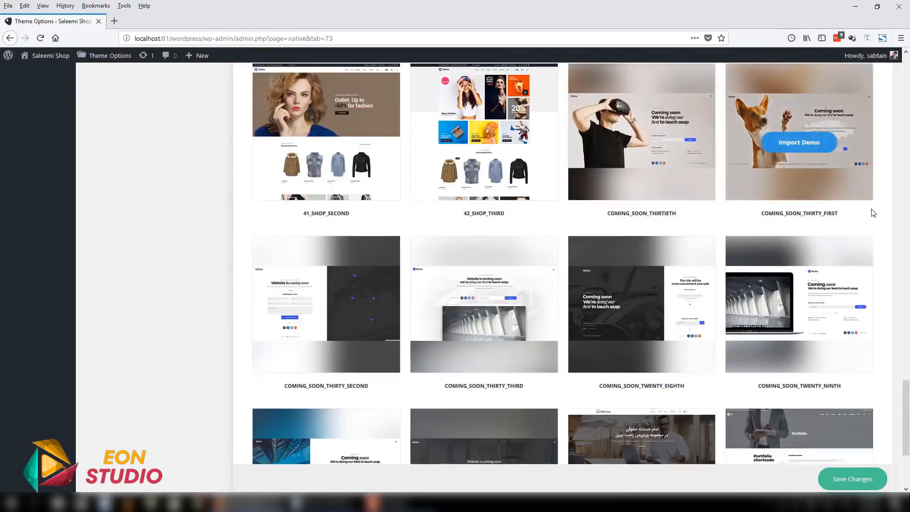
{"action": "scroll", "coordinate": [873, 213], "scroll_direction": "up", "scroll_amount": 5}
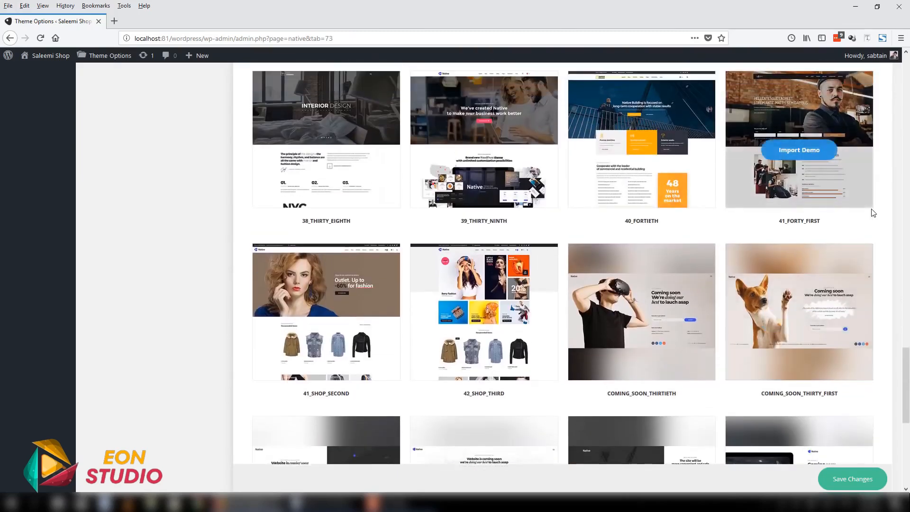
{"action": "scroll", "coordinate": [874, 213], "scroll_direction": "up", "scroll_amount": 4}
{"action": "scroll", "coordinate": [874, 213], "scroll_direction": "down", "scroll_amount": 5}
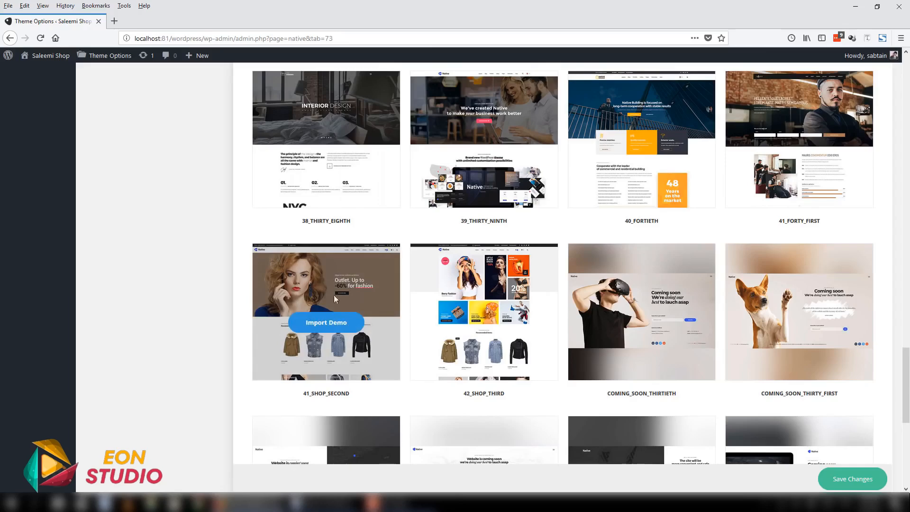
{"action": "left_click", "coordinate": [328, 326]}
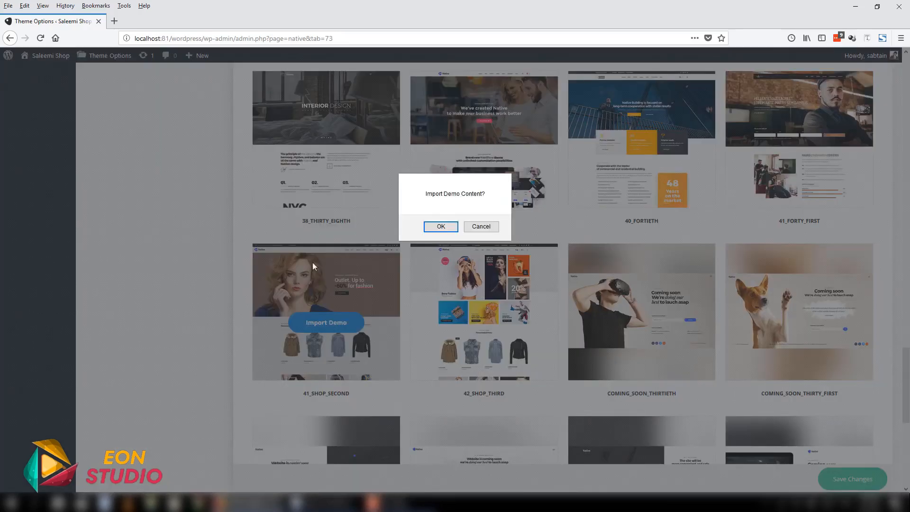
{"action": "left_click", "coordinate": [436, 226]}
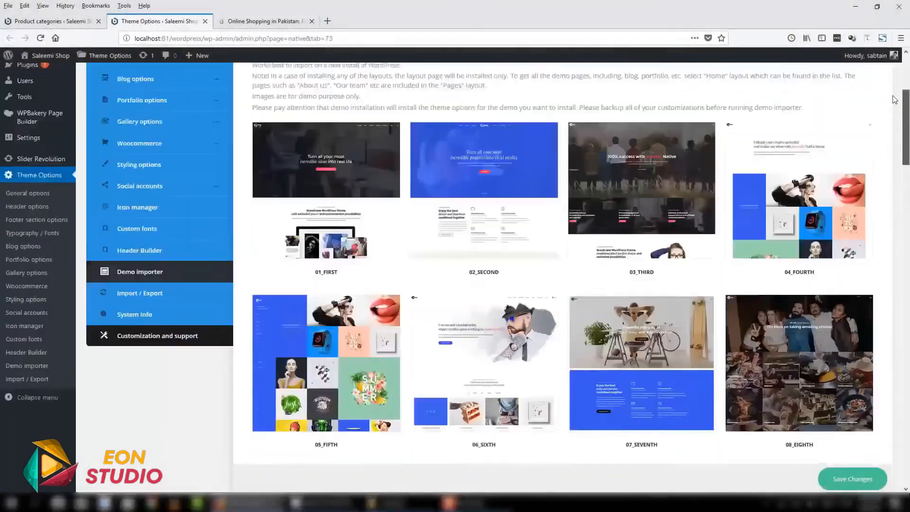
- Open the shop's public site in a new browser tab and switch to it
{"action": "scroll", "coordinate": [4, 74], "scroll_direction": "up", "scroll_amount": 5}
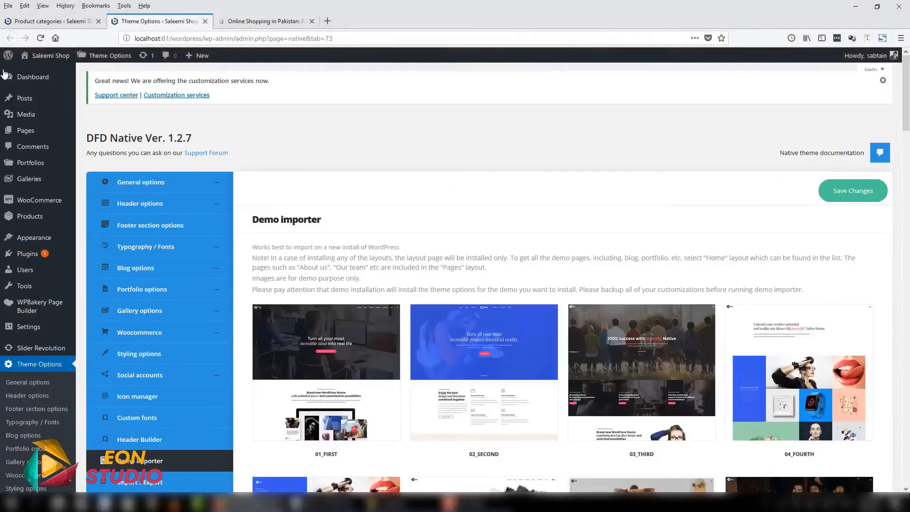
{"action": "mouse_move", "coordinate": [47, 59]}
{"action": "right_click", "coordinate": [41, 74]}
{"action": "left_click", "coordinate": [66, 80]}
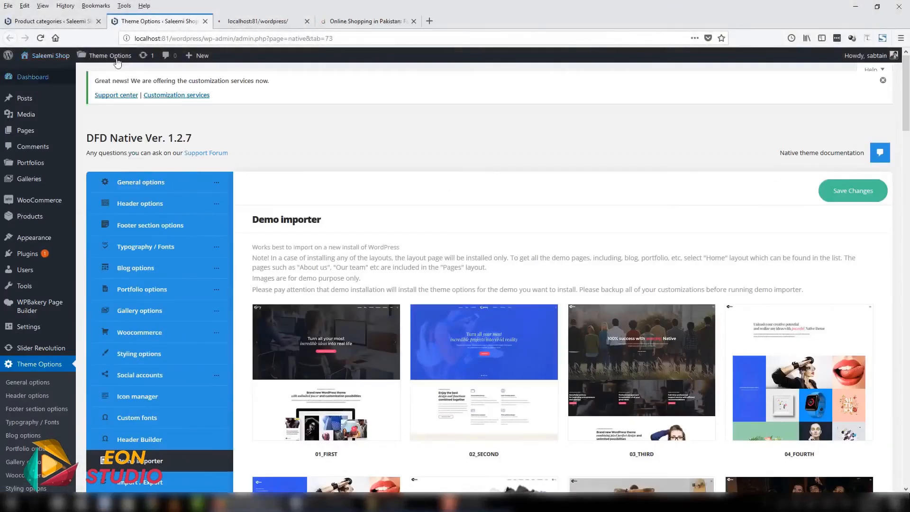
{"action": "left_click", "coordinate": [255, 21]}
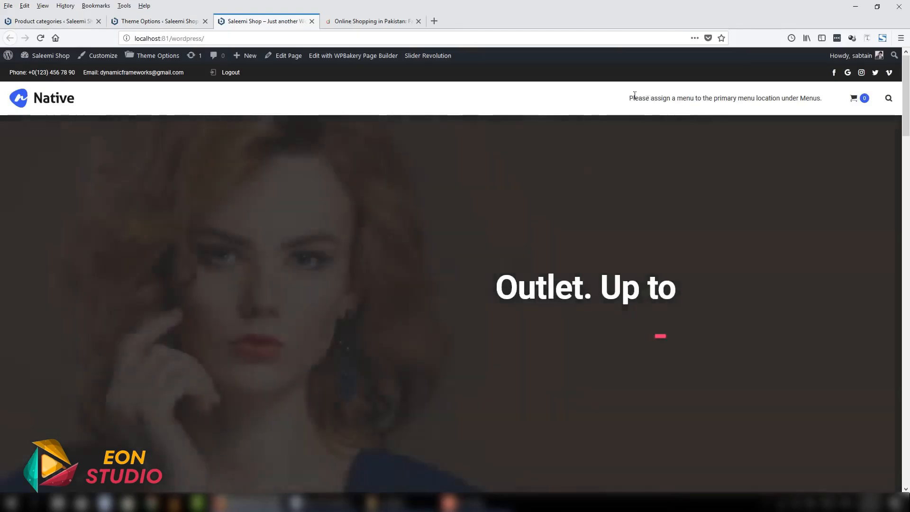
- Examine the imported homepage's menu area, cart icon, image slider and recommended products
{"action": "left_click_drag", "start_coordinate": [634, 95], "coordinate": [823, 97]}
{"action": "mouse_move", "coordinate": [856, 98]}
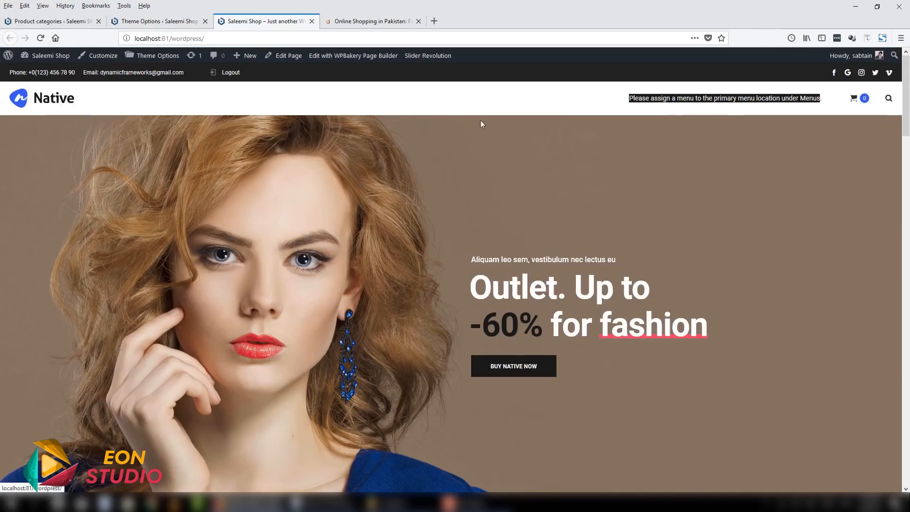
{"action": "left_click", "coordinate": [448, 135]}
{"action": "scroll", "coordinate": [448, 134], "scroll_direction": "down", "scroll_amount": 2}
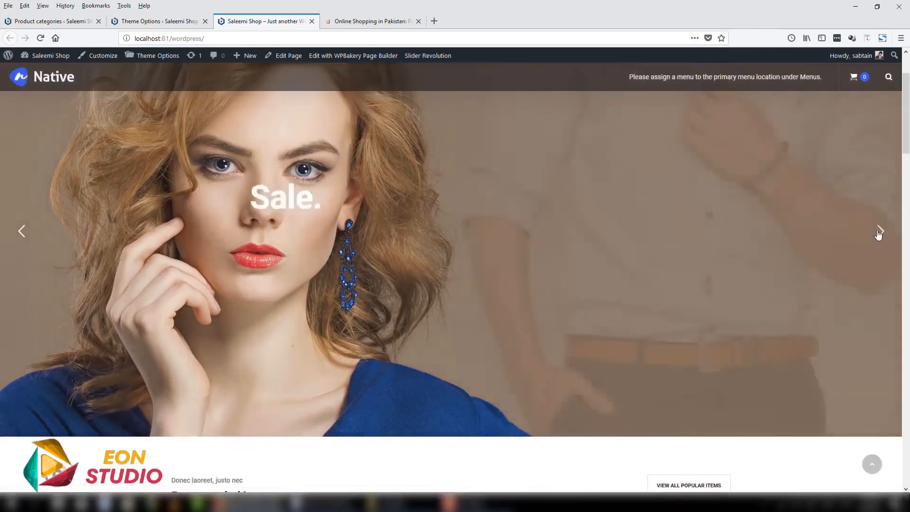
{"action": "scroll", "coordinate": [538, 335], "scroll_direction": "up", "scroll_amount": 2}
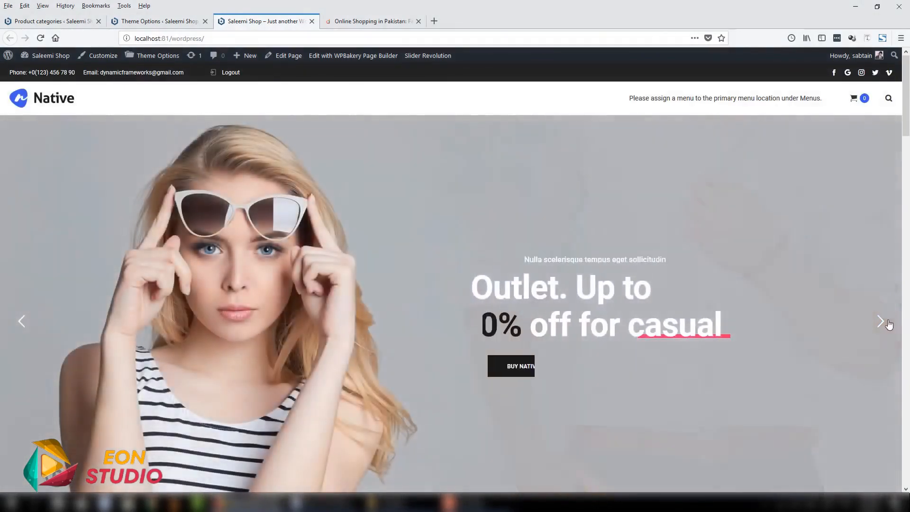
{"action": "scroll", "coordinate": [855, 269], "scroll_direction": "down", "scroll_amount": 7}
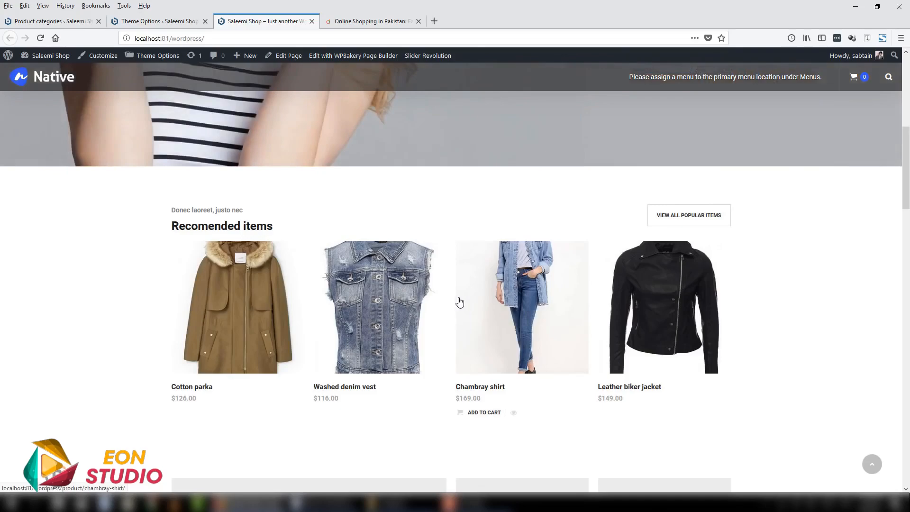
- Examine the category tiles on the shop's homepage and their missing images, checking them against the product categories in the admin area
{"action": "scroll", "coordinate": [457, 303], "scroll_direction": "down", "scroll_amount": 5}
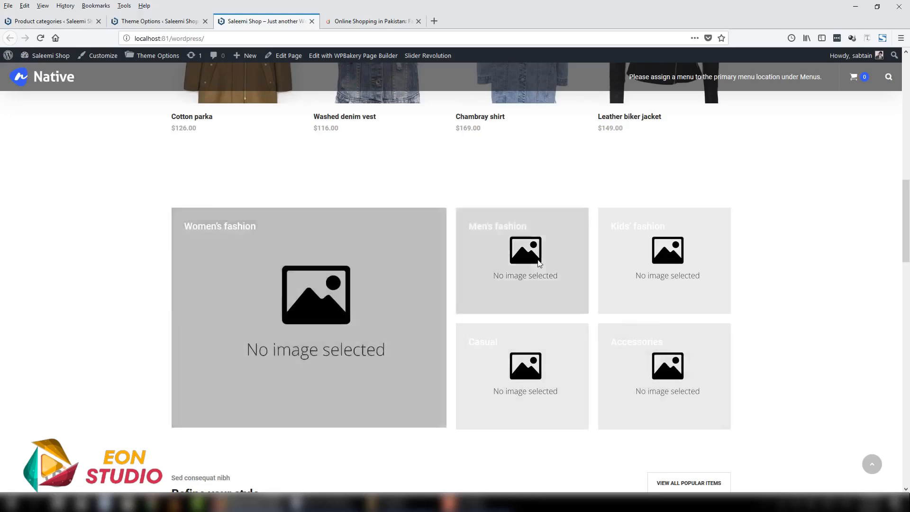
{"action": "left_click", "coordinate": [73, 21]}
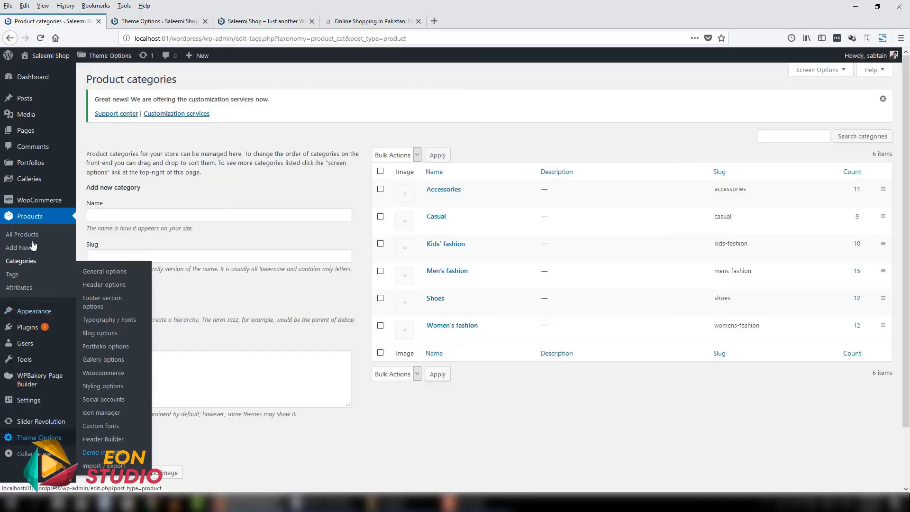
{"action": "left_click", "coordinate": [161, 21]}
{"action": "left_click", "coordinate": [254, 20]}
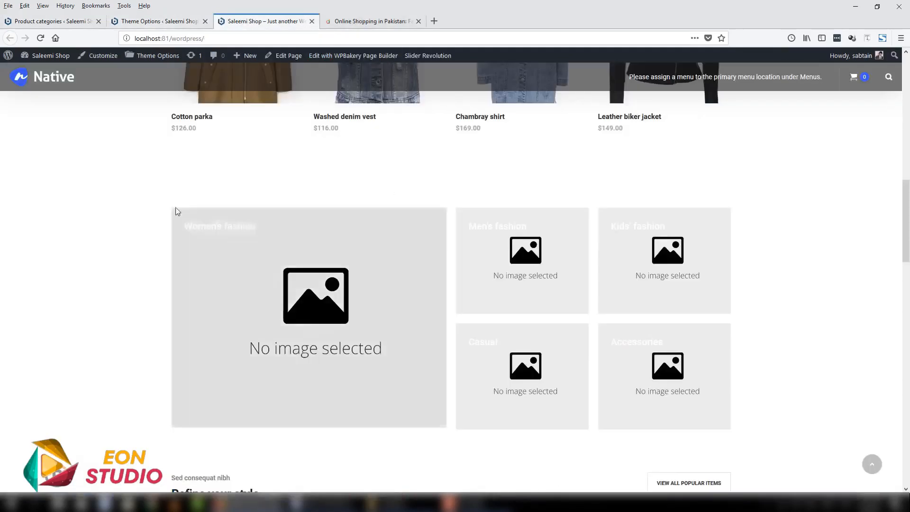
{"action": "scroll", "coordinate": [796, 325], "scroll_direction": "down", "scroll_amount": 7}
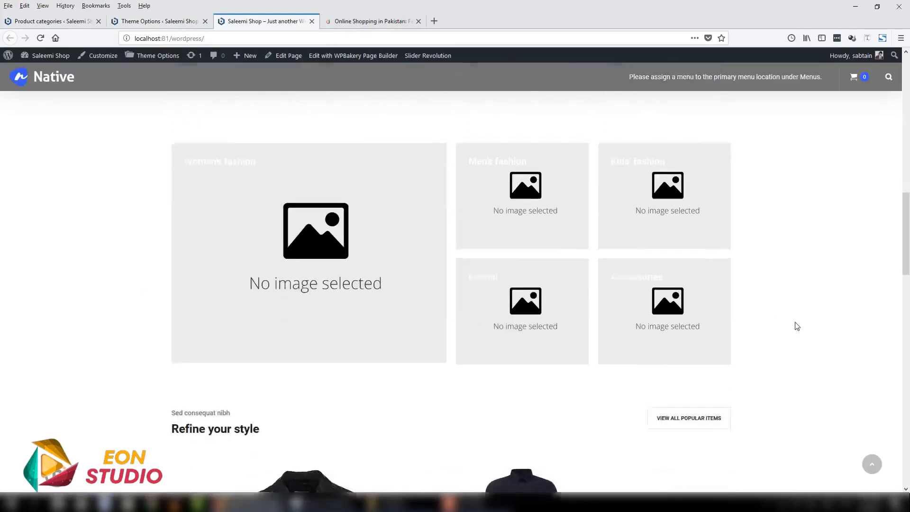
{"action": "scroll", "coordinate": [443, 299], "scroll_direction": "up", "scroll_amount": 2}
{"action": "scroll", "coordinate": [255, 382], "scroll_direction": "down", "scroll_amount": 10}
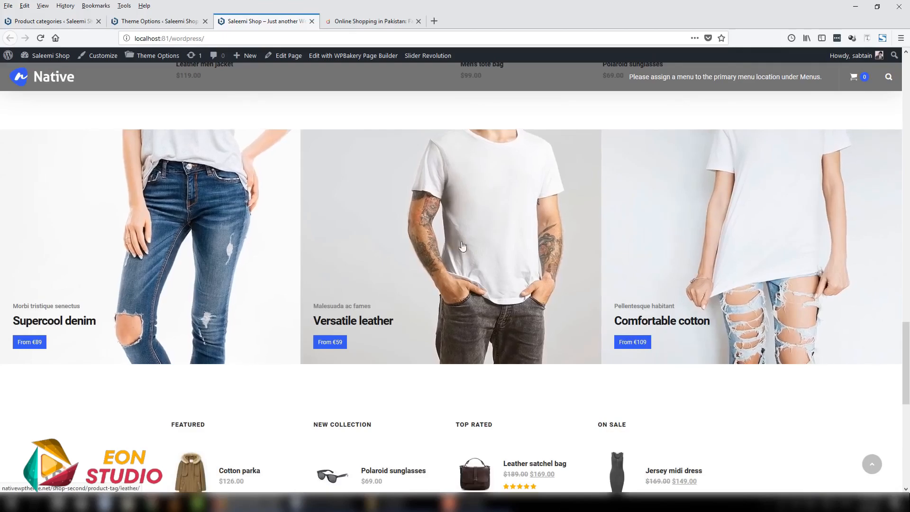
- Examine the homepage's promotional banners, product lists and footer, and return to the image slider
{"action": "scroll", "coordinate": [212, 328], "scroll_direction": "down", "scroll_amount": 3}
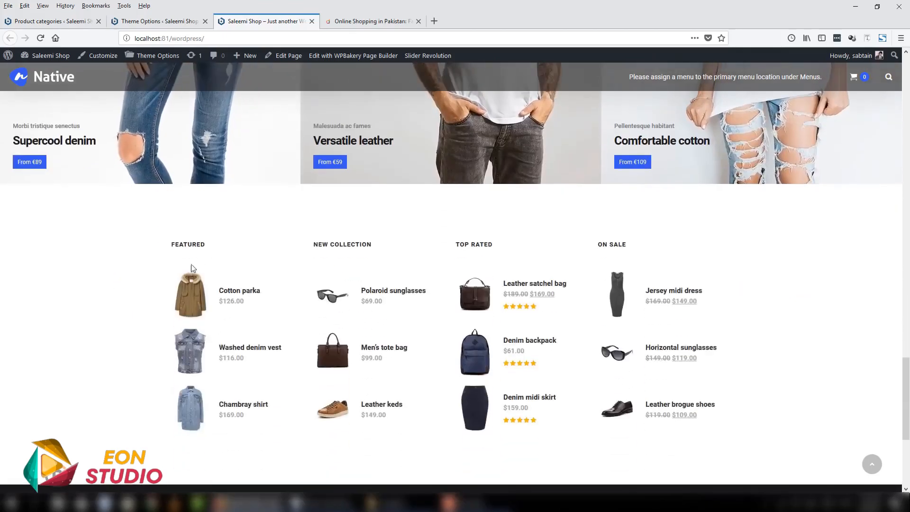
{"action": "scroll", "coordinate": [618, 298], "scroll_direction": "down", "scroll_amount": 1}
{"action": "scroll", "coordinate": [618, 297], "scroll_direction": "down", "scroll_amount": 4}
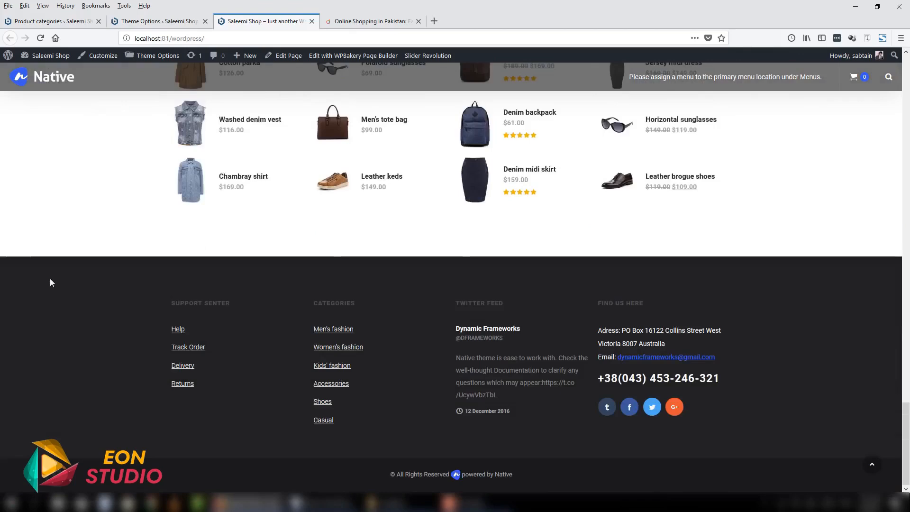
{"action": "scroll", "coordinate": [210, 294], "scroll_direction": "up", "scroll_amount": 4}
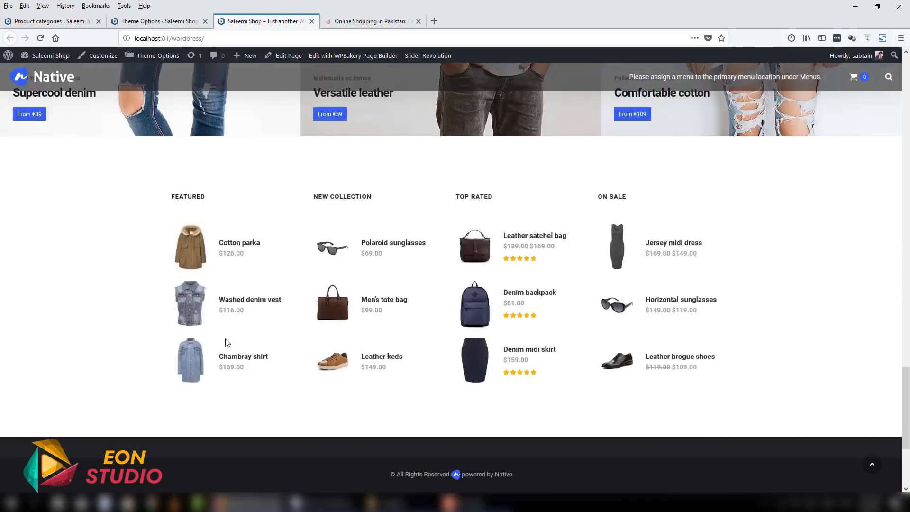
{"action": "scroll", "coordinate": [713, 410], "scroll_direction": "down", "scroll_amount": 4}
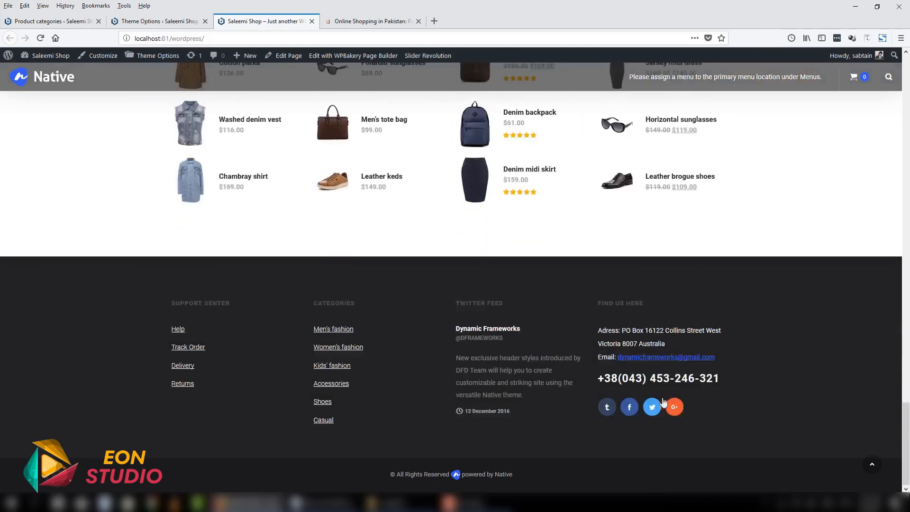
{"action": "scroll", "coordinate": [496, 362], "scroll_direction": "up", "scroll_amount": 4}
{"action": "scroll", "coordinate": [215, 282], "scroll_direction": "down", "scroll_amount": 4}
{"action": "left_click_drag", "start_coordinate": [906, 477], "coordinate": [908, 215]}
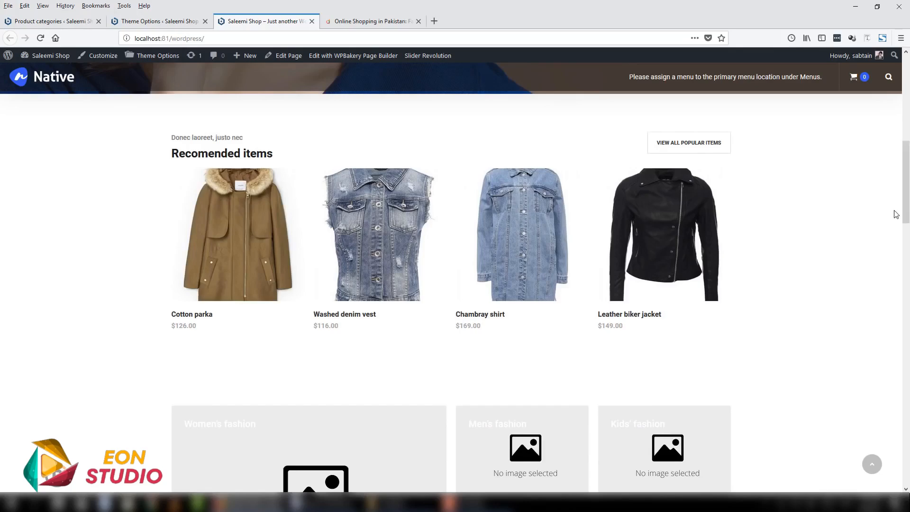
{"action": "scroll", "coordinate": [888, 209], "scroll_direction": "up", "scroll_amount": 10}
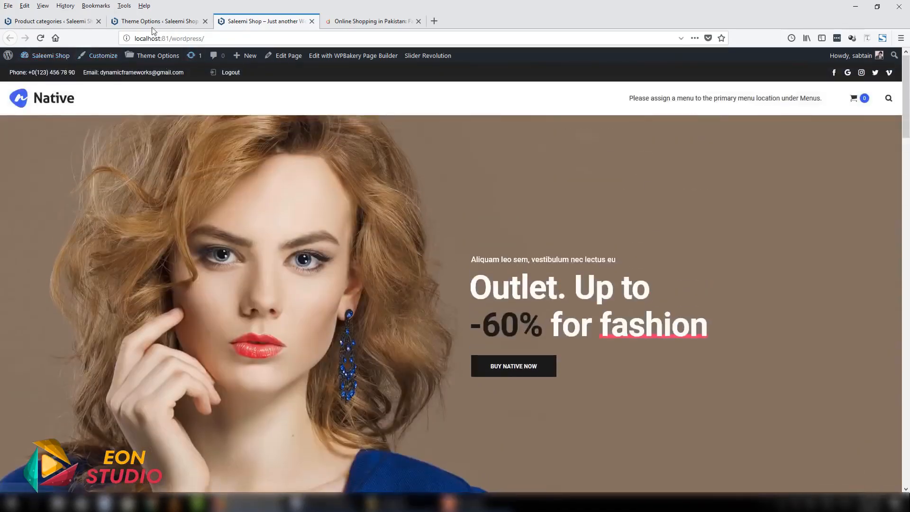
- Visit the admin dashboard, then compare the shop header's primary menu area with the category menu on daraz.pk
{"action": "left_click", "coordinate": [67, 19]}
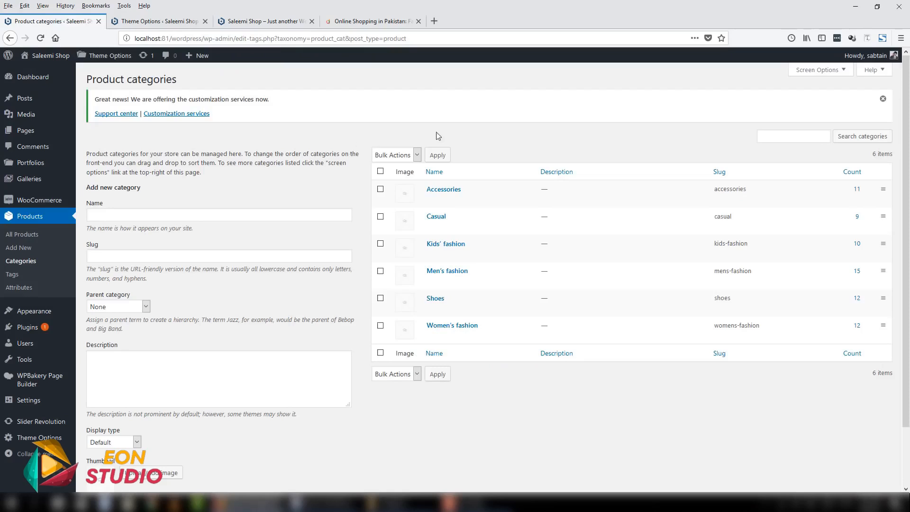
{"action": "left_click", "coordinate": [38, 77]}
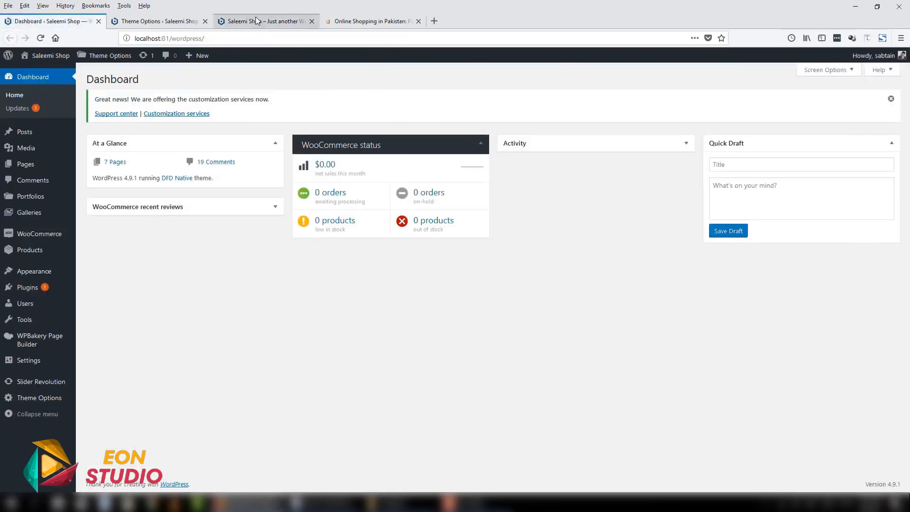
{"action": "left_click", "coordinate": [255, 17]}
{"action": "left_click_drag", "start_coordinate": [629, 98], "coordinate": [834, 92]}
{"action": "left_click", "coordinate": [835, 93]}
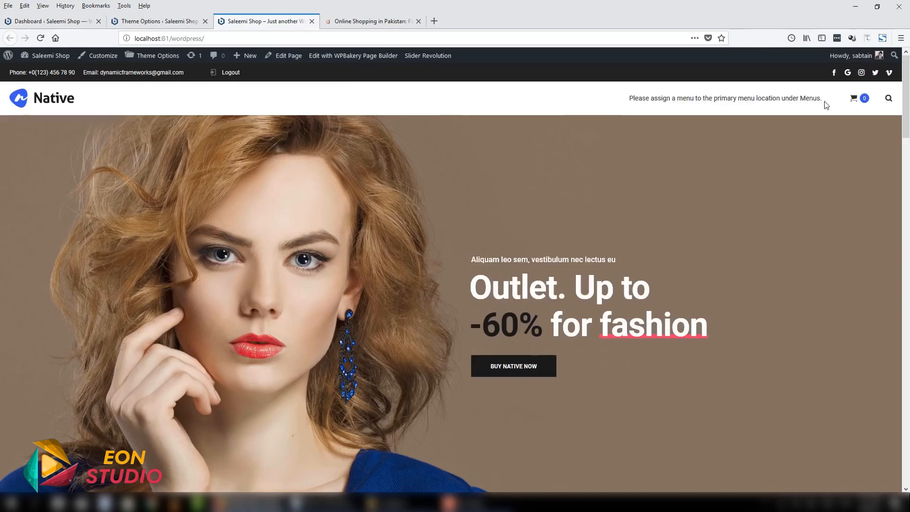
{"action": "left_click_drag", "start_coordinate": [629, 98], "coordinate": [821, 102]}
{"action": "left_click", "coordinate": [603, 107]}
{"action": "left_click", "coordinate": [392, 22]}
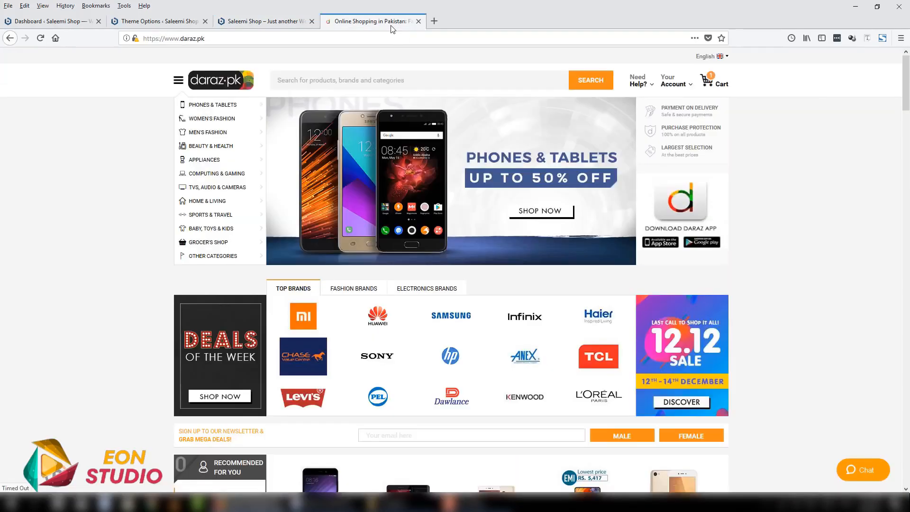
{"action": "left_click", "coordinate": [265, 21]}
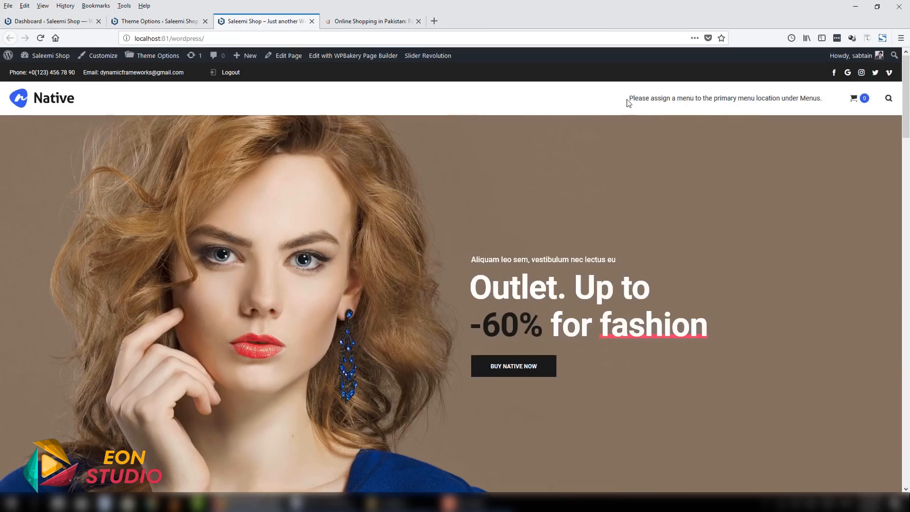
{"action": "left_click_drag", "start_coordinate": [627, 99], "coordinate": [822, 100]}
{"action": "left_click", "coordinate": [826, 98]}
- Open the list of all pages in the admin area and open two new-page forms in separate browser tabs
{"action": "left_click", "coordinate": [67, 20]}
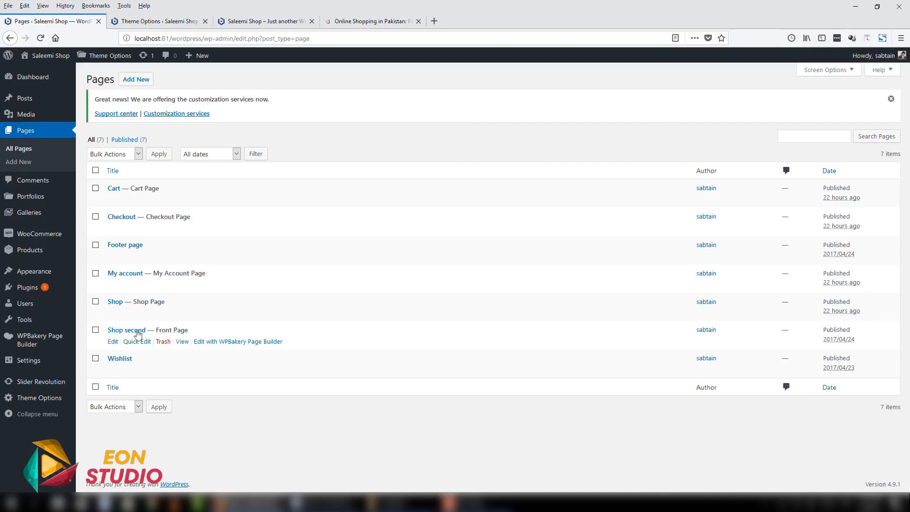
{"action": "right_click", "coordinate": [142, 79]}
{"action": "left_click", "coordinate": [151, 83]}
{"action": "right_click", "coordinate": [149, 82]}
{"action": "left_click", "coordinate": [158, 88]}
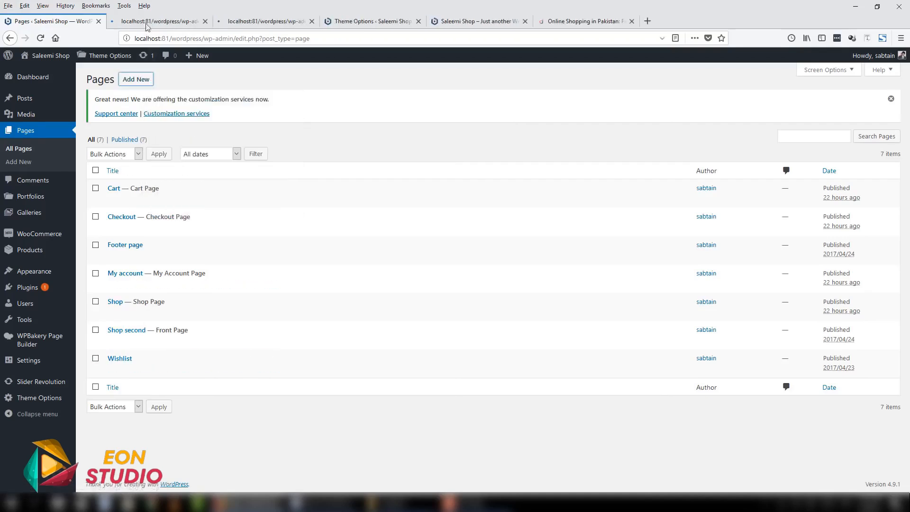
- Title the first new page About, dismiss the page builder's welcome tip and publish the page
{"action": "left_click", "coordinate": [147, 23]}
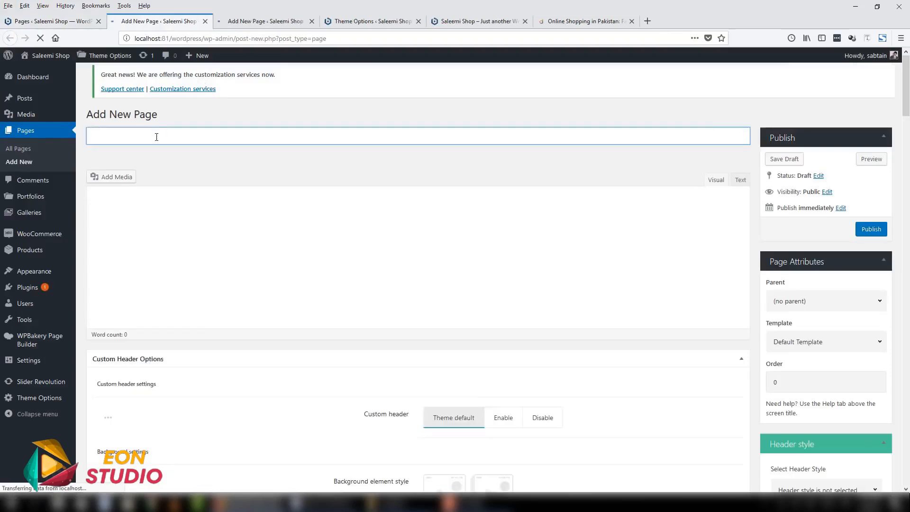
{"action": "type", "text": "About"}
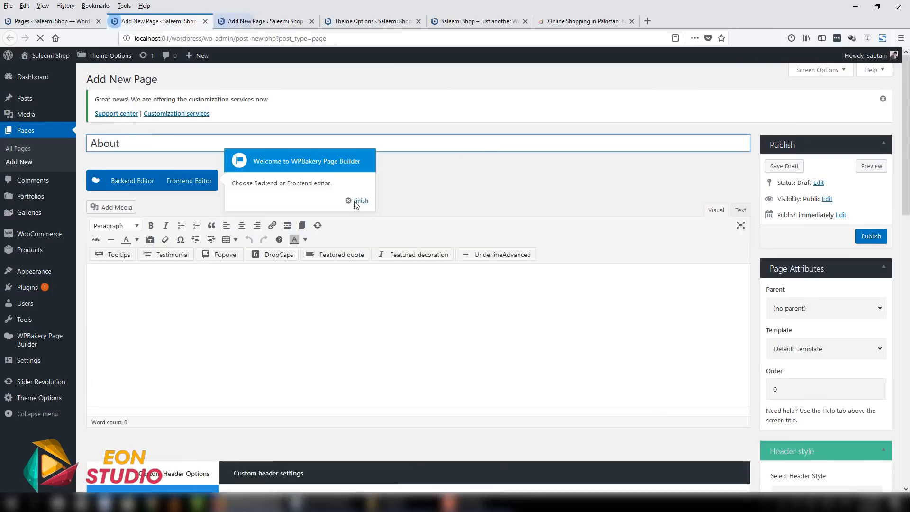
{"action": "left_click", "coordinate": [357, 201]}
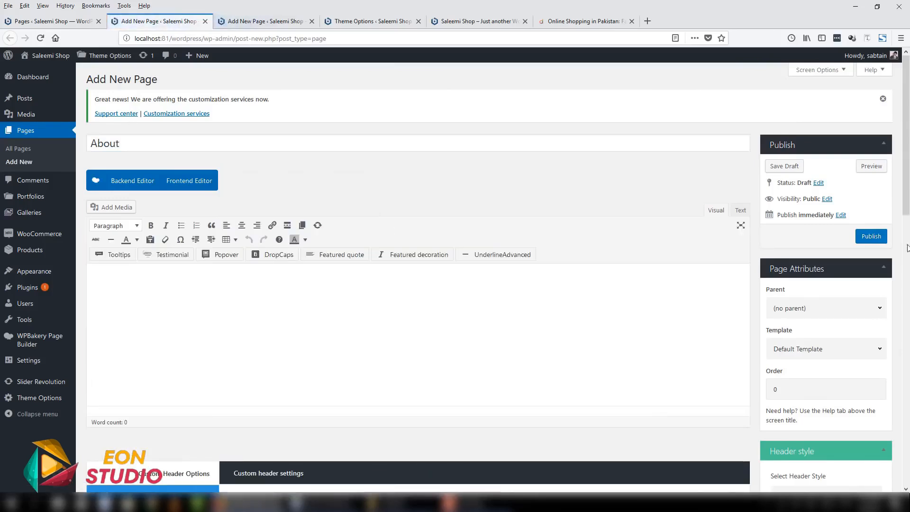
{"action": "left_click", "coordinate": [872, 238]}
- Title the second new page Contact, dismiss the page builder's welcome tip and publish the page
{"action": "left_click", "coordinate": [236, 20]}
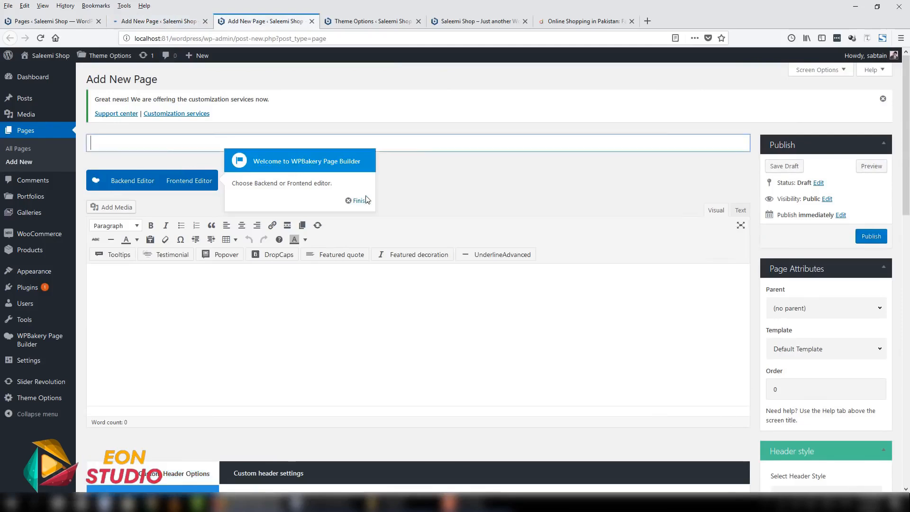
{"action": "left_click", "coordinate": [359, 201]}
{"action": "left_click", "coordinate": [244, 147]}
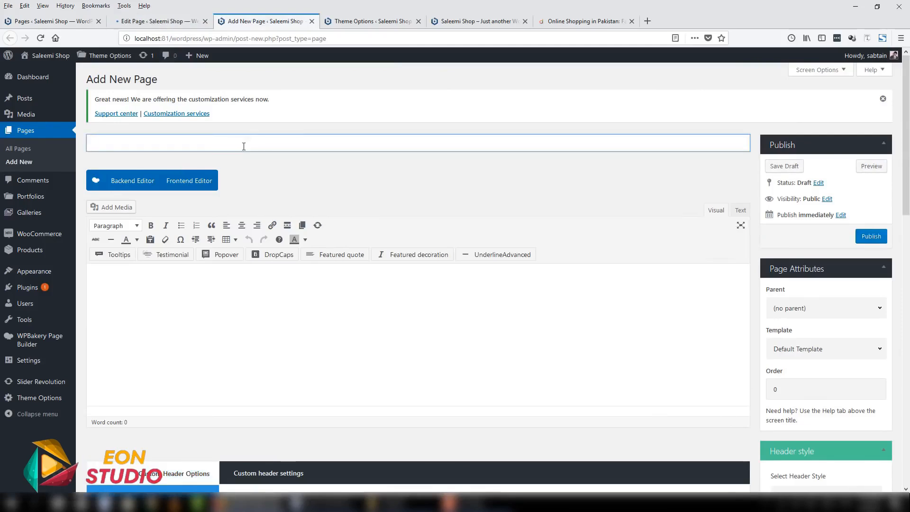
{"action": "type", "text": "Contact"}
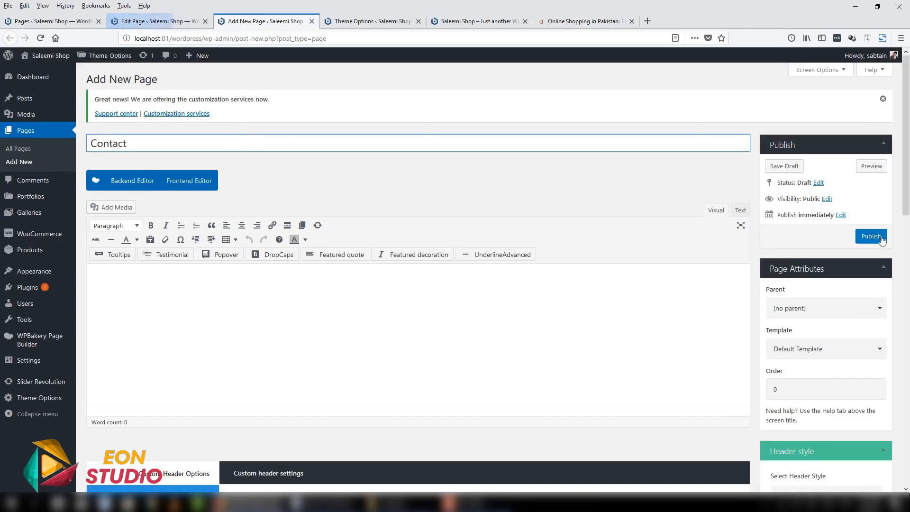
{"action": "left_click", "coordinate": [871, 236]}
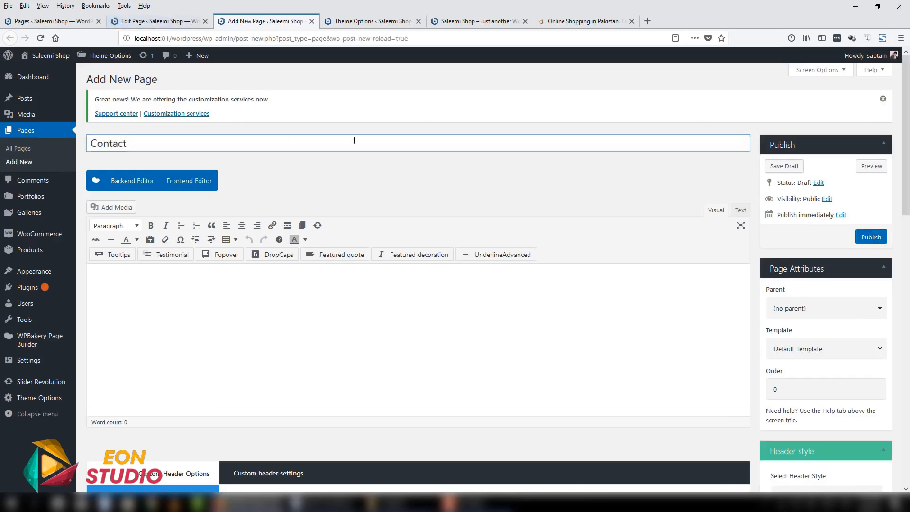
- Close the two page editor tabs and the theme options tab, returning to the page list
{"action": "left_click", "coordinate": [170, 21]}
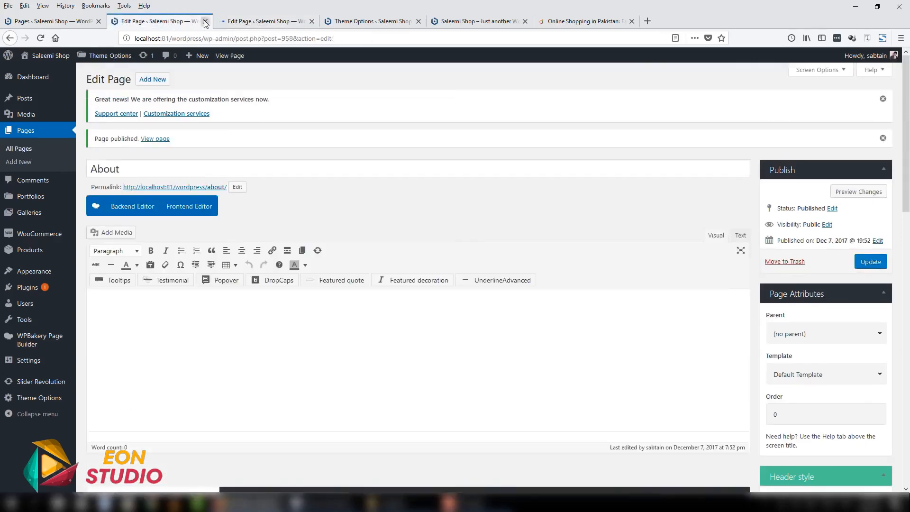
{"action": "left_click", "coordinate": [205, 22]}
{"action": "left_click", "coordinate": [205, 22]}
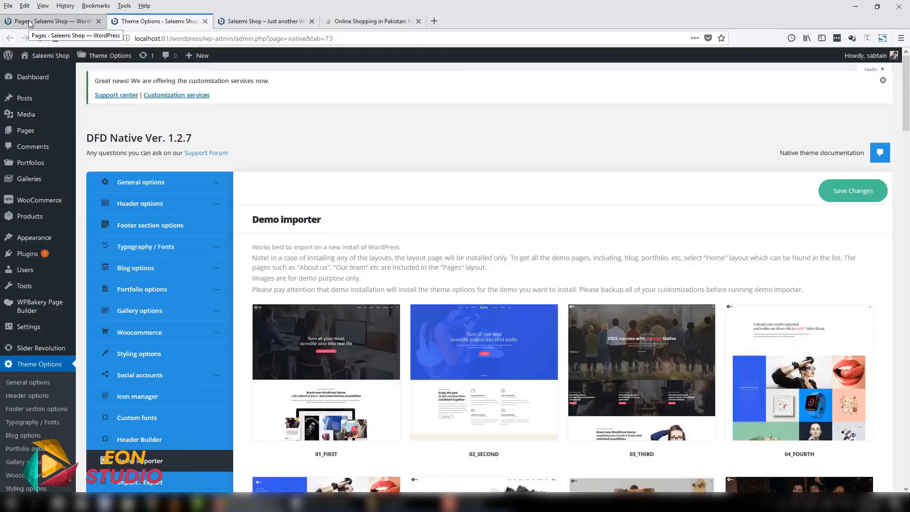
{"action": "left_click", "coordinate": [29, 21]}
{"action": "left_click", "coordinate": [205, 21]}
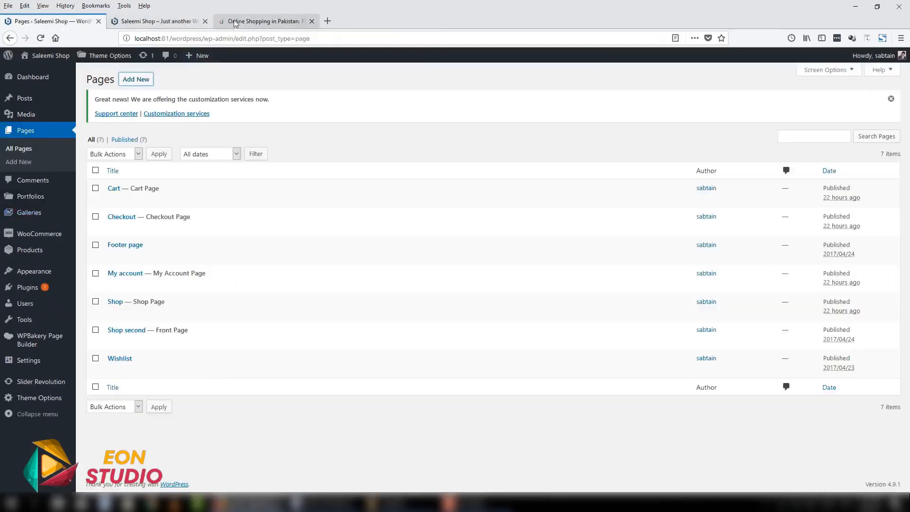
- Open the product categories management page
{"action": "mouse_move", "coordinate": [41, 273]}
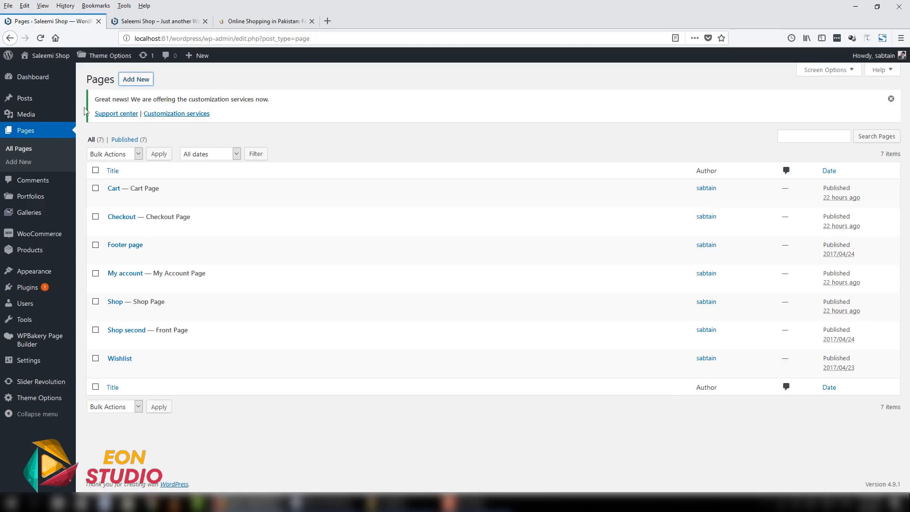
{"action": "mouse_move", "coordinate": [29, 252]}
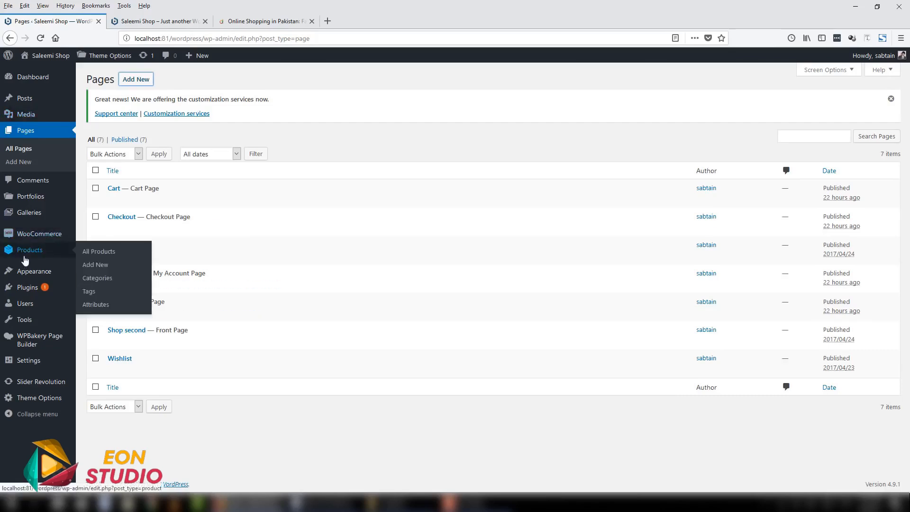
{"action": "left_click", "coordinate": [101, 279]}
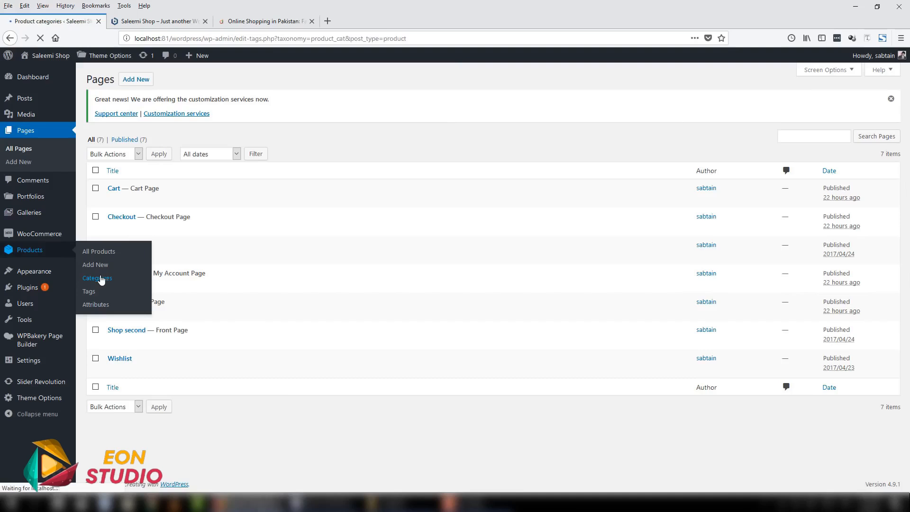
{"action": "mouse_move", "coordinate": [71, 204]}
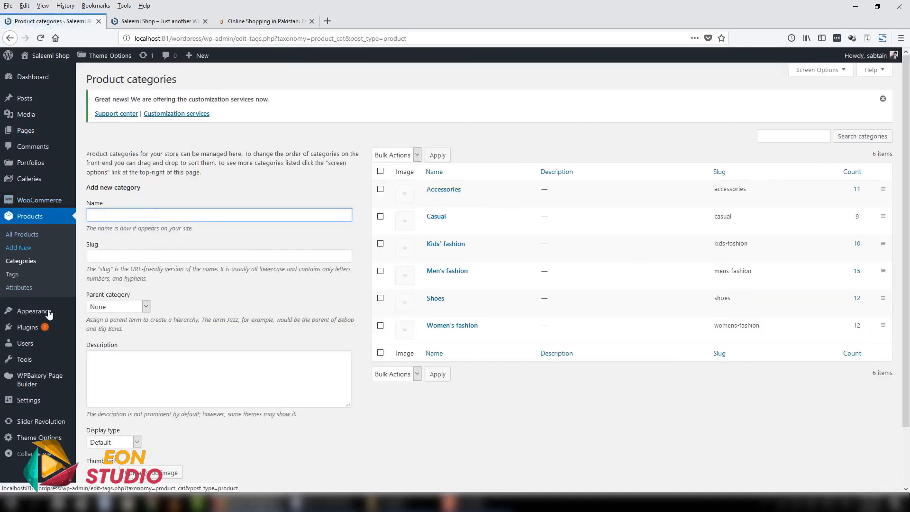
- Examine the new category form's name, slug, parent category, description, display type and thumbnail fields, keeping the default options
{"action": "scroll", "coordinate": [99, 148], "scroll_direction": "down", "scroll_amount": 2}
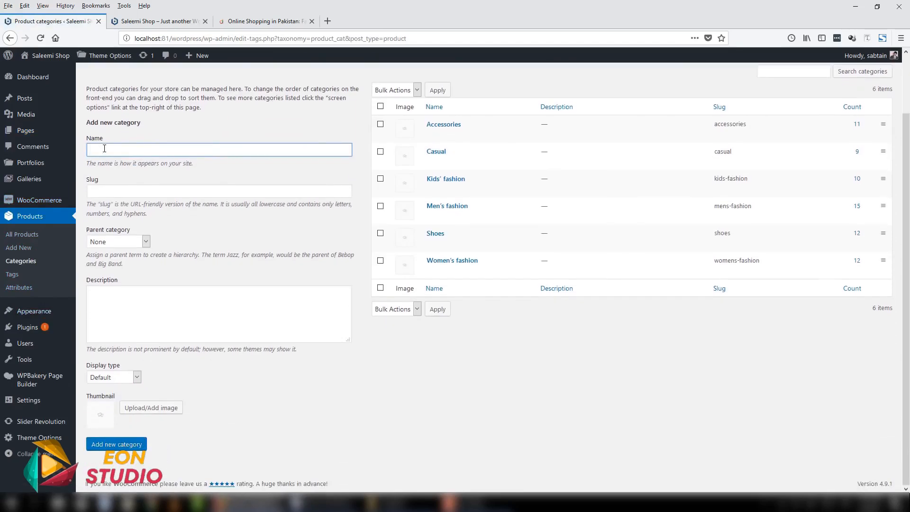
{"action": "left_click", "coordinate": [106, 148]}
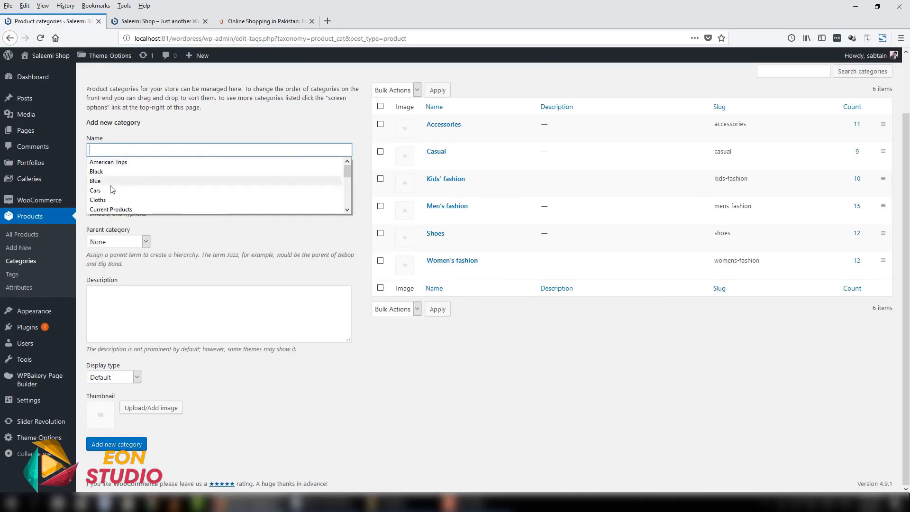
{"action": "left_click", "coordinate": [217, 233]}
{"action": "left_click", "coordinate": [157, 196]}
{"action": "left_click_drag", "start_coordinate": [199, 254], "coordinate": [196, 255]}
{"action": "left_click", "coordinate": [126, 244]}
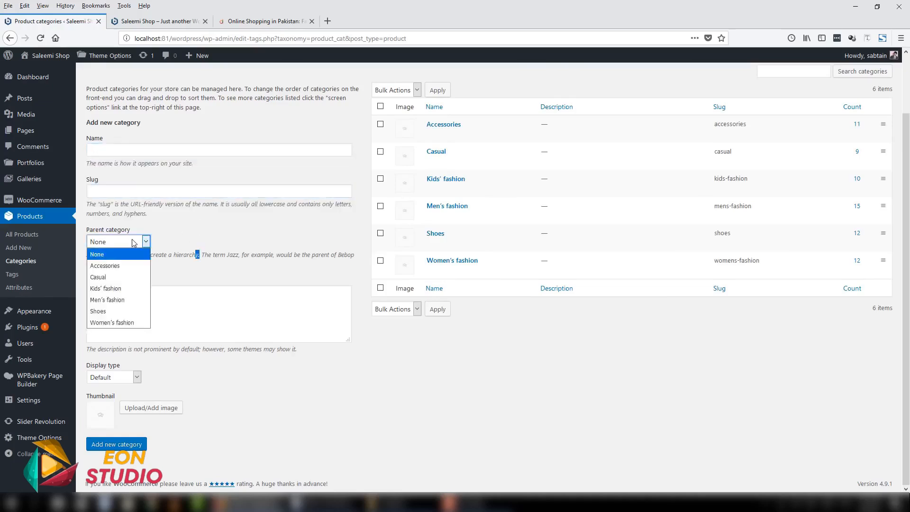
{"action": "left_click", "coordinate": [126, 247]}
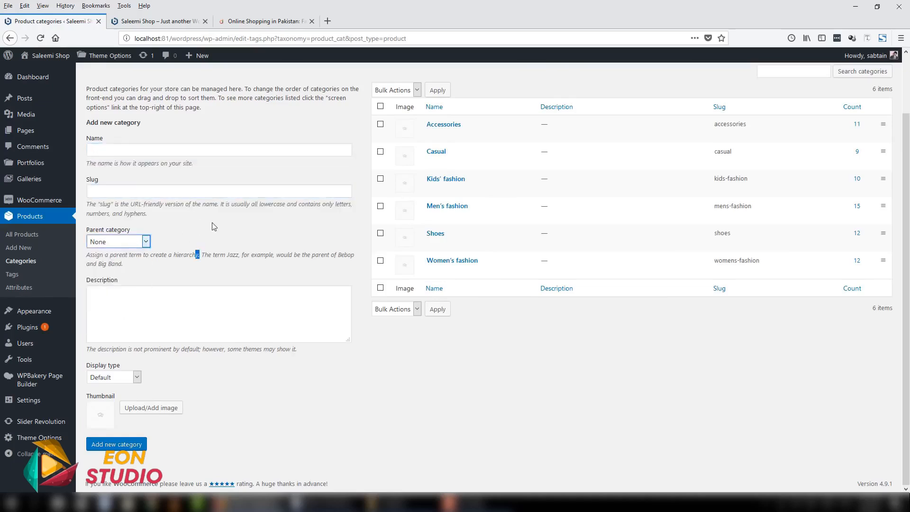
{"action": "left_click", "coordinate": [264, 370]}
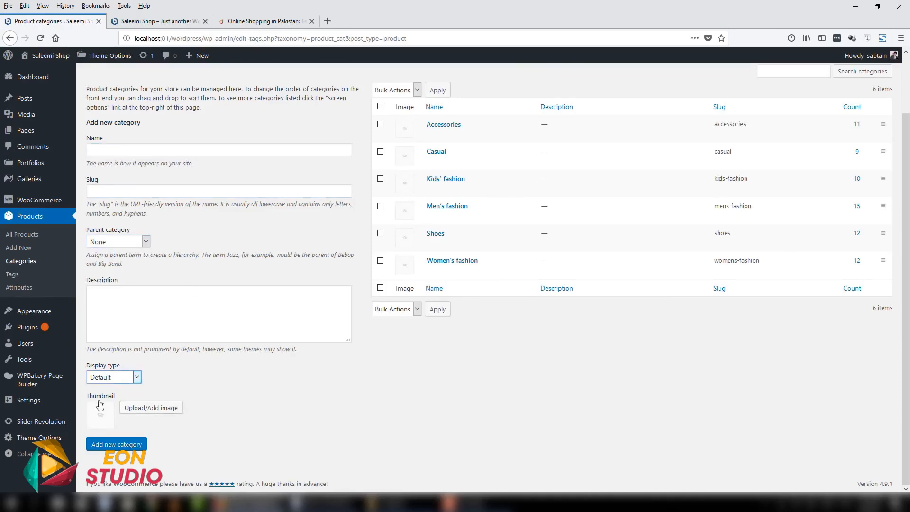
{"action": "left_click", "coordinate": [107, 377]}
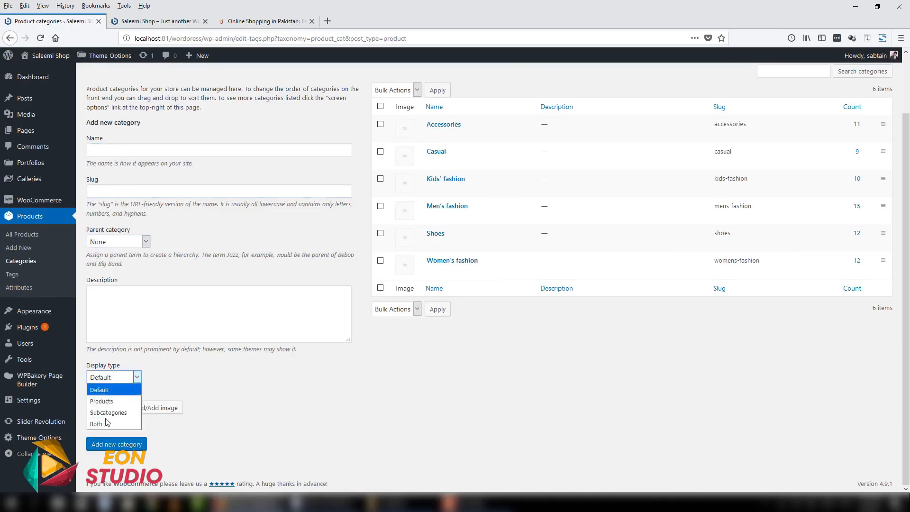
{"action": "left_click", "coordinate": [105, 387]}
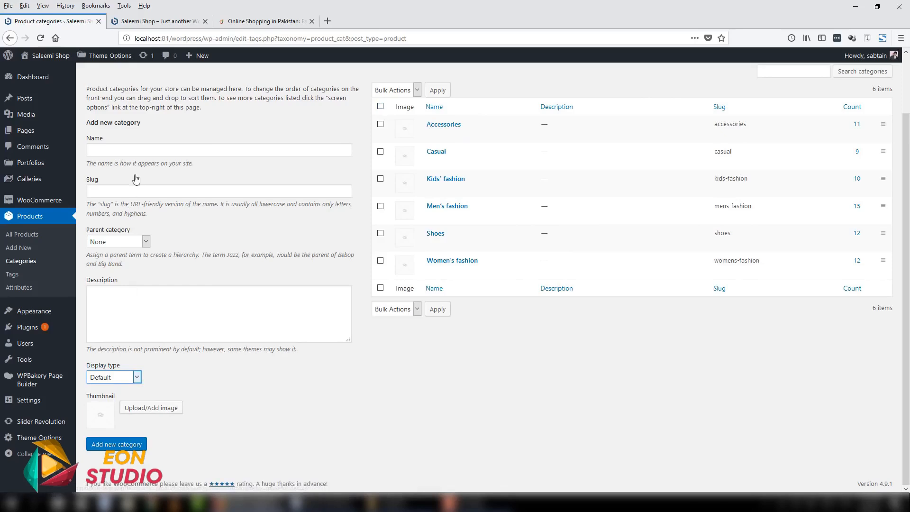
- Review the new category form's fields and the edit page of the Accessories category, then return to the category list
{"action": "left_click", "coordinate": [136, 156]}
{"action": "left_click", "coordinate": [120, 190]}
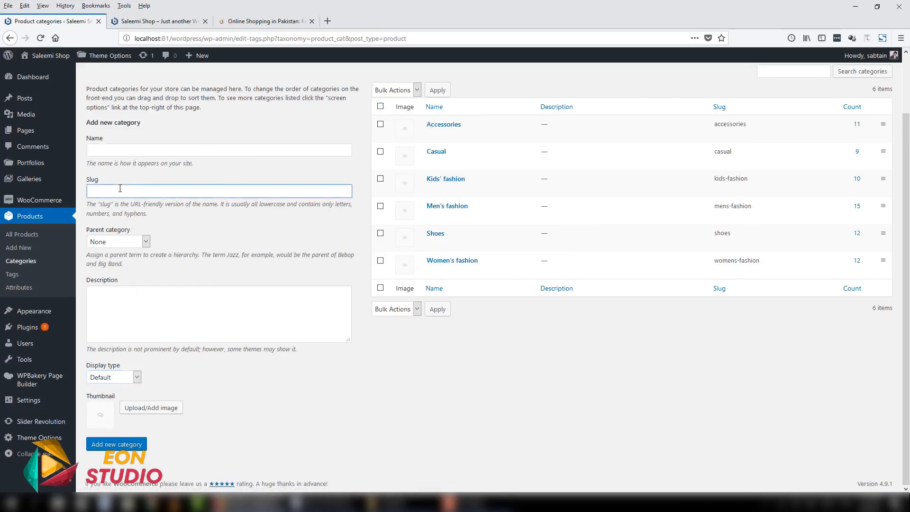
{"action": "left_click", "coordinate": [132, 244]}
{"action": "left_click", "coordinate": [176, 239]}
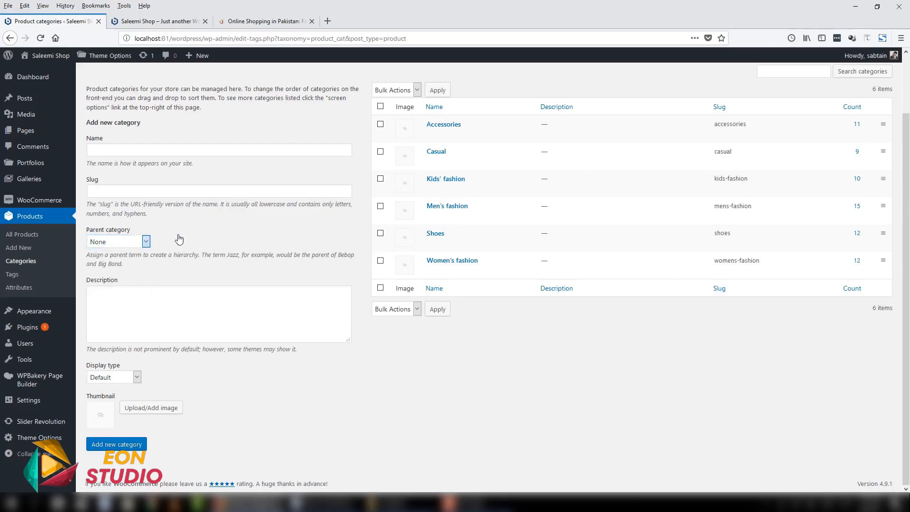
{"action": "left_click", "coordinate": [135, 299]}
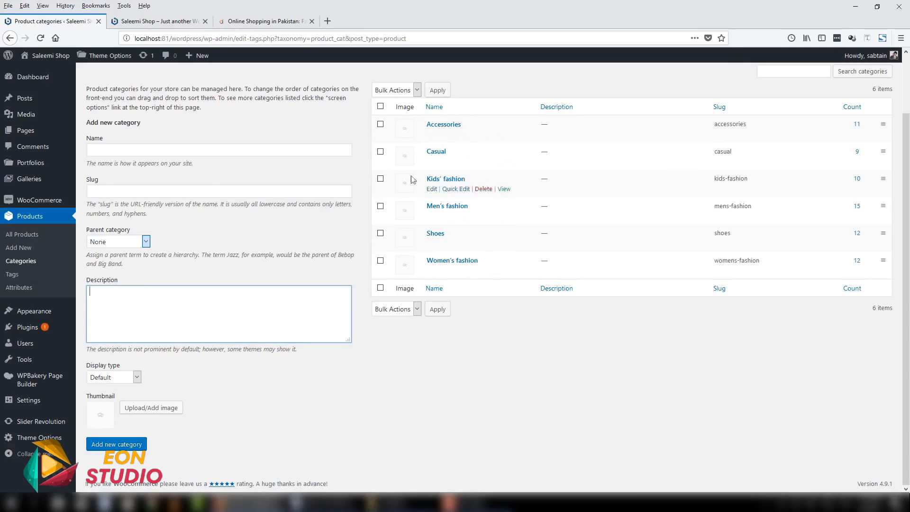
{"action": "left_click", "coordinate": [432, 136]}
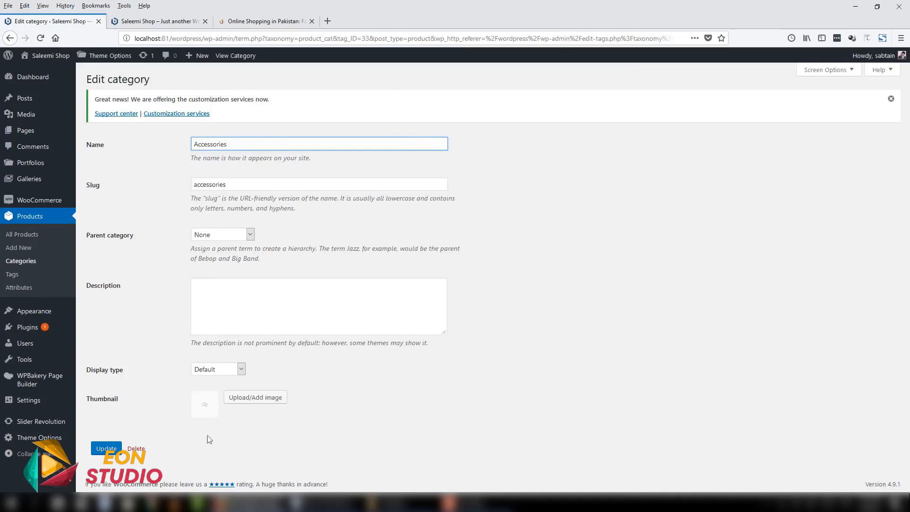
{"action": "left_click", "coordinate": [19, 262]}
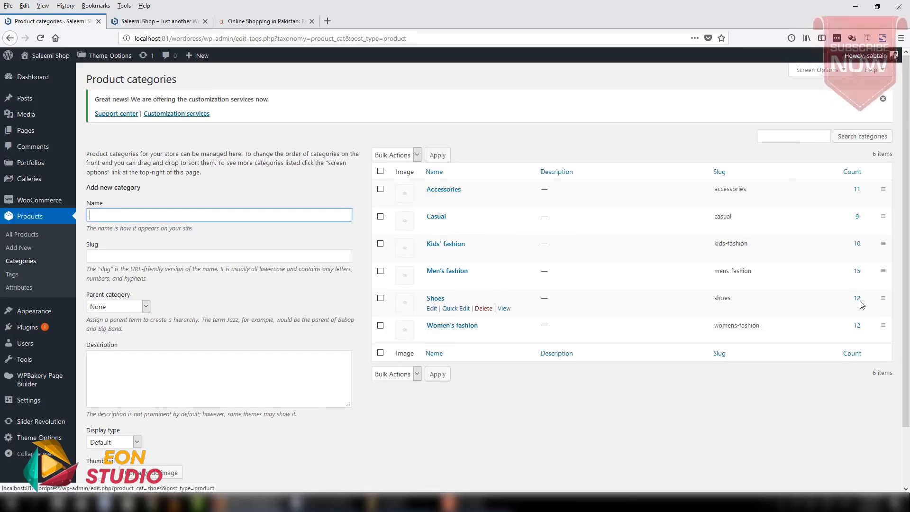
- Open the full product list, select all listed products and examine the available bulk actions
{"action": "left_click", "coordinate": [24, 237]}
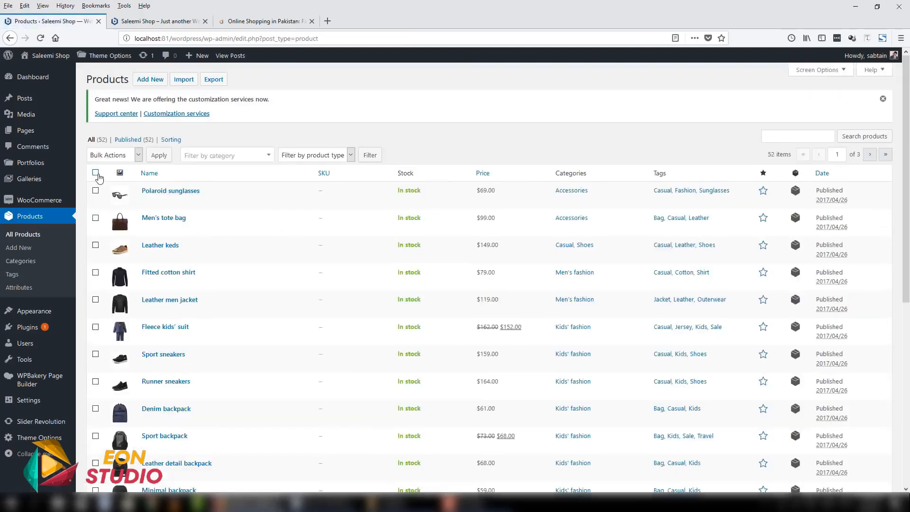
{"action": "scroll", "coordinate": [102, 173], "scroll_direction": "down", "scroll_amount": 10}
{"action": "scroll", "coordinate": [106, 168], "scroll_direction": "up", "scroll_amount": 10}
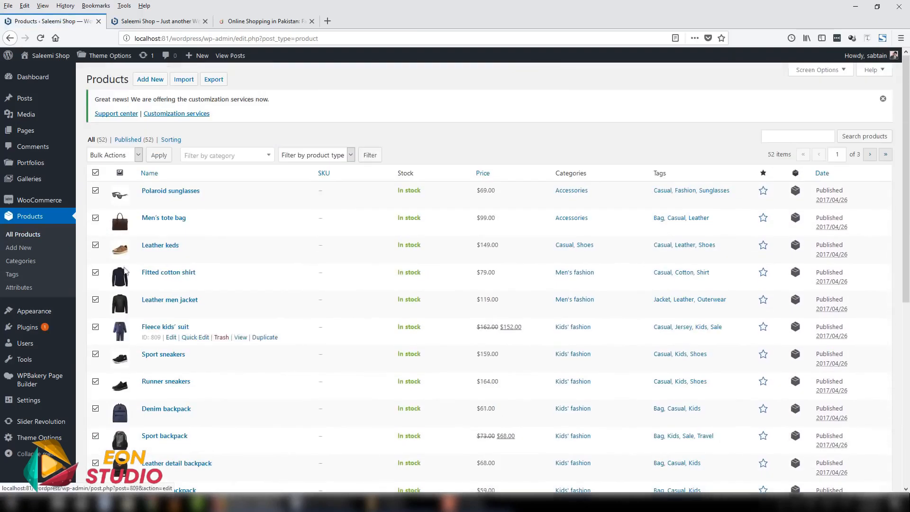
{"action": "left_click", "coordinate": [110, 156]}
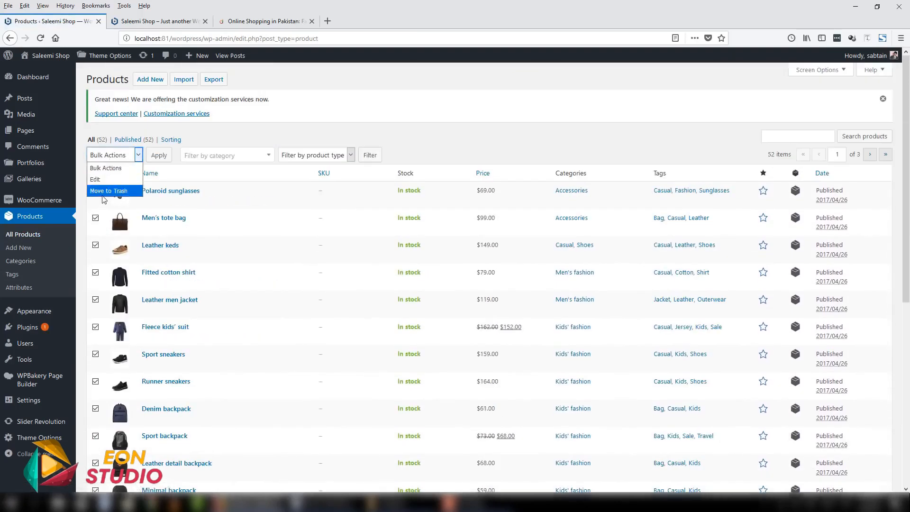
{"action": "left_click", "coordinate": [230, 138]}
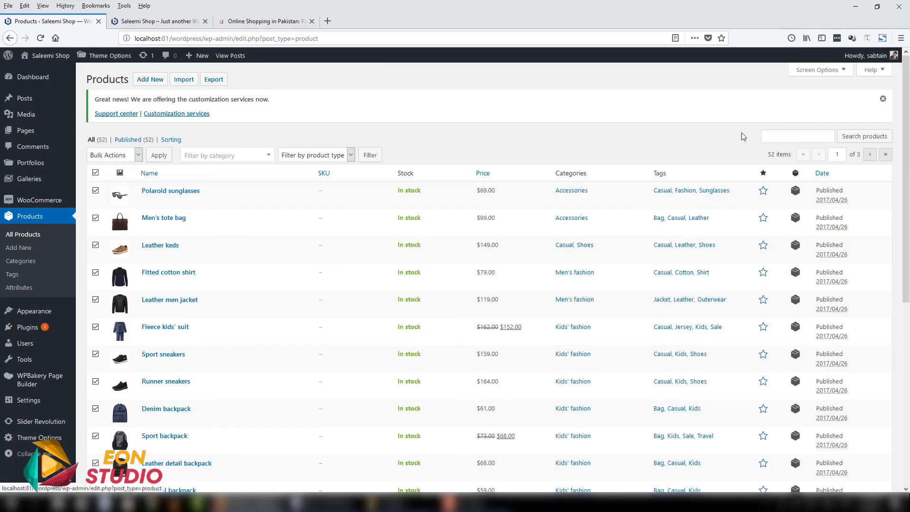
- Raise the number of items per page to fit all products on one page and recheck their bulk actions
{"action": "left_click", "coordinate": [811, 71]}
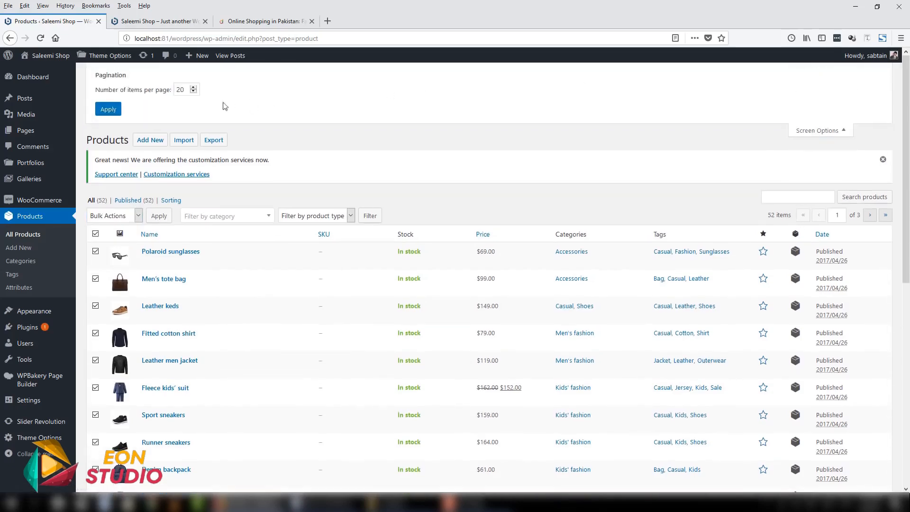
{"action": "key", "text": "ctrl+a"}
{"action": "left_click", "coordinate": [109, 109]}
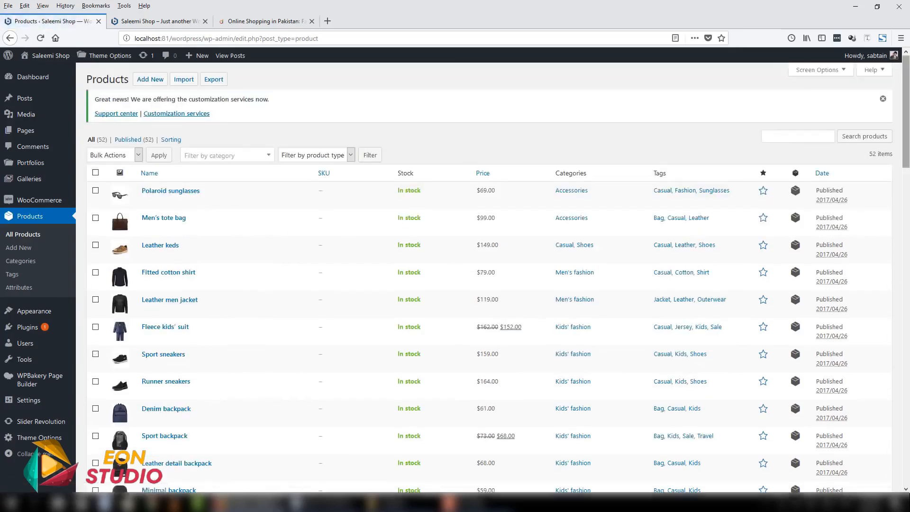
{"action": "mouse_move", "coordinate": [906, 138]}
{"action": "left_mouse_down"}
{"action": "mouse_move", "coordinate": [906, 455]}
{"action": "mouse_move", "coordinate": [906, 133]}
{"action": "left_mouse_up"}
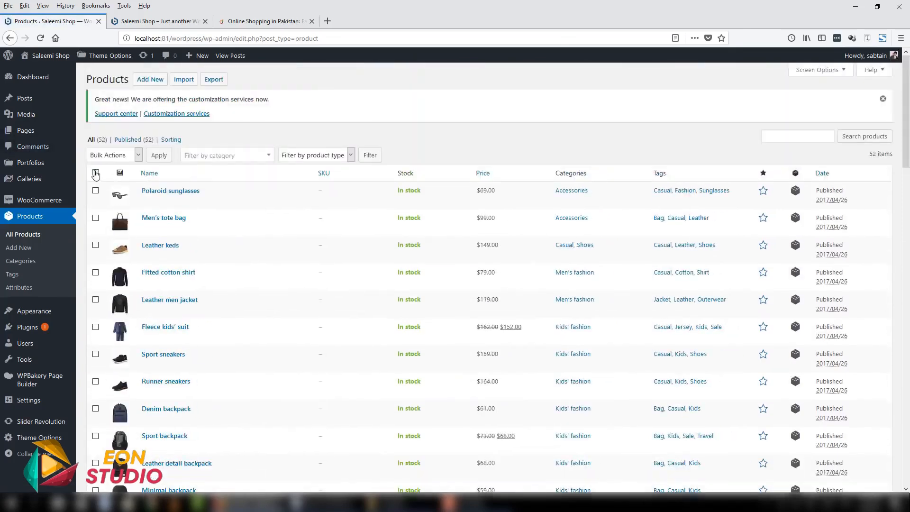
{"action": "left_click", "coordinate": [101, 157]}
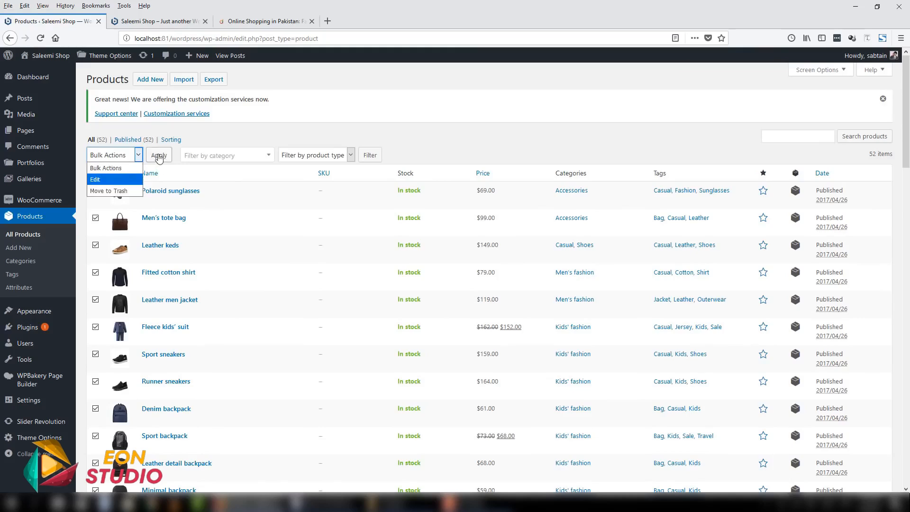
{"action": "left_click", "coordinate": [191, 149]}
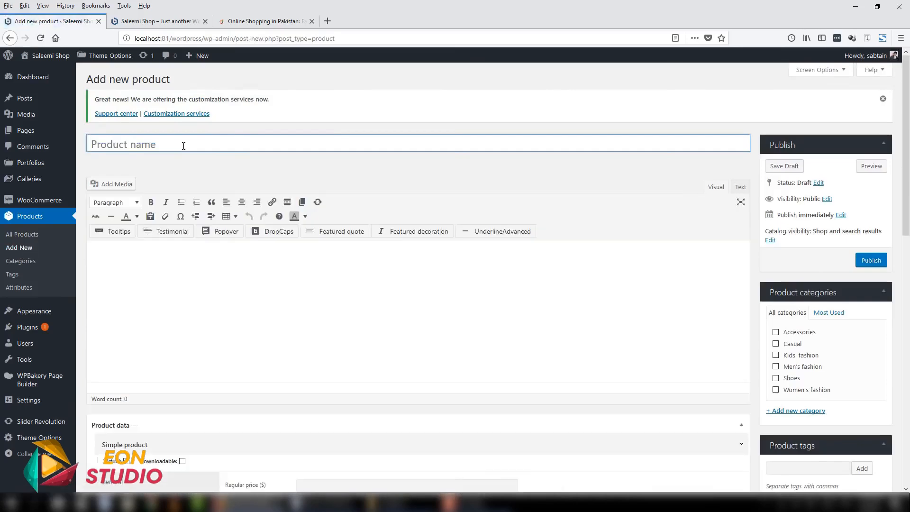
- Open the product categories page in a separate tab beside the new product form
{"action": "right_click", "coordinate": [21, 262]}
{"action": "left_click", "coordinate": [51, 268]}
{"action": "left_click", "coordinate": [161, 21]}
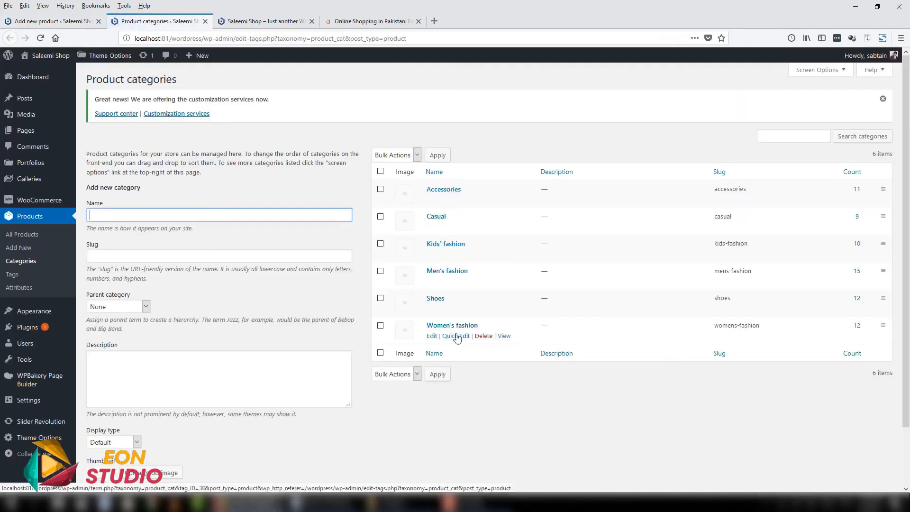
- On daraz.pk, open the Mardaz Pack Of 5 - Multicolor Cotton Basic T-Shirts For Men product from the men's T-shirts category
{"action": "left_click", "coordinate": [365, 22]}
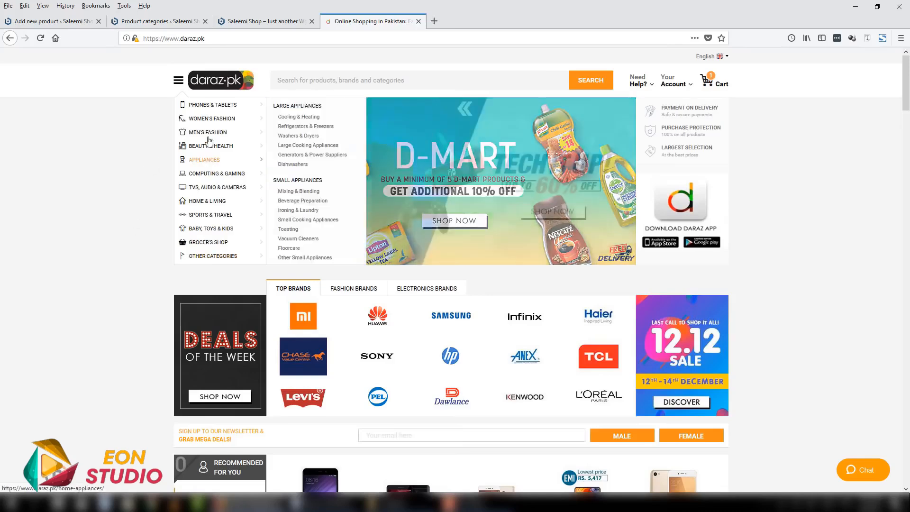
{"action": "mouse_move", "coordinate": [219, 133]}
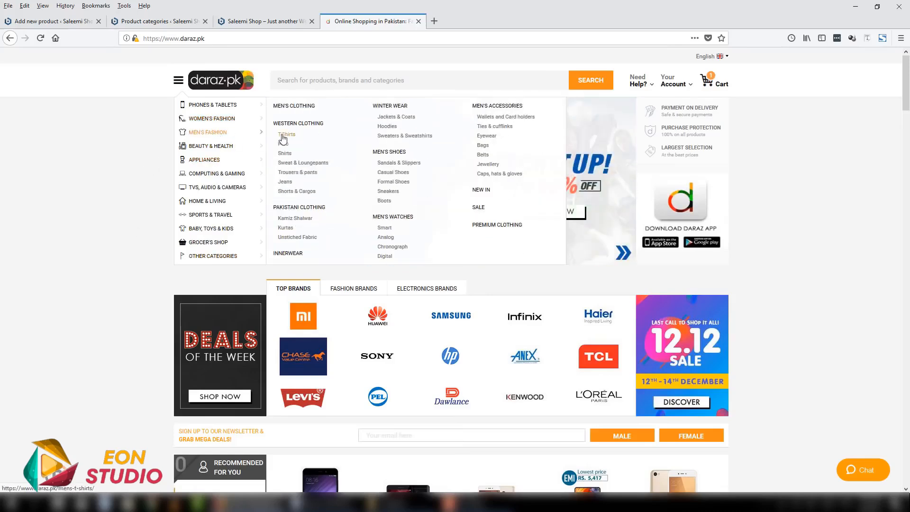
{"action": "left_click", "coordinate": [284, 135]}
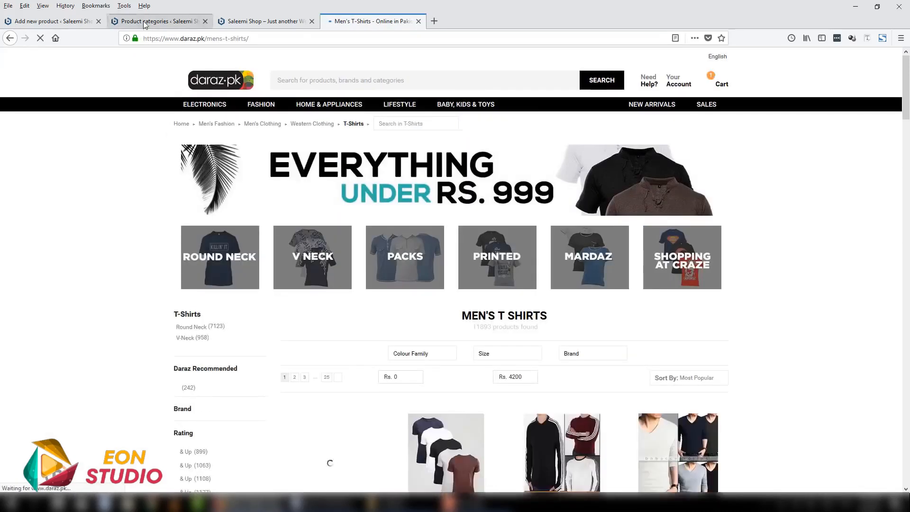
{"action": "left_click", "coordinate": [143, 21]}
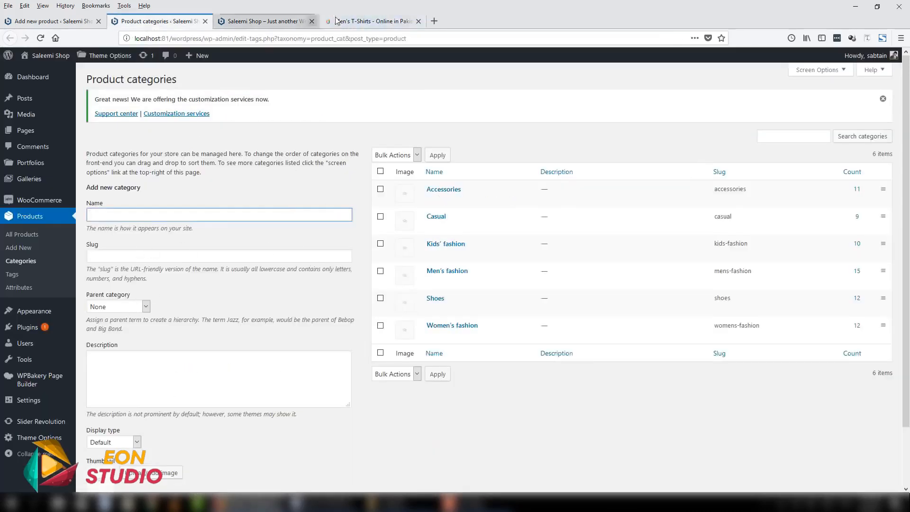
{"action": "left_click", "coordinate": [369, 20]}
{"action": "scroll", "coordinate": [38, 284], "scroll_direction": "down", "scroll_amount": 5}
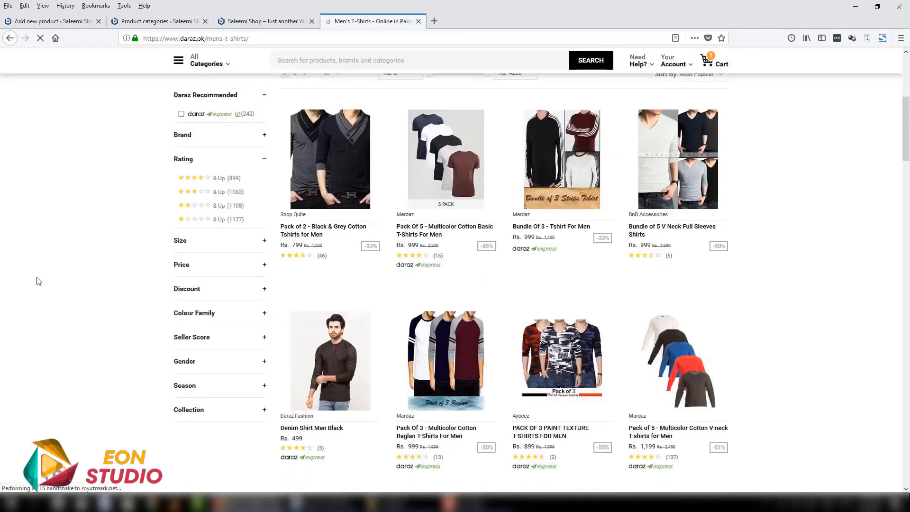
{"action": "left_click", "coordinate": [429, 225]}
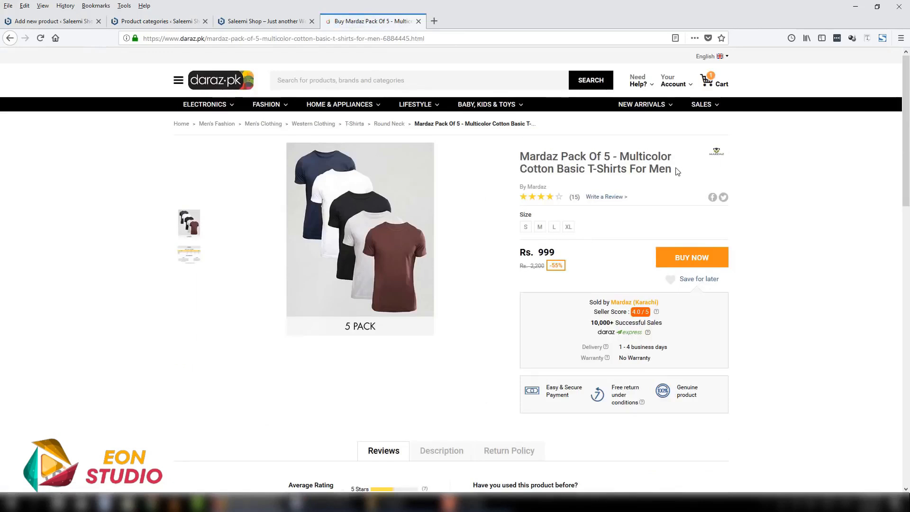
- Copy the daraz.pk product title into the new product's name and place the product form's tab beside the daraz.pk tab
{"action": "left_click_drag", "start_coordinate": [677, 172], "coordinate": [522, 159]}
{"action": "key", "text": "ctrl+c"}
{"action": "left_click", "coordinate": [158, 21]}
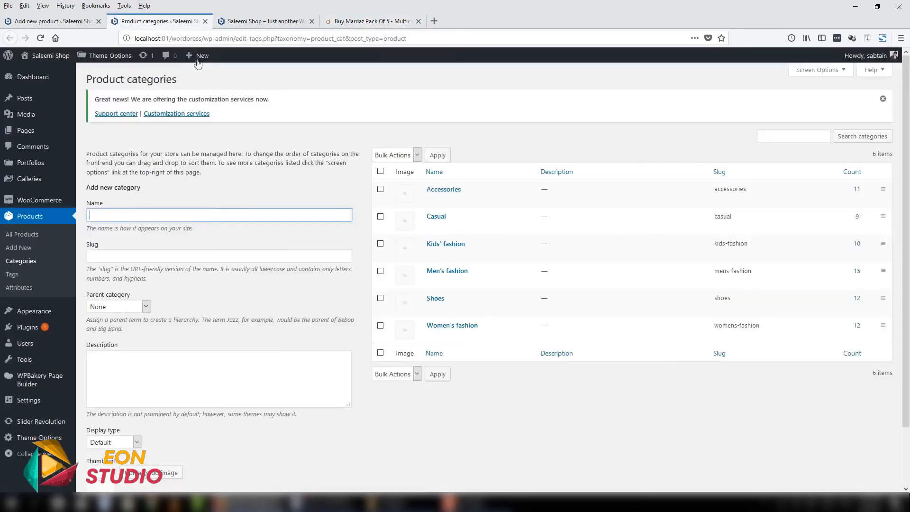
{"action": "left_click", "coordinate": [257, 20]}
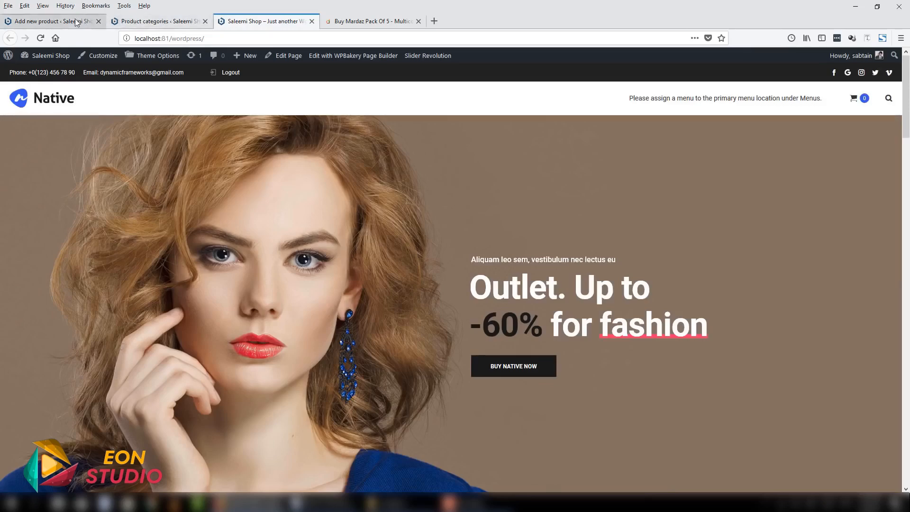
{"action": "left_click_drag", "start_coordinate": [76, 22], "coordinate": [289, 24]}
{"action": "left_click", "coordinate": [258, 144]}
{"action": "key", "text": "ctrl+v"}
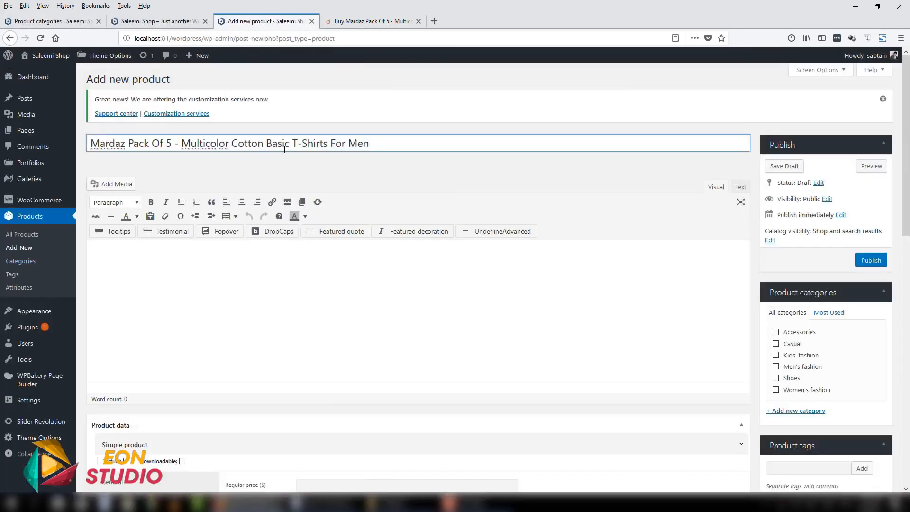
- Look over the daraz.pk product page's price, seller and delivery details, then return to the new product form
{"action": "left_click", "coordinate": [372, 21]}
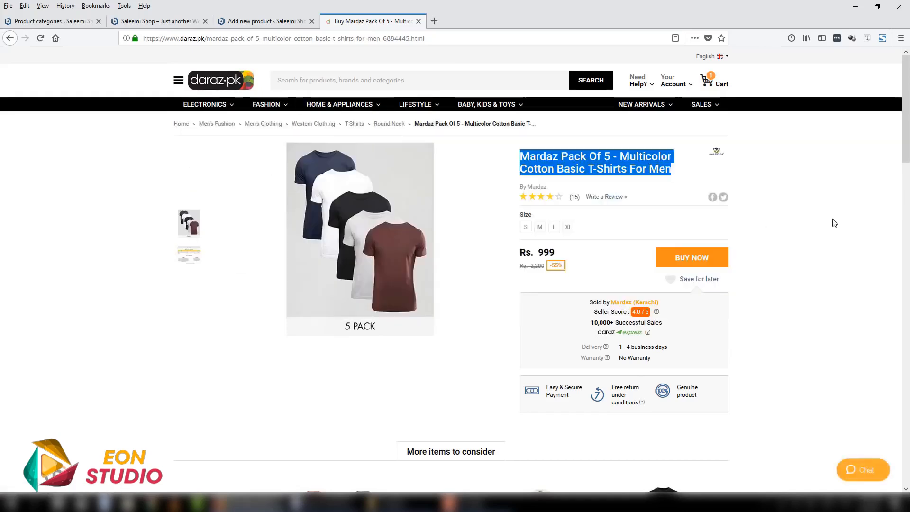
{"action": "scroll", "coordinate": [837, 222], "scroll_direction": "down", "scroll_amount": 3}
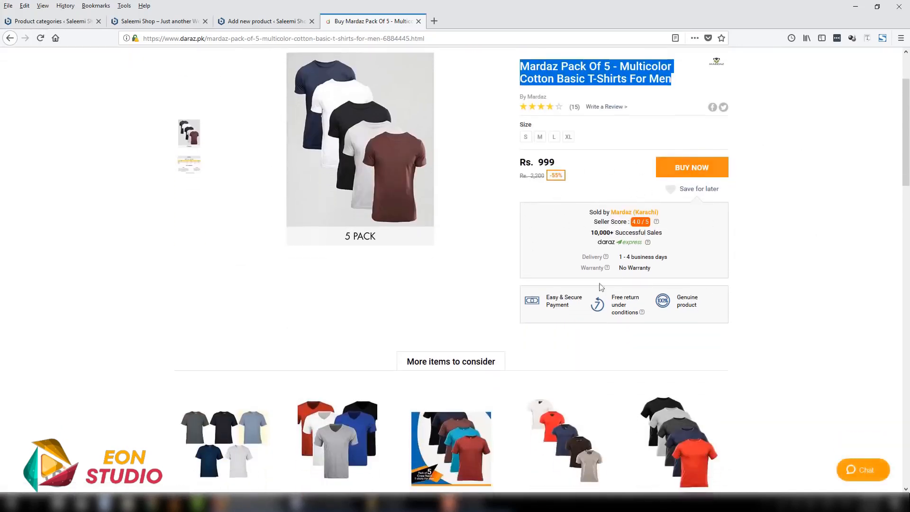
{"action": "left_click", "coordinate": [266, 21]}
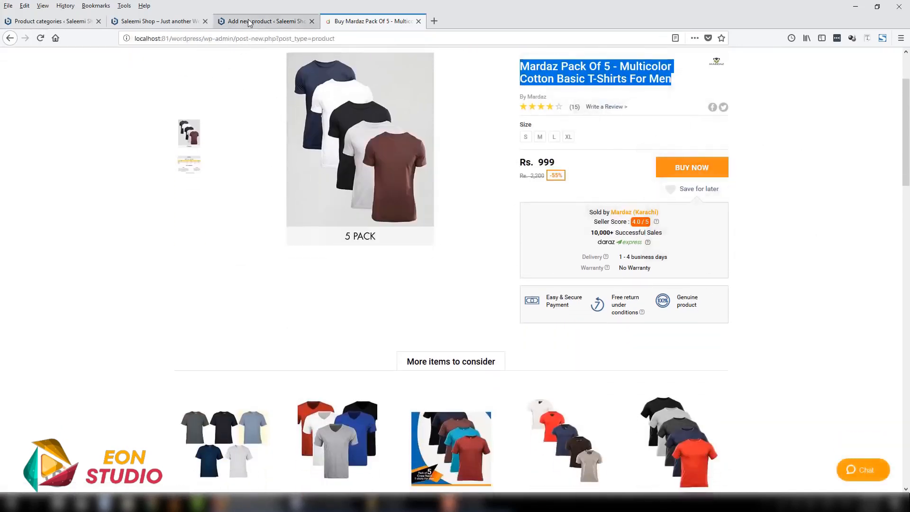
- Enter "This is short description." as the product short description and copy the sentence
{"action": "scroll", "coordinate": [374, 258], "scroll_direction": "down", "scroll_amount": 5}
{"action": "scroll", "coordinate": [366, 252], "scroll_direction": "down", "scroll_amount": 3}
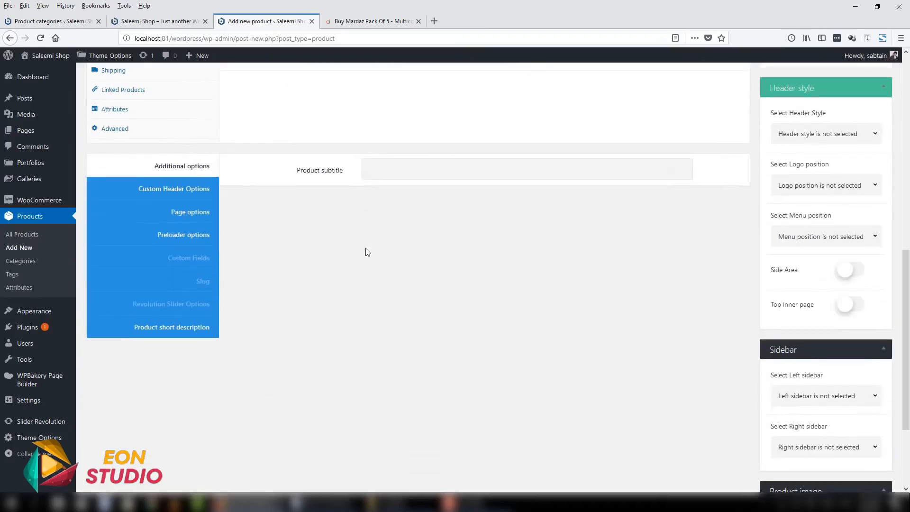
{"action": "left_click", "coordinate": [186, 331]}
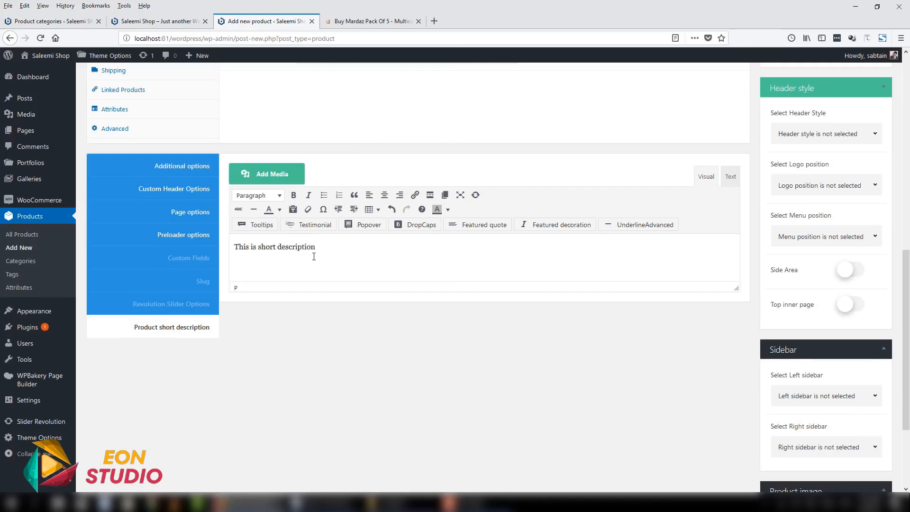
{"action": "key", "text": "ctrl+a"}
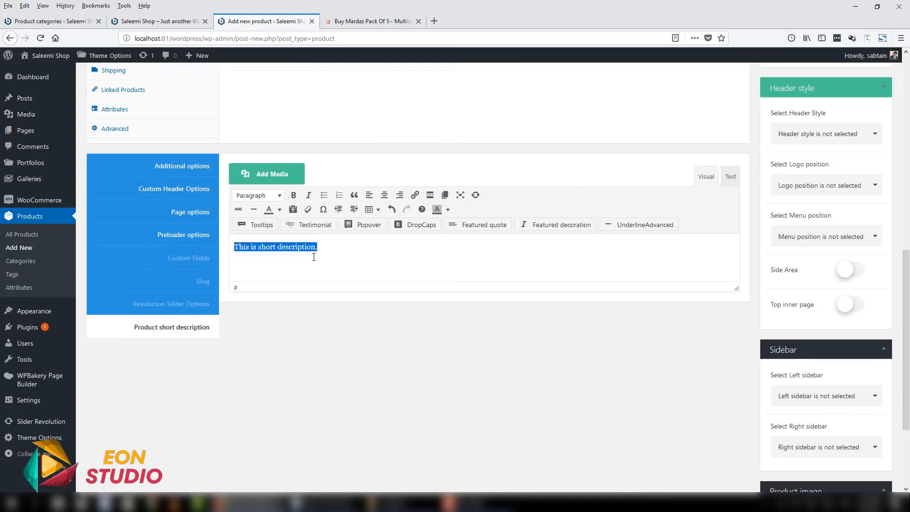
{"action": "type", "text": "This is short description."}
{"action": "type", "text": "This is short description."}
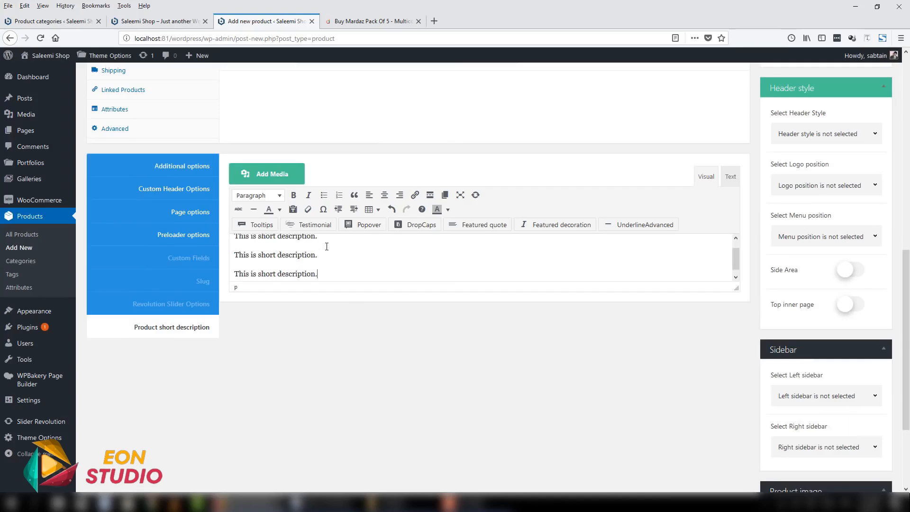
{"action": "key", "text": "ctrl+z"}
{"action": "key", "text": "ctrl+z"}
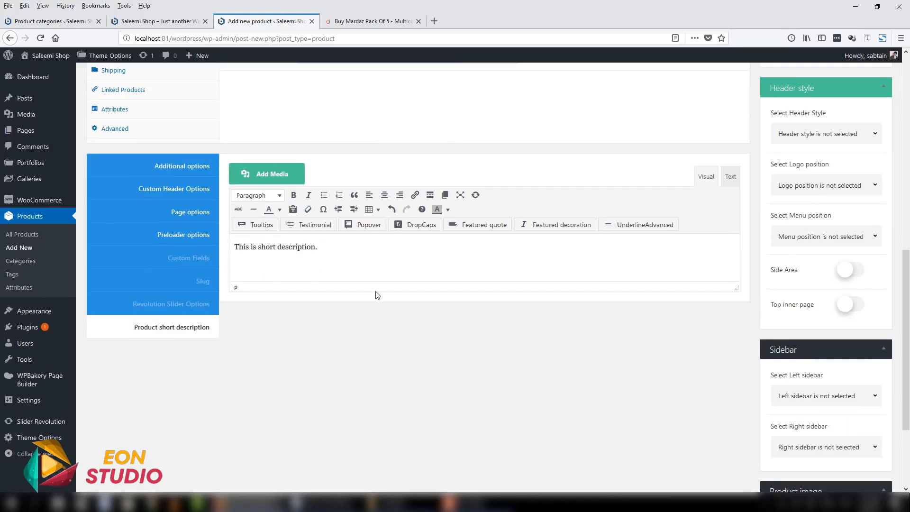
- Repeat the sentence "This is short description." twice more on the same line of the product short description
{"action": "type", "text": "This is short description."}
{"action": "key", "text": "Delete"}
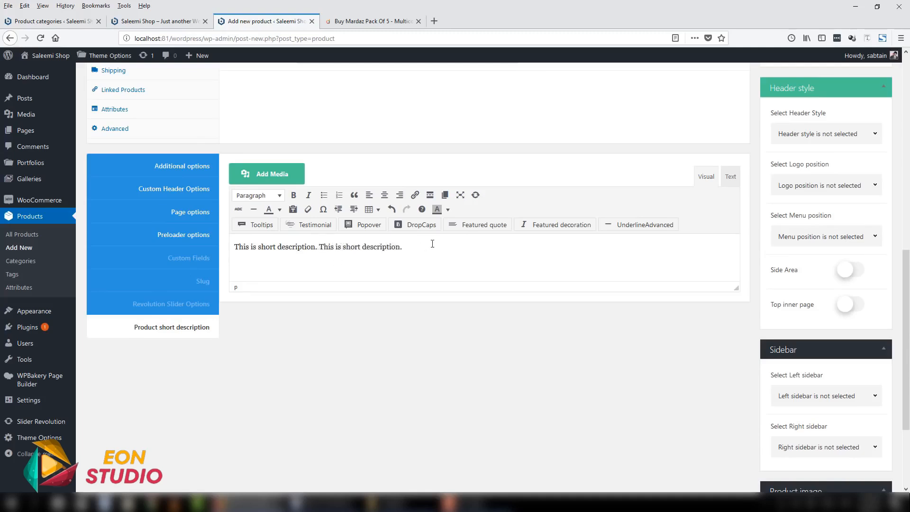
{"action": "type", "text": "This is short description."}
{"action": "left_click", "coordinate": [427, 247]}
{"action": "key", "text": "Delete"}
- Copy the whole three-sentence short description and append it repeatedly as continuous text in the plain-text editing mode
{"action": "key", "text": "ctrl+a"}
{"action": "left_click", "coordinate": [731, 176]}
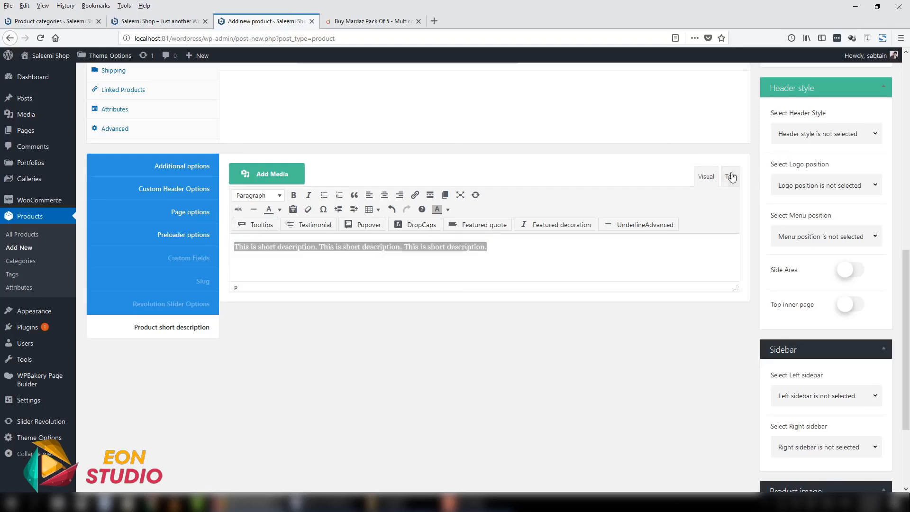
{"action": "key", "text": "ctrl+v"}
{"action": "key", "text": "ctrl+v"}
{"action": "key", "text": "ctrl+v"}
{"action": "key", "text": "ctrl+v"}
{"action": "key", "text": "ctrl+v"}
{"action": "key", "text": "ctrl+v"}
{"action": "key", "text": "ctrl+v"}
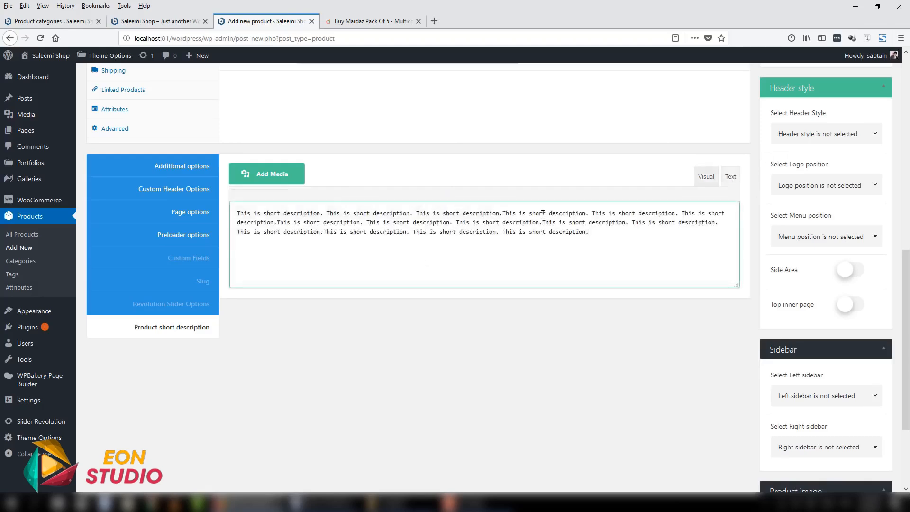
- Italicize the entire product short description in the visual editing mode and adjust the height of its editing area
{"action": "left_click", "coordinate": [706, 177]}
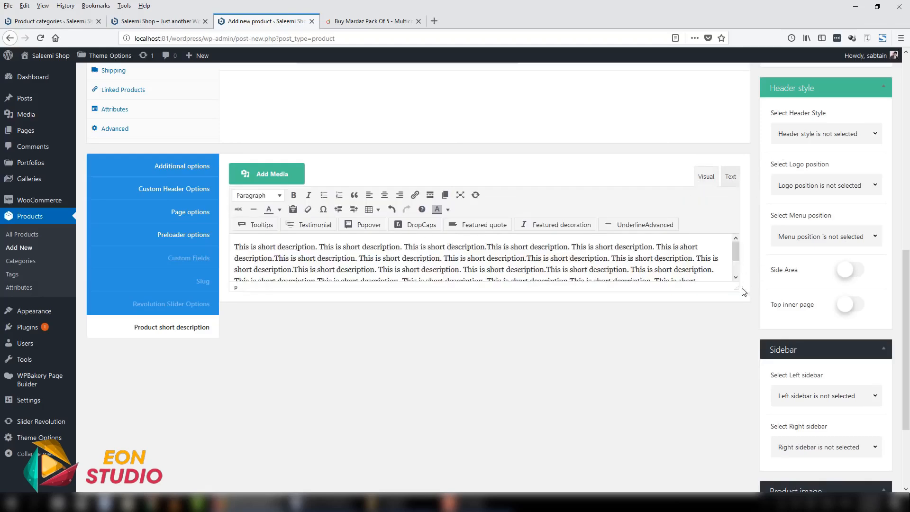
{"action": "left_click_drag", "start_coordinate": [736, 289], "coordinate": [736, 412]}
{"action": "left_click_drag", "start_coordinate": [266, 293], "coordinate": [234, 246]}
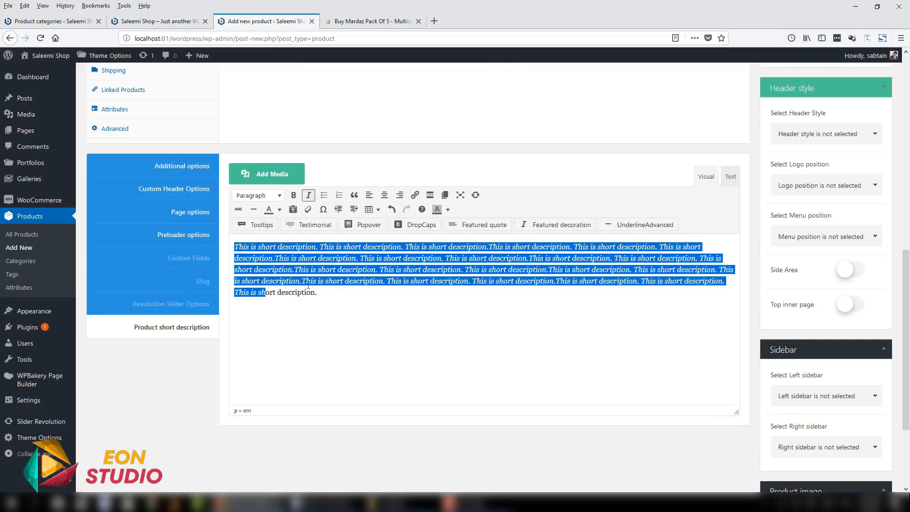
{"action": "key", "text": "ctrl+a"}
{"action": "left_click", "coordinate": [308, 198]}
{"action": "left_click", "coordinate": [566, 313]}
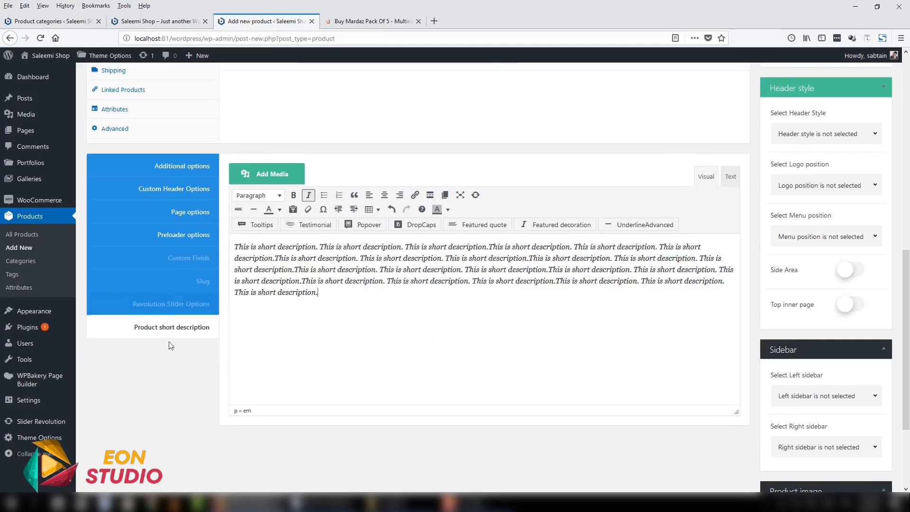
{"action": "left_click_drag", "start_coordinate": [738, 411], "coordinate": [737, 337]}
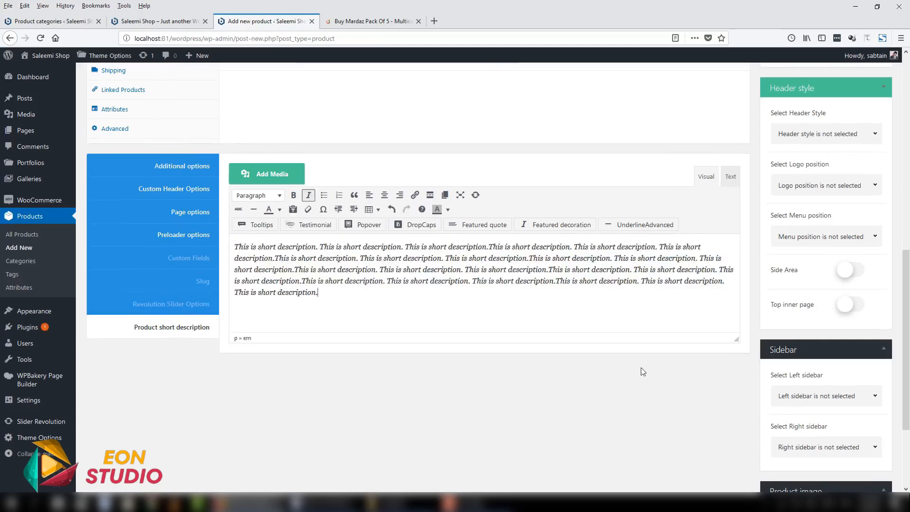
- Copy "Pack Of 5 - Multicolor Cotton Basic T-Shirts For Men" from the daraz.pk product description into the new product's main description
{"action": "scroll", "coordinate": [642, 370], "scroll_direction": "up", "scroll_amount": 15}
{"action": "left_click", "coordinate": [372, 21]}
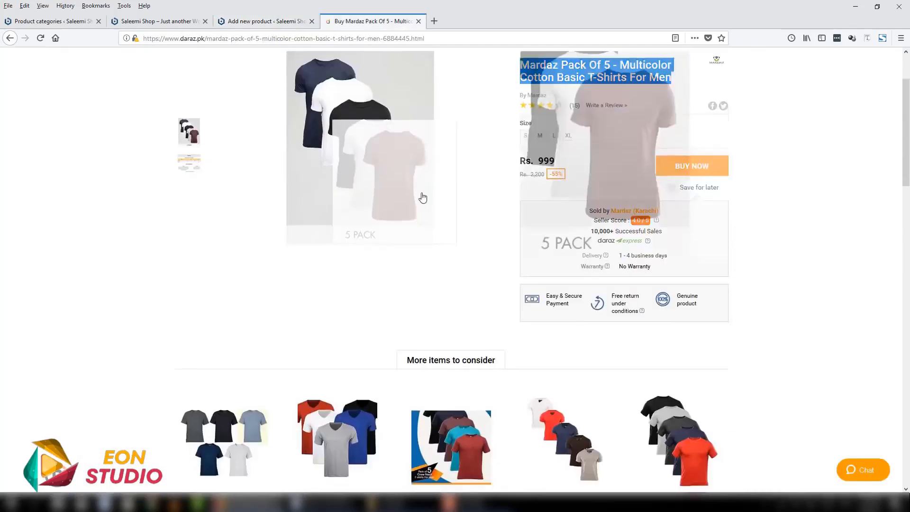
{"action": "scroll", "coordinate": [421, 199], "scroll_direction": "down", "scroll_amount": 10}
{"action": "left_click", "coordinate": [441, 165]}
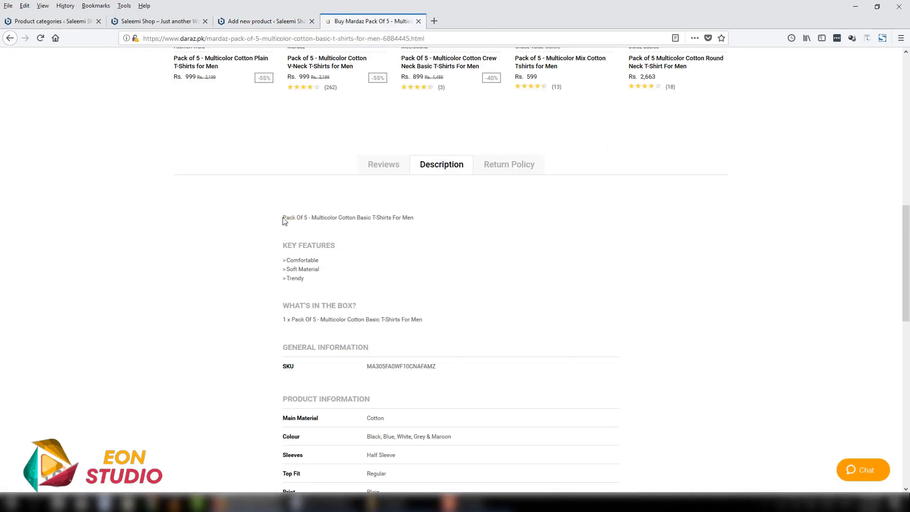
{"action": "left_click_drag", "start_coordinate": [284, 220], "coordinate": [411, 215]}
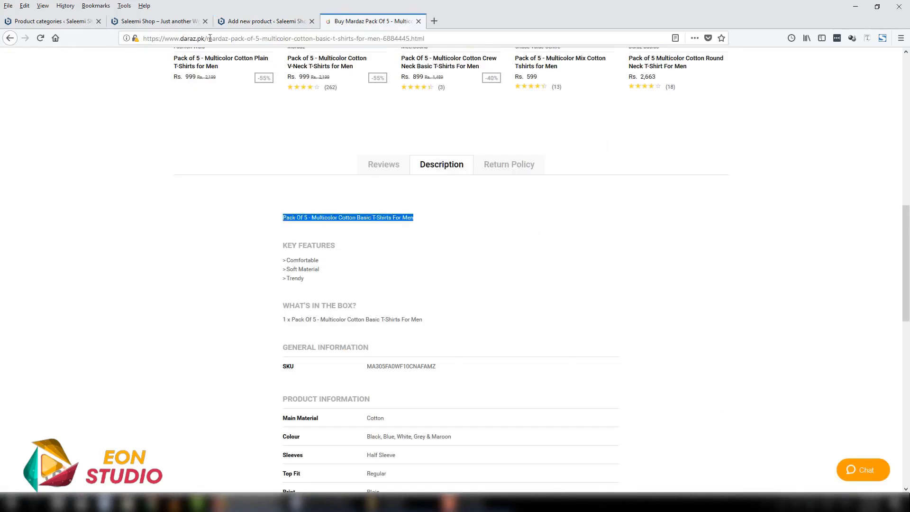
{"action": "left_click", "coordinate": [263, 21]}
{"action": "left_click", "coordinate": [268, 272]}
{"action": "type", "text": "Pack Of 5 - Multicolor Cotton Basic T-Shirts For Men"}
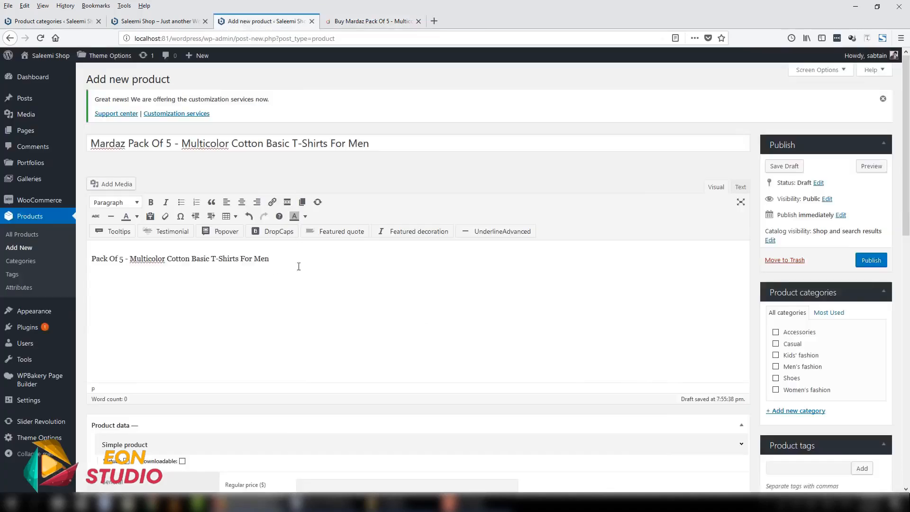
- Repeat the copied product line many times as continuous text in the main description's plain-text editing mode
{"action": "left_click", "coordinate": [283, 223]}
{"action": "key", "text": "ctrl+v"}
{"action": "key", "text": "ctrl+v"}
{"action": "key", "text": "ctrl+v"}
{"action": "key", "text": "ctrl+v"}
{"action": "key", "text": "ctrl+v"}
{"action": "key", "text": "ctrl+v"}
{"action": "key", "text": "ctrl+v"}
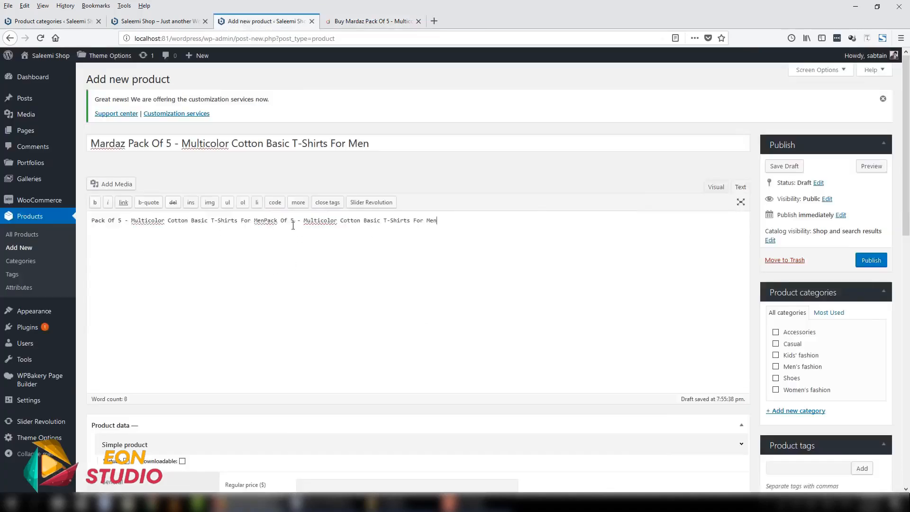
{"action": "key", "text": "ctrl+v"}
{"action": "key", "text": "ctrl+v"}
{"action": "key", "text": "ctrl+v"}
{"action": "key", "text": "ctrl+v"}
{"action": "key", "text": "ctrl+v"}
{"action": "key", "text": "ctrl+v"}
{"action": "key", "text": "ctrl+v"}
{"action": "key", "text": "ctrl+v"}
{"action": "key", "text": "ctrl+v"}
{"action": "key", "text": "ctrl+v"}
{"action": "key", "text": "ctrl+v"}
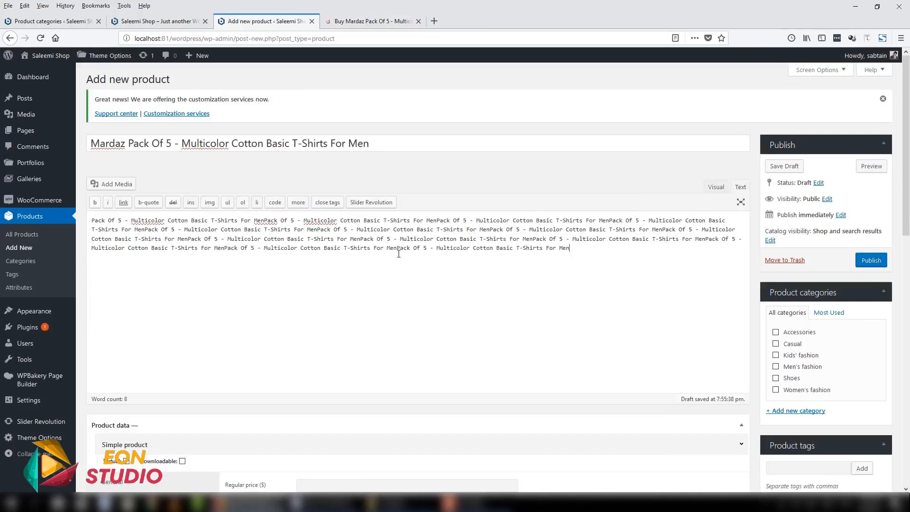
{"action": "key", "text": "ctrl+v"}
{"action": "key", "text": "ctrl+v"}
{"action": "key", "text": "ctrl+v"}
{"action": "key", "text": "ctrl+v"}
{"action": "key", "text": "ctrl+v"}
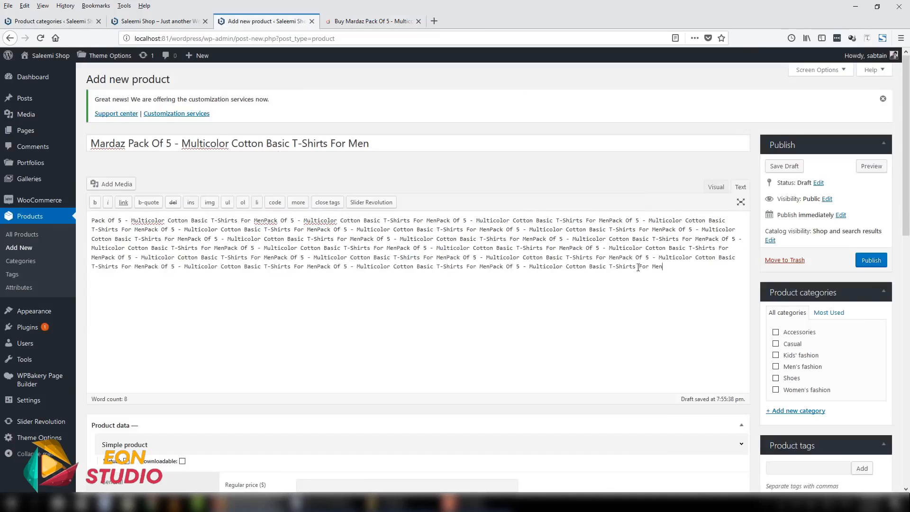
- Italicize the whole main product description in the visual editing mode
{"action": "left_click", "coordinate": [713, 186]}
{"action": "key", "text": "ctrl+a"}
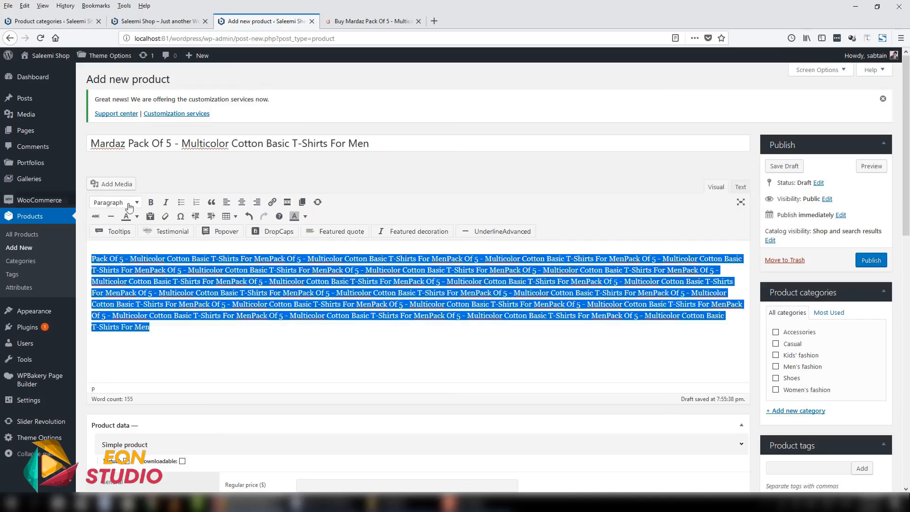
{"action": "left_click", "coordinate": [166, 203]}
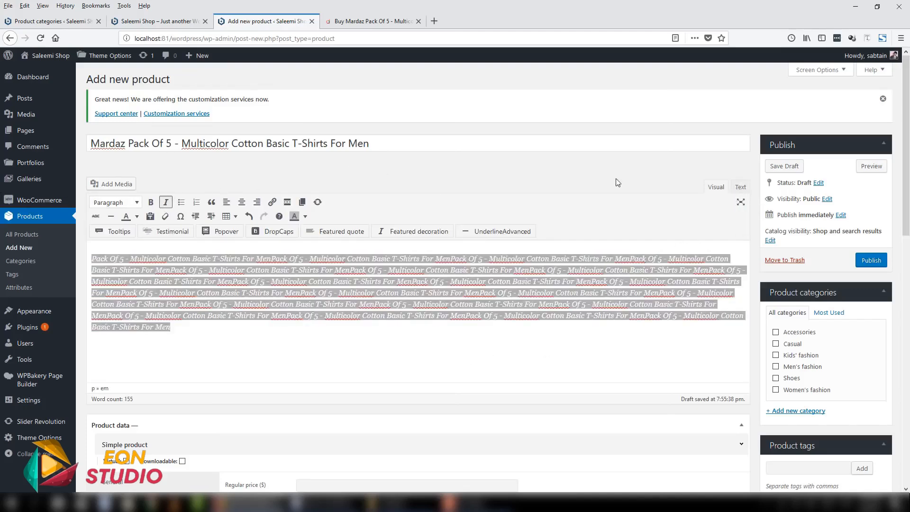
- Assign the product to the Men's fashion category and add the product tag "t-shirts"
{"action": "scroll", "coordinate": [647, 188], "scroll_direction": "down", "scroll_amount": 4}
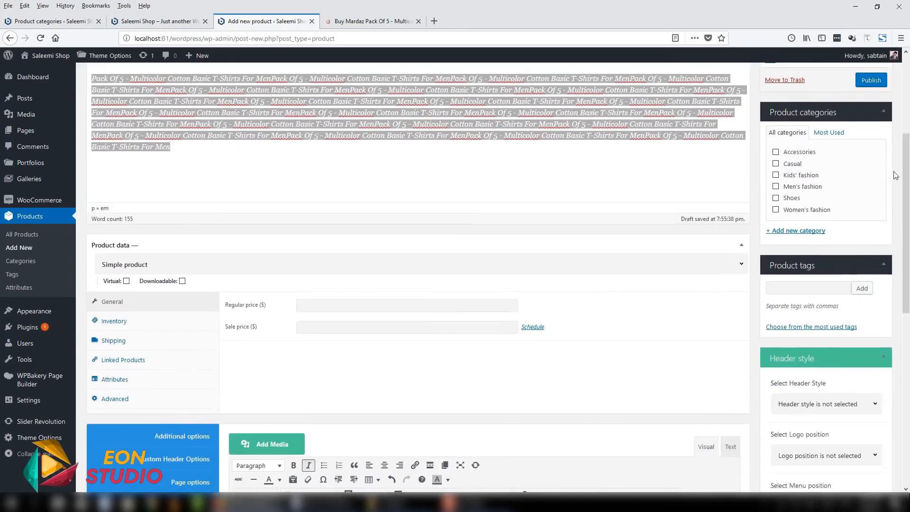
{"action": "scroll", "coordinate": [895, 176], "scroll_direction": "up", "scroll_amount": 3}
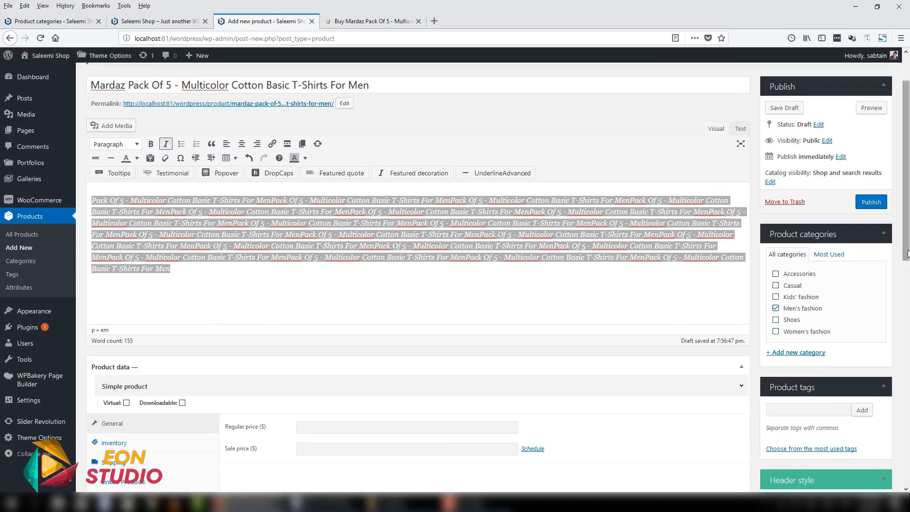
{"action": "scroll", "coordinate": [909, 263], "scroll_direction": "down", "scroll_amount": 3}
{"action": "left_click", "coordinate": [799, 322]}
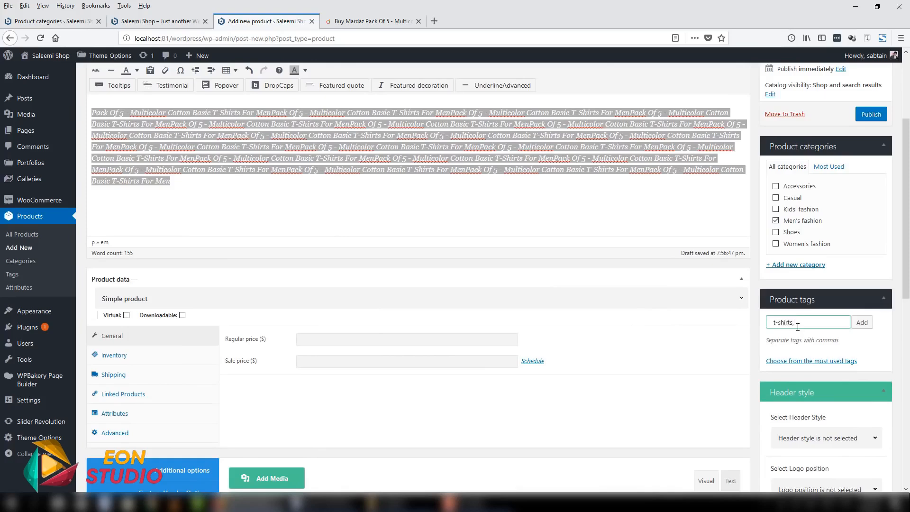
{"action": "left_click", "coordinate": [862, 323]}
- Collapse the Header style and Sidebar sections of the new product form
{"action": "scroll", "coordinate": [869, 334], "scroll_direction": "down", "scroll_amount": 3}
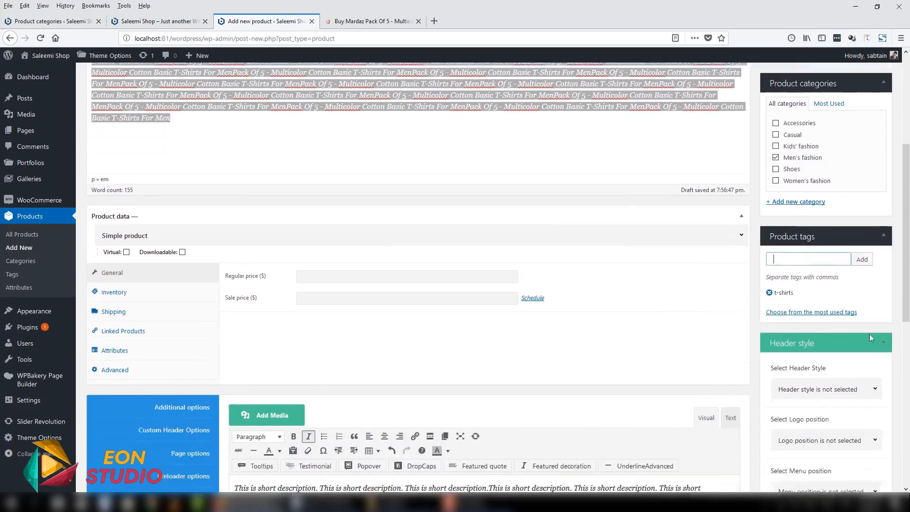
{"action": "left_click", "coordinate": [885, 317]}
{"action": "scroll", "coordinate": [885, 317], "scroll_direction": "down", "scroll_amount": 3}
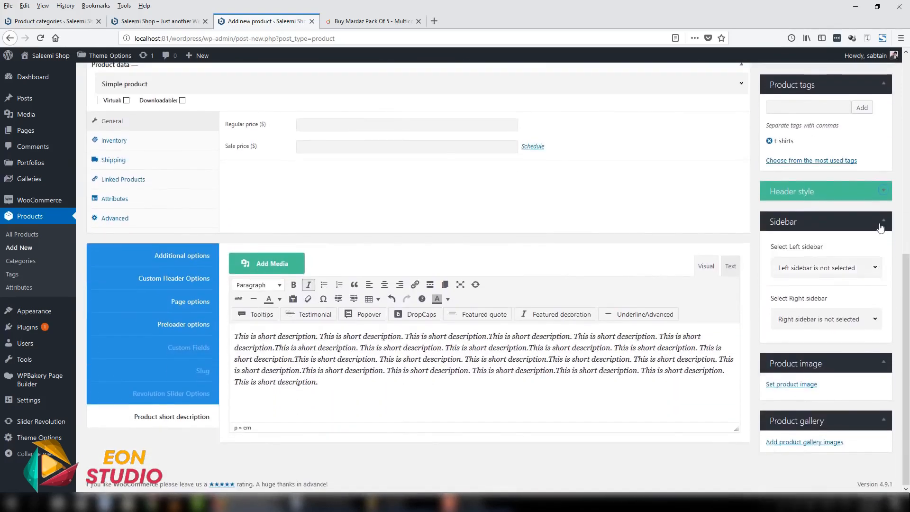
{"action": "left_click", "coordinate": [880, 227]}
{"action": "left_click", "coordinate": [884, 239]}
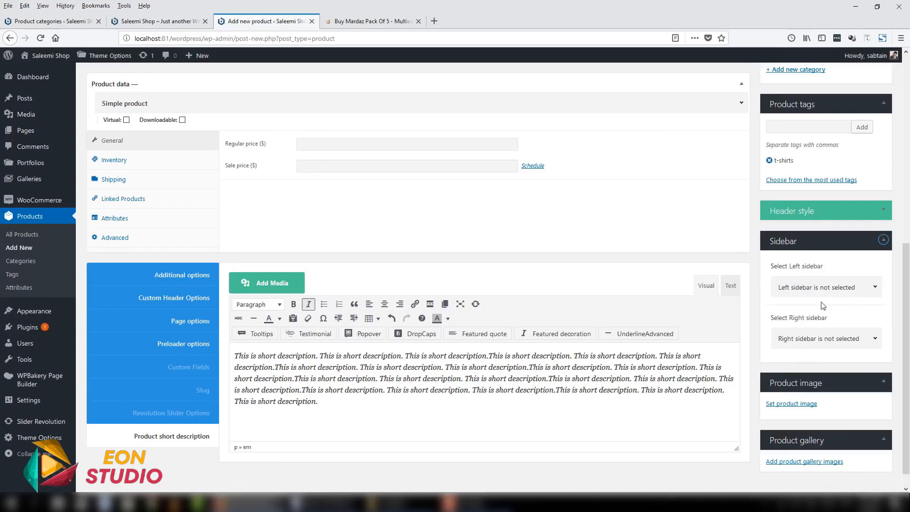
{"action": "left_click", "coordinate": [884, 240]}
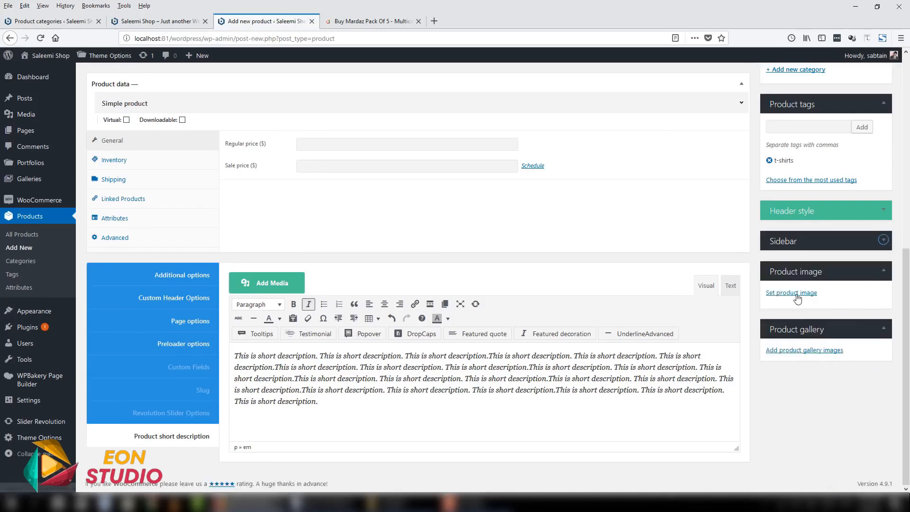
- Save the enlarged five-pack T-shirt picture from the daraz.pk product page to the Desktop under the file name 1
{"action": "left_click", "coordinate": [347, 21]}
{"action": "scroll", "coordinate": [346, 237], "scroll_direction": "up", "scroll_amount": 10}
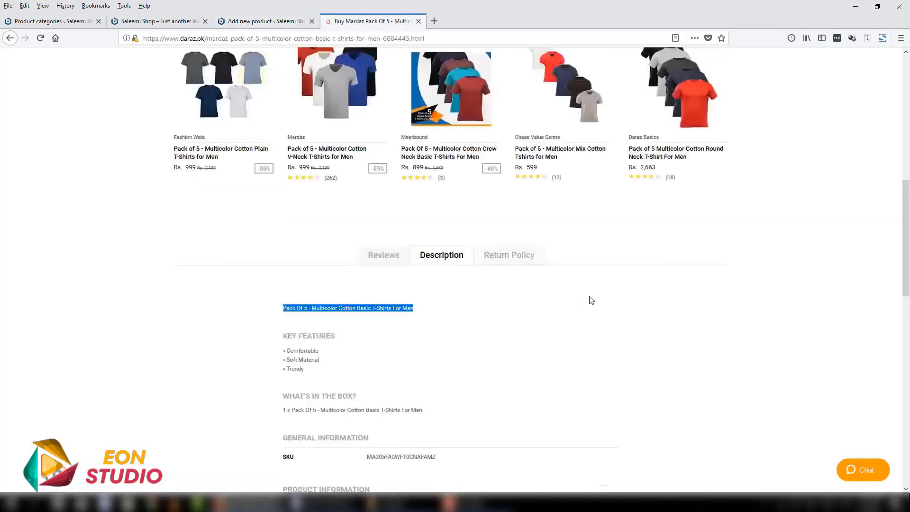
{"action": "right_click", "coordinate": [365, 192]}
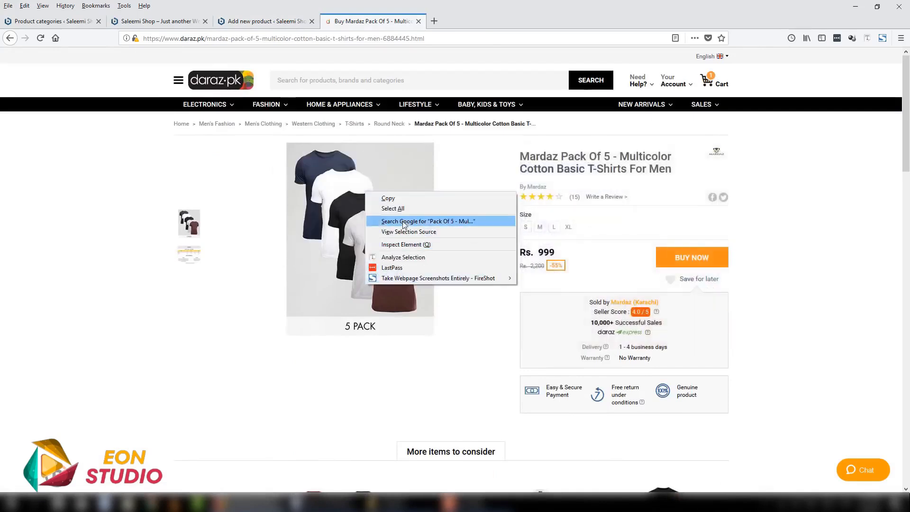
{"action": "left_click", "coordinate": [320, 271]}
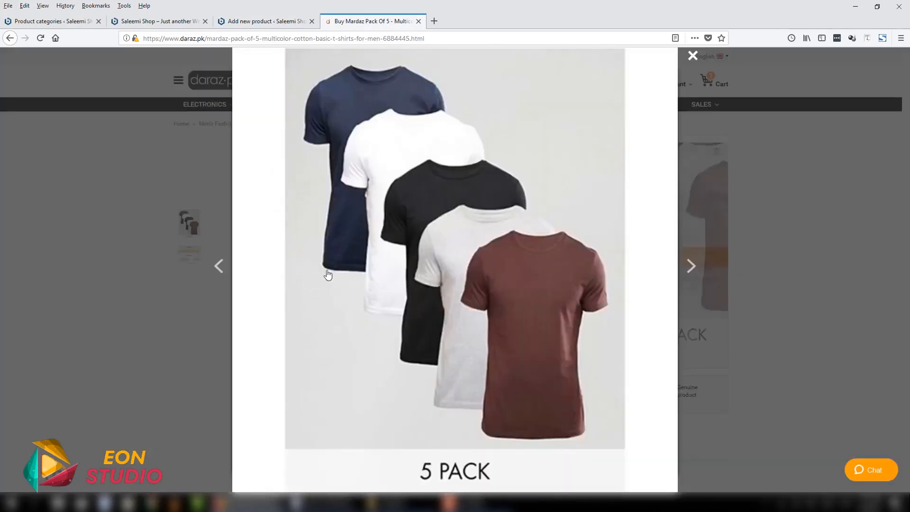
{"action": "right_click", "coordinate": [416, 206]}
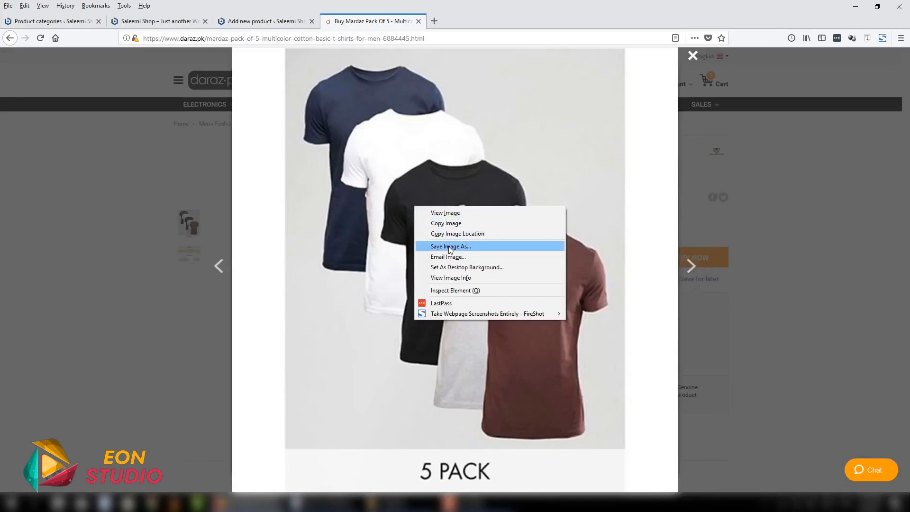
{"action": "left_click", "coordinate": [450, 246]}
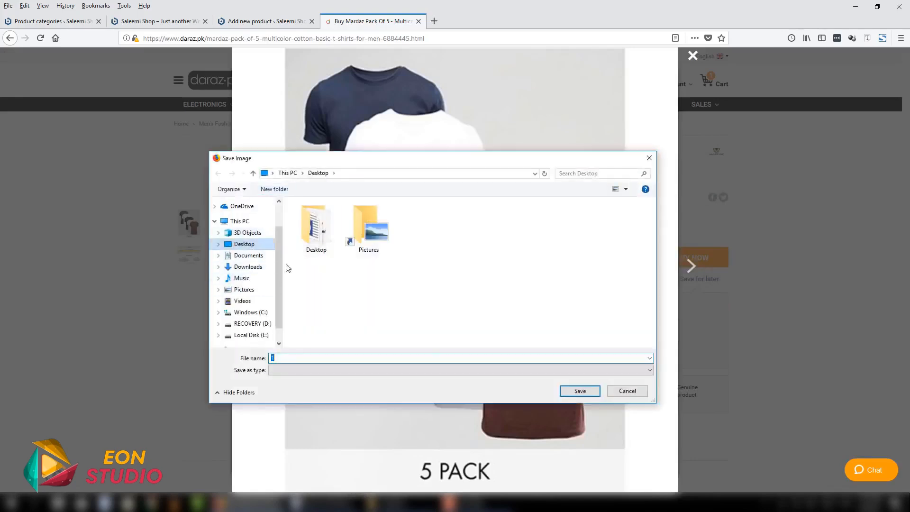
{"action": "left_click", "coordinate": [578, 394]}
{"action": "left_click", "coordinate": [218, 74]}
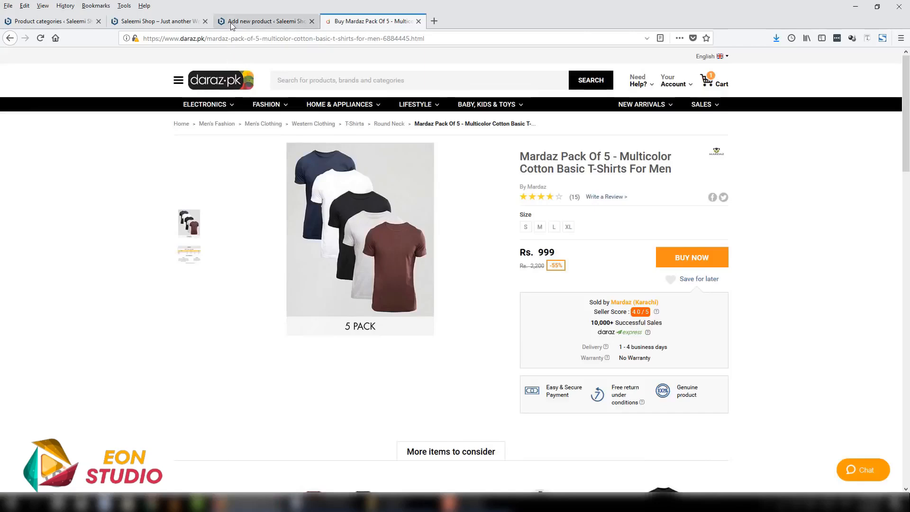
- Upload 1.jpg from the Desktop in the new product form and set it as the product image
{"action": "left_click", "coordinate": [234, 22]}
{"action": "left_click", "coordinate": [810, 295]}
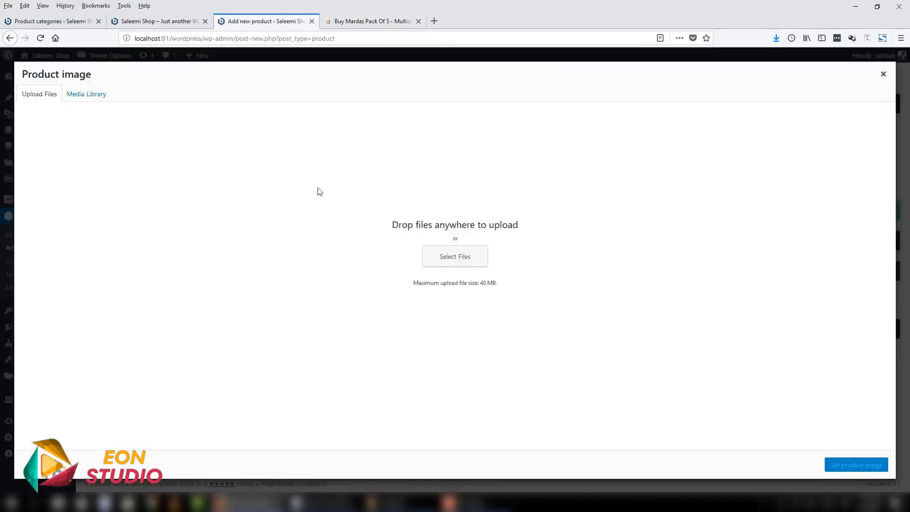
{"action": "left_click", "coordinate": [448, 261]}
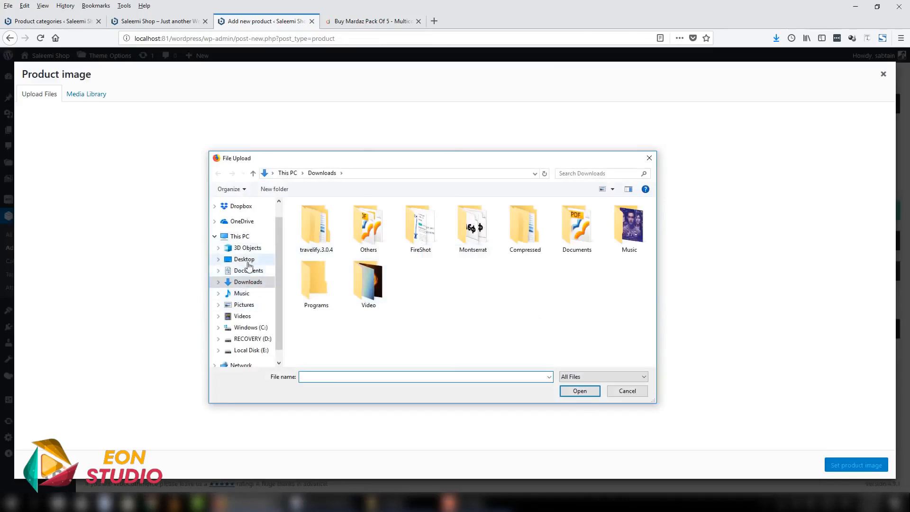
{"action": "left_click", "coordinate": [244, 259]}
{"action": "left_click", "coordinate": [377, 243]}
{"action": "double_click", "coordinate": [376, 243]}
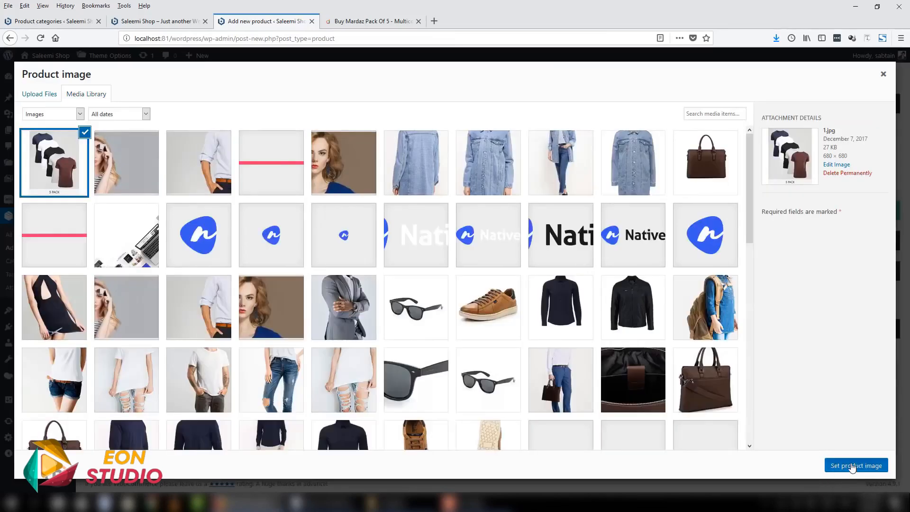
{"action": "left_click", "coordinate": [853, 467]}
- View the enlarged size guide picture on the daraz.pk product page, then return to the new product form
{"action": "scroll", "coordinate": [801, 379], "scroll_direction": "down", "scroll_amount": 1}
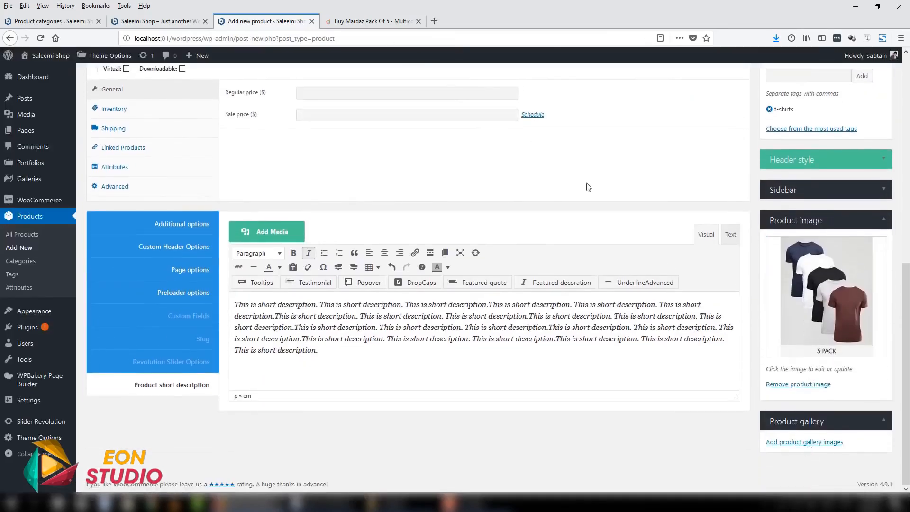
{"action": "left_click", "coordinate": [374, 21]}
{"action": "left_click", "coordinate": [187, 252]}
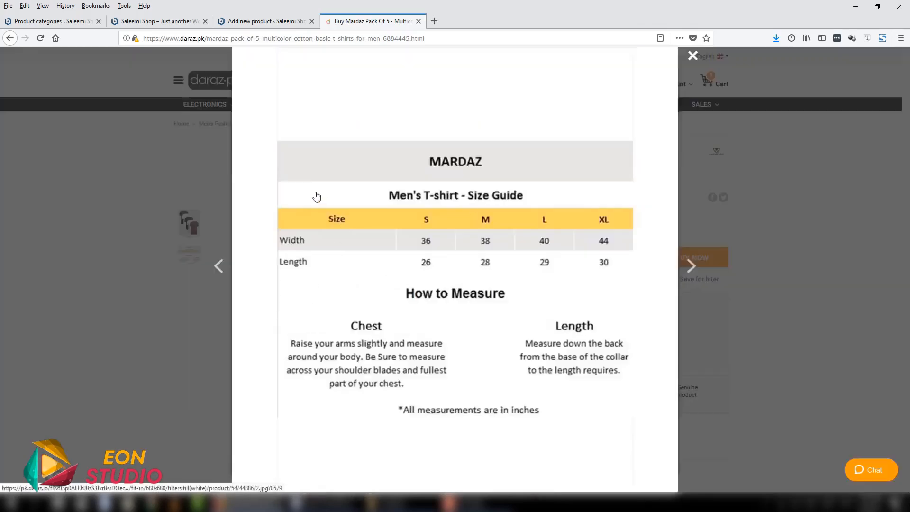
{"action": "left_click", "coordinate": [27, 279]}
{"action": "left_click", "coordinate": [281, 21]}
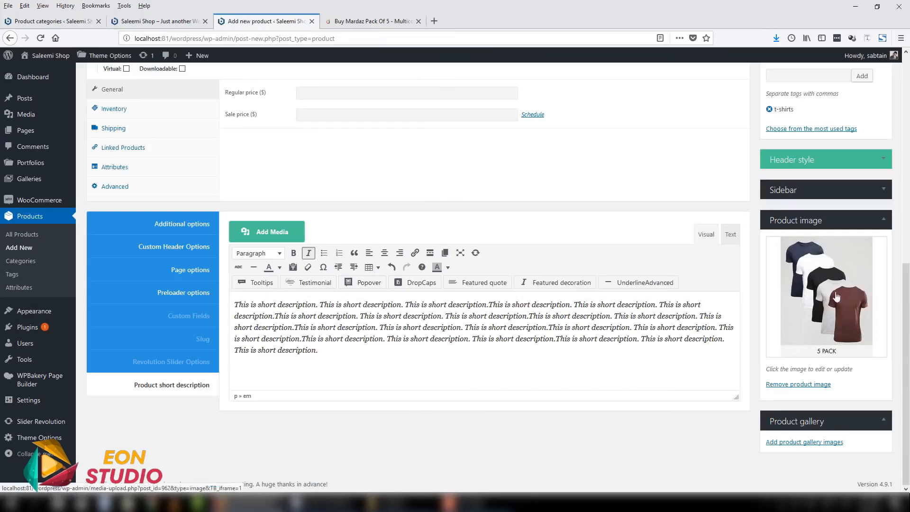
- Add slider-2.jpg and man-fashion.jpg from the Media Library to the product gallery
{"action": "left_click", "coordinate": [810, 446]}
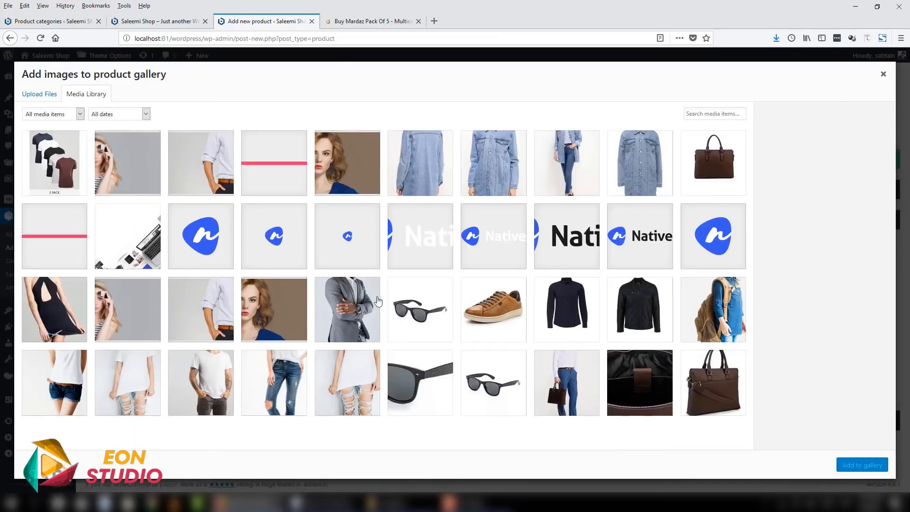
{"action": "left_click", "coordinate": [191, 166]}
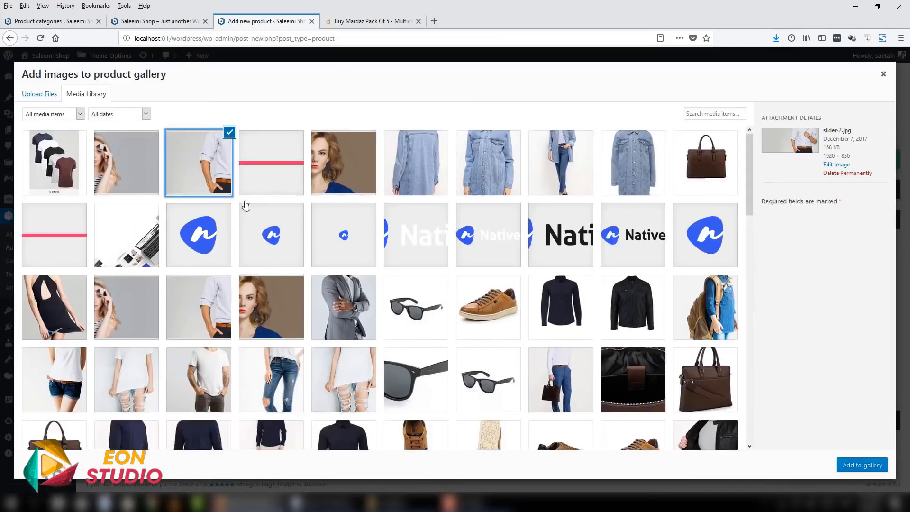
{"action": "left_click", "coordinate": [342, 317]}
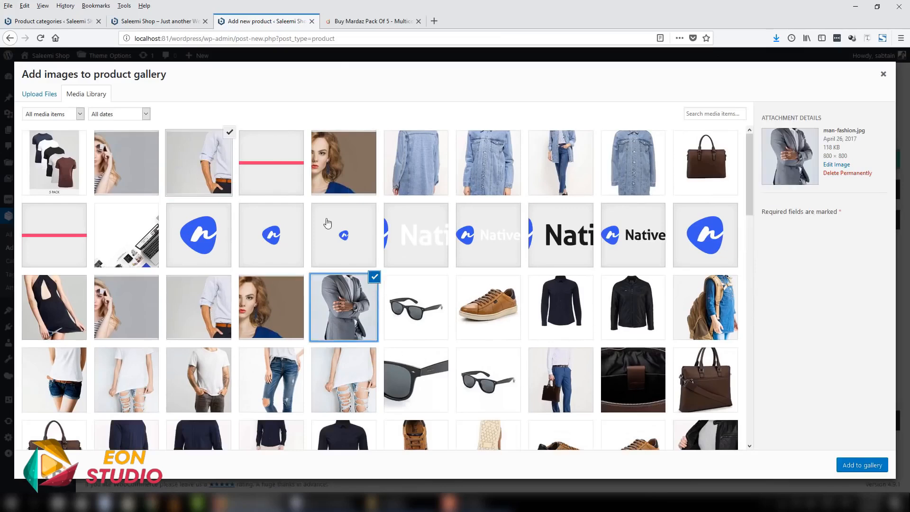
{"action": "left_click", "coordinate": [847, 466]}
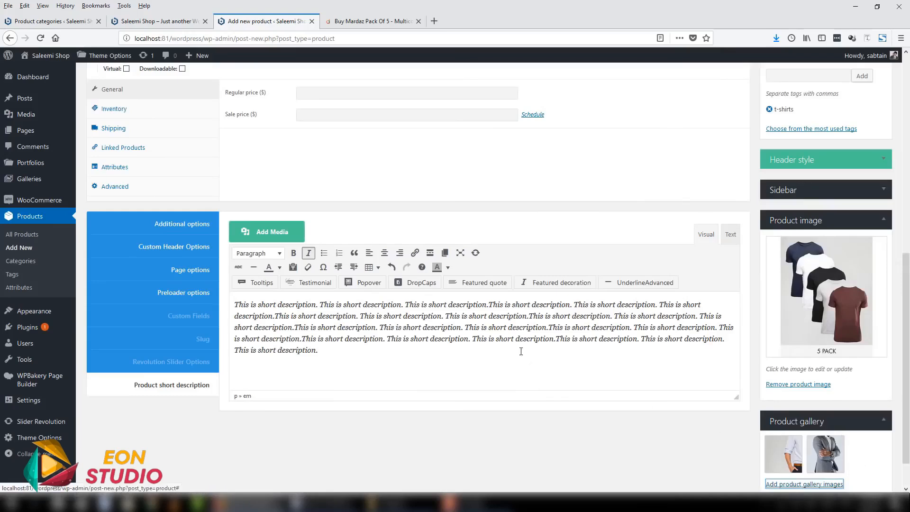
- Publish the T-shirt product and open its permalink page in a new browser tab
{"action": "scroll", "coordinate": [839, 441], "scroll_direction": "down", "scroll_amount": 1}
{"action": "scroll", "coordinate": [741, 426], "scroll_direction": "up", "scroll_amount": 8}
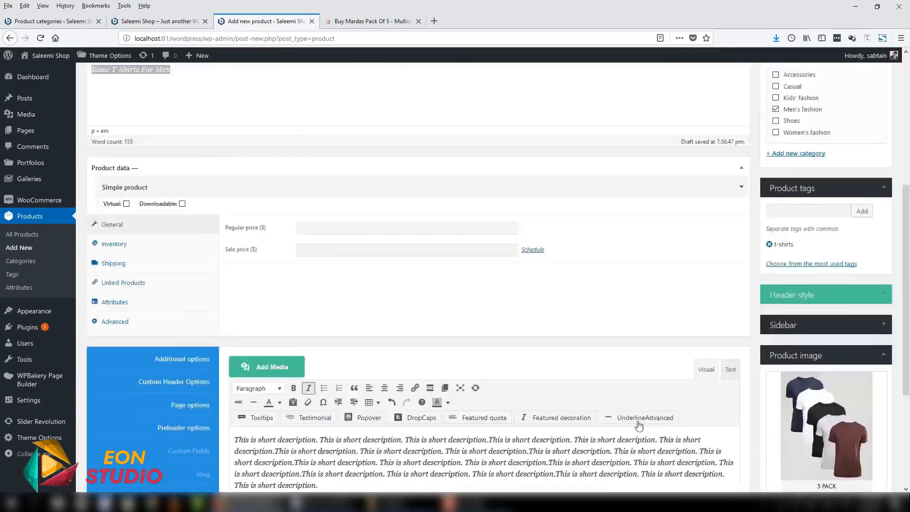
{"action": "scroll", "coordinate": [783, 239], "scroll_direction": "up", "scroll_amount": 2}
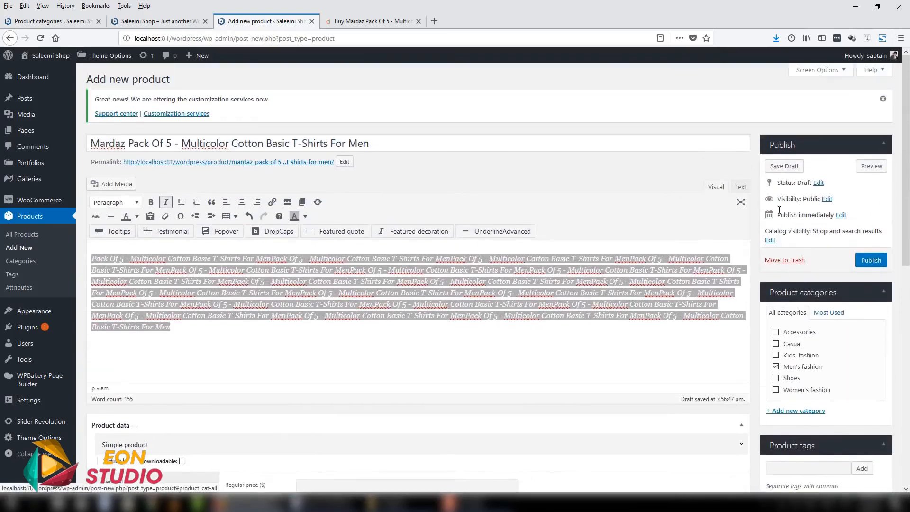
{"action": "left_click", "coordinate": [872, 261]}
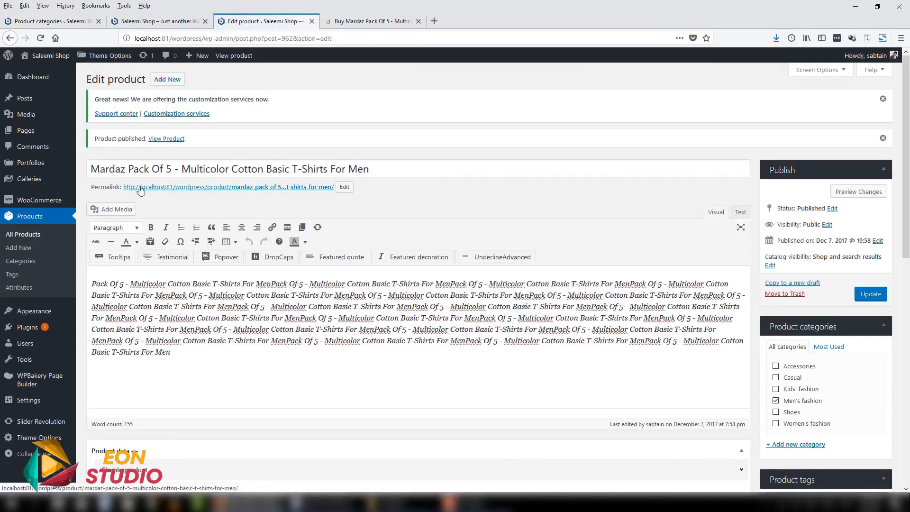
{"action": "right_click", "coordinate": [178, 189]}
{"action": "left_click", "coordinate": [204, 191]}
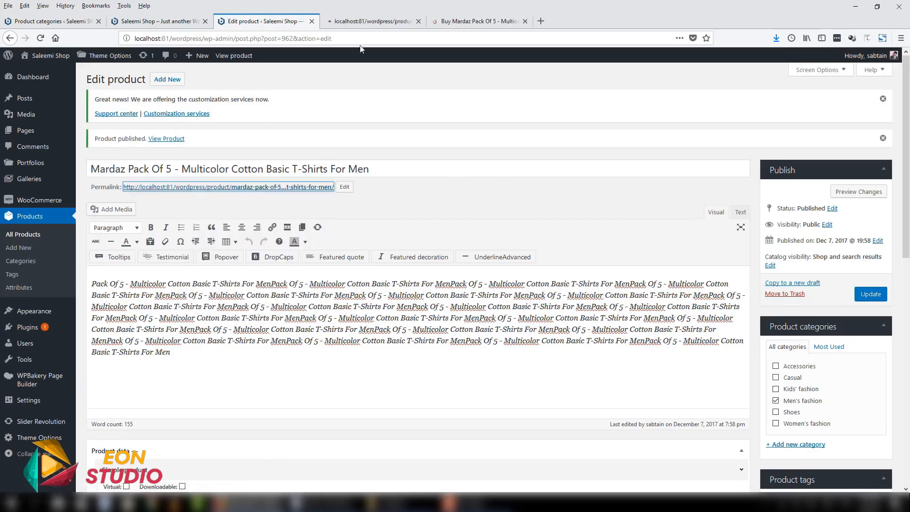
{"action": "left_click", "coordinate": [349, 20]}
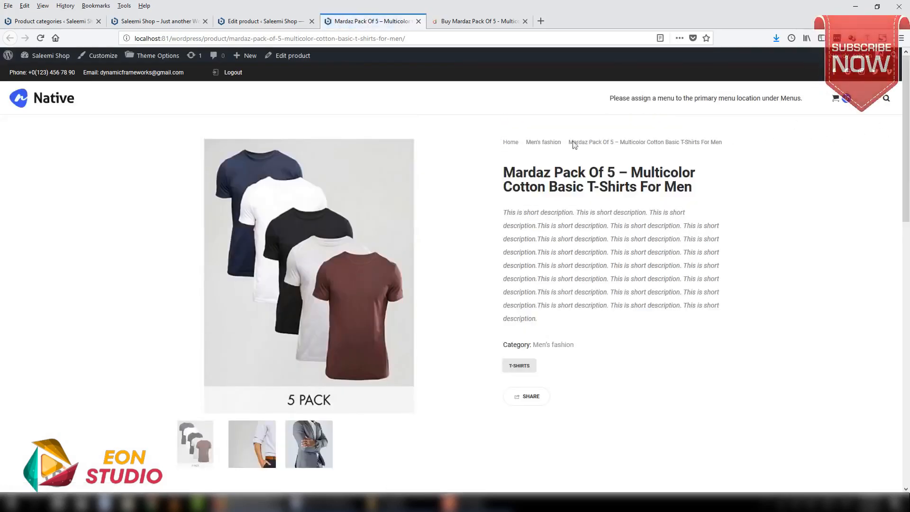
- Examine the published product page: breadcrumb, title, short description, gallery thumbnails, description, reviews and related products
{"action": "left_click_drag", "start_coordinate": [710, 143], "coordinate": [790, 152]}
{"action": "left_click", "coordinate": [789, 151]}
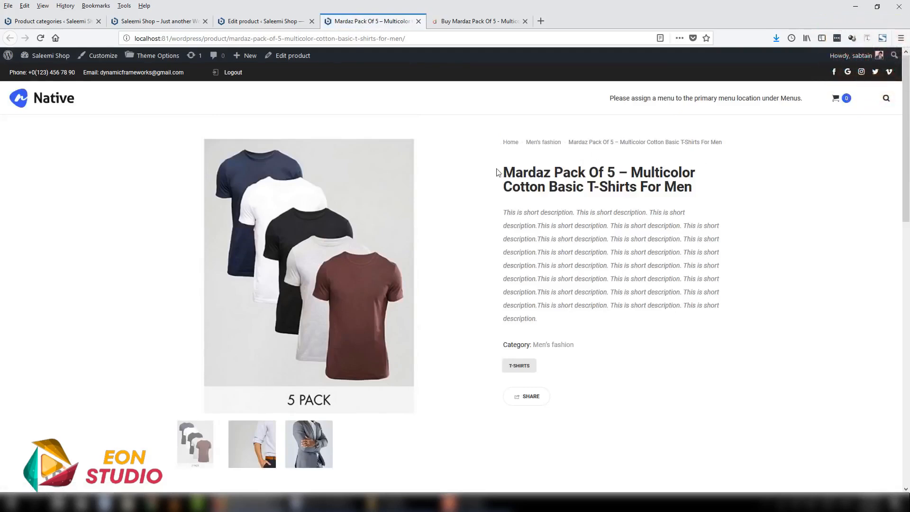
{"action": "left_click_drag", "start_coordinate": [497, 172], "coordinate": [719, 262]}
{"action": "left_click_drag", "start_coordinate": [537, 319], "coordinate": [505, 213]}
{"action": "left_click", "coordinate": [537, 351]}
{"action": "scroll", "coordinate": [242, 227], "scroll_direction": "down", "scroll_amount": 3}
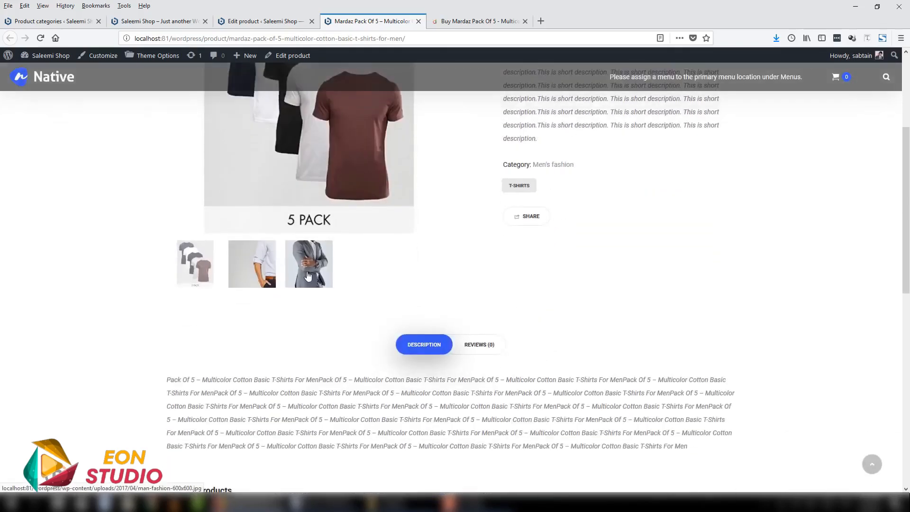
{"action": "scroll", "coordinate": [308, 275], "scroll_direction": "down", "scroll_amount": 3}
{"action": "left_click", "coordinate": [489, 165]}
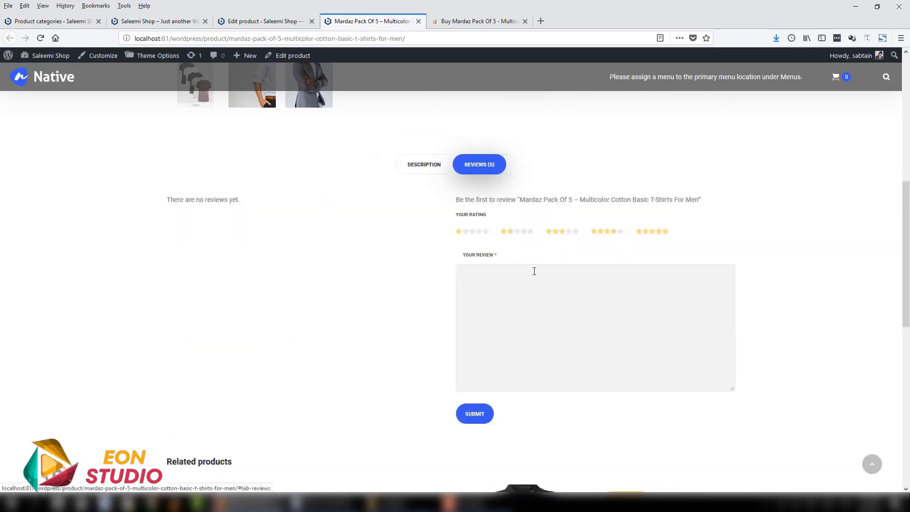
{"action": "left_click", "coordinate": [423, 166]}
{"action": "scroll", "coordinate": [292, 256], "scroll_direction": "down", "scroll_amount": 5}
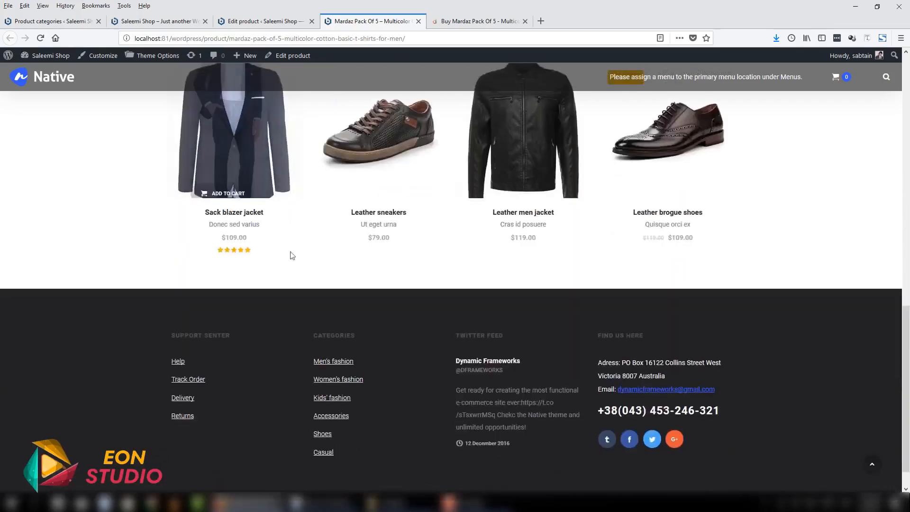
{"action": "scroll", "coordinate": [292, 256], "scroll_direction": "up", "scroll_amount": 4}
- Compare the reviews and description sections of the daraz.pk product page with the shop's own published product page
{"action": "key", "text": "ctrl+Tab"}
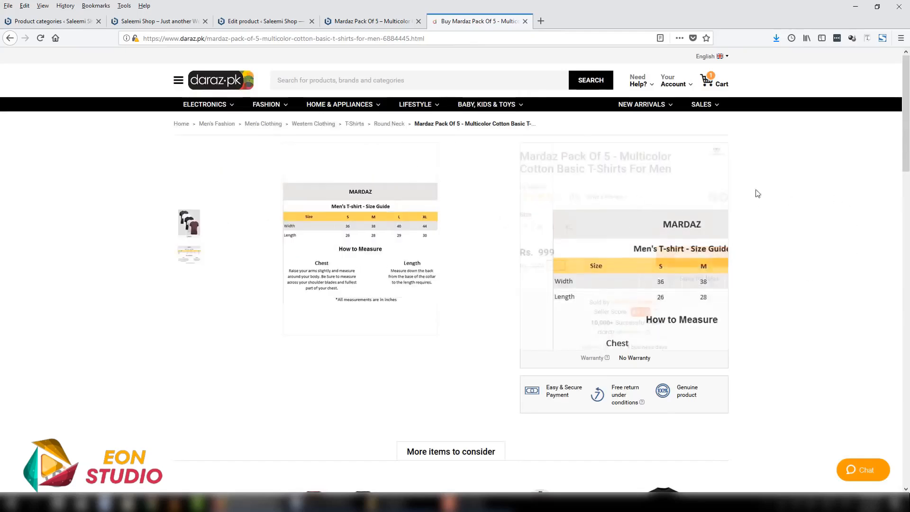
{"action": "scroll", "coordinate": [788, 315], "scroll_direction": "down", "scroll_amount": 5}
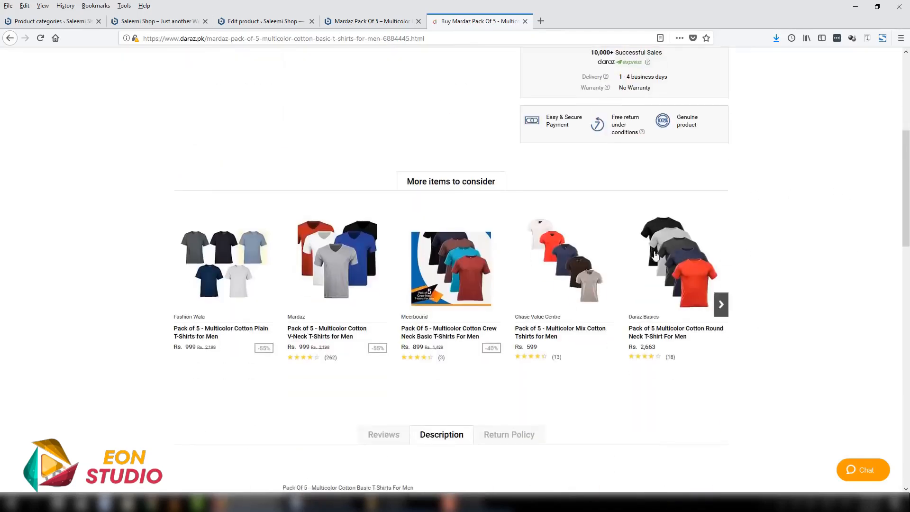
{"action": "scroll", "coordinate": [508, 286], "scroll_direction": "down", "scroll_amount": 3}
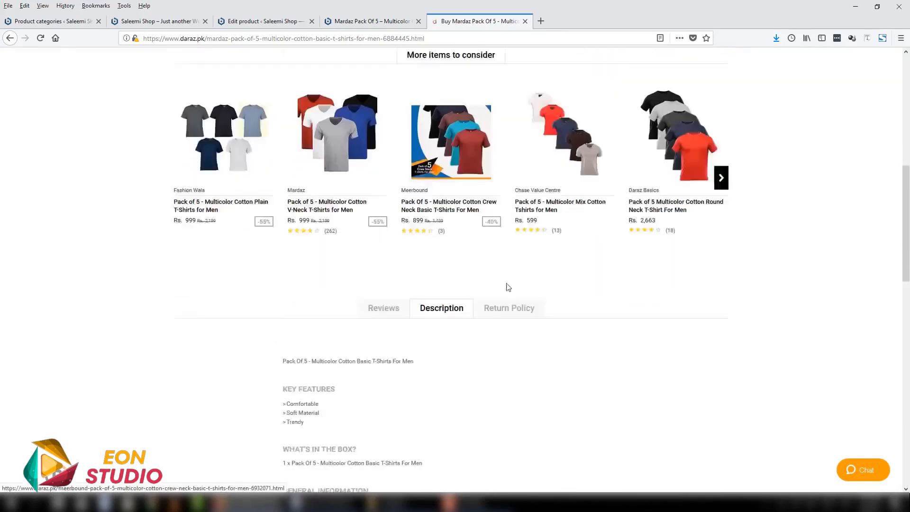
{"action": "scroll", "coordinate": [509, 287], "scroll_direction": "down", "scroll_amount": 3}
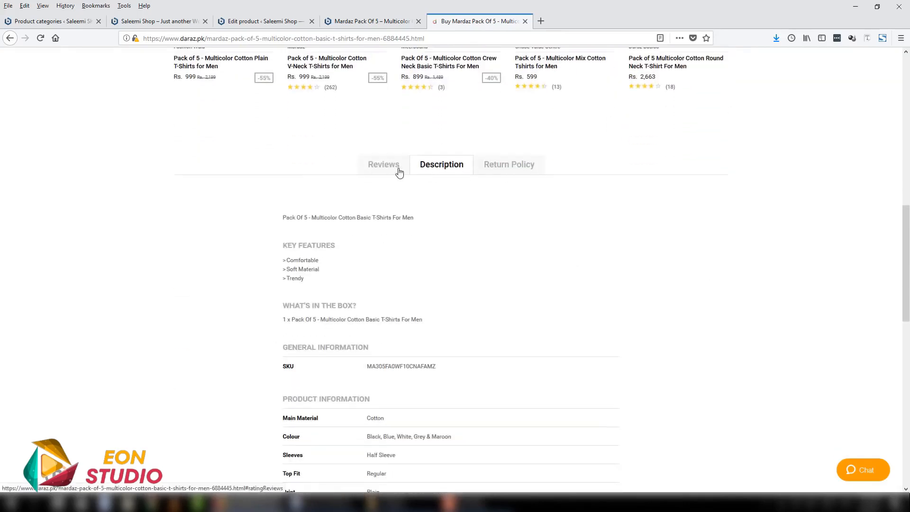
{"action": "left_click", "coordinate": [399, 166]}
{"action": "left_click", "coordinate": [449, 166]}
{"action": "left_click", "coordinate": [372, 21]}
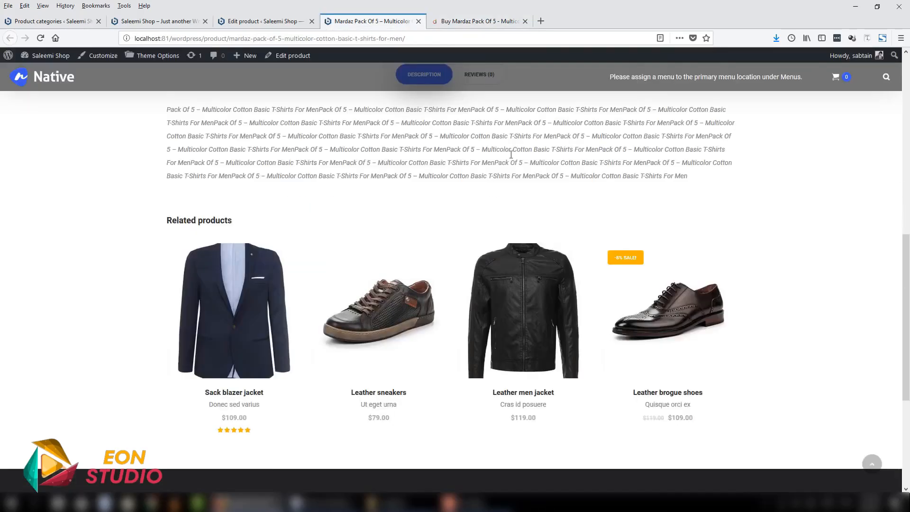
{"action": "scroll", "coordinate": [776, 278], "scroll_direction": "up", "scroll_amount": 10}
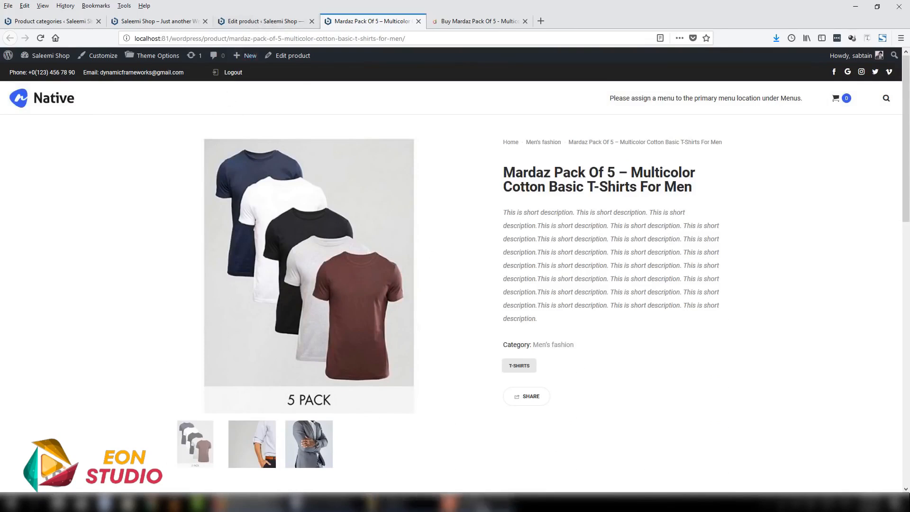
{"action": "left_click", "coordinate": [478, 502]}
{"action": "left_click", "coordinate": [489, 503]}
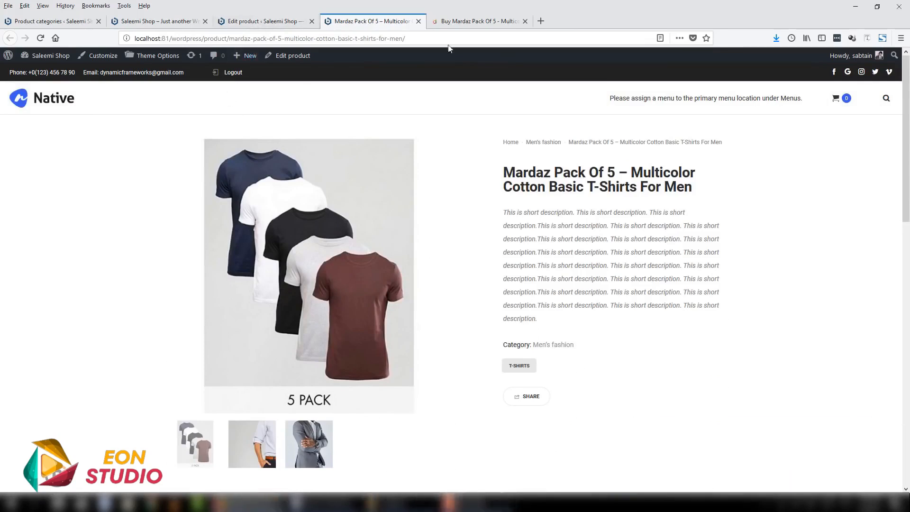
- Return to the product's edit form and collapse the Product categories, Product tags, Product image and Product gallery sections
{"action": "left_click", "coordinate": [283, 21]}
{"action": "left_click_drag", "start_coordinate": [905, 175], "coordinate": [906, 174]}
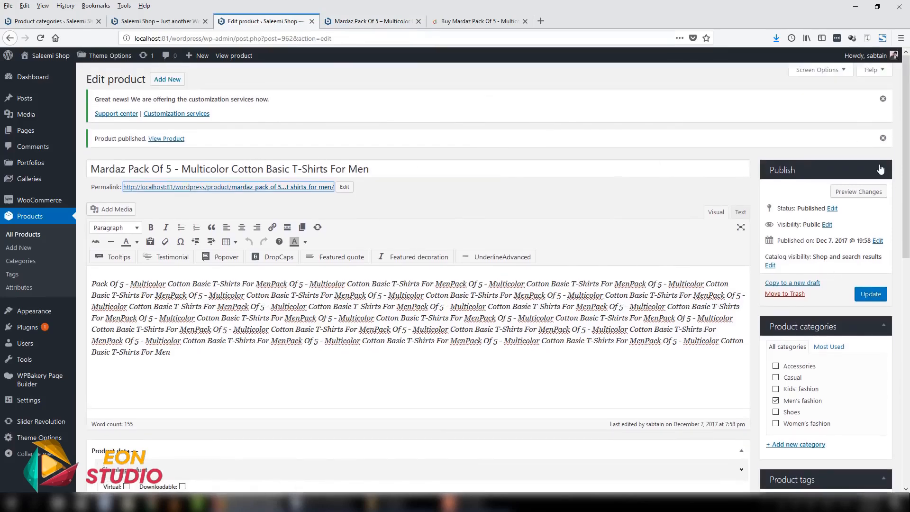
{"action": "left_click", "coordinate": [880, 169]}
{"action": "left_click", "coordinate": [880, 169]}
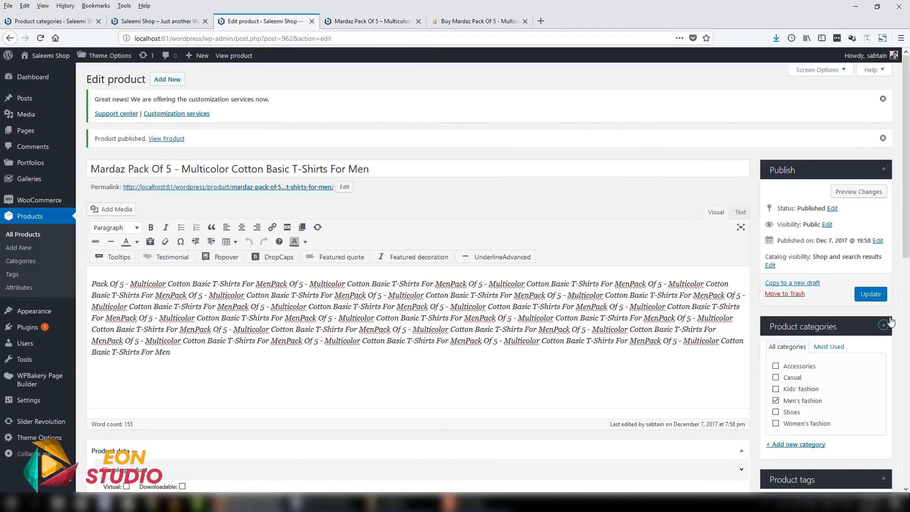
{"action": "left_click", "coordinate": [890, 319]}
{"action": "left_click_drag", "start_coordinate": [906, 271], "coordinate": [906, 321]}
{"action": "left_click", "coordinate": [887, 262]}
{"action": "left_click_drag", "start_coordinate": [906, 262], "coordinate": [884, 236]}
{"action": "left_click", "coordinate": [884, 292]}
{"action": "left_click", "coordinate": [883, 298]}
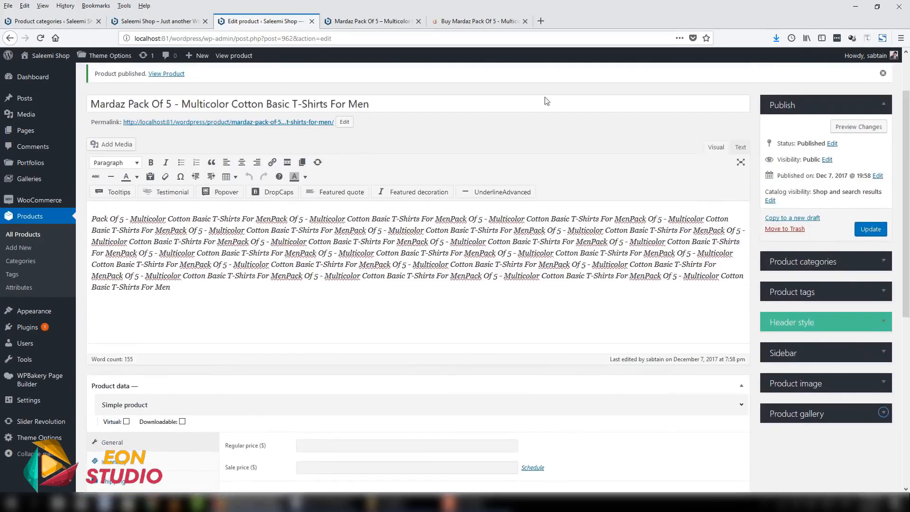
- Review the available product types in the Product data section and choose Simple product
{"action": "left_click_drag", "start_coordinate": [908, 192], "coordinate": [908, 276]}
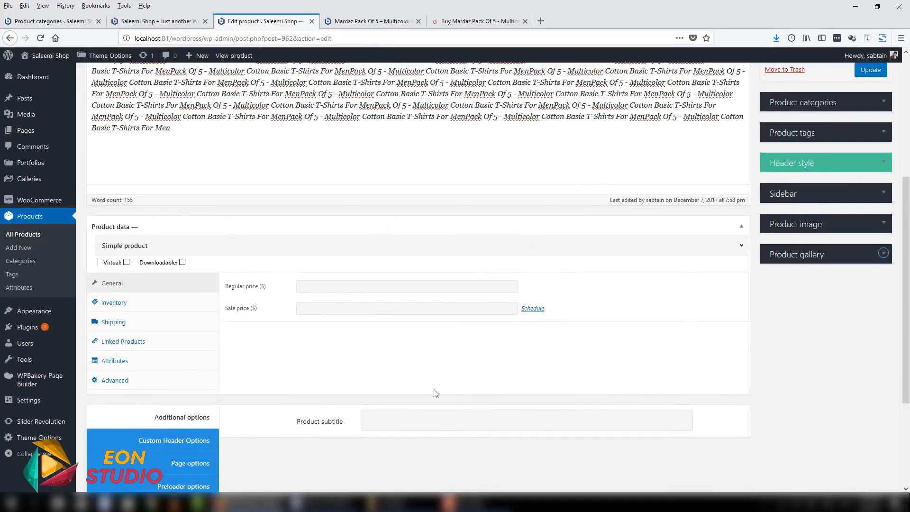
{"action": "left_click", "coordinate": [385, 247]}
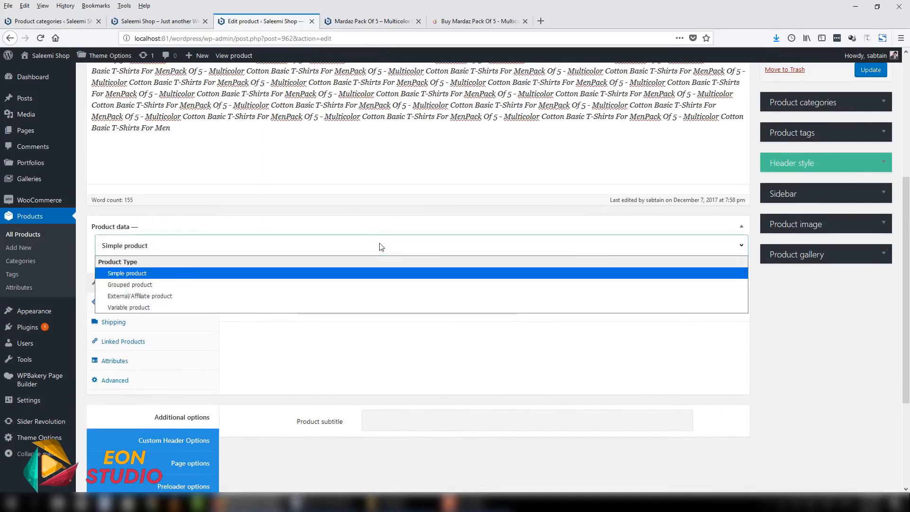
{"action": "left_click", "coordinate": [156, 247]}
{"action": "left_click", "coordinate": [158, 251]}
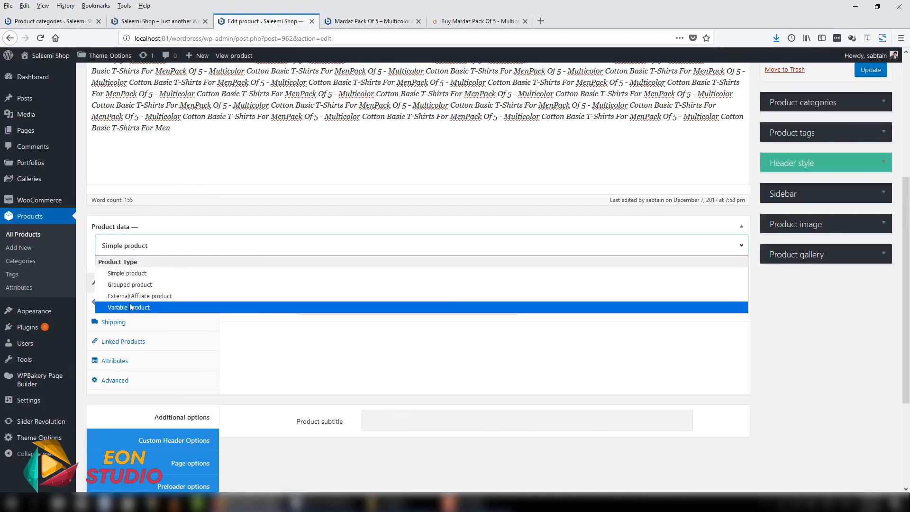
{"action": "left_click", "coordinate": [134, 254]}
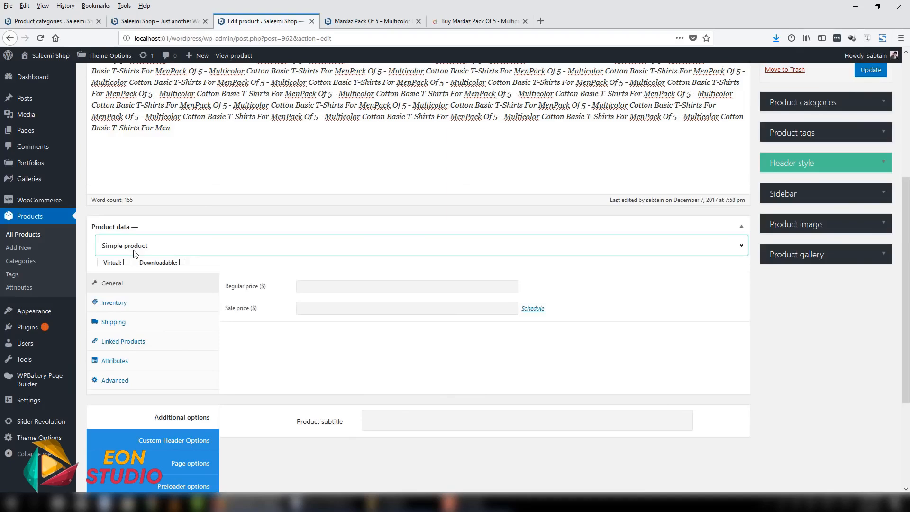
{"action": "scroll", "coordinate": [217, 246], "scroll_direction": "up", "scroll_amount": 5}
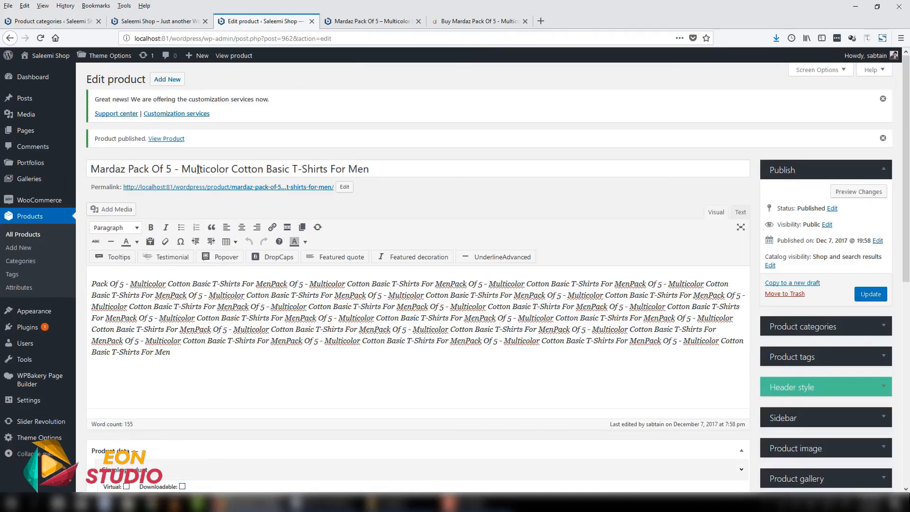
{"action": "scroll", "coordinate": [290, 347], "scroll_direction": "down", "scroll_amount": 4}
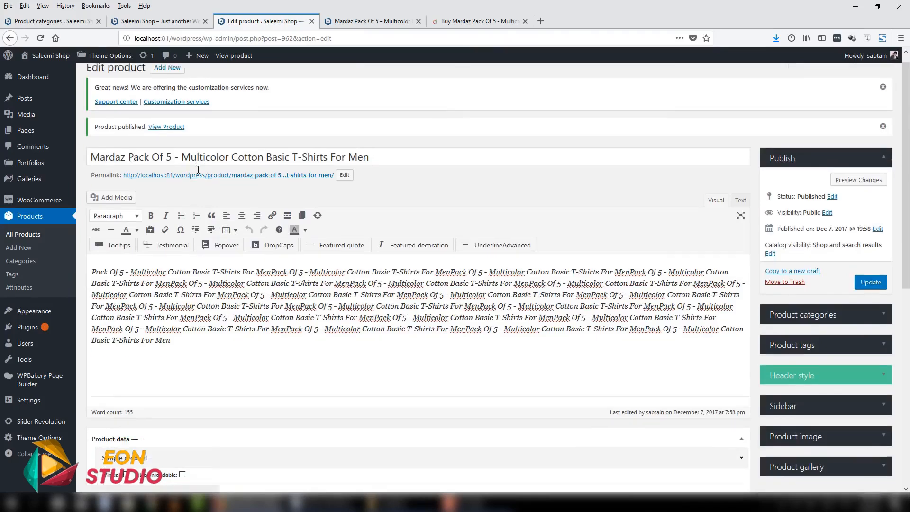
{"action": "scroll", "coordinate": [272, 325], "scroll_direction": "up", "scroll_amount": 4}
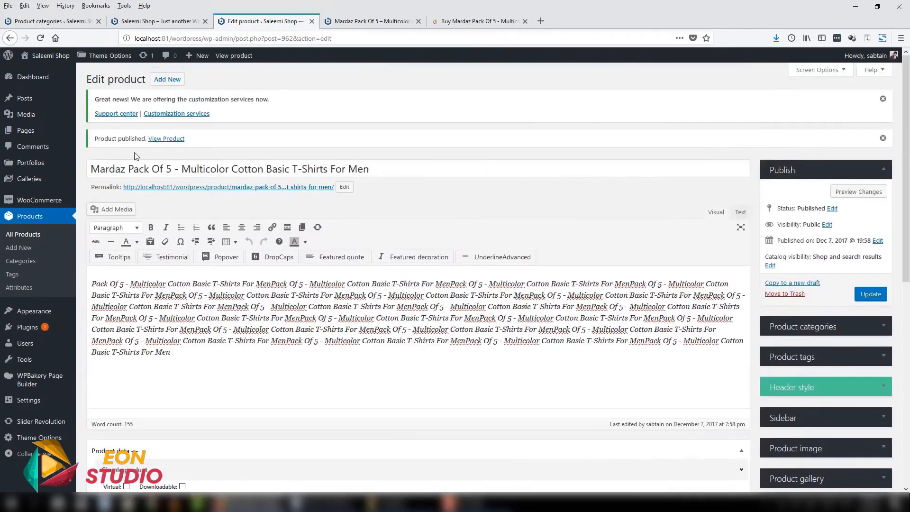
{"action": "scroll", "coordinate": [237, 265], "scroll_direction": "down", "scroll_amount": 6}
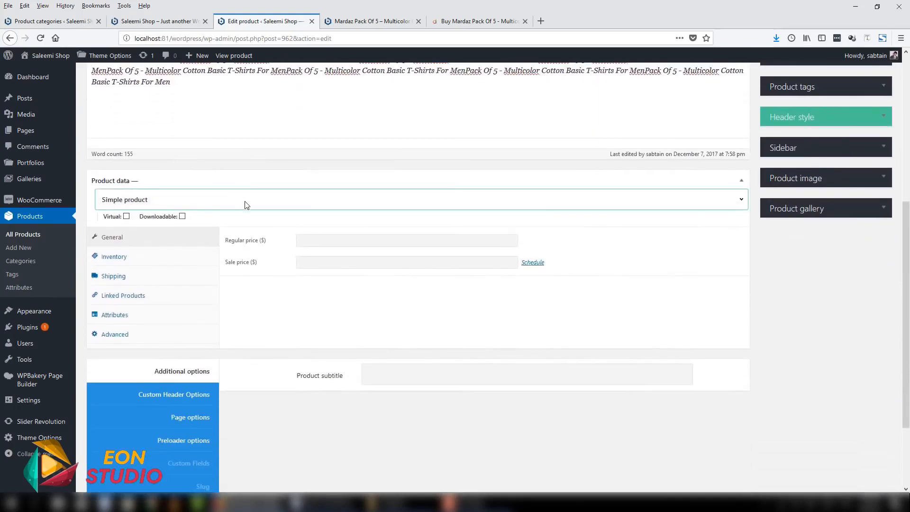
{"action": "left_click", "coordinate": [245, 204]}
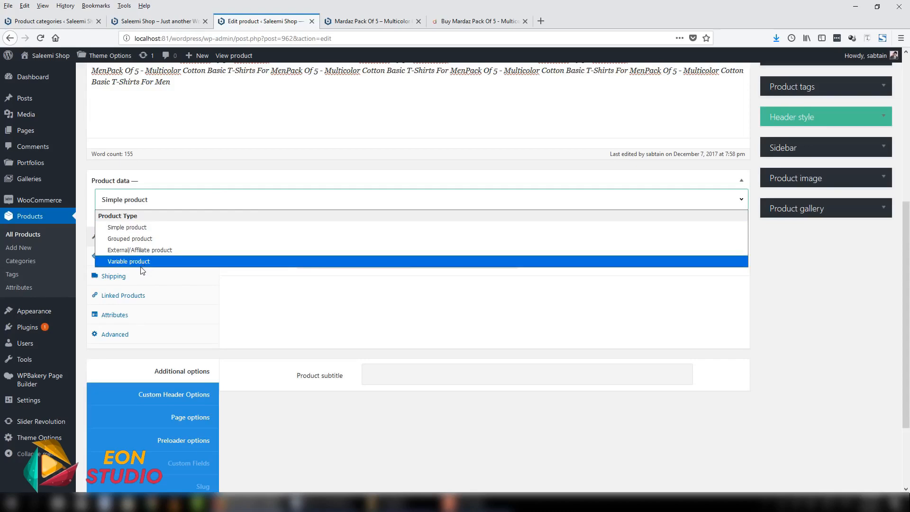
{"action": "left_click", "coordinate": [125, 228]}
- Read the explanation of the Virtual option in the Product data section
{"action": "scroll", "coordinate": [255, 275], "scroll_direction": "up", "scroll_amount": 1}
{"action": "scroll", "coordinate": [255, 275], "scroll_direction": "up", "scroll_amount": 5}
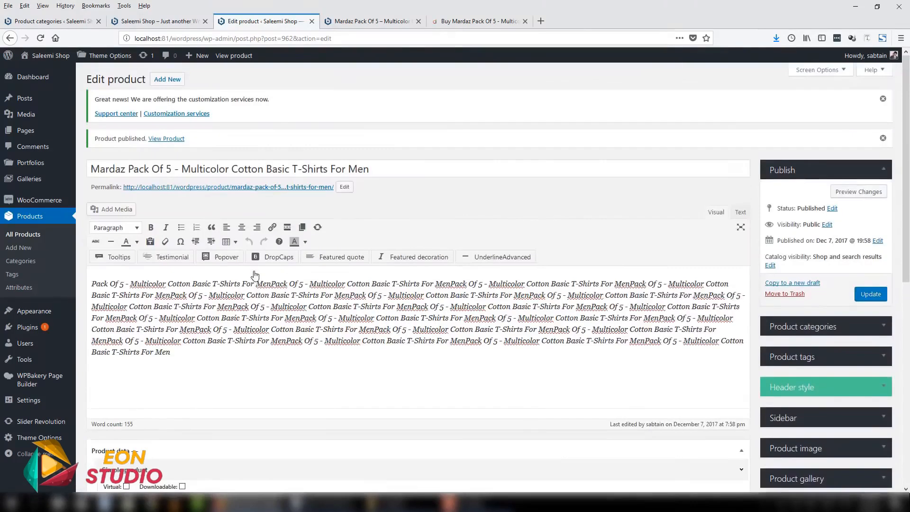
{"action": "scroll", "coordinate": [182, 275], "scroll_direction": "down", "scroll_amount": 5}
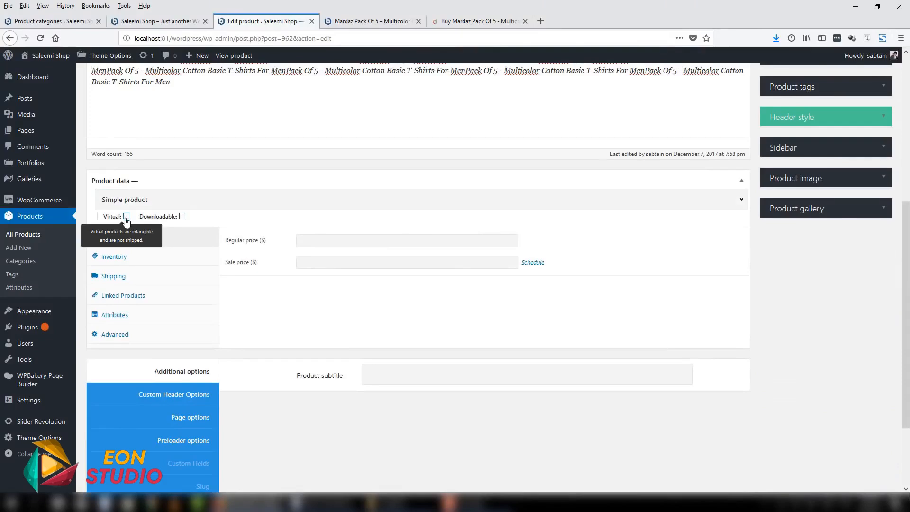
{"action": "scroll", "coordinate": [335, 189], "scroll_direction": "up", "scroll_amount": 5}
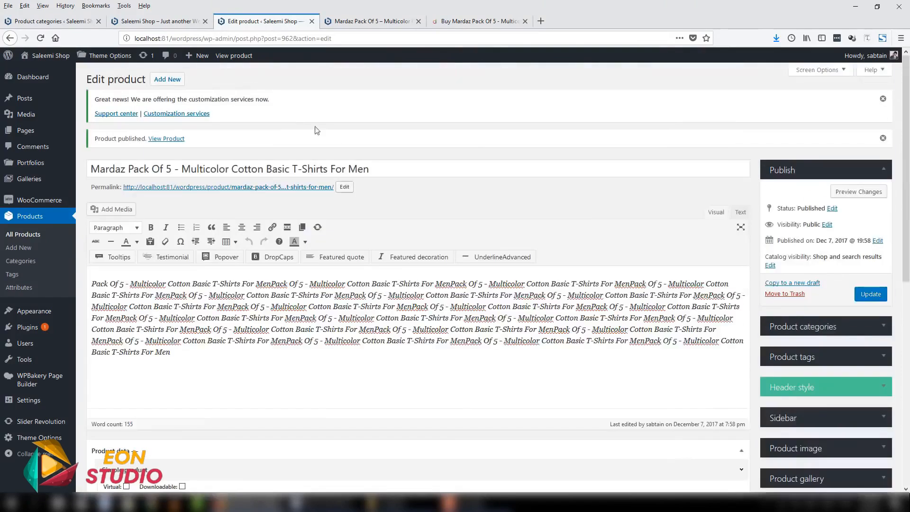
- Read the explanations of the Downloadable and Virtual options in the Product data section
{"action": "scroll", "coordinate": [384, 245], "scroll_direction": "down", "scroll_amount": 3}
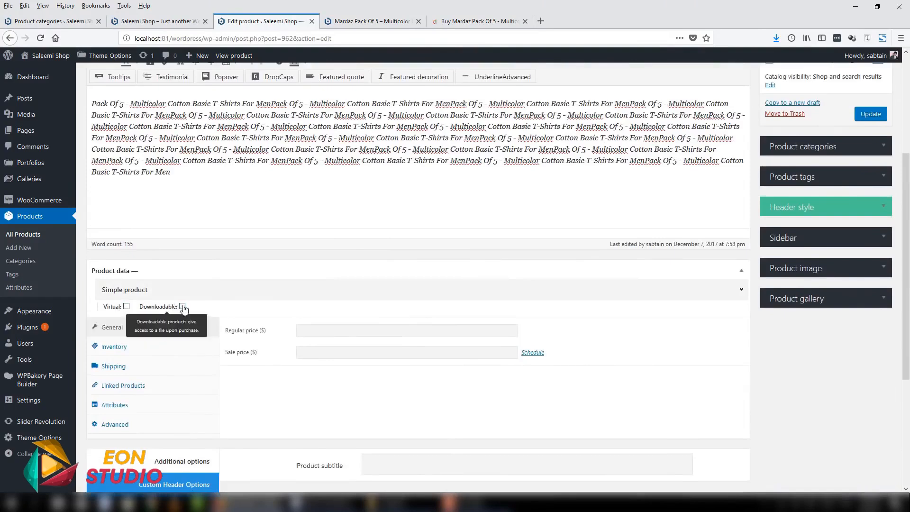
{"action": "scroll", "coordinate": [349, 192], "scroll_direction": "up", "scroll_amount": 3}
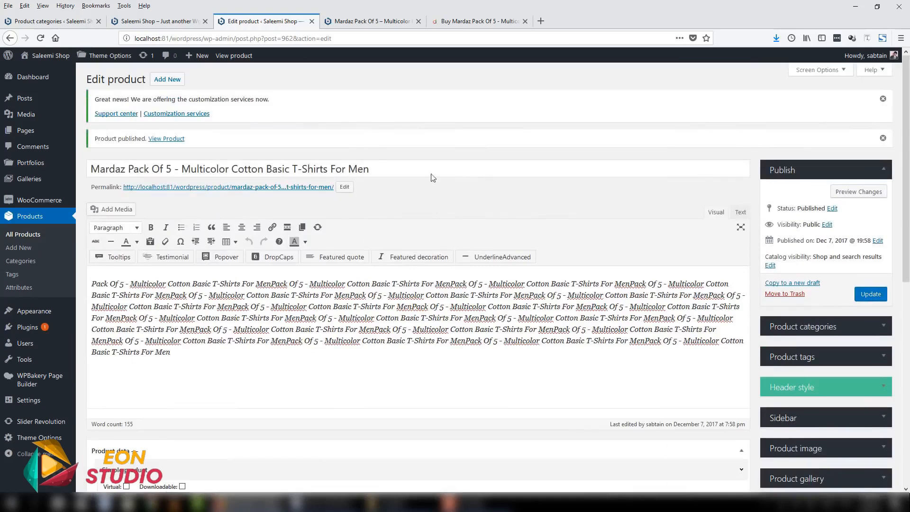
{"action": "scroll", "coordinate": [89, 432], "scroll_direction": "down", "scroll_amount": 2}
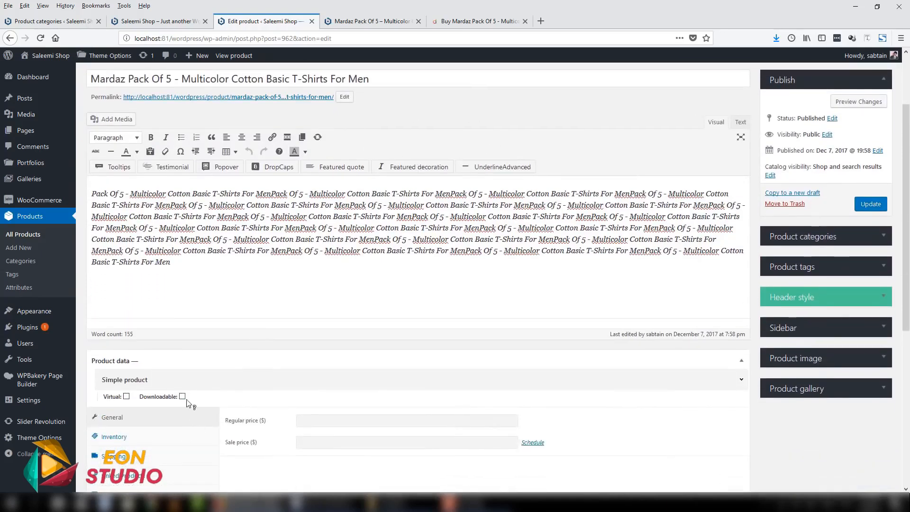
{"action": "scroll", "coordinate": [317, 319], "scroll_direction": "down", "scroll_amount": 4}
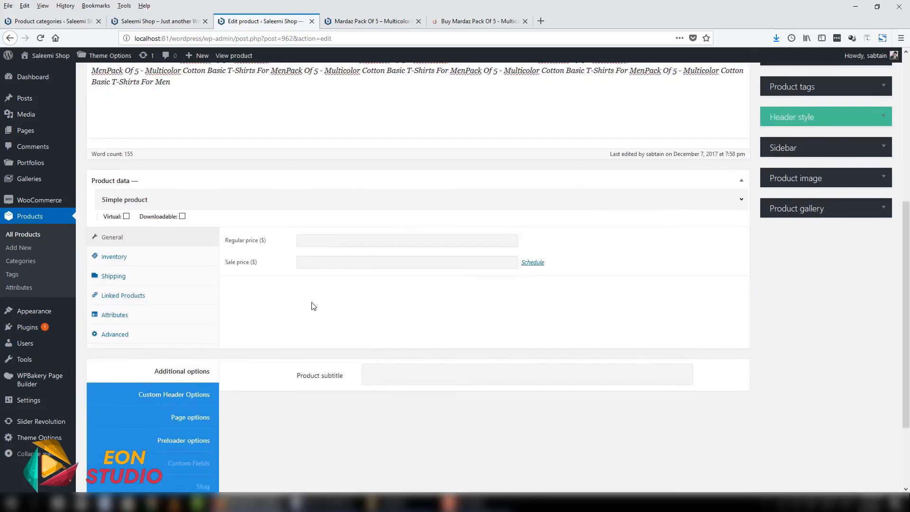
{"action": "mouse_move", "coordinate": [116, 218]}
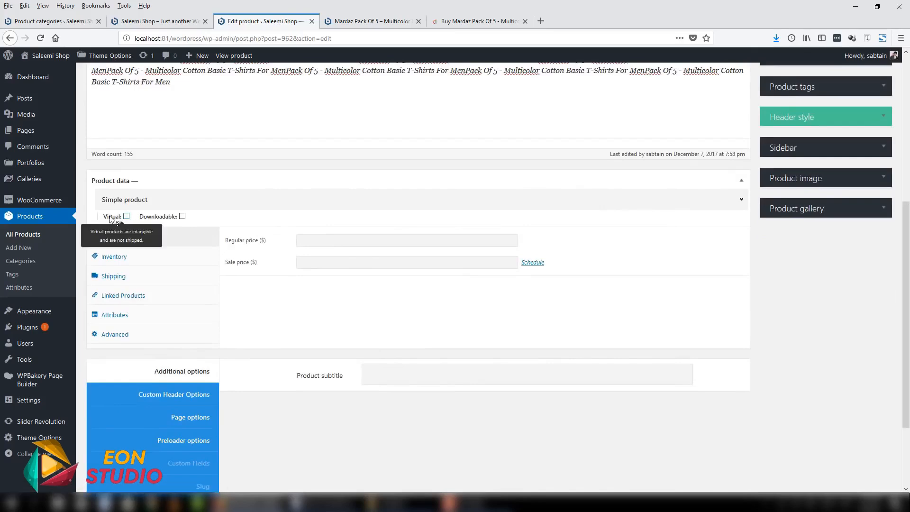
- Set the product's regular price to 8 dollars
{"action": "left_click", "coordinate": [318, 239]}
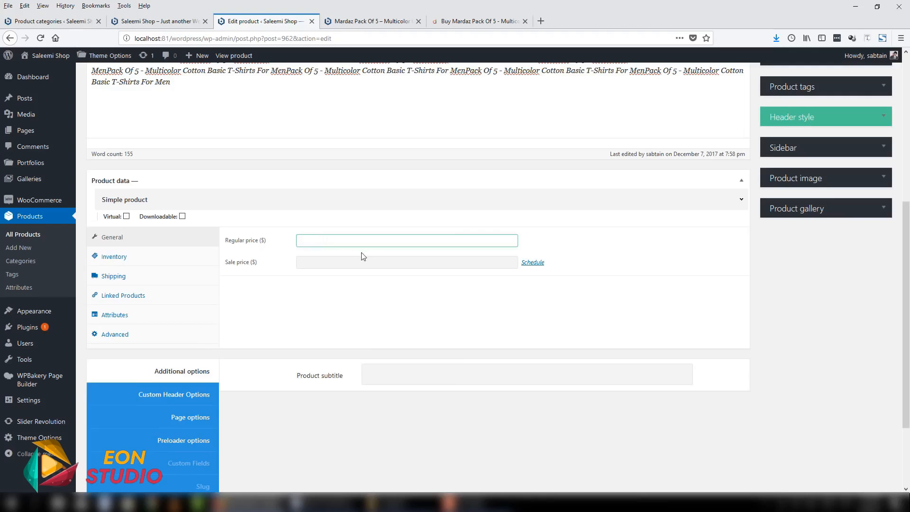
{"action": "left_click", "coordinate": [352, 261]}
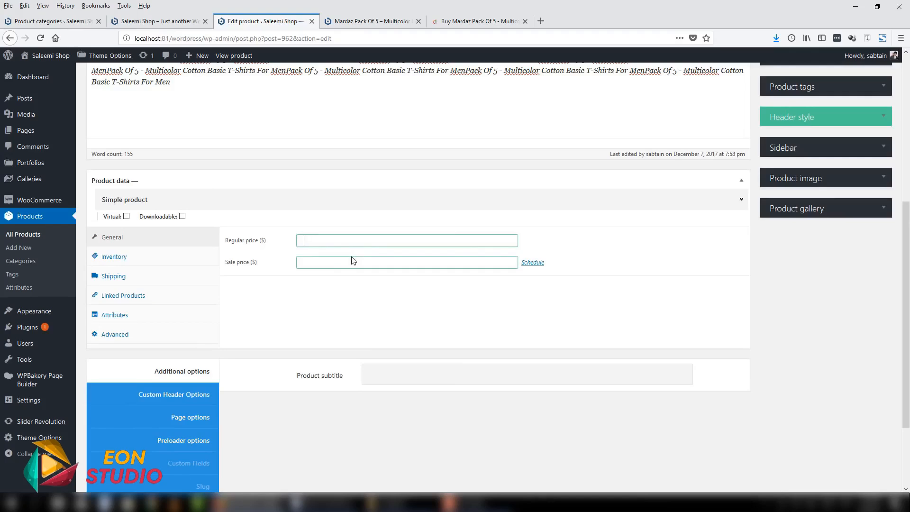
{"action": "type", "text": "8"}
{"action": "key", "text": "BackSpace"}
{"action": "double_click", "coordinate": [261, 241]}
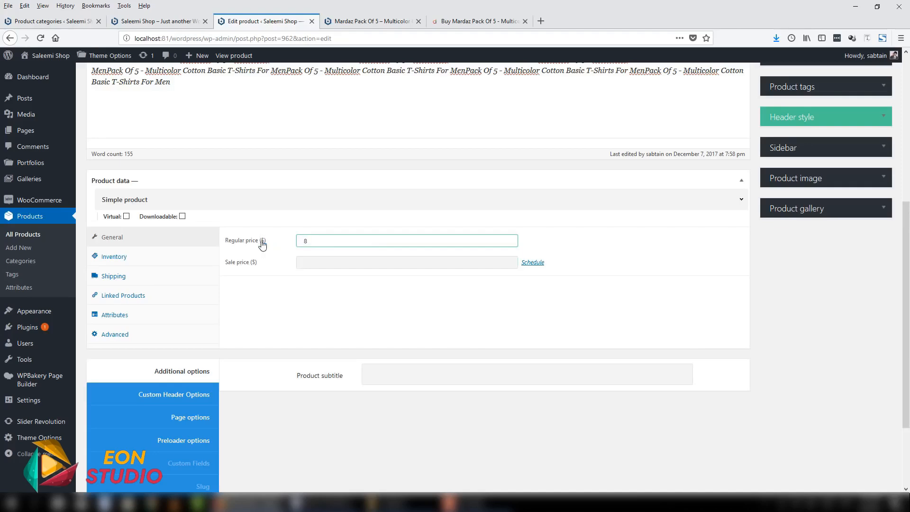
{"action": "key", "text": "Tab"}
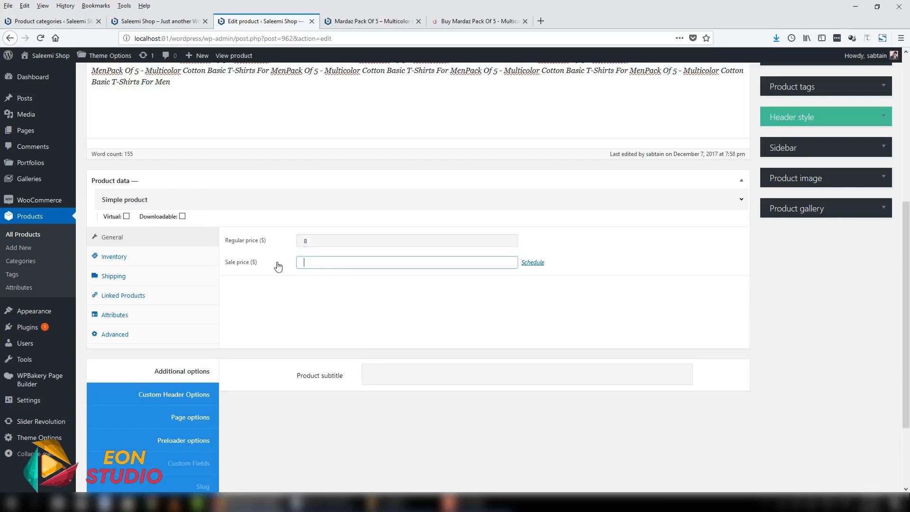
- Set the product's sale price to 5 dollars
{"action": "double_click", "coordinate": [306, 241]}
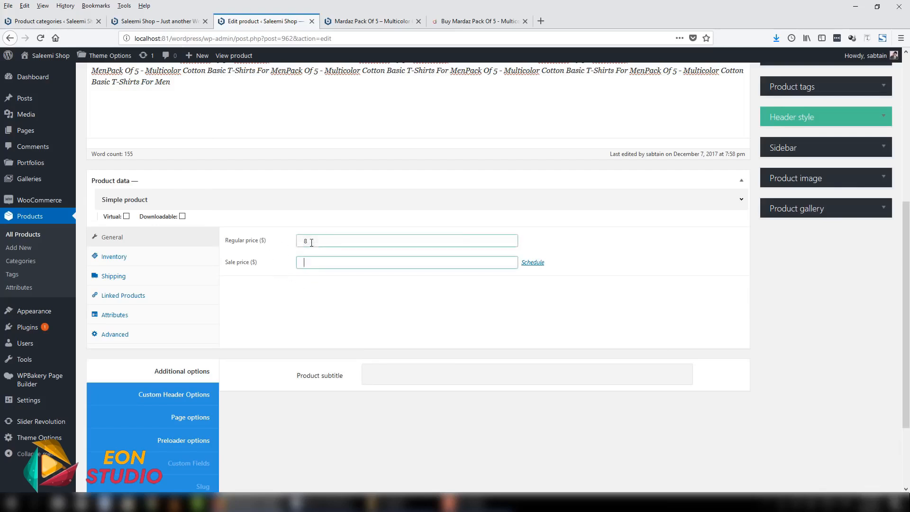
{"action": "left_click", "coordinate": [304, 266]}
{"action": "left_click", "coordinate": [310, 259]}
{"action": "left_click", "coordinate": [310, 240]}
{"action": "left_click", "coordinate": [370, 264]}
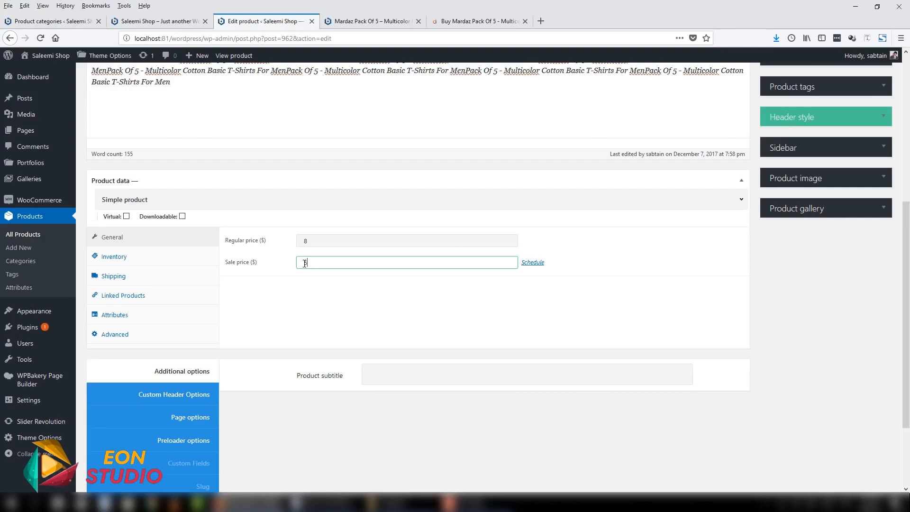
- Schedule the sale price to run from 2017-12-08 to 2017-12-18
{"action": "left_click", "coordinate": [533, 263]}
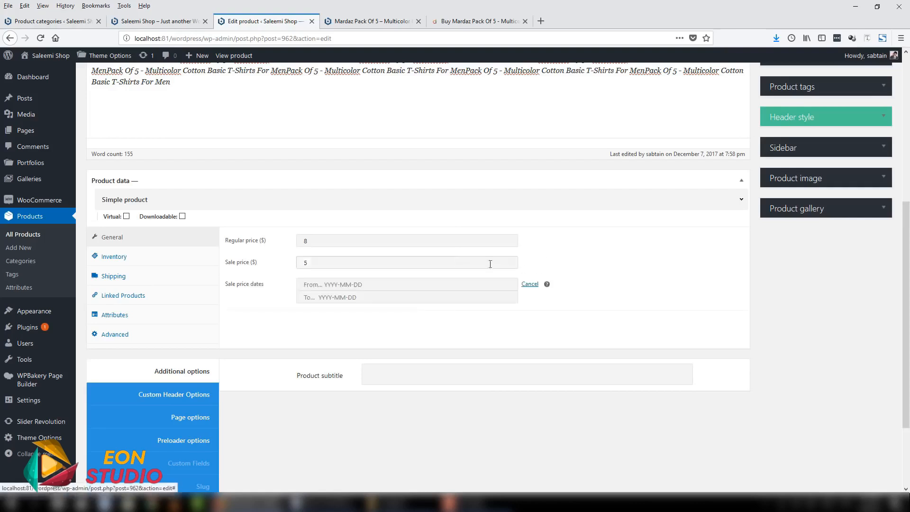
{"action": "left_click", "coordinate": [353, 283]}
{"action": "left_click", "coordinate": [376, 349]}
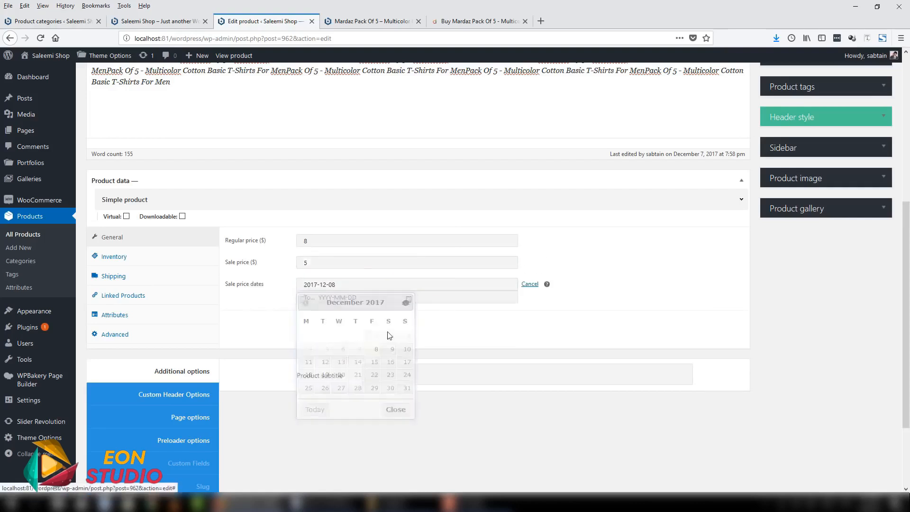
{"action": "left_click", "coordinate": [386, 297]}
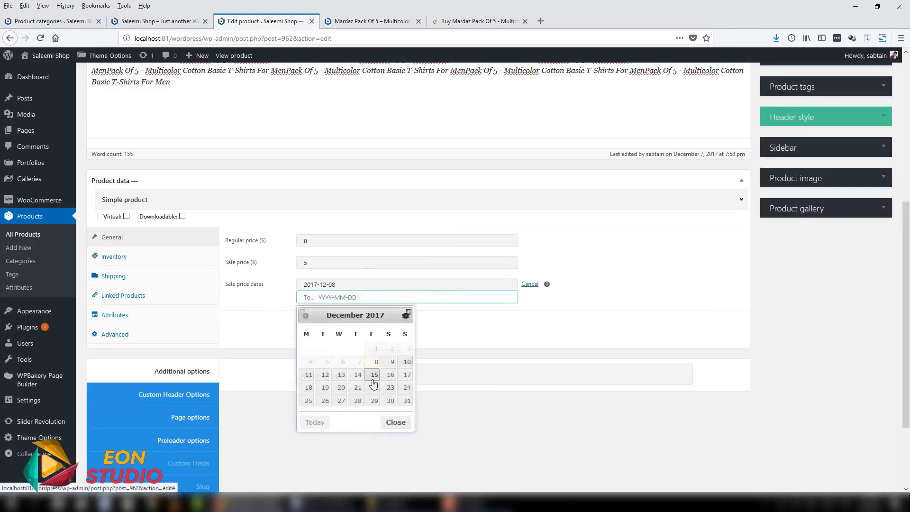
{"action": "left_click", "coordinate": [304, 388]}
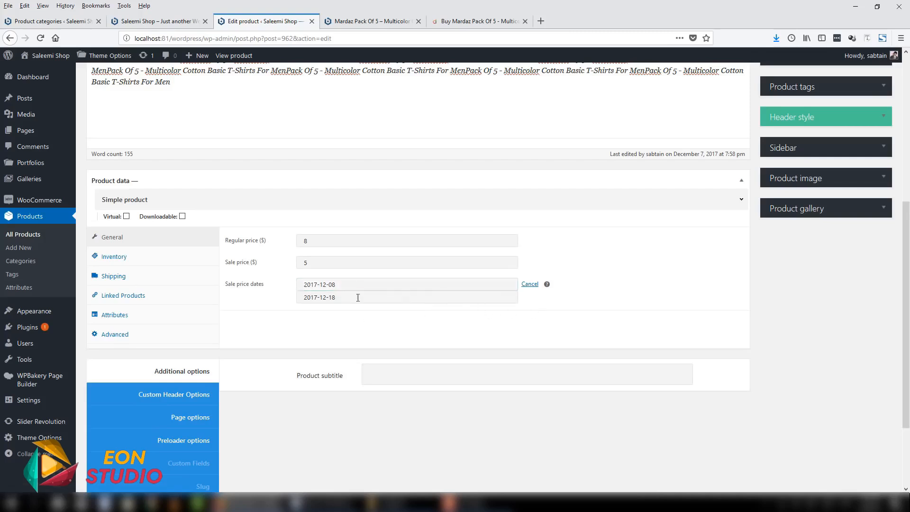
- Review the prices and sale dates, and cancel the sale price schedule
{"action": "left_click", "coordinate": [314, 263]}
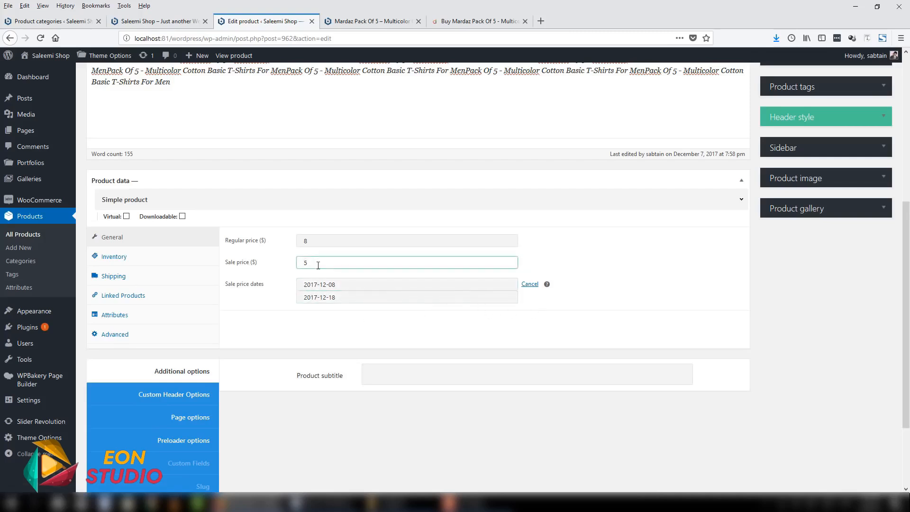
{"action": "left_click", "coordinate": [311, 242]}
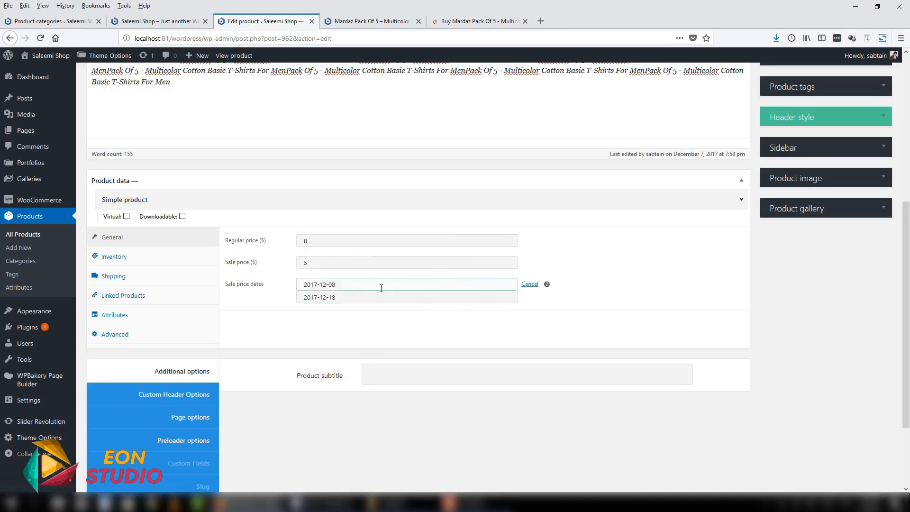
{"action": "left_click", "coordinate": [456, 298]}
{"action": "left_click_drag", "start_coordinate": [906, 313], "coordinate": [906, 176]}
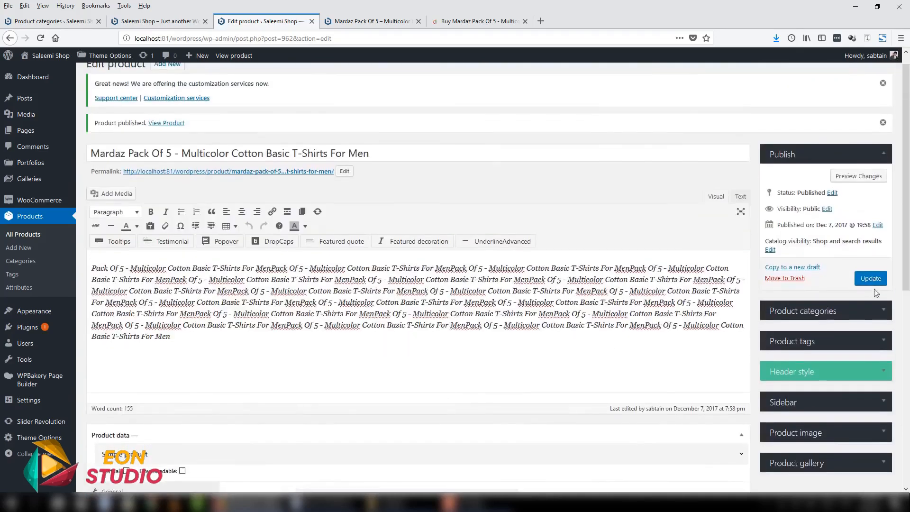
{"action": "left_click_drag", "start_coordinate": [905, 234], "coordinate": [902, 378]}
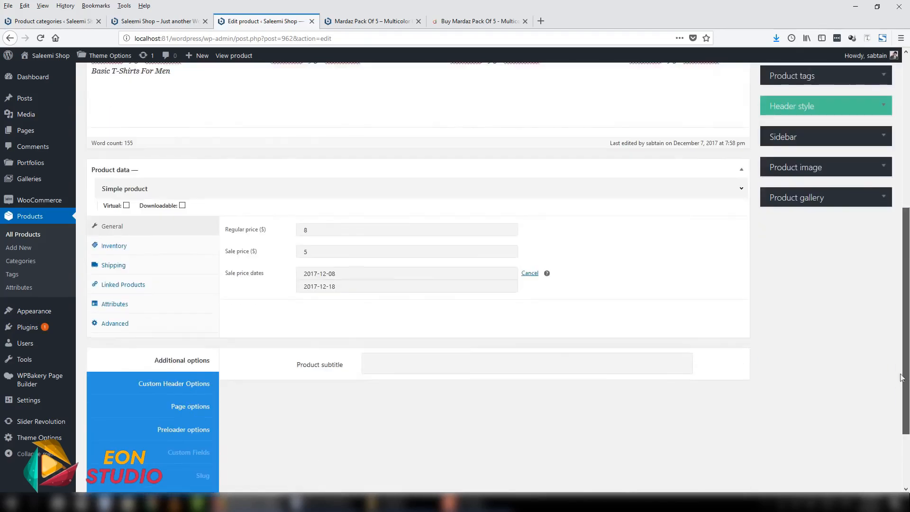
{"action": "left_click", "coordinate": [529, 274]}
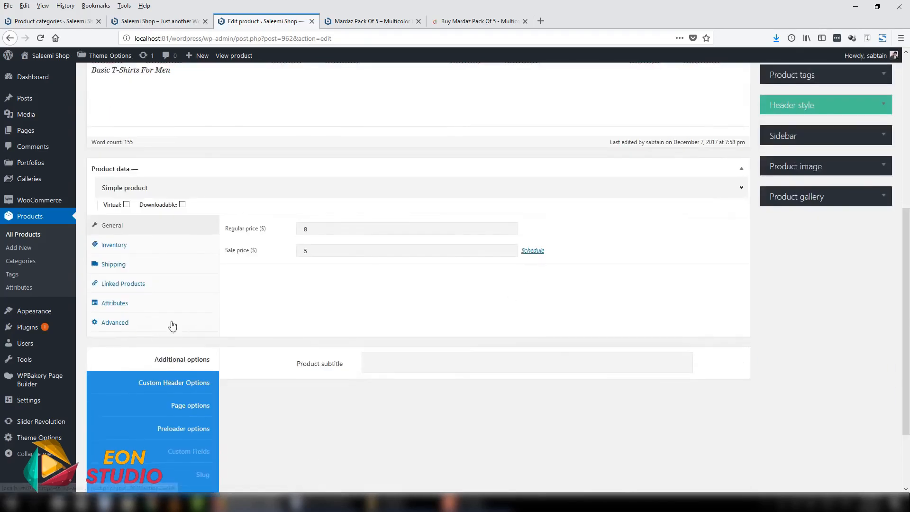
- Open the Inventory settings of the product data and go to the SKU field
{"action": "left_click", "coordinate": [127, 249]}
{"action": "left_click", "coordinate": [297, 230]}
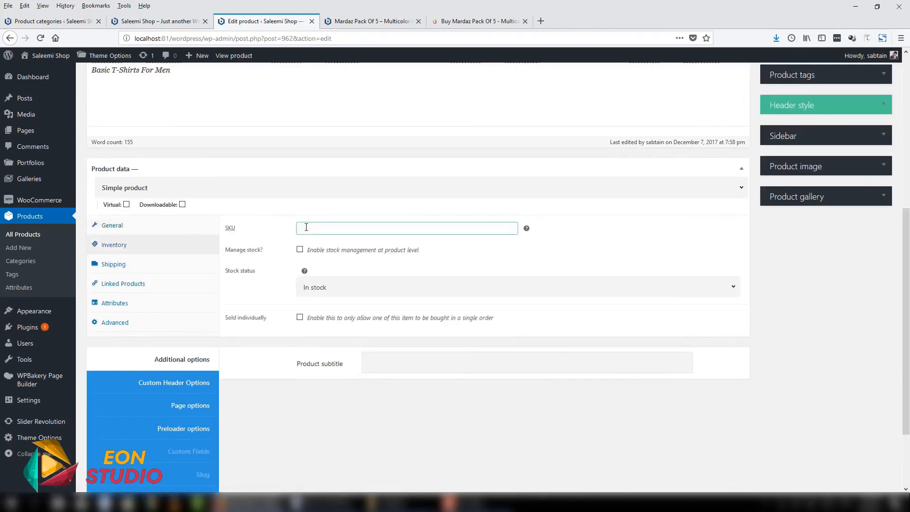
{"action": "left_click", "coordinate": [230, 231]}
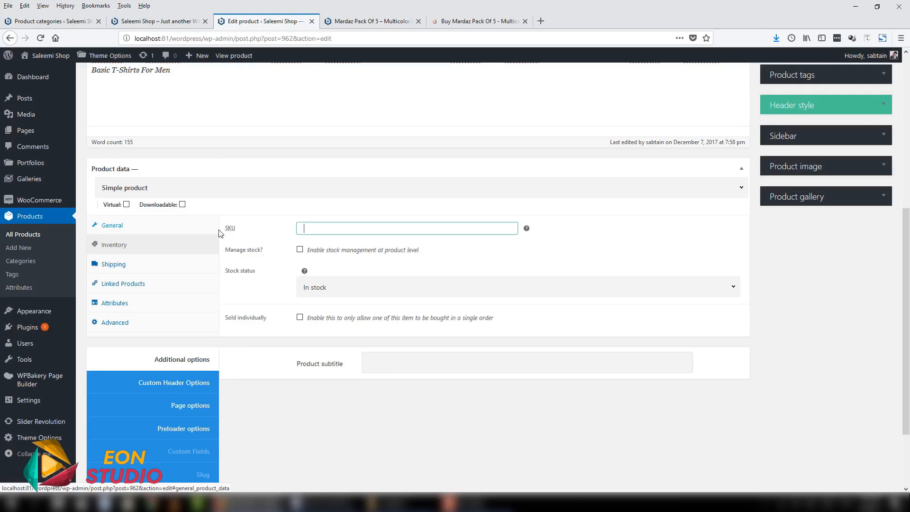
- Try out sample codes such as MM25698 in the SKU field and clear it again
{"action": "type", "text": "posew4532"}
{"action": "key", "text": "BackSpace"}
{"action": "key", "text": "BackSpace"}
{"action": "key", "text": "BackSpace"}
{"action": "key", "text": "BackSpace"}
{"action": "key", "text": "BackSpace"}
{"action": "key", "text": "BackSpace"}
{"action": "key", "text": "BackSpace"}
{"action": "key", "text": "BackSpace"}
{"action": "key", "text": "BackSpace"}
{"action": "type", "text": "MM25698"}
{"action": "key", "text": "BackSpace"}
{"action": "key", "text": "BackSpace"}
{"action": "key", "text": "BackSpace"}
{"action": "key", "text": "BackSpace"}
{"action": "key", "text": "BackSpace"}
{"action": "key", "text": "BackSpace"}
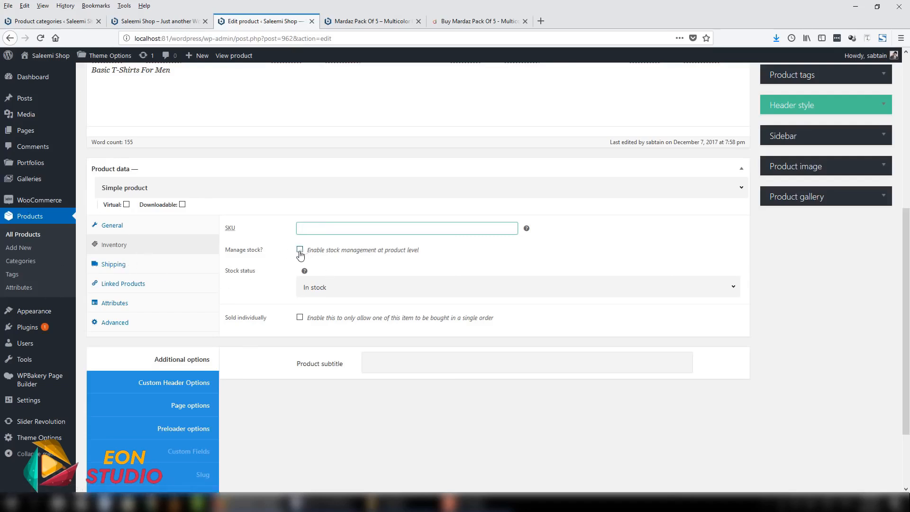
- Examine the area below the title on the published product page and return to the product's edit form
{"action": "left_click", "coordinate": [370, 22]}
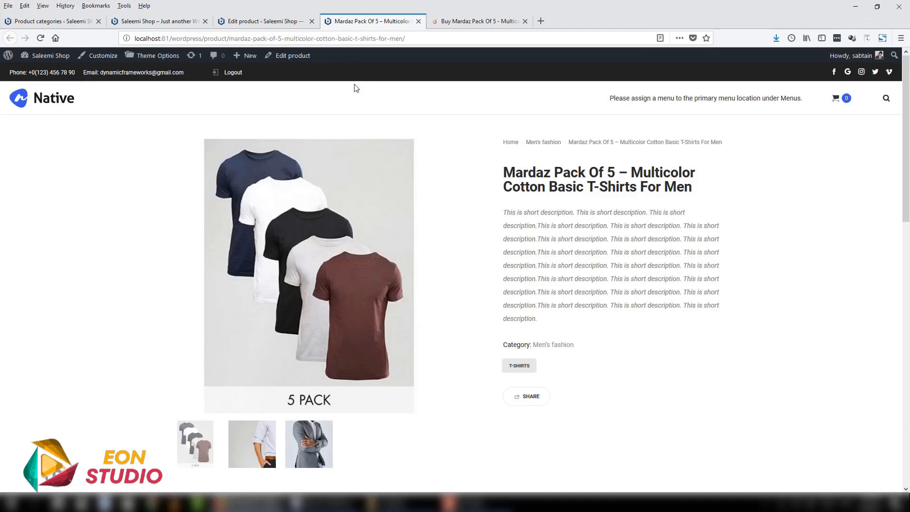
{"action": "left_click_drag", "start_coordinate": [505, 207], "coordinate": [504, 226]}
{"action": "left_click", "coordinate": [539, 225]}
{"action": "left_click", "coordinate": [242, 19]}
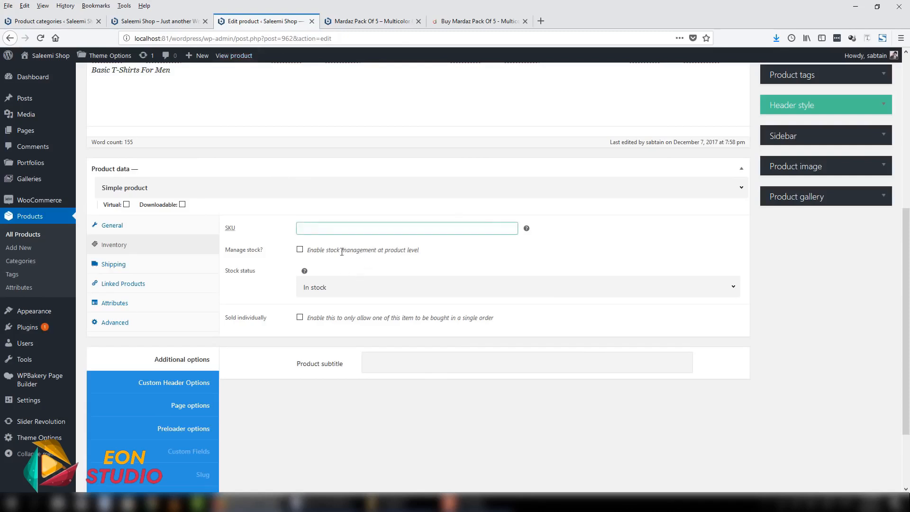
- Enable stock management at product level, set the stock quantity to 12, and glance at the published product page
{"action": "left_click", "coordinate": [301, 250]}
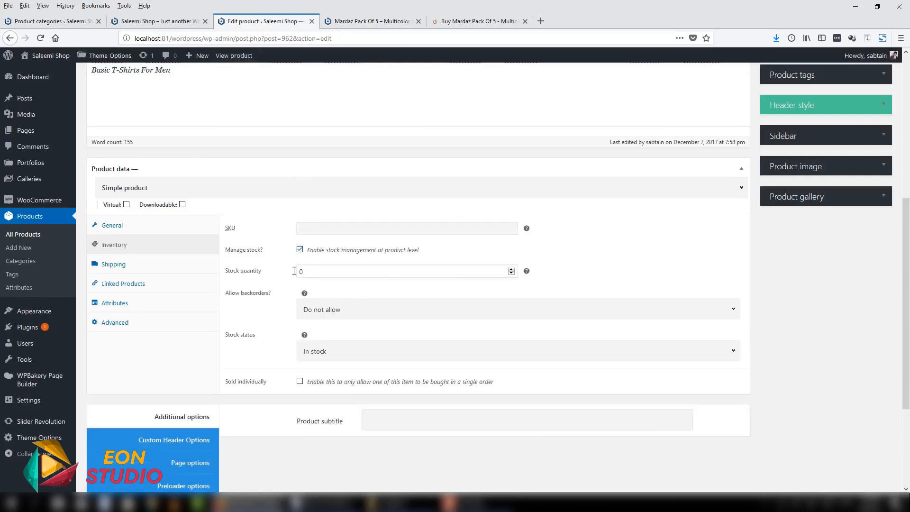
{"action": "double_click", "coordinate": [293, 271]}
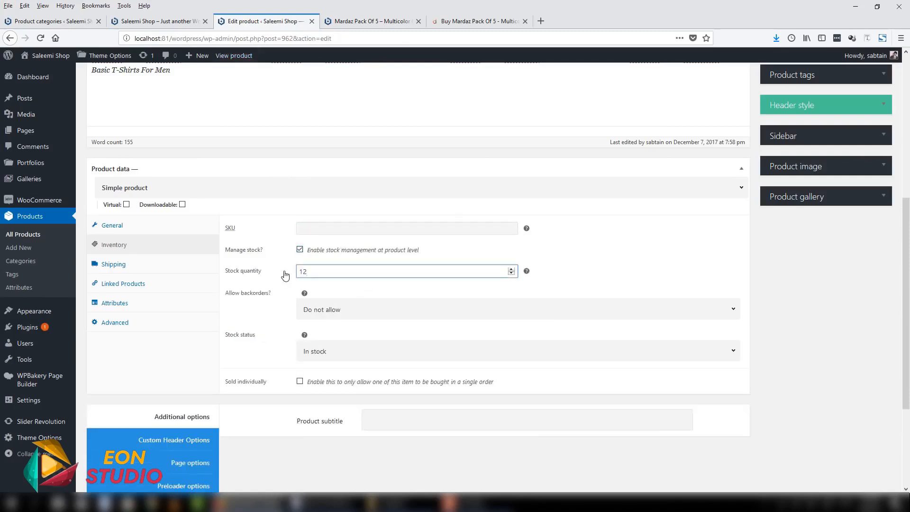
{"action": "left_click", "coordinate": [375, 21]}
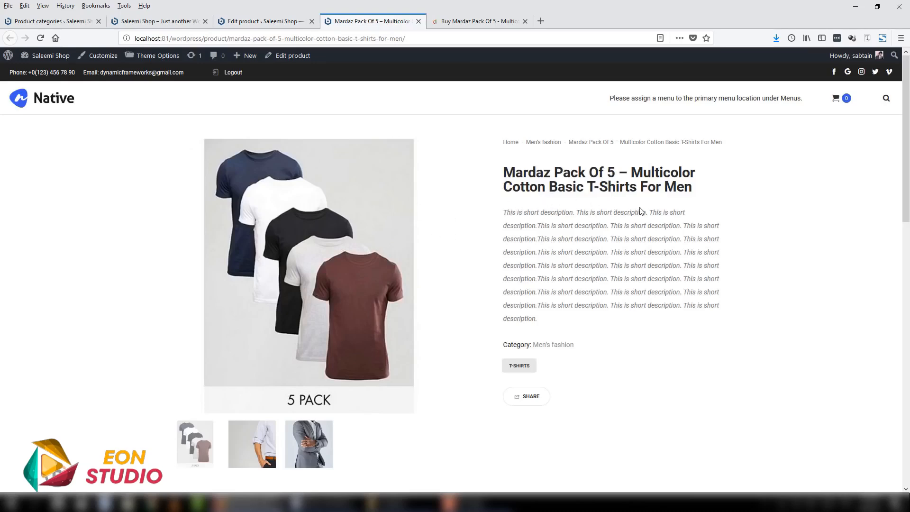
{"action": "left_click", "coordinate": [291, 21]}
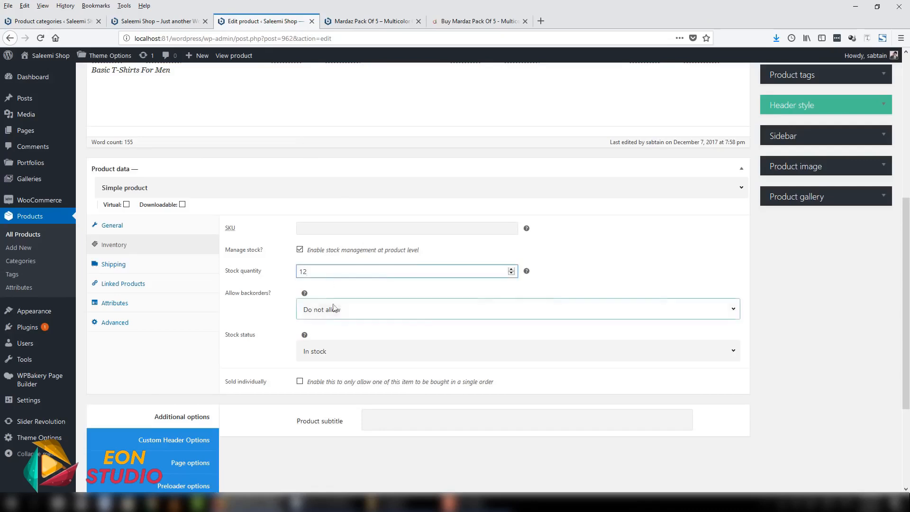
- Review the Allow backorders options and the stock quantity alongside the published product page
{"action": "scroll", "coordinate": [334, 285], "scroll_direction": "down", "scroll_amount": 2}
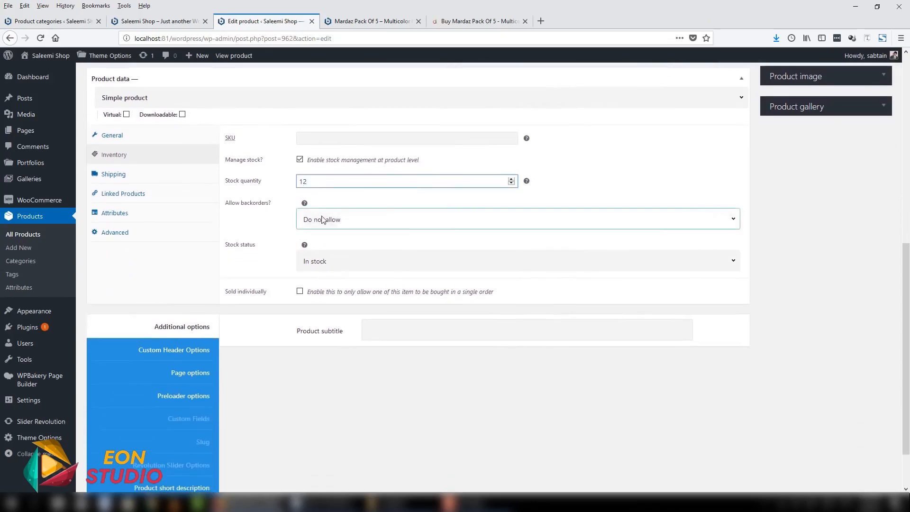
{"action": "left_click", "coordinate": [322, 219]}
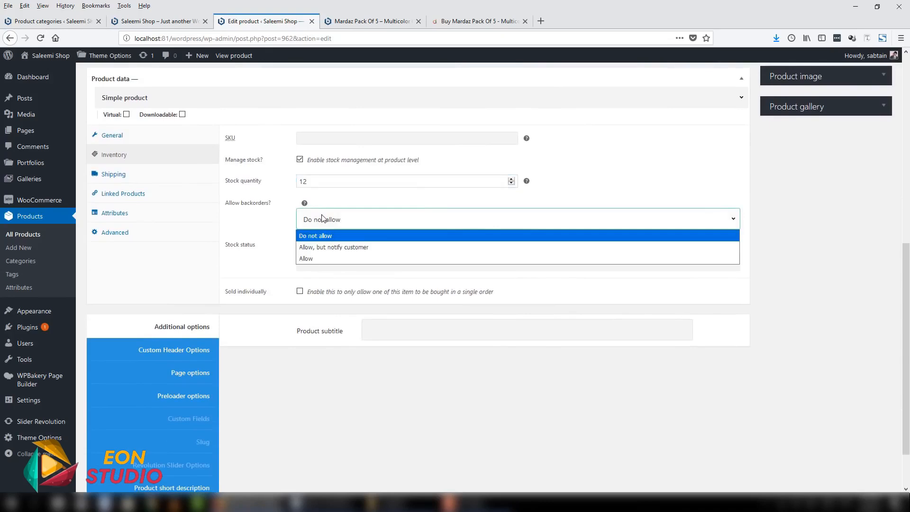
{"action": "left_click", "coordinate": [317, 181]}
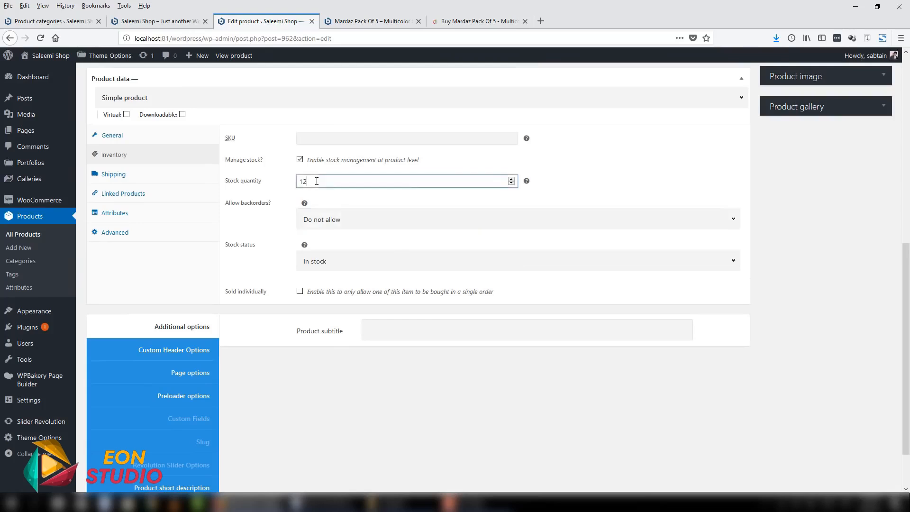
{"action": "left_click", "coordinate": [374, 21]}
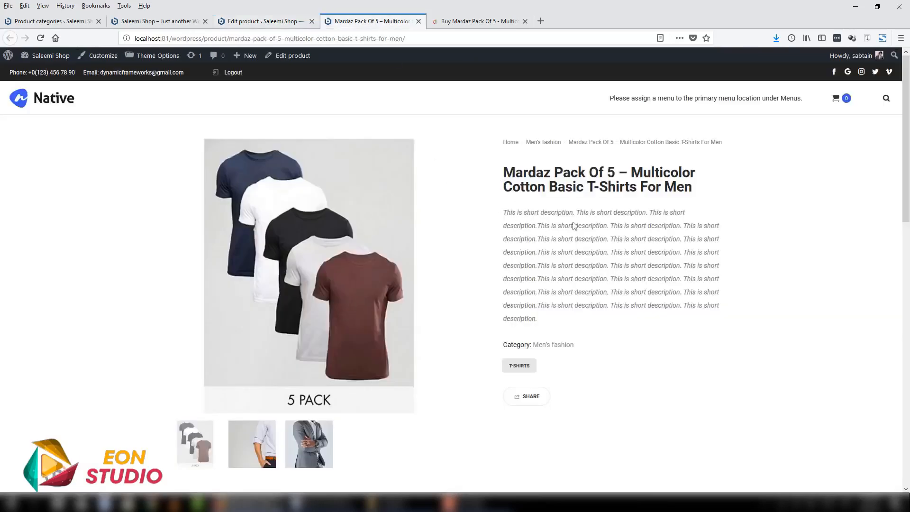
{"action": "left_click", "coordinate": [277, 22]}
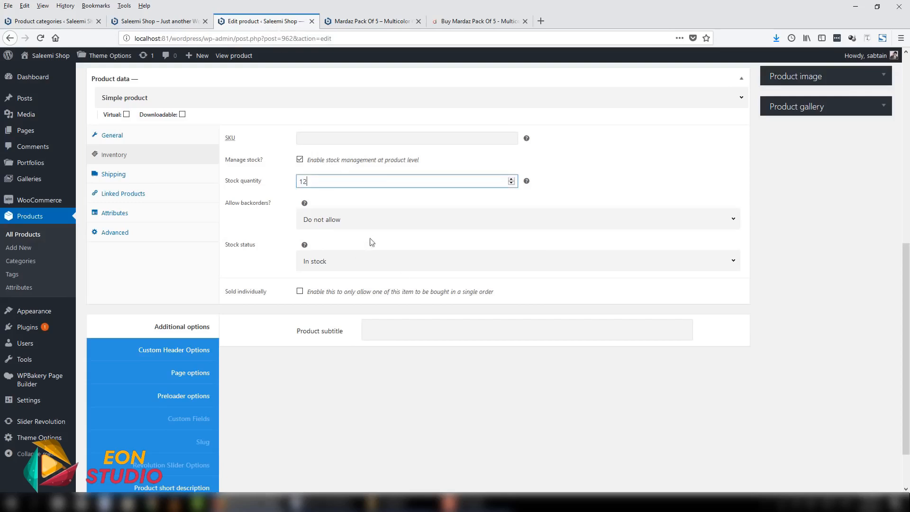
{"action": "left_click", "coordinate": [374, 21]}
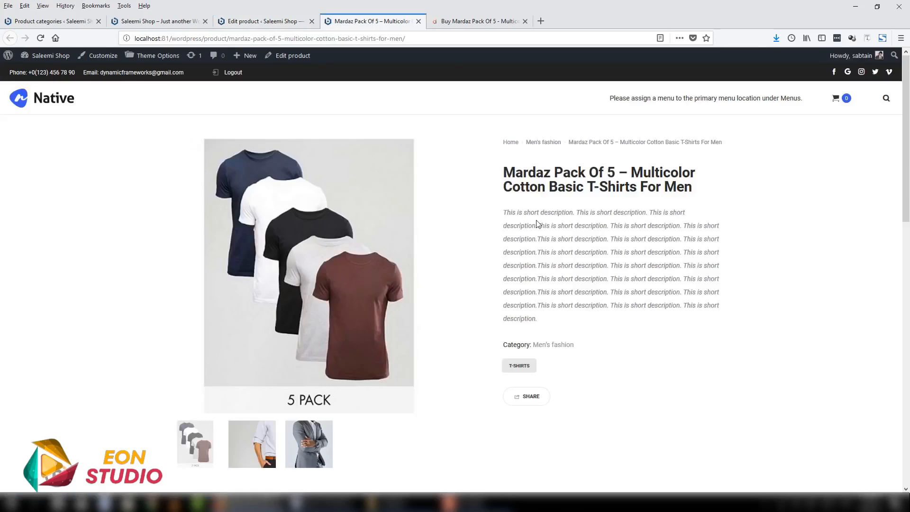
- Return to the product's edit form, try Allow for backorders, and set the option back to Do not allow
{"action": "left_click", "coordinate": [256, 21]}
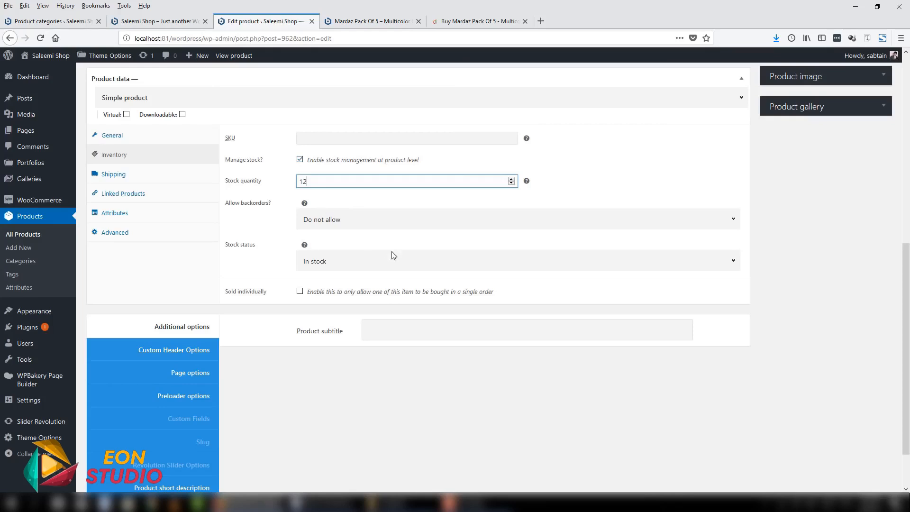
{"action": "left_click", "coordinate": [358, 223]}
{"action": "left_click", "coordinate": [338, 259]}
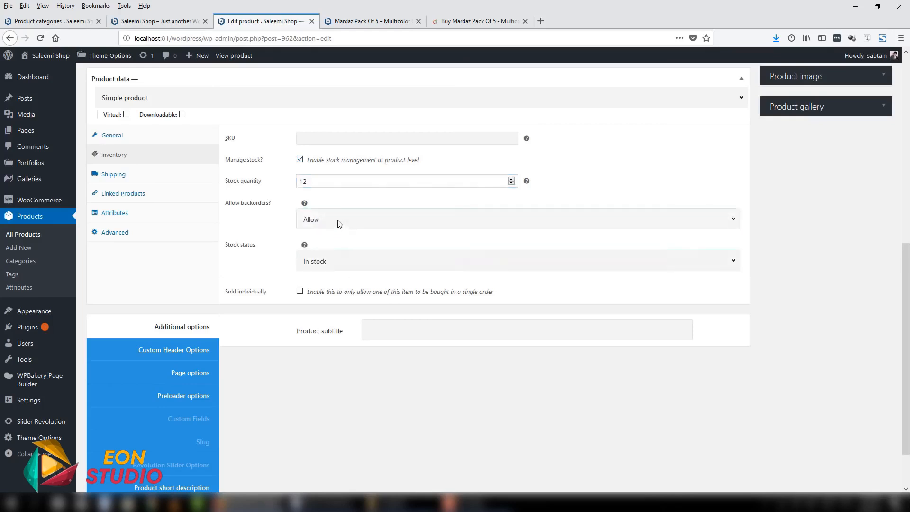
{"action": "left_click", "coordinate": [337, 223]}
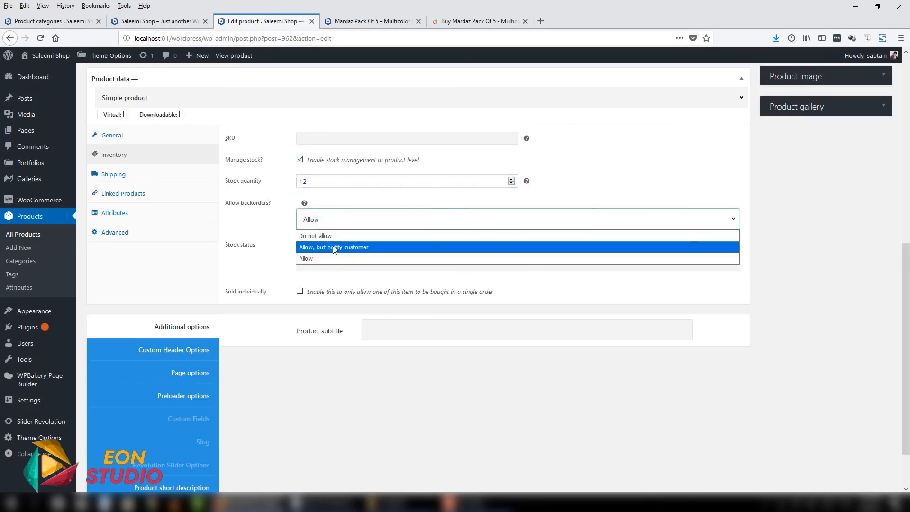
{"action": "left_click", "coordinate": [334, 223]}
{"action": "left_click", "coordinate": [316, 221]}
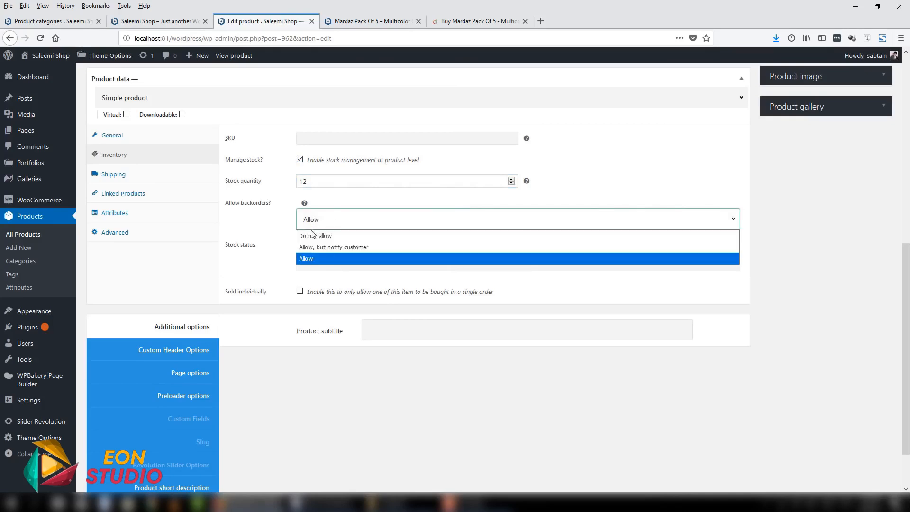
{"action": "left_click", "coordinate": [315, 234]}
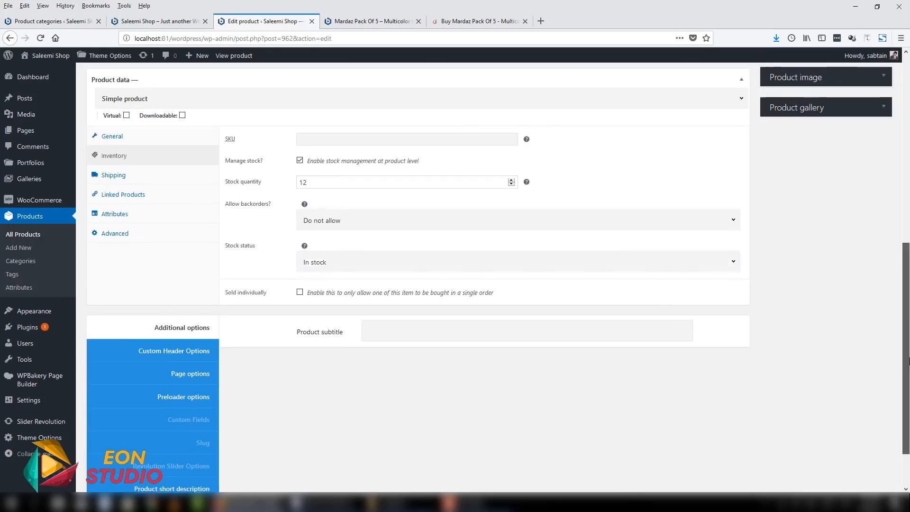
- Examine the title, short description and category area on the published product page
{"action": "scroll", "coordinate": [801, 294], "scroll_direction": "up", "scroll_amount": 3}
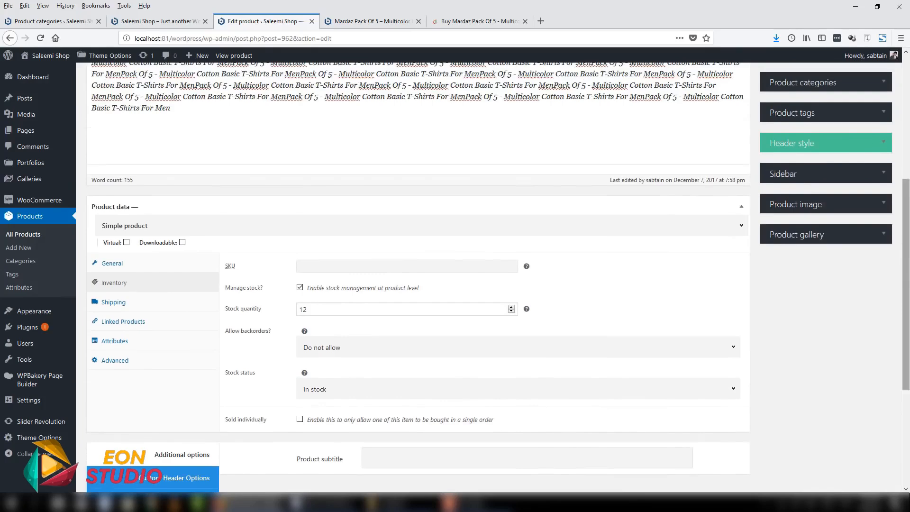
{"action": "scroll", "coordinate": [303, 332], "scroll_direction": "down", "scroll_amount": 1}
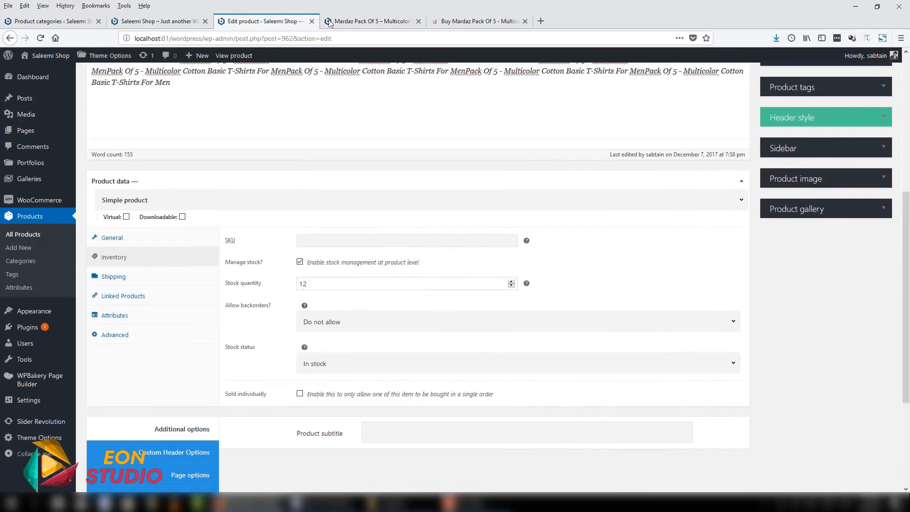
{"action": "left_click", "coordinate": [330, 23]}
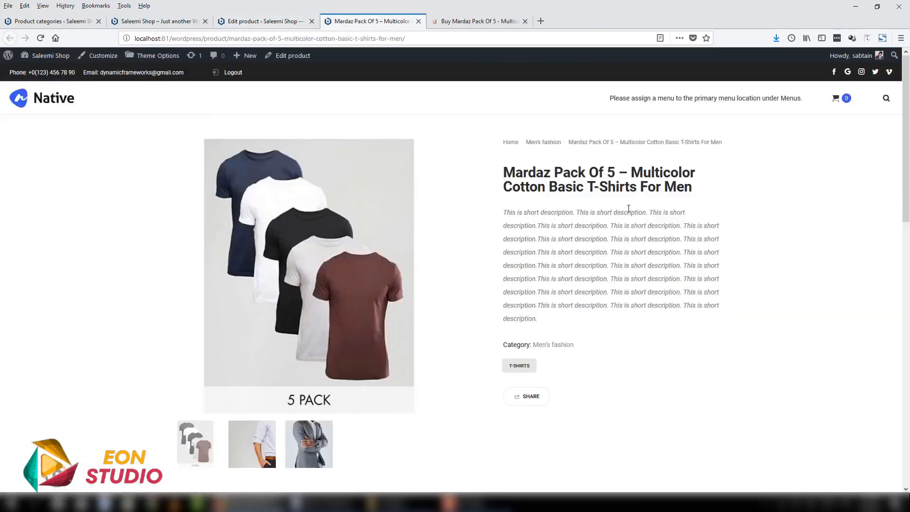
{"action": "left_click_drag", "start_coordinate": [503, 170], "coordinate": [748, 224]}
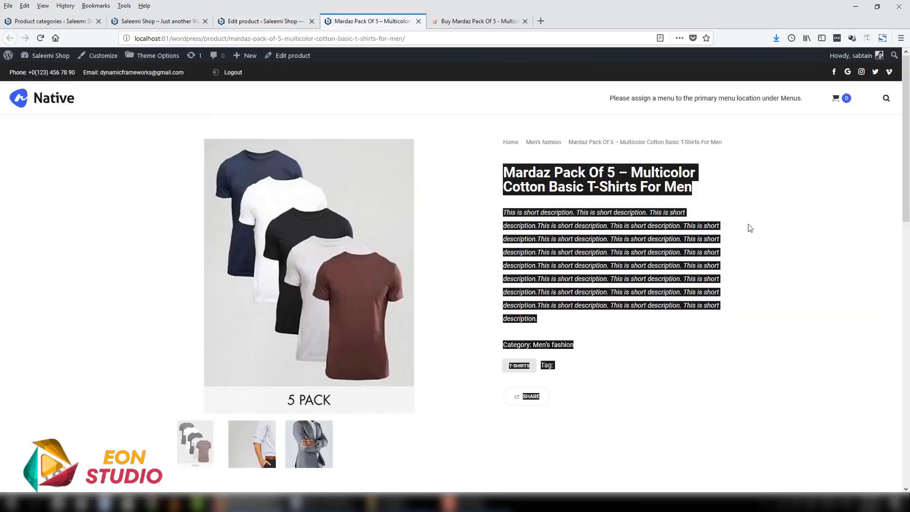
{"action": "left_click", "coordinate": [493, 228]}
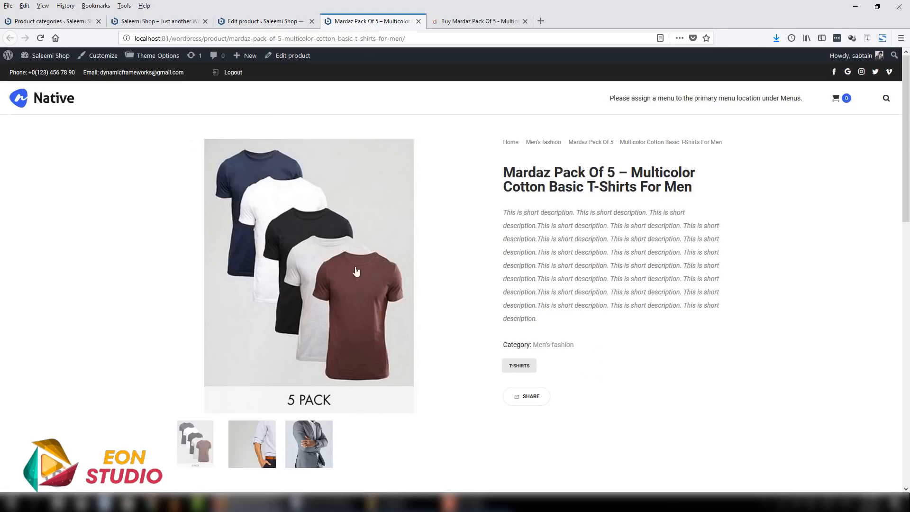
- Try Out of stock as the product's stock status and set it back to In stock
{"action": "left_click", "coordinate": [263, 21]}
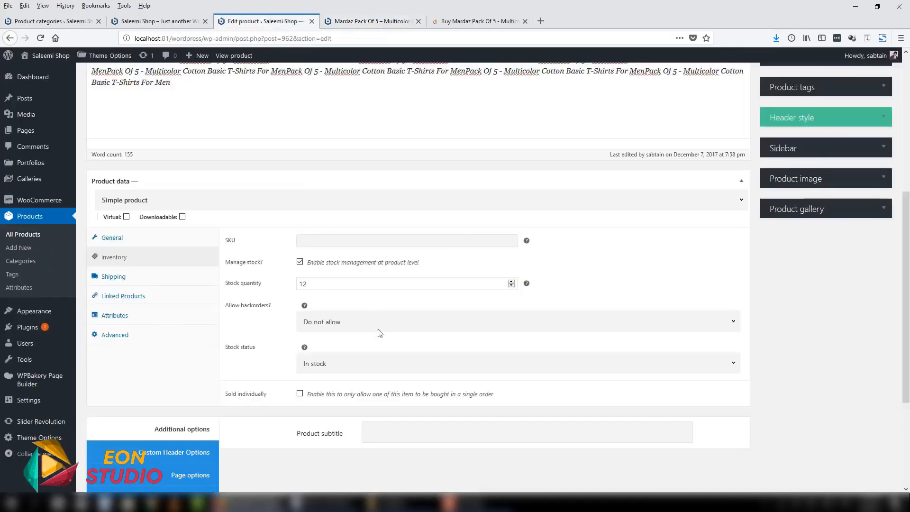
{"action": "left_click", "coordinate": [332, 363]}
{"action": "left_click", "coordinate": [331, 391]}
{"action": "mouse_move", "coordinate": [907, 352]}
{"action": "left_mouse_down"}
{"action": "mouse_move", "coordinate": [906, 240]}
{"action": "mouse_move", "coordinate": [908, 334]}
{"action": "left_mouse_up"}
{"action": "left_click", "coordinate": [327, 412]}
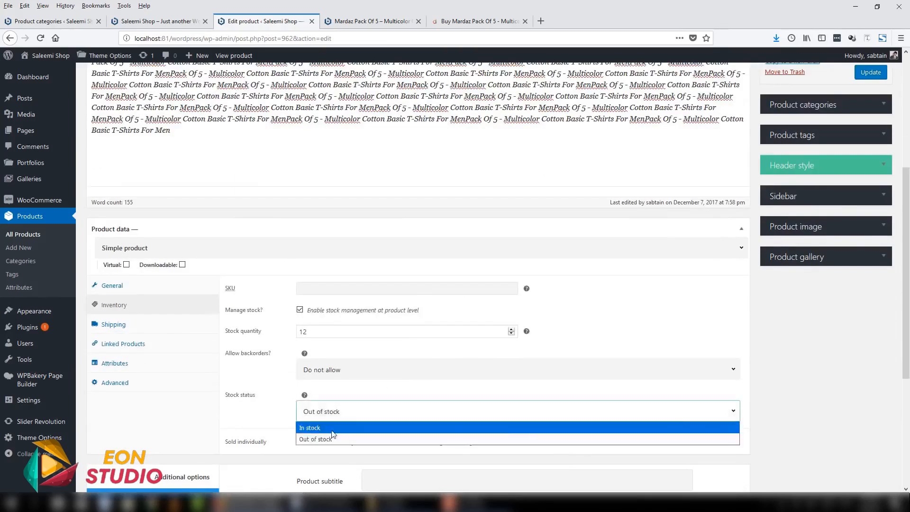
{"action": "left_click", "coordinate": [332, 425]}
- Set the stock quantity to 100 and the SKU to 3698, and update the product
{"action": "double_click", "coordinate": [308, 332]}
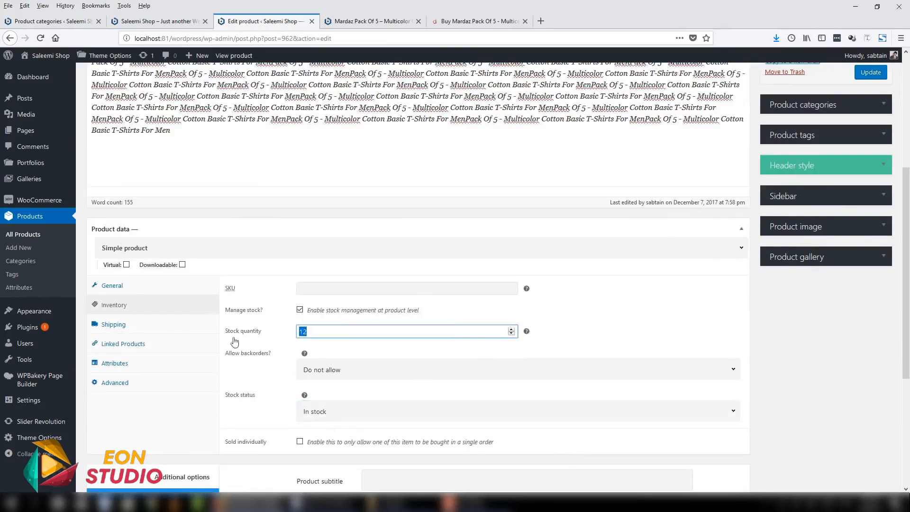
{"action": "type", "text": "100"}
{"action": "left_click", "coordinate": [365, 293]}
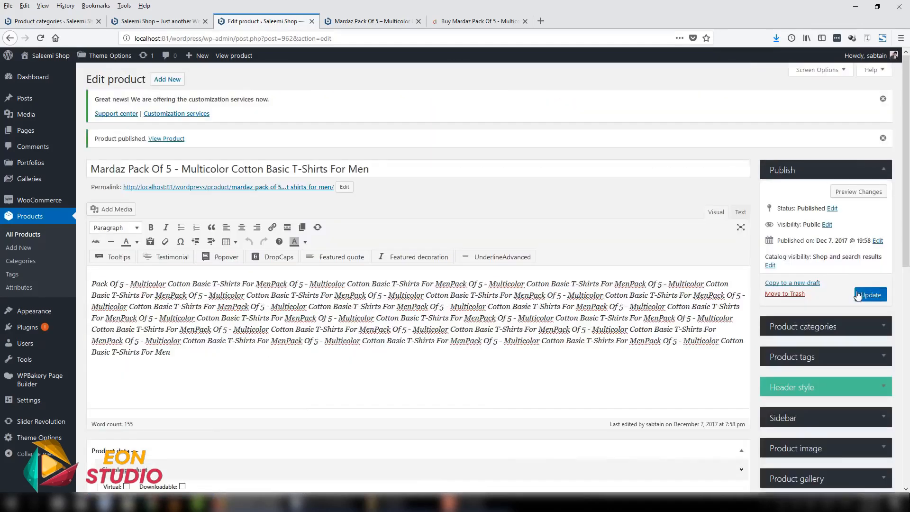
- Reload the published product page and examine its prices, stock line, SKU and description
{"action": "left_click", "coordinate": [357, 22]}
{"action": "left_click", "coordinate": [363, 39]}
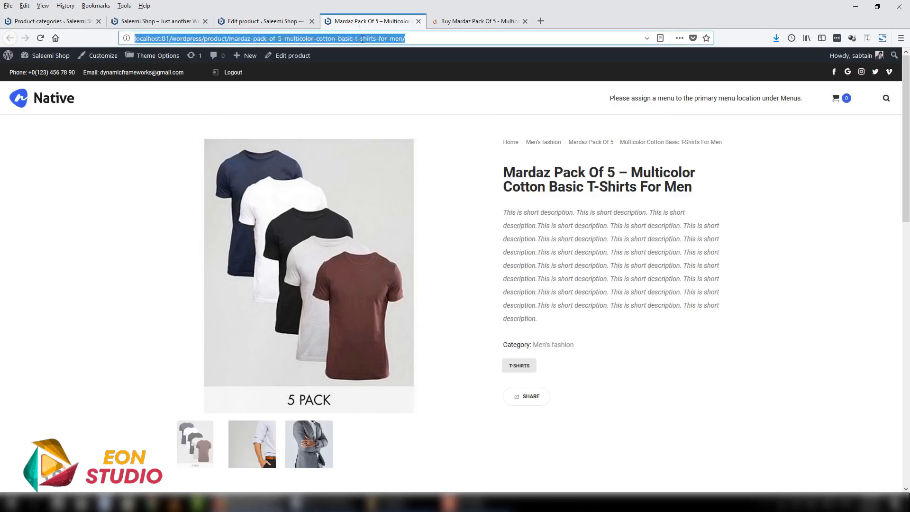
{"action": "key", "text": "Return"}
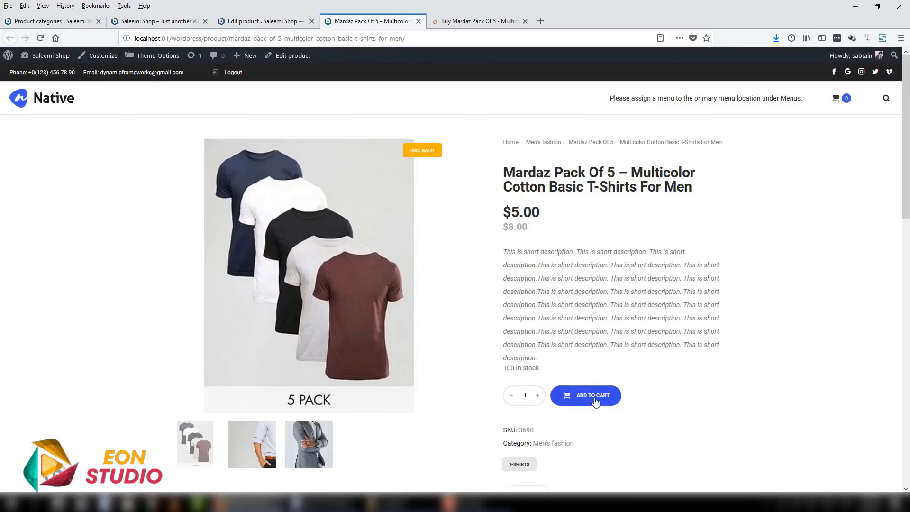
{"action": "left_click_drag", "start_coordinate": [509, 212], "coordinate": [584, 209]}
{"action": "left_click", "coordinate": [568, 230]}
{"action": "left_click_drag", "start_coordinate": [499, 227], "coordinate": [585, 278]}
{"action": "left_click", "coordinate": [555, 230]}
{"action": "scroll", "coordinate": [661, 250], "scroll_direction": "down", "scroll_amount": 4}
{"action": "left_click", "coordinate": [502, 341]}
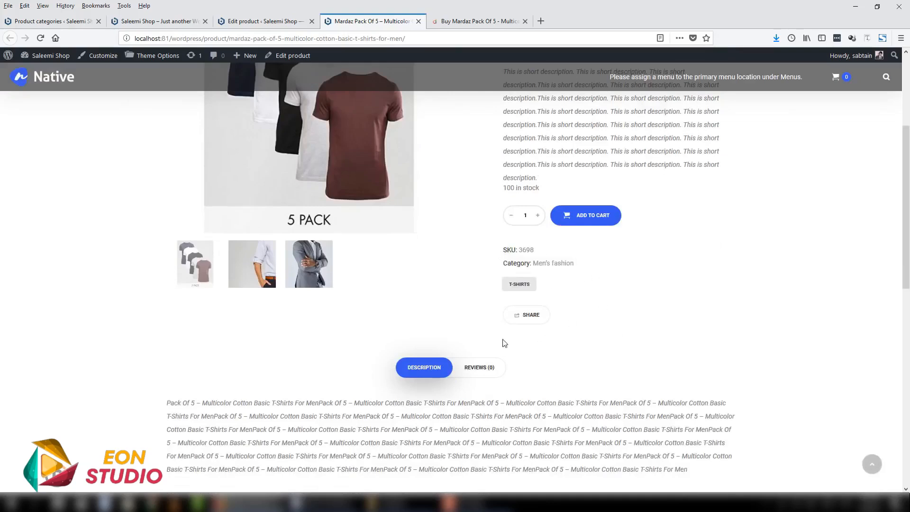
{"action": "scroll", "coordinate": [608, 327], "scroll_direction": "down", "scroll_amount": 2}
{"action": "scroll", "coordinate": [609, 327], "scroll_direction": "up", "scroll_amount": 6}
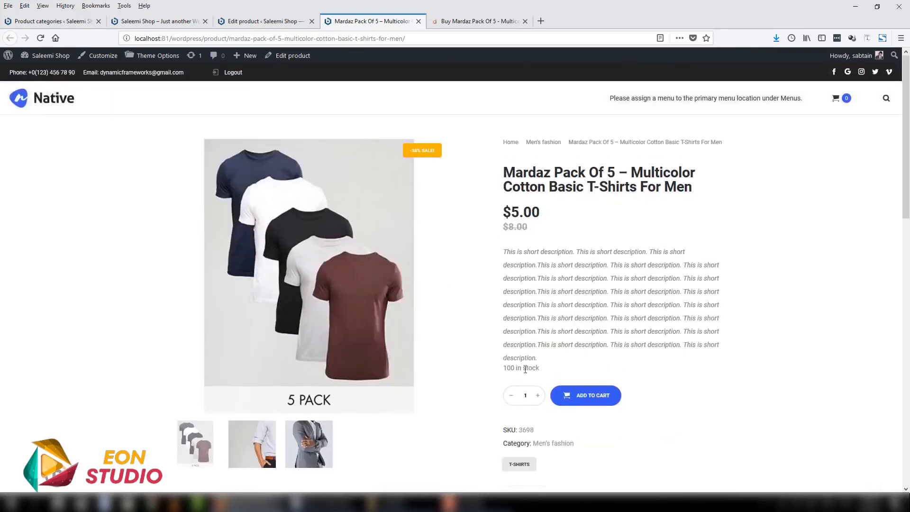
- In the product's inventory data, set Allow backorders to "Allow, but notify customer" and update the product
{"action": "left_click", "coordinate": [280, 21]}
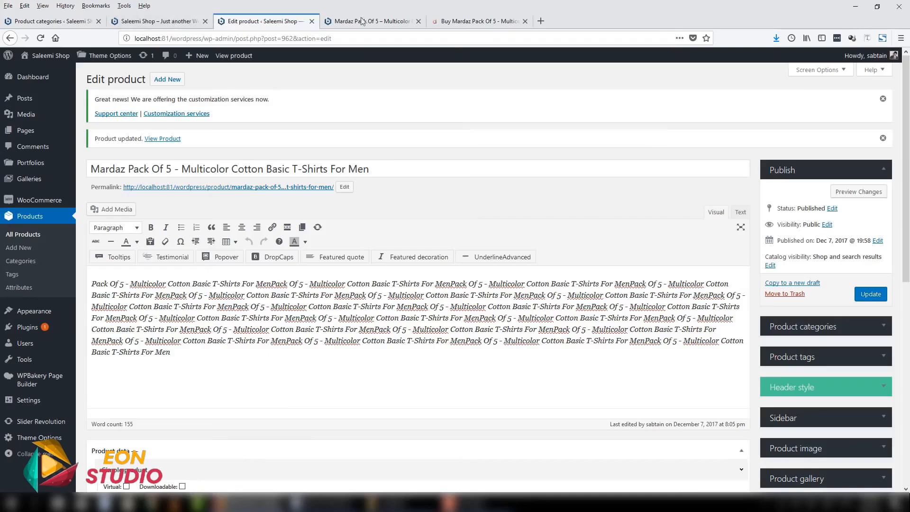
{"action": "left_click", "coordinate": [175, 22]}
{"action": "left_click", "coordinate": [263, 22]}
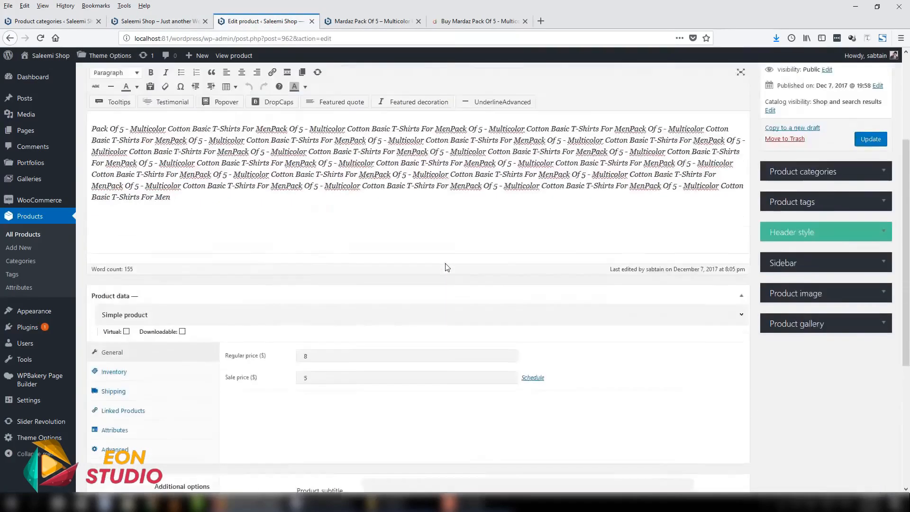
{"action": "left_click", "coordinate": [169, 259]}
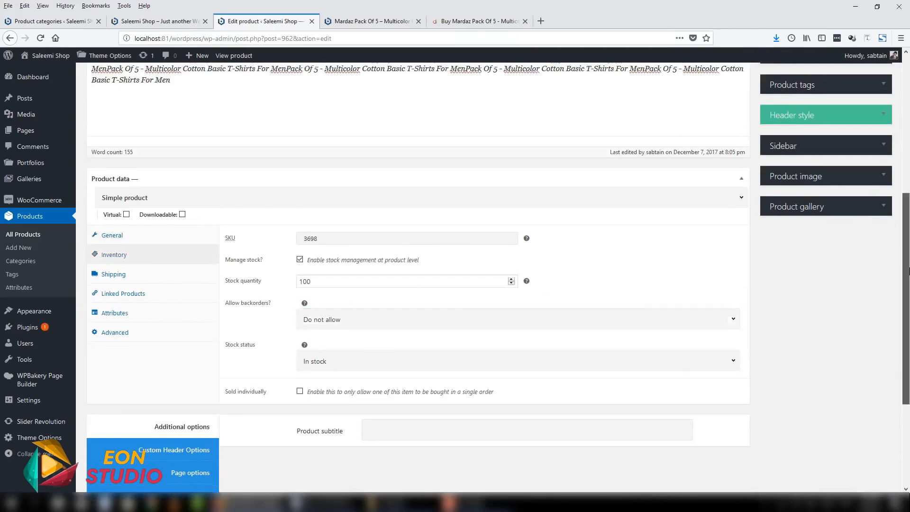
{"action": "scroll", "coordinate": [691, 301], "scroll_direction": "down", "scroll_amount": 1}
{"action": "left_click", "coordinate": [334, 299]}
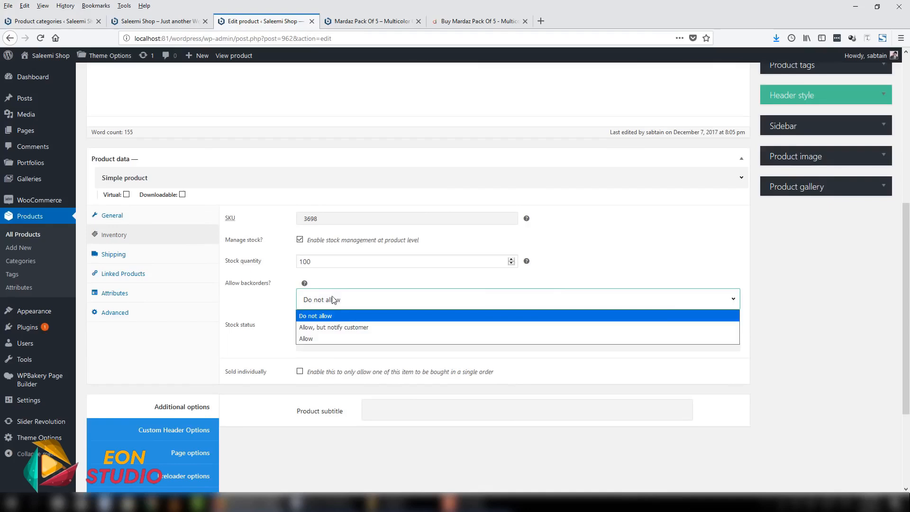
{"action": "left_click", "coordinate": [375, 327]}
{"action": "scroll", "coordinate": [391, 332], "scroll_direction": "up", "scroll_amount": 10}
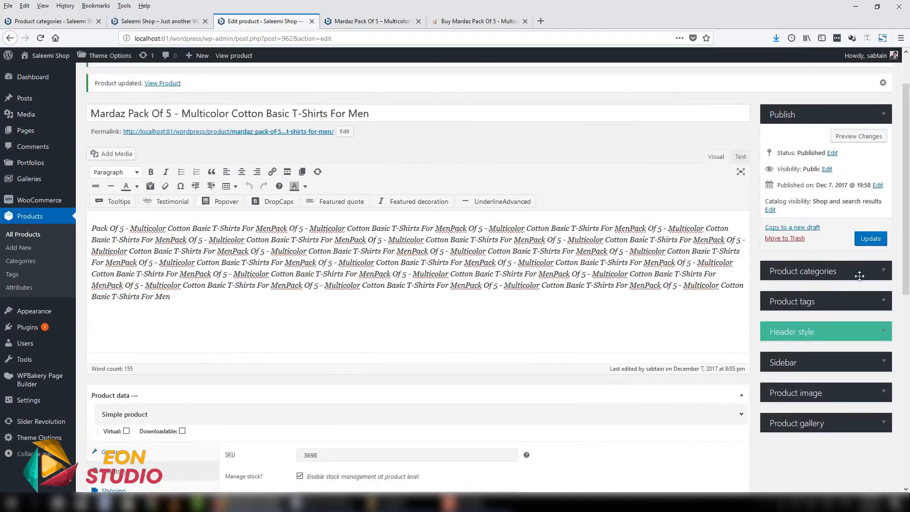
- Reload the published product page and examine the stock and backorder line above the cart controls
{"action": "left_click", "coordinate": [372, 21]}
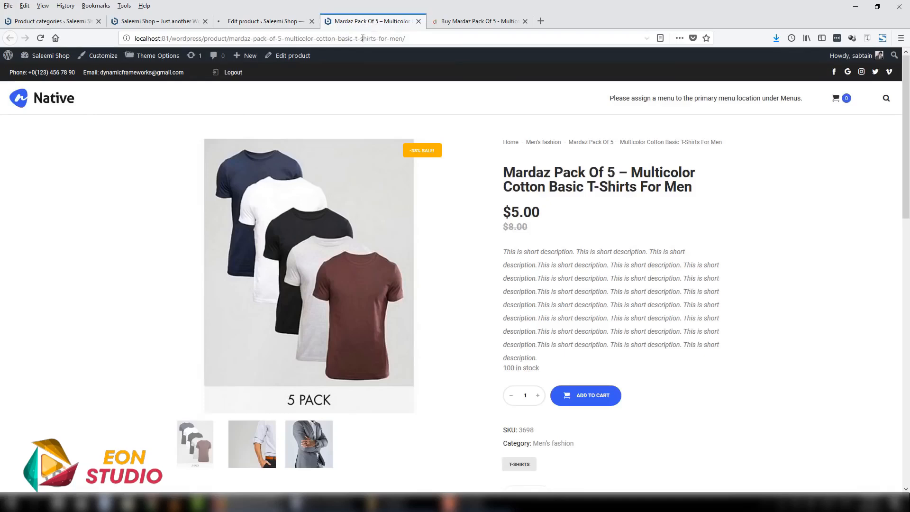
{"action": "left_click", "coordinate": [353, 40]}
{"action": "key", "text": "Return"}
{"action": "scroll", "coordinate": [874, 179], "scroll_direction": "down", "scroll_amount": 3}
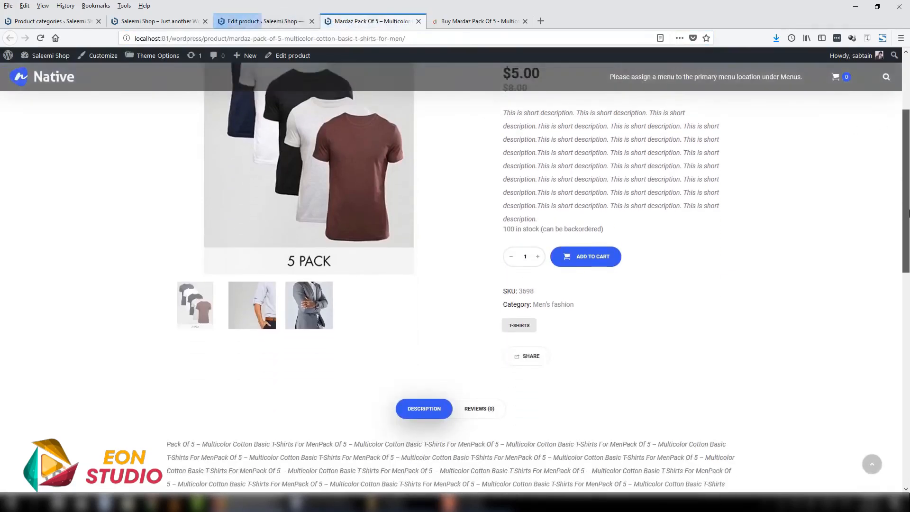
{"action": "scroll", "coordinate": [909, 213], "scroll_direction": "up", "scroll_amount": 2}
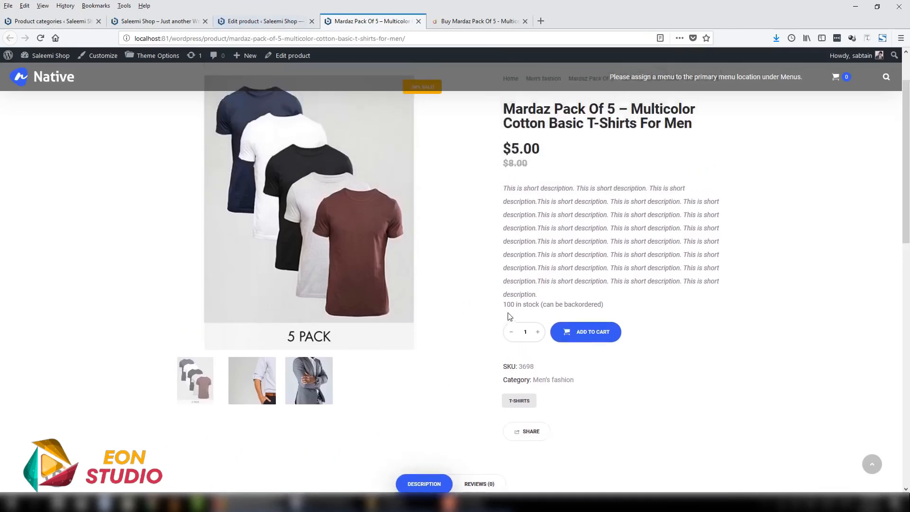
{"action": "left_click_drag", "start_coordinate": [511, 303], "coordinate": [558, 306]}
{"action": "left_click_drag", "start_coordinate": [613, 308], "coordinate": [539, 307]}
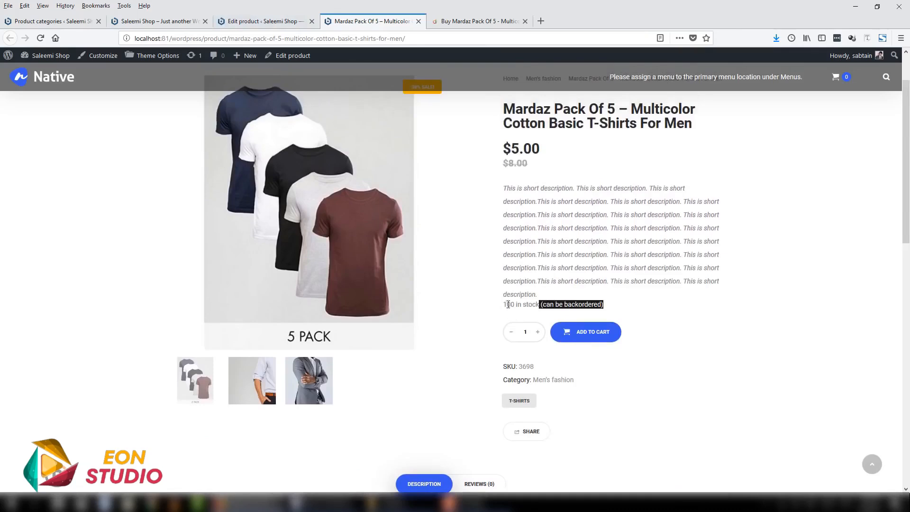
- Return to the product's edit form and review its Inventory and Shipping data
{"action": "left_click", "coordinate": [263, 21]}
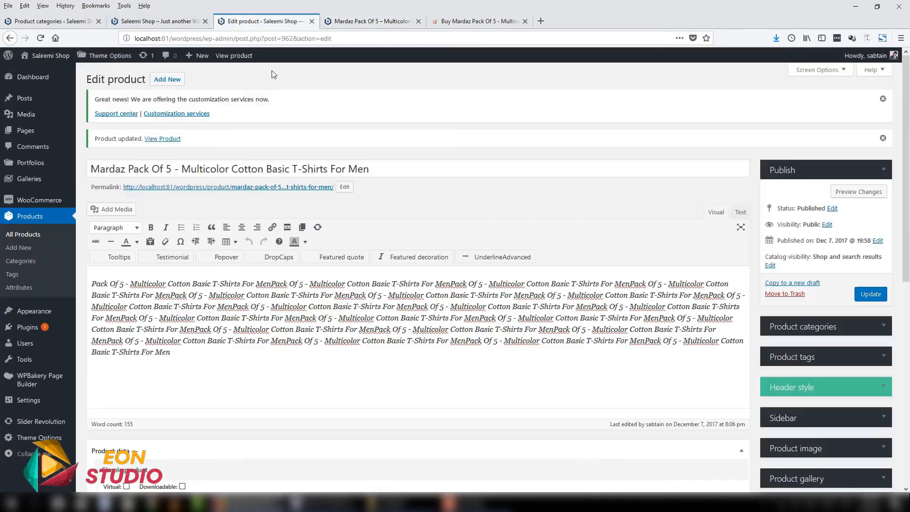
{"action": "left_click_drag", "start_coordinate": [908, 191], "coordinate": [908, 394]}
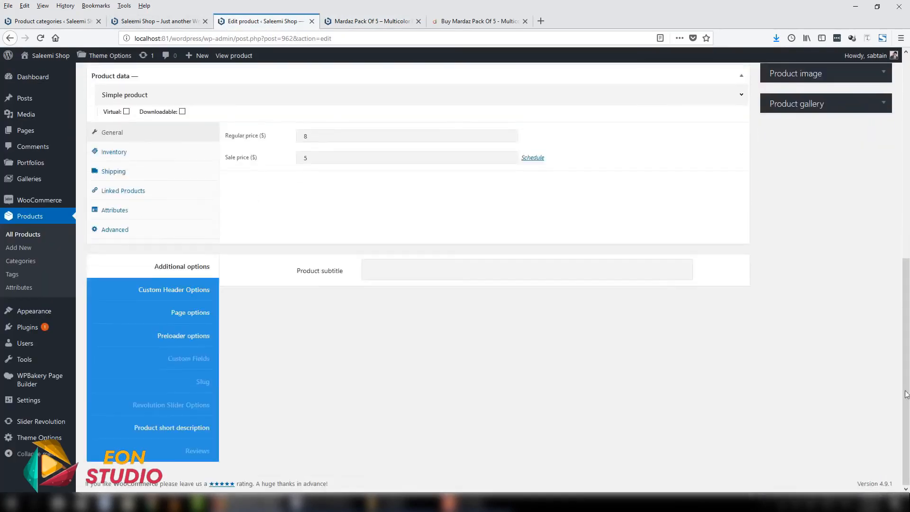
{"action": "left_click", "coordinate": [116, 155]}
{"action": "scroll", "coordinate": [119, 171], "scroll_direction": "up", "scroll_amount": 2}
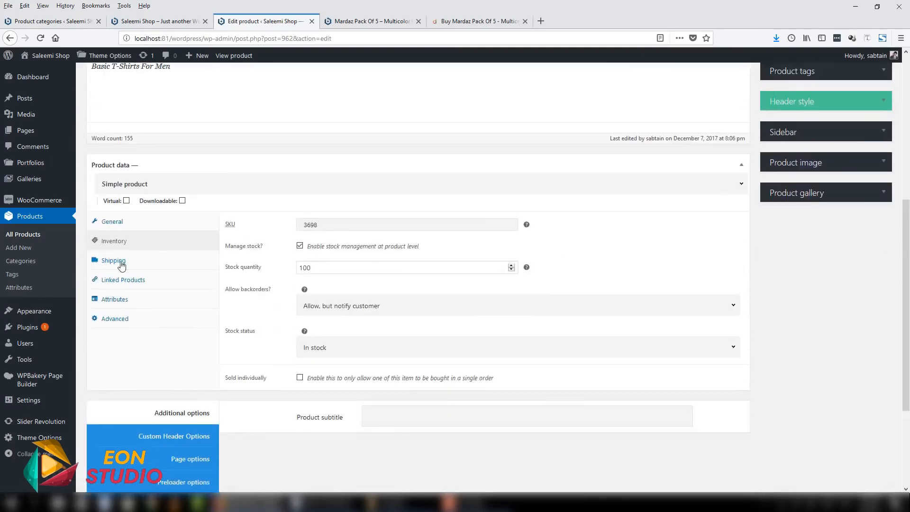
{"action": "left_click", "coordinate": [120, 260]}
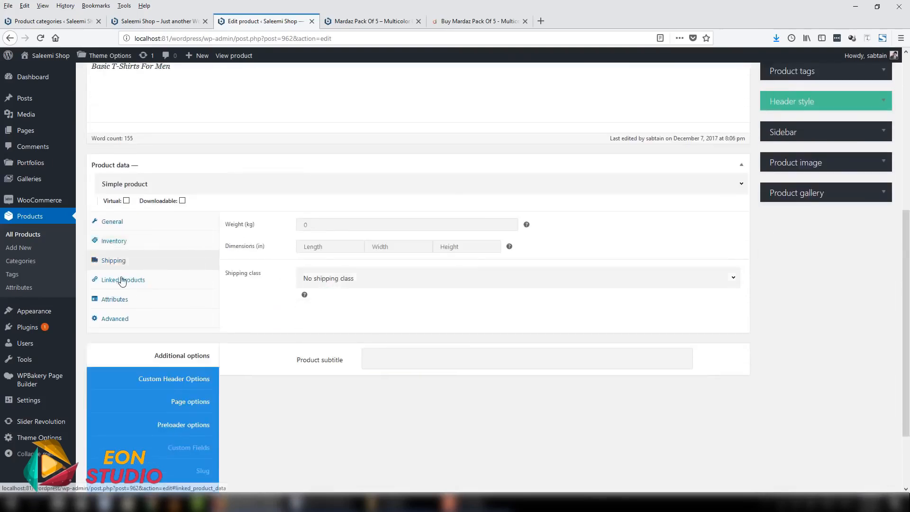
- Look over the Upsells and Cross-sells fields in the Linked Products data and read the Upsells help text
{"action": "left_click", "coordinate": [123, 280]}
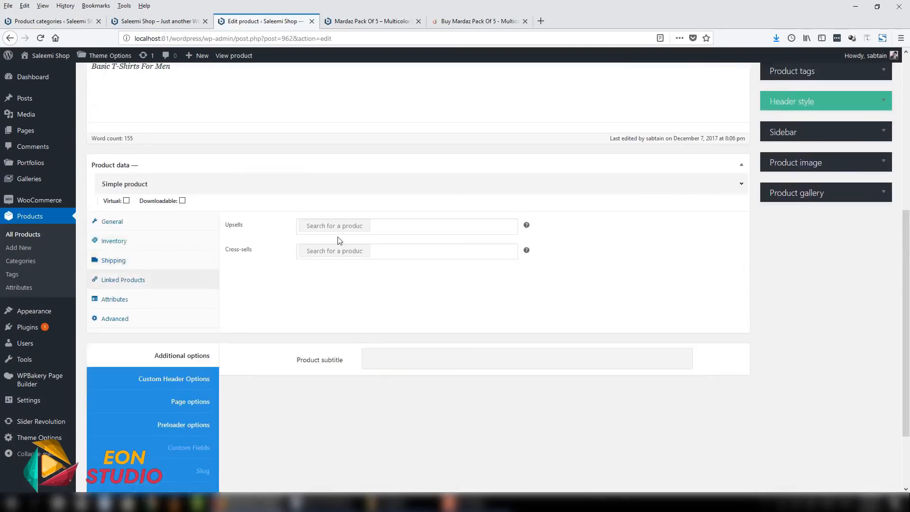
{"action": "left_click", "coordinate": [386, 249]}
{"action": "left_click", "coordinate": [386, 224]}
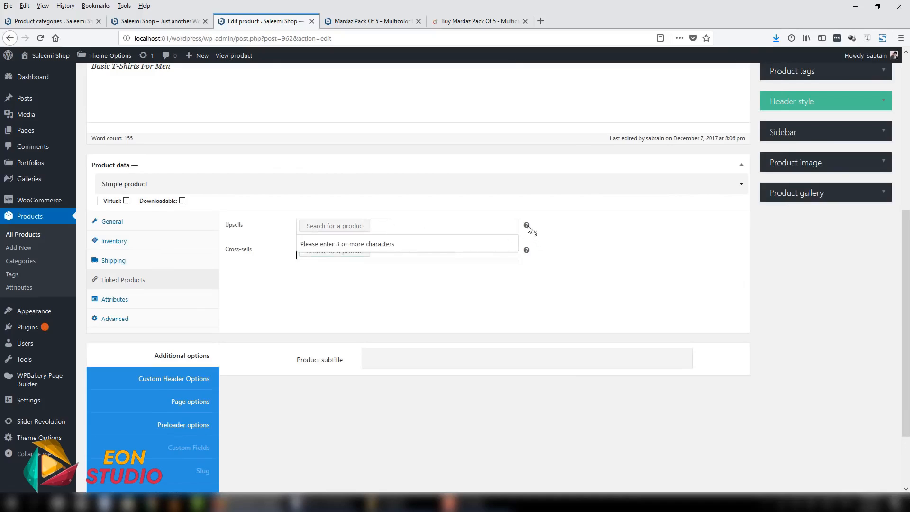
{"action": "mouse_move", "coordinate": [528, 227]}
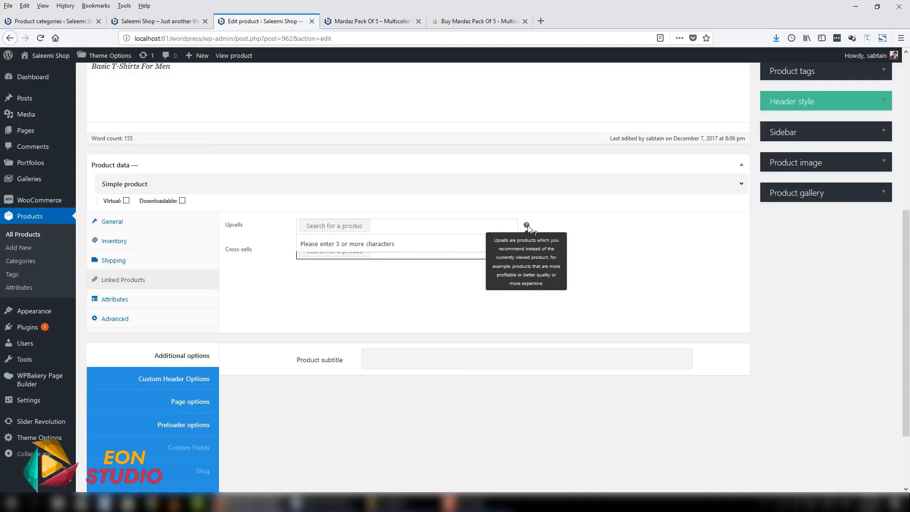
{"action": "left_click", "coordinate": [419, 223]}
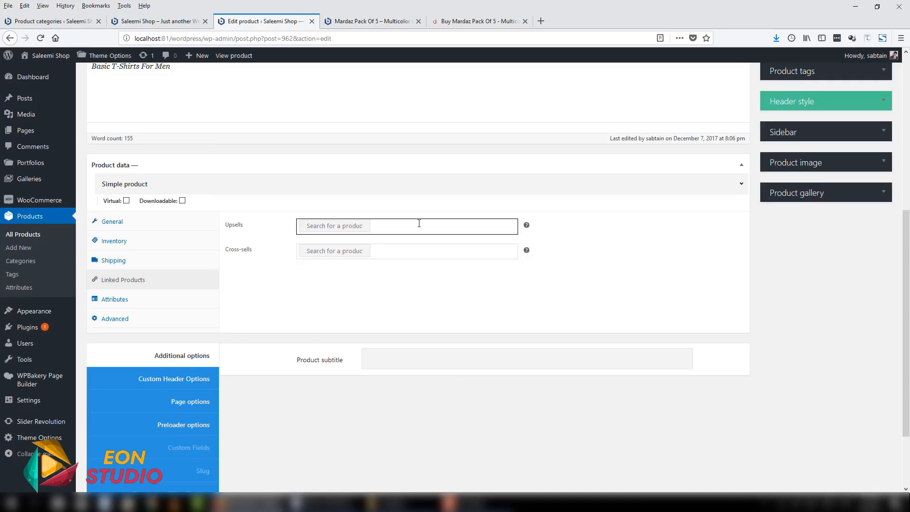
- Compare the product's title with the Upsells field in its Linked Products data, and look at the cart on the published product page
{"action": "scroll", "coordinate": [426, 220], "scroll_direction": "up", "scroll_amount": 10}
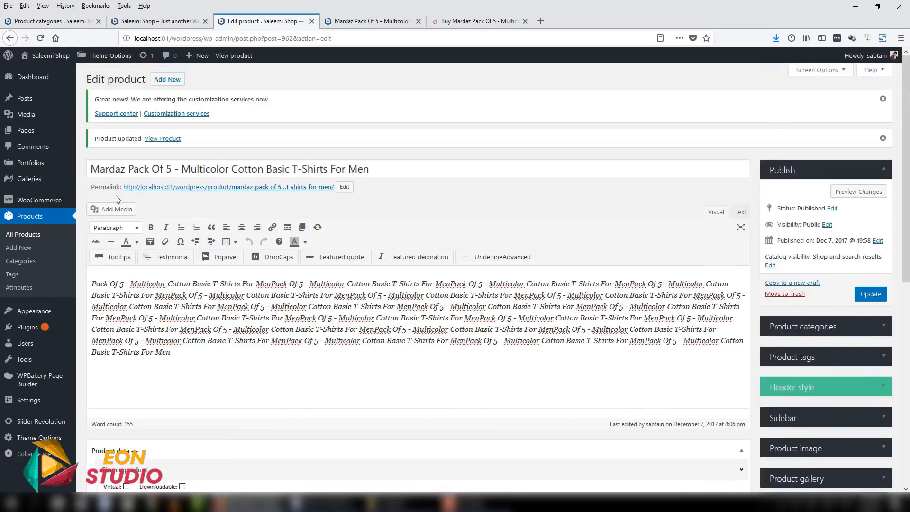
{"action": "triple_click", "coordinate": [95, 169]}
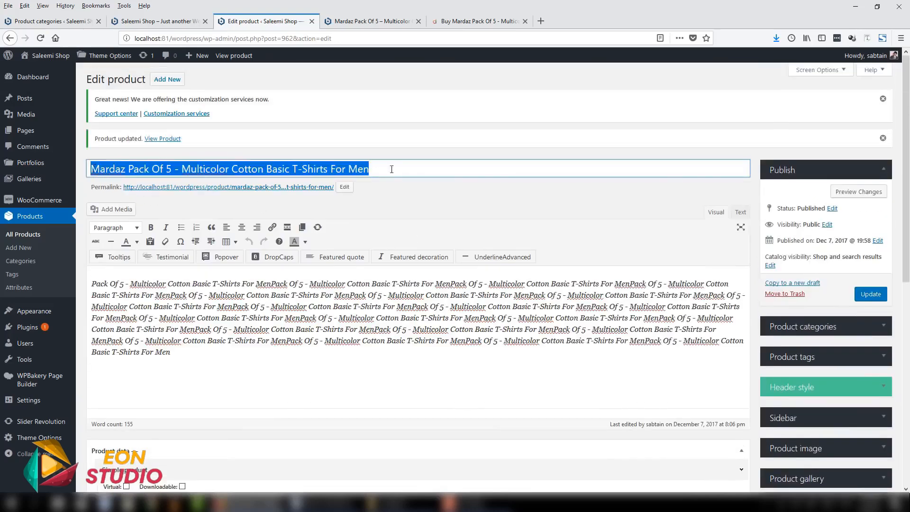
{"action": "left_click", "coordinate": [174, 169]}
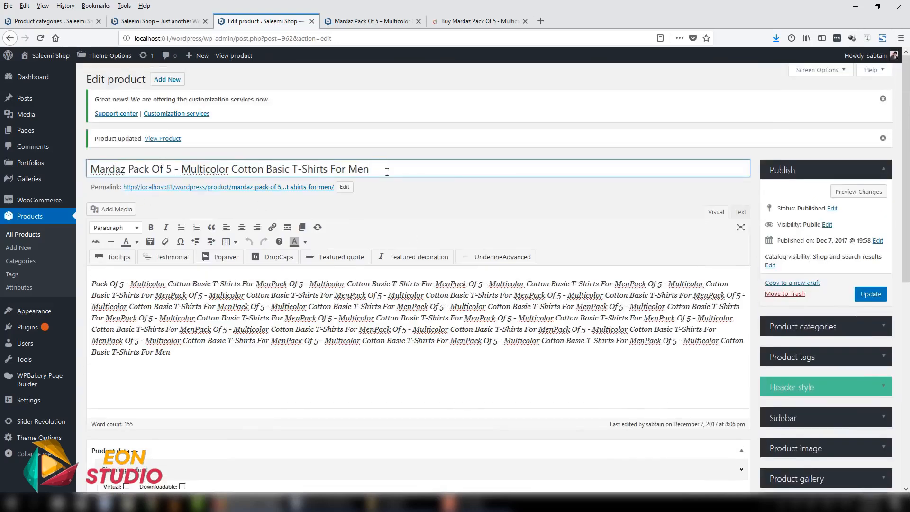
{"action": "scroll", "coordinate": [406, 200], "scroll_direction": "down", "scroll_amount": 4}
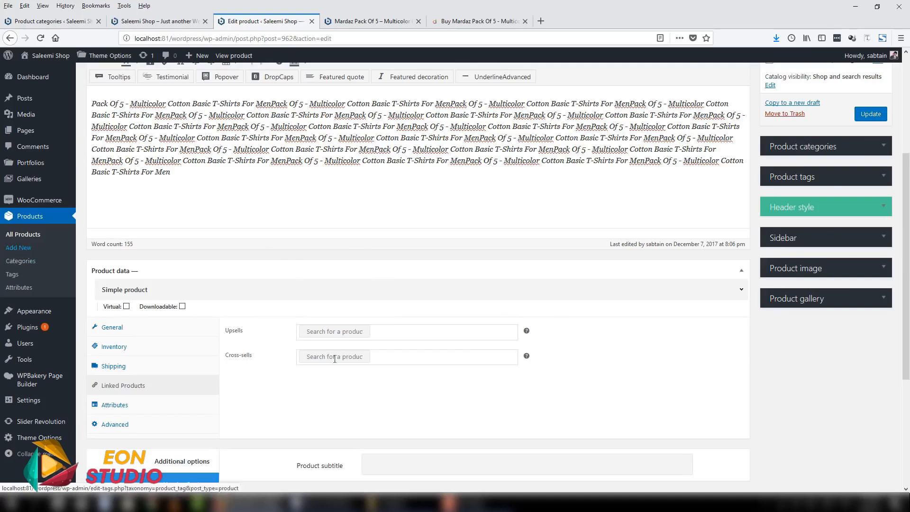
{"action": "left_click", "coordinate": [348, 337]}
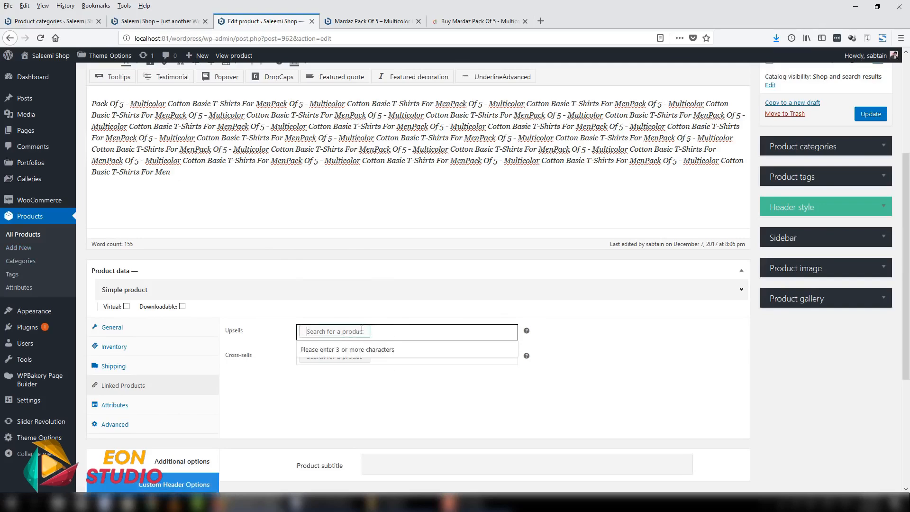
{"action": "left_click", "coordinate": [368, 21]}
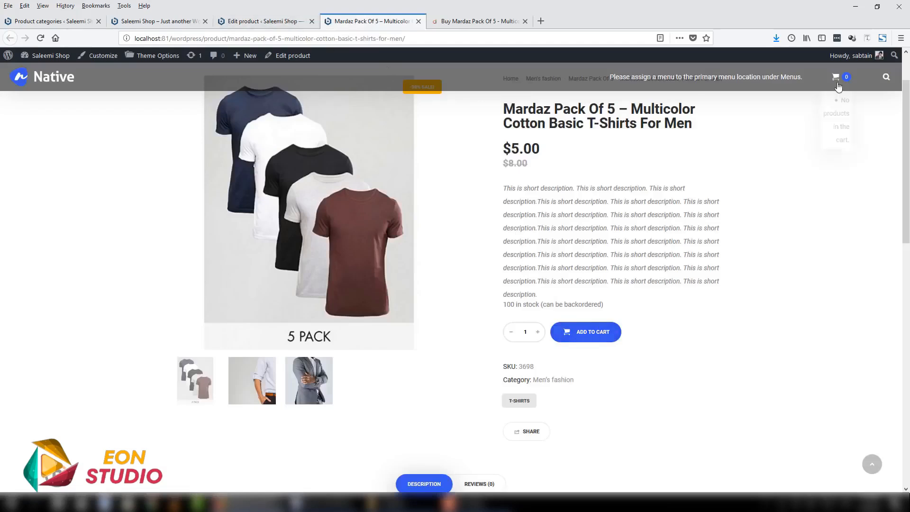
{"action": "left_click", "coordinate": [266, 23]}
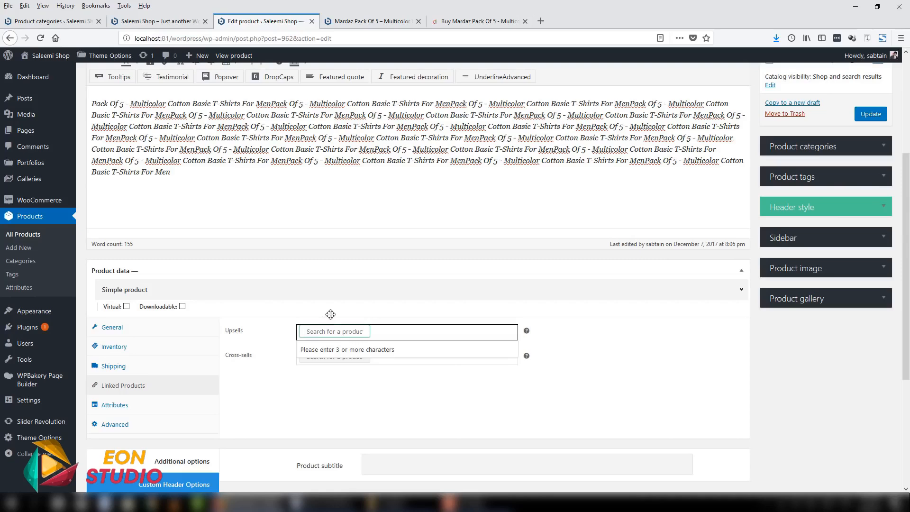
- Examine the Cross-sells field in the Linked Products data in relation to the product's title
{"action": "left_click", "coordinate": [418, 373]}
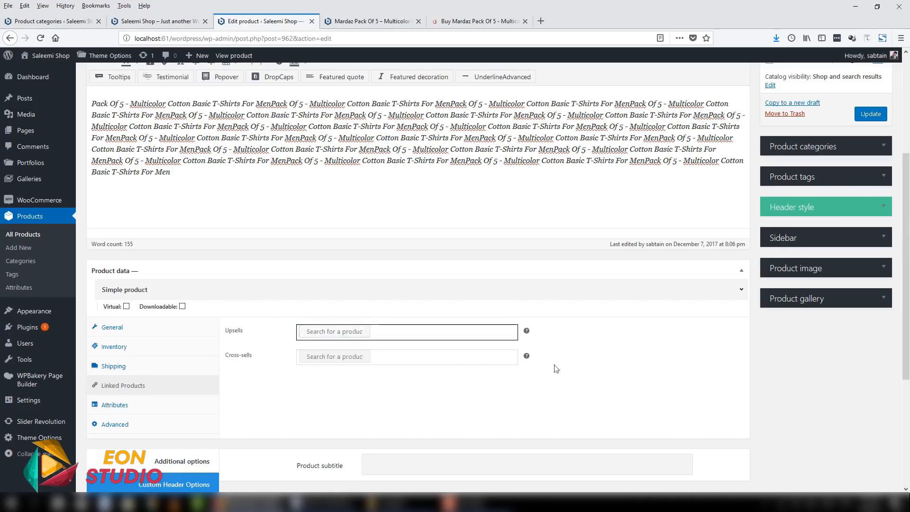
{"action": "left_click_drag", "start_coordinate": [906, 363], "coordinate": [906, 385]}
{"action": "left_click", "coordinate": [361, 315]}
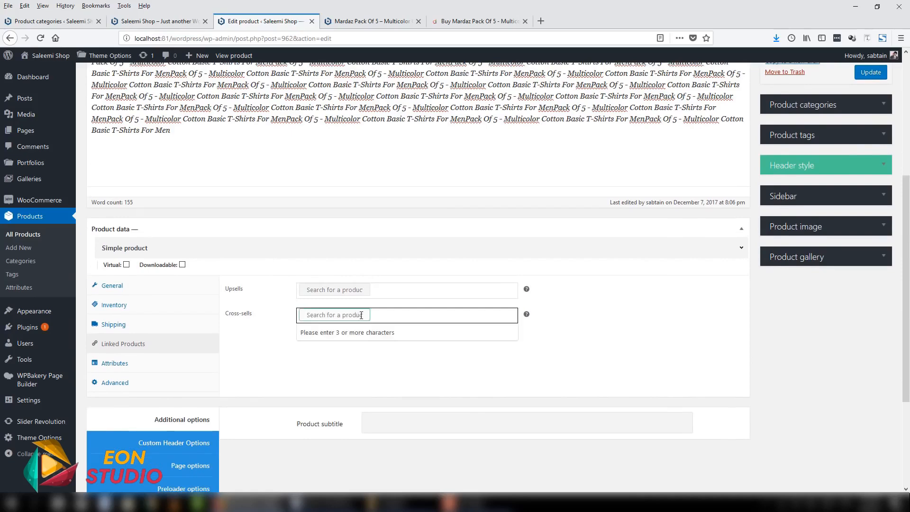
{"action": "scroll", "coordinate": [362, 315], "scroll_direction": "up", "scroll_amount": 4}
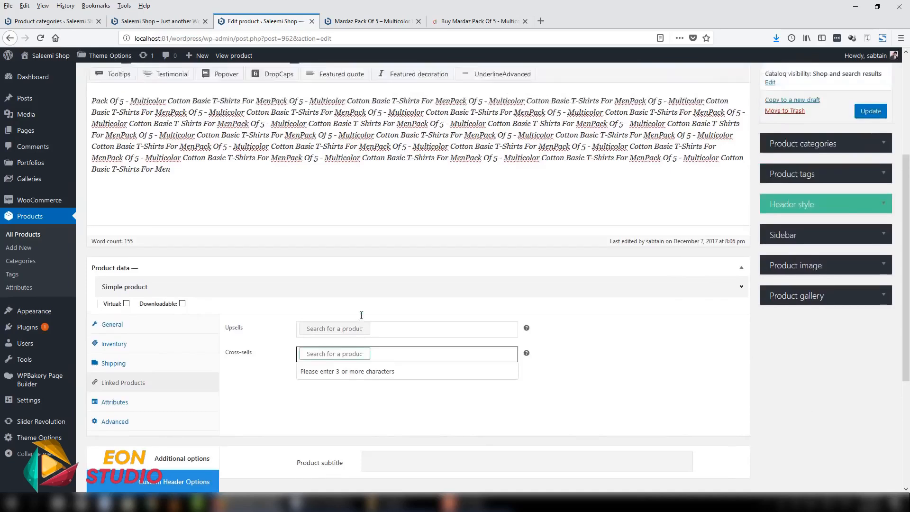
{"action": "left_click", "coordinate": [378, 123]}
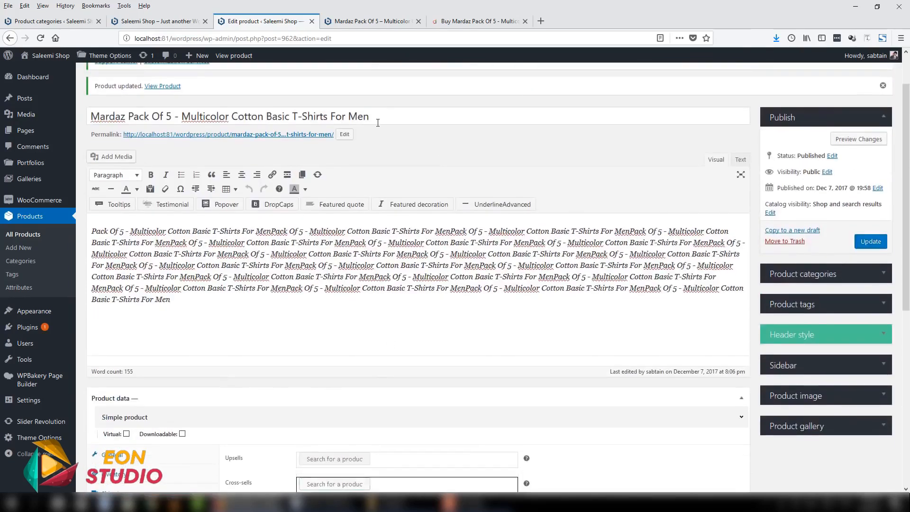
{"action": "left_click", "coordinate": [374, 119]}
{"action": "key", "text": "ctrl+a"}
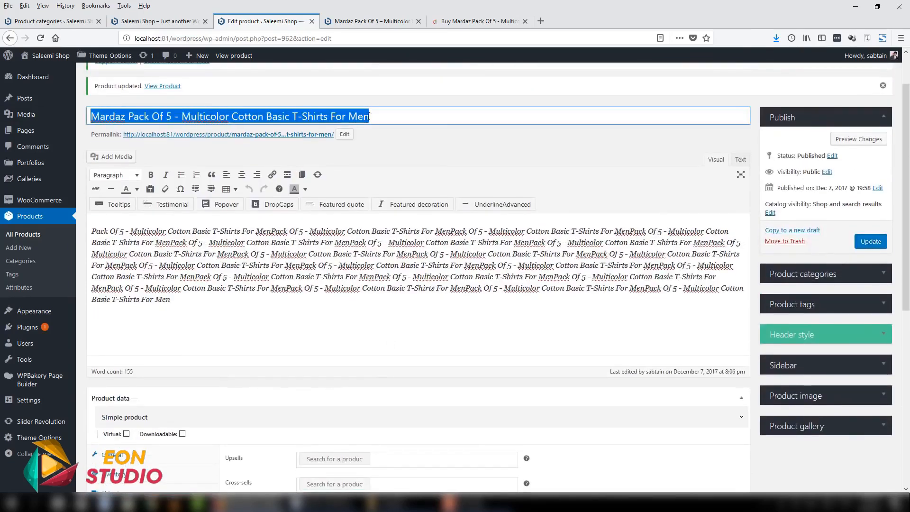
{"action": "left_click_drag", "start_coordinate": [379, 118], "coordinate": [83, 118]}
{"action": "scroll", "coordinate": [450, 302], "scroll_direction": "down", "scroll_amount": 4}
{"action": "left_click", "coordinate": [327, 304]}
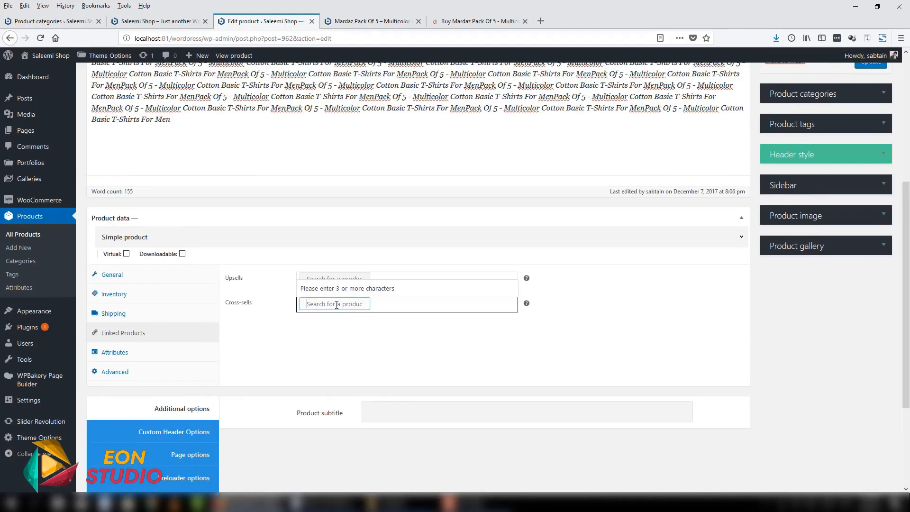
{"action": "scroll", "coordinate": [366, 301], "scroll_direction": "up", "scroll_amount": 5}
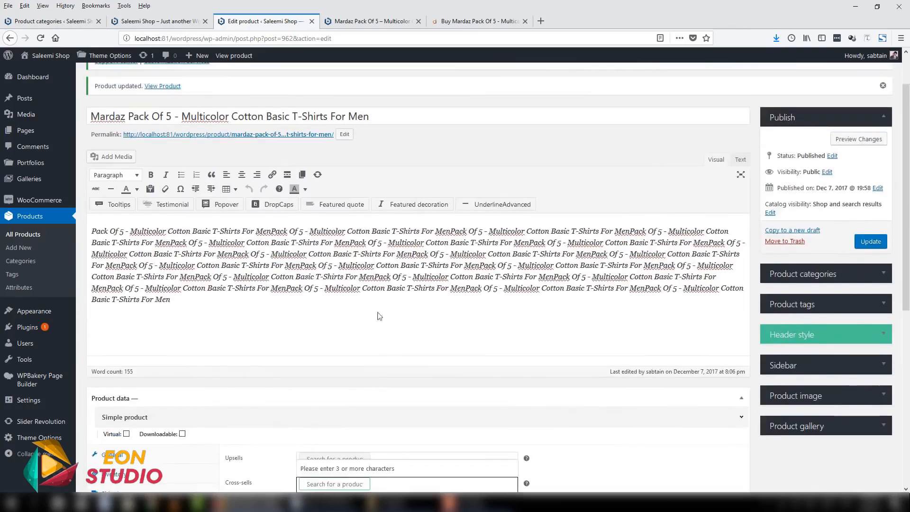
{"action": "left_click", "coordinate": [401, 114]}
{"action": "scroll", "coordinate": [360, 256], "scroll_direction": "down", "scroll_amount": 3}
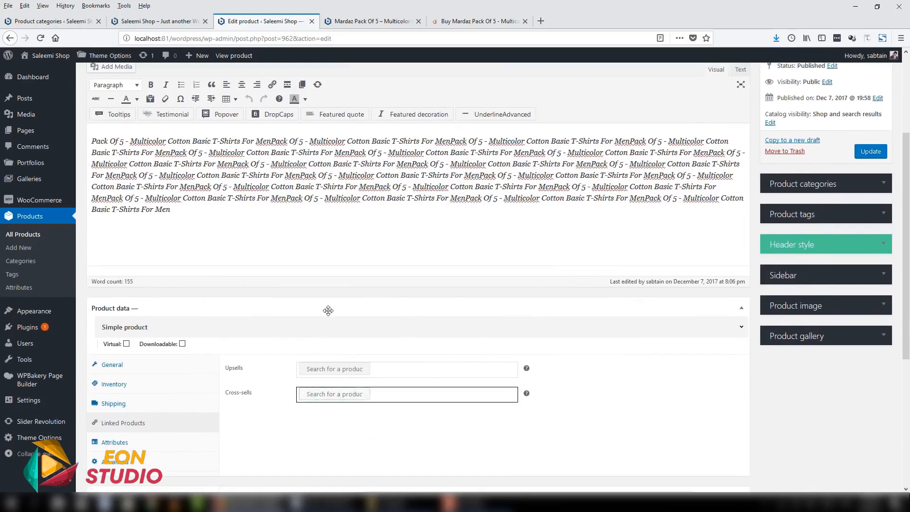
{"action": "scroll", "coordinate": [328, 310], "scroll_direction": "up", "scroll_amount": 3}
{"action": "left_click_drag", "start_coordinate": [394, 116], "coordinate": [110, 116]}
{"action": "scroll", "coordinate": [305, 278], "scroll_direction": "down", "scroll_amount": 3}
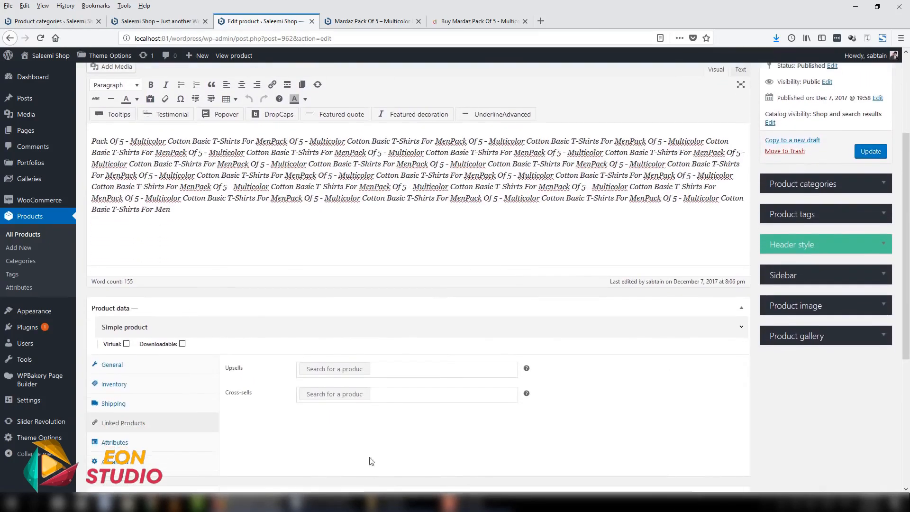
{"action": "left_click", "coordinate": [351, 393]}
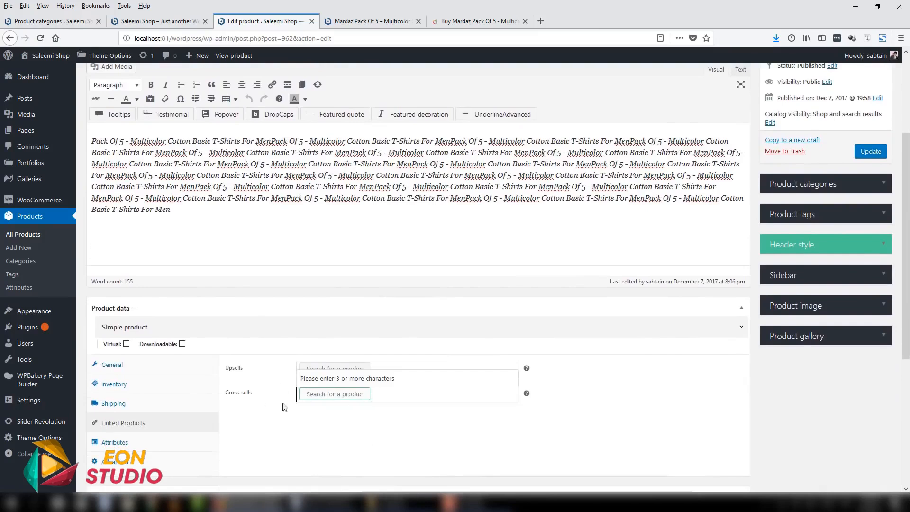
- Update the product with its linked products left blank and reload its published page
{"action": "scroll", "coordinate": [567, 371], "scroll_direction": "down", "scroll_amount": 2}
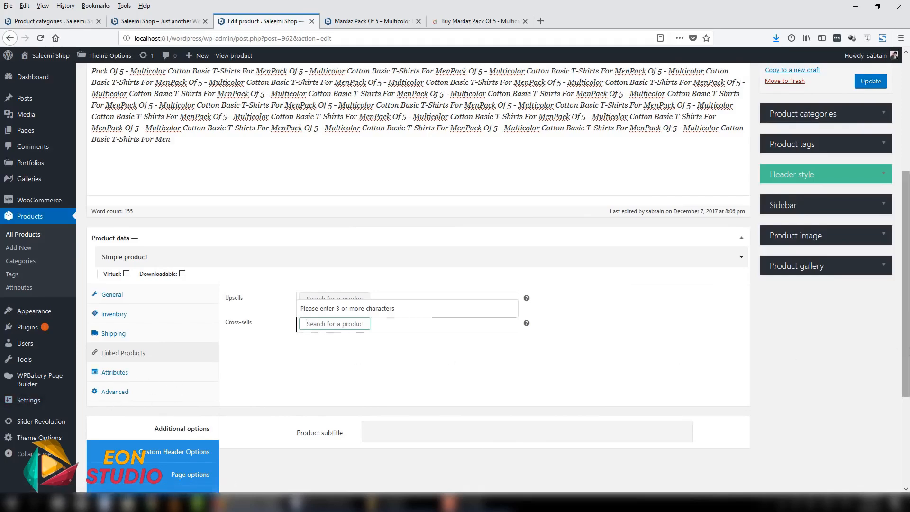
{"action": "scroll", "coordinate": [894, 220], "scroll_direction": "up", "scroll_amount": 5}
{"action": "scroll", "coordinate": [880, 273], "scroll_direction": "down", "scroll_amount": 1}
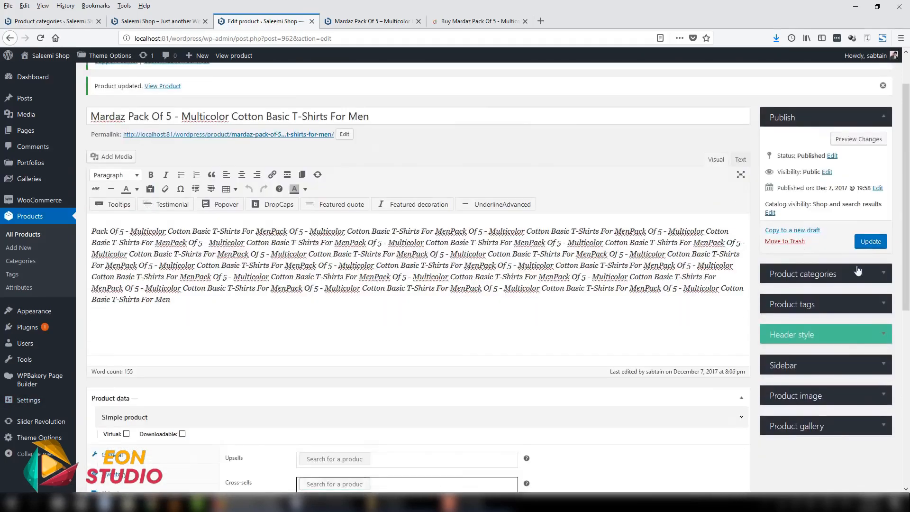
{"action": "left_click", "coordinate": [871, 242]}
{"action": "left_click", "coordinate": [368, 21]}
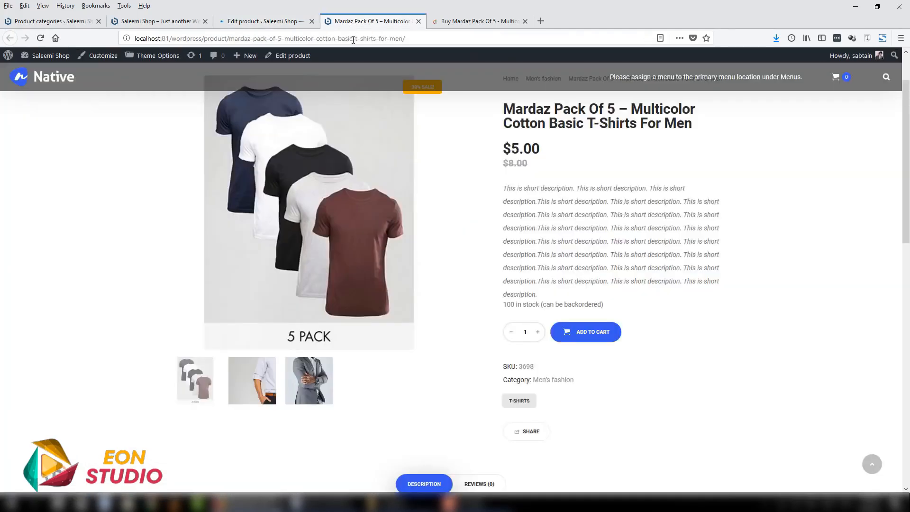
{"action": "left_click", "coordinate": [353, 39]}
{"action": "key", "text": "Return"}
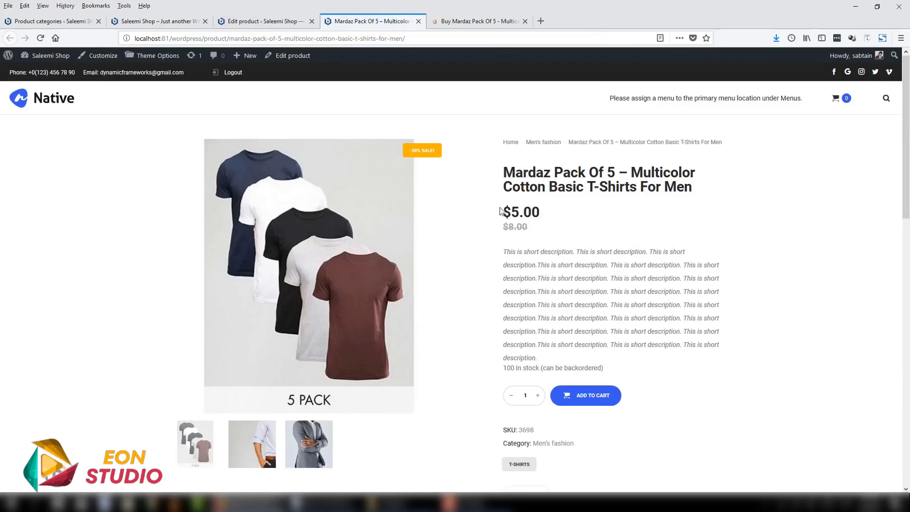
- Look through the published product page, from the price, short description and tags to the full description, related products and footer
{"action": "scroll", "coordinate": [509, 199], "scroll_direction": "down", "scroll_amount": 3}
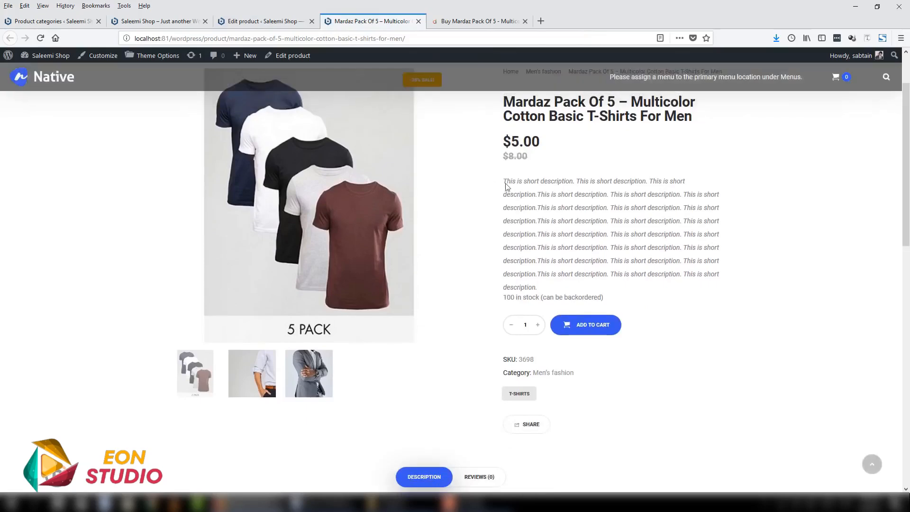
{"action": "scroll", "coordinate": [545, 327], "scroll_direction": "down", "scroll_amount": 2}
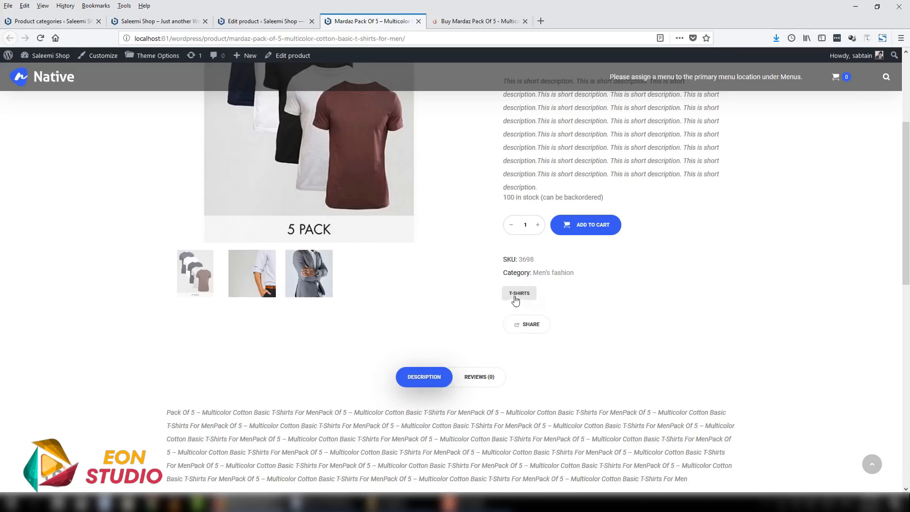
{"action": "left_click_drag", "start_coordinate": [907, 252], "coordinate": [908, 310]}
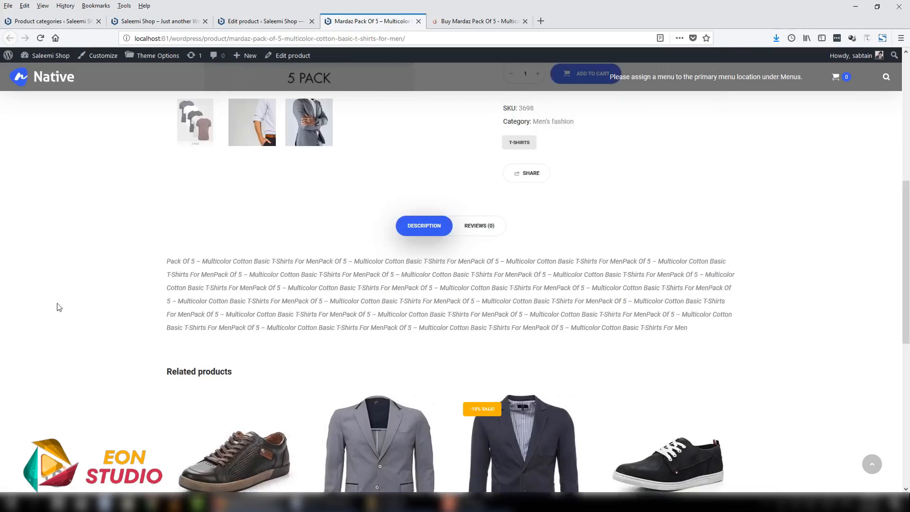
{"action": "left_click_drag", "start_coordinate": [168, 261], "coordinate": [521, 328]}
{"action": "left_click", "coordinate": [454, 285]}
{"action": "scroll", "coordinate": [749, 300], "scroll_direction": "down", "scroll_amount": 4}
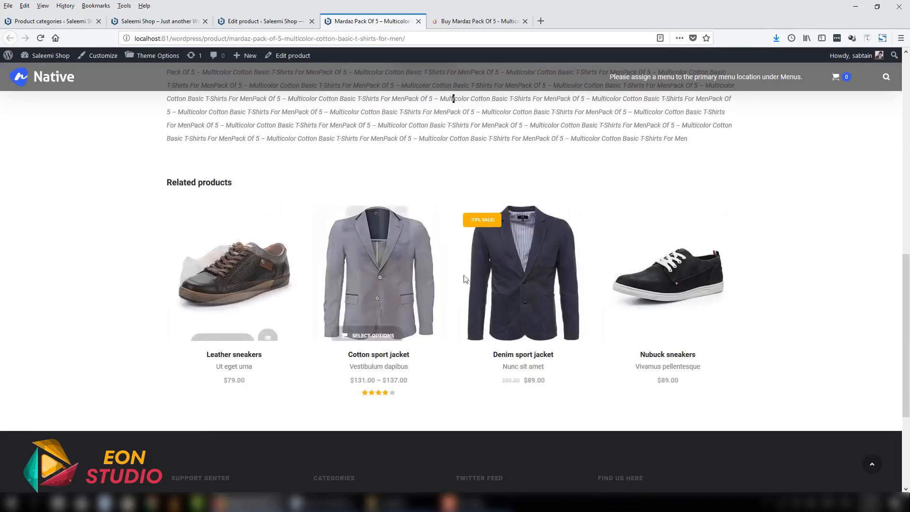
{"action": "scroll", "coordinate": [907, 420], "scroll_direction": "down", "scroll_amount": 2}
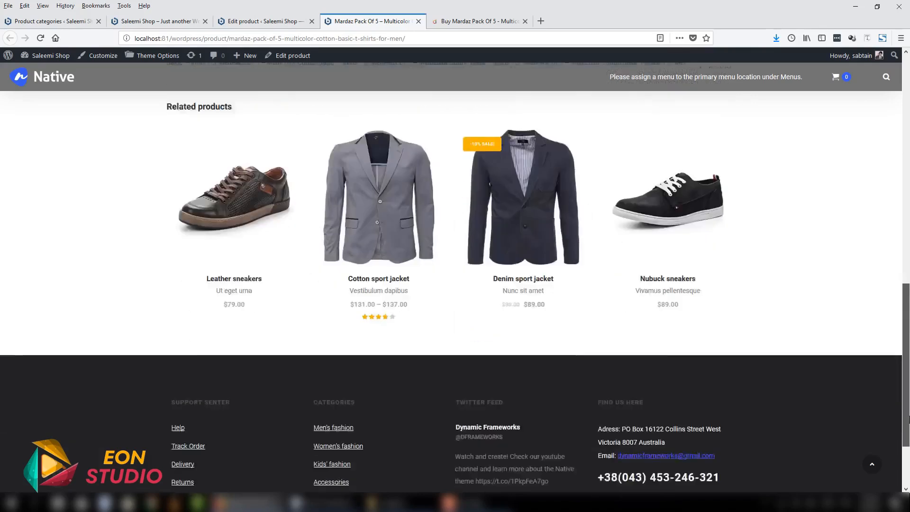
{"action": "scroll", "coordinate": [908, 419], "scroll_direction": "down", "scroll_amount": 3}
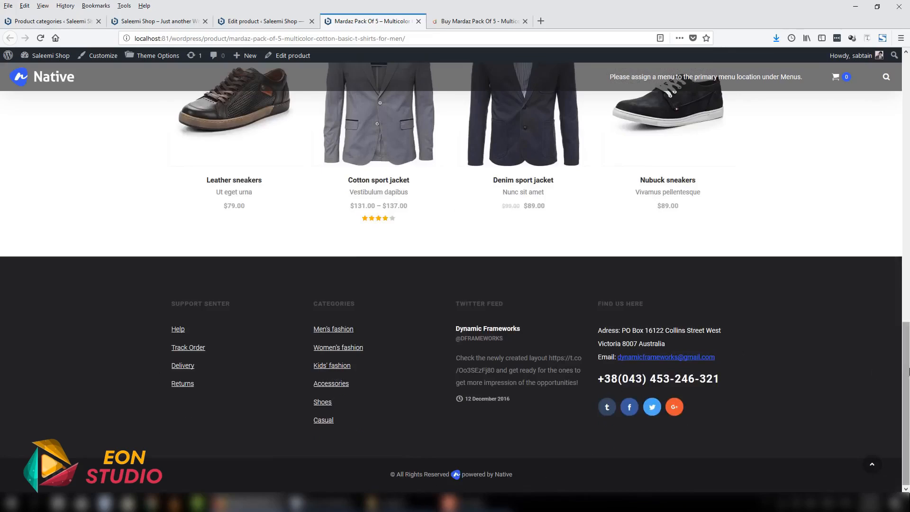
{"action": "left_click_drag", "start_coordinate": [906, 422], "coordinate": [907, 154]}
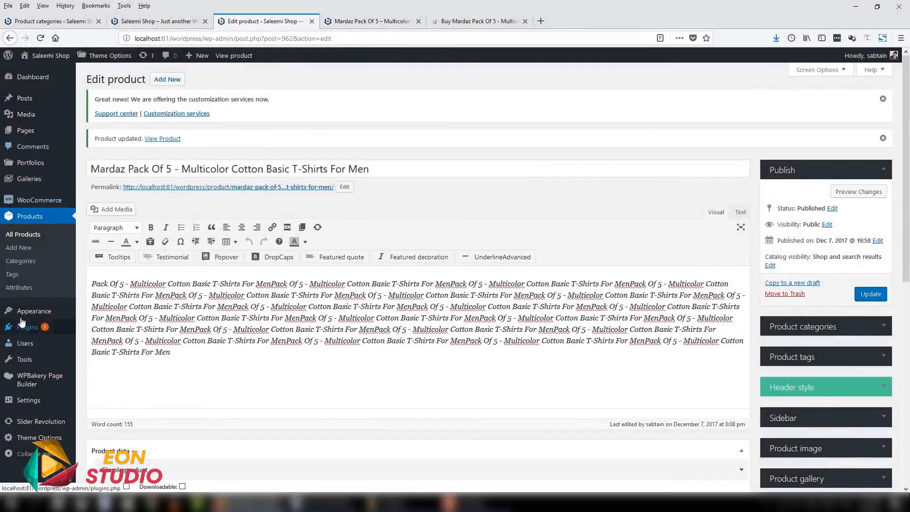
- From the product's edit page, open the site's Appearance Menus page in a new browser tab and switch to it
{"action": "mouse_move", "coordinate": [29, 314]}
{"action": "right_click", "coordinate": [104, 355]}
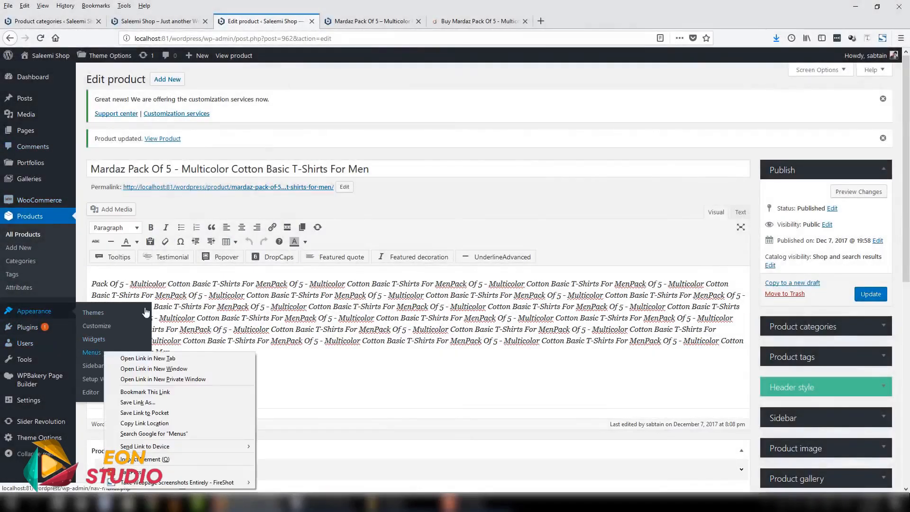
{"action": "left_click", "coordinate": [145, 357]}
{"action": "left_click", "coordinate": [357, 21]}
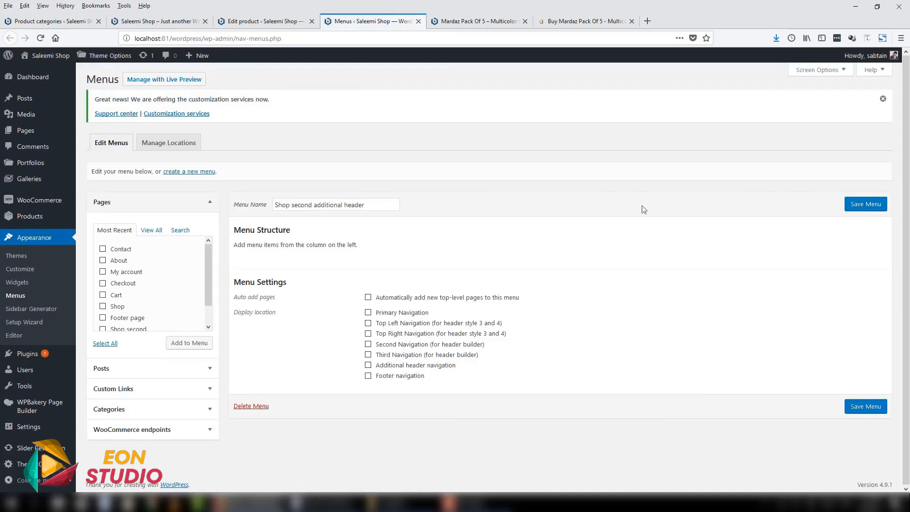
- Rename the menu as Home, assign it to the Primary Navigation display location and save it
{"action": "left_click_drag", "start_coordinate": [373, 203], "coordinate": [178, 210]}
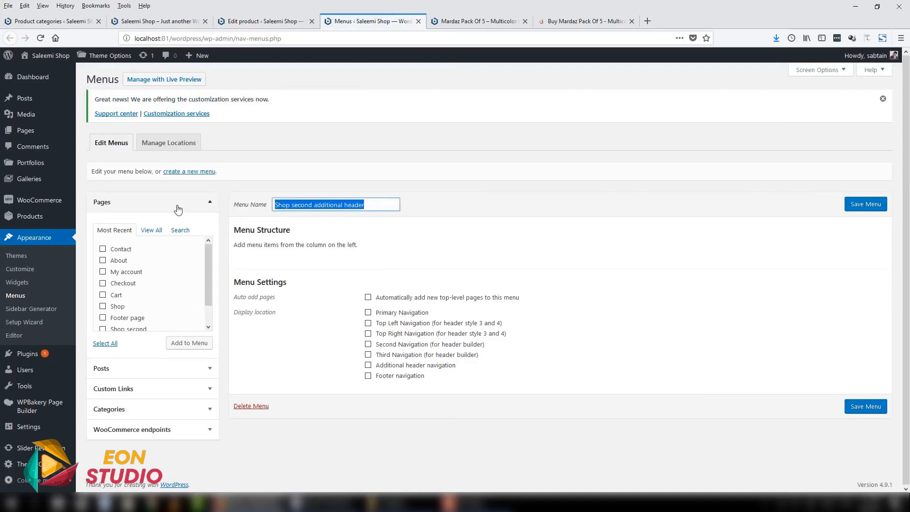
{"action": "type", "text": "Home"}
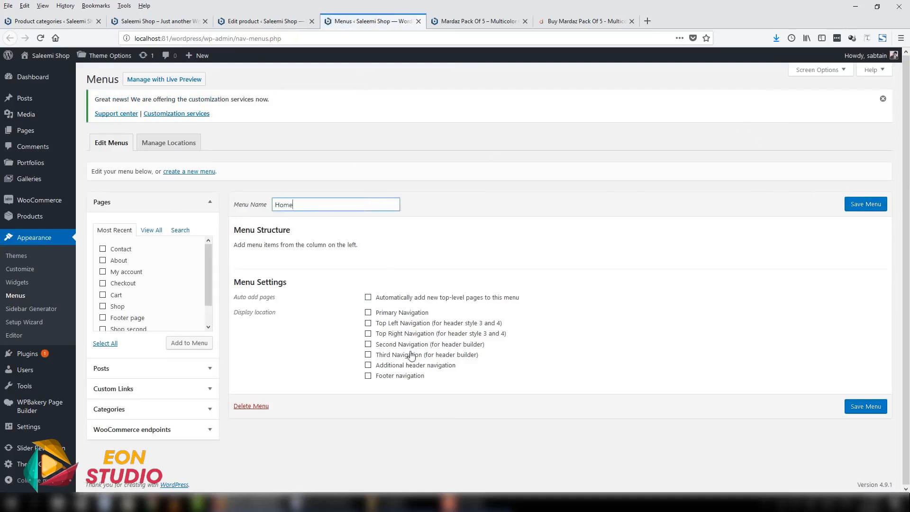
{"action": "left_click", "coordinate": [410, 313]}
{"action": "left_click", "coordinate": [882, 205]}
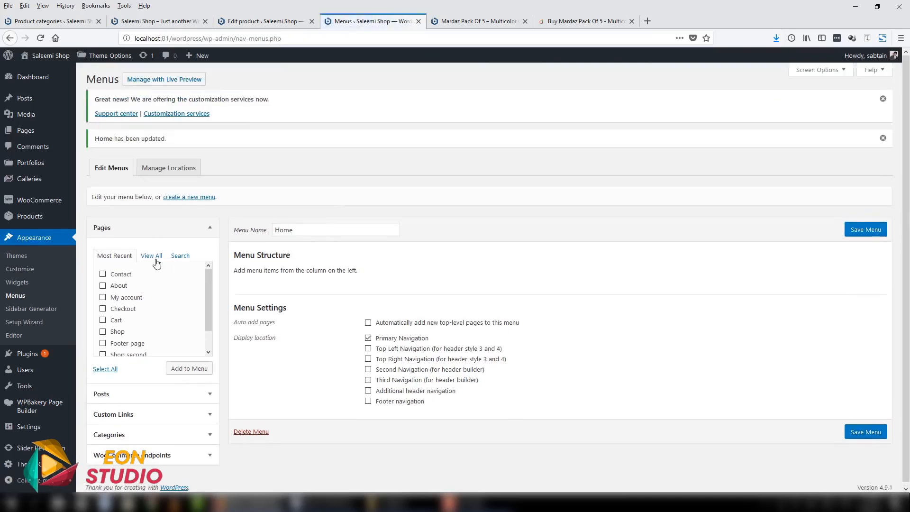
- Add the pages Home: Shop second, About, Contact and Shop to the menu from the full page list
{"action": "left_click", "coordinate": [157, 258]}
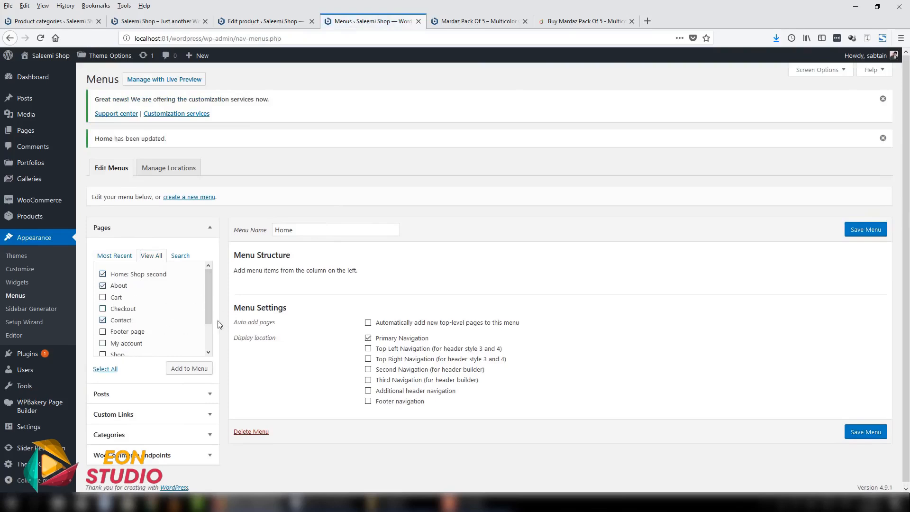
{"action": "scroll", "coordinate": [211, 329], "scroll_direction": "down", "scroll_amount": 2}
{"action": "left_click", "coordinate": [103, 322]}
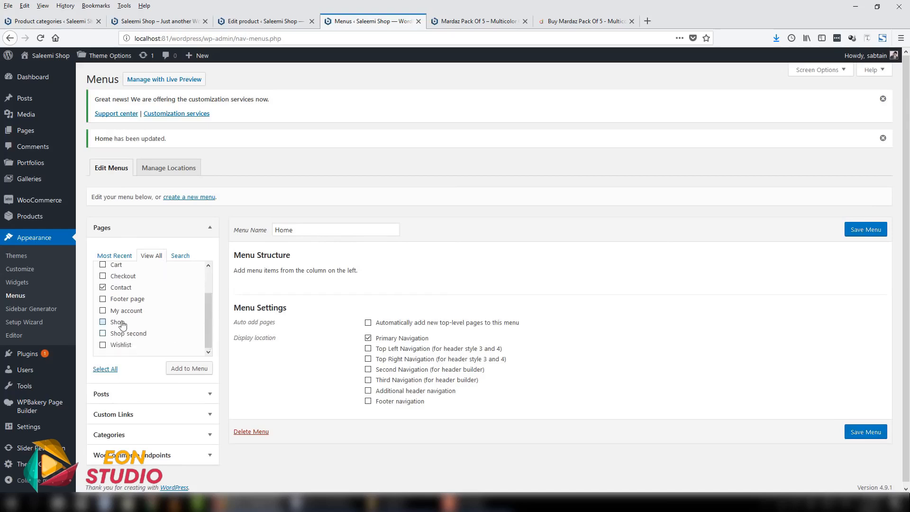
{"action": "left_click", "coordinate": [191, 368]}
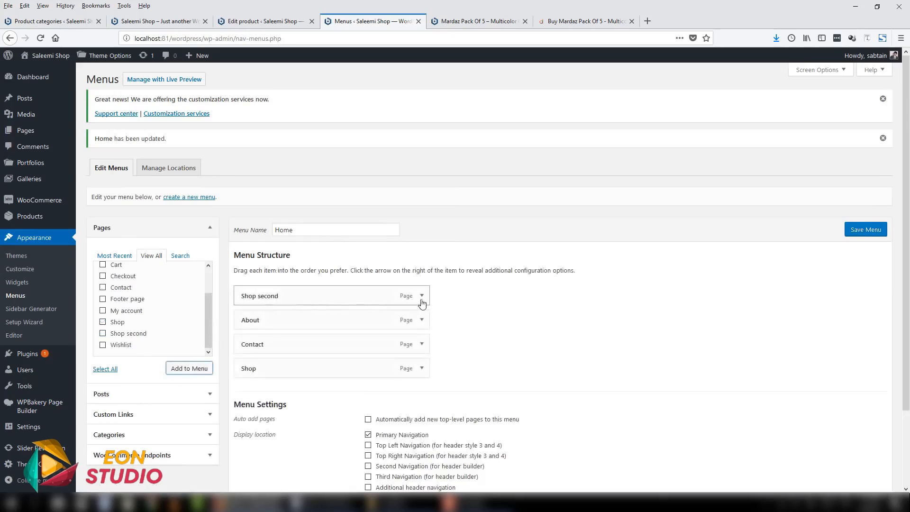
- Set the Shop second menu item's navigation label to Home and move the Shop item directly below it
{"action": "left_click", "coordinate": [421, 297]}
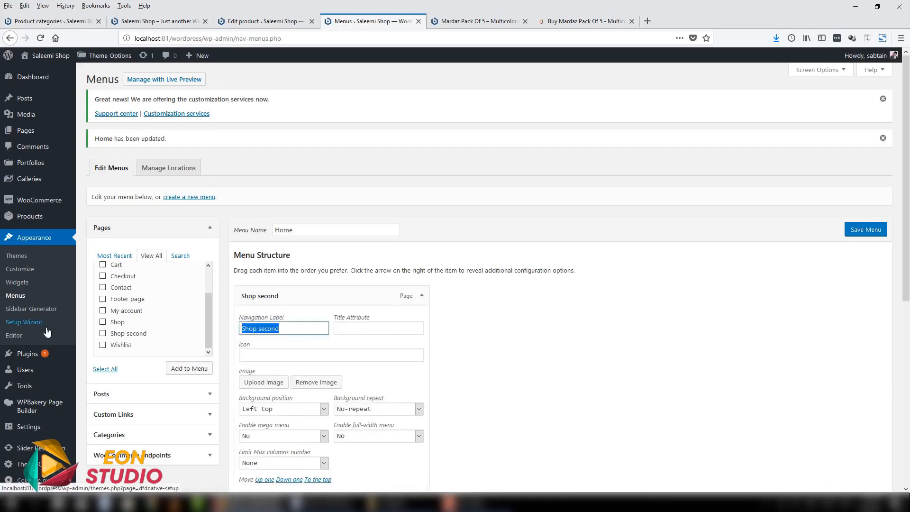
{"action": "type", "text": "Home"}
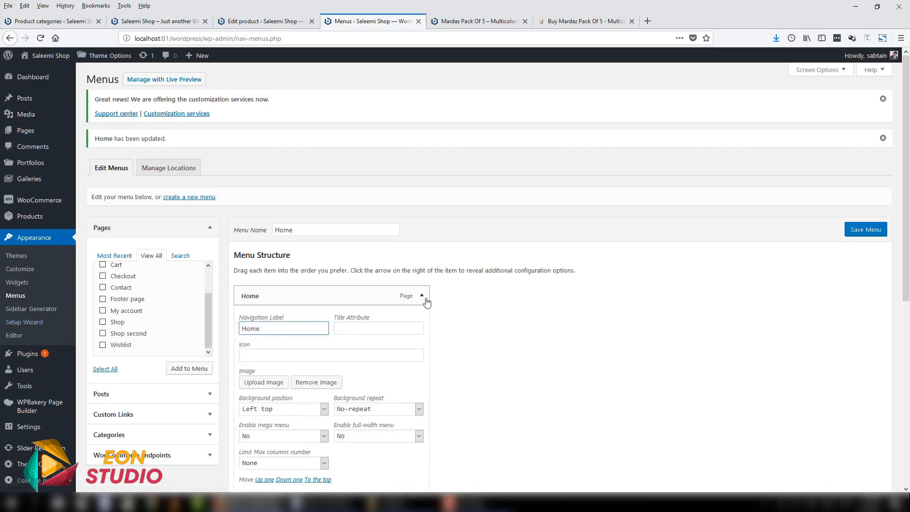
{"action": "left_click", "coordinate": [423, 297]}
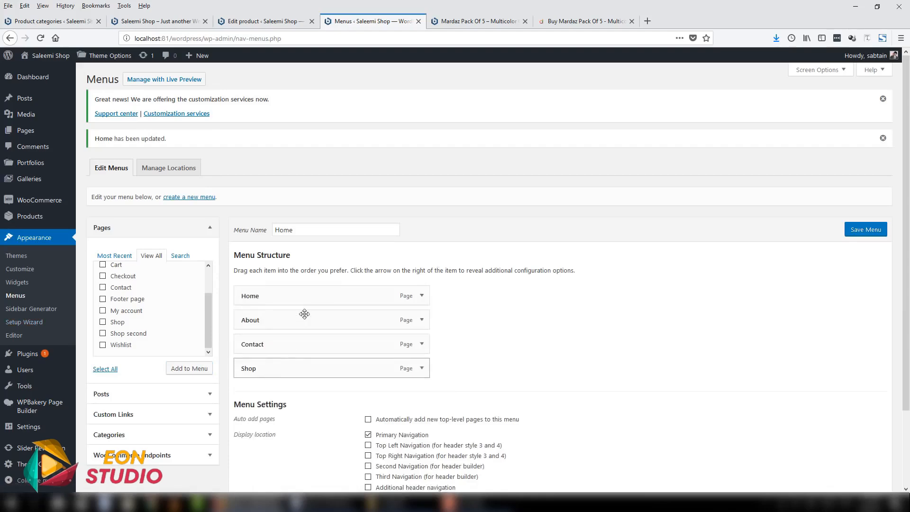
{"action": "left_click_drag", "start_coordinate": [285, 368], "coordinate": [264, 319]}
{"action": "scroll", "coordinate": [498, 325], "scroll_direction": "down", "scroll_amount": 3}
{"action": "scroll", "coordinate": [370, 334], "scroll_direction": "up", "scroll_amount": 1}
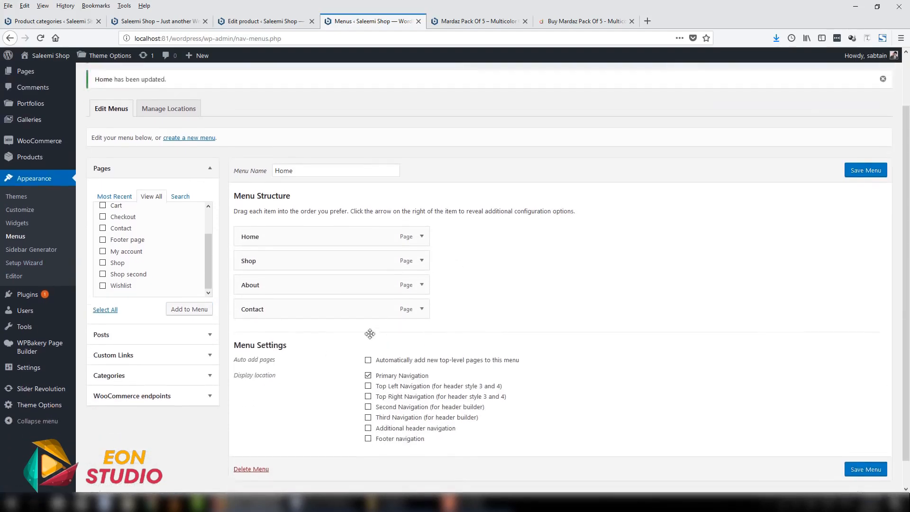
{"action": "scroll", "coordinate": [370, 333], "scroll_direction": "up", "scroll_amount": 2}
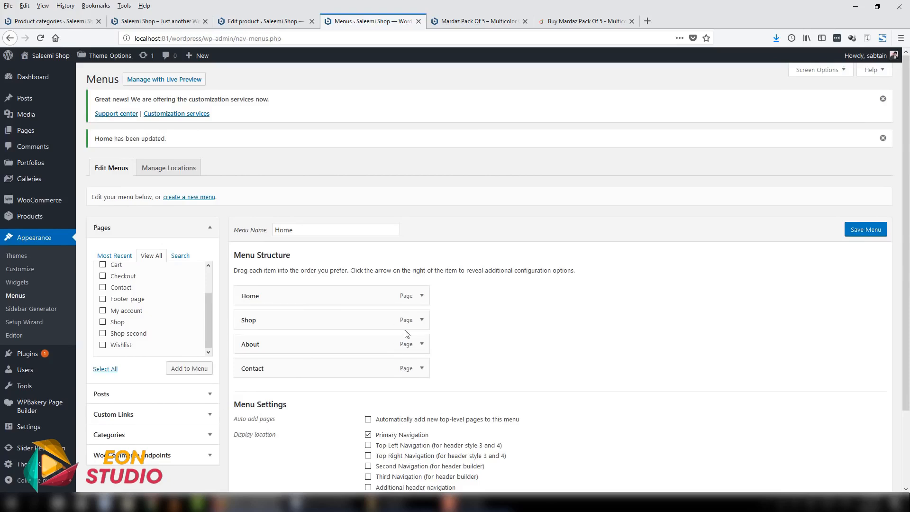
- Turn on the Product categories box in the Menus page's screen options
{"action": "left_click", "coordinate": [816, 71]}
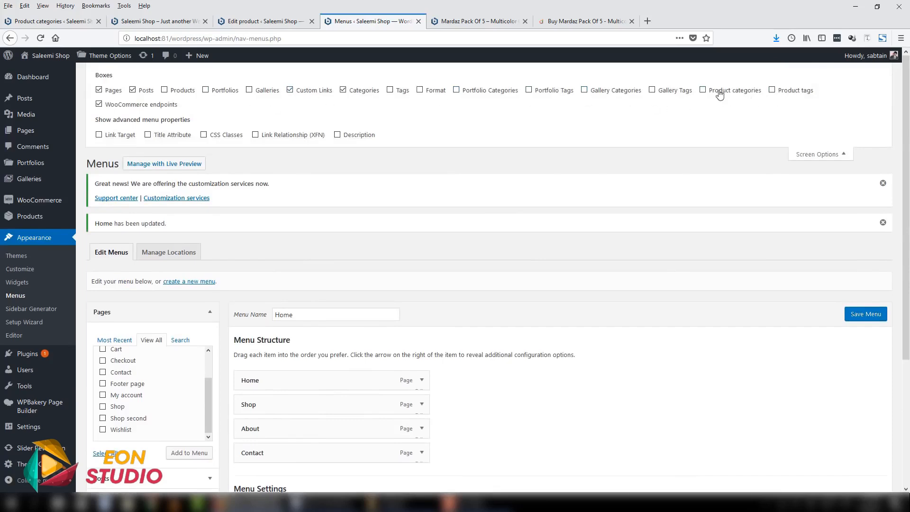
{"action": "left_click", "coordinate": [715, 94]}
{"action": "left_click", "coordinate": [821, 151]}
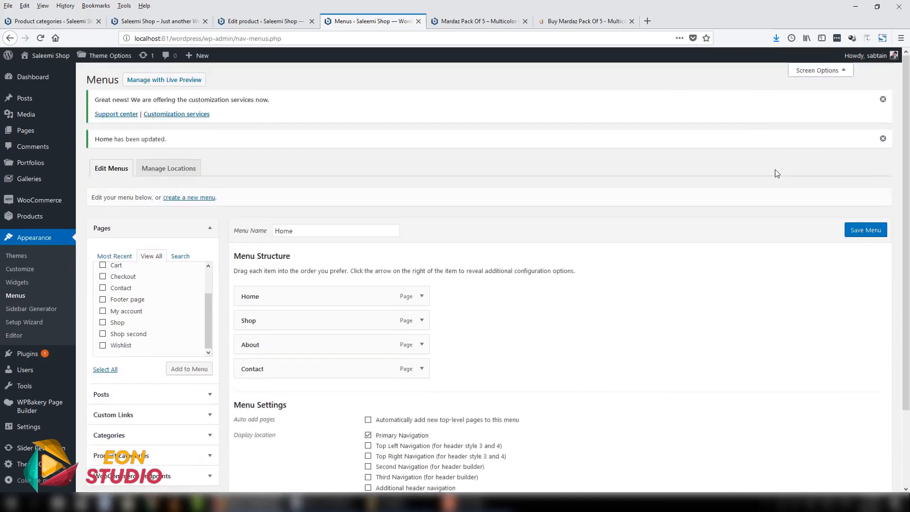
- Add the product categories Men's fashion, Shoes, Women's fashion, Accessories, Kids' fashion and Casual to the menu
{"action": "scroll", "coordinate": [183, 367], "scroll_direction": "down", "scroll_amount": 3}
{"action": "left_click", "coordinate": [183, 368]}
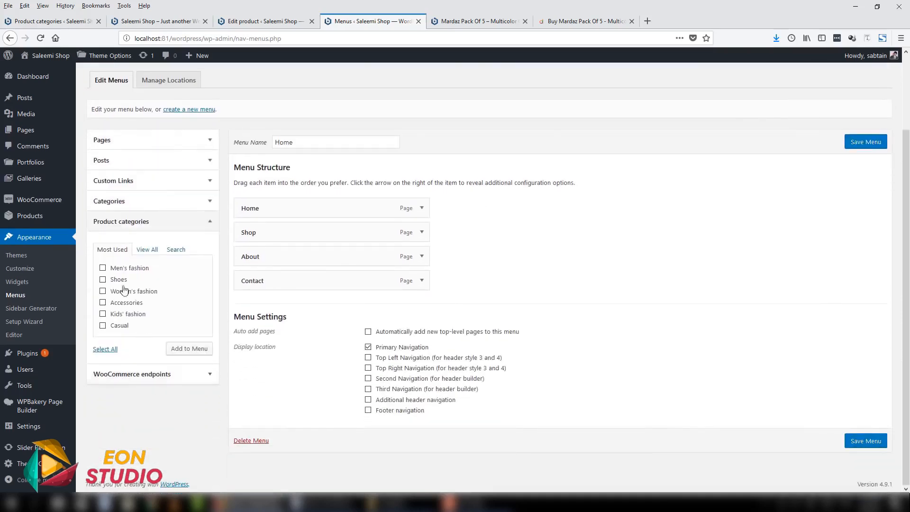
{"action": "left_click", "coordinate": [133, 269]}
{"action": "left_click", "coordinate": [123, 279]}
{"action": "left_click", "coordinate": [121, 291]}
{"action": "left_click", "coordinate": [123, 313]}
{"action": "left_click", "coordinate": [123, 307]}
{"action": "left_click_drag", "start_coordinate": [121, 328], "coordinate": [124, 326]}
{"action": "left_click", "coordinate": [115, 324]}
{"action": "left_click", "coordinate": [170, 347]}
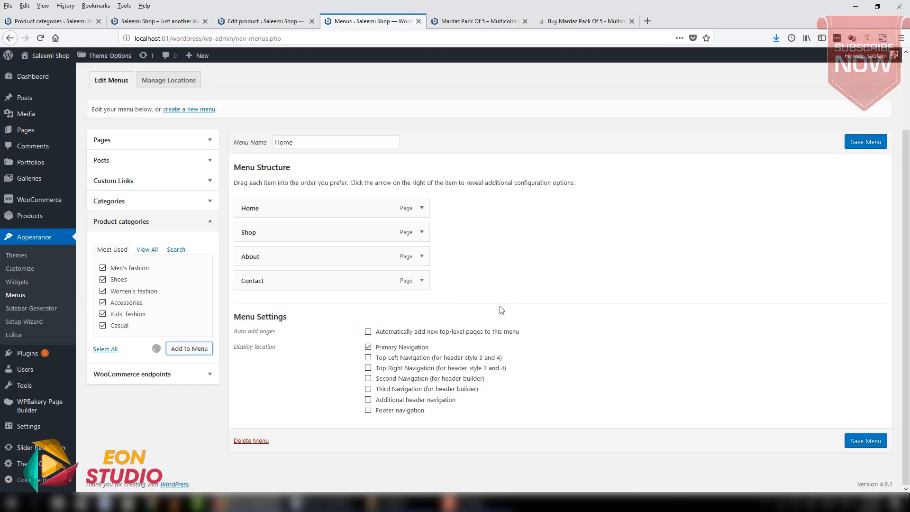
- Nest the product categories under Shop in the order Men's fashion, Women's fashion, Kids' fashion, Casual, Shoes, Accessories
{"action": "left_click_drag", "start_coordinate": [293, 233], "coordinate": [302, 331]}
{"action": "left_click_drag", "start_coordinate": [301, 380], "coordinate": [317, 353]}
{"action": "left_click_drag", "start_coordinate": [282, 428], "coordinate": [303, 379]}
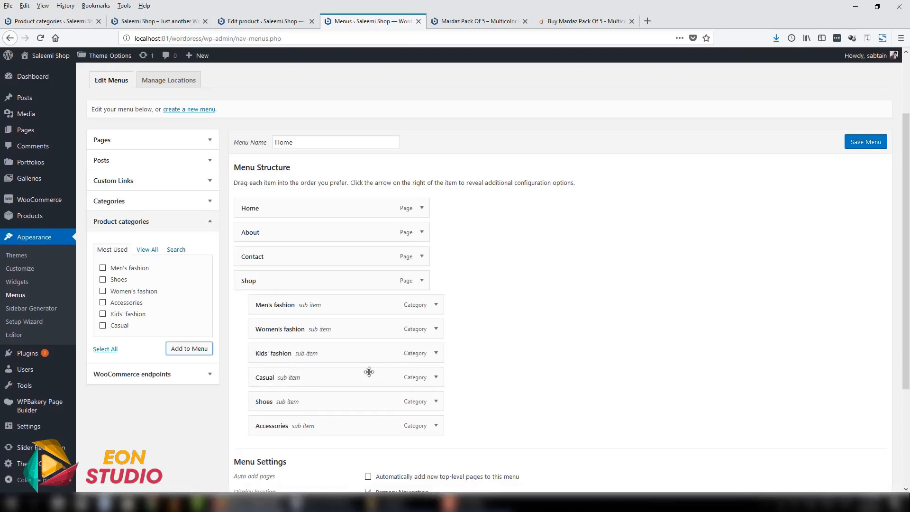
- Move Shop with its sub items directly below Home and save the menu
{"action": "left_click_drag", "start_coordinate": [293, 284], "coordinate": [294, 258]}
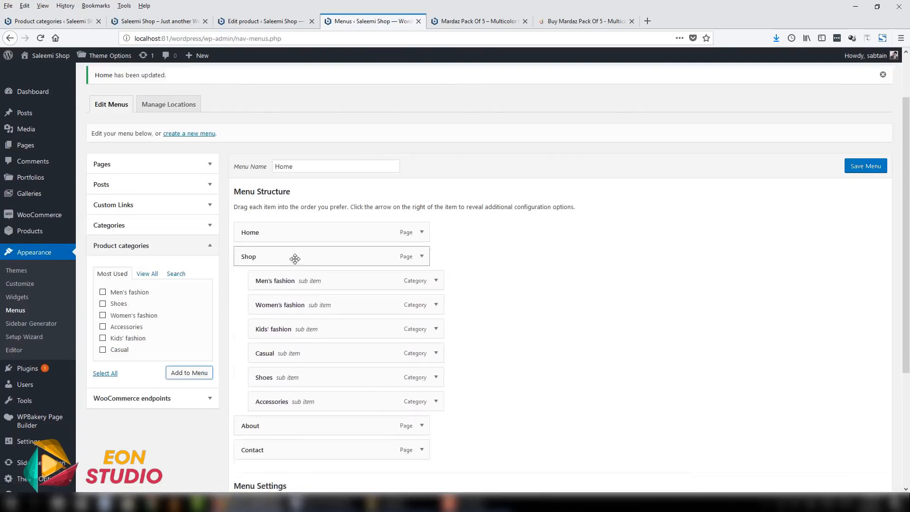
{"action": "left_click", "coordinate": [876, 170]}
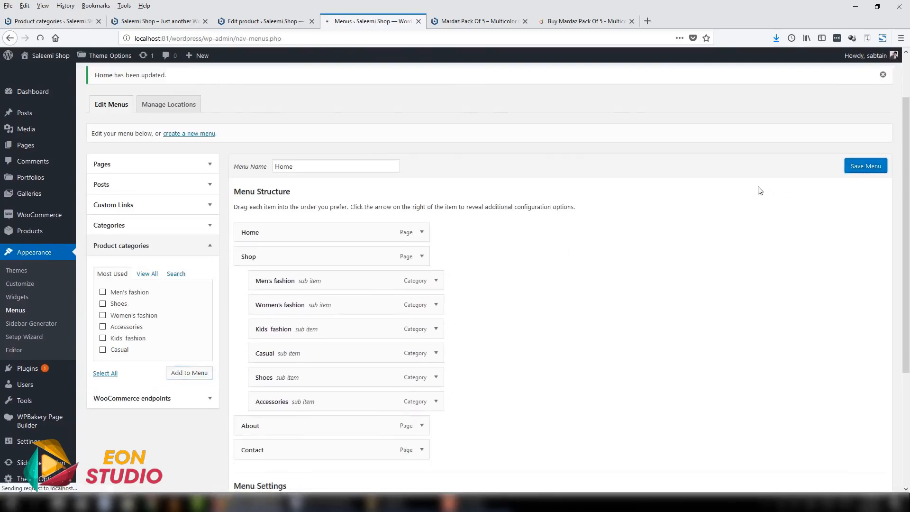
- Switch to the browser tab with the published product page and open the shop's home page from its logo
{"action": "left_click", "coordinate": [453, 21]}
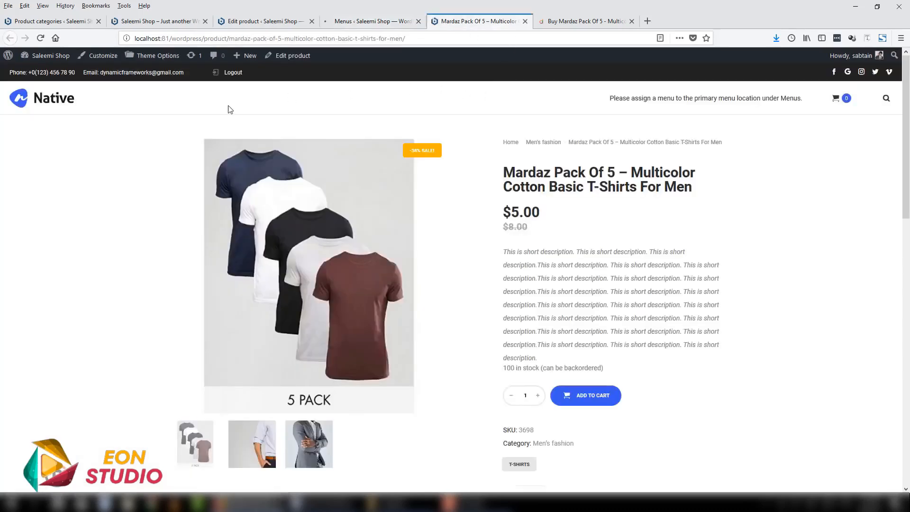
{"action": "left_click", "coordinate": [55, 101]}
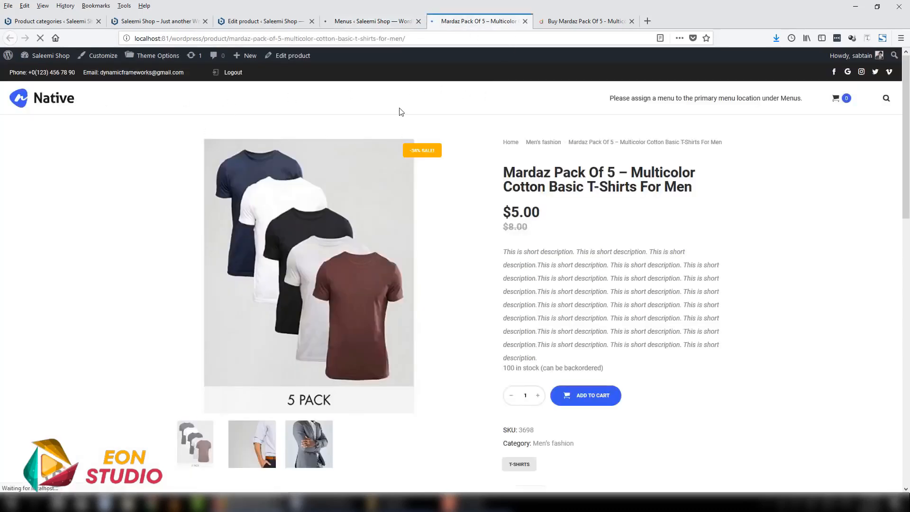
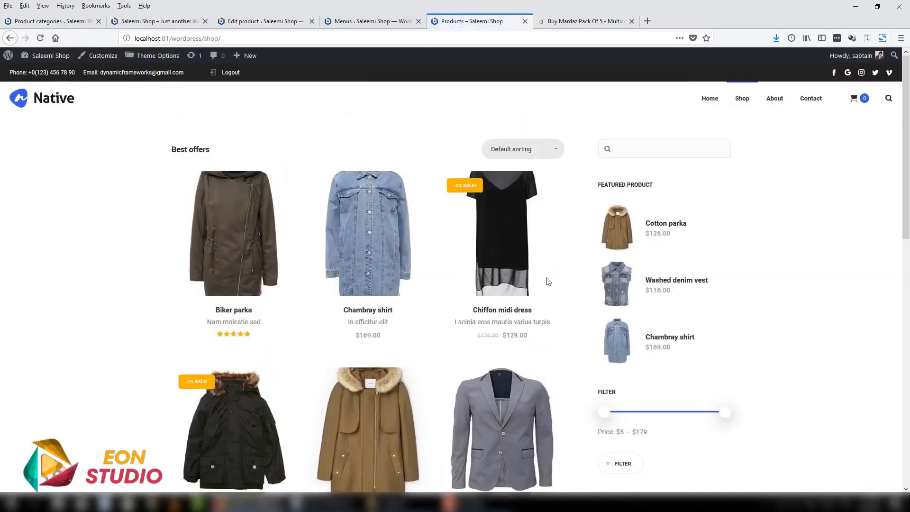
- Sort the shop page's product list by newness
{"action": "scroll", "coordinate": [296, 370], "scroll_direction": "down", "scroll_amount": 10}
{"action": "scroll", "coordinate": [296, 370], "scroll_direction": "up", "scroll_amount": 10}
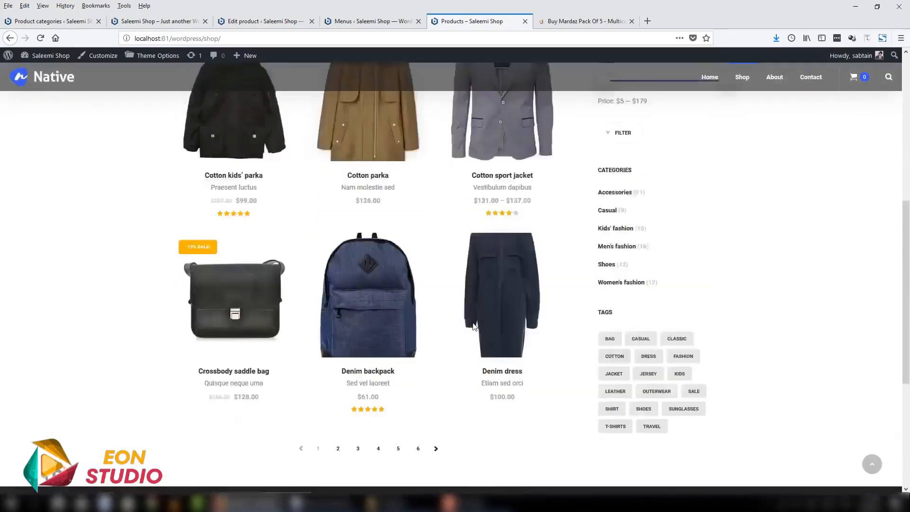
{"action": "left_click", "coordinate": [545, 149]}
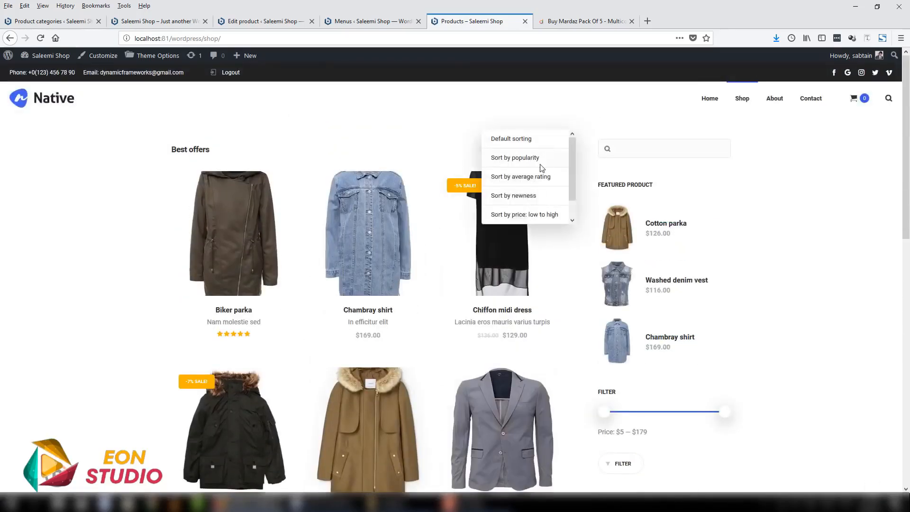
{"action": "left_click", "coordinate": [530, 197]}
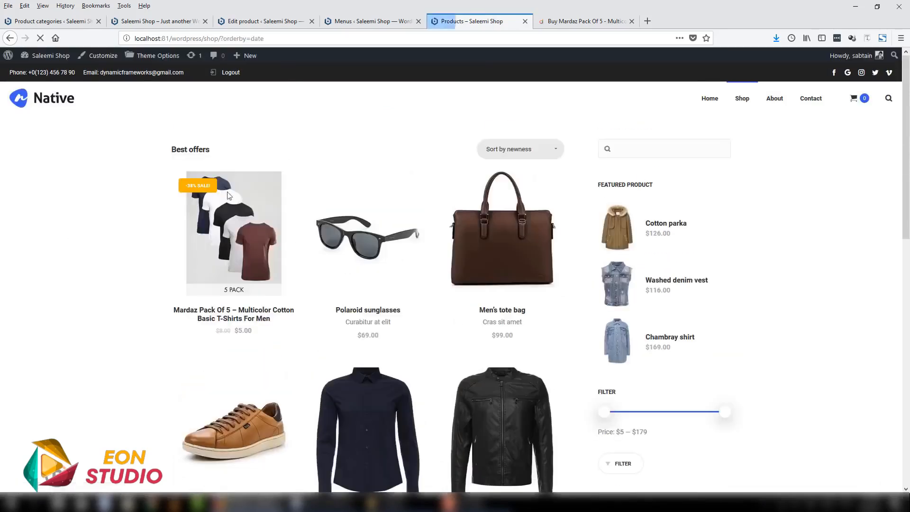
- Examine the T-shirt pack's sale badge and the shop sidebar's search, featured products, price filter, categories and tags
{"action": "mouse_move", "coordinate": [224, 219]}
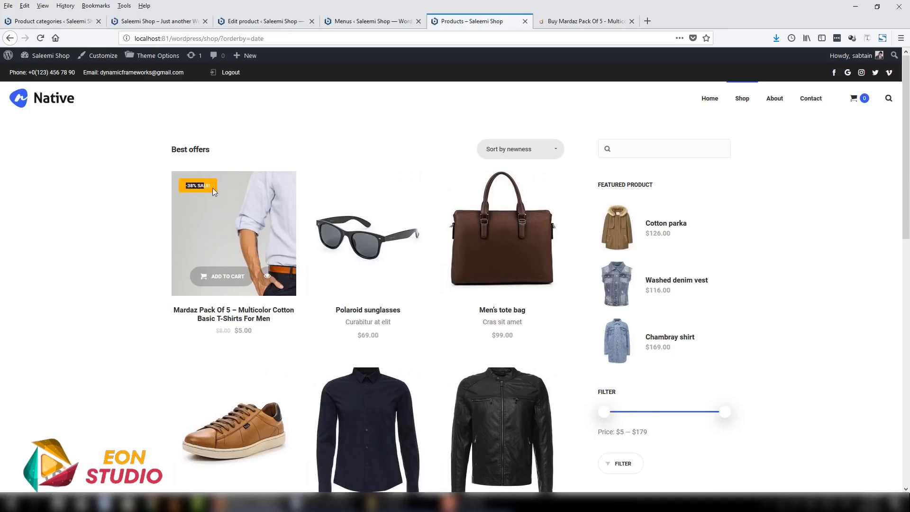
{"action": "left_click_drag", "start_coordinate": [212, 187], "coordinate": [203, 185]}
{"action": "scroll", "coordinate": [601, 145], "scroll_direction": "down", "scroll_amount": 1}
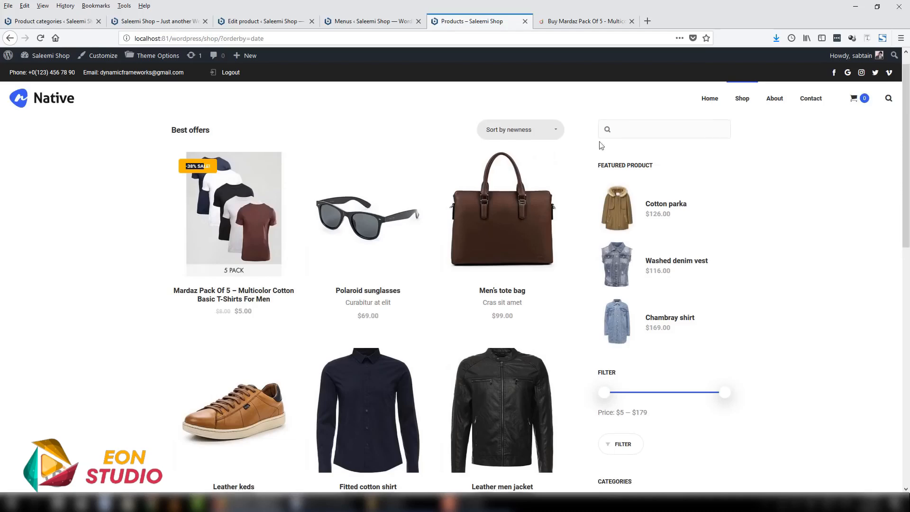
{"action": "scroll", "coordinate": [640, 170], "scroll_direction": "down", "scroll_amount": 2}
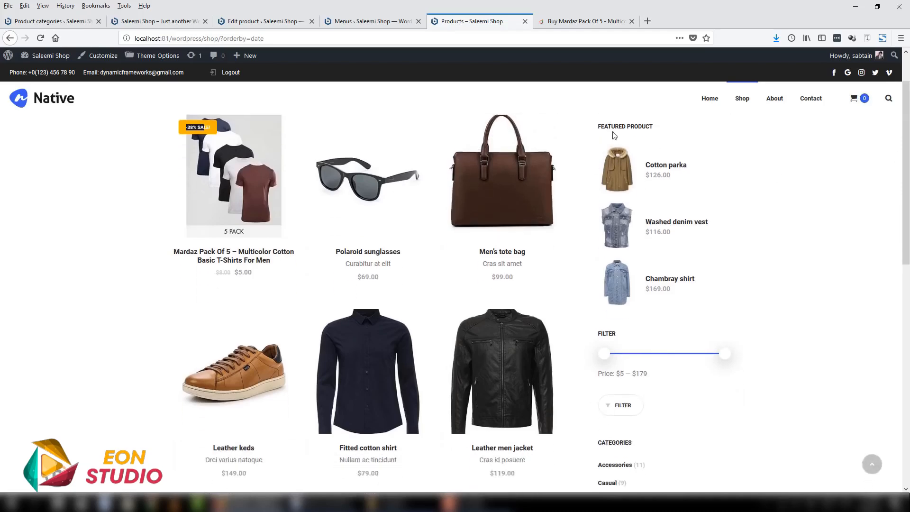
{"action": "scroll", "coordinate": [601, 295], "scroll_direction": "down", "scroll_amount": 3}
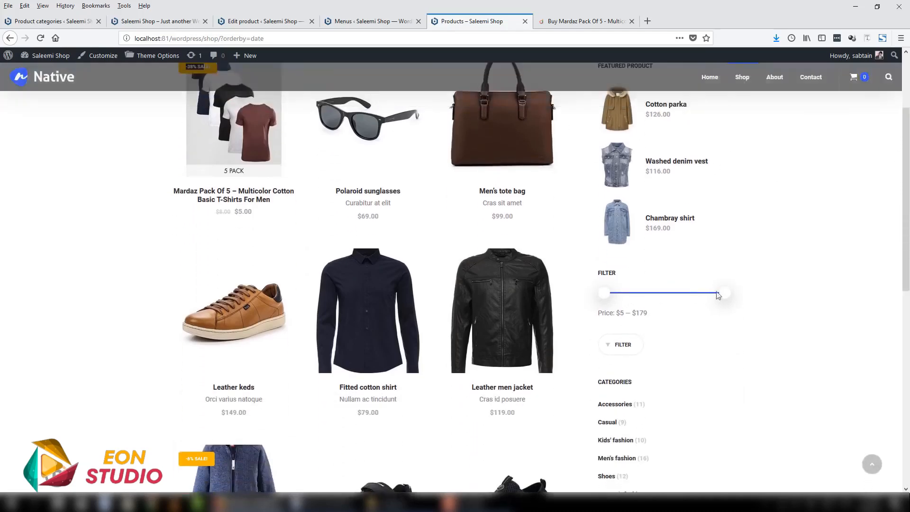
{"action": "scroll", "coordinate": [702, 294], "scroll_direction": "down", "scroll_amount": 7}
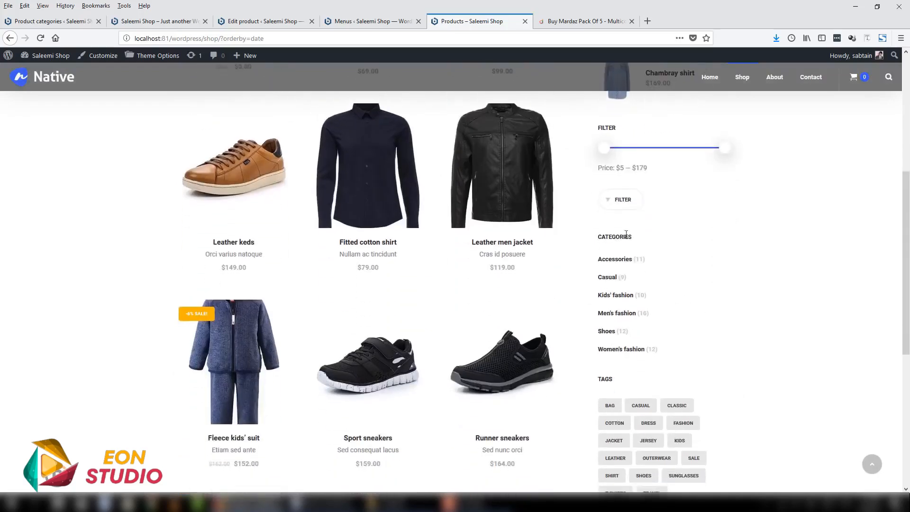
{"action": "scroll", "coordinate": [792, 301], "scroll_direction": "down", "scroll_amount": 5}
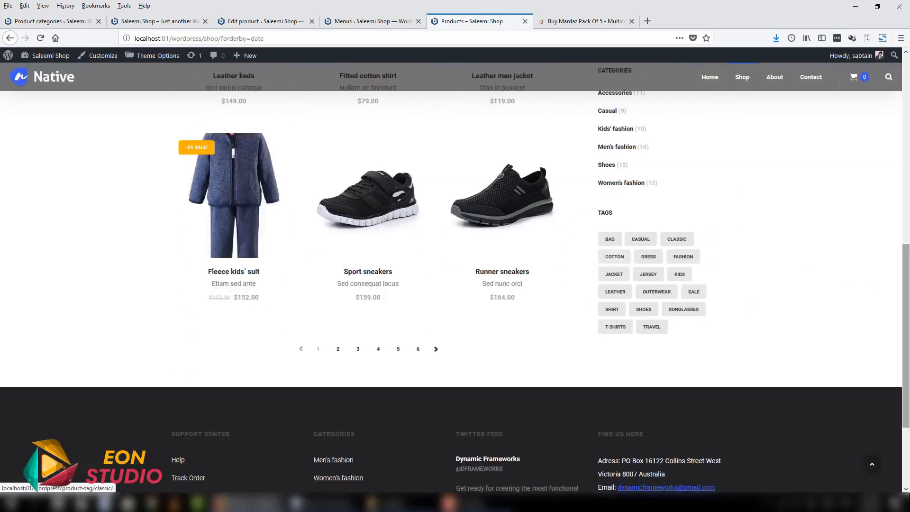
{"action": "scroll", "coordinate": [792, 301], "scroll_direction": "up", "scroll_amount": 10}
{"action": "scroll", "coordinate": [858, 155], "scroll_direction": "down", "scroll_amount": 4}
{"action": "scroll", "coordinate": [858, 155], "scroll_direction": "up", "scroll_amount": 7}
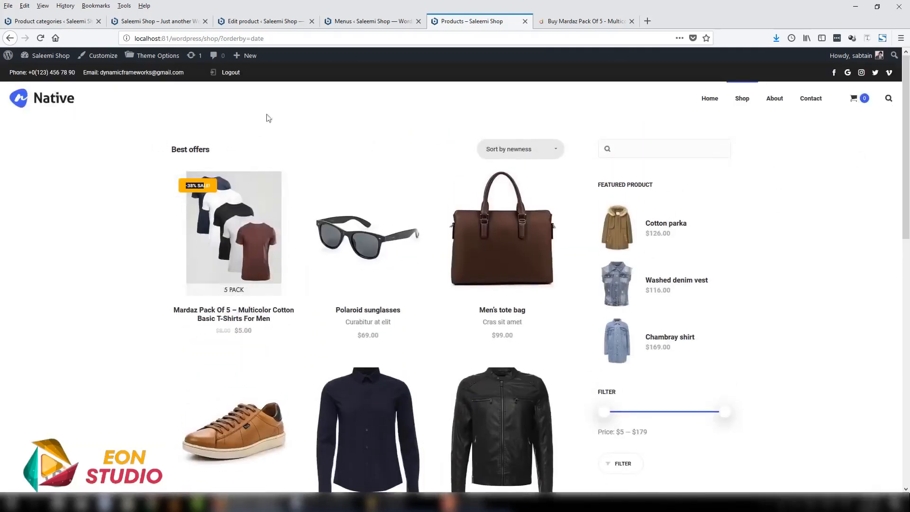
- Open the Widgets admin page in a new browser tab from the product editor and switch to it
{"action": "left_click", "coordinate": [178, 21]}
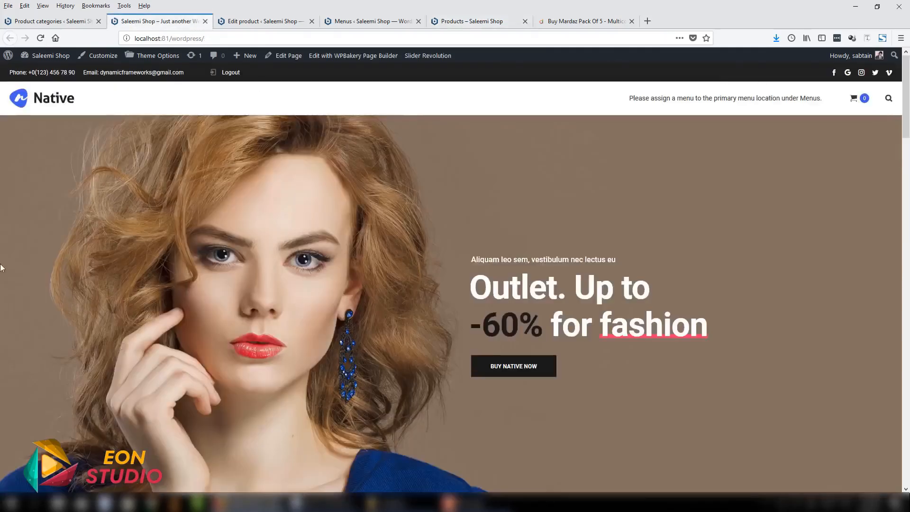
{"action": "left_click", "coordinate": [247, 21]}
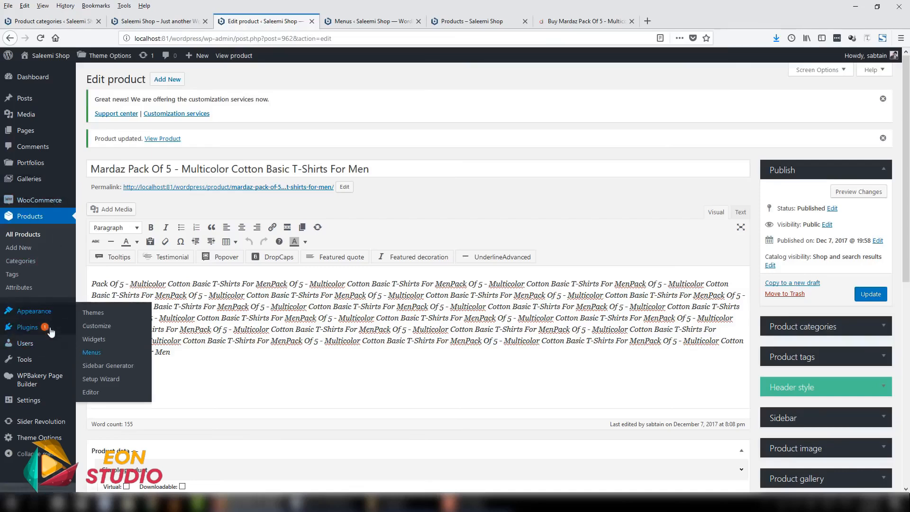
{"action": "mouse_move", "coordinate": [49, 311]}
{"action": "right_click", "coordinate": [102, 344]}
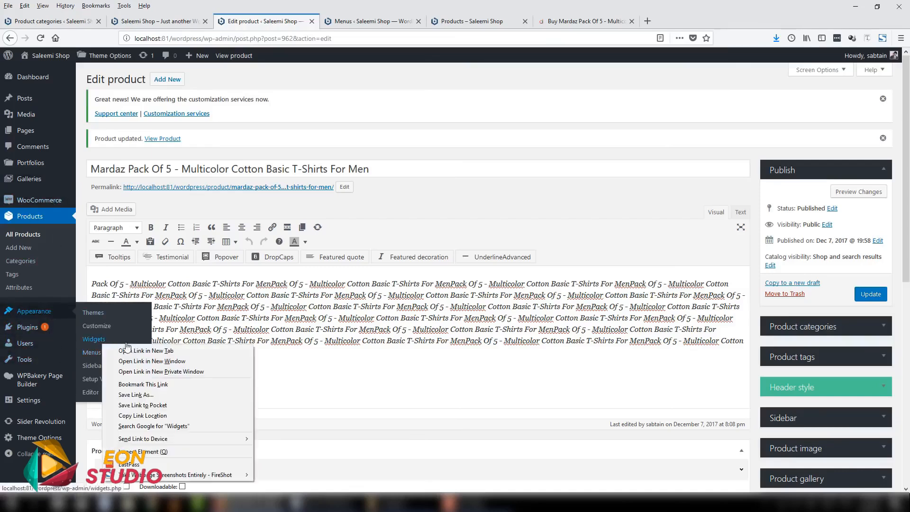
{"action": "left_click", "coordinate": [134, 350]}
{"action": "left_click", "coordinate": [369, 21]}
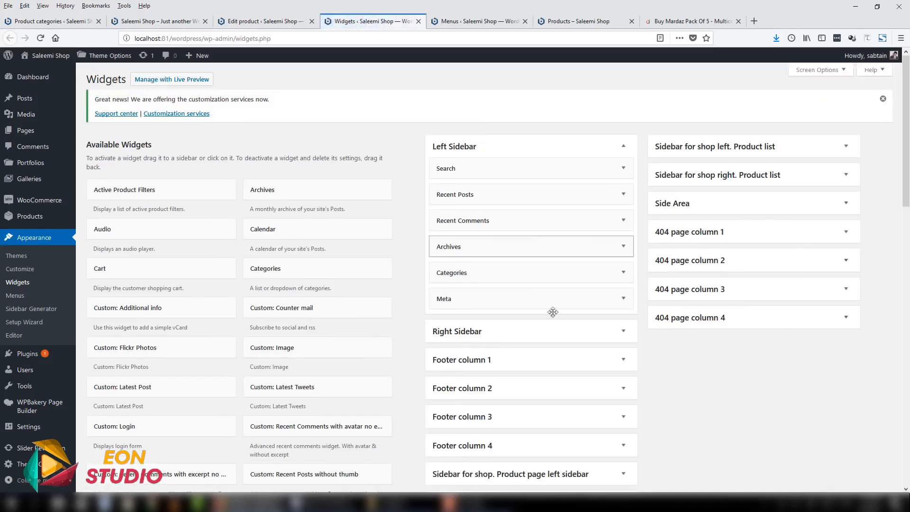
- Expand the shop's product page right sidebar and left sidebar widget areas to check their contents
{"action": "scroll", "coordinate": [726, 351], "scroll_direction": "down", "scroll_amount": 2}
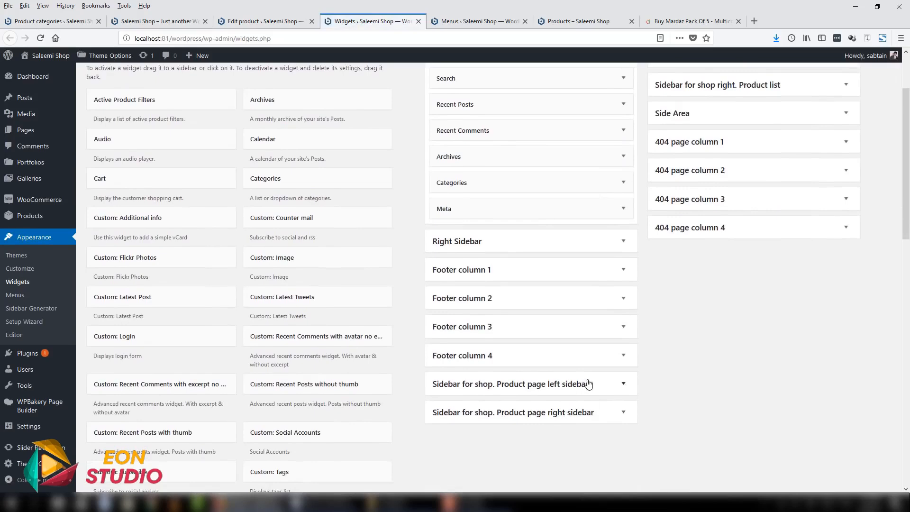
{"action": "left_click", "coordinate": [507, 21]}
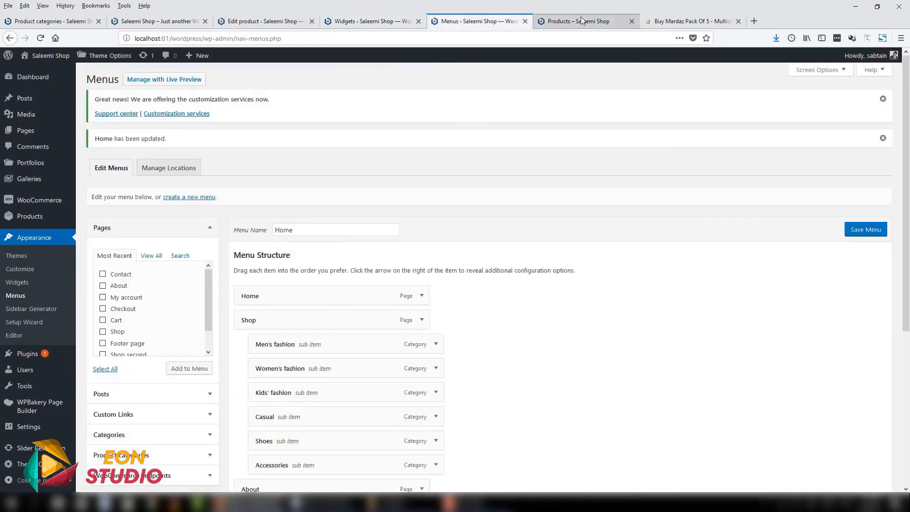
{"action": "left_click", "coordinate": [578, 21]}
{"action": "left_click", "coordinate": [379, 21]}
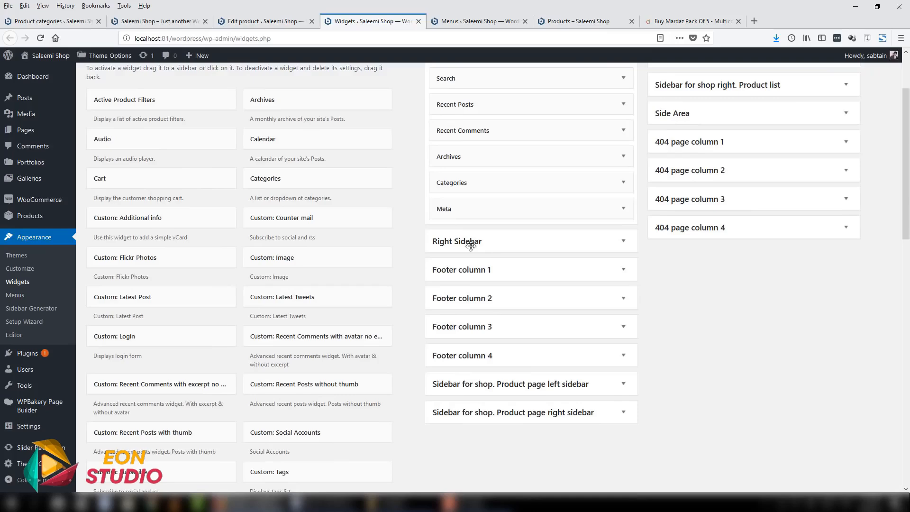
{"action": "left_click", "coordinate": [598, 421]}
{"action": "scroll", "coordinate": [720, 417], "scroll_direction": "down", "scroll_amount": 5}
{"action": "scroll", "coordinate": [706, 403], "scroll_direction": "up", "scroll_amount": 4}
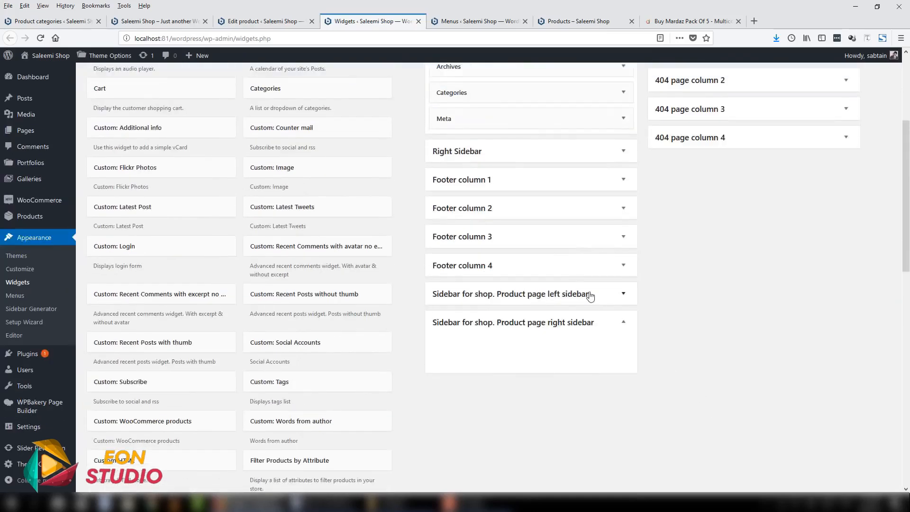
{"action": "left_click", "coordinate": [590, 295]}
{"action": "scroll", "coordinate": [667, 322], "scroll_direction": "up", "scroll_amount": 4}
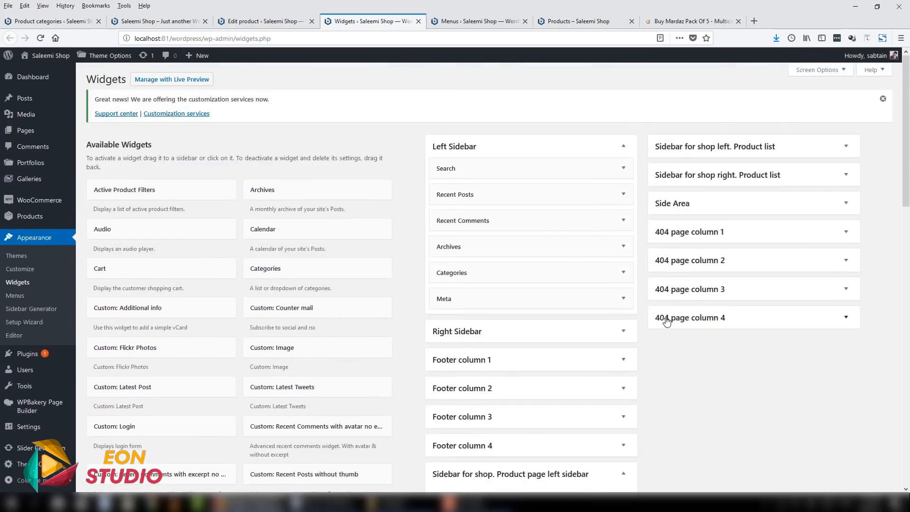
- Expand the shop right product list sidebar and collapse both product page sidebar areas
{"action": "left_click", "coordinate": [697, 177]}
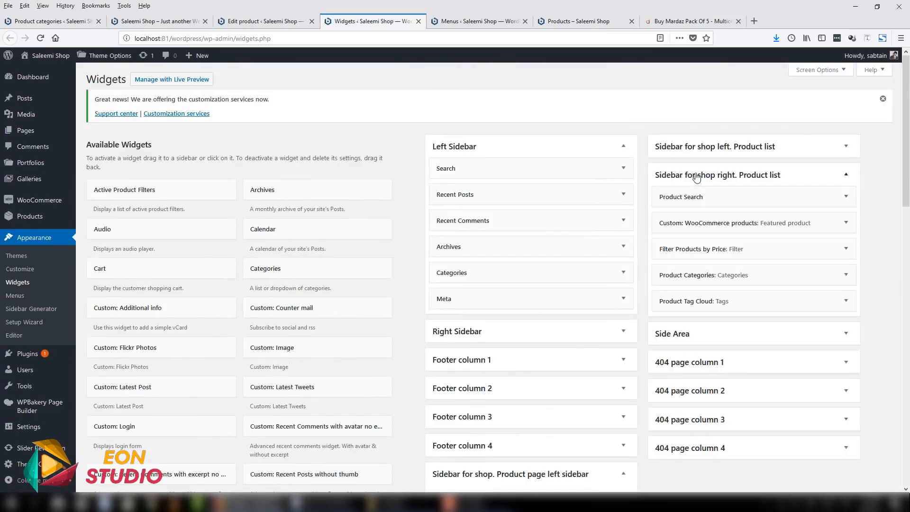
{"action": "scroll", "coordinate": [554, 316], "scroll_direction": "down", "scroll_amount": 5}
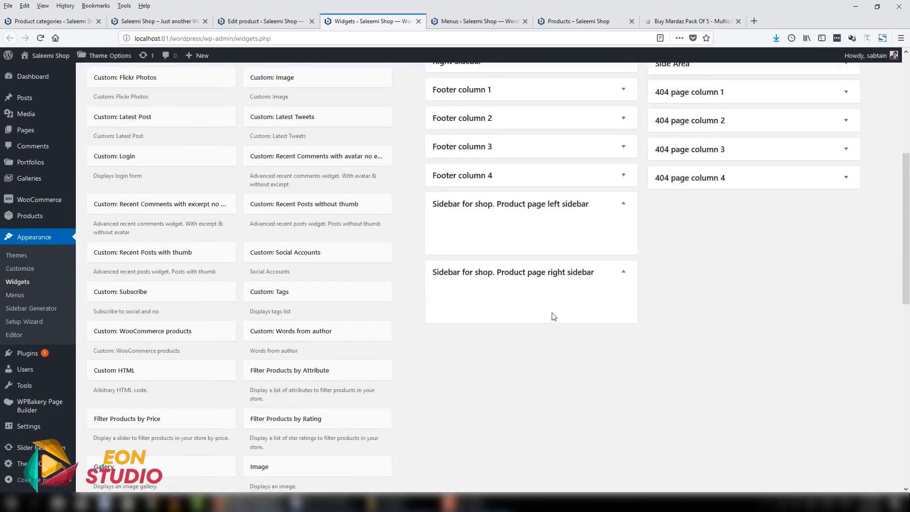
{"action": "left_click", "coordinate": [589, 271]}
{"action": "left_click", "coordinate": [587, 205]}
{"action": "scroll", "coordinate": [767, 311], "scroll_direction": "up", "scroll_amount": 5}
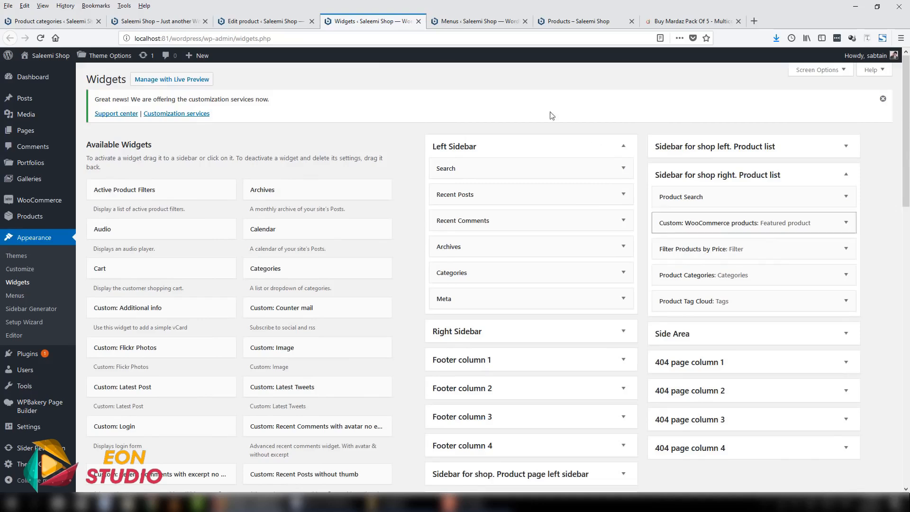
- Compare the product list sidebar's widgets with the sidebar on the shop page, and close the Menus tab
{"action": "scroll", "coordinate": [730, 198], "scroll_direction": "down", "scroll_amount": 3}
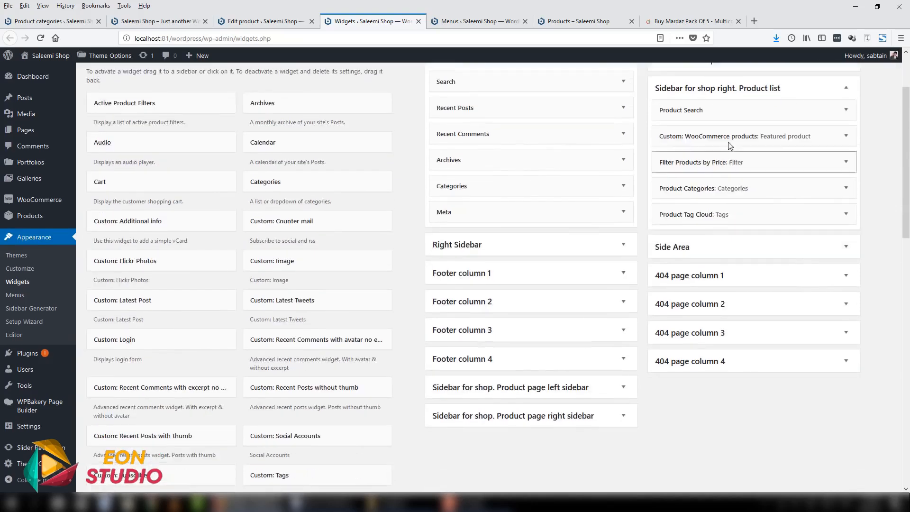
{"action": "scroll", "coordinate": [317, 345], "scroll_direction": "down", "scroll_amount": 5}
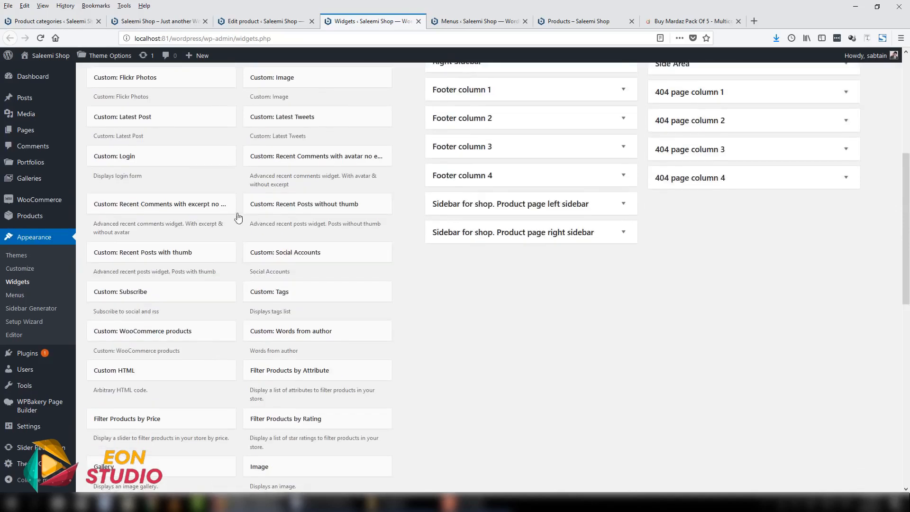
{"action": "scroll", "coordinate": [332, 303], "scroll_direction": "up", "scroll_amount": 5}
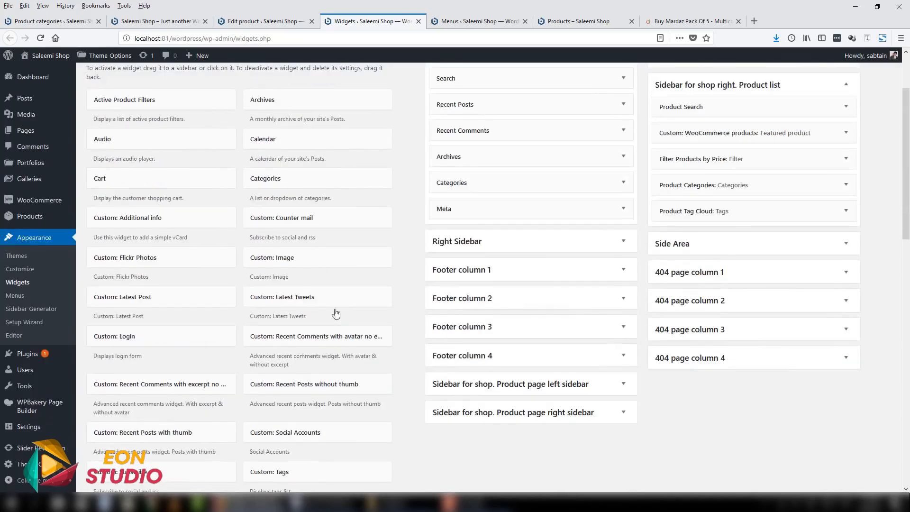
{"action": "left_click", "coordinate": [553, 21]}
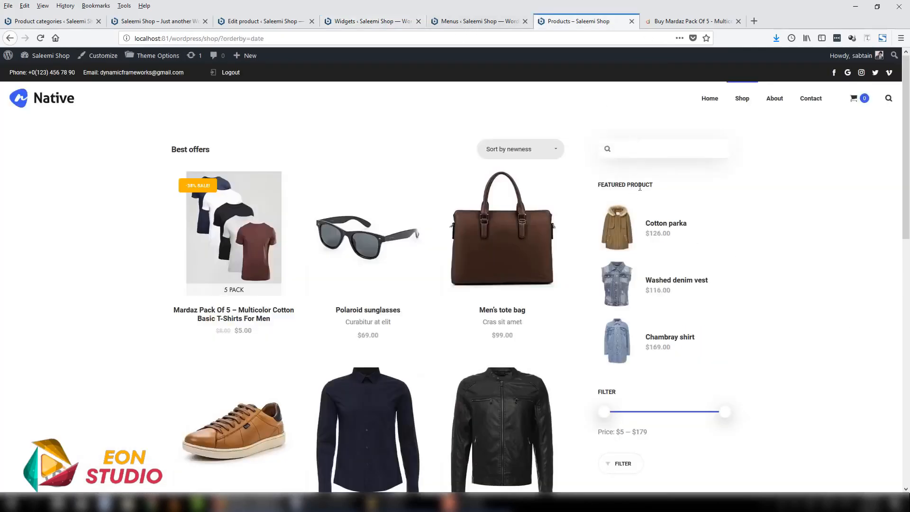
{"action": "scroll", "coordinate": [639, 188], "scroll_direction": "down", "scroll_amount": 6}
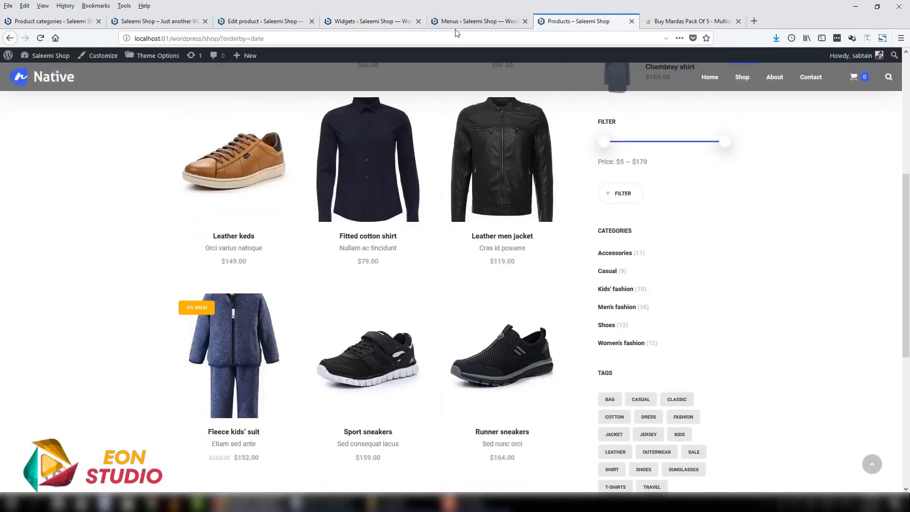
{"action": "left_click", "coordinate": [474, 22]}
{"action": "key", "text": "ctrl+shift+Tab"}
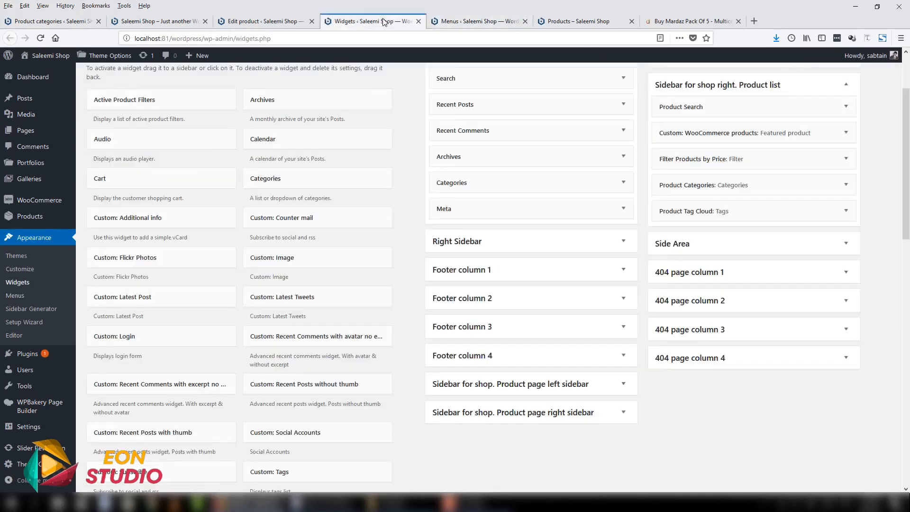
{"action": "left_click", "coordinate": [525, 22]}
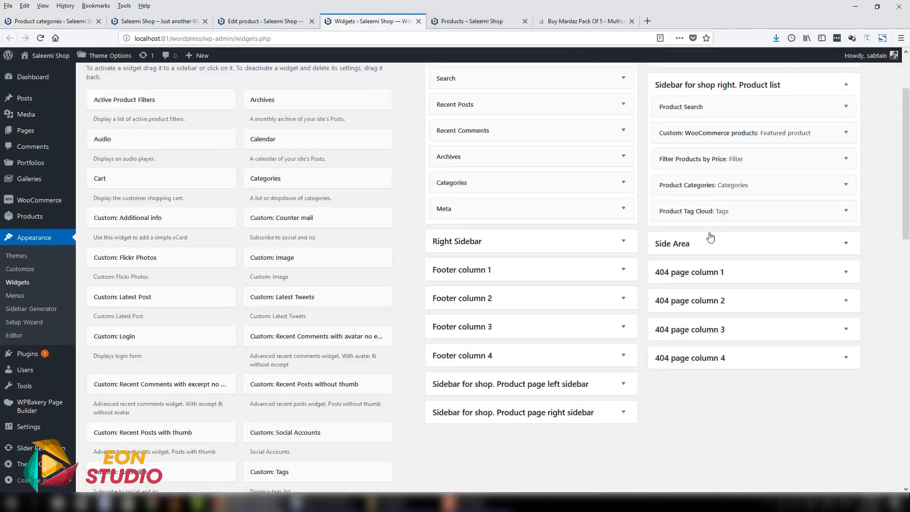
- Expand Footer columns 1 to 4 and 404 page column 1 to check their widgets, and collapse the Left Sidebar area
{"action": "scroll", "coordinate": [687, 244], "scroll_direction": "up", "scroll_amount": 2}
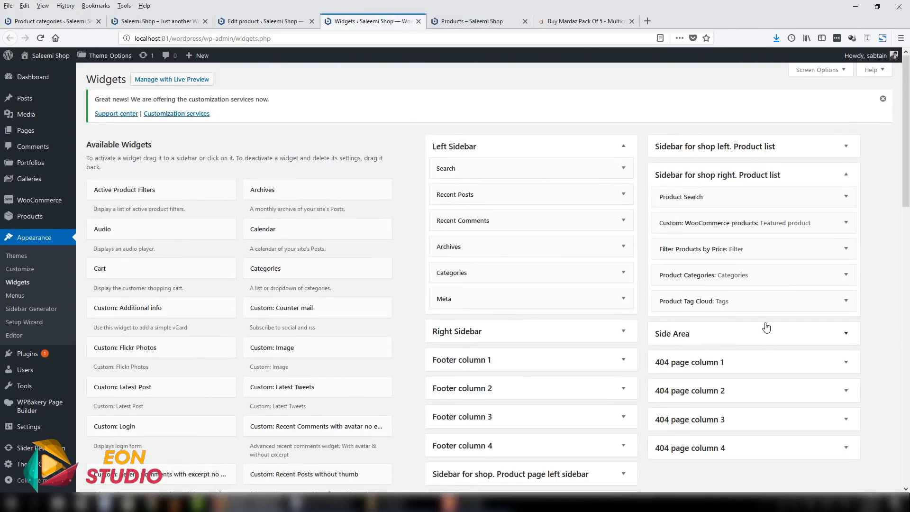
{"action": "scroll", "coordinate": [688, 308], "scroll_direction": "down", "scroll_amount": 2}
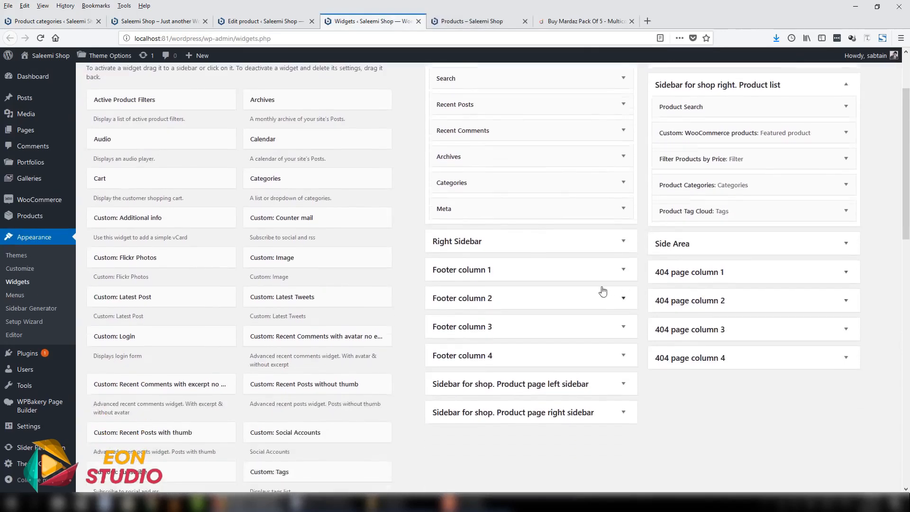
{"action": "left_click", "coordinate": [620, 270]}
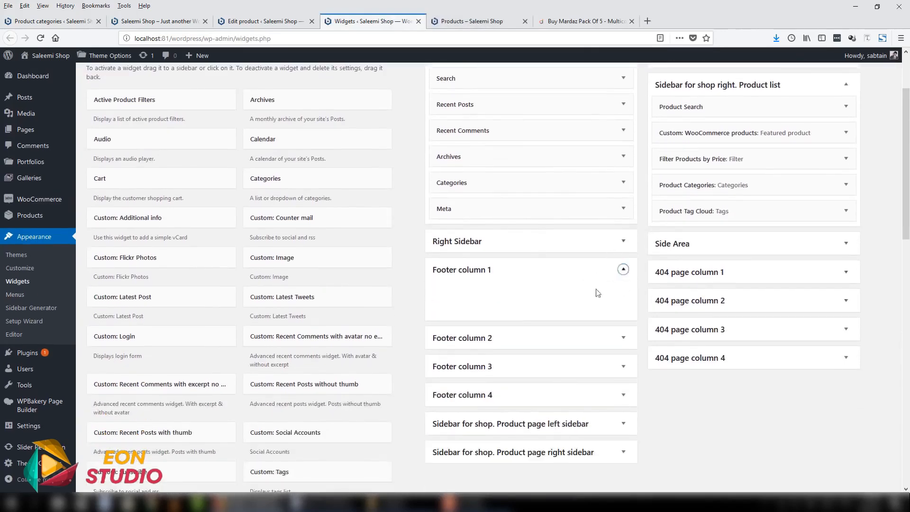
{"action": "left_click", "coordinate": [703, 279]}
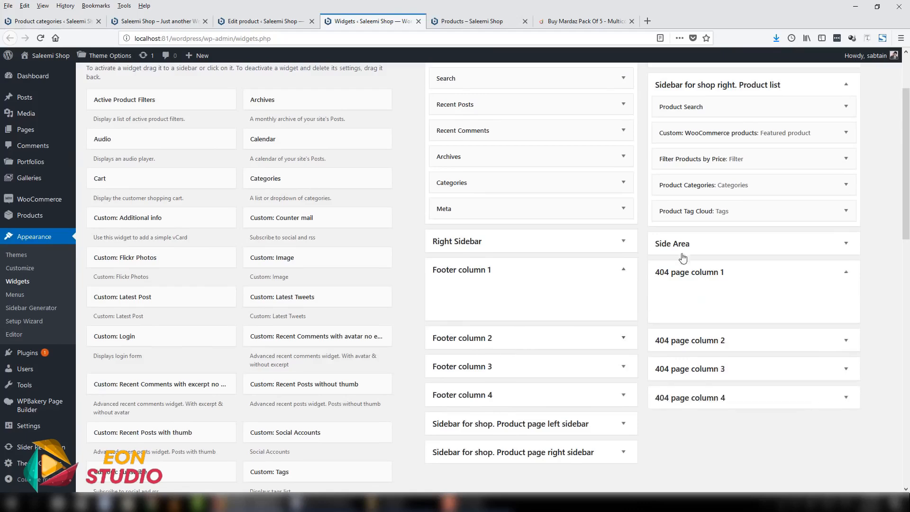
{"action": "left_click", "coordinate": [560, 350]}
{"action": "scroll", "coordinate": [575, 407], "scroll_direction": "up", "scroll_amount": 3}
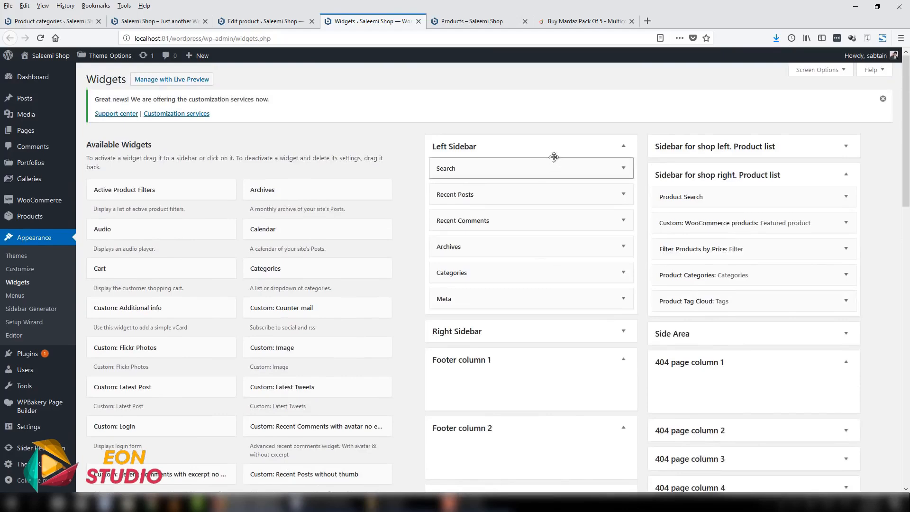
{"action": "left_click", "coordinate": [553, 157]}
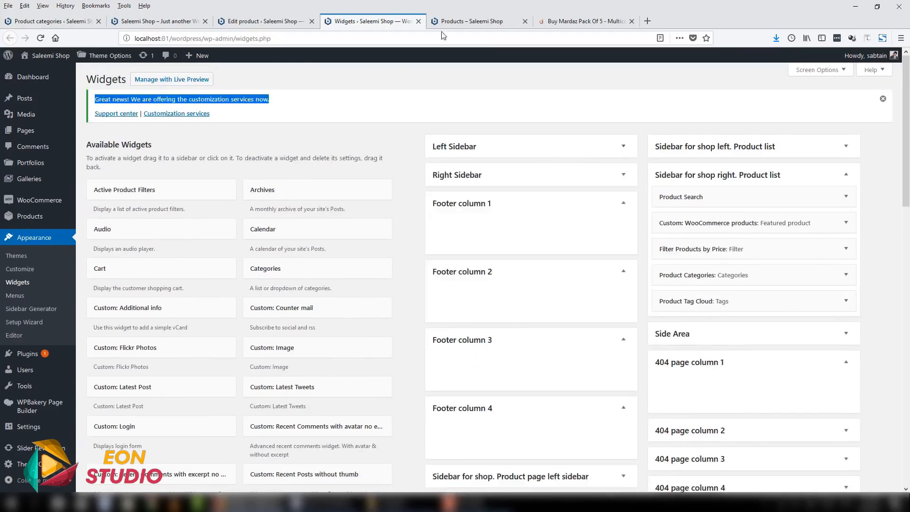
- Close the Widgets tab, open the Mardaz Pack Of 5 T-shirts product from the shop page, and add one to the cart
{"action": "left_click", "coordinate": [419, 21]}
{"action": "scroll", "coordinate": [880, 327], "scroll_direction": "up", "scroll_amount": 5}
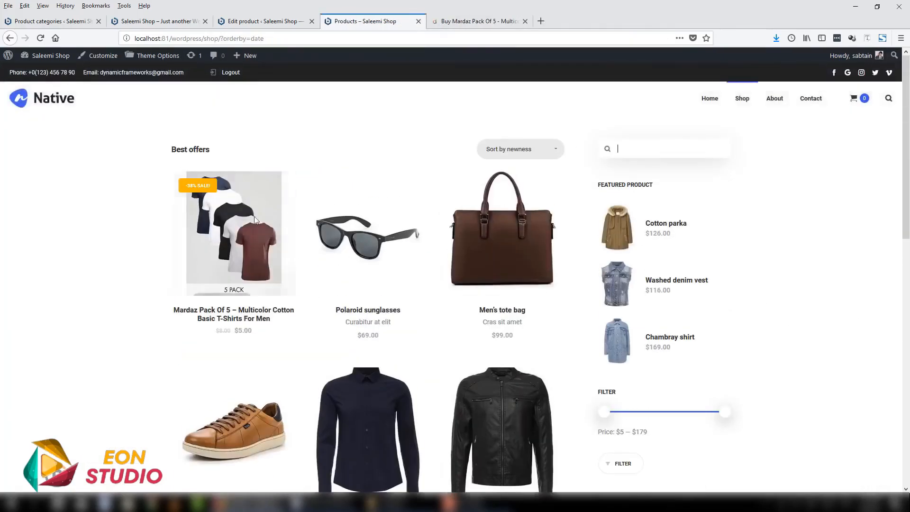
{"action": "left_click", "coordinate": [228, 200]}
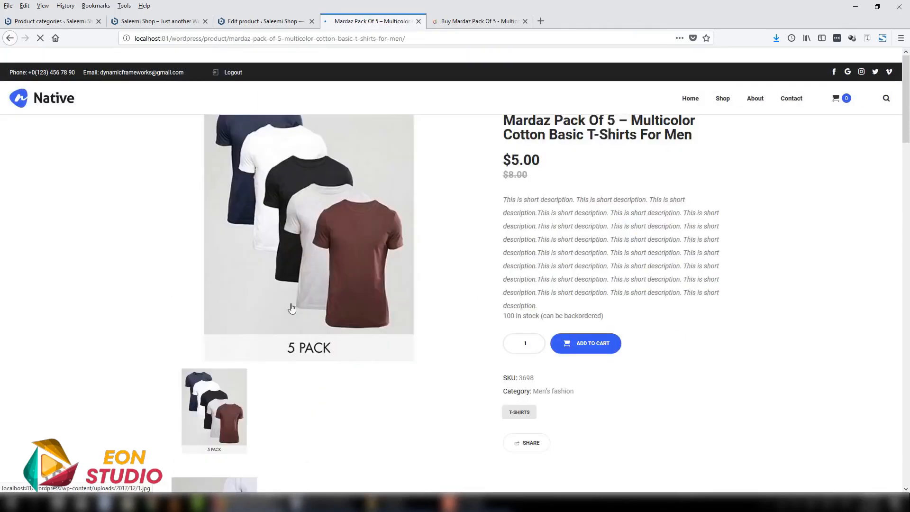
{"action": "left_click", "coordinate": [590, 401]}
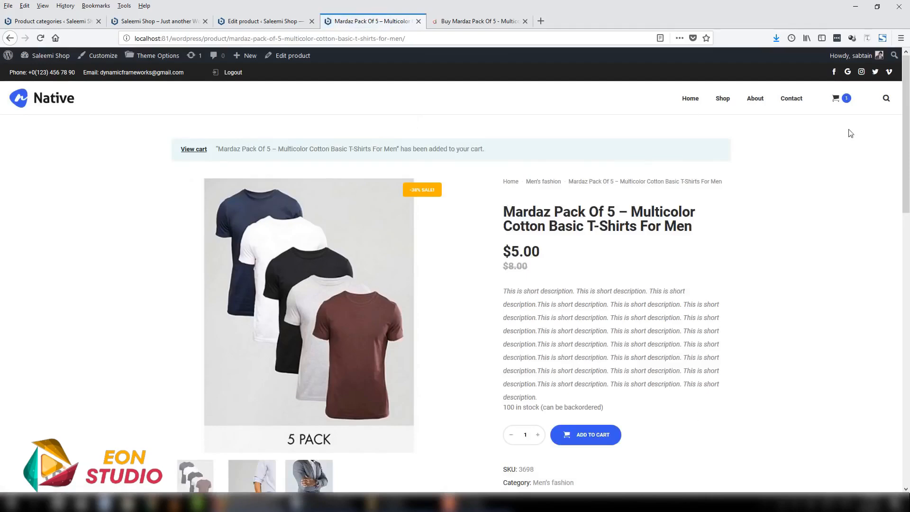
- View the cart page from the mini cart and review its product, coupon and totals sections
{"action": "mouse_move", "coordinate": [837, 99]}
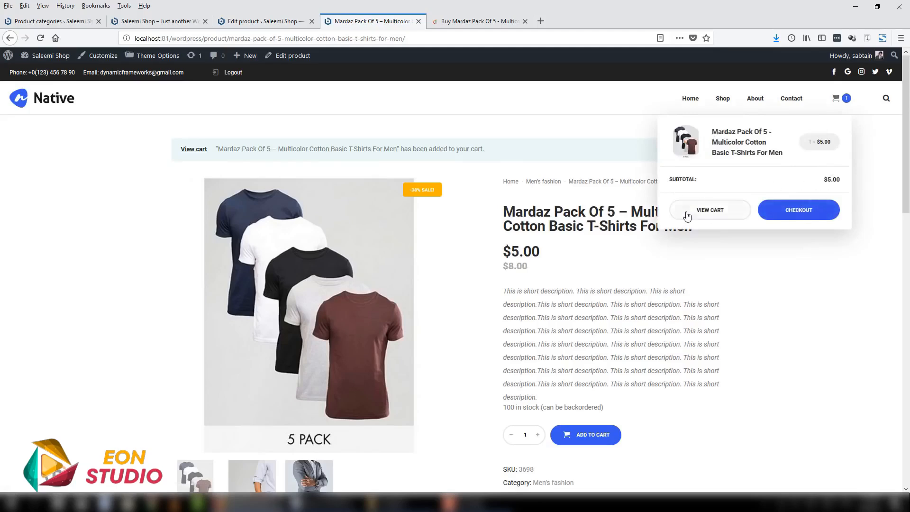
{"action": "left_click", "coordinate": [711, 213]}
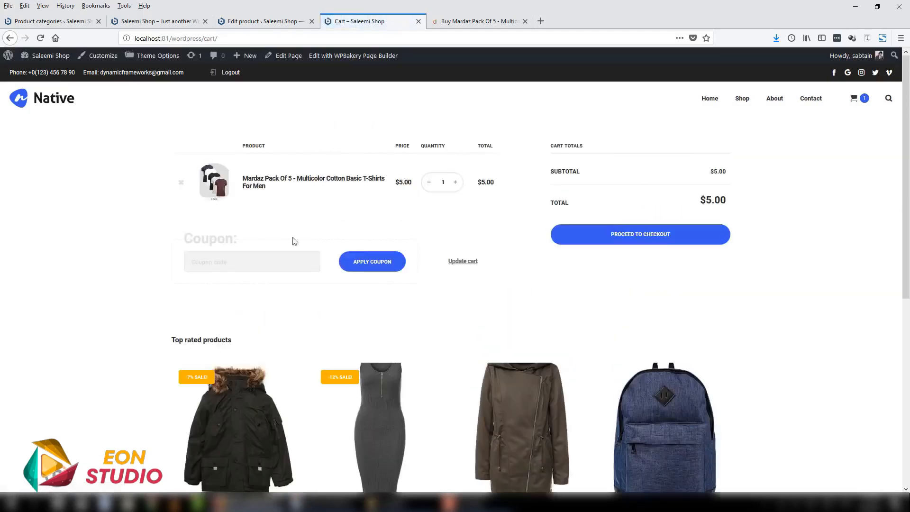
{"action": "scroll", "coordinate": [616, 332], "scroll_direction": "down", "scroll_amount": 2}
{"action": "scroll", "coordinate": [651, 332], "scroll_direction": "up", "scroll_amount": 2}
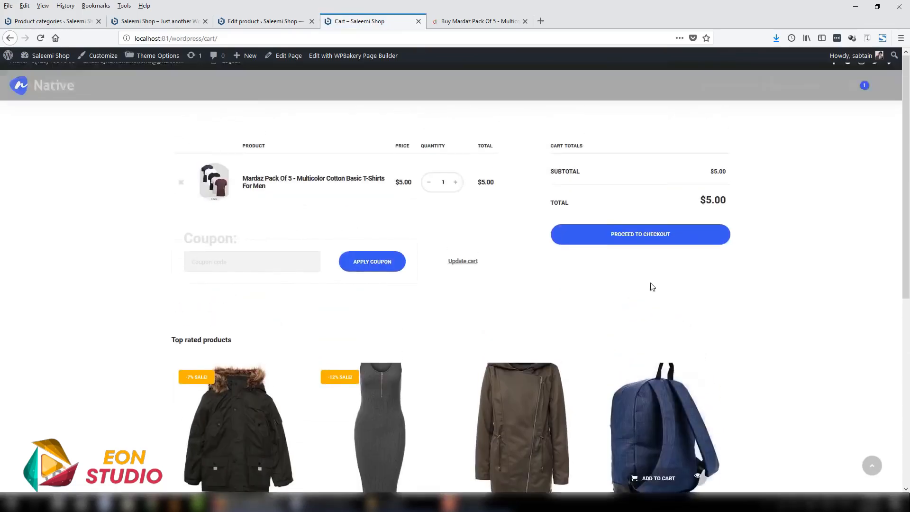
- Proceed to checkout, review the billing form and choose PayPal as the payment method
{"action": "left_click", "coordinate": [654, 238]}
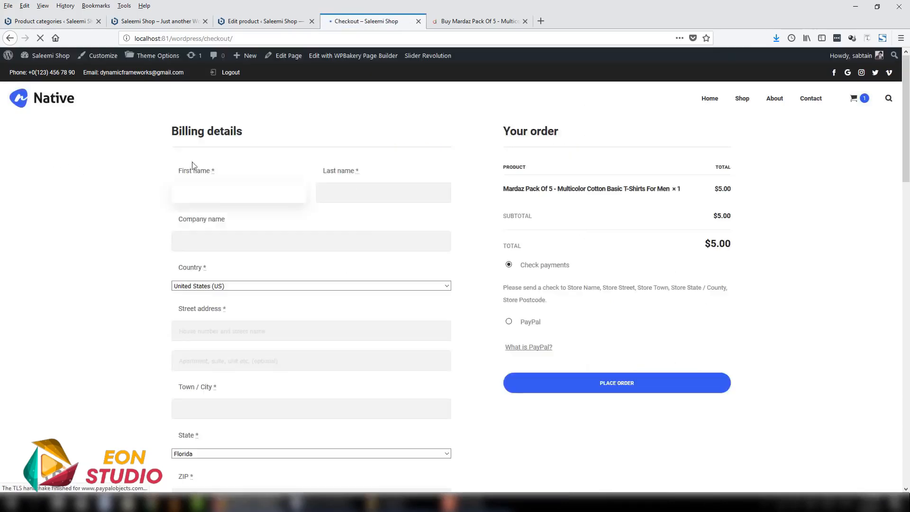
{"action": "scroll", "coordinate": [208, 256], "scroll_direction": "down", "scroll_amount": 6}
{"action": "scroll", "coordinate": [296, 372], "scroll_direction": "up", "scroll_amount": 7}
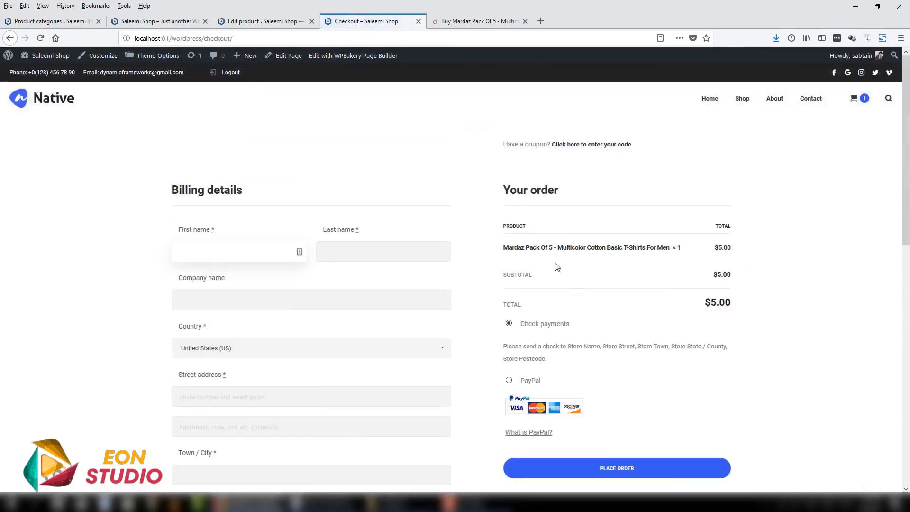
{"action": "left_click", "coordinate": [510, 381]}
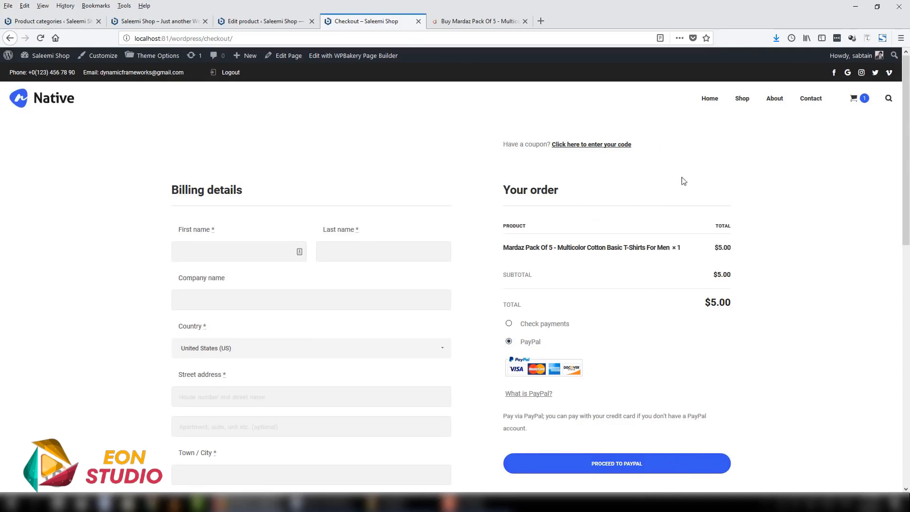
- Return to the home page, open the Shop page and sort its products by newness
{"action": "left_click", "coordinate": [57, 95]}
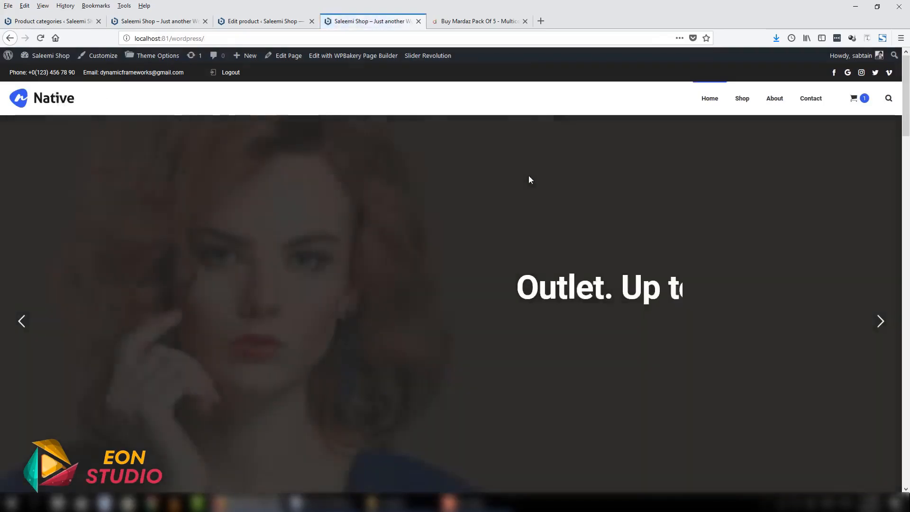
{"action": "left_click", "coordinate": [742, 98]}
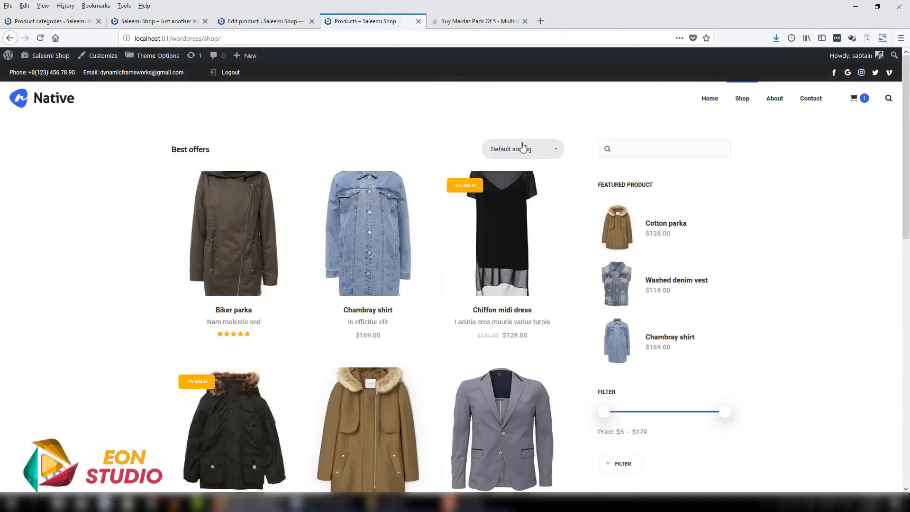
{"action": "left_click", "coordinate": [521, 148]}
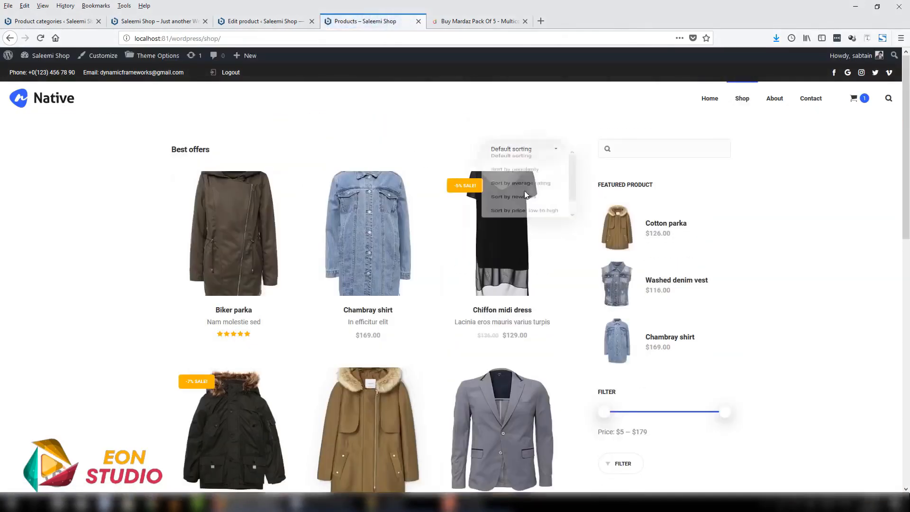
{"action": "left_click", "coordinate": [523, 196]}
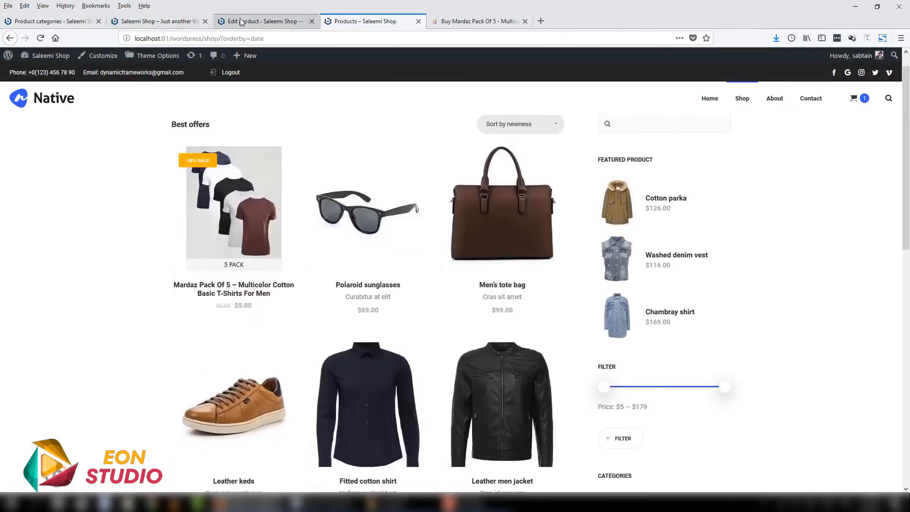
- Switch to the admin tab, open the product attributes page and add an attribute named Color
{"action": "key", "text": "ctrl+Page_Up"}
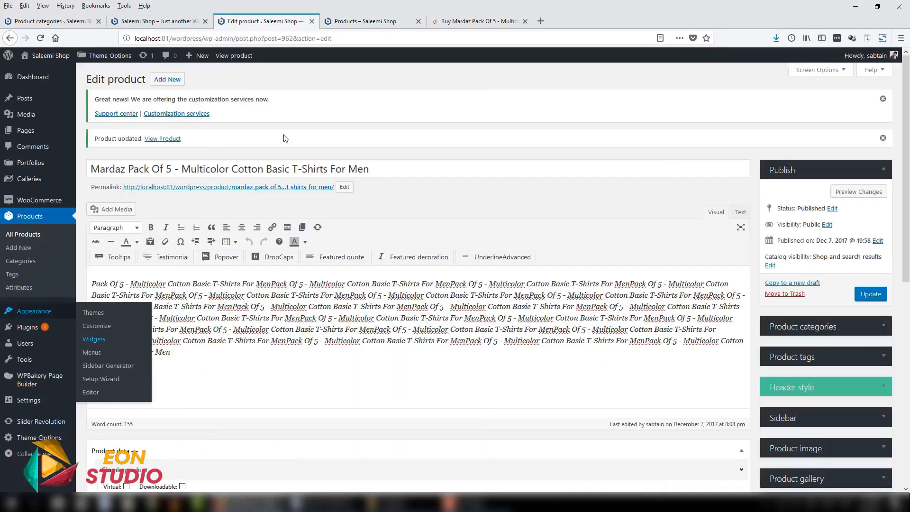
{"action": "left_click", "coordinate": [17, 242]}
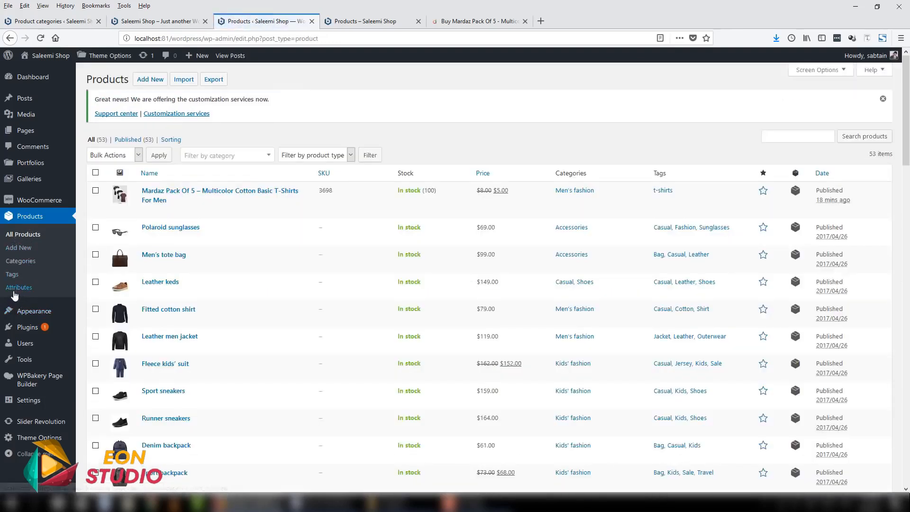
{"action": "left_click", "coordinate": [13, 289]}
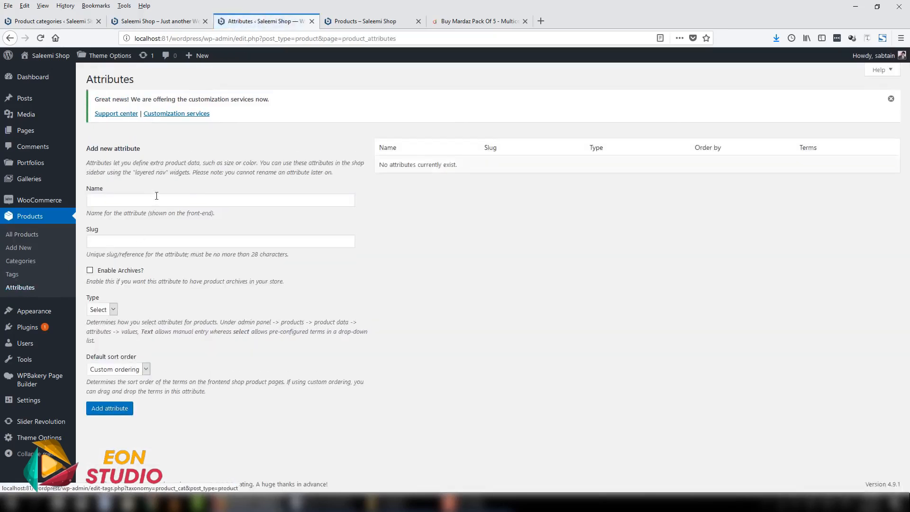
{"action": "left_click", "coordinate": [156, 196]}
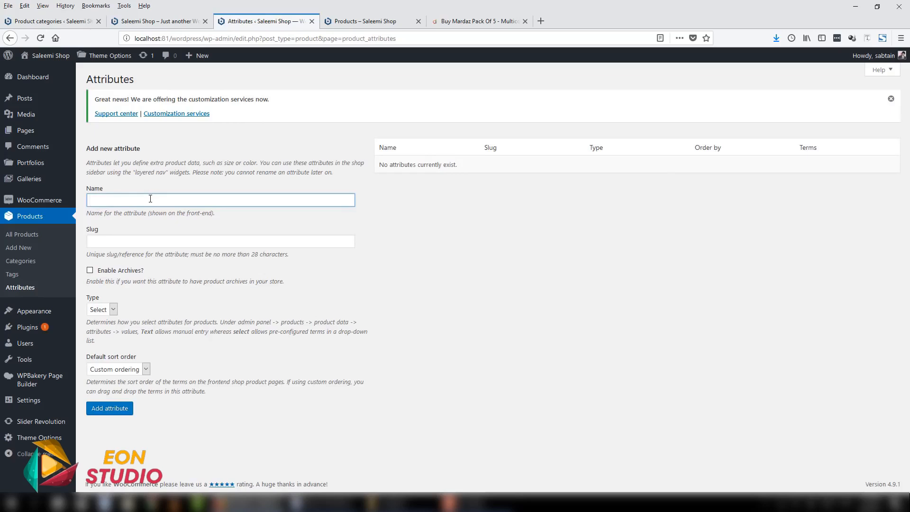
{"action": "type", "text": "Color"}
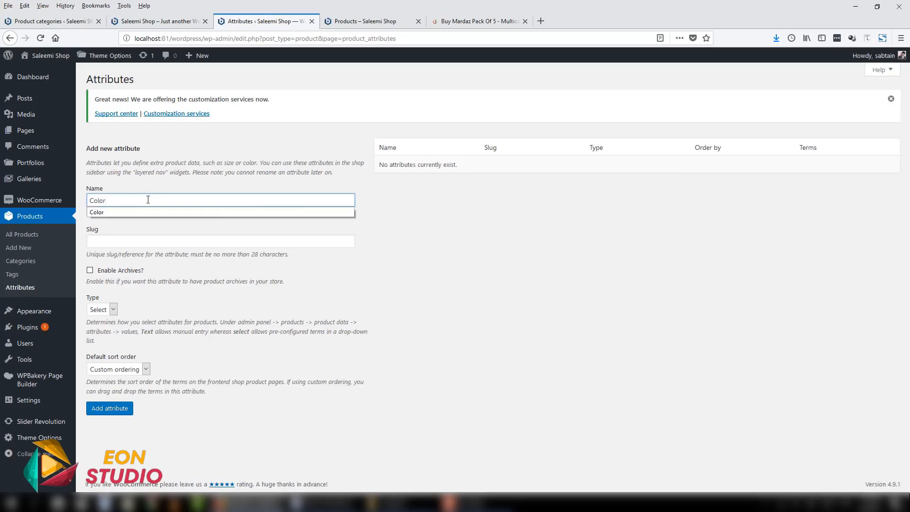
{"action": "left_click", "coordinate": [119, 411]}
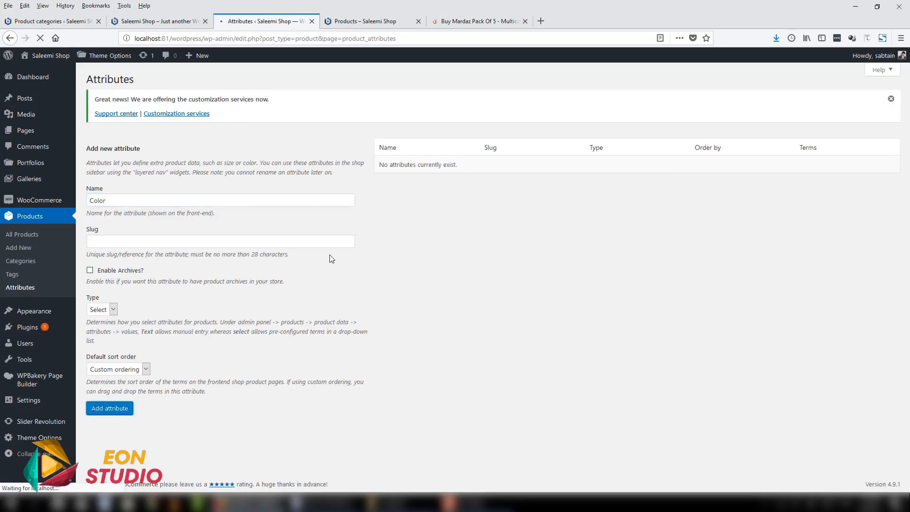
- Add a second product attribute named Size
{"action": "left_click", "coordinate": [134, 201]}
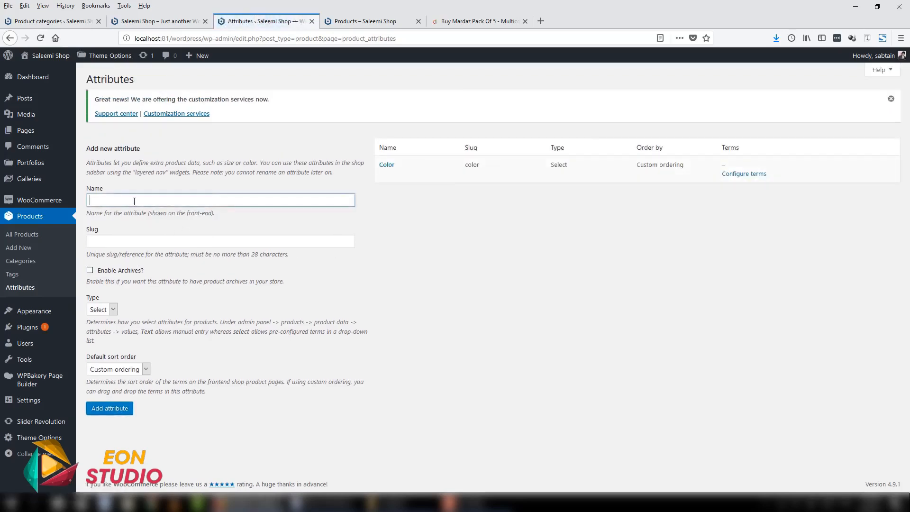
{"action": "type", "text": "Size"}
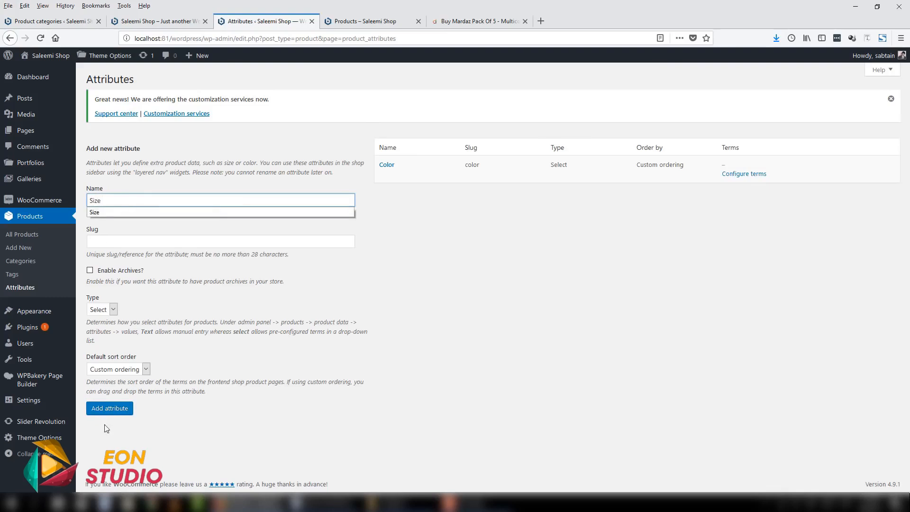
{"action": "left_click", "coordinate": [114, 409]}
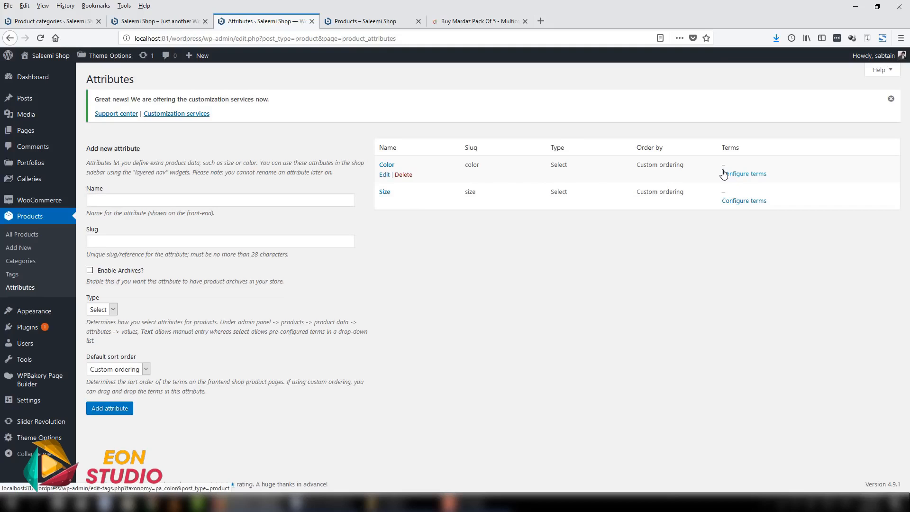
- Add the terms Black and Blue to the Color attribute, and return to the attributes list
{"action": "left_click", "coordinate": [748, 174]}
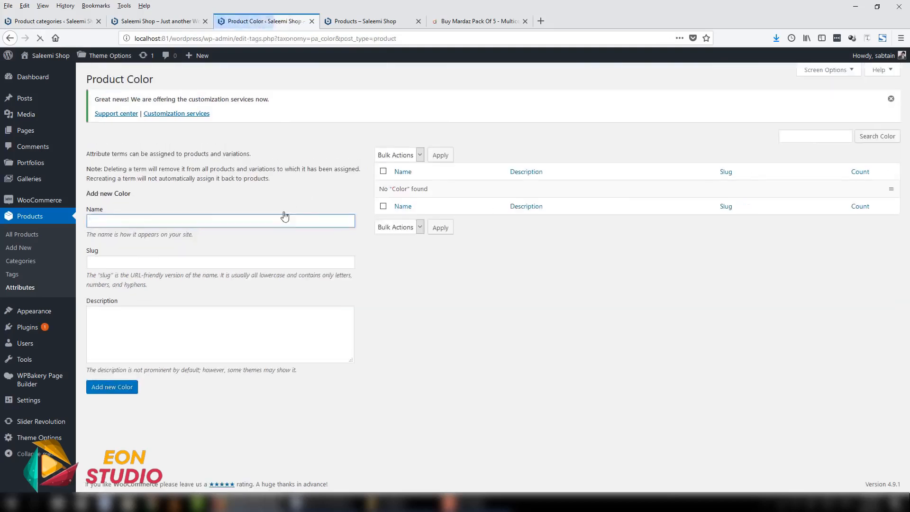
{"action": "left_click", "coordinate": [278, 221]}
{"action": "type", "text": "Black"}
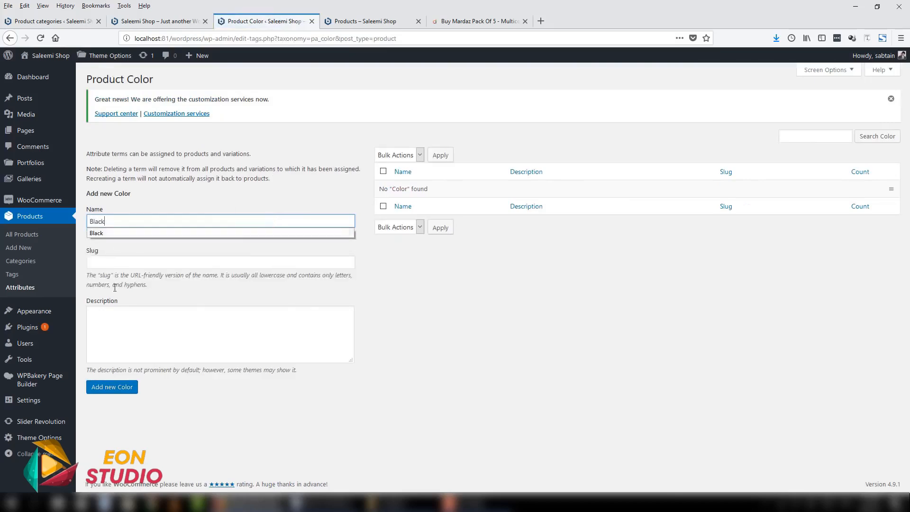
{"action": "left_click", "coordinate": [117, 399]}
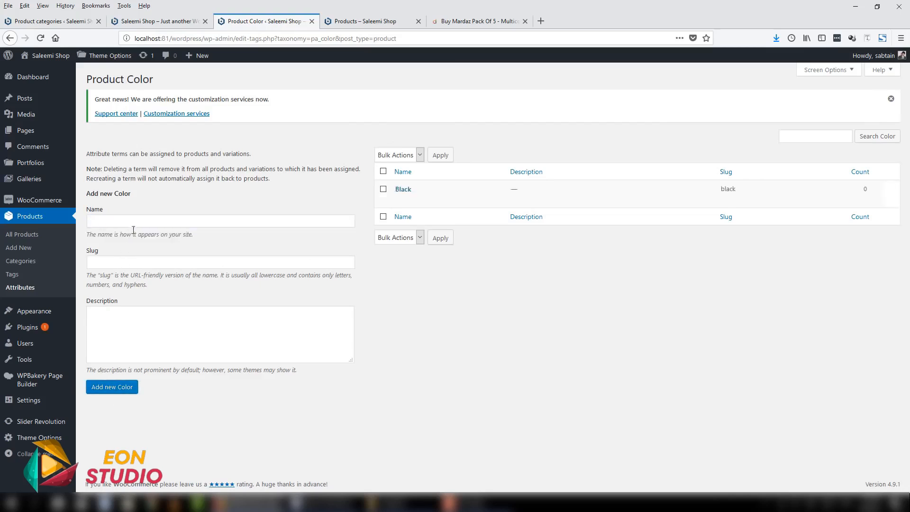
{"action": "type", "text": "Blue"}
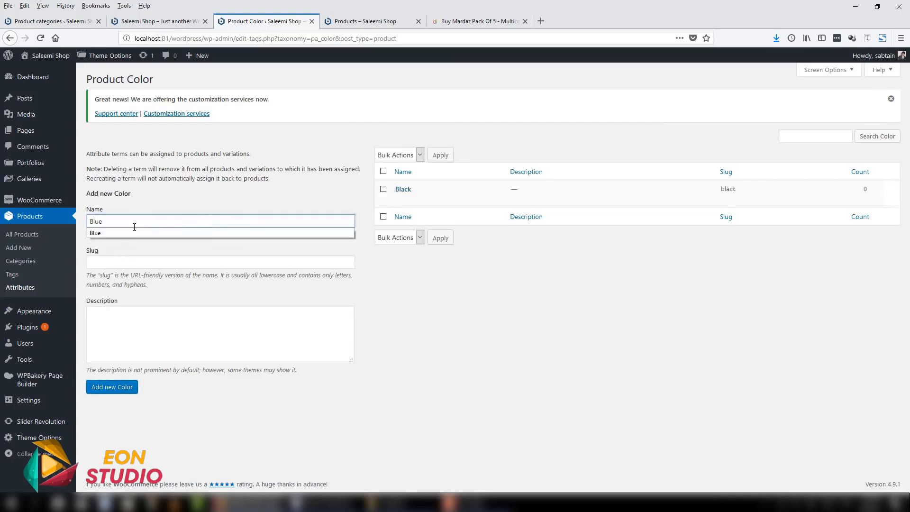
{"action": "left_click", "coordinate": [119, 387]}
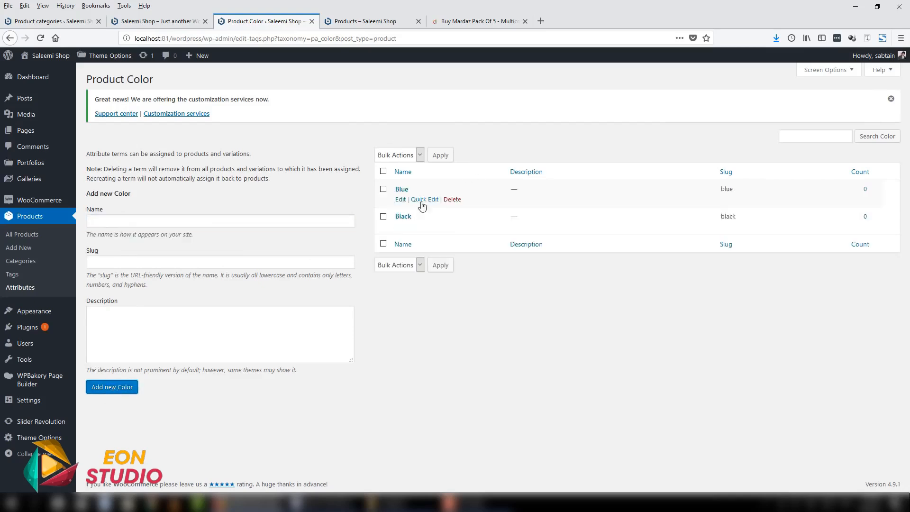
{"action": "left_click", "coordinate": [22, 288]}
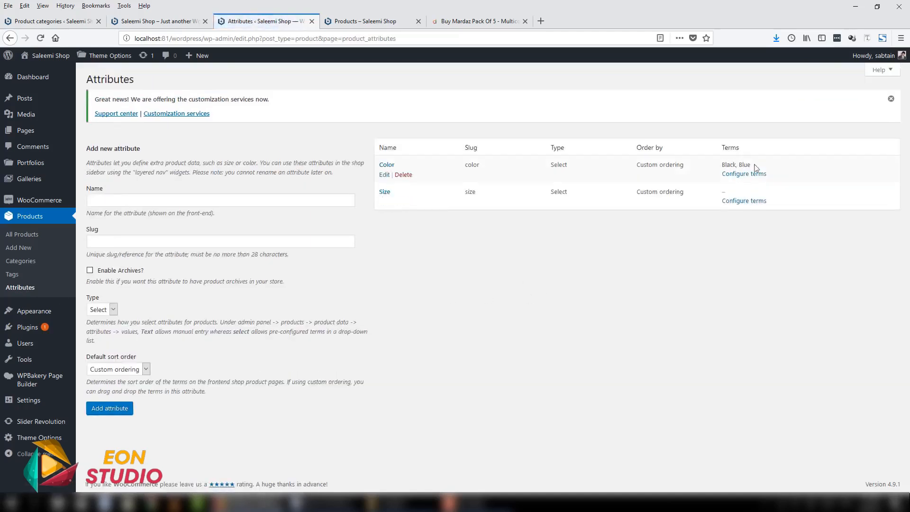
{"action": "left_click", "coordinate": [738, 202]}
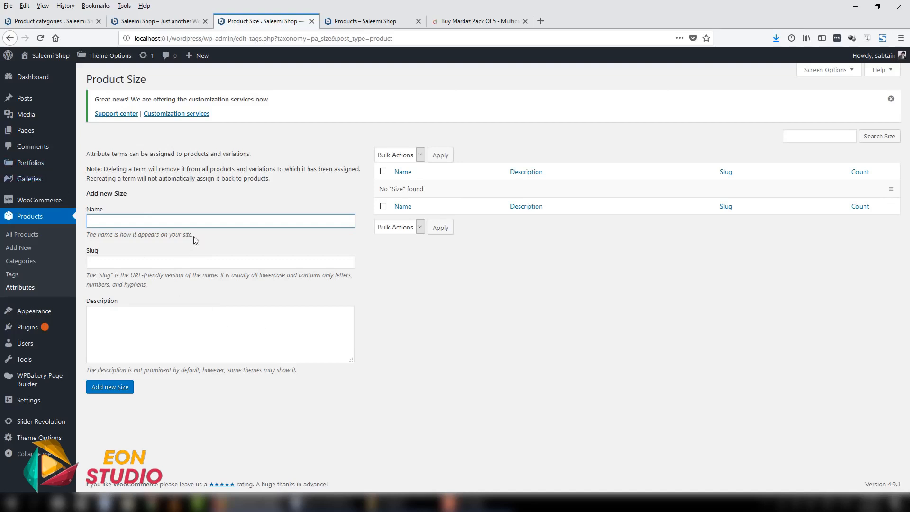
{"action": "left_click", "coordinate": [198, 224]}
{"action": "left_click", "coordinate": [243, 218]}
{"action": "left_click", "coordinate": [37, 288]}
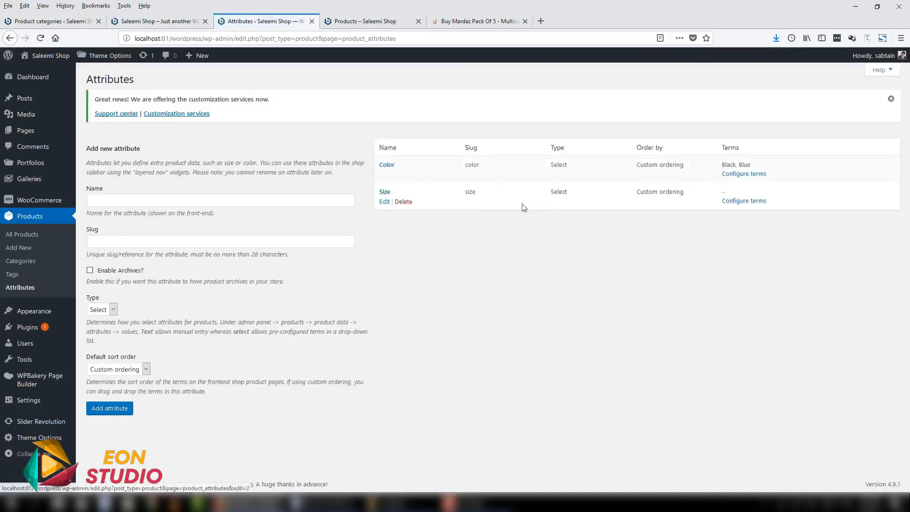
- Configure the Size attribute's terms by adding Small and Large
{"action": "left_click", "coordinate": [732, 202]}
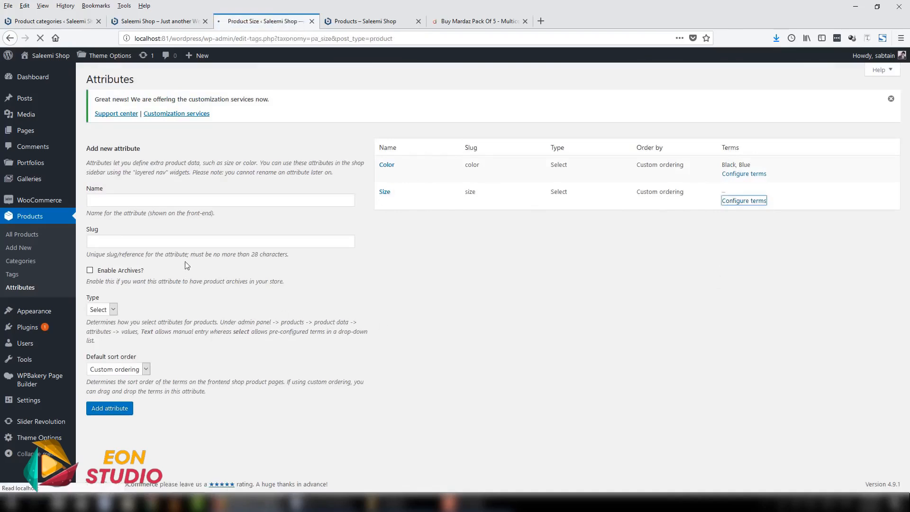
{"action": "left_click", "coordinate": [159, 221]}
{"action": "type", "text": "S"}
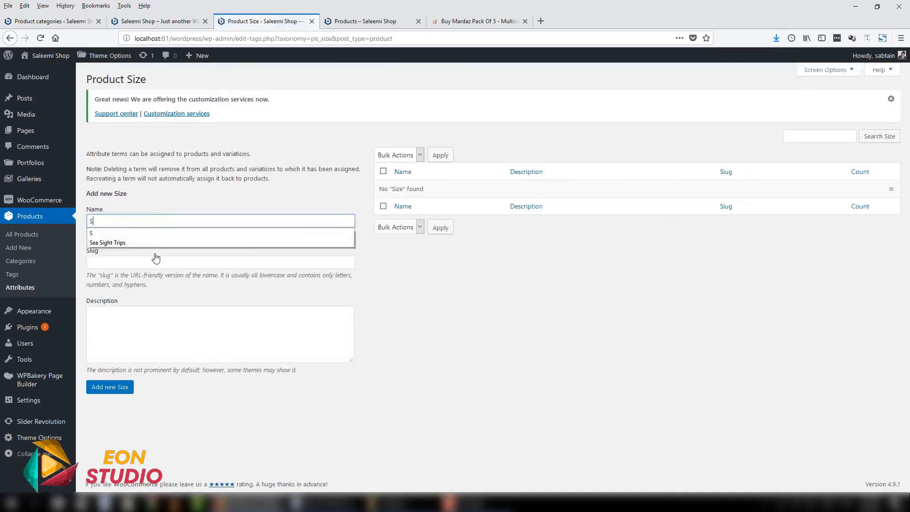
{"action": "type", "text": "mall"}
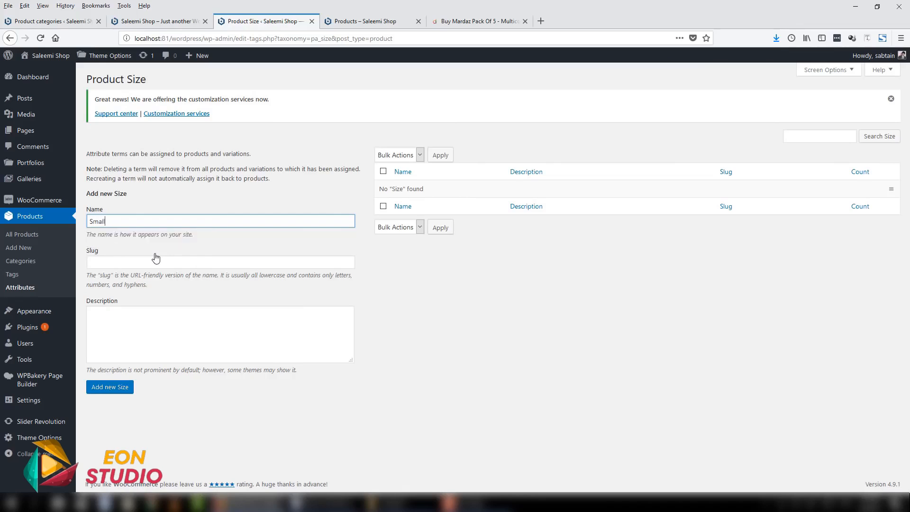
{"action": "left_click", "coordinate": [112, 396]}
{"action": "left_click", "coordinate": [134, 223]}
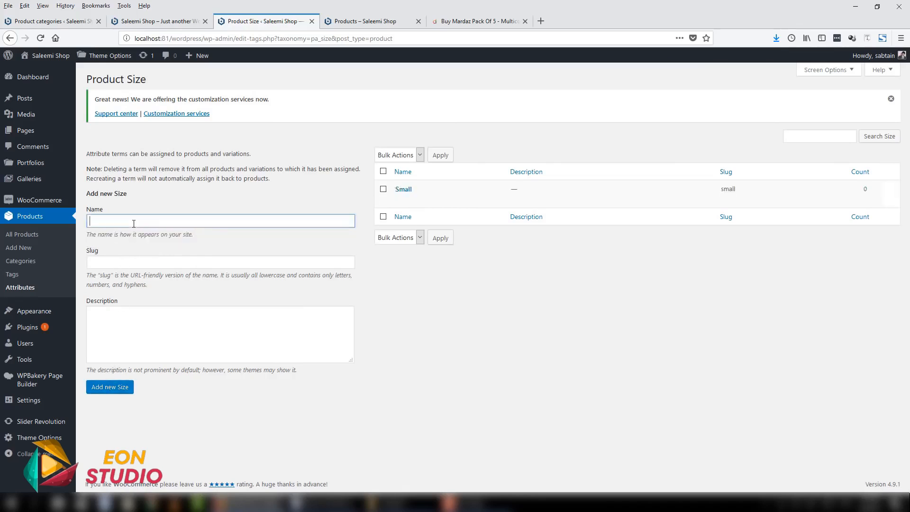
{"action": "type", "text": "Large"}
{"action": "left_click", "coordinate": [96, 386]}
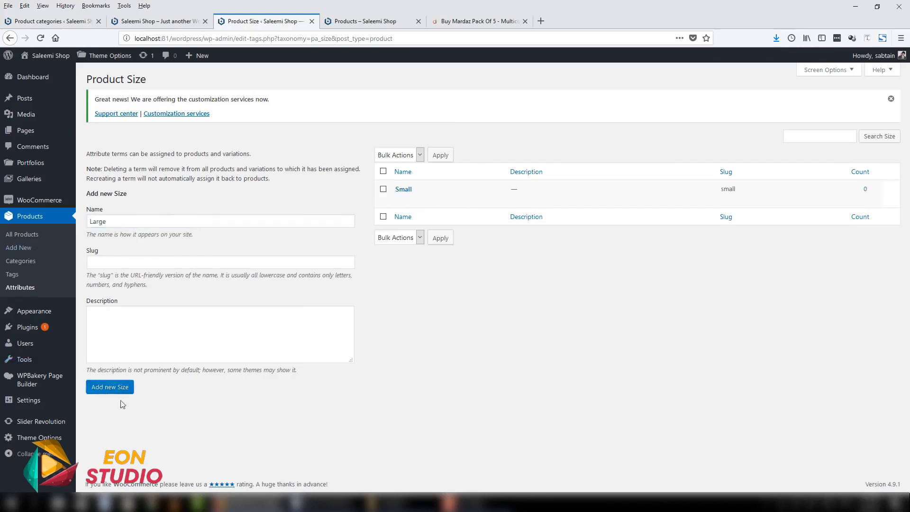
- Return to the attributes list, go to the products list, and start a new product titled Nike Shirt
{"action": "left_click", "coordinate": [29, 288]}
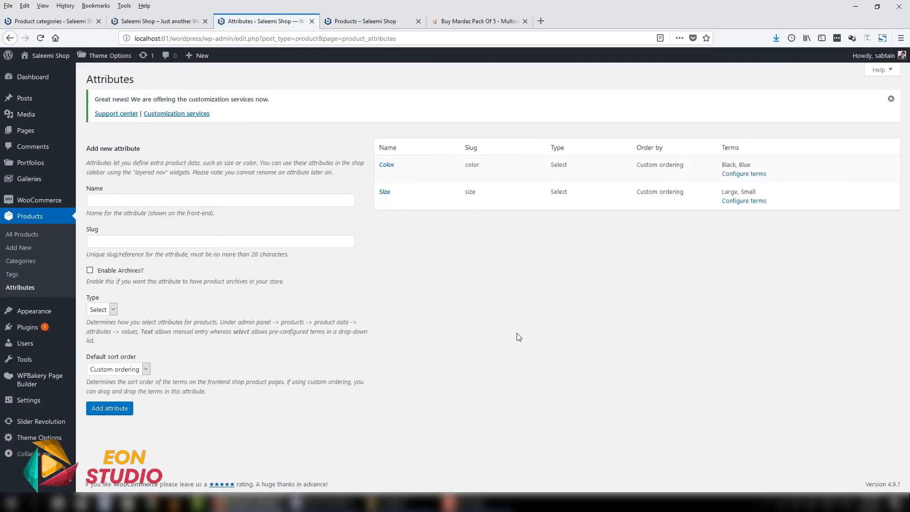
{"action": "left_click", "coordinate": [28, 235]}
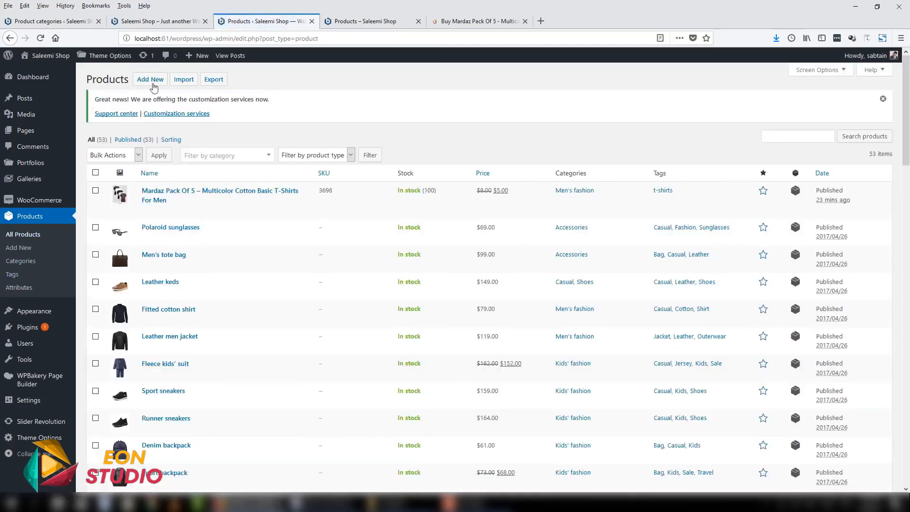
{"action": "left_click", "coordinate": [151, 79]}
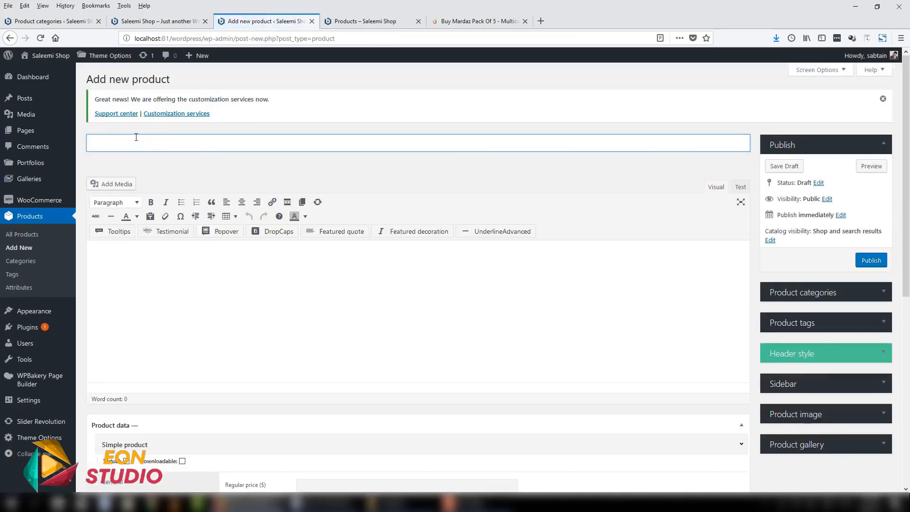
{"action": "type", "text": "Nike Shirt"}
- Set the product image to the media library photo of a man in a light shirt with a brown belt
{"action": "scroll", "coordinate": [877, 374], "scroll_direction": "down", "scroll_amount": 2}
{"action": "left_click", "coordinate": [881, 369]}
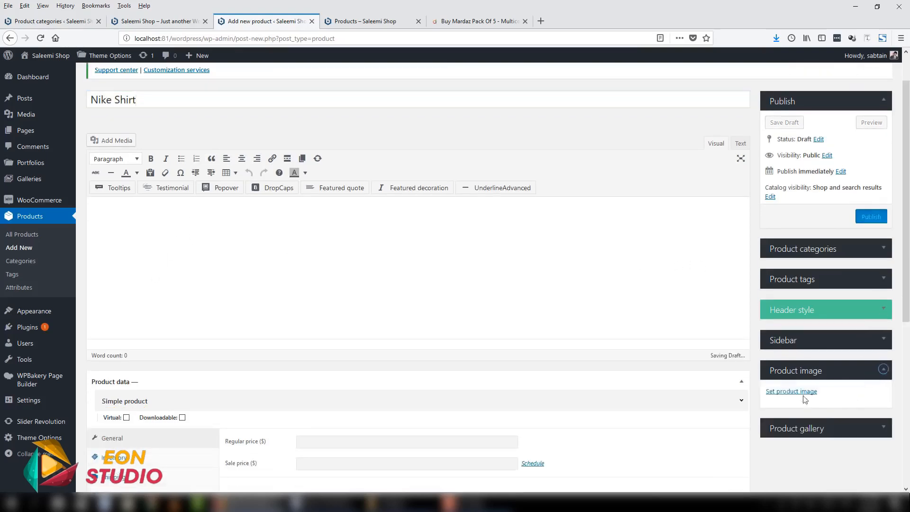
{"action": "left_click", "coordinate": [807, 394]}
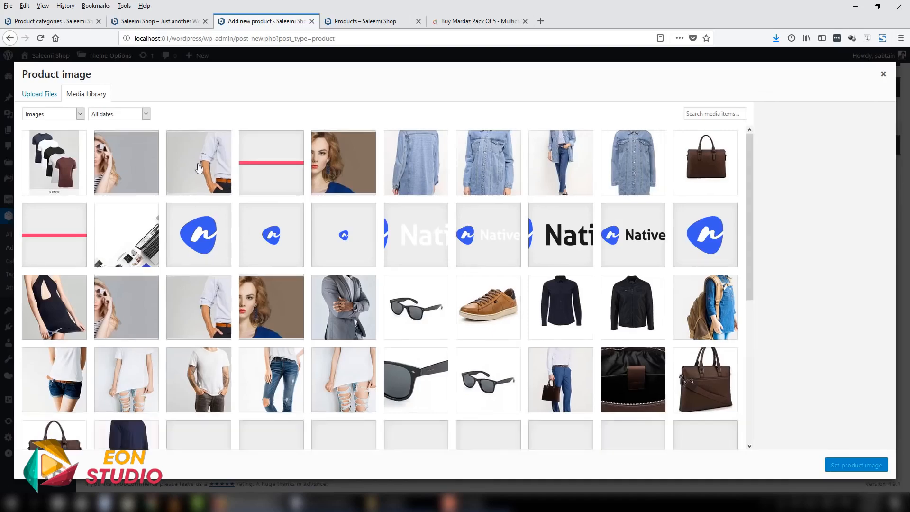
{"action": "left_click", "coordinate": [194, 171]}
{"action": "left_click", "coordinate": [856, 465]}
- Set the product type in the product data to Variable product
{"action": "scroll", "coordinate": [397, 283], "scroll_direction": "down", "scroll_amount": 4}
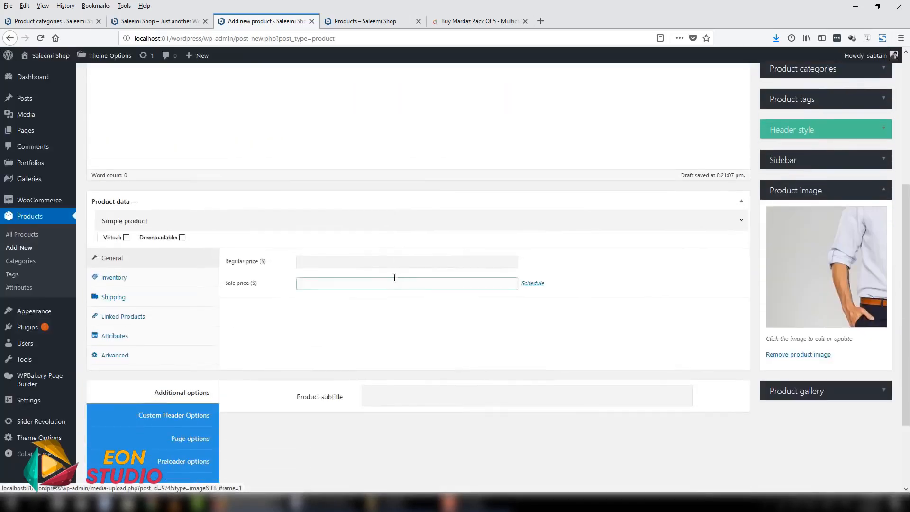
{"action": "left_click_drag", "start_coordinate": [907, 271], "coordinate": [909, 280]}
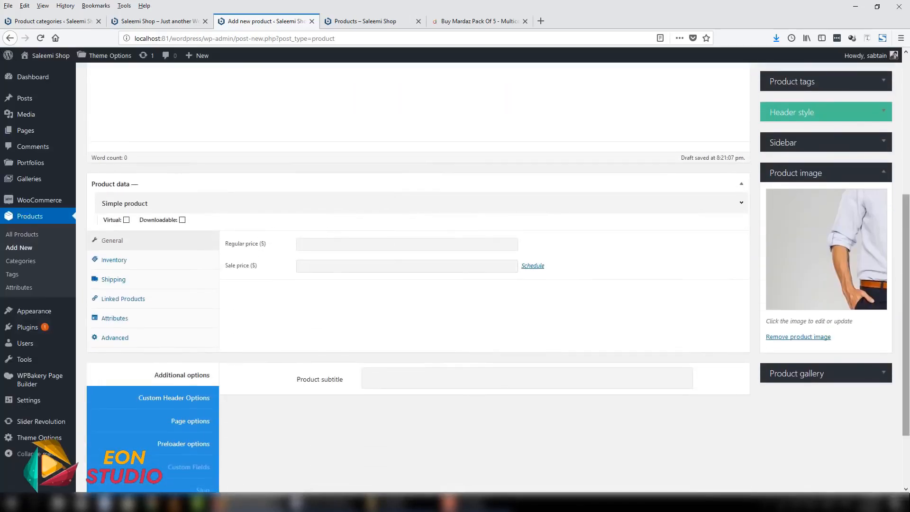
{"action": "scroll", "coordinate": [233, 273], "scroll_direction": "up", "scroll_amount": 1}
{"action": "scroll", "coordinate": [331, 272], "scroll_direction": "up", "scroll_amount": 1}
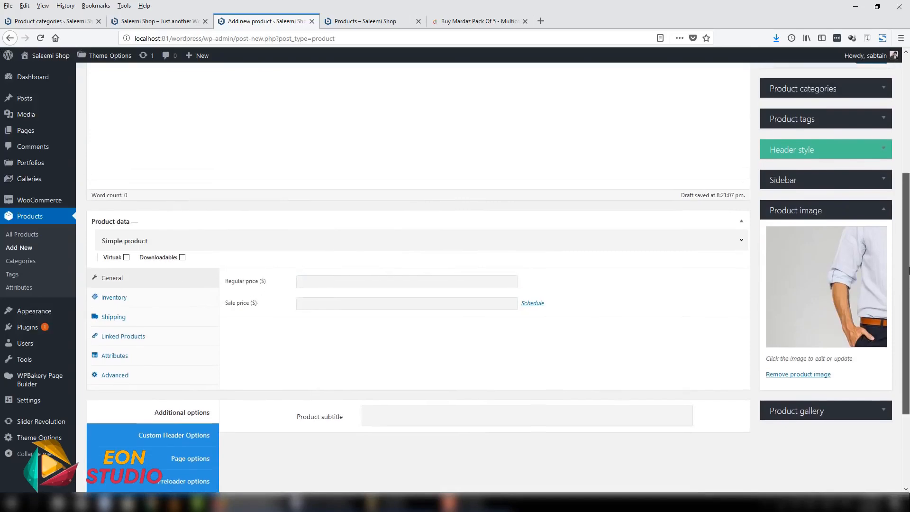
{"action": "left_click", "coordinate": [115, 234]}
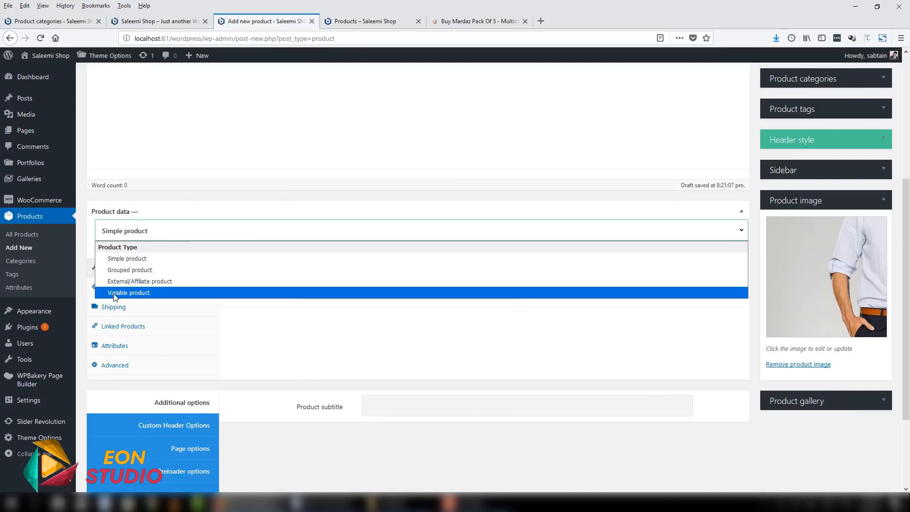
{"action": "left_click", "coordinate": [115, 293]}
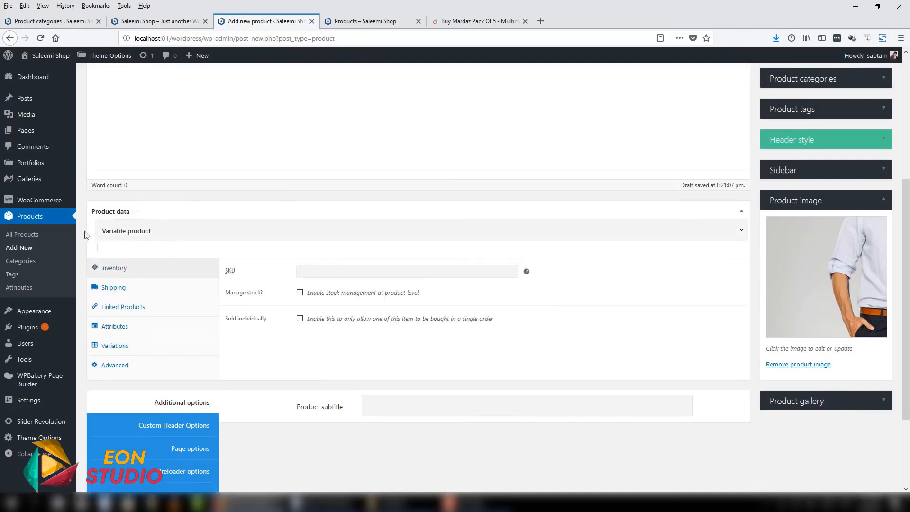
{"action": "left_click", "coordinate": [155, 235]}
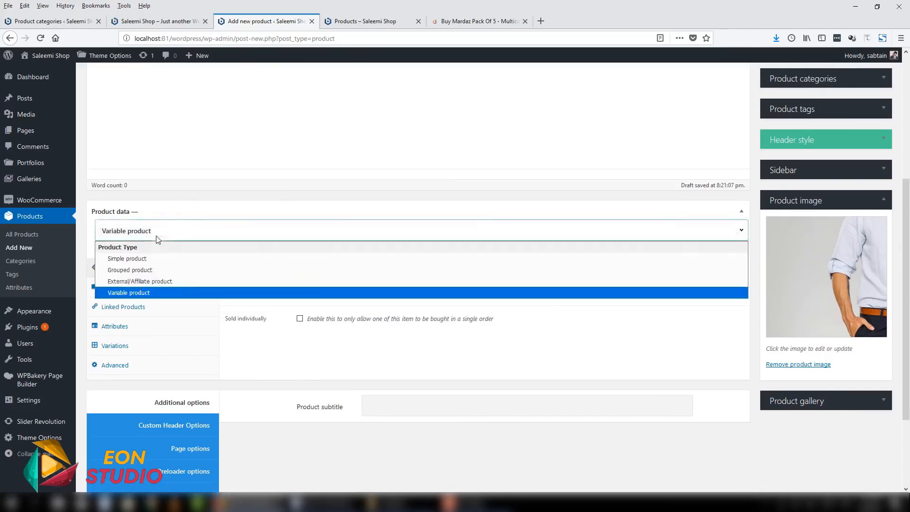
{"action": "left_click", "coordinate": [151, 295]}
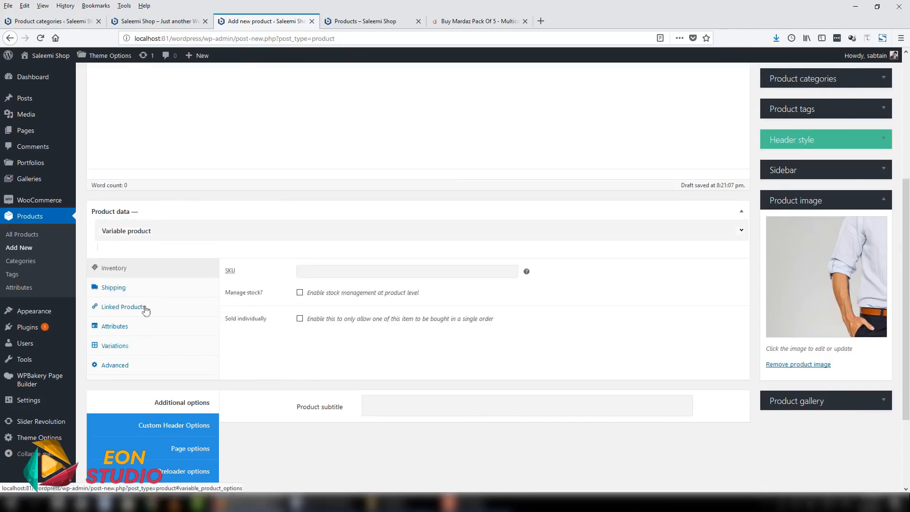
{"action": "left_click", "coordinate": [170, 232]}
{"action": "left_click", "coordinate": [159, 291]}
{"action": "left_click", "coordinate": [118, 228]}
{"action": "left_click", "coordinate": [125, 294]}
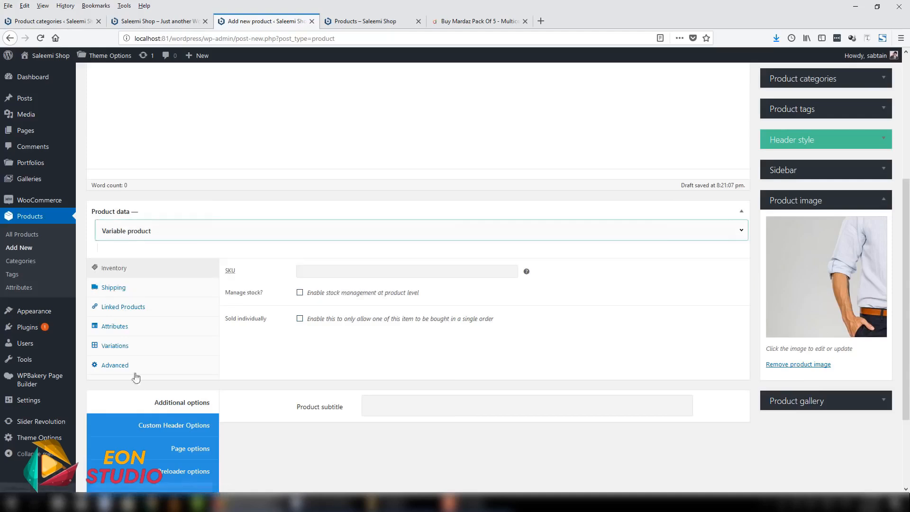
- Add the existing Color attribute to the Nike Shirt product's attributes
{"action": "left_click", "coordinate": [132, 335]}
{"action": "scroll", "coordinate": [463, 357], "scroll_direction": "down", "scroll_amount": 2}
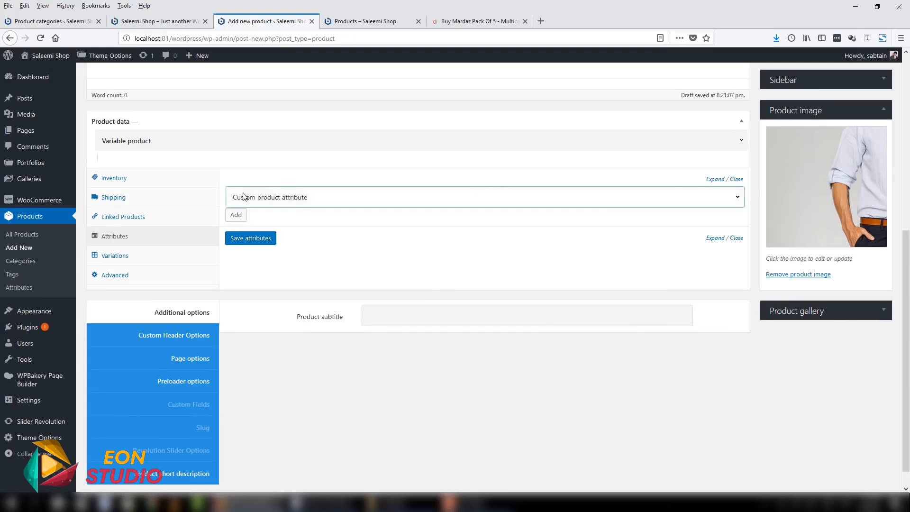
{"action": "left_click", "coordinate": [243, 199]}
{"action": "left_click", "coordinate": [244, 225]}
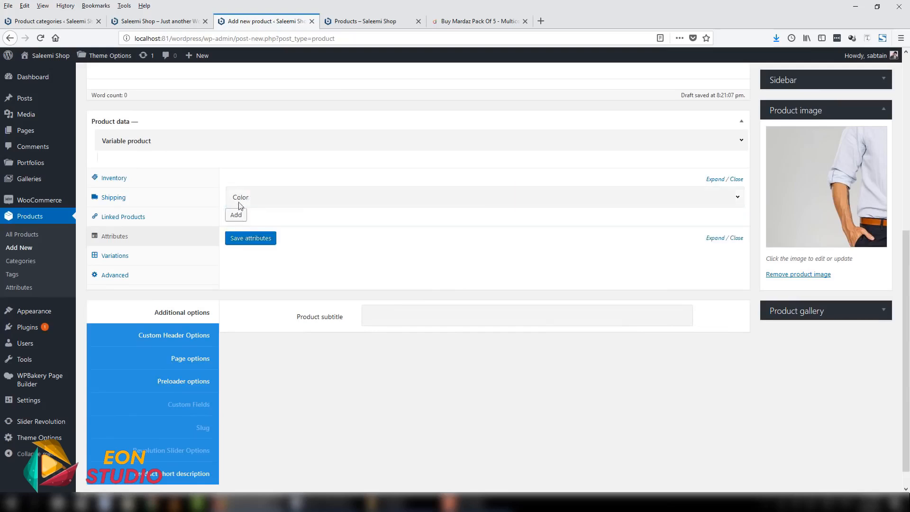
{"action": "left_click", "coordinate": [236, 216]}
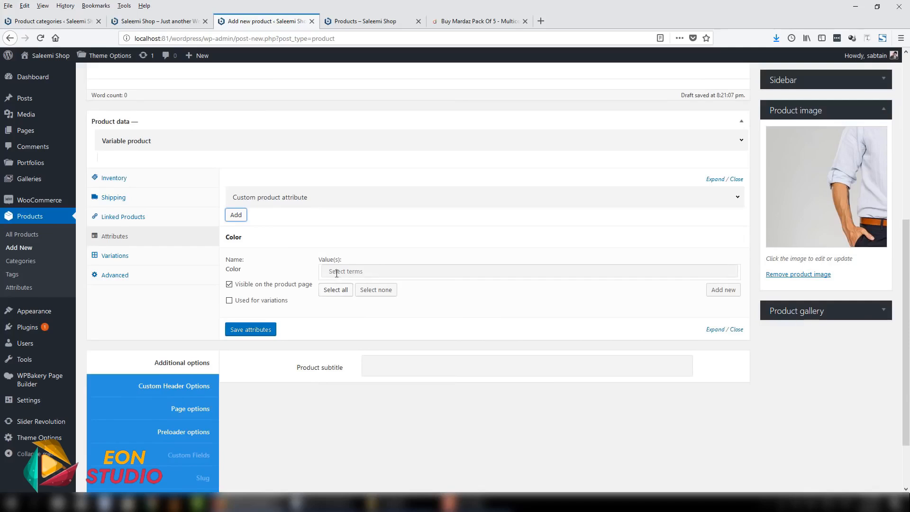
- Assign Black and Blue to the Color attribute, enable it for variations, save the attributes and collapse the entry
{"action": "left_click", "coordinate": [336, 272]}
{"action": "left_click", "coordinate": [337, 290]}
{"action": "left_click", "coordinate": [375, 273]}
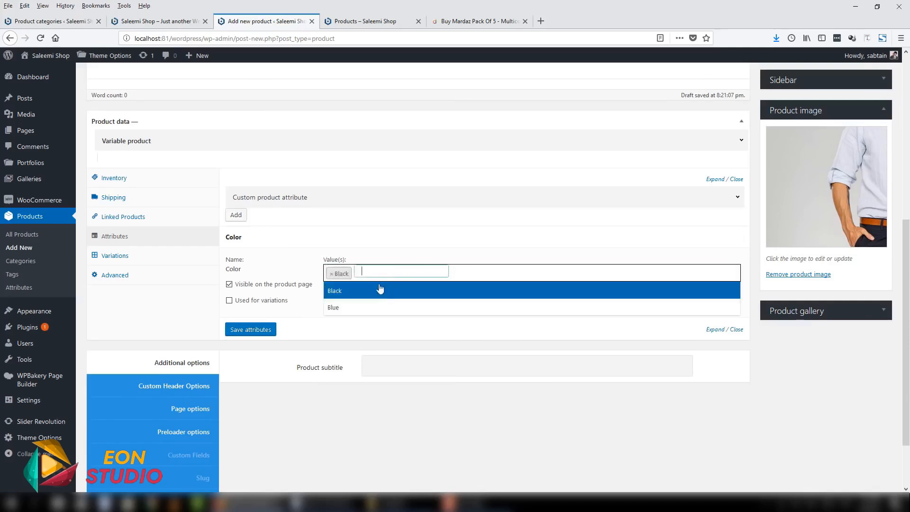
{"action": "left_click", "coordinate": [377, 306]}
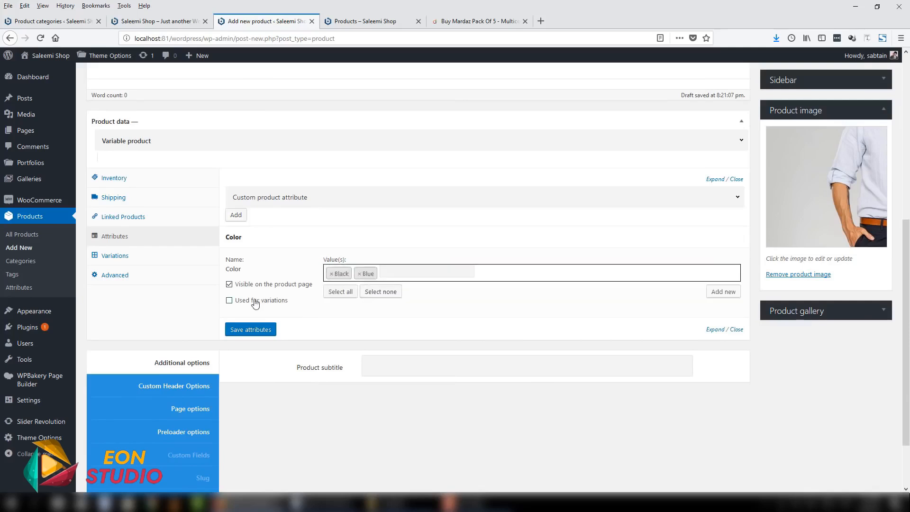
{"action": "left_click", "coordinate": [237, 302]}
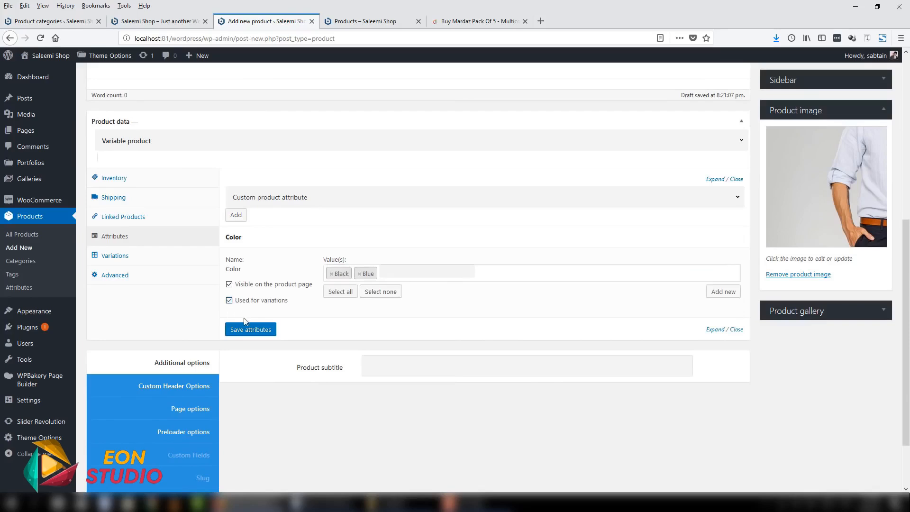
{"action": "left_click", "coordinate": [246, 331]}
{"action": "left_click", "coordinate": [714, 243]}
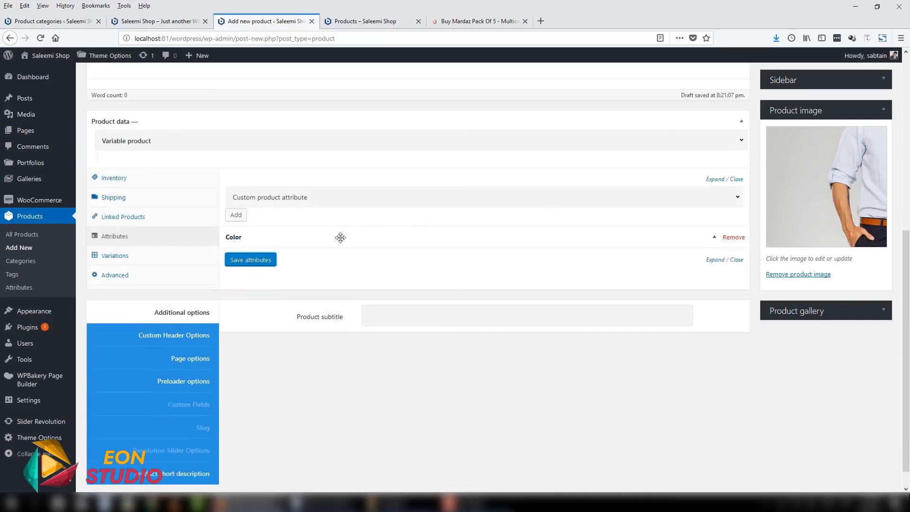
- Add the existing Size attribute to the product alongside Color
{"action": "left_click", "coordinate": [254, 201]}
{"action": "left_click", "coordinate": [234, 235]}
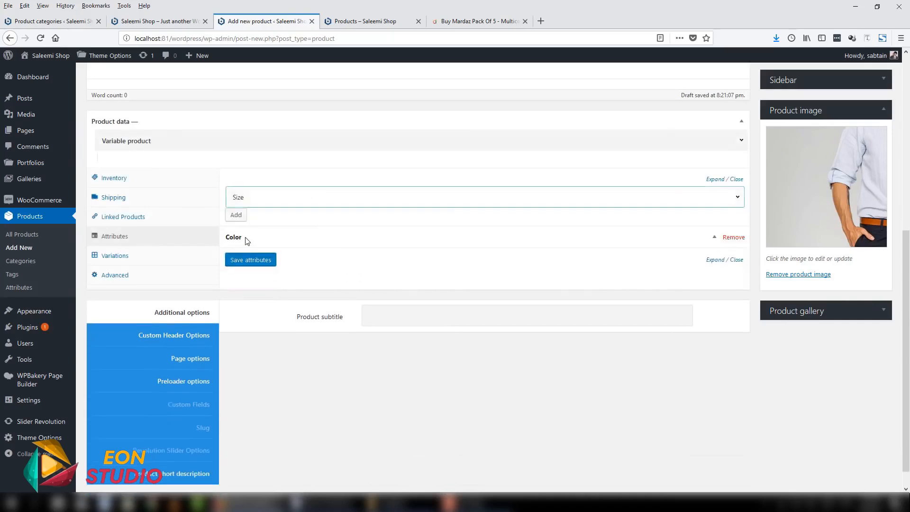
{"action": "left_click", "coordinate": [236, 217]}
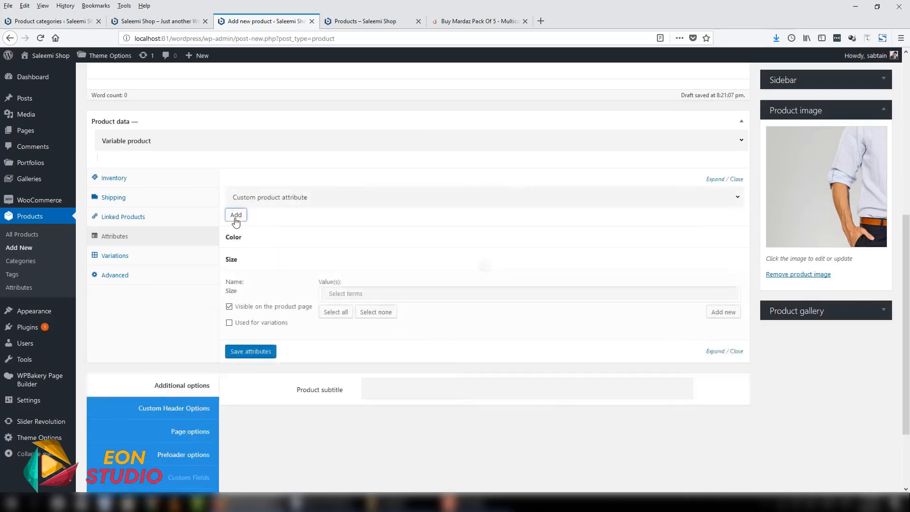
- Assign Large and Small to the Size attribute, enable it for variations, save the attributes and collapse the entry
{"action": "left_click", "coordinate": [360, 294]}
{"action": "left_click", "coordinate": [353, 311]}
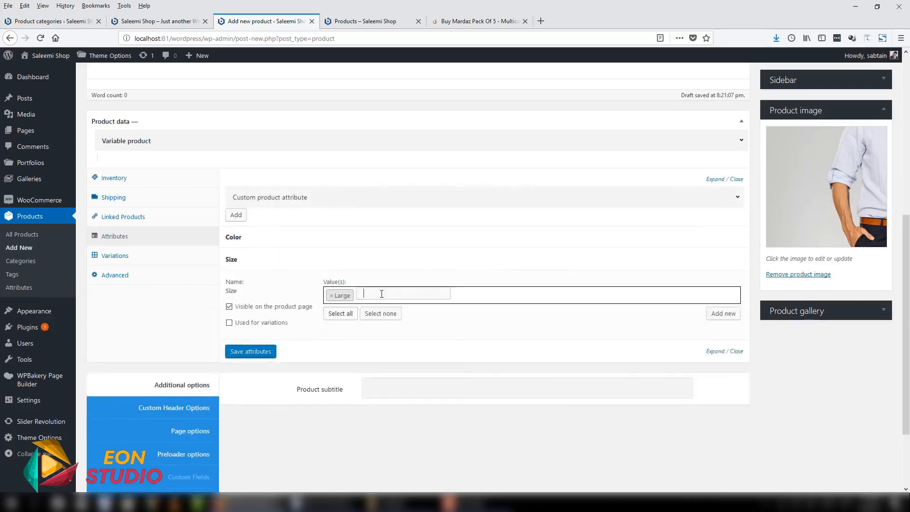
{"action": "left_click", "coordinate": [378, 294]}
{"action": "left_click", "coordinate": [332, 327]}
{"action": "left_click", "coordinate": [267, 324]}
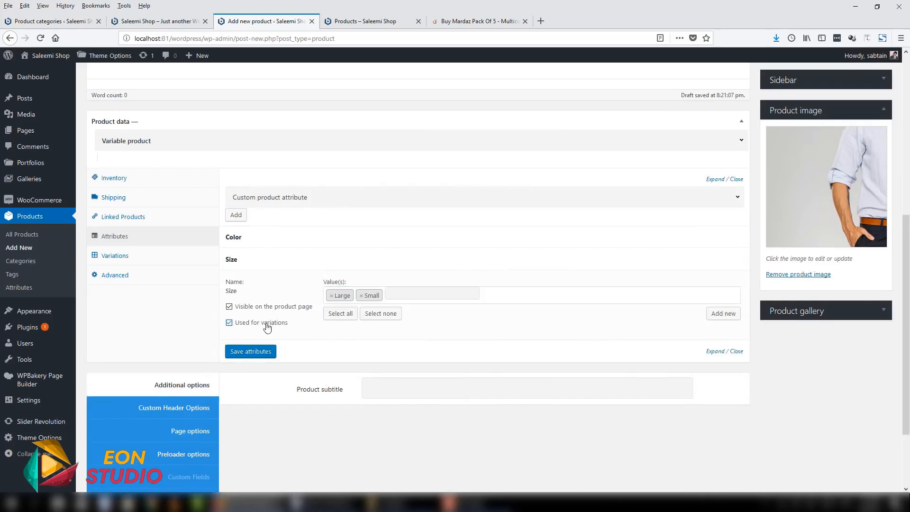
{"action": "left_click", "coordinate": [270, 355]}
{"action": "left_click", "coordinate": [715, 259]}
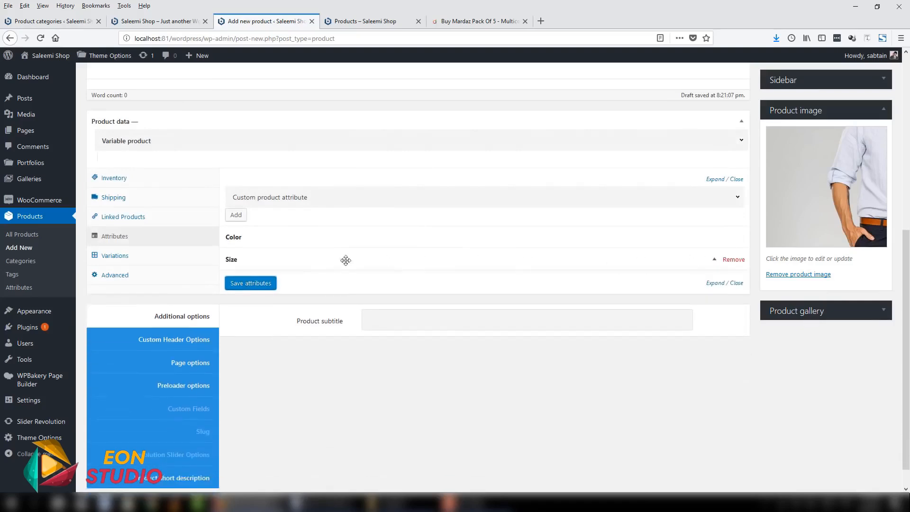
- Create the product's variations from all attributes and confirm linking every combination
{"action": "left_click", "coordinate": [124, 256]}
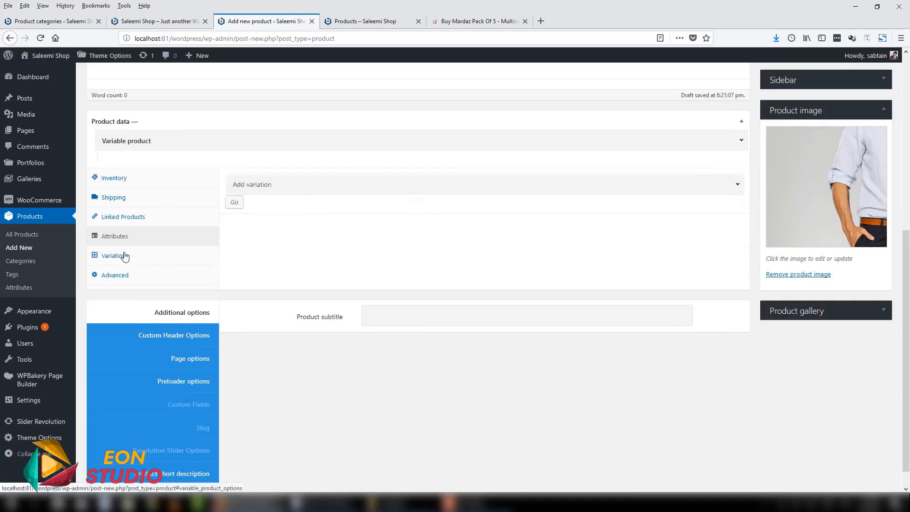
{"action": "left_click", "coordinate": [262, 188]}
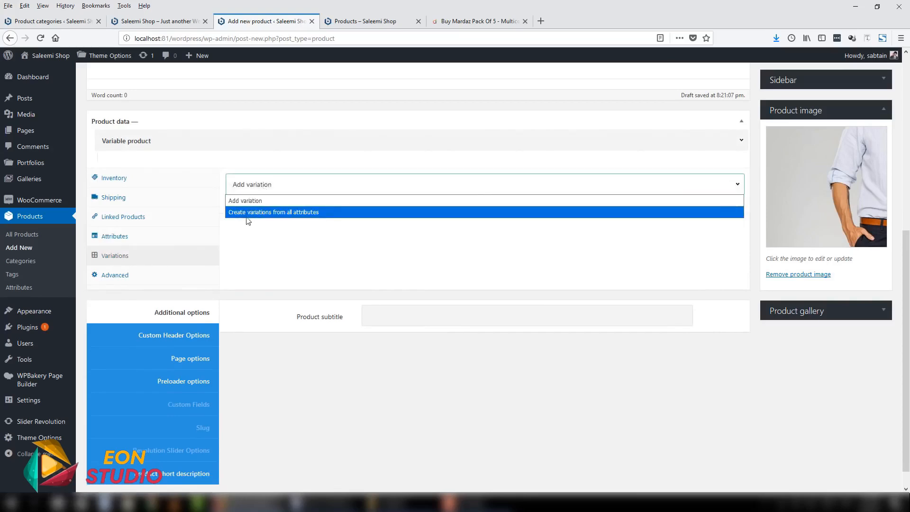
{"action": "left_click", "coordinate": [283, 212]}
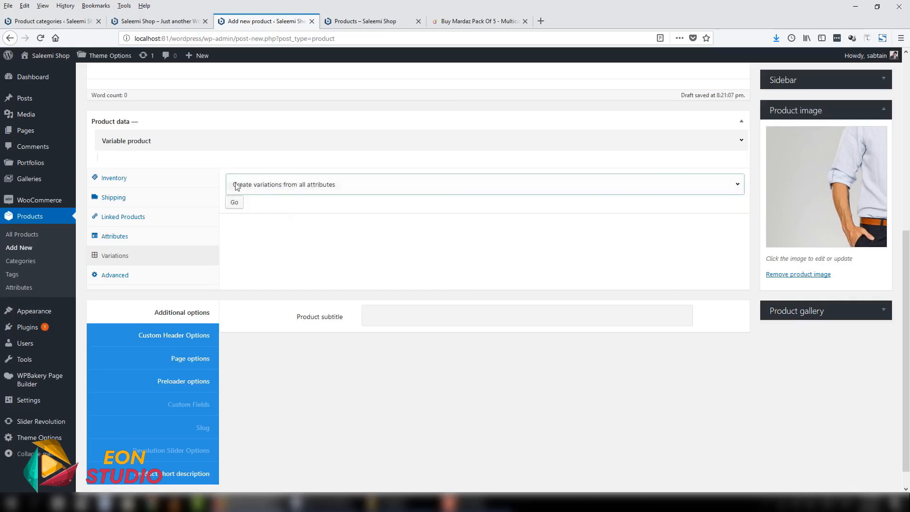
{"action": "left_click", "coordinate": [234, 203]}
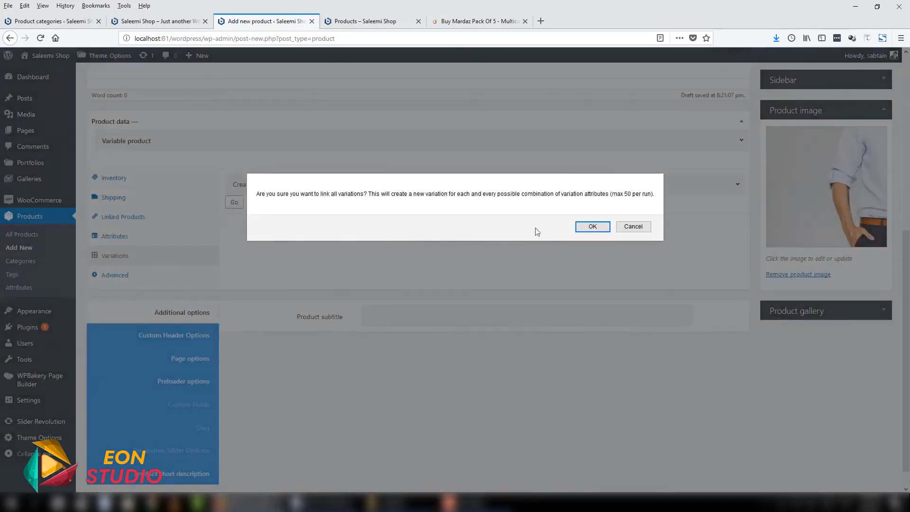
{"action": "left_click", "coordinate": [586, 228]}
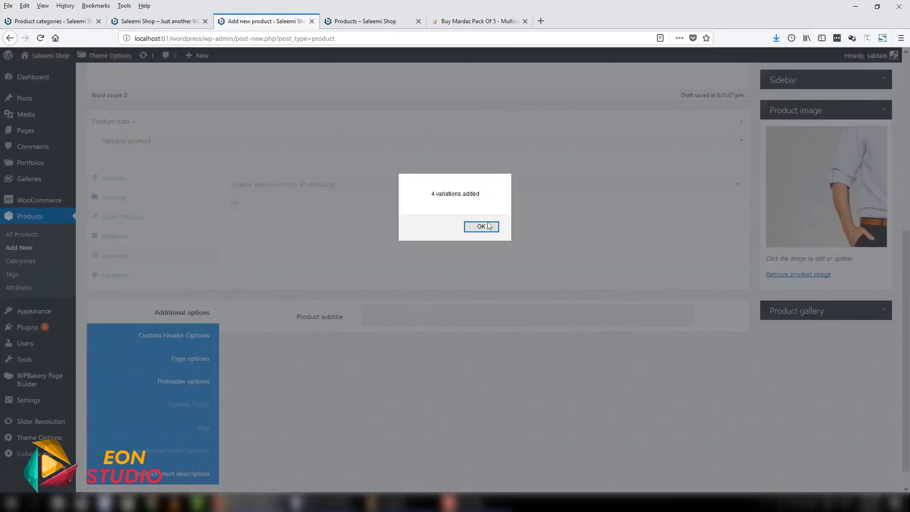
{"action": "left_click", "coordinate": [481, 226]}
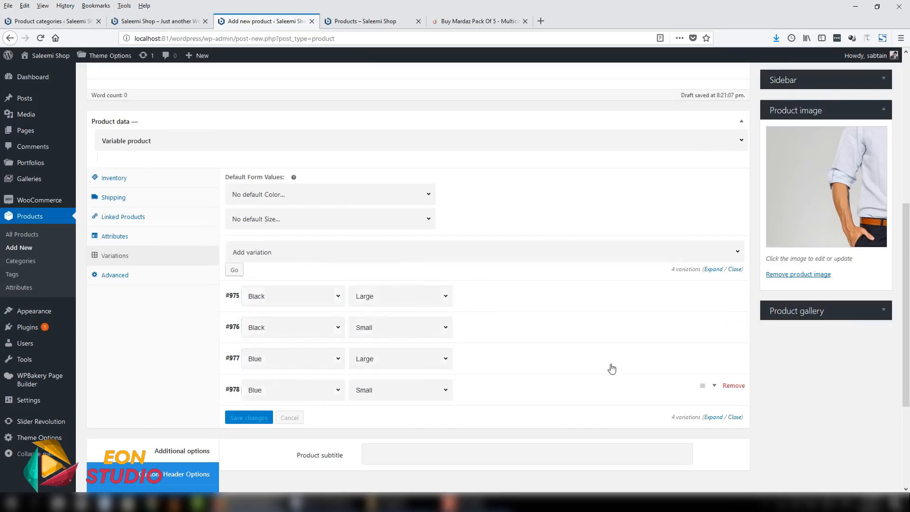
- Expand the settings of the Black, Large variation
{"action": "scroll", "coordinate": [600, 178], "scroll_direction": "down", "scroll_amount": 3}
{"action": "scroll", "coordinate": [593, 185], "scroll_direction": "up", "scroll_amount": 1}
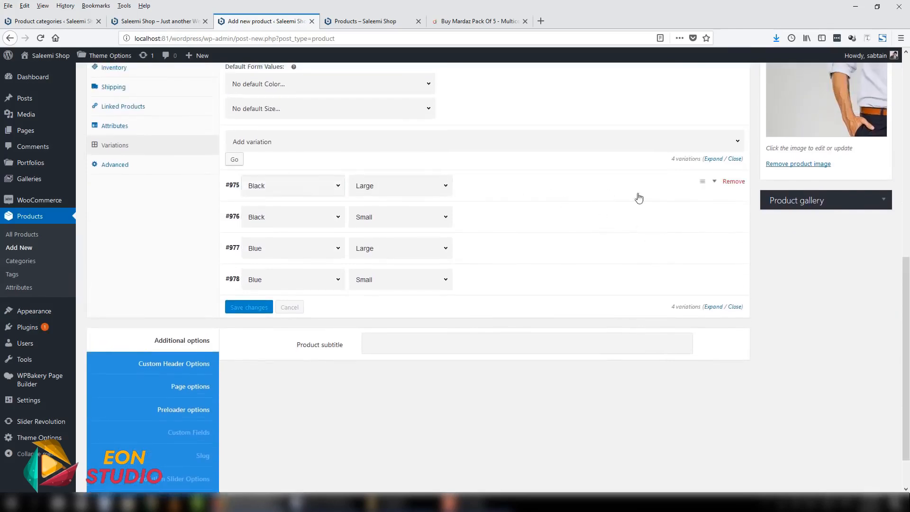
{"action": "left_click", "coordinate": [715, 183]}
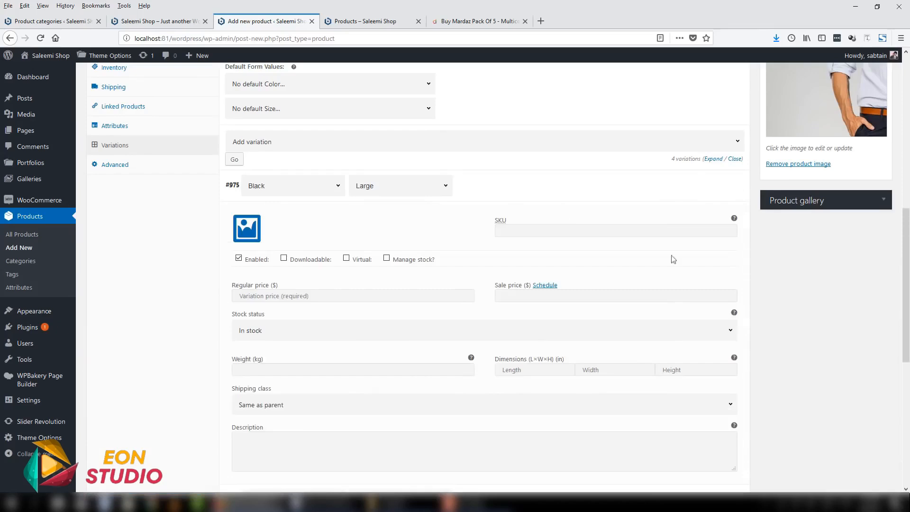
{"action": "scroll", "coordinate": [463, 250], "scroll_direction": "down", "scroll_amount": 2}
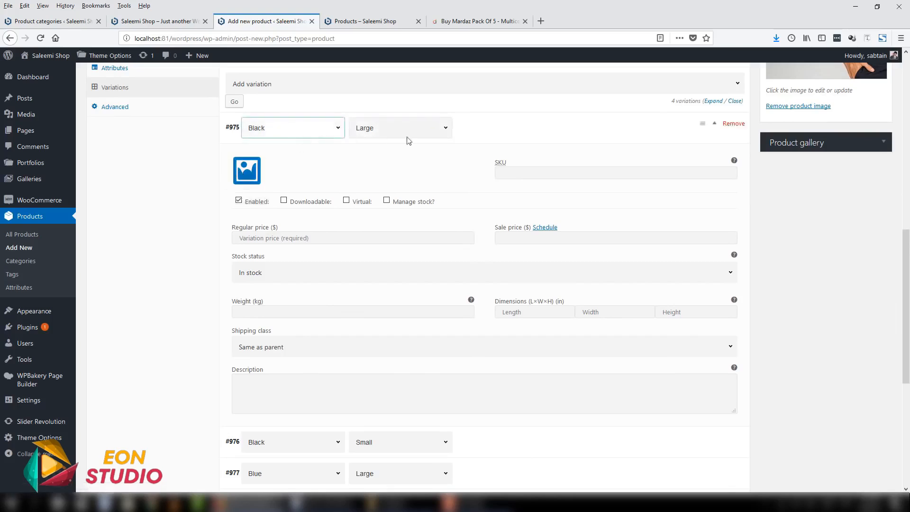
{"action": "left_click", "coordinate": [247, 172]}
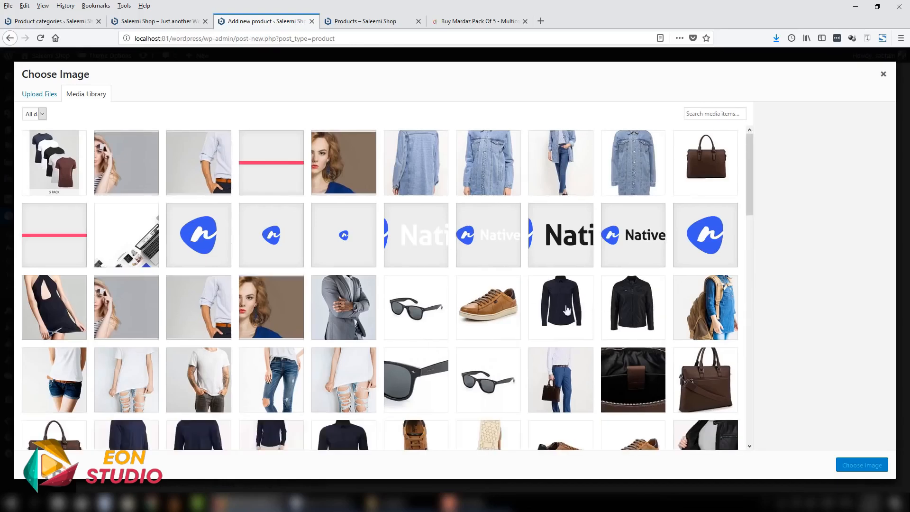
{"action": "left_click", "coordinate": [882, 78]}
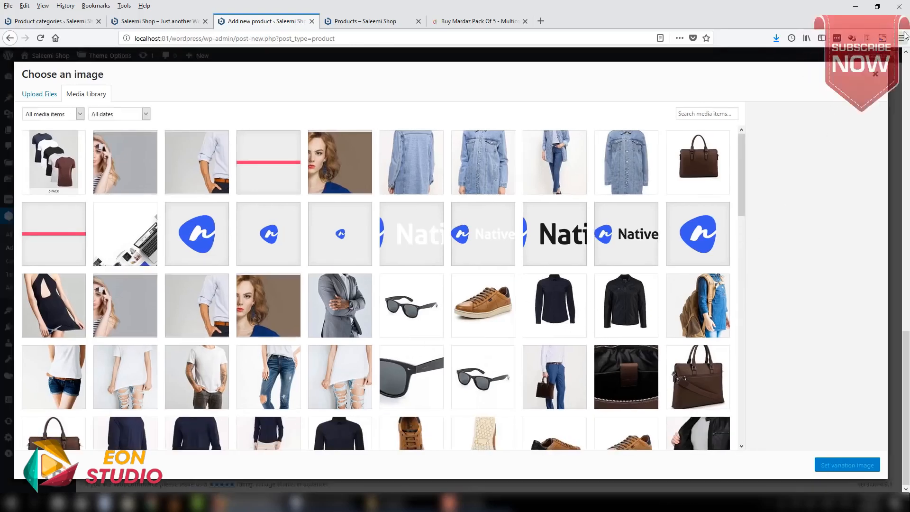
{"action": "left_click", "coordinate": [882, 76]}
- Give the Black, Large variation SKU 65465, a regular price of $50 and a sale price of $25, and collapse it
{"action": "left_click", "coordinate": [532, 174]}
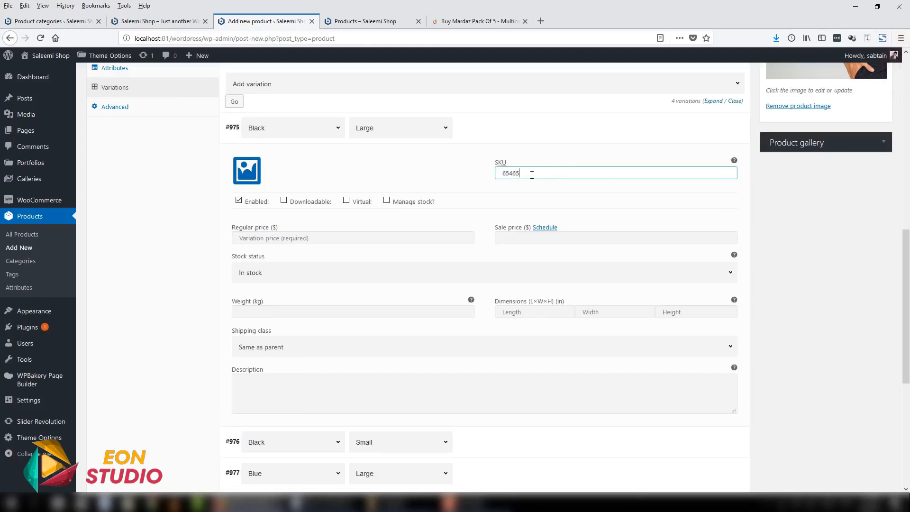
{"action": "mouse_move", "coordinate": [306, 207]}
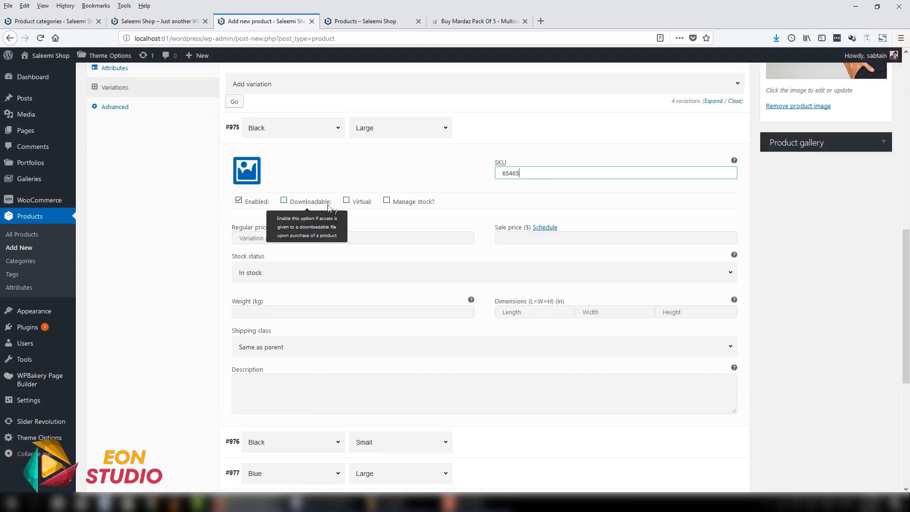
{"action": "mouse_move", "coordinate": [400, 205]}
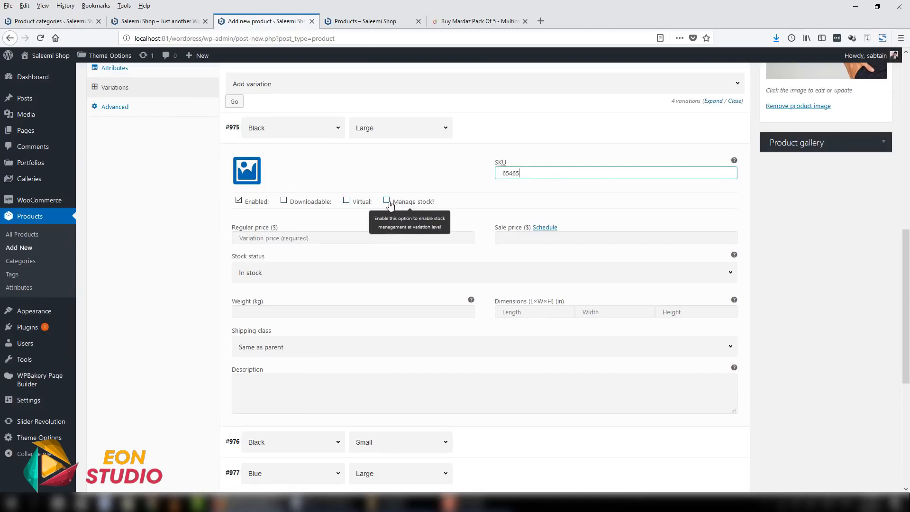
{"action": "left_click", "coordinate": [274, 239]}
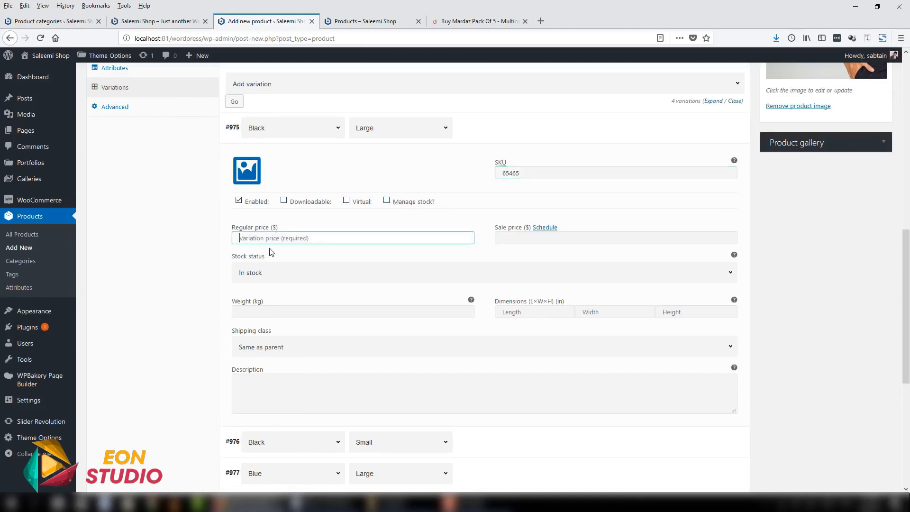
{"action": "type", "text": "50"}
{"action": "key", "text": "Tab"}
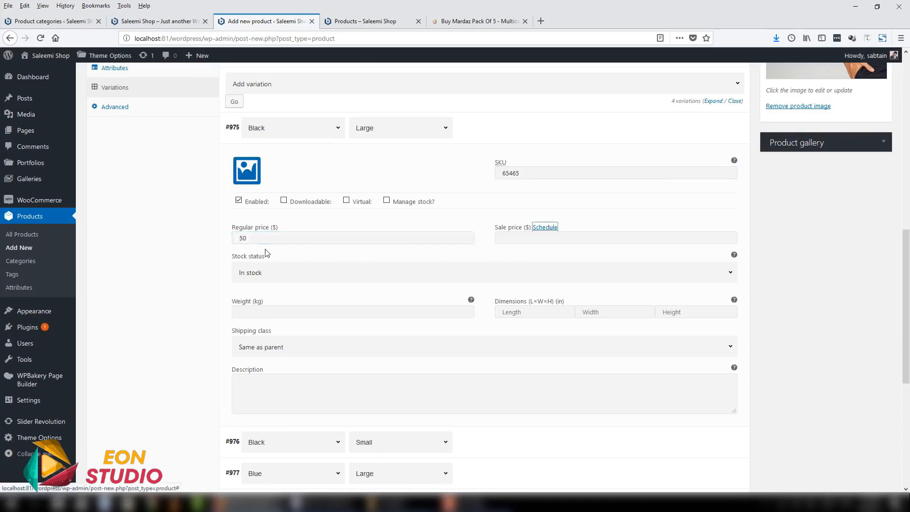
{"action": "type", "text": "25"}
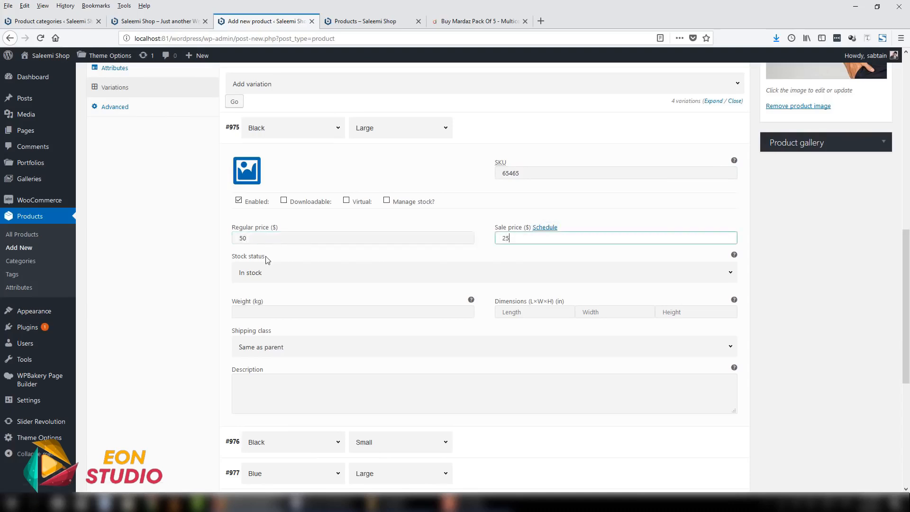
{"action": "left_click", "coordinate": [271, 273]}
{"action": "left_click", "coordinate": [540, 237]}
{"action": "left_click", "coordinate": [446, 354]}
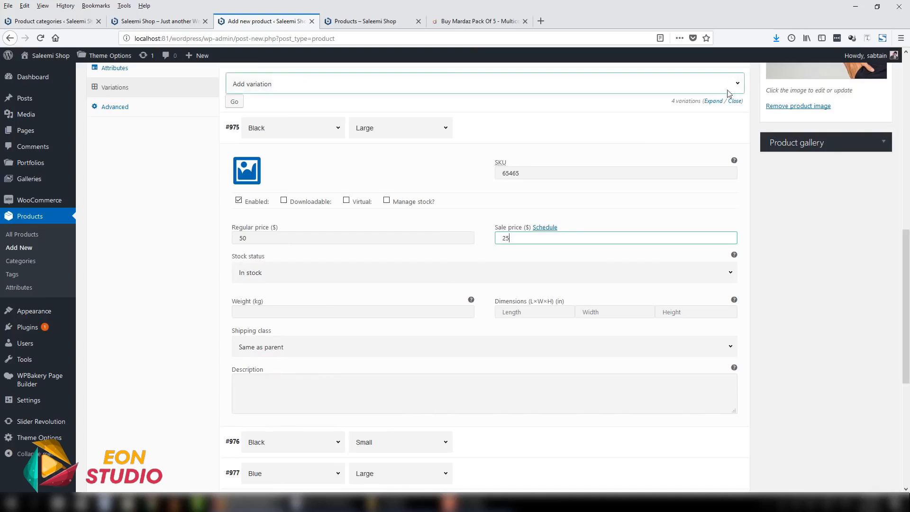
{"action": "left_click", "coordinate": [715, 127]}
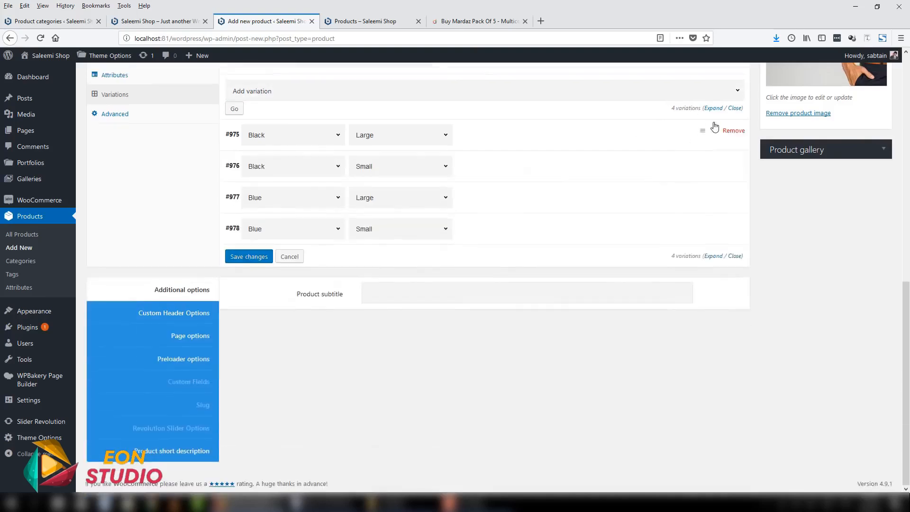
- Set the Black, Small variation's regular price to $25 and sale price to $15, and collapse it
{"action": "left_click", "coordinate": [713, 165]}
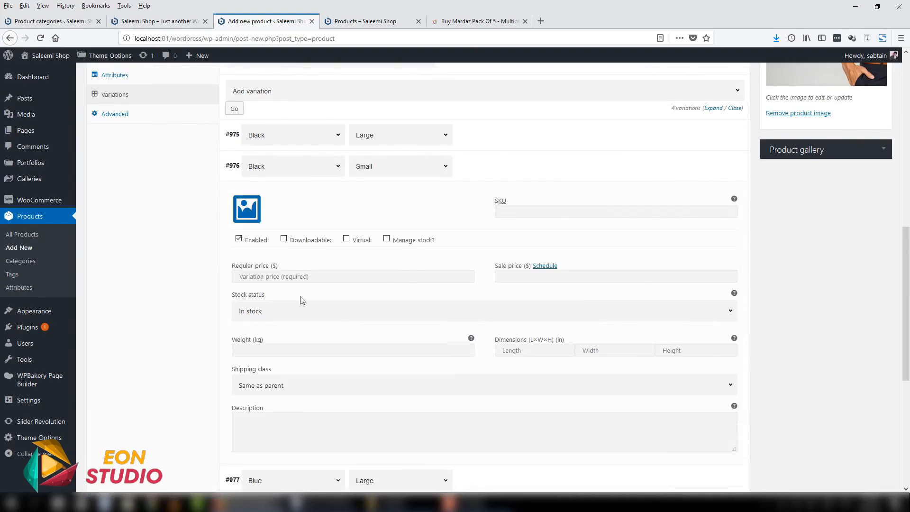
{"action": "left_click", "coordinate": [432, 277]}
{"action": "type", "text": "25"}
{"action": "key", "text": "Tab"}
{"action": "key", "text": "Tab"}
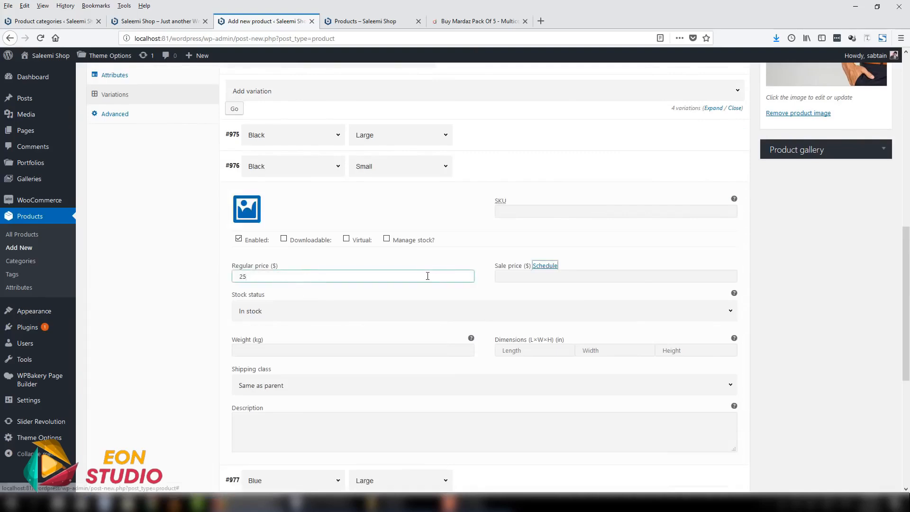
{"action": "type", "text": "15"}
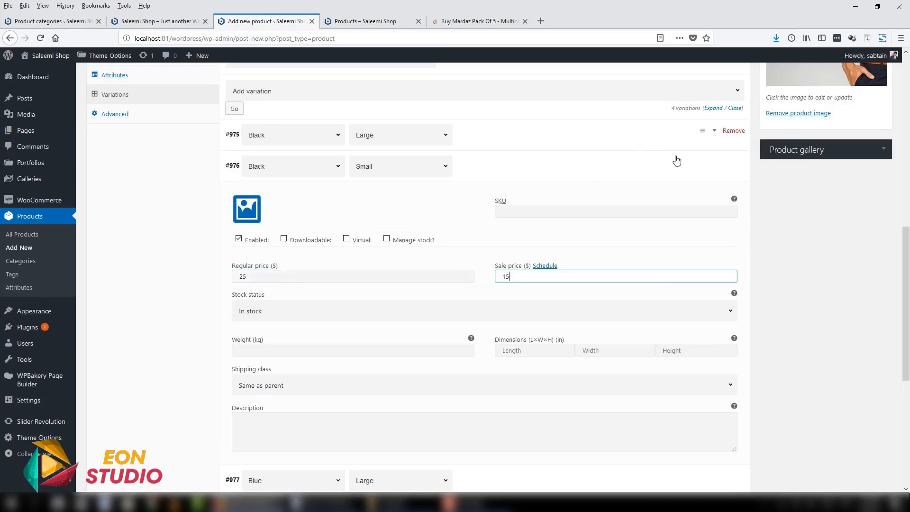
{"action": "left_click", "coordinate": [714, 165]}
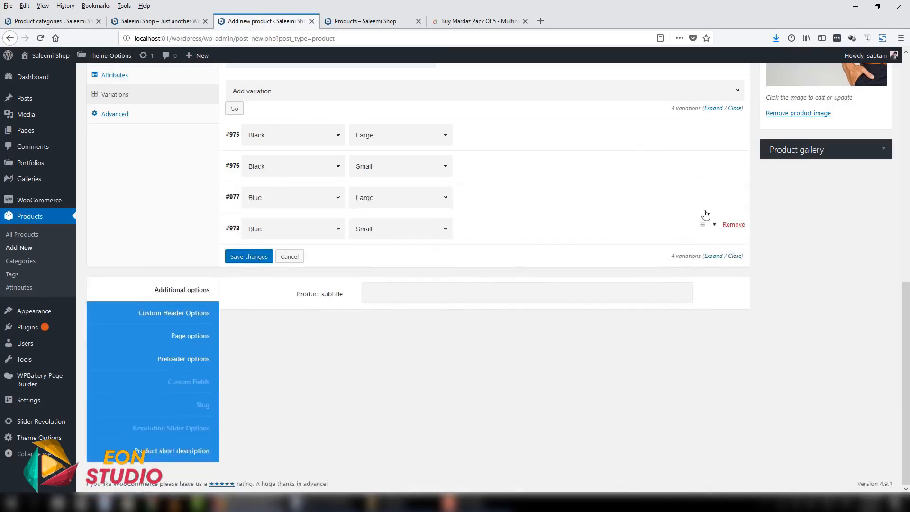
- Set the Blue, Large variation's regular price to $50 and sale price to $25, and collapse it
{"action": "left_click", "coordinate": [714, 196]}
{"action": "left_click", "coordinate": [362, 308]}
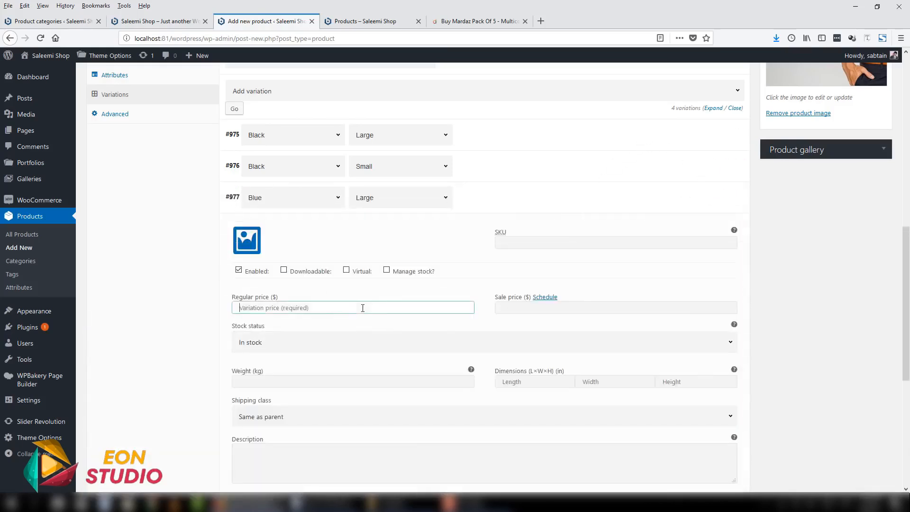
{"action": "type", "text": "50"}
{"action": "key", "text": "Tab"}
{"action": "key", "text": "Tab"}
{"action": "type", "text": "25"}
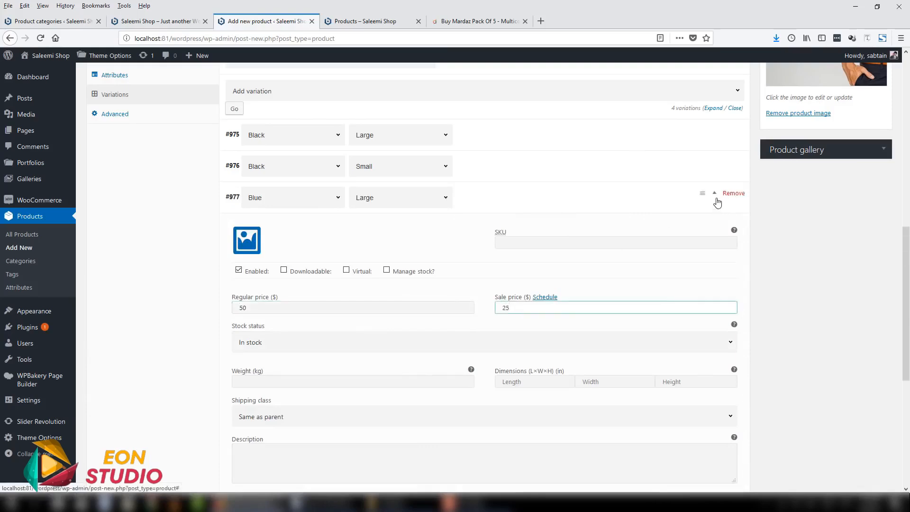
{"action": "left_click", "coordinate": [717, 199]}
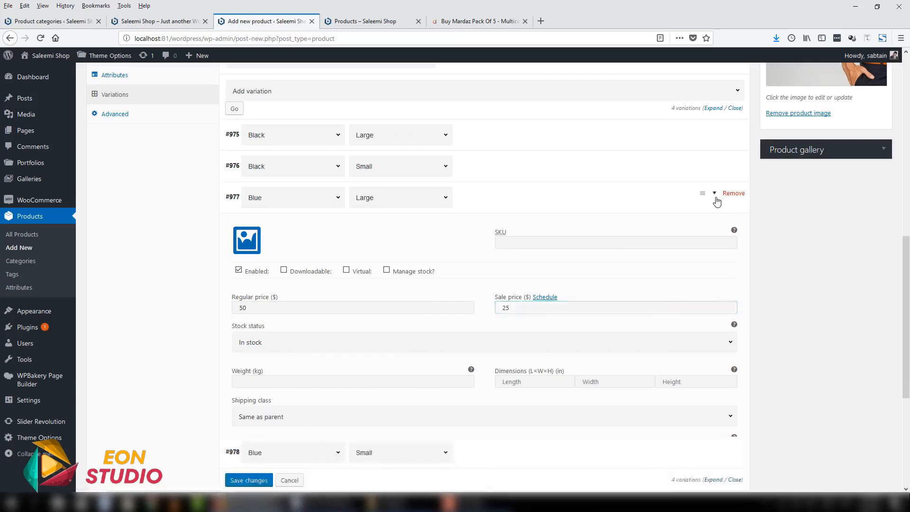
- Set the Blue, Small variation's regular price to $25 and sale price to $15, and collapse it
{"action": "left_click", "coordinate": [711, 229]}
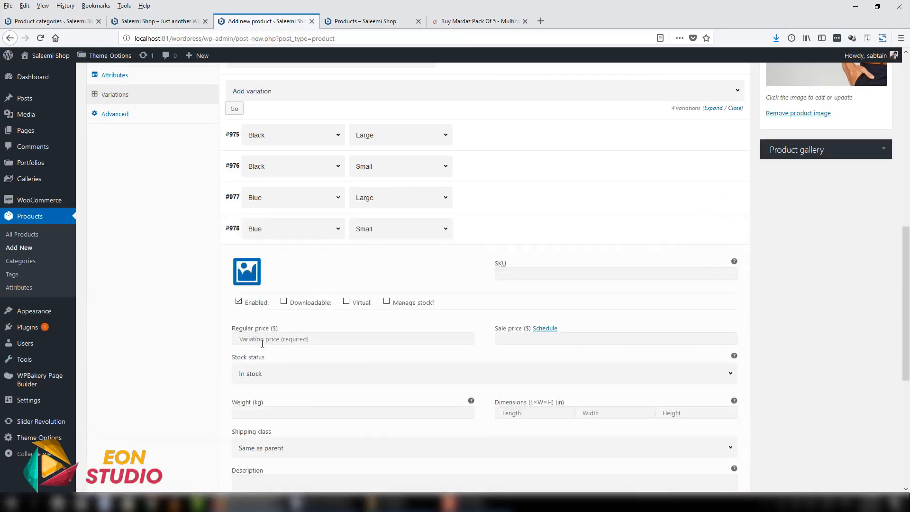
{"action": "left_click", "coordinate": [267, 339]}
{"action": "type", "text": "25"}
{"action": "key", "text": "Tab"}
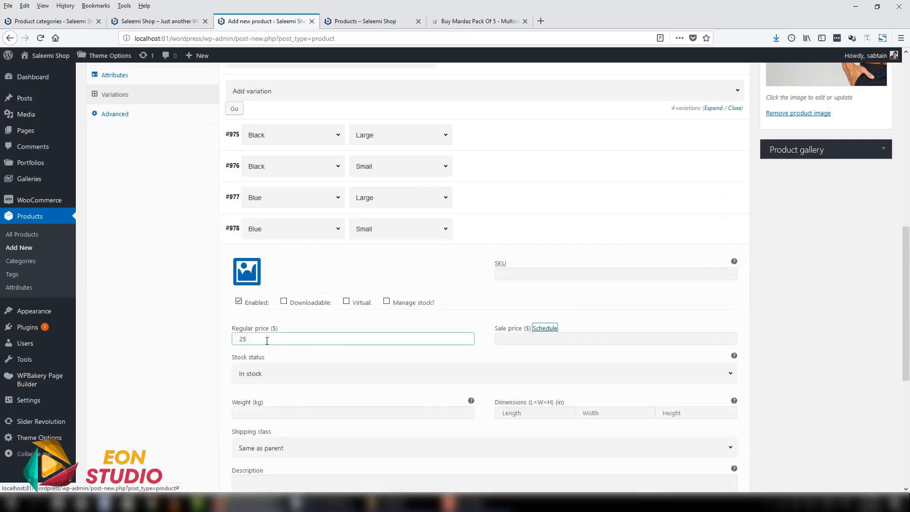
{"action": "key", "text": "Tab"}
{"action": "type", "text": "15"}
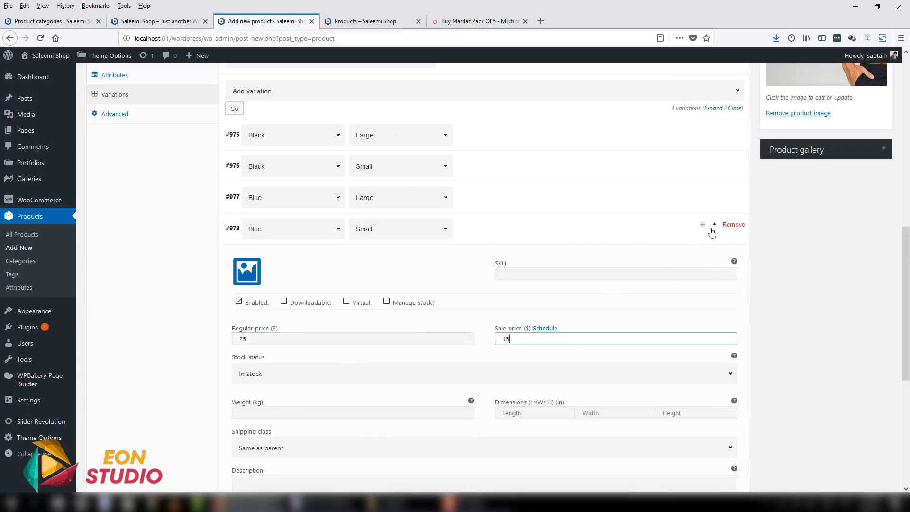
{"action": "left_click", "coordinate": [715, 229]}
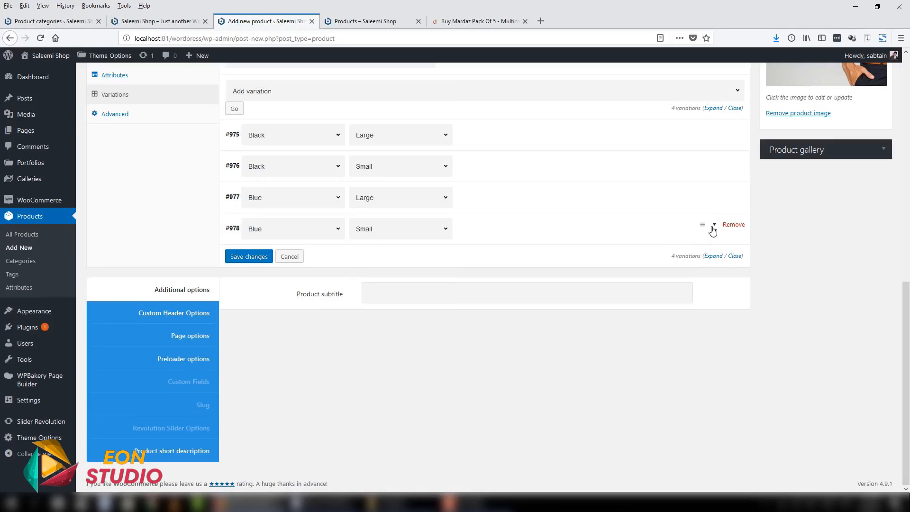
- Save the variation changes and publish the Nike Shirt product
{"action": "left_click", "coordinate": [247, 257]}
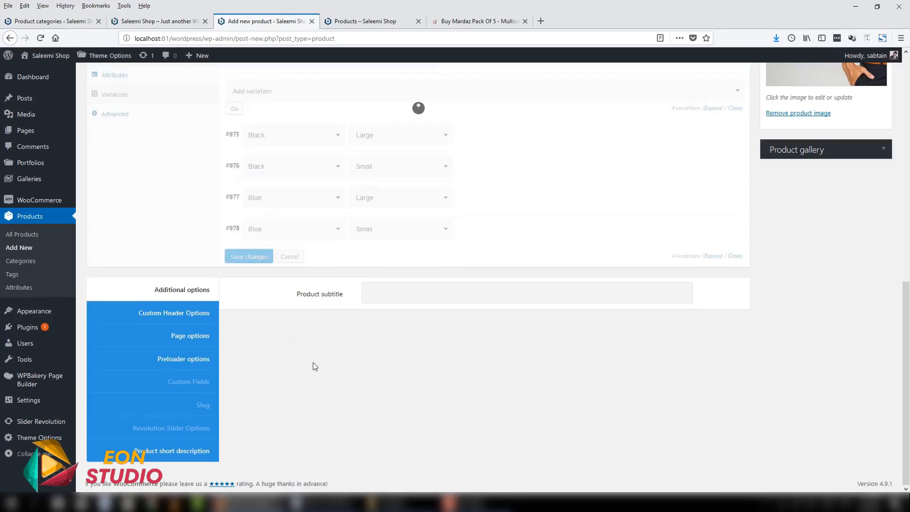
{"action": "left_click_drag", "start_coordinate": [907, 345], "coordinate": [909, 135]}
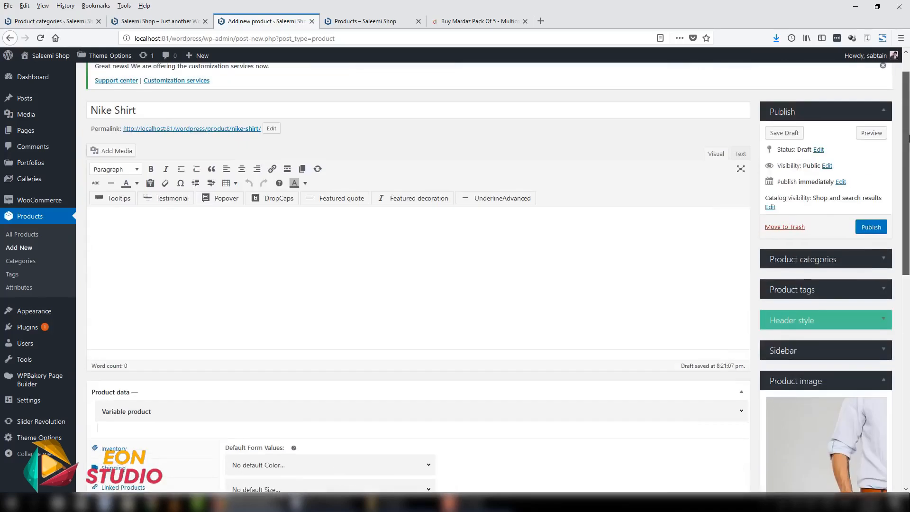
{"action": "left_click", "coordinate": [871, 227]}
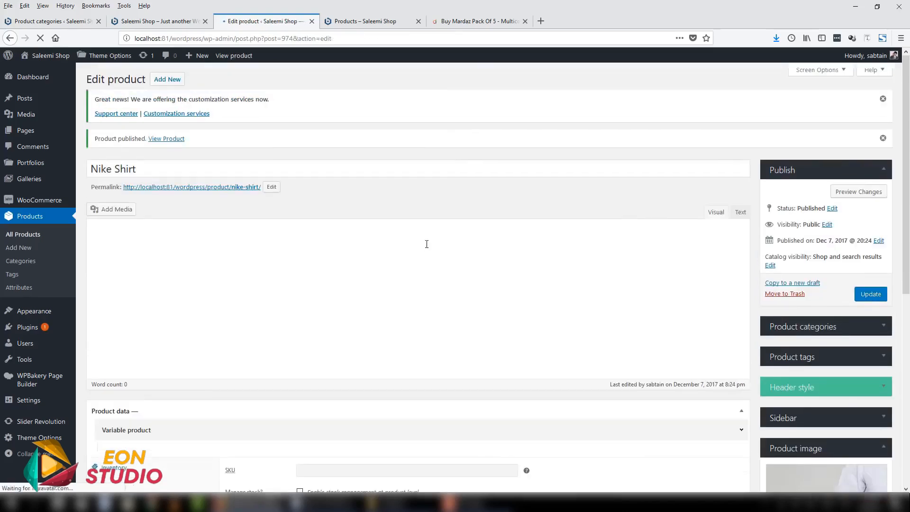
- Open the Nike Shirt permalink in a new browser tab, close the old Products and Mardaz tabs, and show the product page
{"action": "right_click", "coordinate": [251, 189]}
{"action": "left_click", "coordinate": [255, 195]}
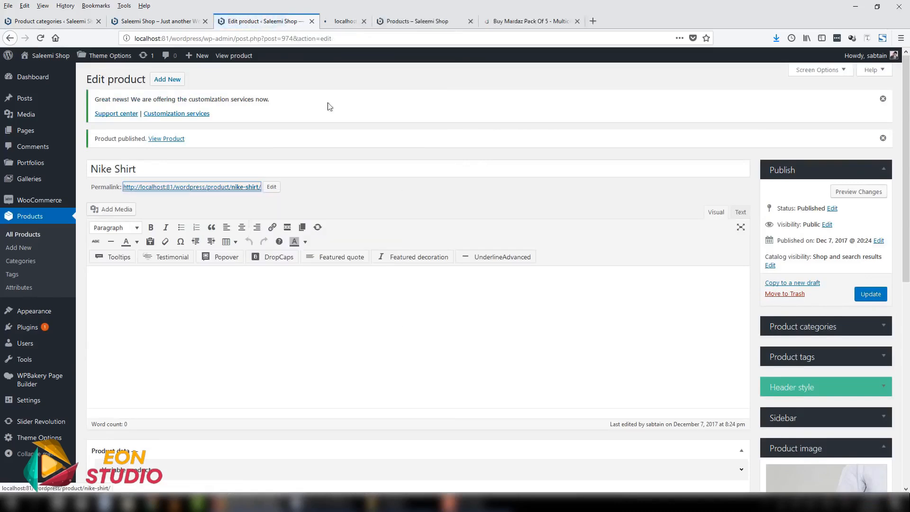
{"action": "left_click", "coordinate": [523, 21]}
{"action": "left_click", "coordinate": [523, 20]}
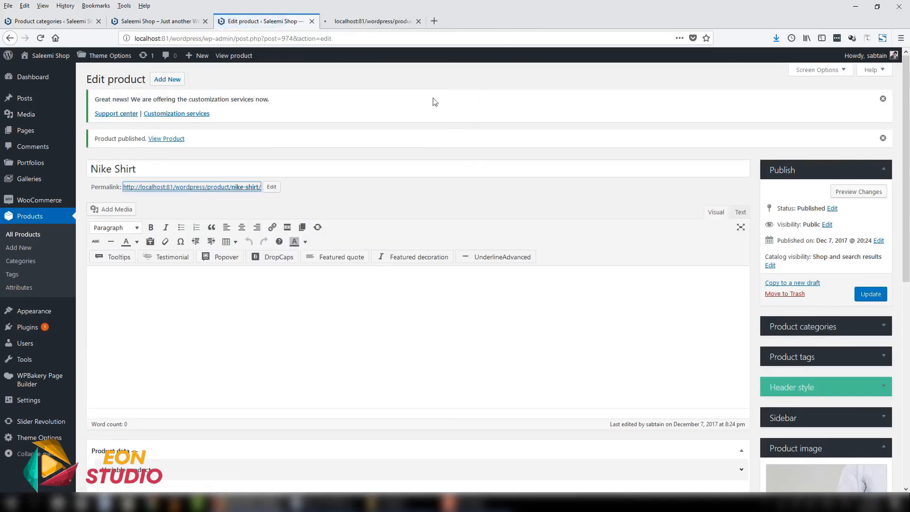
{"action": "left_click", "coordinate": [384, 21]}
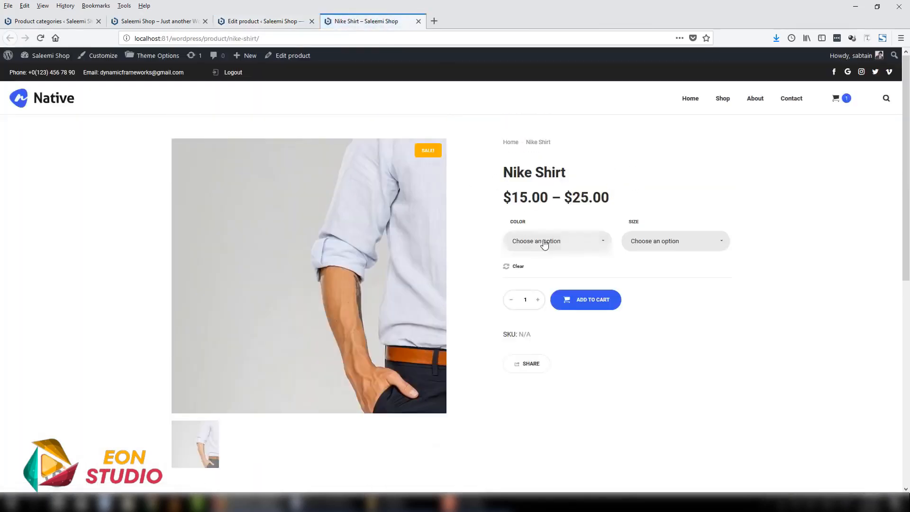
- Choose color Black and size Large on the Nike Shirt page and check that variation's sale and regular prices
{"action": "left_click", "coordinate": [543, 241]}
{"action": "left_click", "coordinate": [528, 252]}
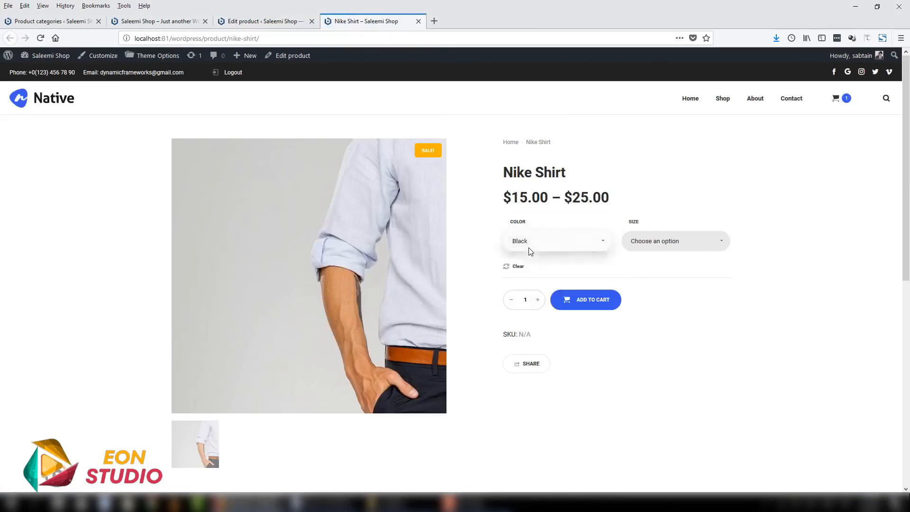
{"action": "left_click", "coordinate": [655, 243]}
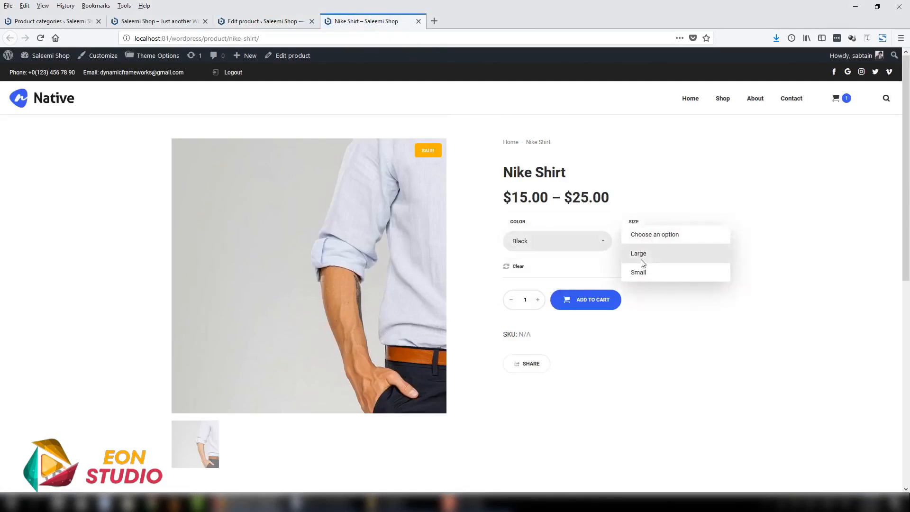
{"action": "left_click", "coordinate": [641, 254]}
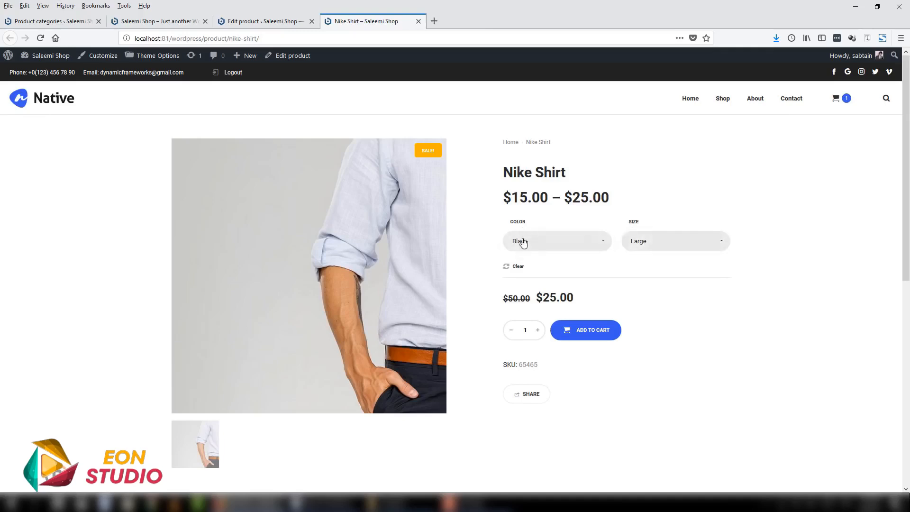
{"action": "double_click", "coordinate": [554, 296]}
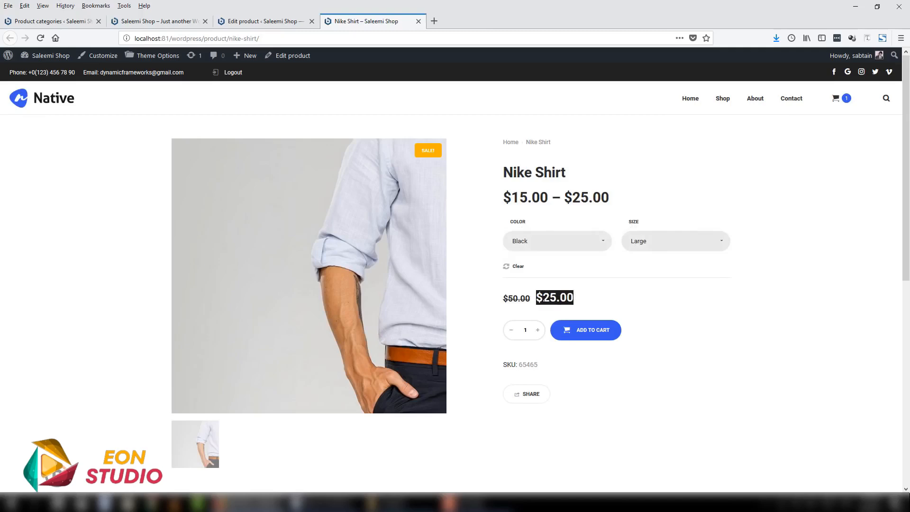
{"action": "left_click_drag", "start_coordinate": [502, 300], "coordinate": [531, 298]}
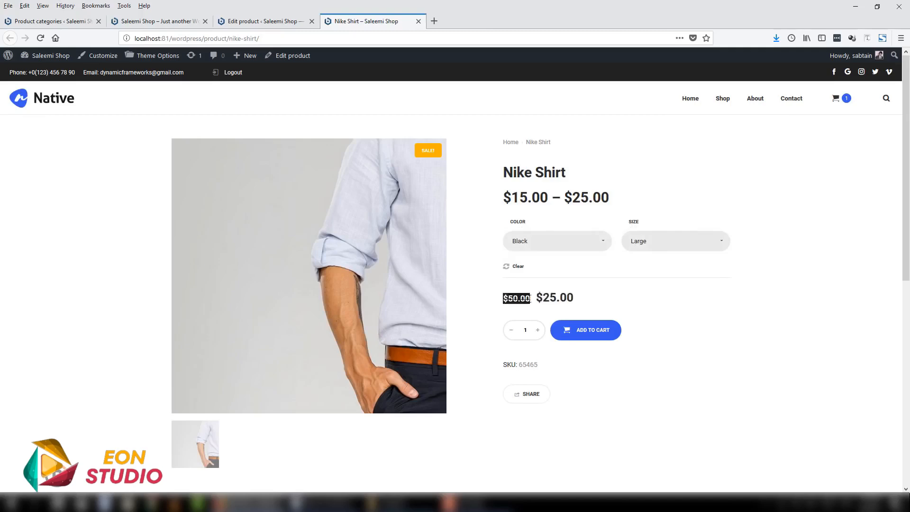
- Choose color Blue and size Small on the Nike Shirt page and check that variation's prices and the product's overall price range
{"action": "left_click", "coordinate": [529, 249]}
{"action": "left_click", "coordinate": [525, 271]}
{"action": "left_click", "coordinate": [636, 249]}
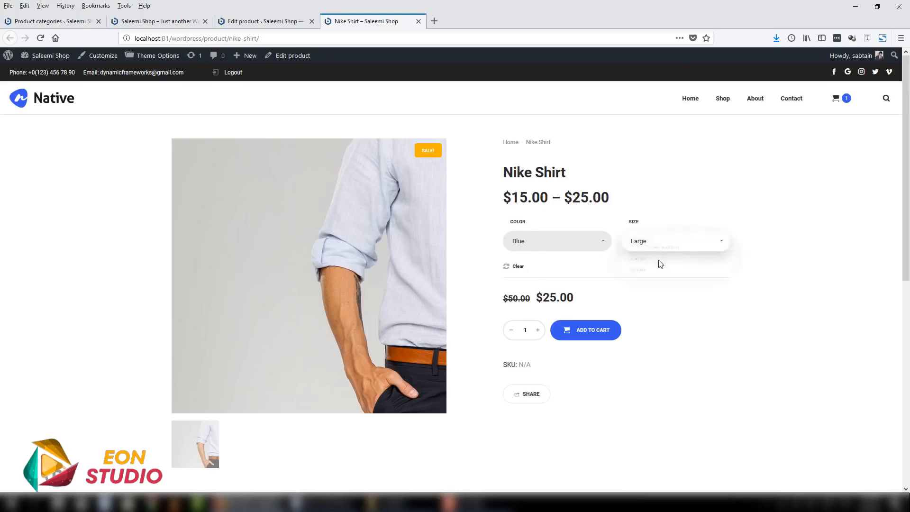
{"action": "left_click", "coordinate": [658, 274]}
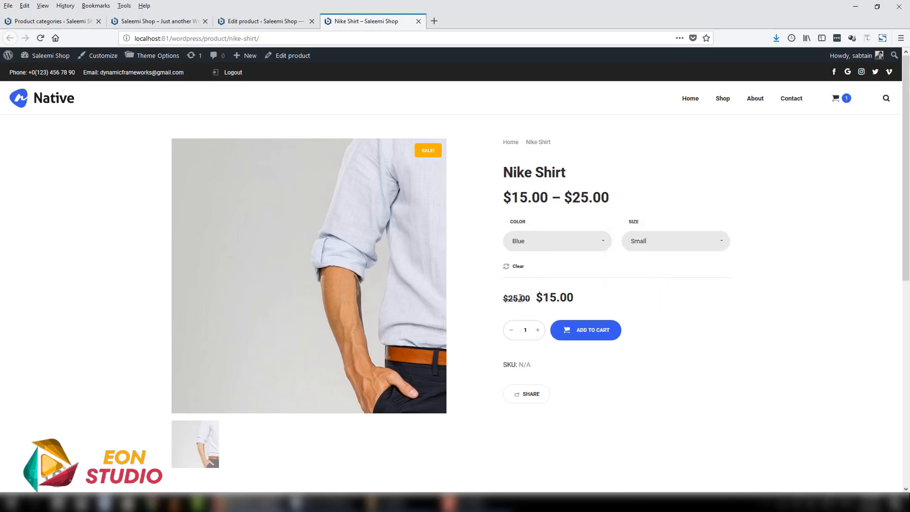
{"action": "left_click_drag", "start_coordinate": [503, 299], "coordinate": [584, 293]}
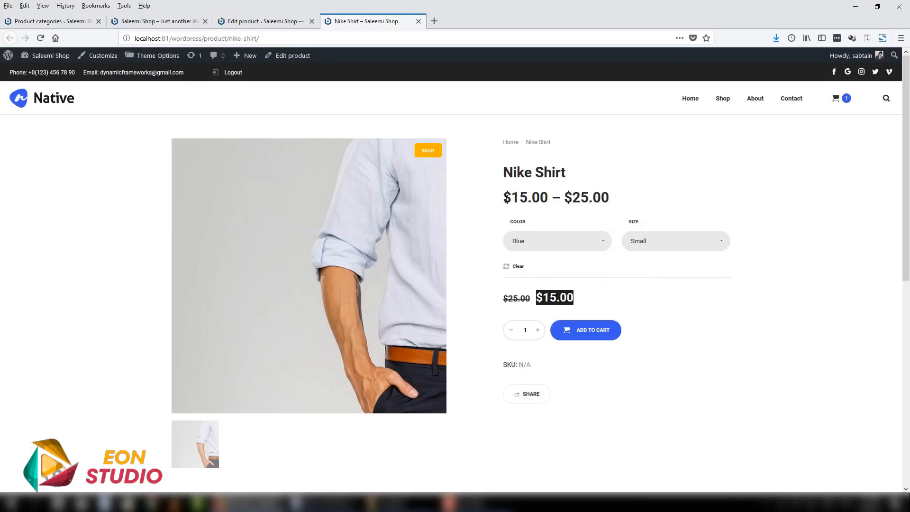
{"action": "left_click_drag", "start_coordinate": [506, 199], "coordinate": [630, 203]}
{"action": "left_click", "coordinate": [503, 201]}
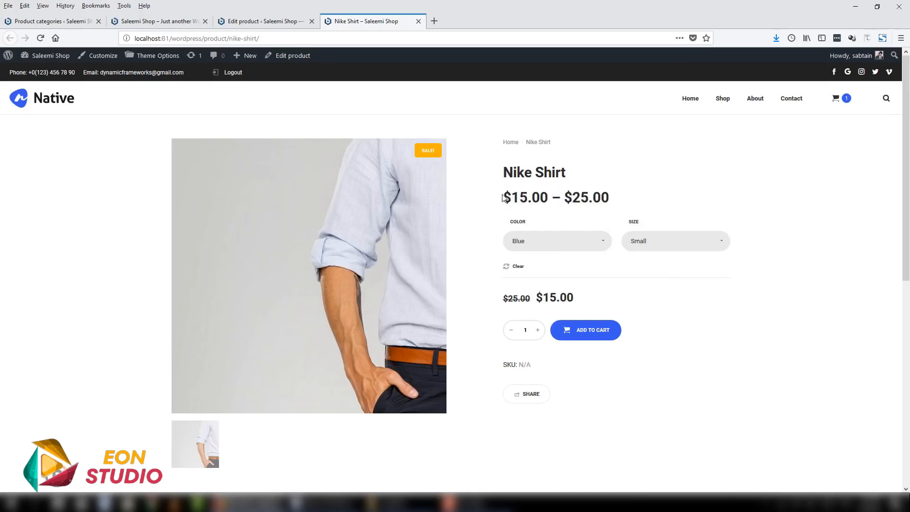
{"action": "left_click_drag", "start_coordinate": [504, 199], "coordinate": [618, 200]}
- Choose color Black and size Small on the Nike Shirt page to check that variation's prices
{"action": "left_click", "coordinate": [534, 248]}
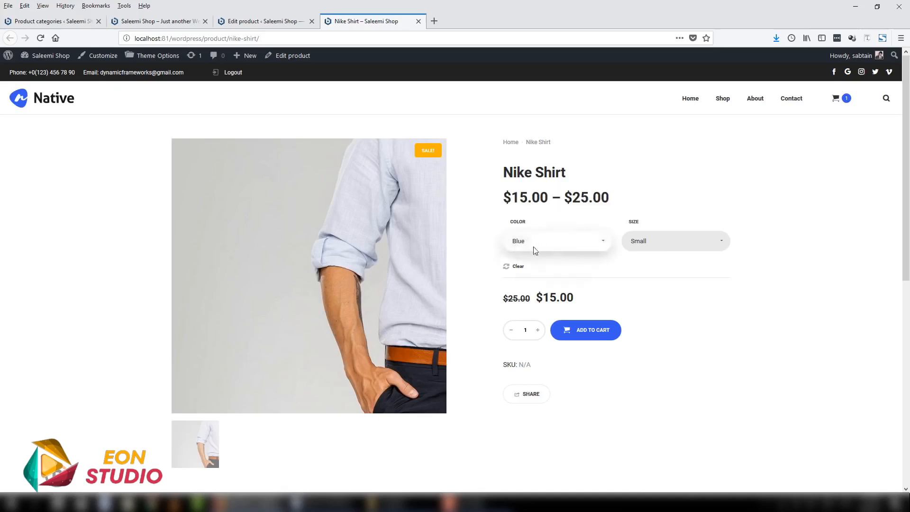
{"action": "left_click", "coordinate": [535, 259]}
{"action": "left_click", "coordinate": [663, 245]}
{"action": "left_click", "coordinate": [663, 271]}
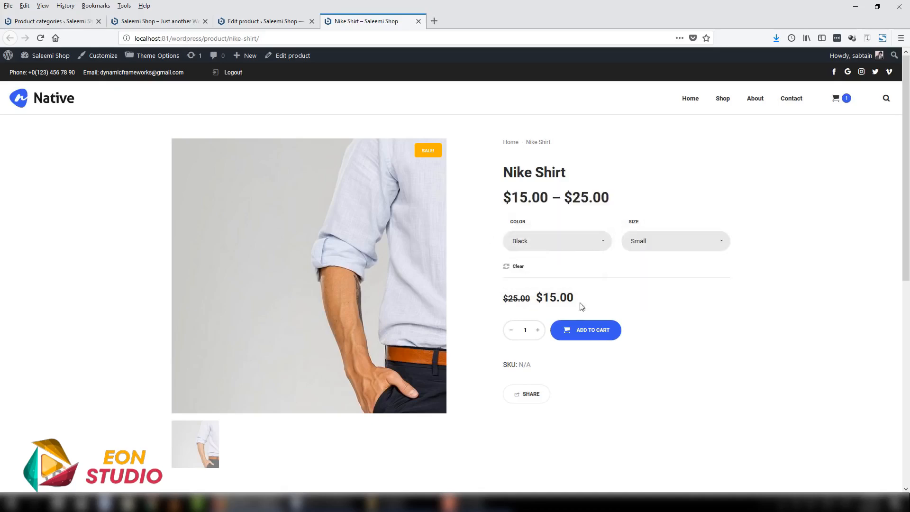
- Look over the rest of the Nike Shirt page, including the cart preview, the Small size option and the additional information
{"action": "scroll", "coordinate": [628, 313], "scroll_direction": "down", "scroll_amount": 2}
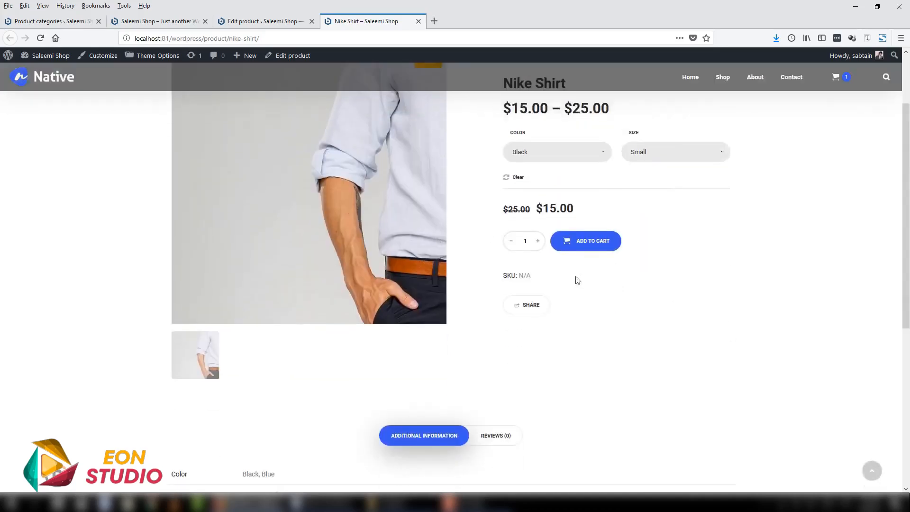
{"action": "scroll", "coordinate": [595, 244], "scroll_direction": "up", "scroll_amount": 2}
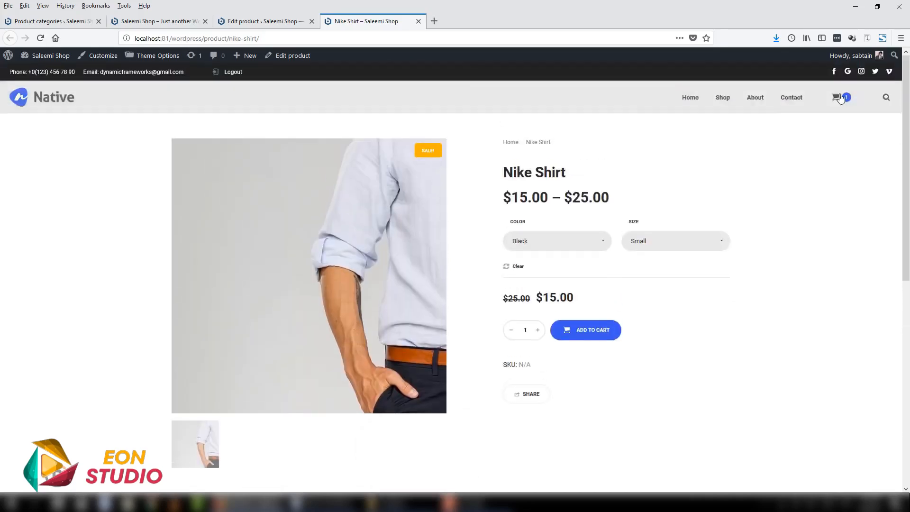
{"action": "mouse_move", "coordinate": [837, 98]}
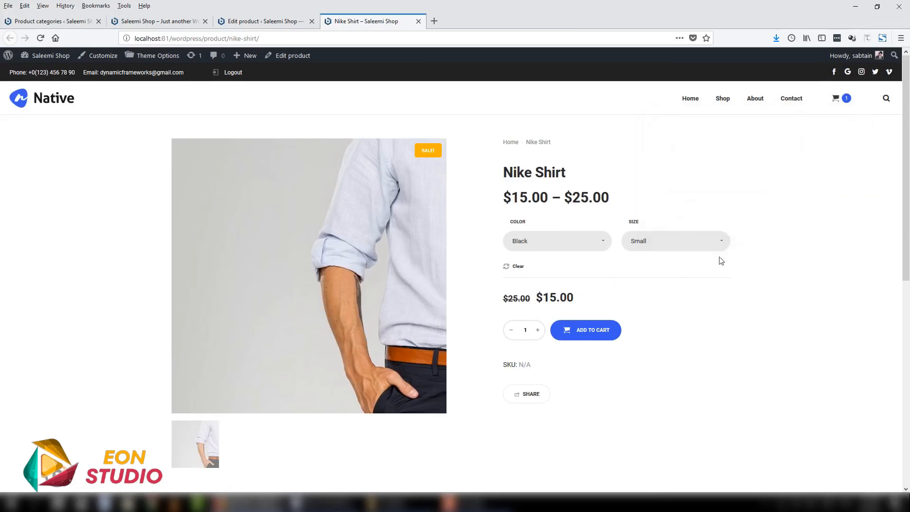
{"action": "left_click", "coordinate": [648, 242]}
{"action": "left_click", "coordinate": [638, 272]}
{"action": "scroll", "coordinate": [638, 272], "scroll_direction": "down", "scroll_amount": 5}
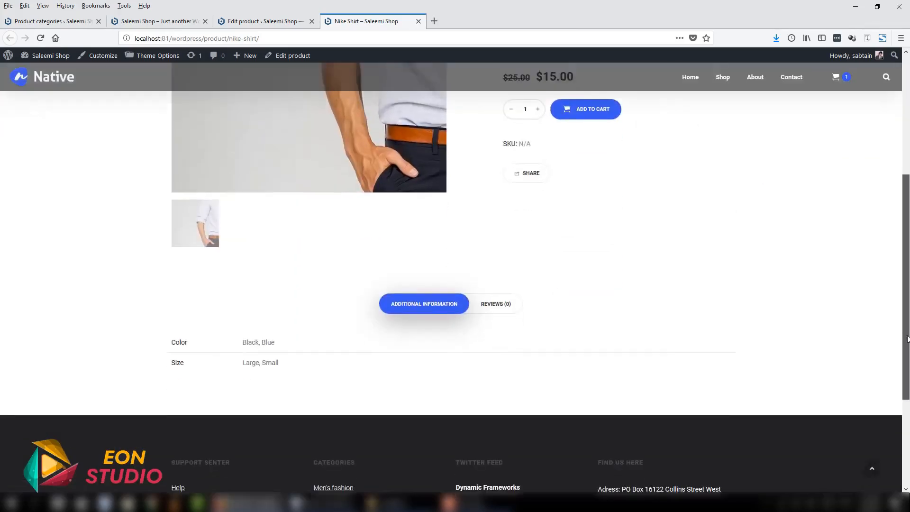
{"action": "scroll", "coordinate": [865, 221], "scroll_direction": "up", "scroll_amount": 5}
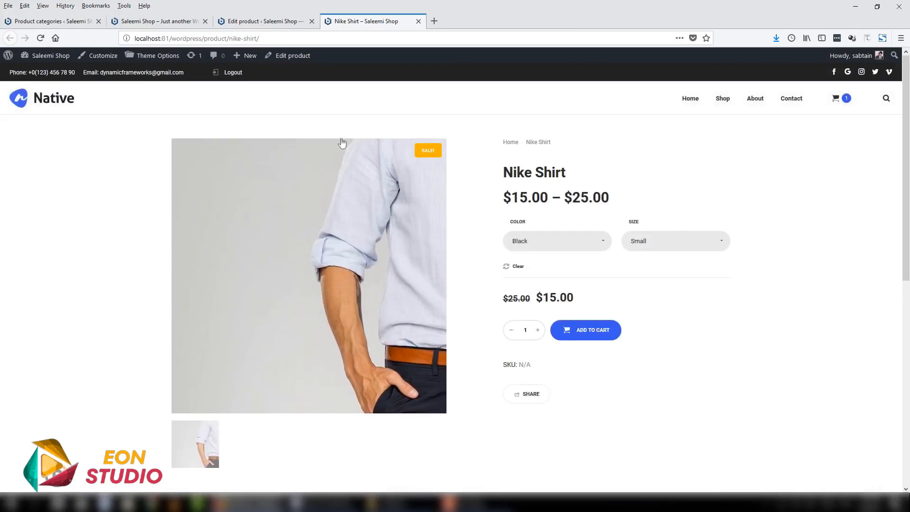
{"action": "left_click", "coordinate": [277, 18]}
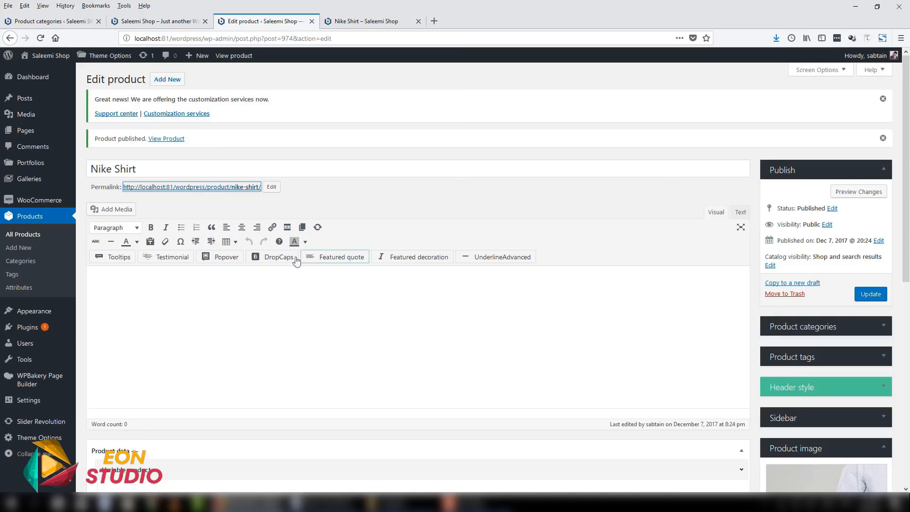
{"action": "left_click", "coordinate": [360, 21]}
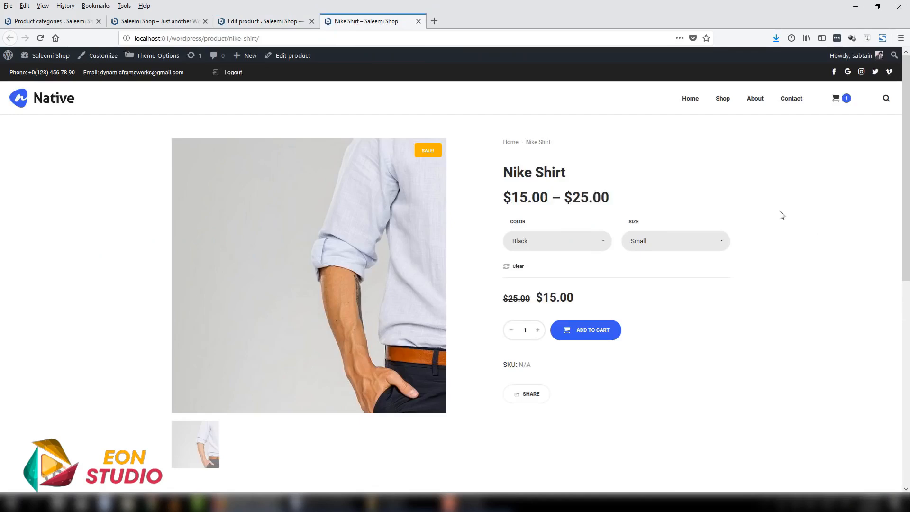
- Open the shop's home page from the Nike Shirt page and look over its slider, recommended items and category sections
{"action": "left_click", "coordinate": [51, 99]}
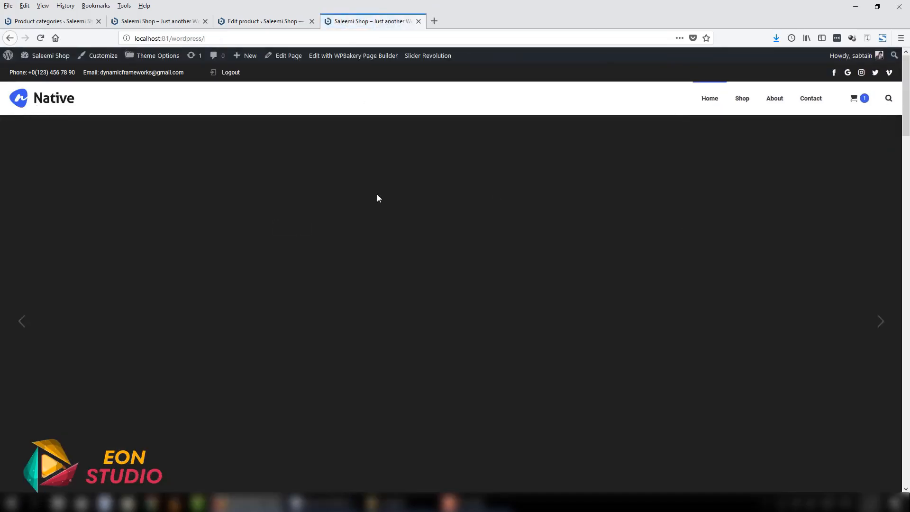
{"action": "scroll", "coordinate": [435, 215], "scroll_direction": "down", "scroll_amount": 6}
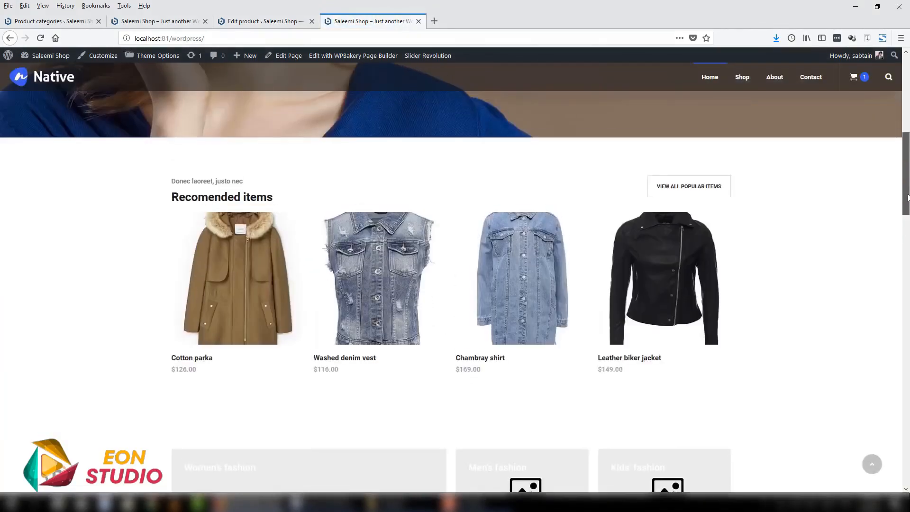
{"action": "scroll", "coordinate": [880, 180], "scroll_direction": "down", "scroll_amount": 2}
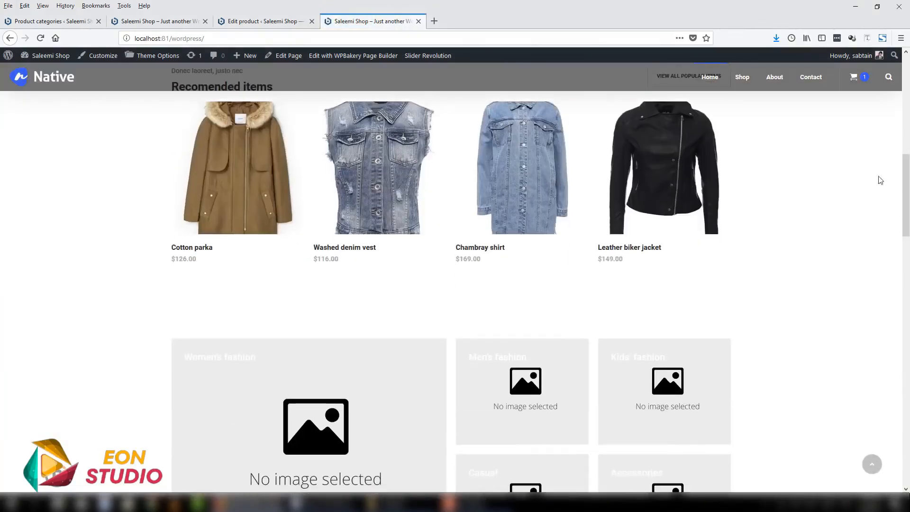
{"action": "left_click_drag", "start_coordinate": [906, 205], "coordinate": [896, 104]}
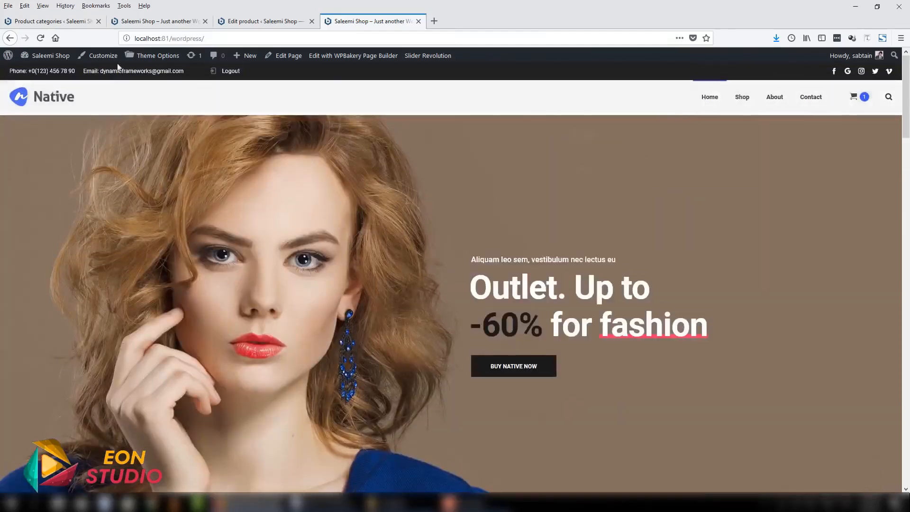
- Open the Shop second front page for editing from the WordPress list of pages
{"action": "left_click", "coordinate": [164, 22]}
{"action": "left_click", "coordinate": [50, 21]}
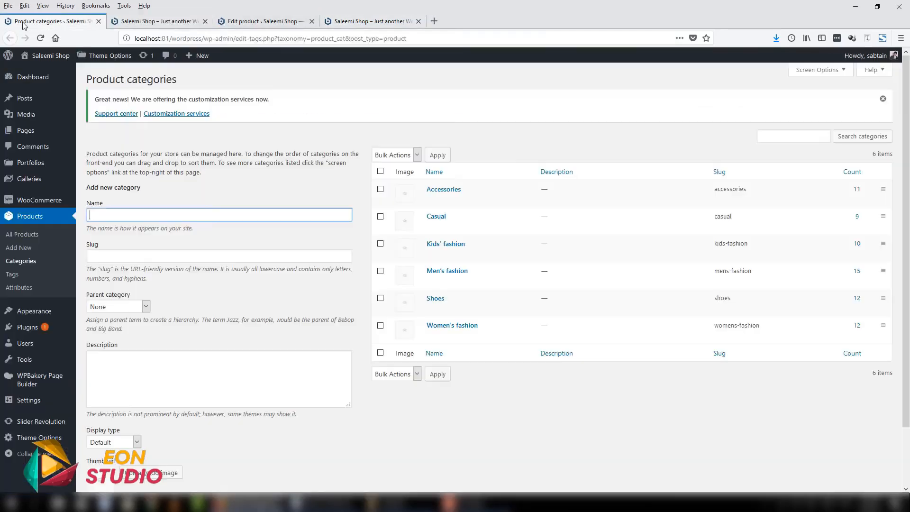
{"action": "left_click", "coordinate": [25, 129]}
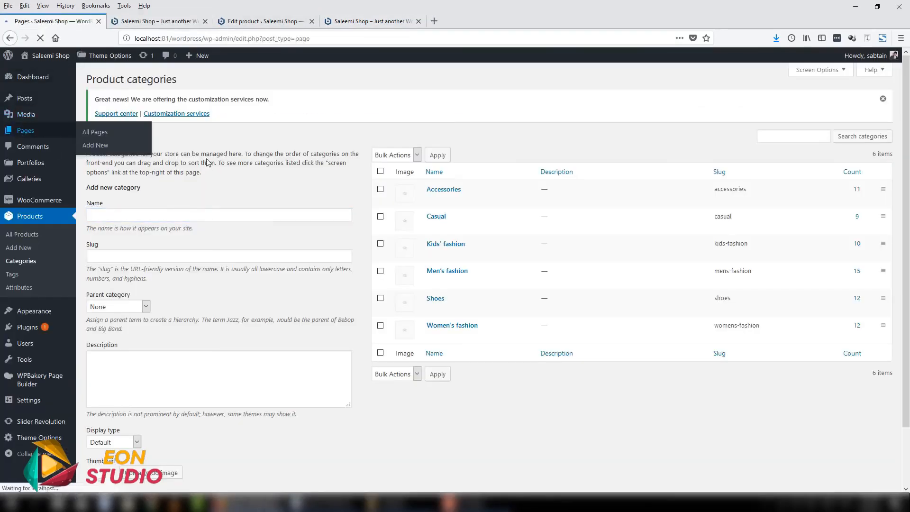
{"action": "mouse_move", "coordinate": [119, 397]}
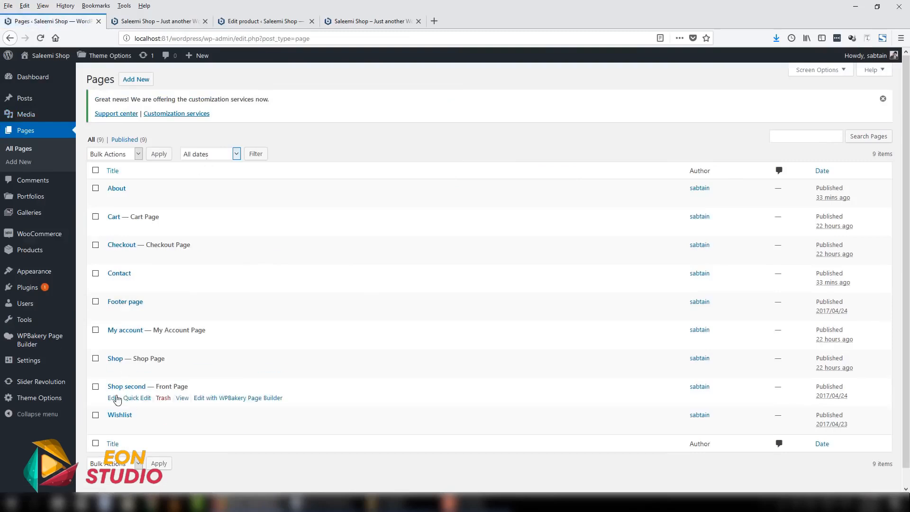
{"action": "left_click", "coordinate": [113, 398]}
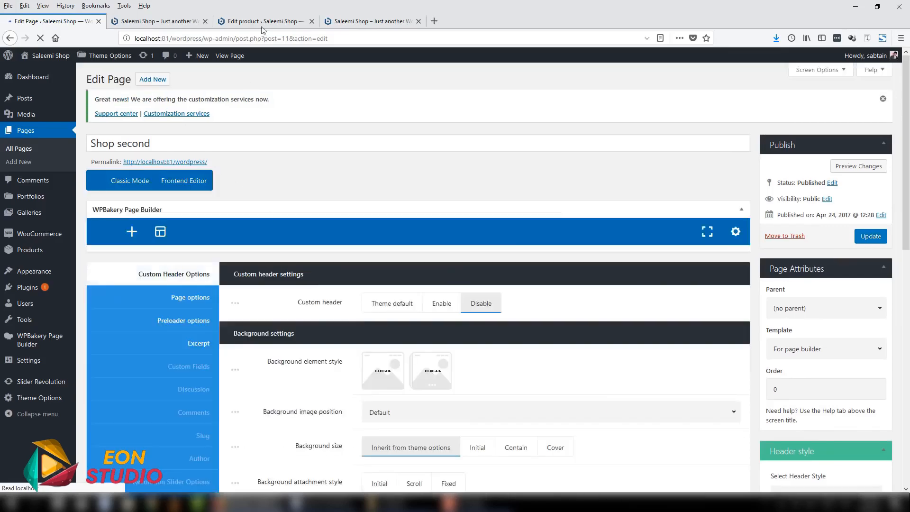
- View the Recomended items section on the live home page and examine the page builder rows of the Shop second page
{"action": "left_click", "coordinate": [184, 22]}
{"action": "scroll", "coordinate": [177, 191], "scroll_direction": "down", "scroll_amount": 8}
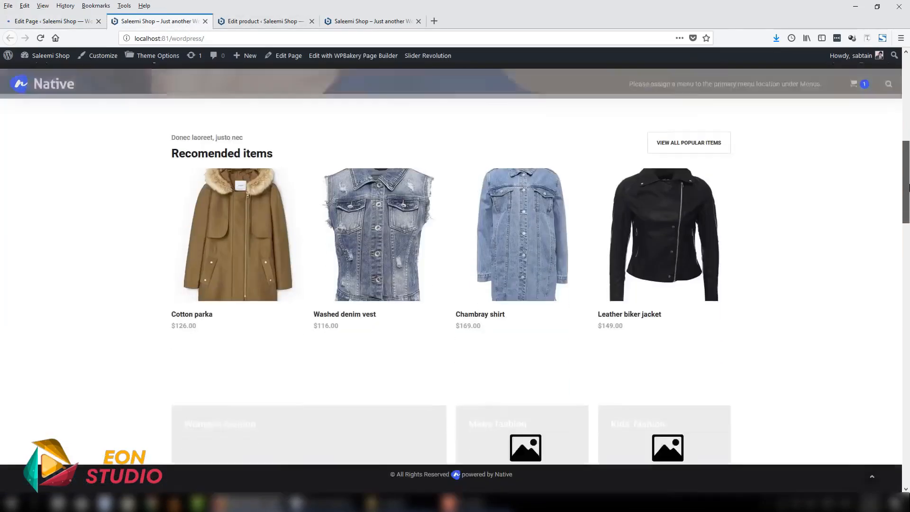
{"action": "left_click_drag", "start_coordinate": [909, 181], "coordinate": [909, 188]}
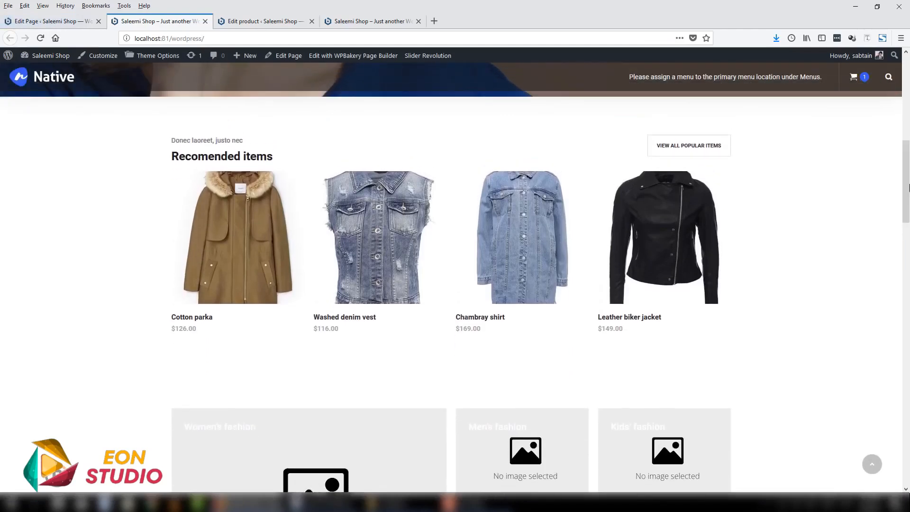
{"action": "left_click", "coordinate": [56, 22]}
{"action": "scroll", "coordinate": [908, 111], "scroll_direction": "down", "scroll_amount": 2}
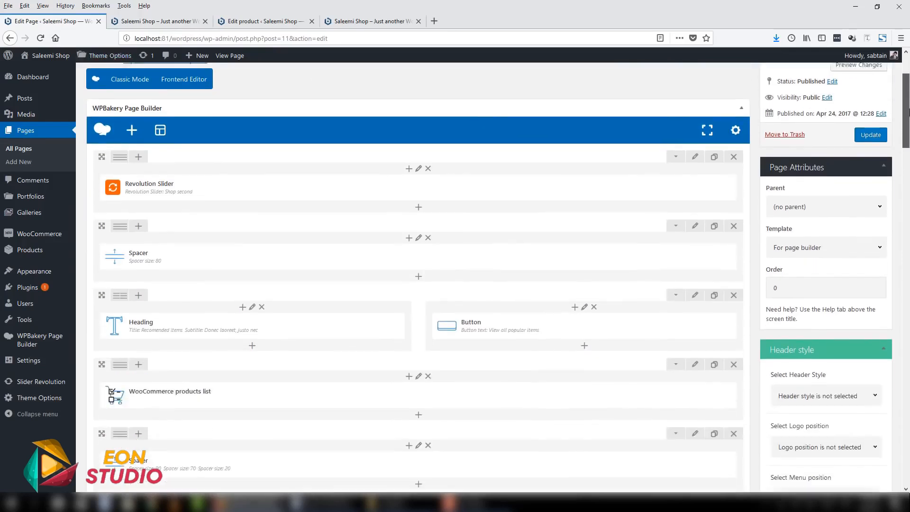
{"action": "scroll", "coordinate": [133, 78], "scroll_direction": "down", "scroll_amount": 3}
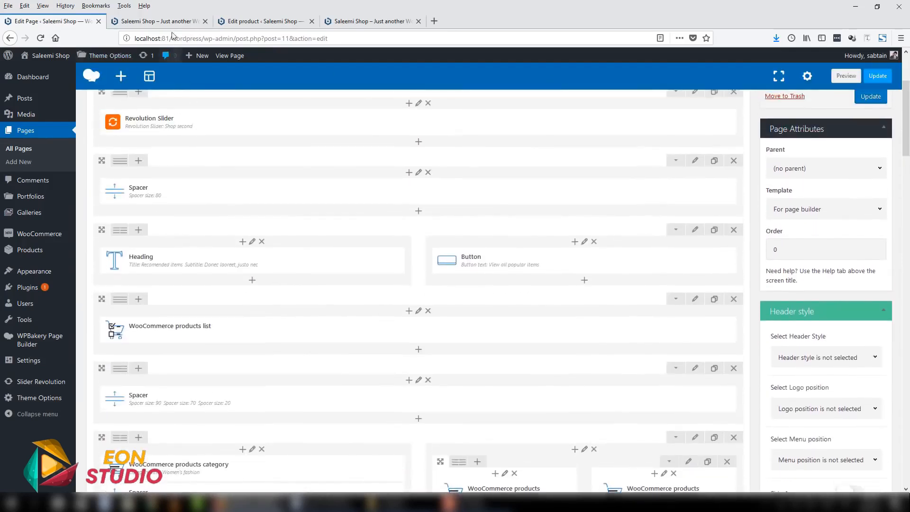
- Compare the live home page's banner slider with the Revolution Slider element in the Shop second page builder layout
{"action": "left_click", "coordinate": [162, 21]}
{"action": "scroll", "coordinate": [5, 144], "scroll_direction": "up", "scroll_amount": 6}
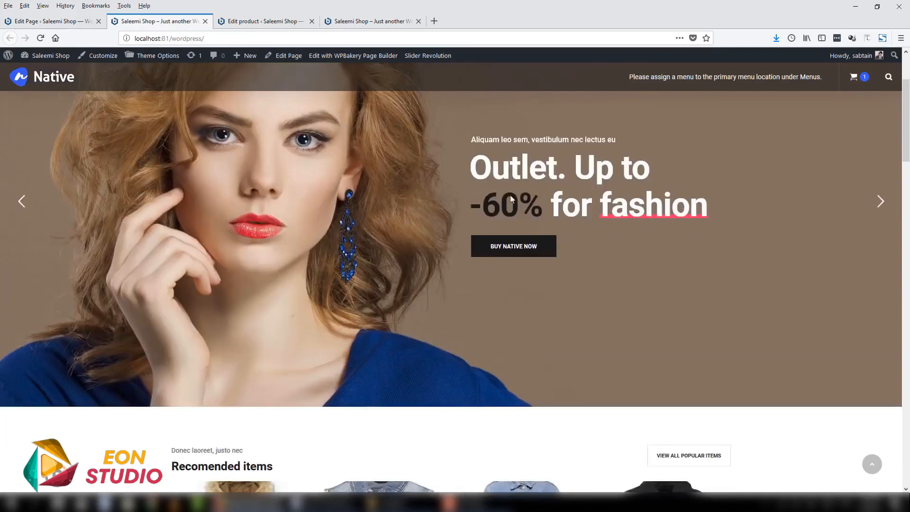
{"action": "scroll", "coordinate": [129, 160], "scroll_direction": "down", "scroll_amount": 7}
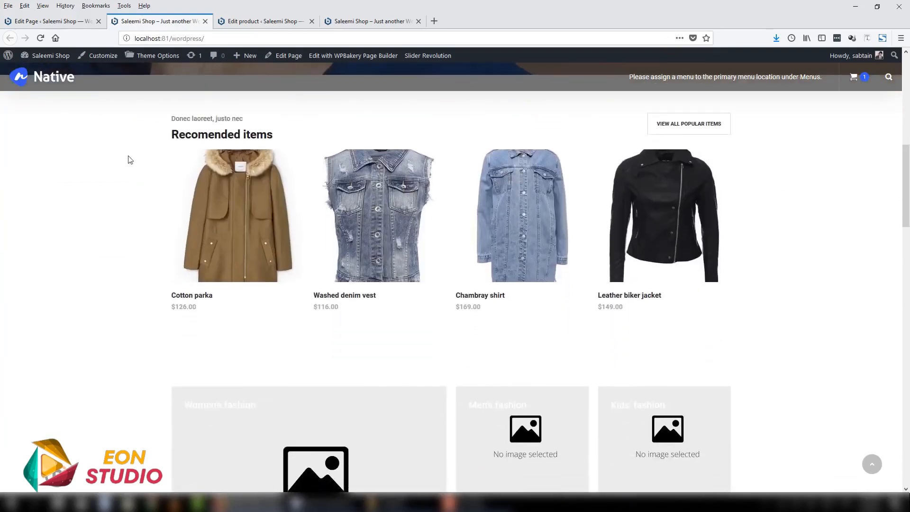
{"action": "left_click", "coordinate": [83, 22]}
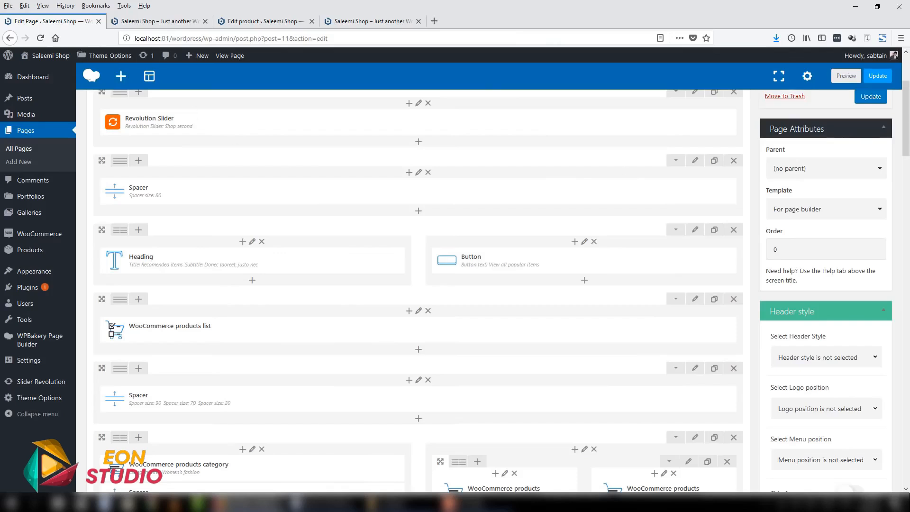
{"action": "scroll", "coordinate": [208, 152], "scroll_direction": "down", "scroll_amount": 1}
- Match the home page's Recomended items heading, View all popular items button and product row with their Heading, Button and WooCommerce products list elements
{"action": "left_click", "coordinate": [162, 22]}
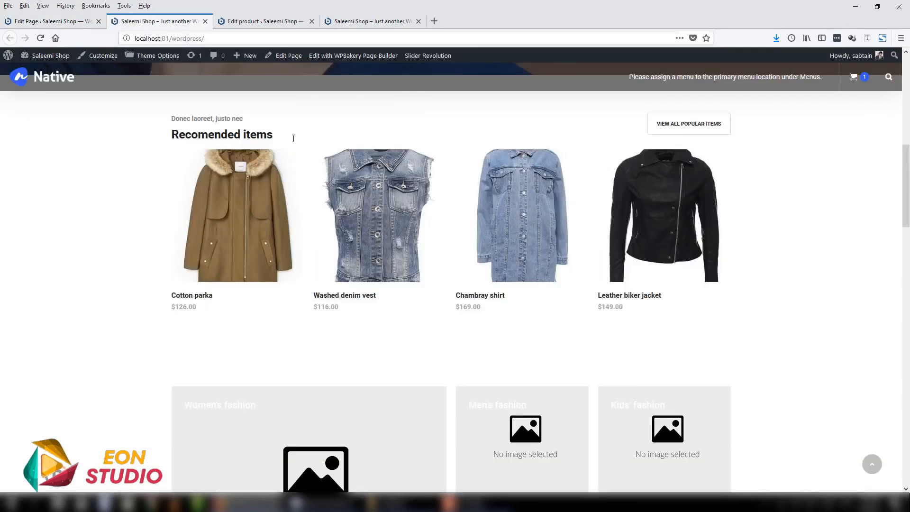
{"action": "scroll", "coordinate": [369, 104], "scroll_direction": "down", "scroll_amount": 1}
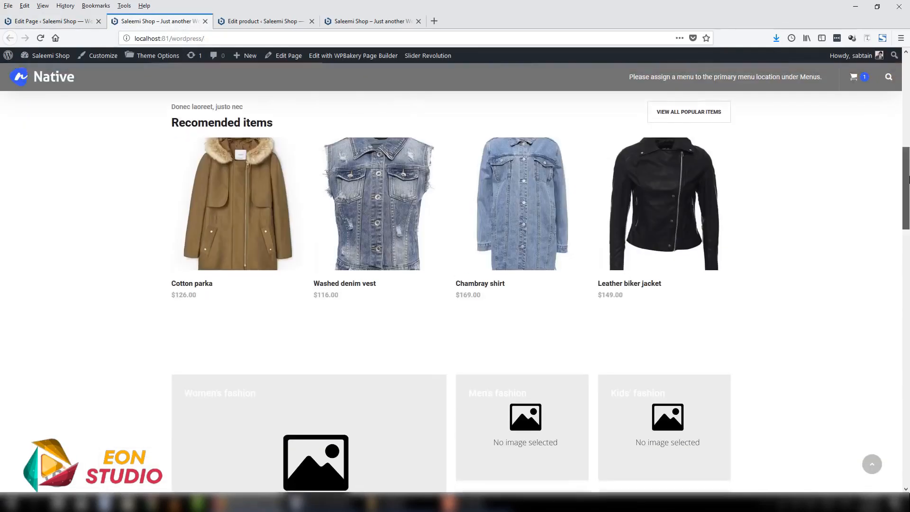
{"action": "left_click", "coordinate": [61, 22]}
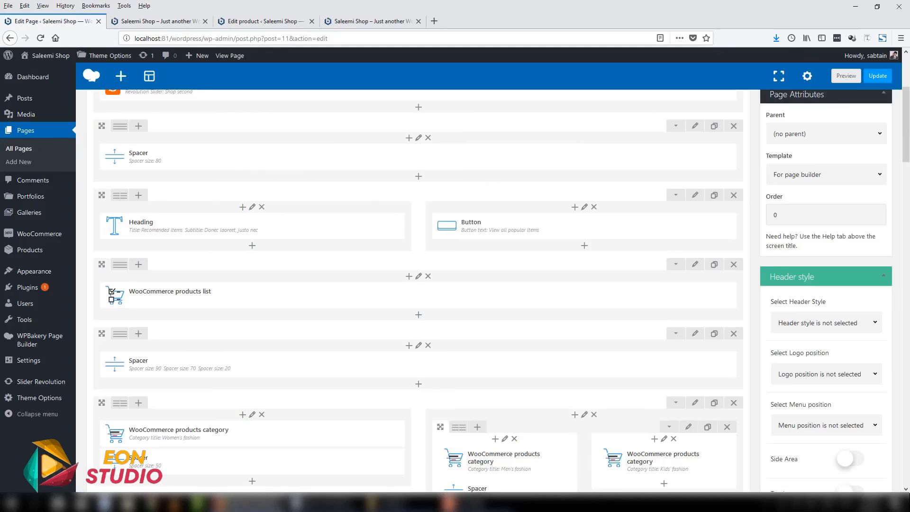
{"action": "scroll", "coordinate": [171, 138], "scroll_direction": "down", "scroll_amount": 2}
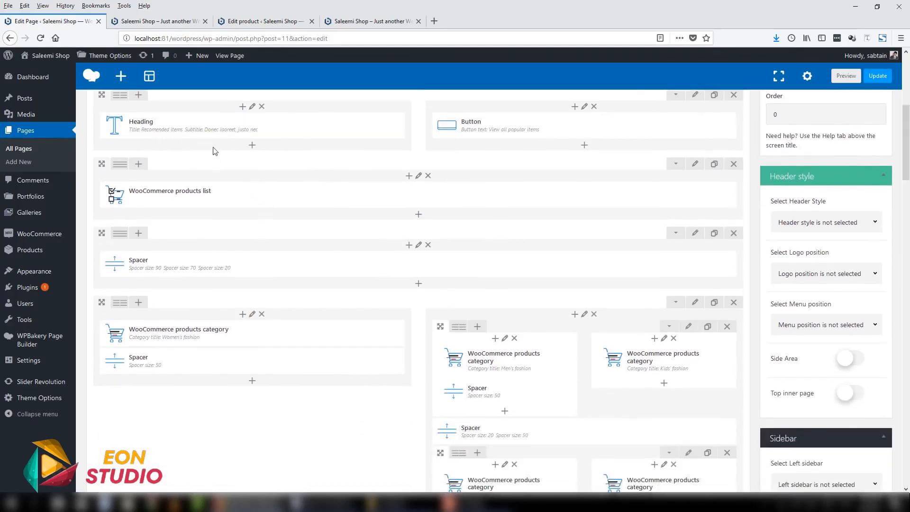
{"action": "left_click", "coordinate": [162, 20]}
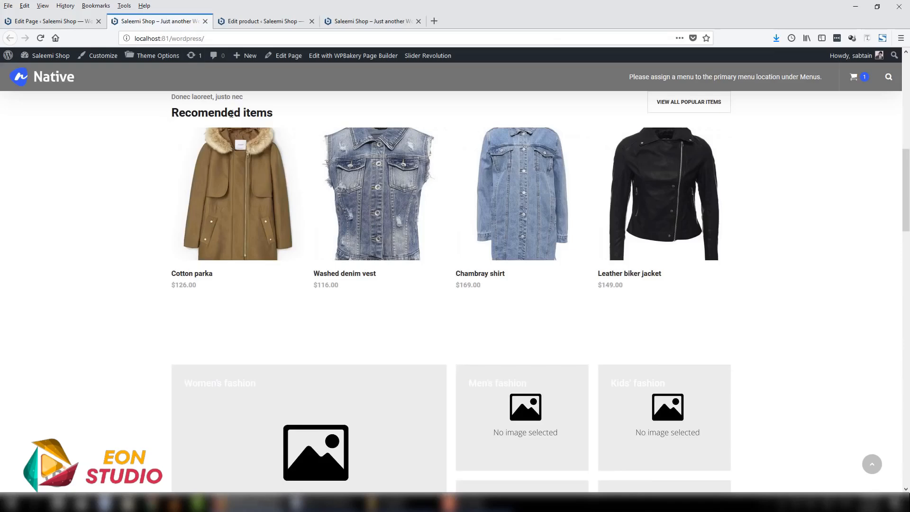
{"action": "left_click", "coordinate": [53, 21]}
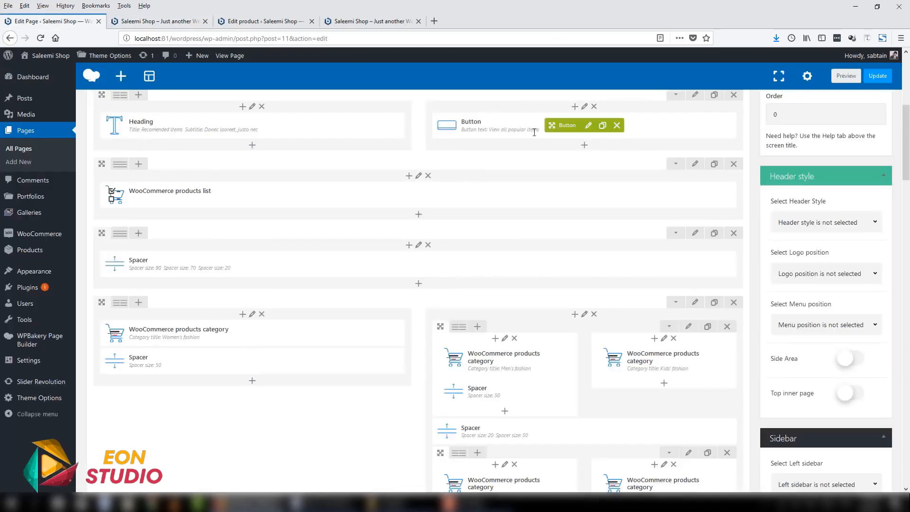
{"action": "left_click", "coordinate": [161, 20]}
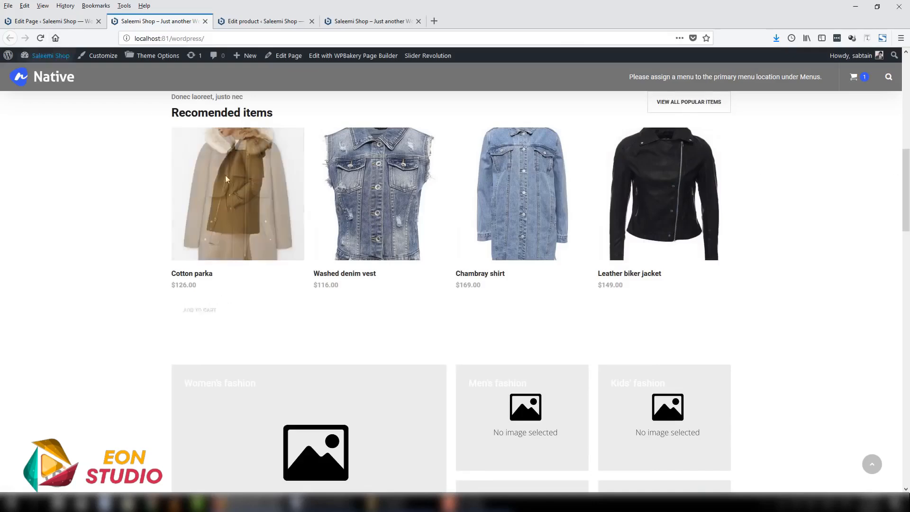
- Browse the Content, Structure and Native elements that can be added below the WooCommerce products list in the page builder
{"action": "left_click", "coordinate": [53, 21]}
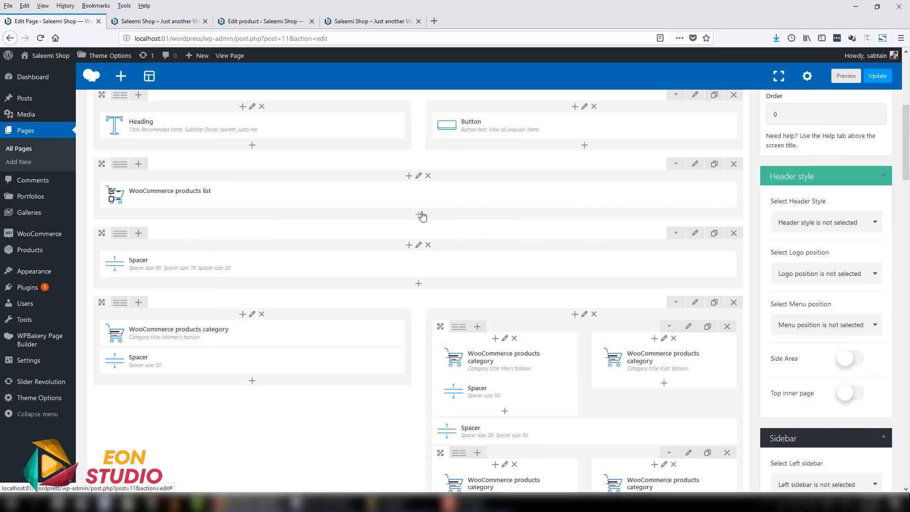
{"action": "left_click", "coordinate": [421, 214]}
{"action": "scroll", "coordinate": [364, 172], "scroll_direction": "down", "scroll_amount": 3}
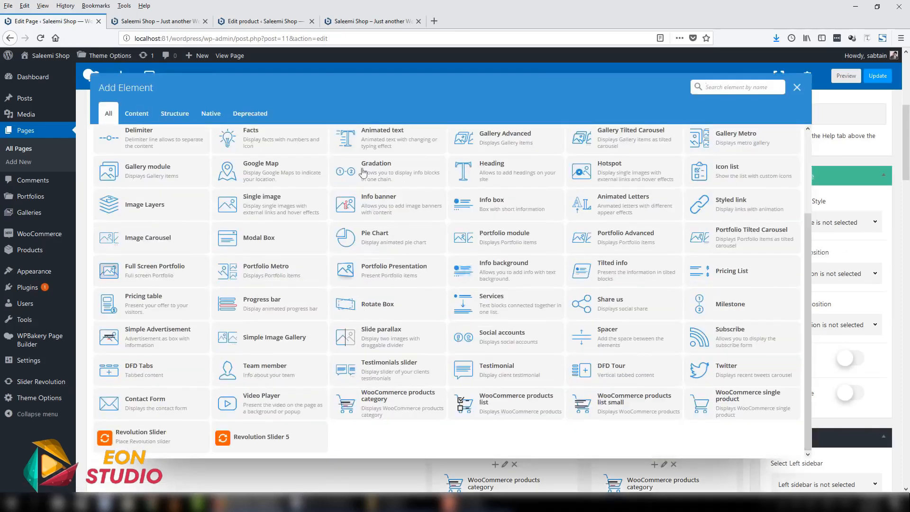
{"action": "left_click", "coordinate": [141, 119]}
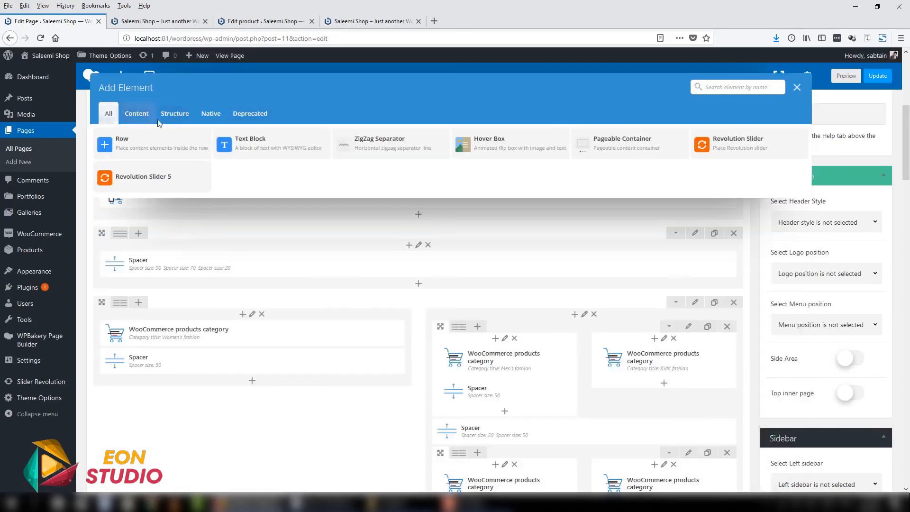
{"action": "left_click", "coordinate": [174, 116]}
{"action": "left_click", "coordinate": [211, 116]}
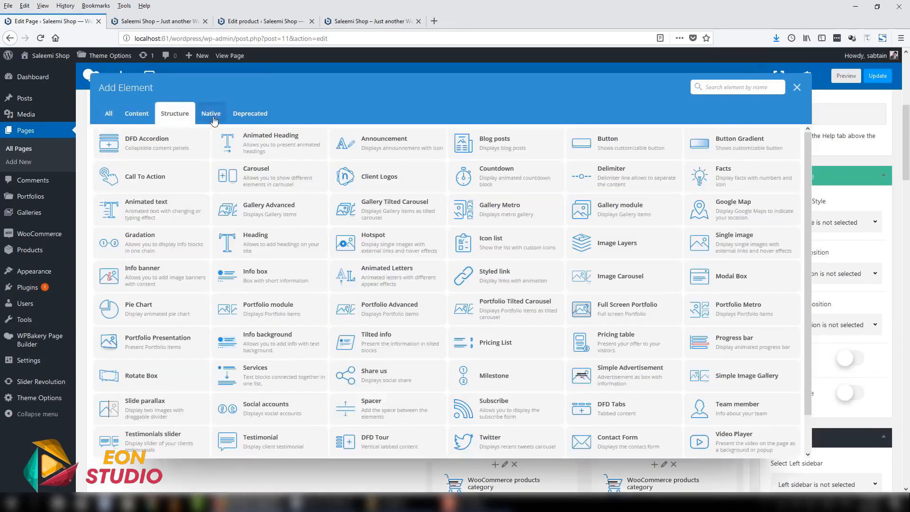
{"action": "scroll", "coordinate": [806, 222], "scroll_direction": "down", "scroll_amount": 2}
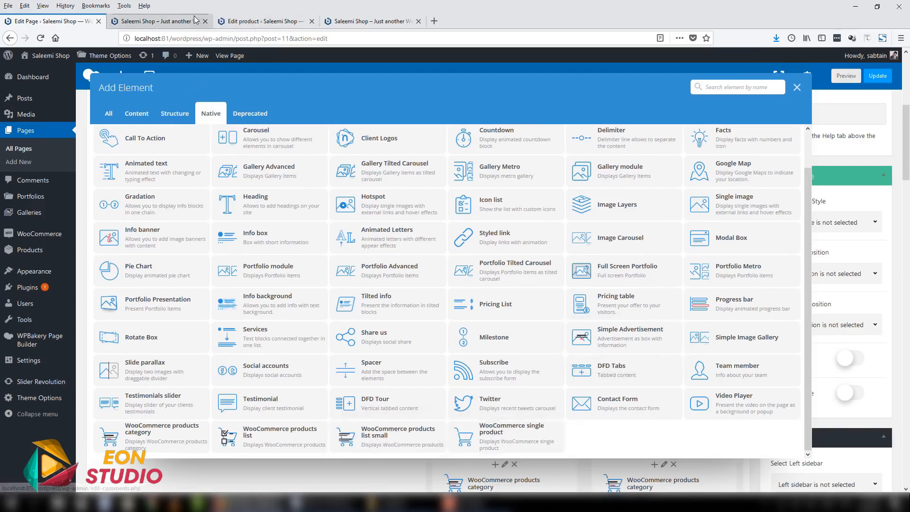
- Review the live home page's category tiles, Refine your style section and small product lists, and close the unused Add Element dialog
{"action": "left_click", "coordinate": [156, 21]}
{"action": "scroll", "coordinate": [907, 352], "scroll_direction": "down", "scroll_amount": 8}
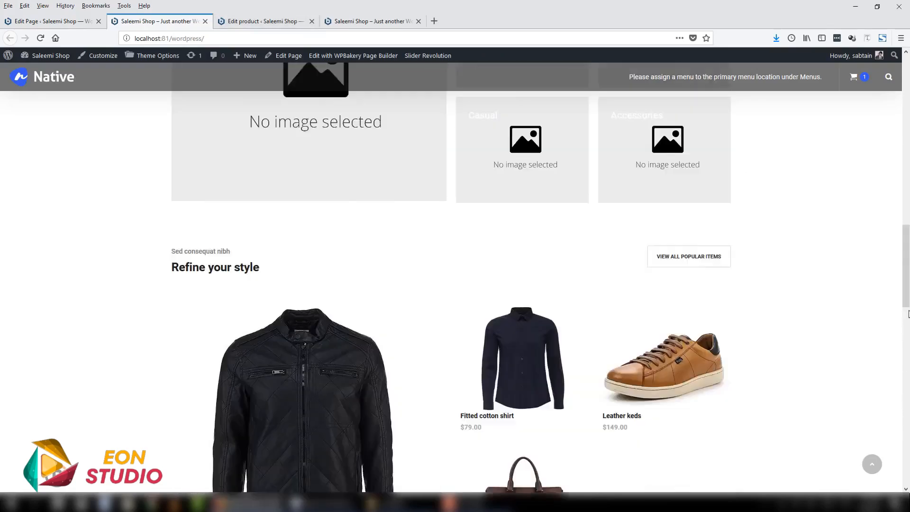
{"action": "scroll", "coordinate": [907, 314], "scroll_direction": "down", "scroll_amount": 15}
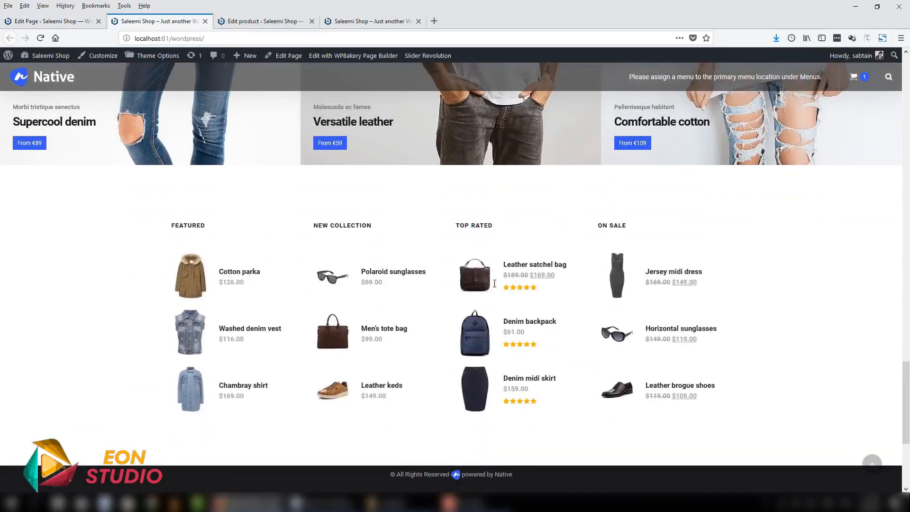
{"action": "scroll", "coordinate": [906, 398], "scroll_direction": "up", "scroll_amount": 20}
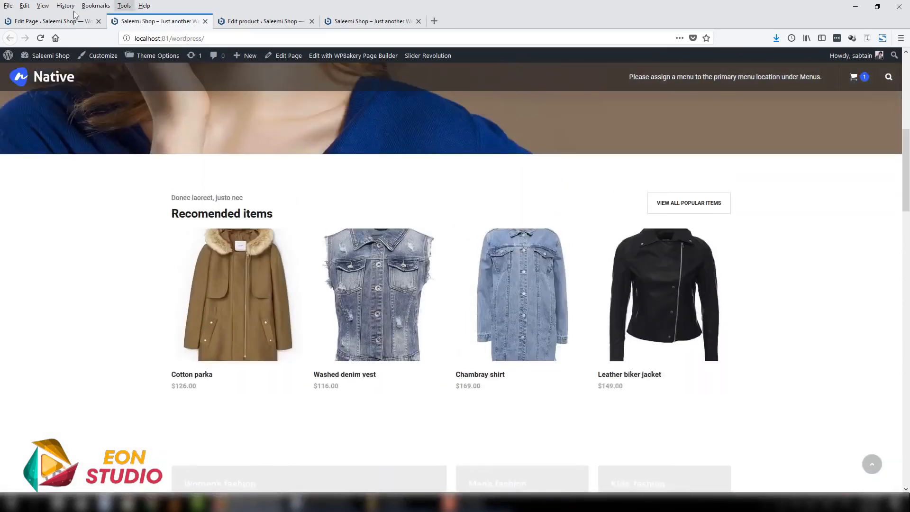
{"action": "left_click", "coordinate": [57, 21]}
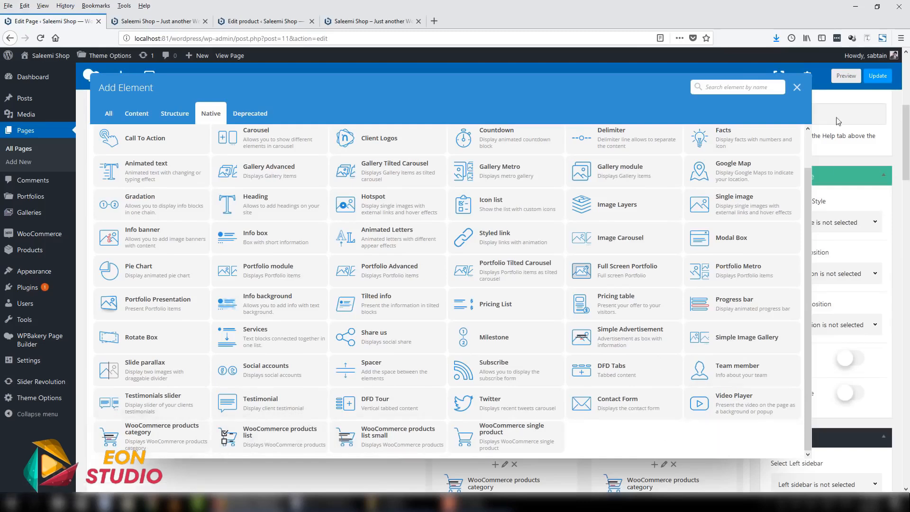
{"action": "left_click", "coordinate": [798, 87]}
{"action": "scroll", "coordinate": [153, 227], "scroll_direction": "up", "scroll_amount": 1}
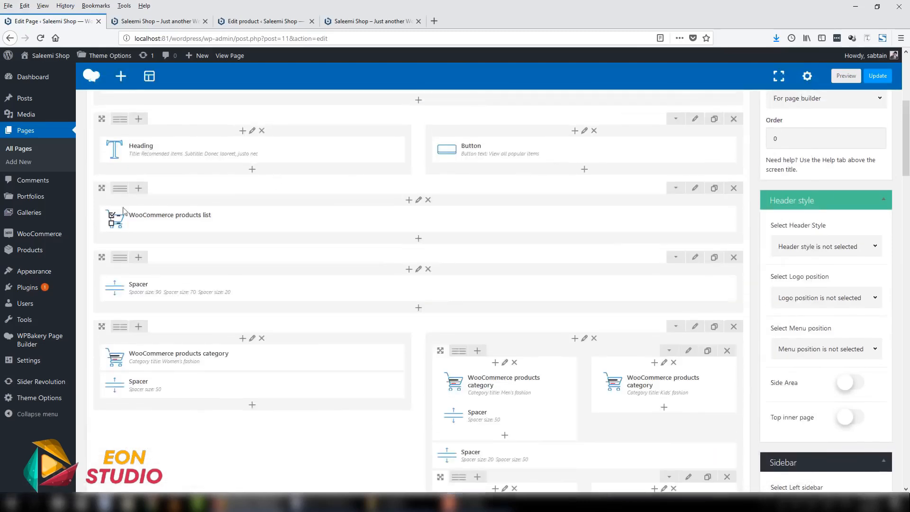
- Look through the live home page from the Recomended items section down to the footer and back
{"action": "left_click", "coordinate": [171, 21]}
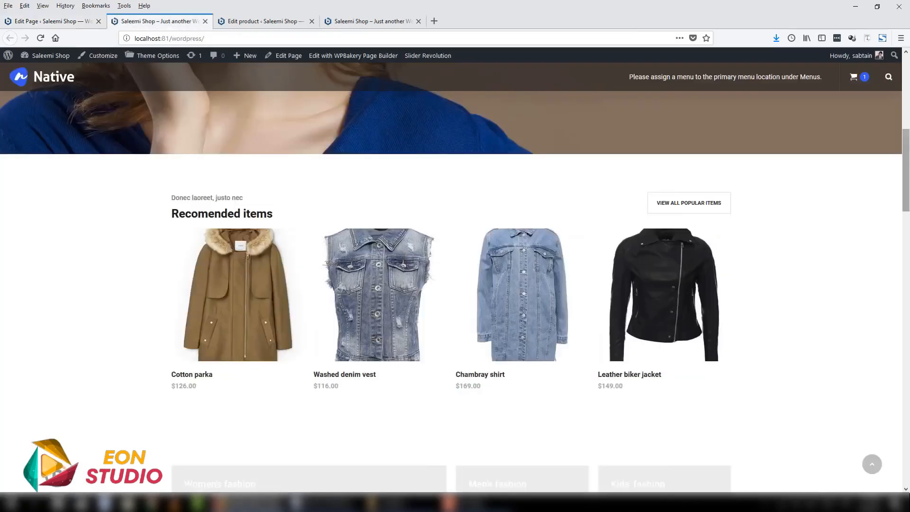
{"action": "scroll", "coordinate": [759, 190], "scroll_direction": "down", "scroll_amount": 1}
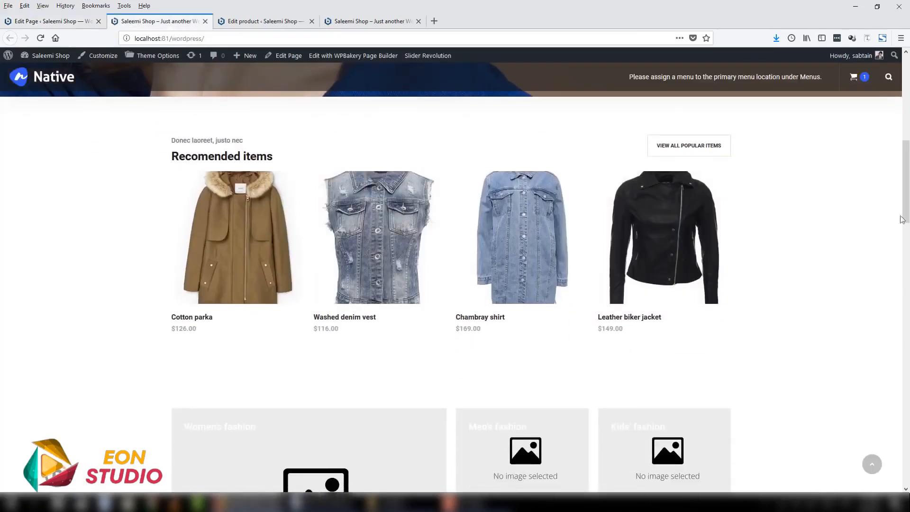
{"action": "scroll", "coordinate": [365, 204], "scroll_direction": "down", "scroll_amount": 10}
{"action": "scroll", "coordinate": [365, 204], "scroll_direction": "up", "scroll_amount": 1}
{"action": "scroll", "coordinate": [264, 379], "scroll_direction": "down", "scroll_amount": 6}
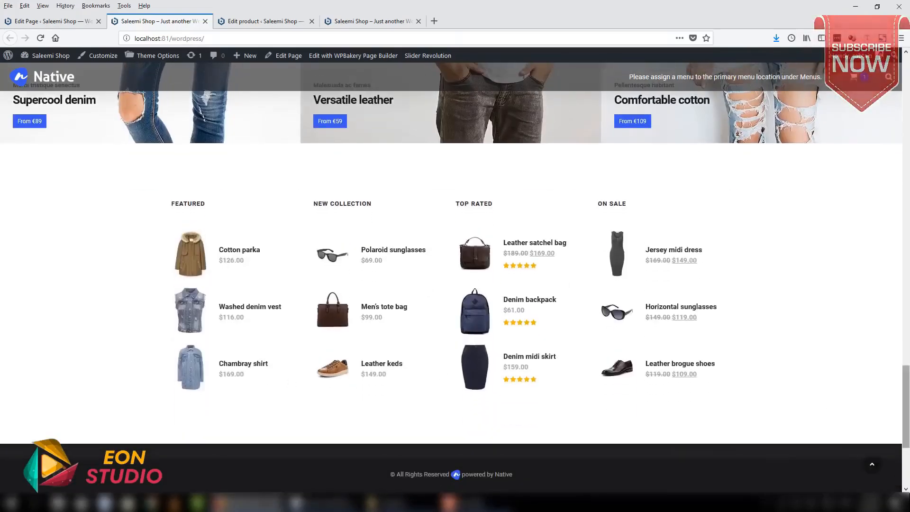
{"action": "scroll", "coordinate": [758, 237], "scroll_direction": "up", "scroll_amount": 12}
{"action": "left_click_drag", "start_coordinate": [909, 129], "coordinate": [908, 114]}
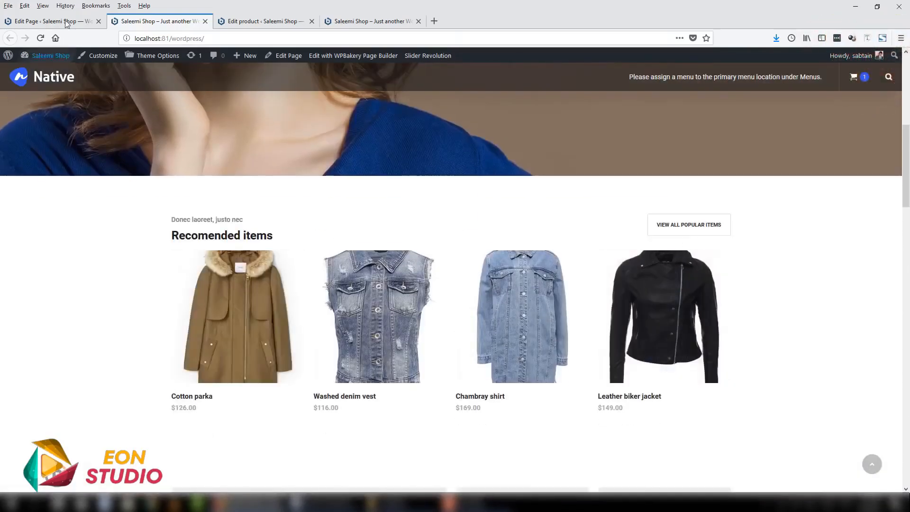
- Open the WooCommerce products list settings and compare the Button Under Image style with the Cotton parka hover effect on the home page
{"action": "left_click", "coordinate": [48, 20]}
{"action": "mouse_move", "coordinate": [383, 219]}
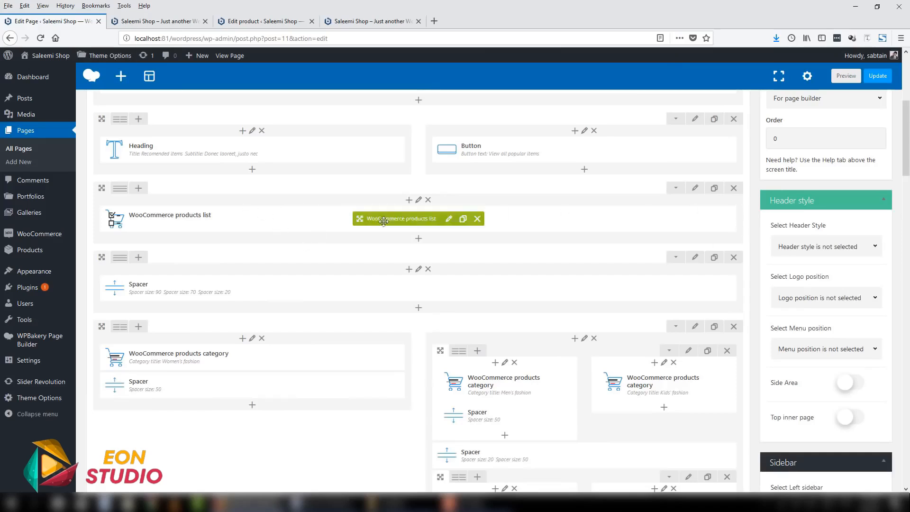
{"action": "left_click", "coordinate": [449, 219]}
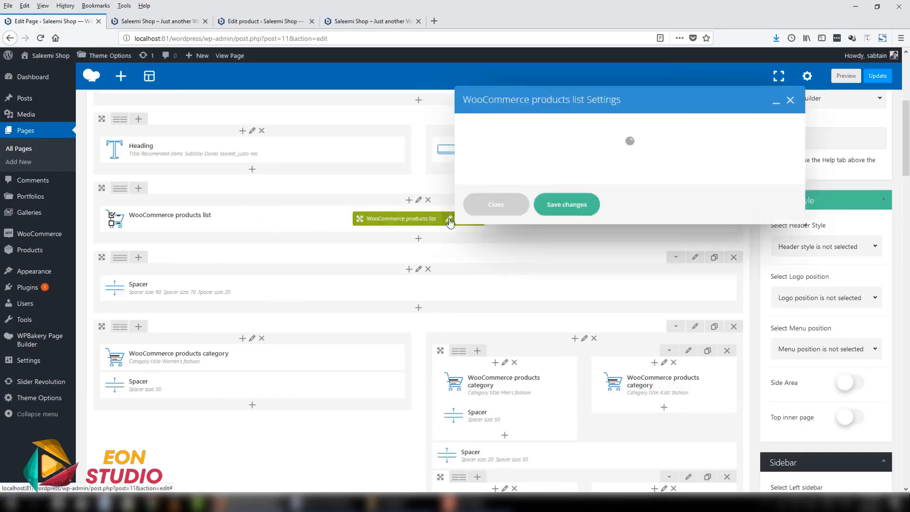
{"action": "left_click_drag", "start_coordinate": [522, 93], "coordinate": [356, 89]}
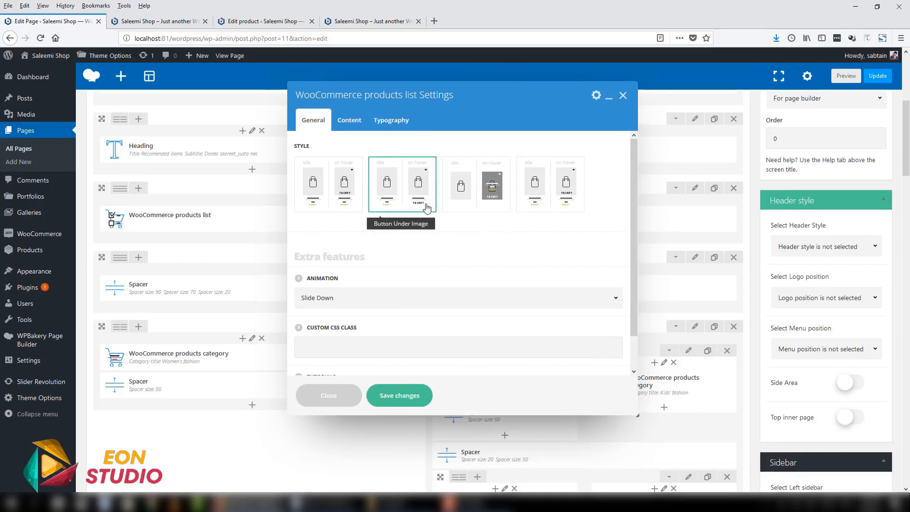
{"action": "left_click", "coordinate": [157, 21]}
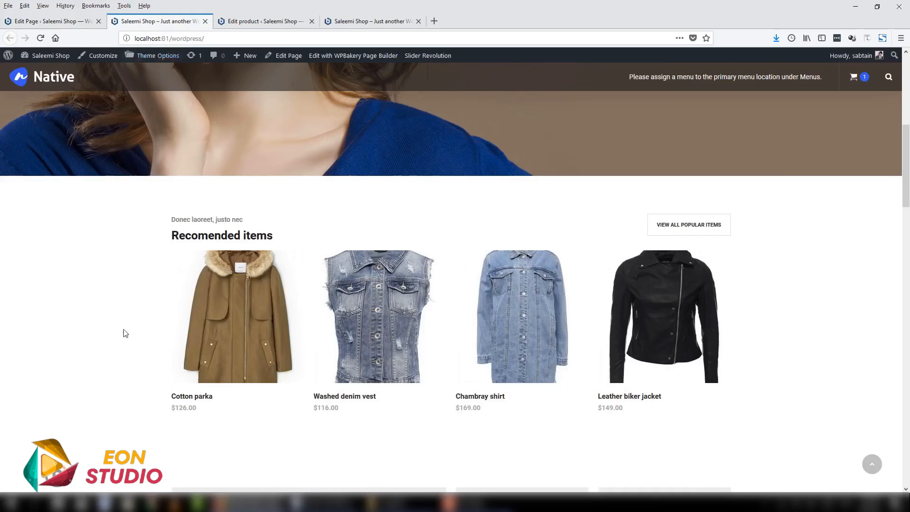
{"action": "mouse_move", "coordinate": [207, 314]}
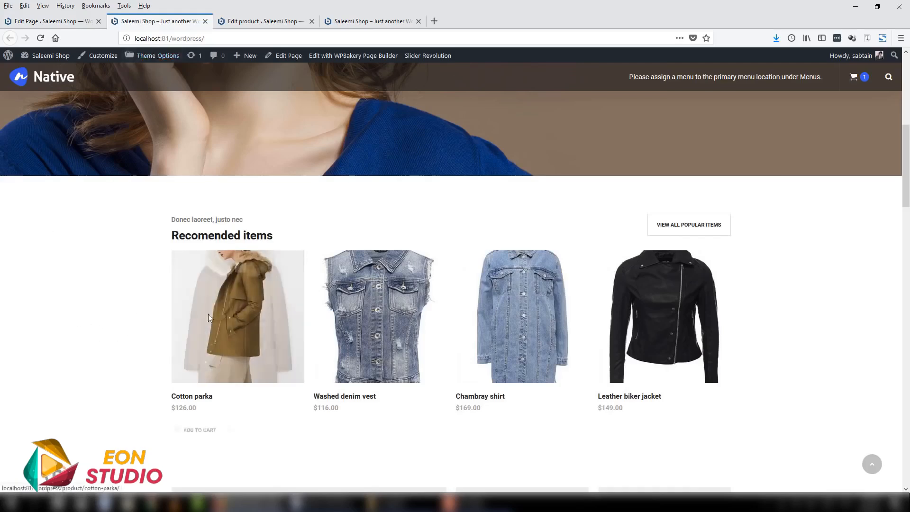
{"action": "left_click", "coordinate": [48, 21]}
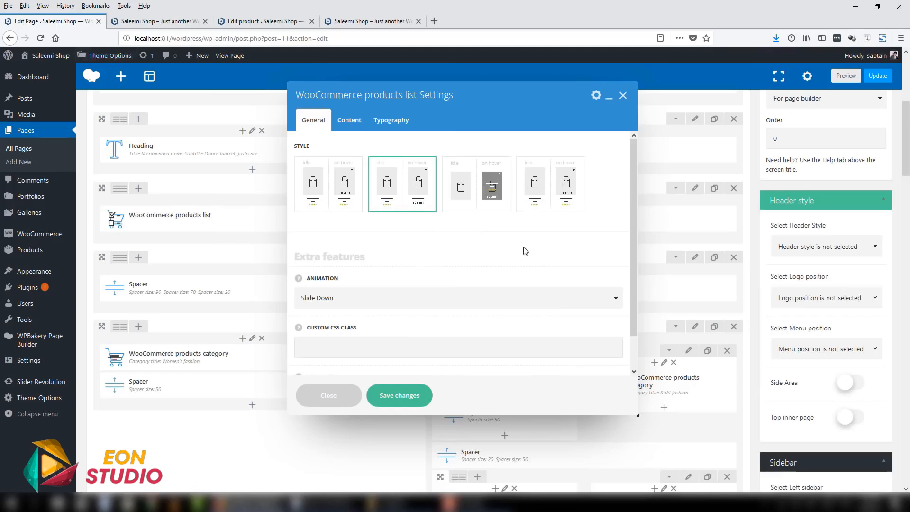
- Examine the products list's animation, custom CSS class and tutorial options, and its content display settings
{"action": "scroll", "coordinate": [616, 294], "scroll_direction": "down", "scroll_amount": 1}
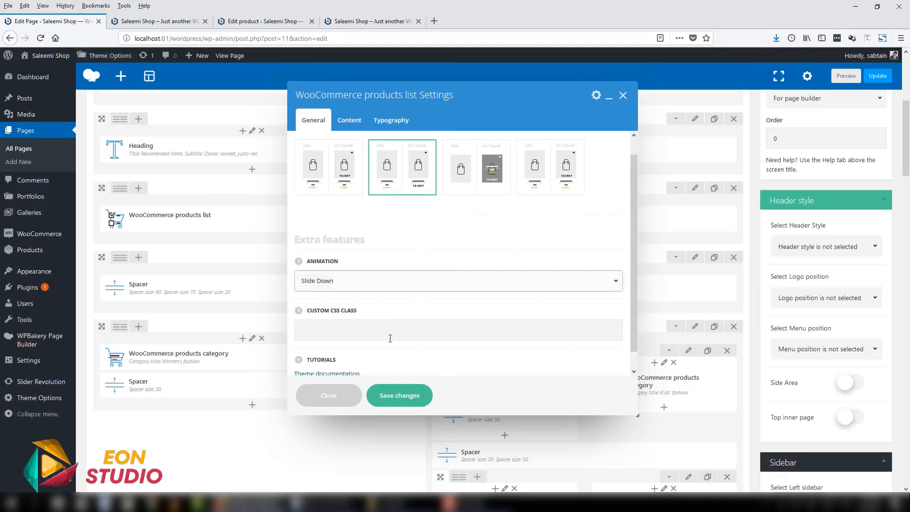
{"action": "left_click", "coordinate": [350, 120]}
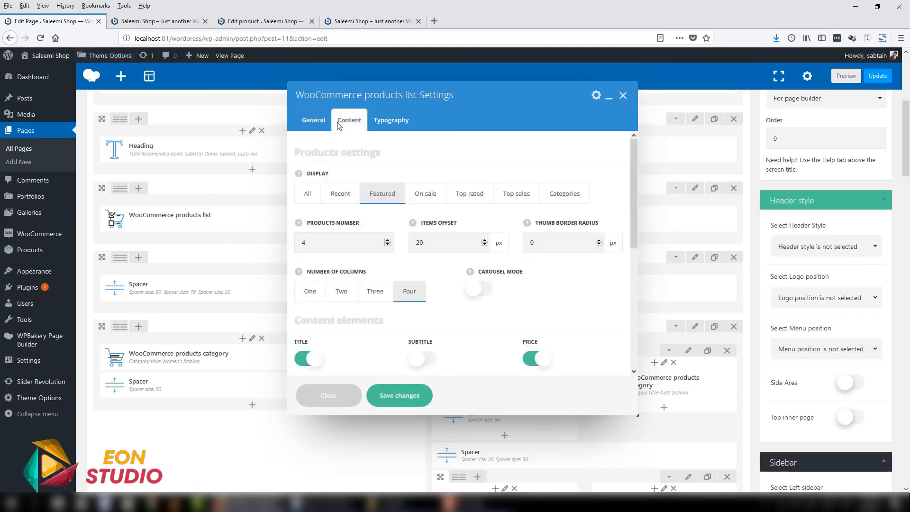
{"action": "left_click", "coordinate": [314, 120]}
{"action": "scroll", "coordinate": [534, 327], "scroll_direction": "down", "scroll_amount": 1}
{"action": "scroll", "coordinate": [535, 327], "scroll_direction": "down", "scroll_amount": 1}
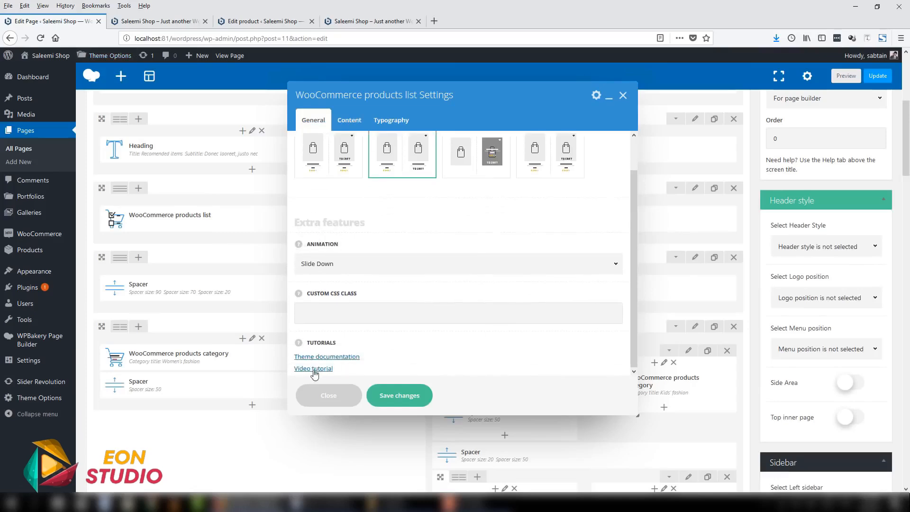
{"action": "left_click", "coordinate": [349, 120]}
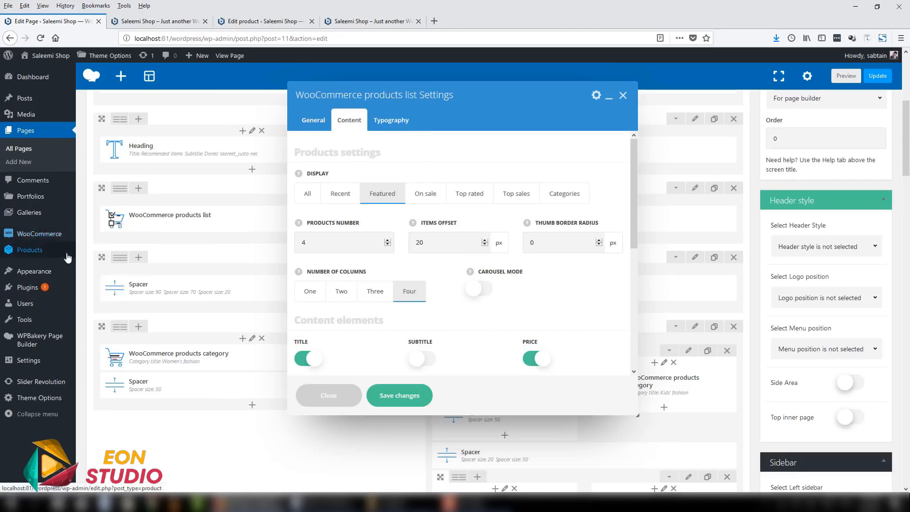
- Open the WooCommerce products list page in a separate browser tab and examine which products are starred as featured
{"action": "right_click", "coordinate": [85, 255]}
{"action": "left_click", "coordinate": [123, 258]}
{"action": "left_click", "coordinate": [158, 21]}
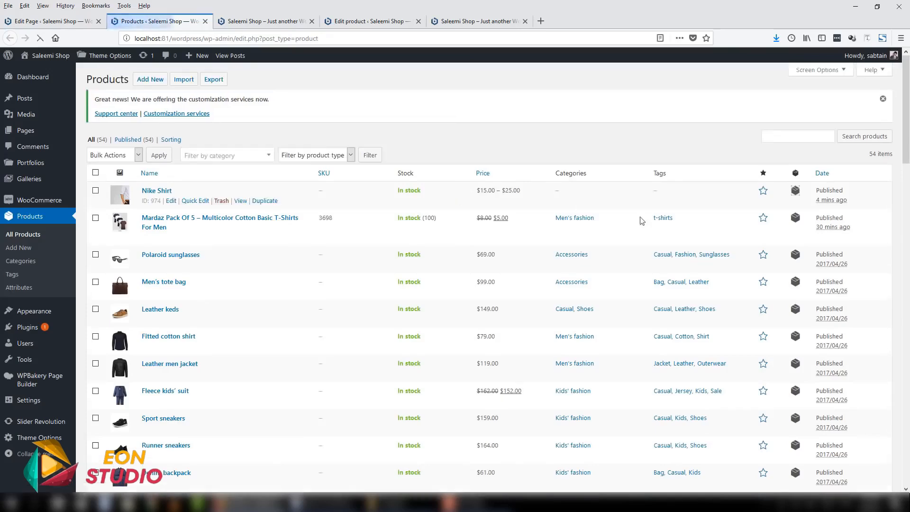
{"action": "scroll", "coordinate": [781, 316], "scroll_direction": "down", "scroll_amount": 12}
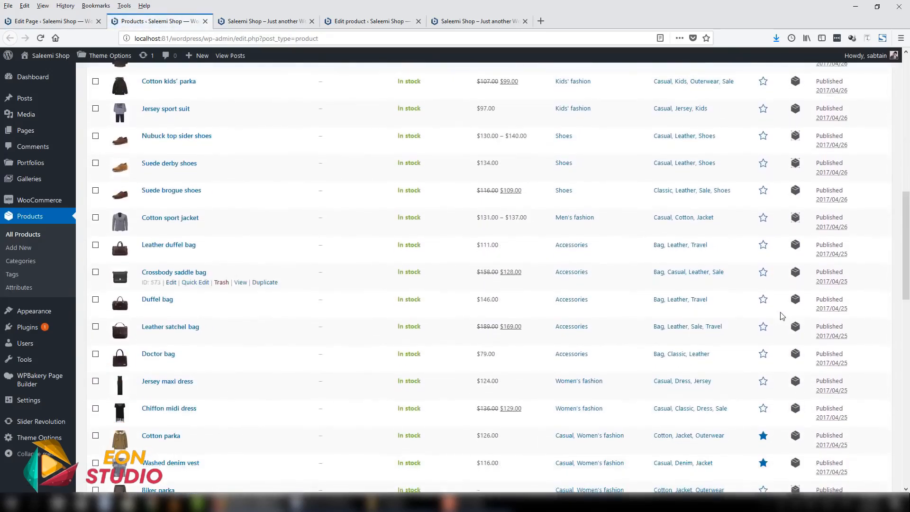
{"action": "scroll", "coordinate": [763, 303], "scroll_direction": "down", "scroll_amount": 5}
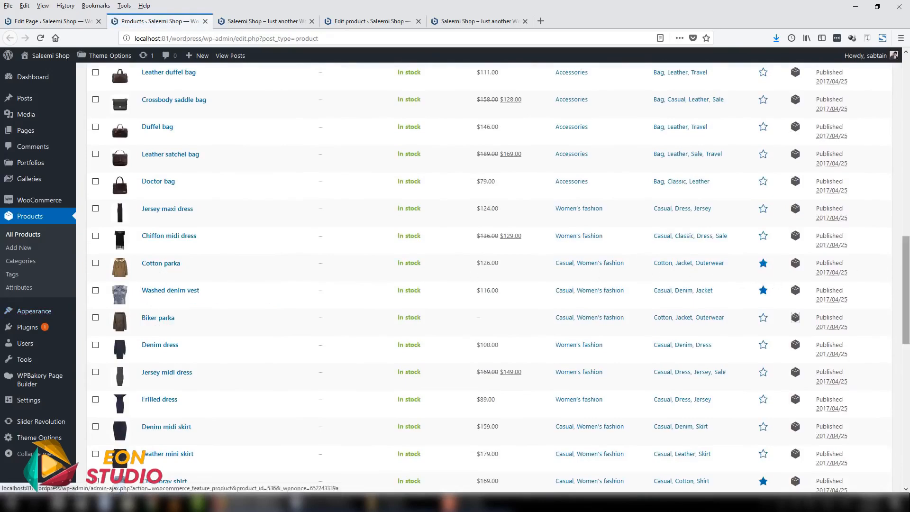
{"action": "scroll", "coordinate": [762, 264], "scroll_direction": "down", "scroll_amount": 3}
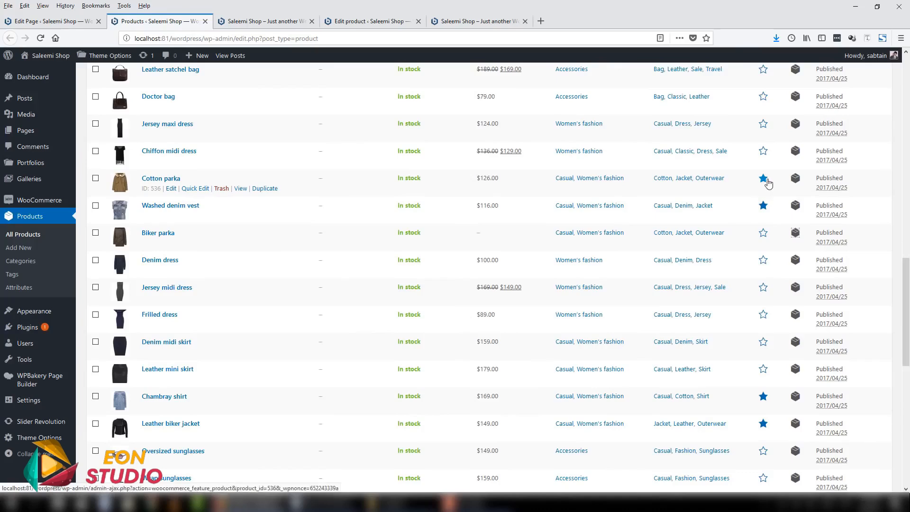
{"action": "scroll", "coordinate": [763, 188], "scroll_direction": "down", "scroll_amount": 5}
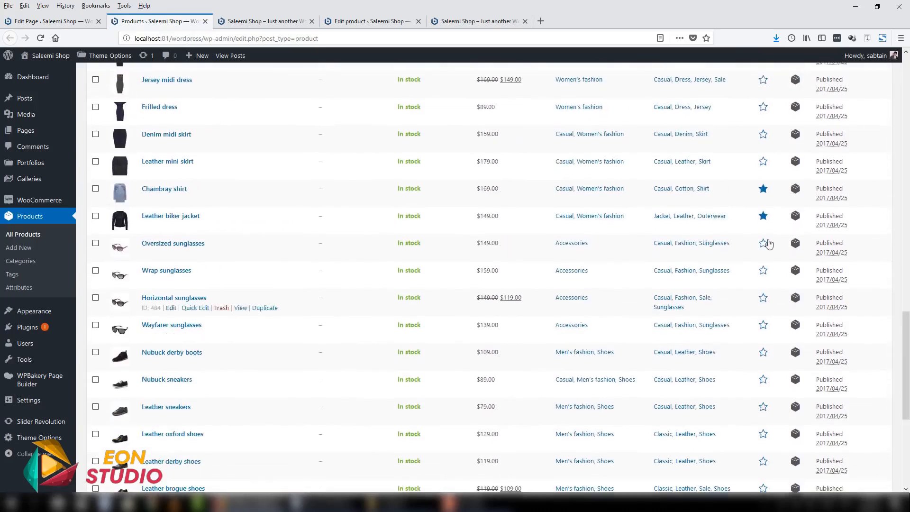
{"action": "scroll", "coordinate": [769, 326], "scroll_direction": "down", "scroll_amount": 5}
{"action": "scroll", "coordinate": [769, 326], "scroll_direction": "up", "scroll_amount": 10}
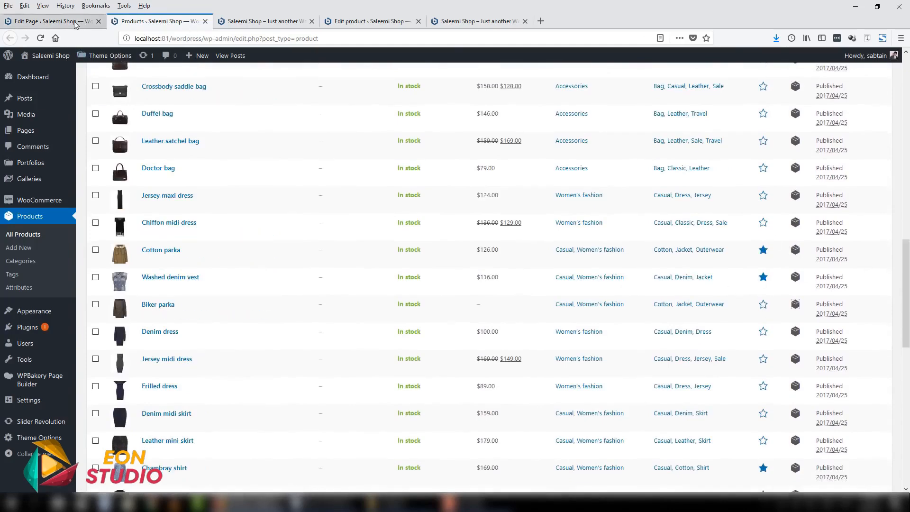
- Compare the element's Featured display, products number and items offset settings with the home page's Recomended items and the starred products
{"action": "left_click", "coordinate": [90, 19]}
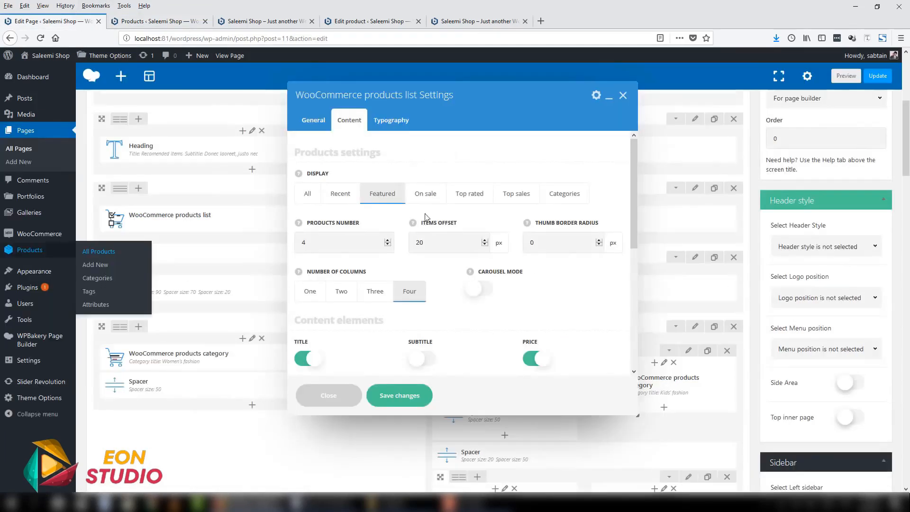
{"action": "left_click", "coordinate": [263, 20]}
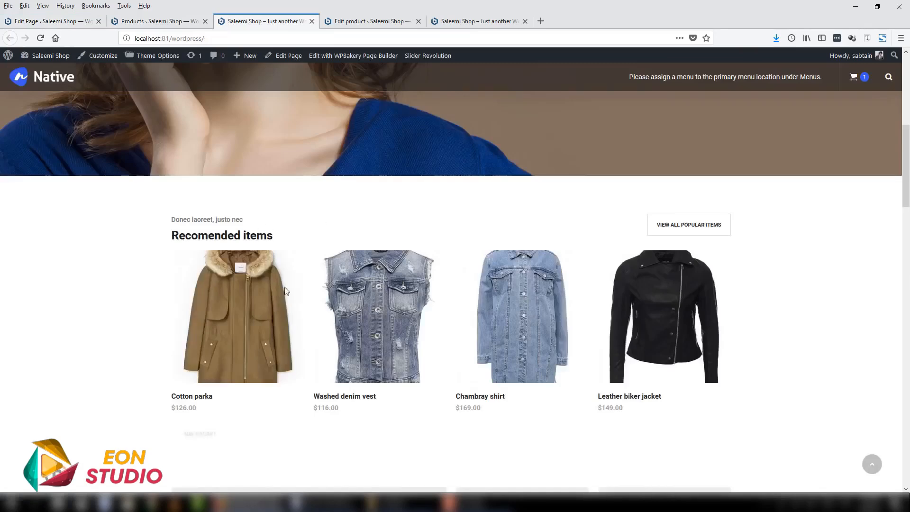
{"action": "left_click", "coordinate": [129, 22]}
{"action": "left_click", "coordinate": [47, 20]}
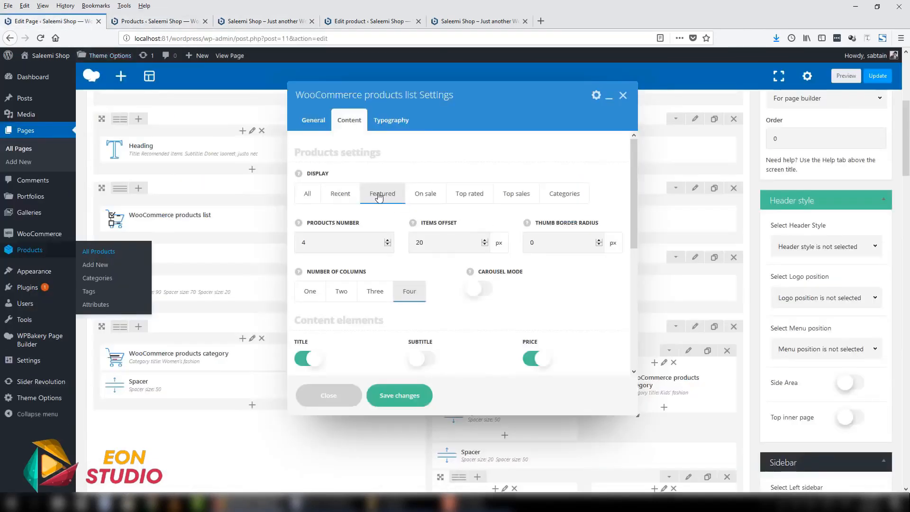
{"action": "left_click", "coordinate": [308, 242]}
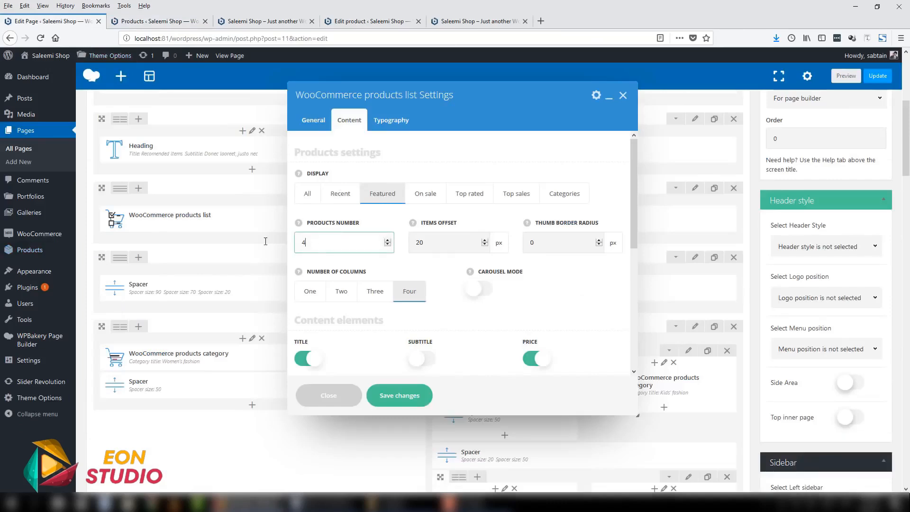
{"action": "double_click", "coordinate": [426, 247]}
{"action": "left_click", "coordinate": [184, 25]}
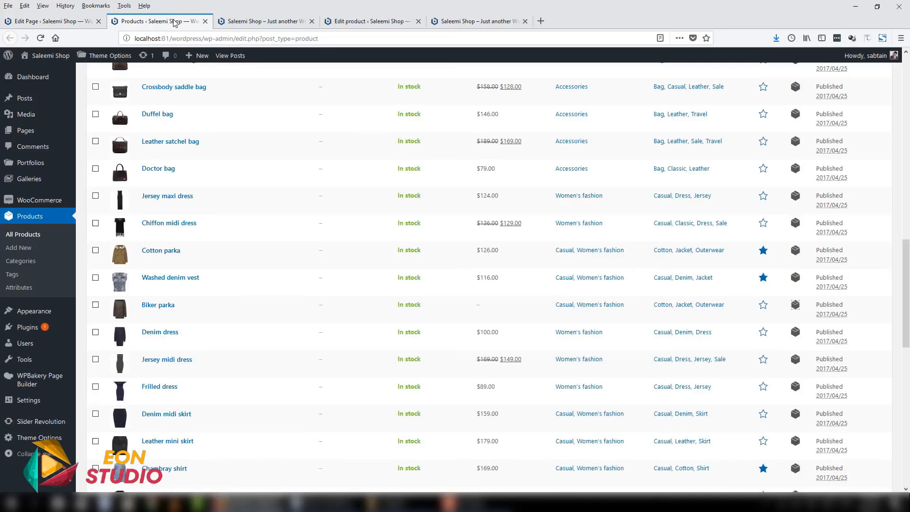
- Examine the products list's columns, carousel, content elements, alignment, box shadow and typography settings against the home page, and save the element
{"action": "left_click", "coordinate": [258, 21]}
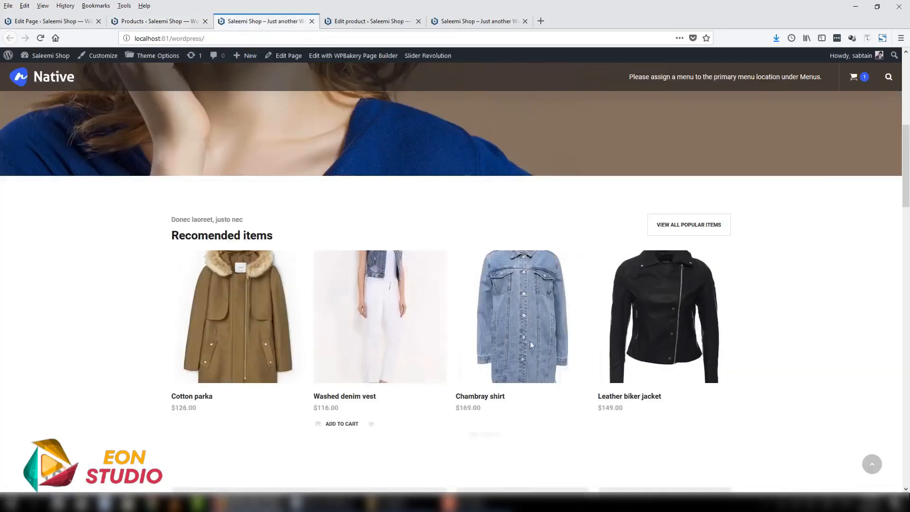
{"action": "left_click", "coordinate": [47, 21]}
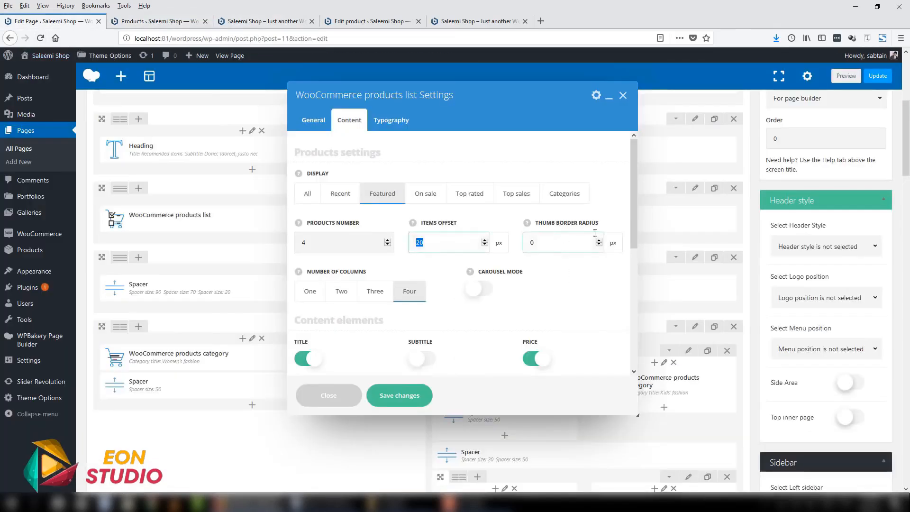
{"action": "left_click_drag", "start_coordinate": [633, 222], "coordinate": [632, 279]}
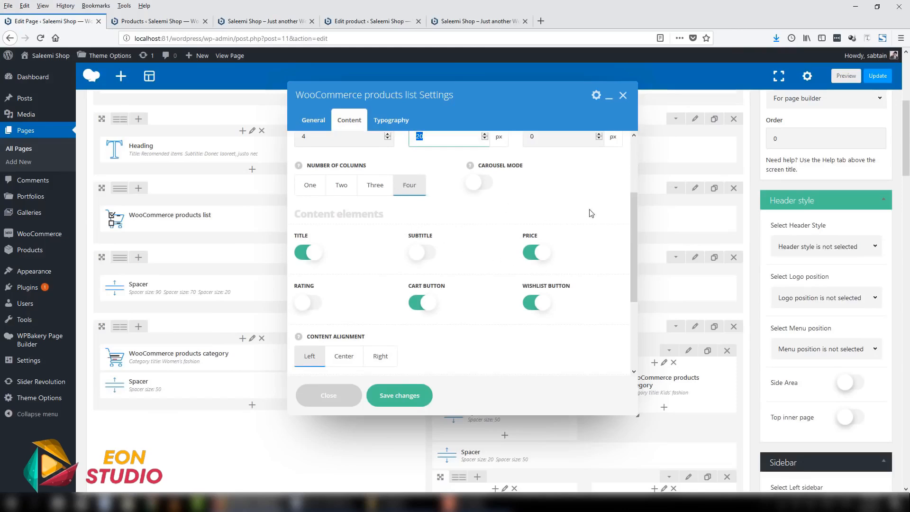
{"action": "left_click_drag", "start_coordinate": [628, 210], "coordinate": [603, 263]}
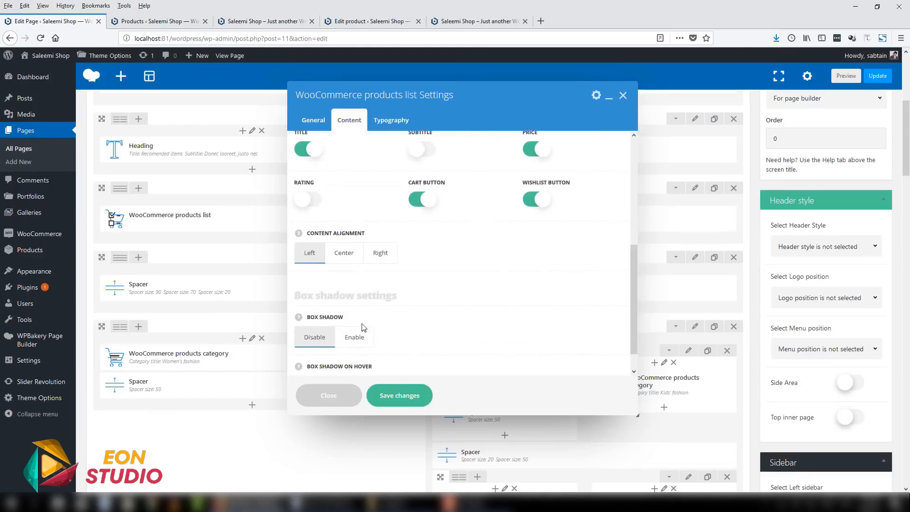
{"action": "scroll", "coordinate": [315, 317], "scroll_direction": "down", "scroll_amount": 5}
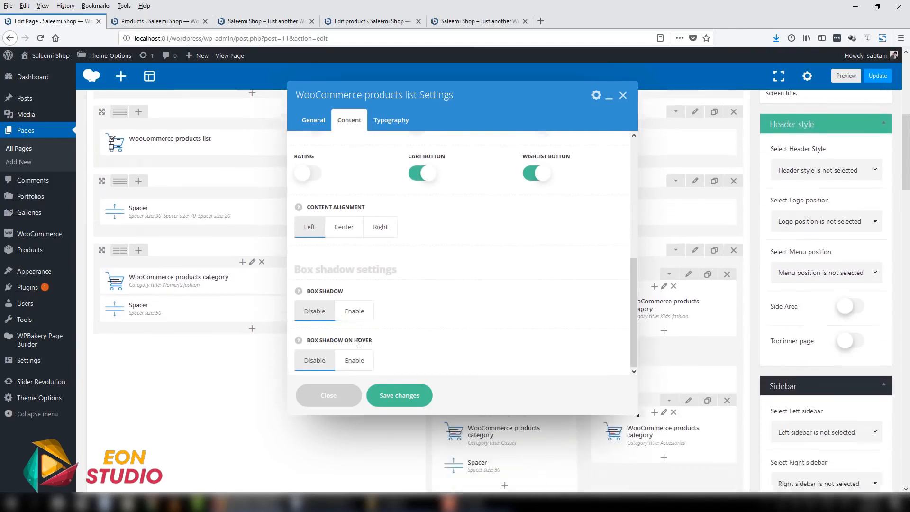
{"action": "left_click", "coordinate": [387, 120]}
{"action": "left_click", "coordinate": [400, 396]}
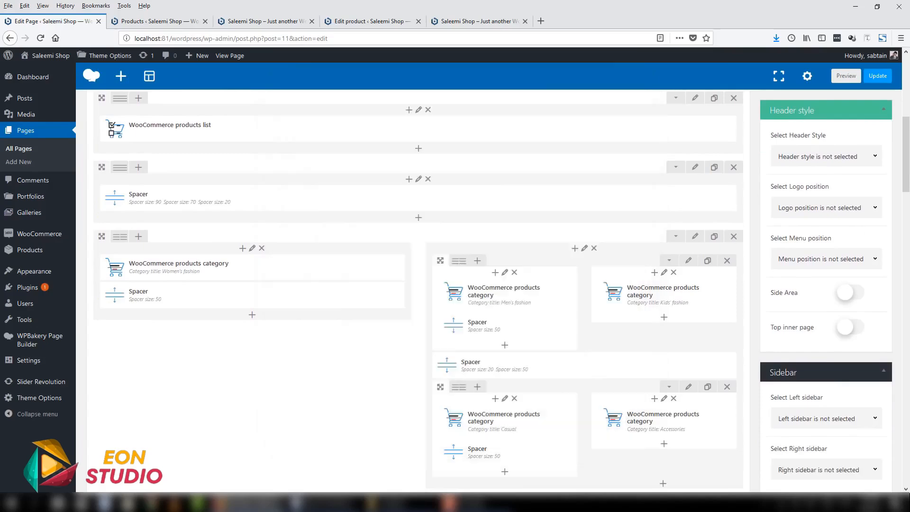
- Try the Recent and Categories display options in the WooCommerce products list settings, and close them without saving
{"action": "scroll", "coordinate": [400, 242], "scroll_direction": "up", "scroll_amount": 3}
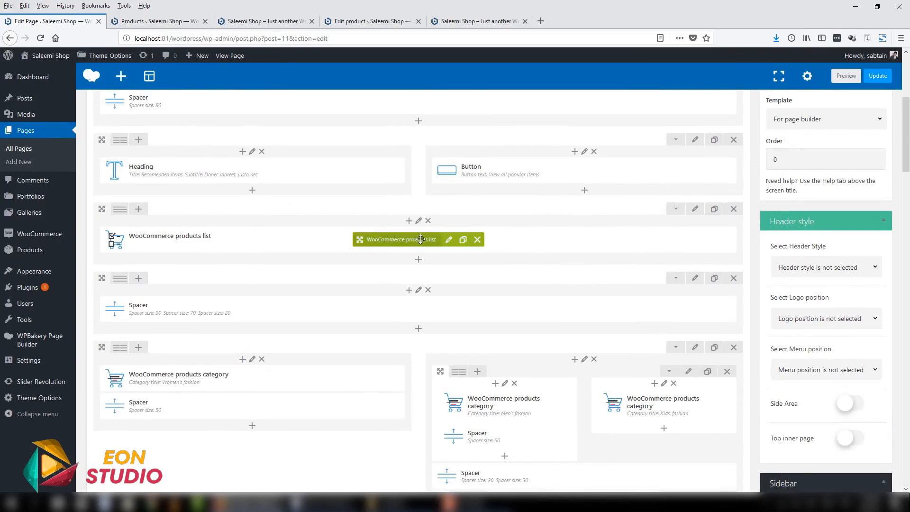
{"action": "left_click", "coordinate": [449, 240]}
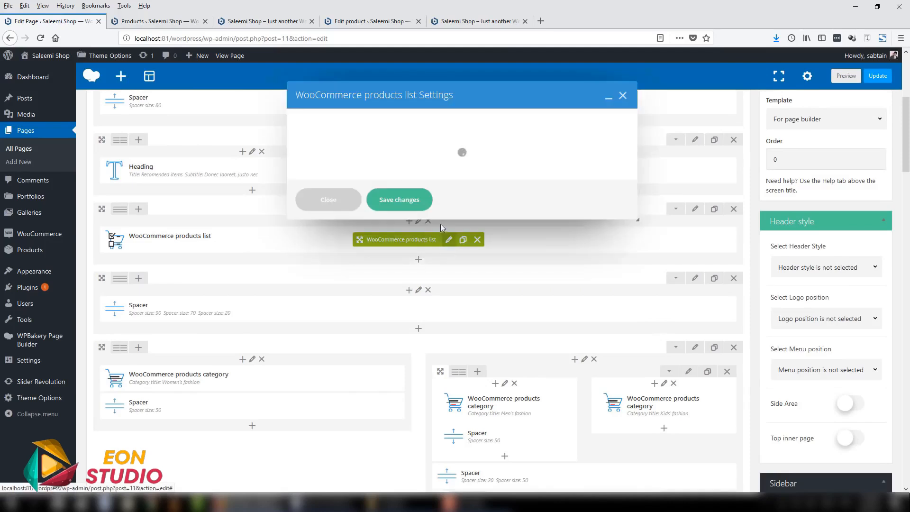
{"action": "left_click", "coordinate": [345, 124]}
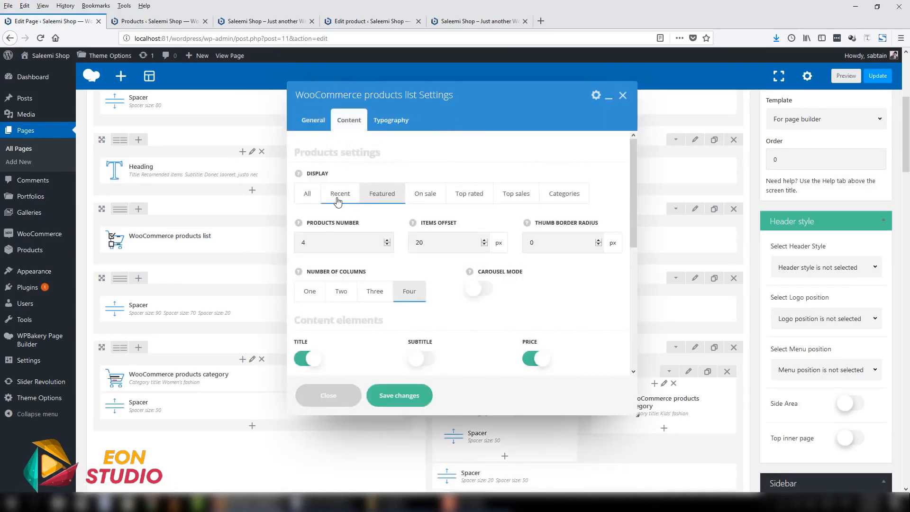
{"action": "left_click", "coordinate": [339, 194]}
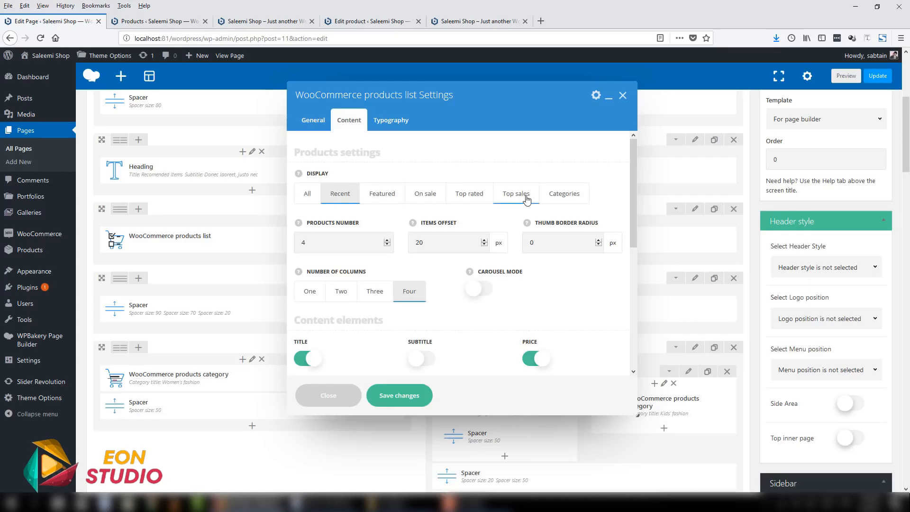
{"action": "left_click", "coordinate": [561, 194]}
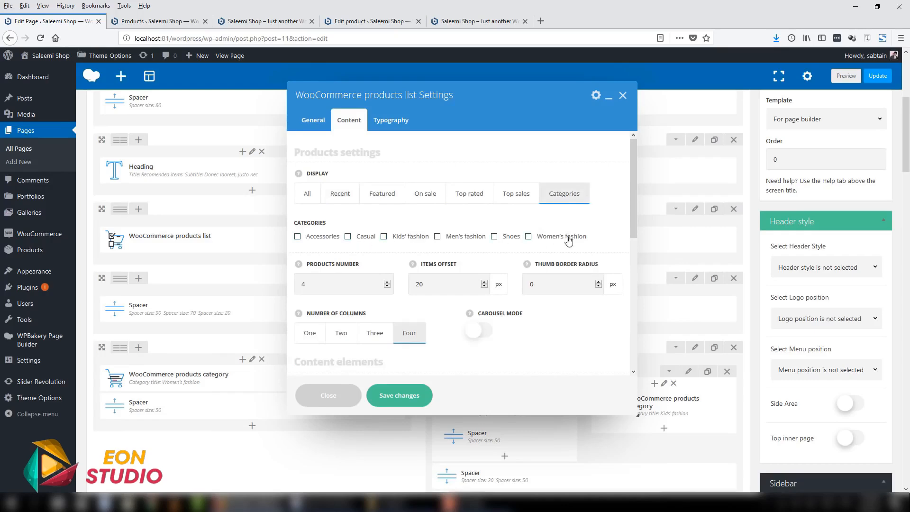
{"action": "left_click", "coordinate": [347, 399]}
- Compare the home page's category tiles with the WooCommerce products category elements in the page editor
{"action": "mouse_move", "coordinate": [351, 319]}
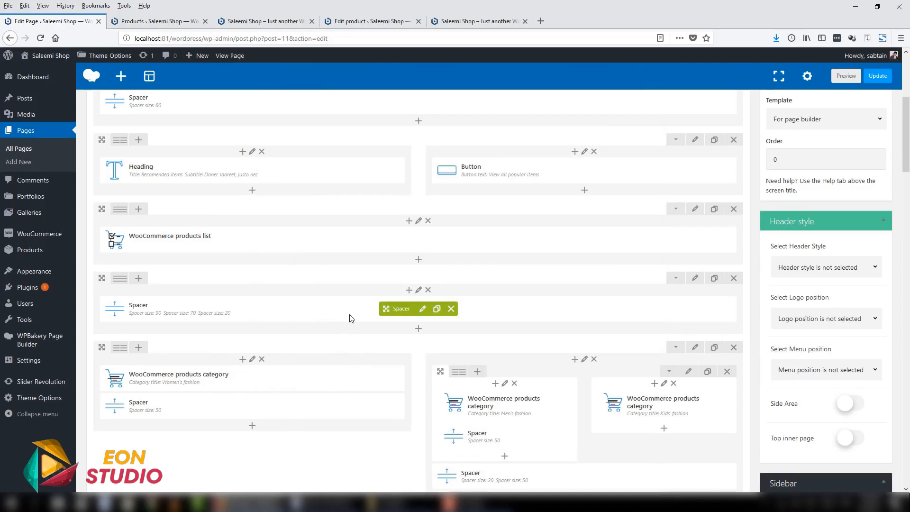
{"action": "left_click", "coordinate": [156, 20]}
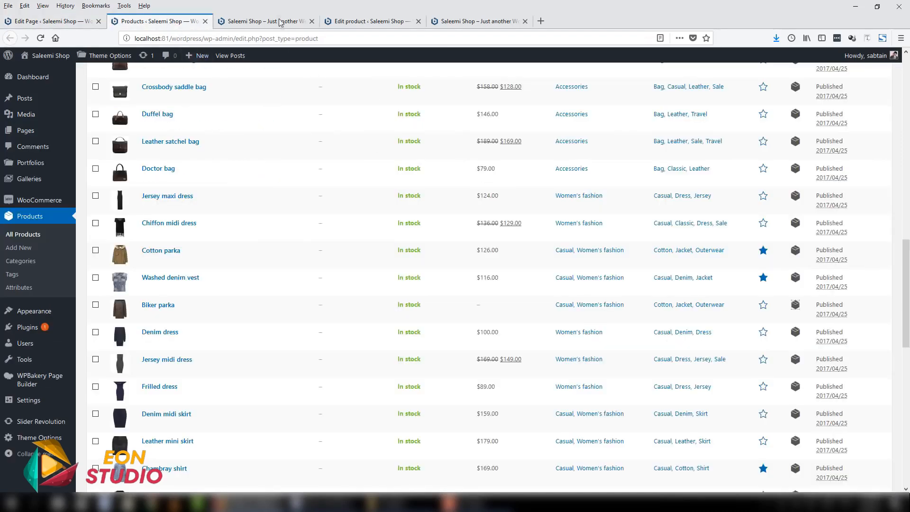
{"action": "left_click", "coordinate": [281, 22]}
{"action": "scroll", "coordinate": [909, 189], "scroll_direction": "down", "scroll_amount": 10}
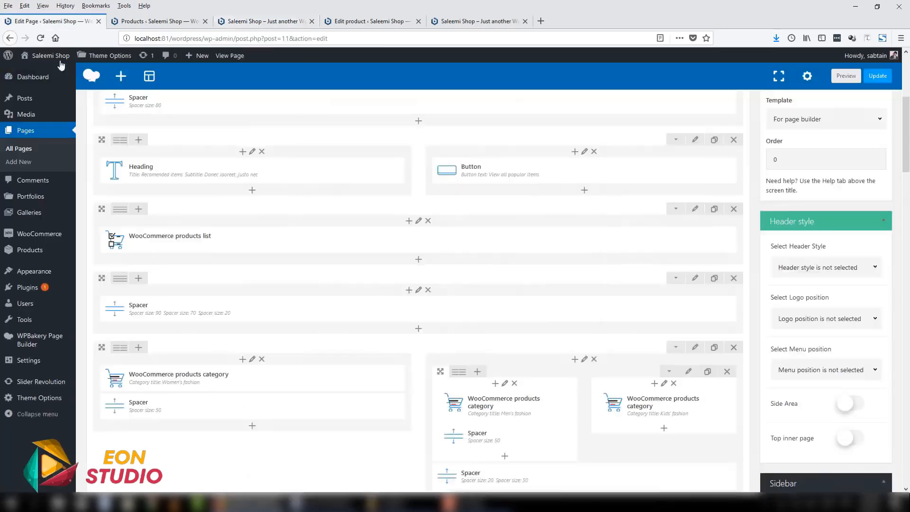
{"action": "left_click", "coordinate": [50, 21]}
{"action": "scroll", "coordinate": [204, 370], "scroll_direction": "down", "scroll_amount": 2}
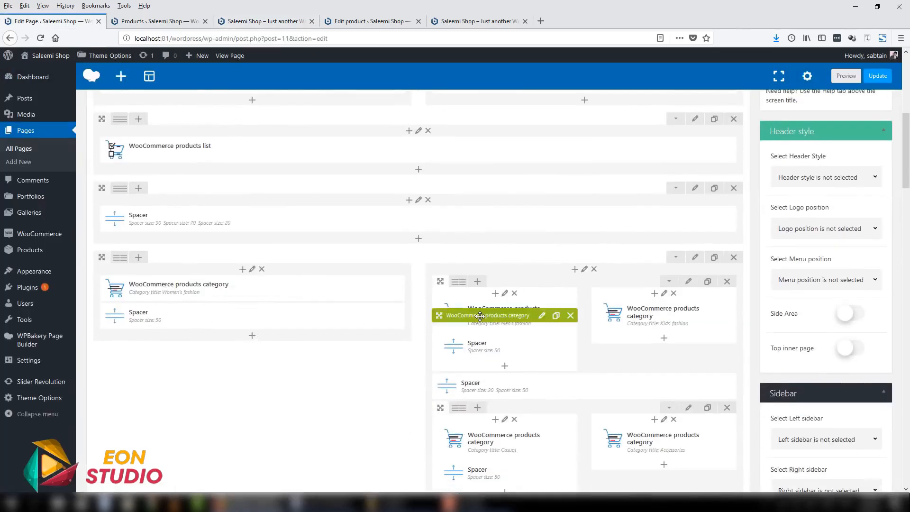
{"action": "scroll", "coordinate": [478, 316], "scroll_direction": "down", "scroll_amount": 4}
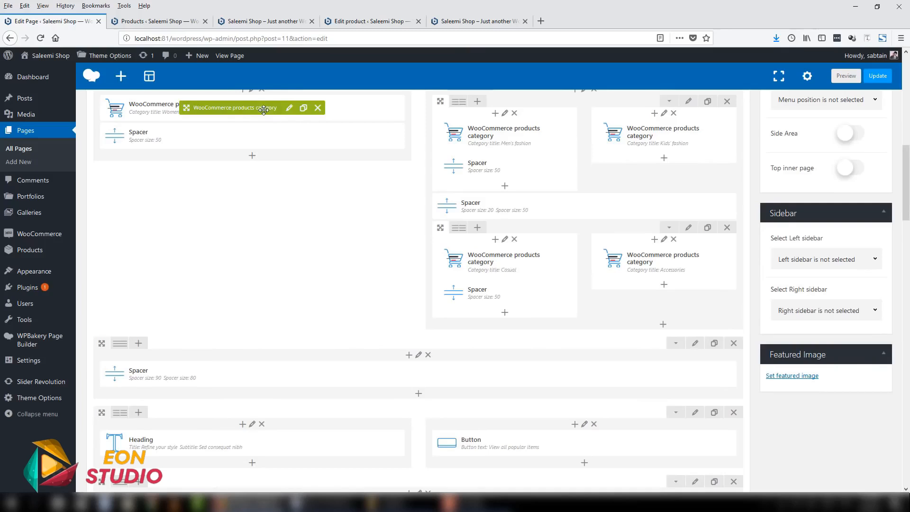
- Open the Women's fashion products category settings and examine the style layouts, custom image, animation and tutorial options
{"action": "left_click", "coordinate": [289, 108]}
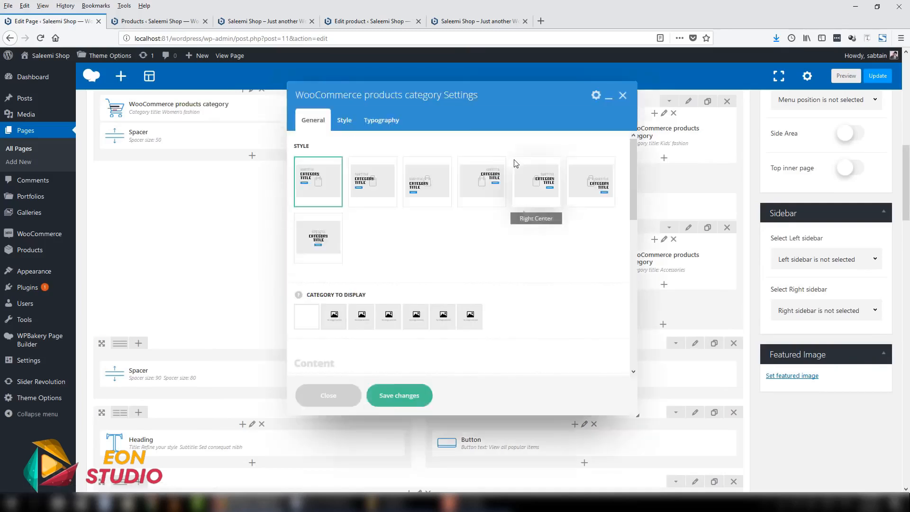
{"action": "scroll", "coordinate": [374, 298], "scroll_direction": "down", "scroll_amount": 3}
{"action": "scroll", "coordinate": [373, 297], "scroll_direction": "down", "scroll_amount": 5}
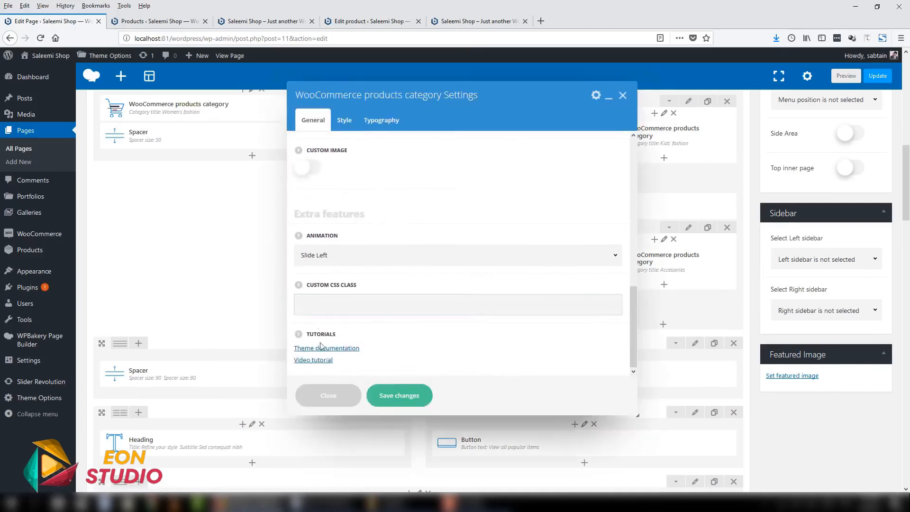
{"action": "scroll", "coordinate": [392, 310], "scroll_direction": "up", "scroll_amount": 9}
{"action": "scroll", "coordinate": [392, 310], "scroll_direction": "up", "scroll_amount": 1}
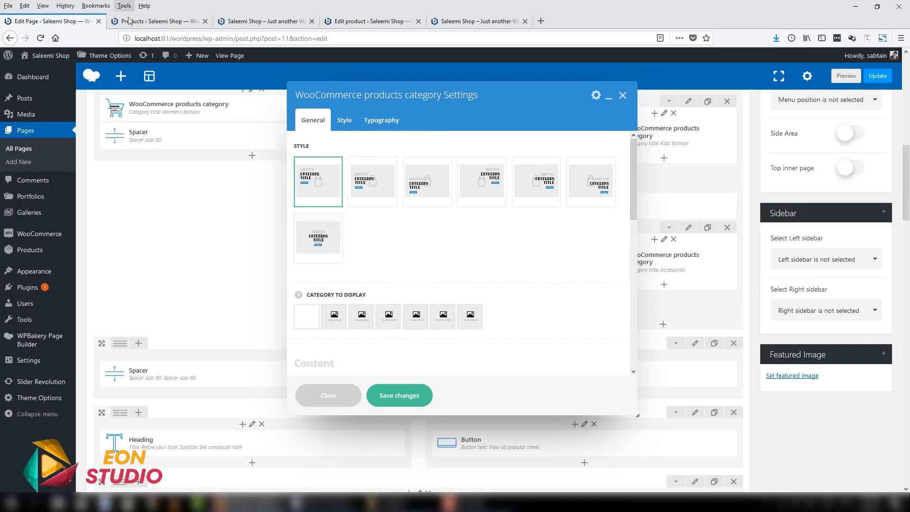
- Compare the home page's Women's fashion tile with the category to display choices in the element's settings
{"action": "left_click", "coordinate": [263, 21]}
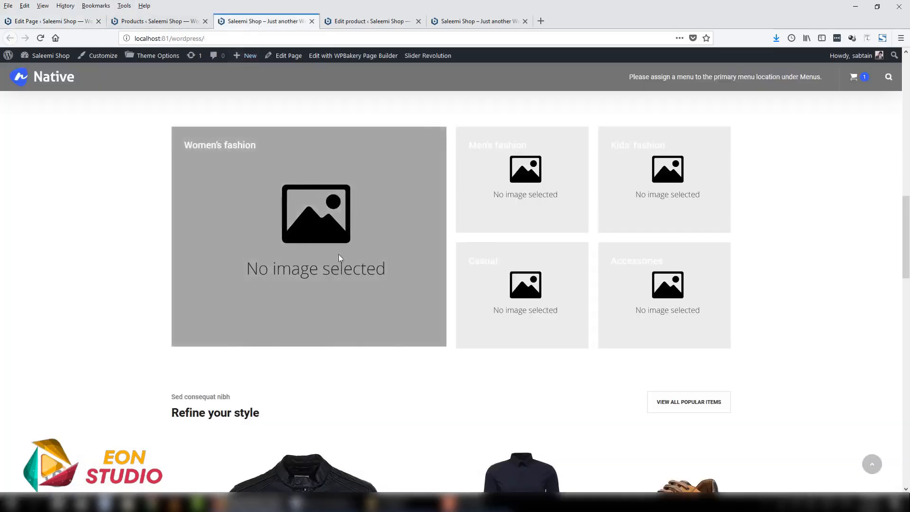
{"action": "left_click", "coordinate": [47, 21]}
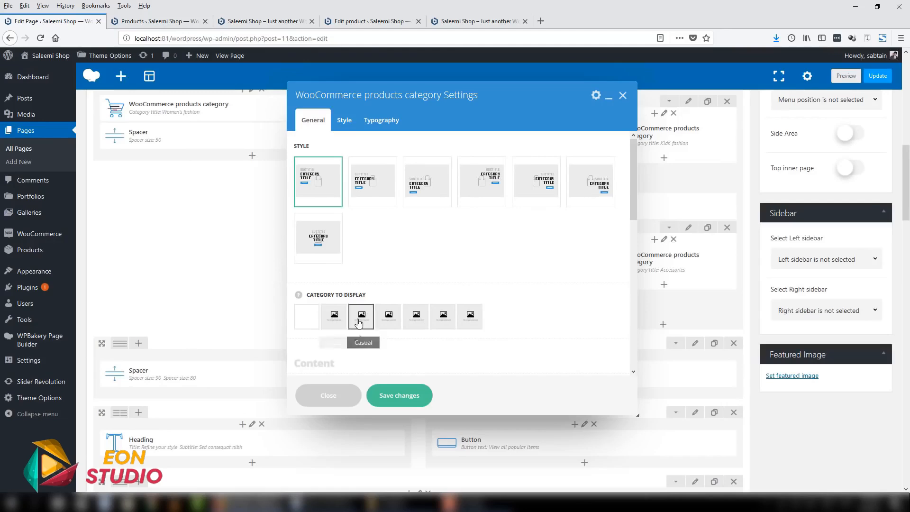
{"action": "mouse_move", "coordinate": [47, 251]}
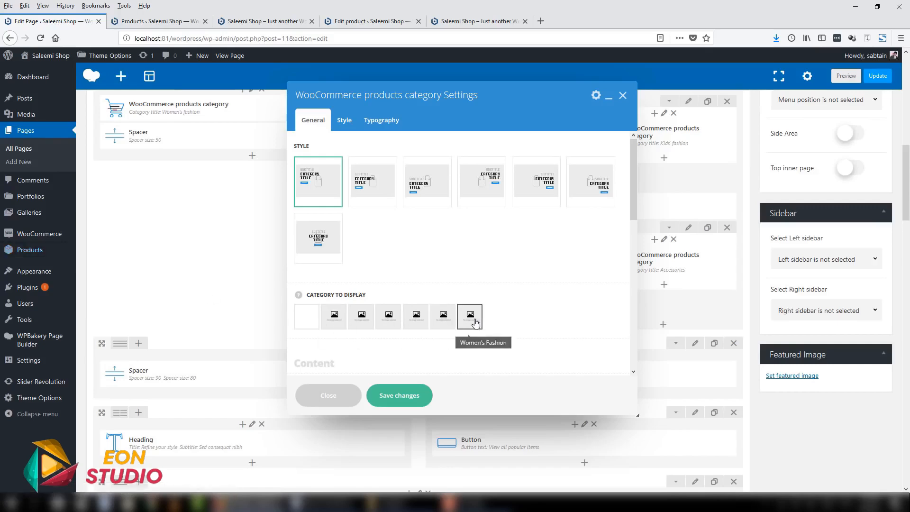
- Examine the category element's image size, color and box shadow settings, and close them without saving
{"action": "left_click", "coordinate": [345, 121]}
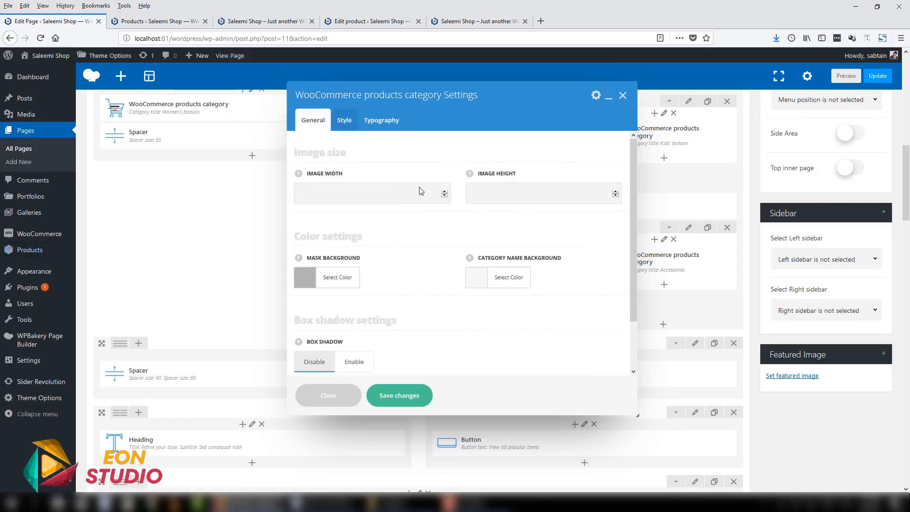
{"action": "left_click", "coordinate": [420, 191]}
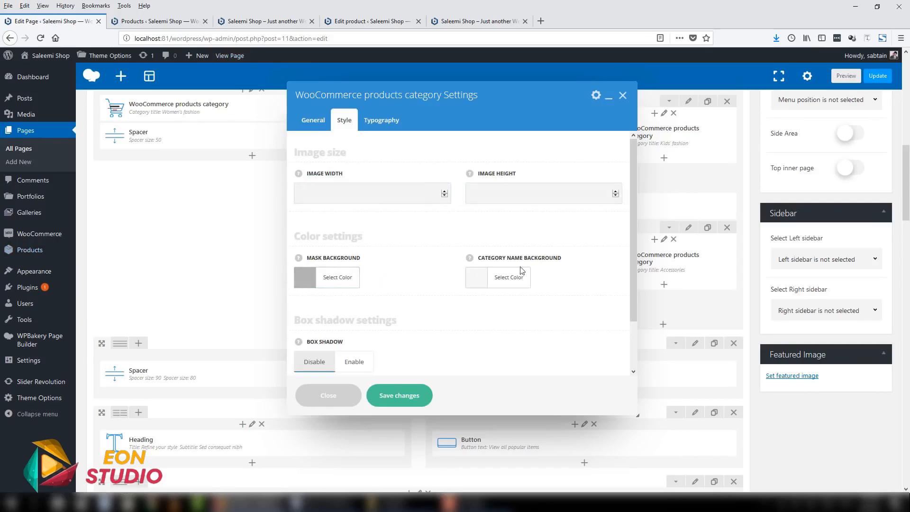
{"action": "scroll", "coordinate": [488, 267], "scroll_direction": "down", "scroll_amount": 2}
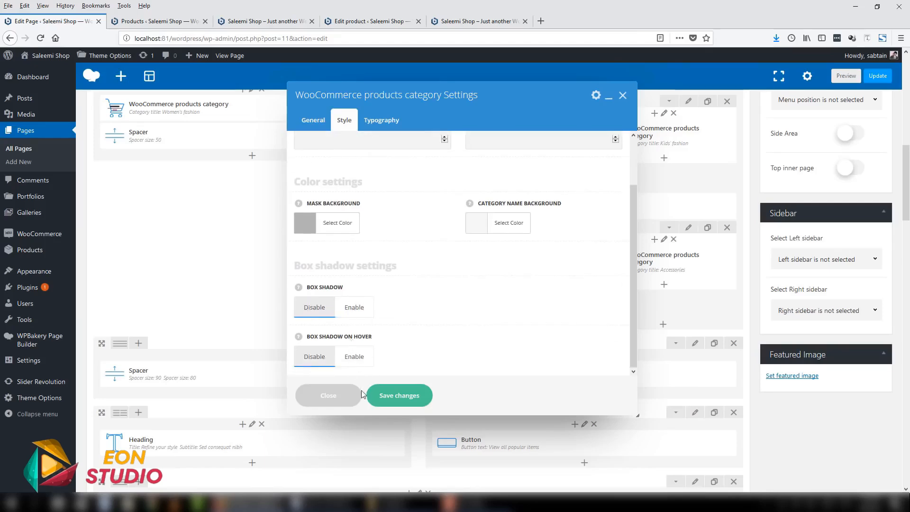
{"action": "left_click", "coordinate": [318, 396]}
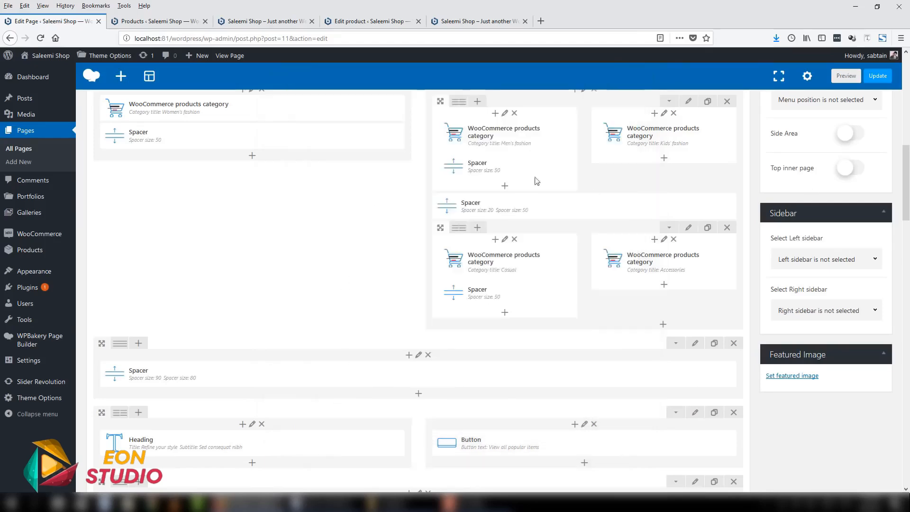
- Open the list of elements that can be added to the nested category column, and close it without adding any
{"action": "scroll", "coordinate": [668, 161], "scroll_direction": "up", "scroll_amount": 3}
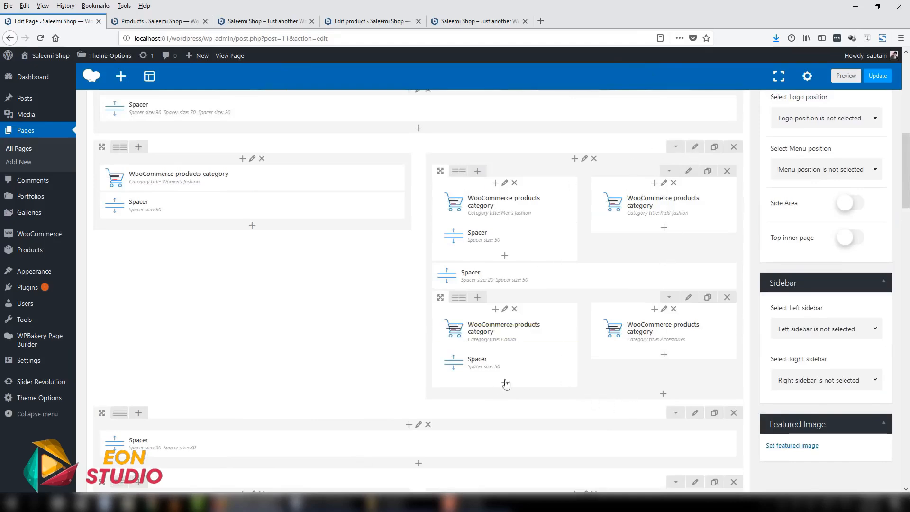
{"action": "left_click", "coordinate": [664, 396]}
{"action": "scroll", "coordinate": [332, 266], "scroll_direction": "up", "scroll_amount": 1}
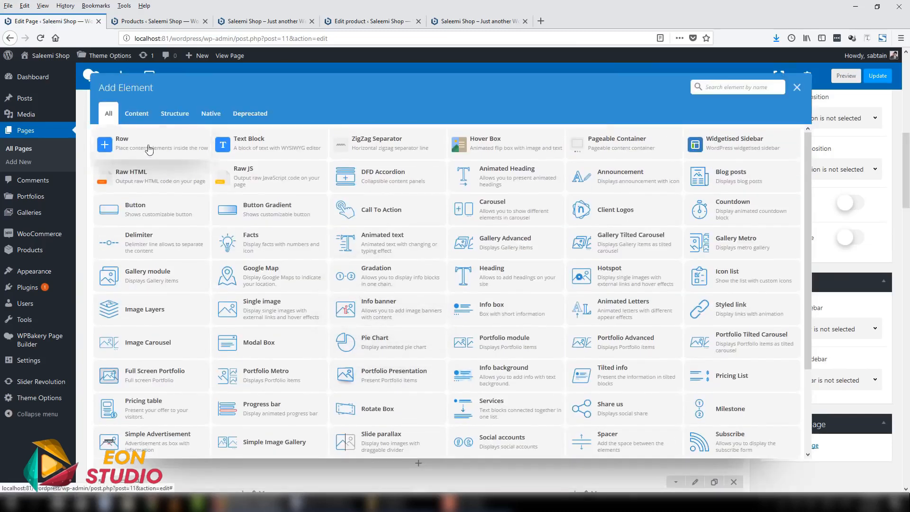
{"action": "left_click", "coordinate": [797, 87]}
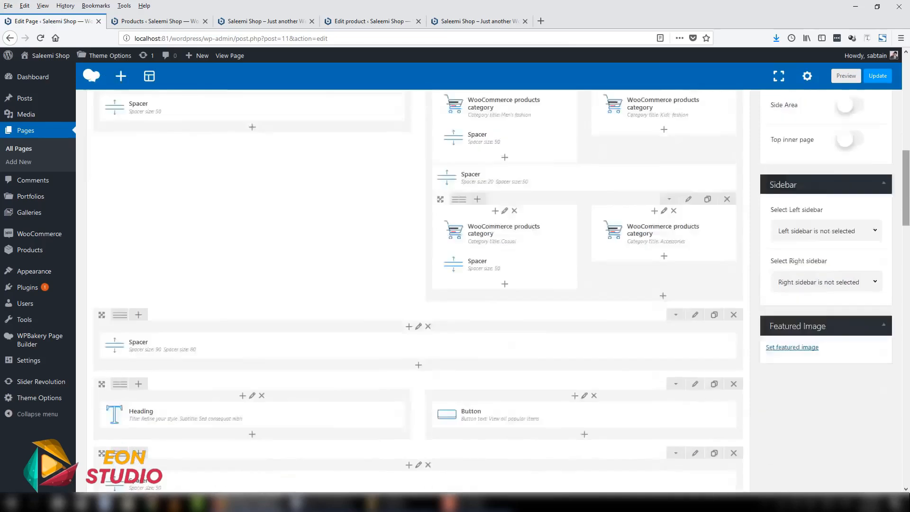
- Compare the home page's Refine your style section with its heading, button and WooCommerce single product elements in the page editor
{"action": "scroll", "coordinate": [474, 285], "scroll_direction": "down", "scroll_amount": 4}
{"action": "scroll", "coordinate": [224, 168], "scroll_direction": "down", "scroll_amount": 1}
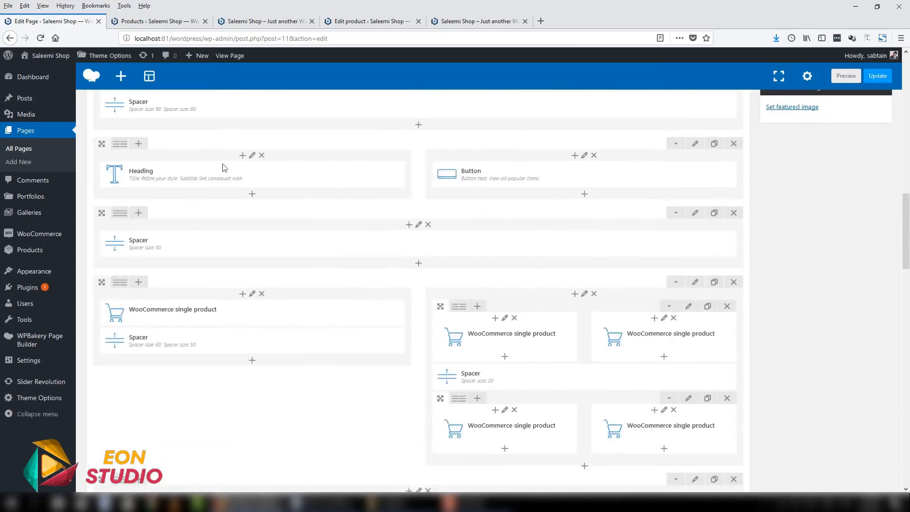
{"action": "left_click", "coordinate": [263, 21]}
{"action": "scroll", "coordinate": [319, 271], "scroll_direction": "down", "scroll_amount": 4}
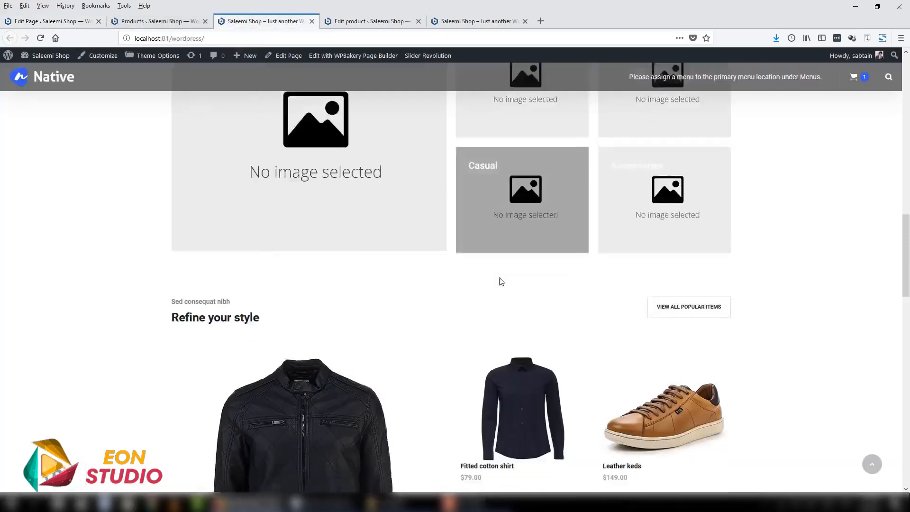
{"action": "scroll", "coordinate": [319, 271], "scroll_direction": "down", "scroll_amount": 2}
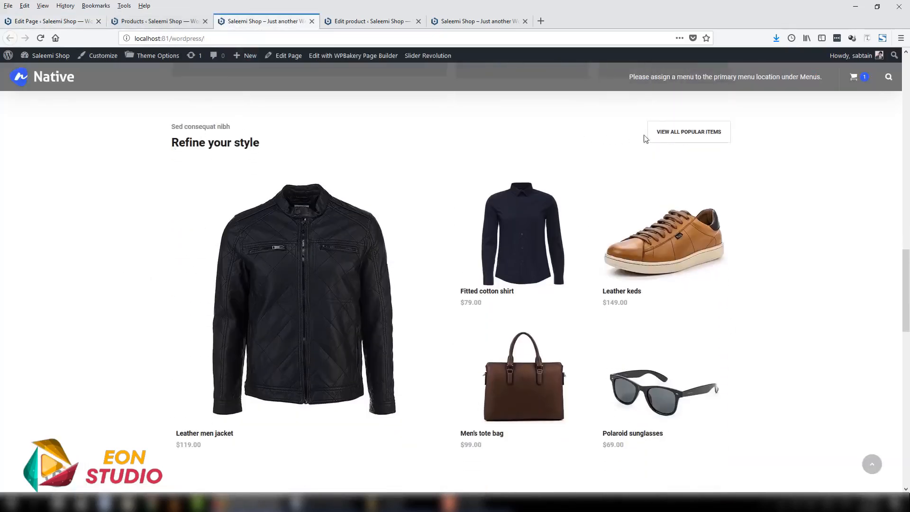
{"action": "left_click", "coordinate": [38, 21]}
{"action": "scroll", "coordinate": [207, 180], "scroll_direction": "down", "scroll_amount": 4}
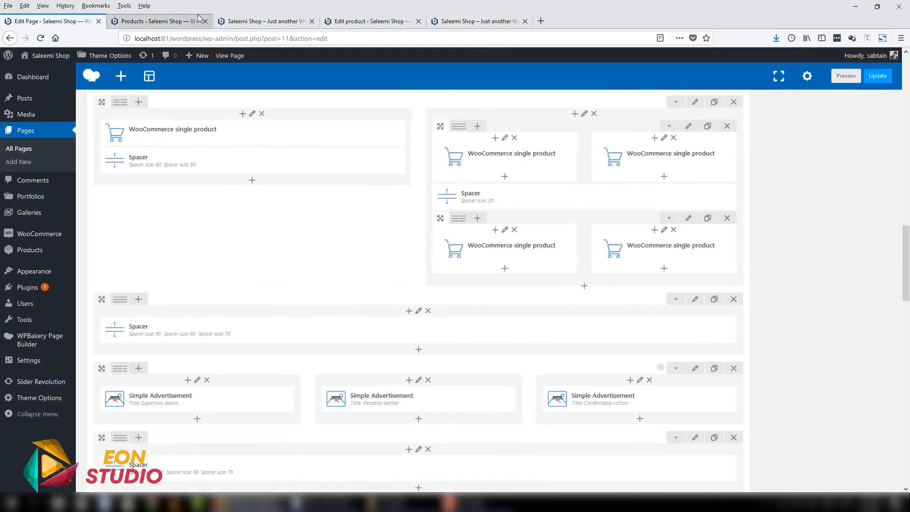
- Compare the home page's Supercool denim, Versatile leather and Comfortable cotton banners with the Simple Advertisement elements in the page editor
{"action": "left_click", "coordinate": [261, 20]}
{"action": "scroll", "coordinate": [745, 321], "scroll_direction": "down", "scroll_amount": 8}
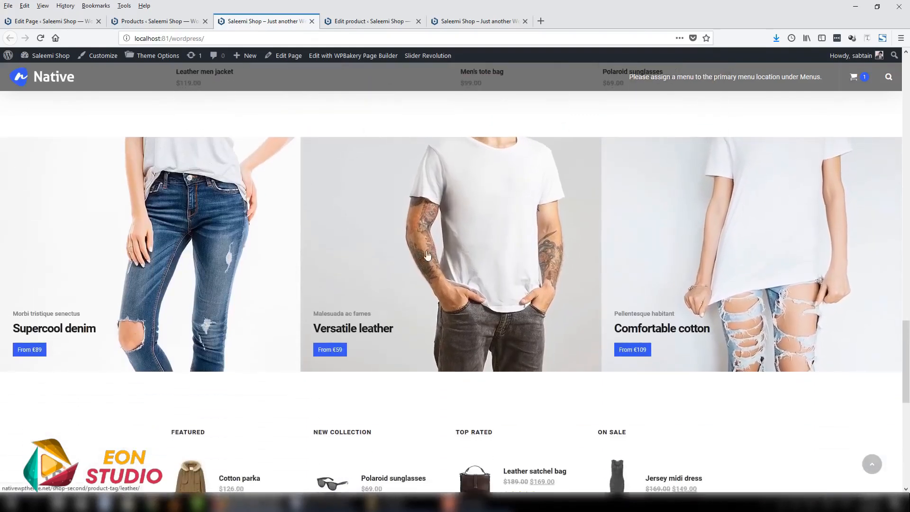
{"action": "left_click", "coordinate": [63, 22]}
{"action": "scroll", "coordinate": [517, 342], "scroll_direction": "down", "scroll_amount": 2}
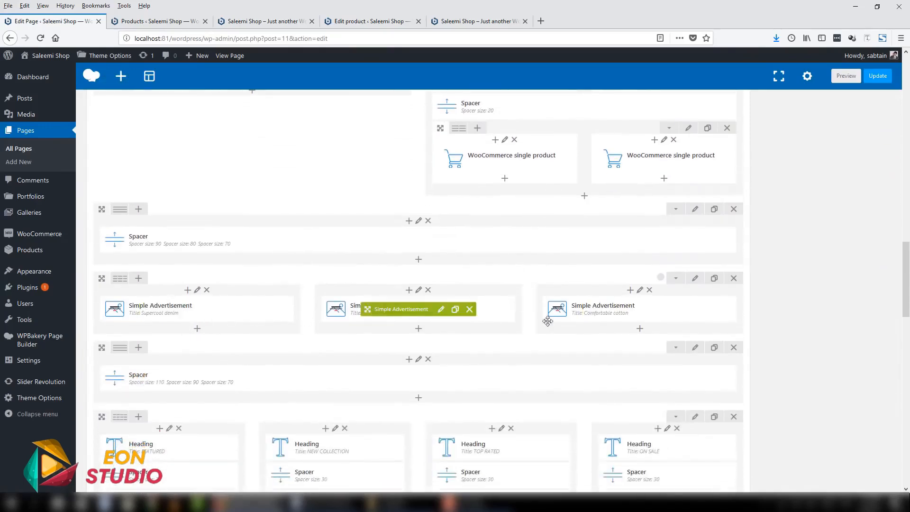
- Compare the home page's Featured, New collection, Top rated and On sale lists with the WooCommerce products list small elements in the page editor
{"action": "left_click", "coordinate": [266, 21]}
{"action": "scroll", "coordinate": [320, 127], "scroll_direction": "down", "scroll_amount": 5}
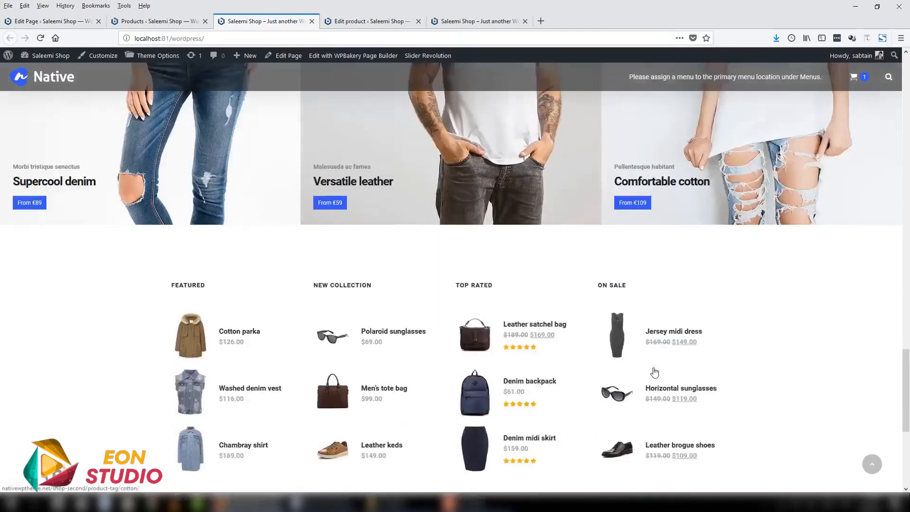
{"action": "left_click", "coordinate": [57, 21]}
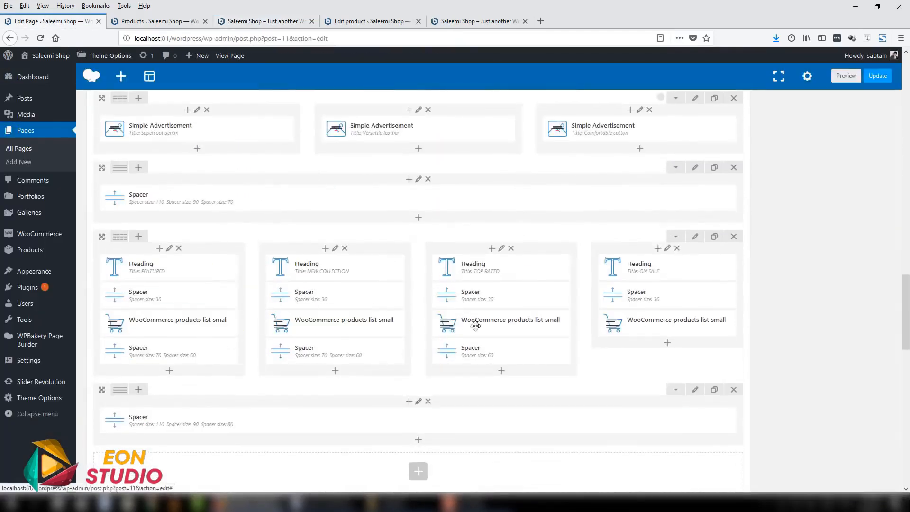
{"action": "scroll", "coordinate": [417, 284], "scroll_direction": "down", "scroll_amount": 5}
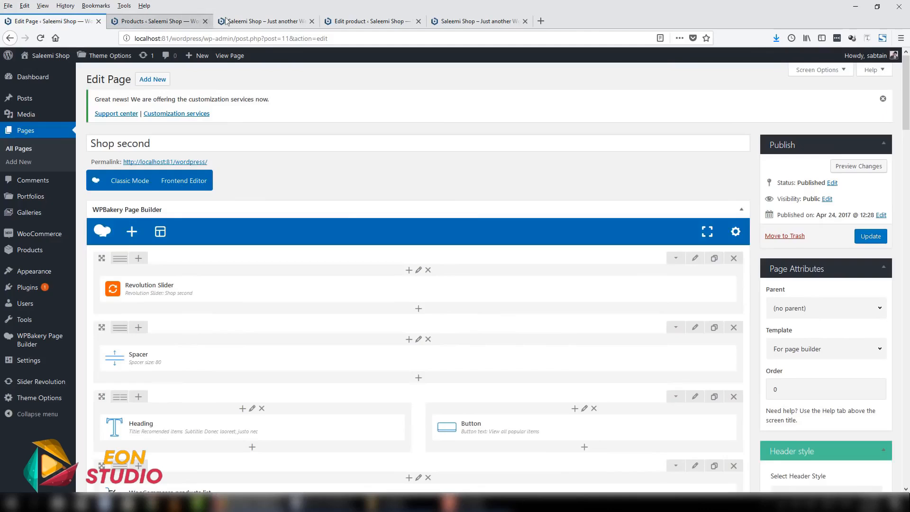
- Return to the beginning of the shop's home page and reload it
{"action": "left_click", "coordinate": [263, 21]}
{"action": "left_click_drag", "start_coordinate": [909, 423], "coordinate": [906, 101]}
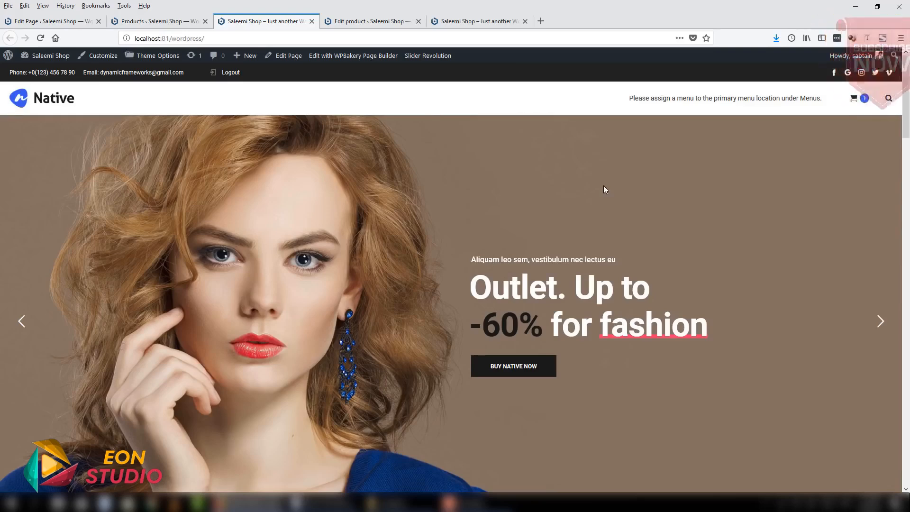
{"action": "left_click", "coordinate": [267, 36]}
{"action": "key", "text": "Return"}
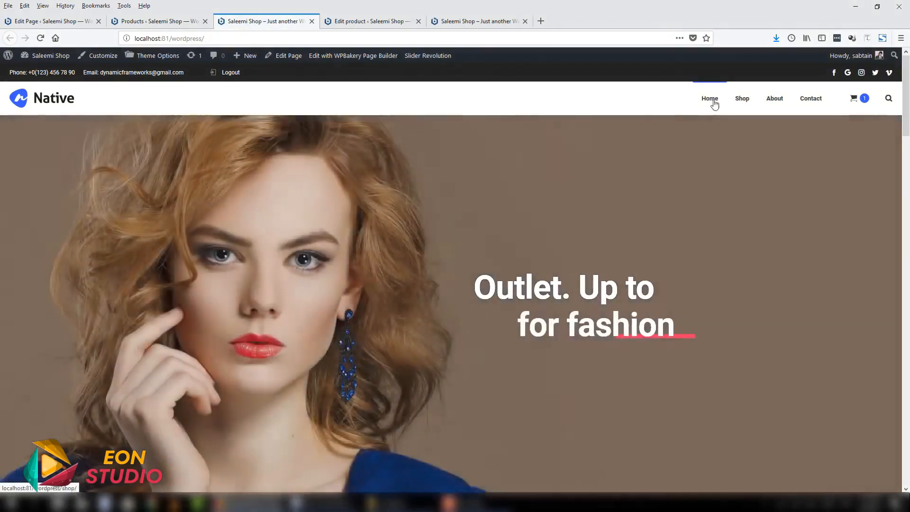
- Review the home page's slider, recommended items, categories, Refine your style products and banners, then examine the navigation menu and cart preview
{"action": "scroll", "coordinate": [474, 179], "scroll_direction": "down", "scroll_amount": 1}
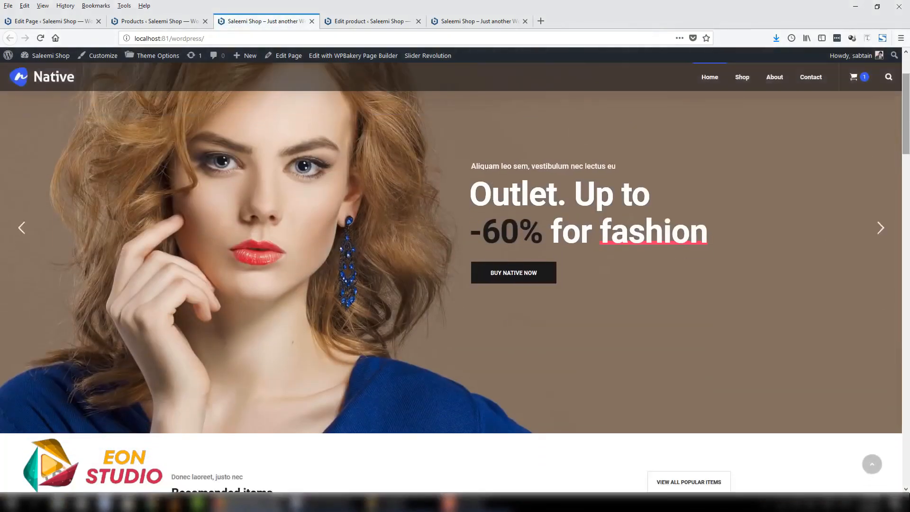
{"action": "scroll", "coordinate": [772, 158], "scroll_direction": "down", "scroll_amount": 2}
{"action": "scroll", "coordinate": [648, 261], "scroll_direction": "down", "scroll_amount": 4}
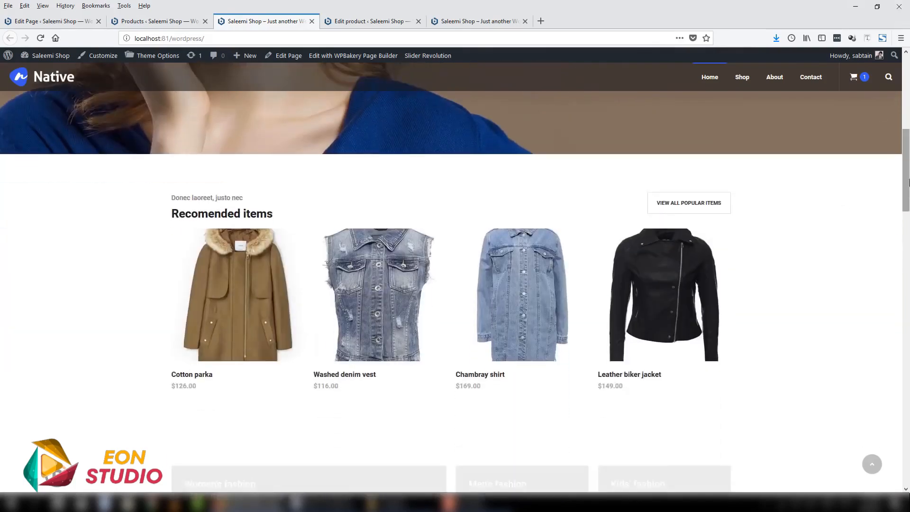
{"action": "scroll", "coordinate": [648, 261], "scroll_direction": "down", "scroll_amount": 5}
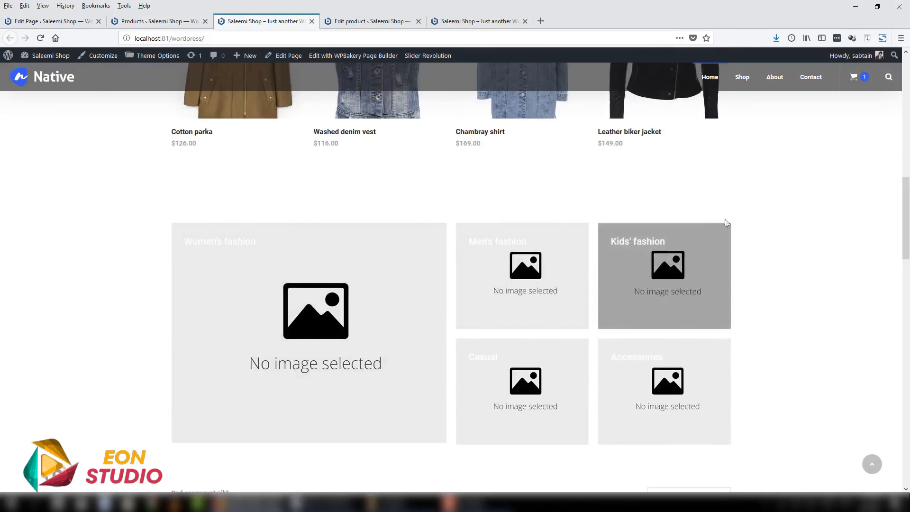
{"action": "scroll", "coordinate": [739, 246], "scroll_direction": "down", "scroll_amount": 4}
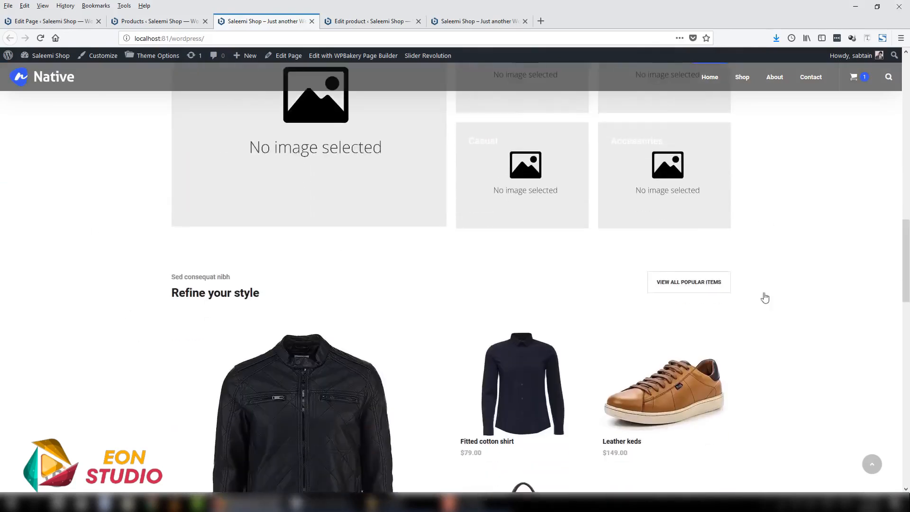
{"action": "scroll", "coordinate": [765, 298], "scroll_direction": "down", "scroll_amount": 9}
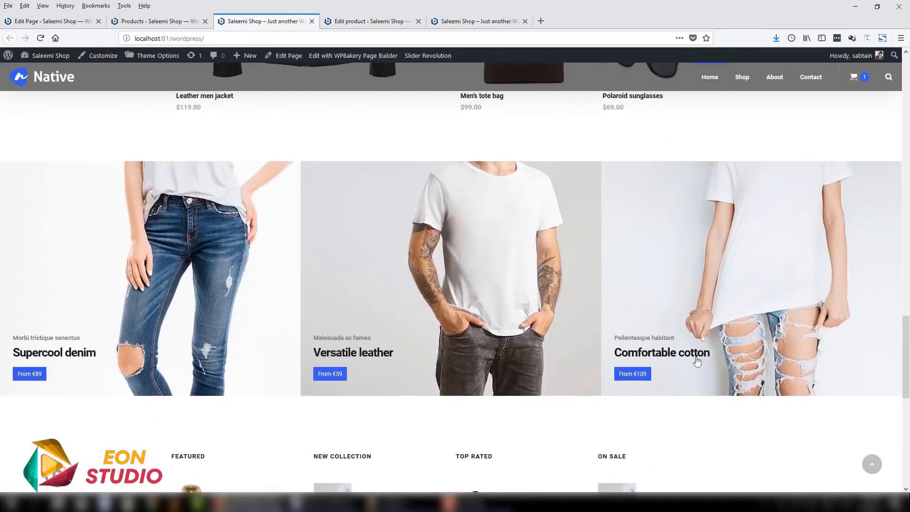
{"action": "left_click_drag", "start_coordinate": [908, 358], "coordinate": [907, 114]}
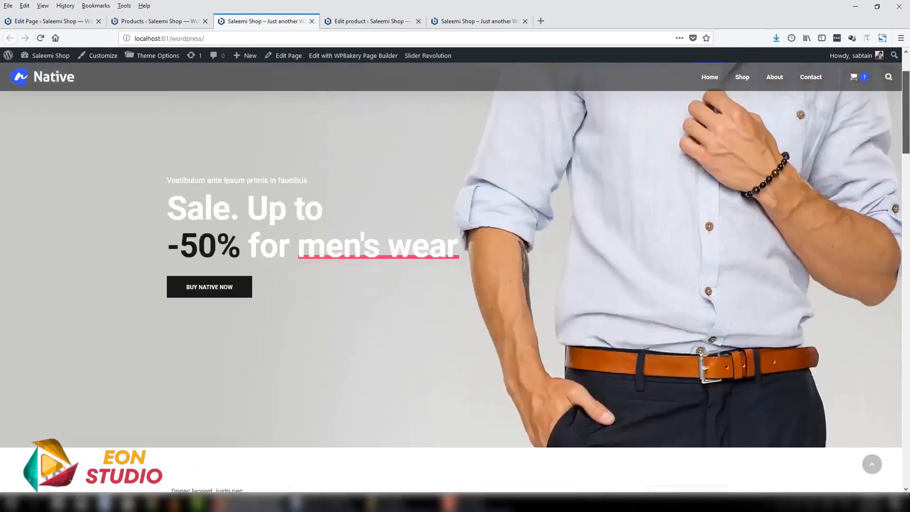
{"action": "scroll", "coordinate": [851, 94], "scroll_direction": "up", "scroll_amount": 2}
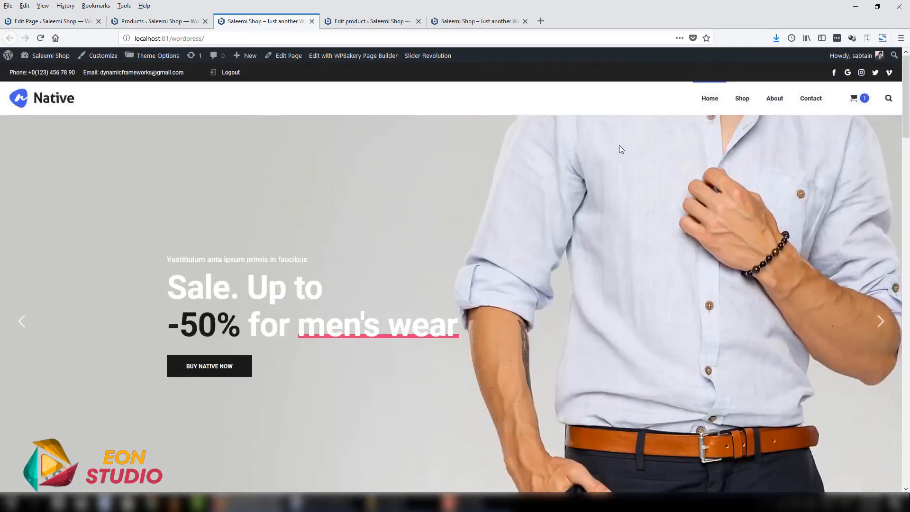
{"action": "mouse_move", "coordinate": [738, 98]}
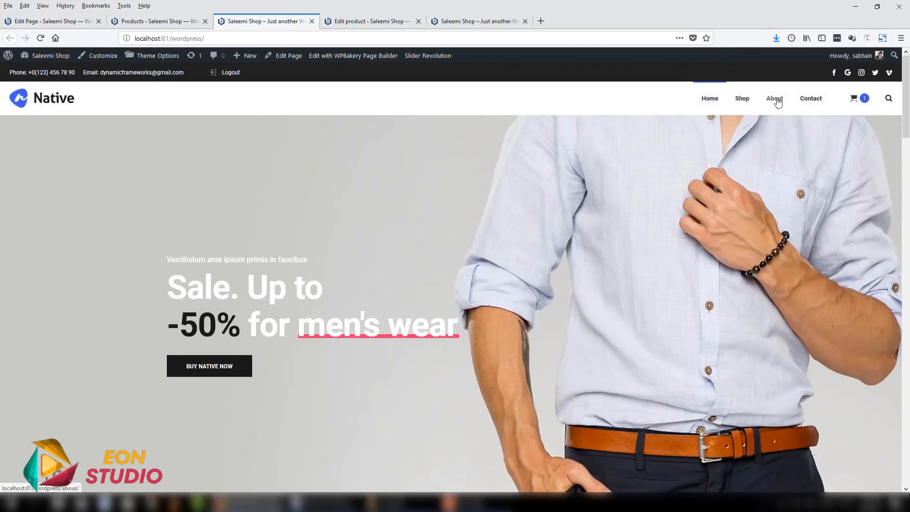
{"action": "mouse_move", "coordinate": [870, 98]}
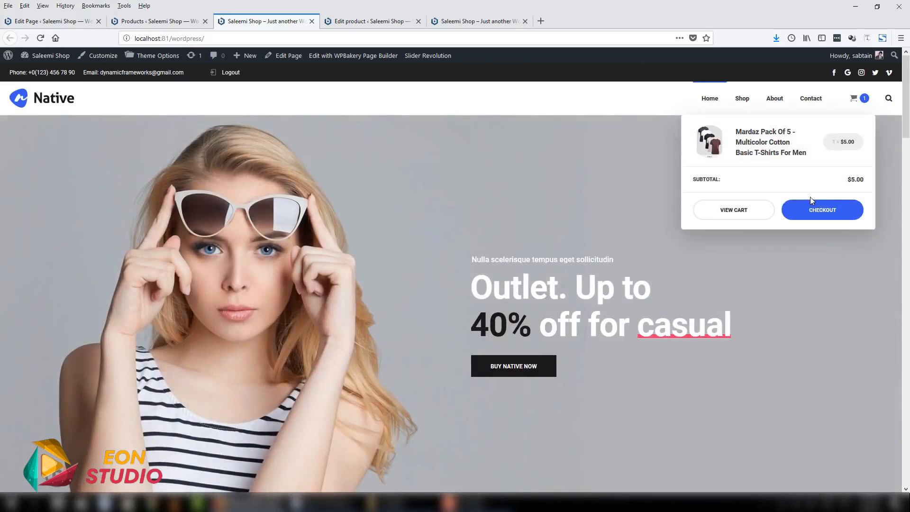
- Open the WordPress menu editor in a separate browser tab from the products admin page
{"action": "left_click", "coordinate": [123, 22]}
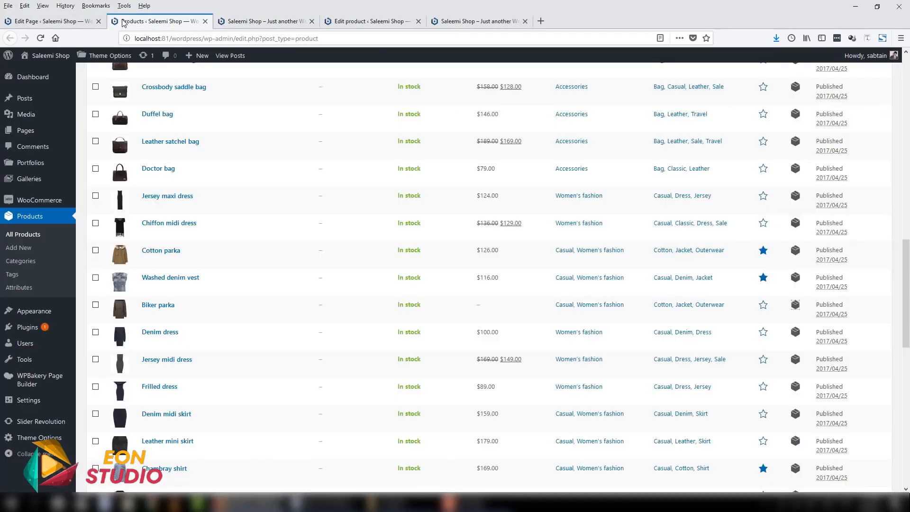
{"action": "left_click", "coordinate": [252, 23]}
{"action": "left_click", "coordinate": [144, 23]}
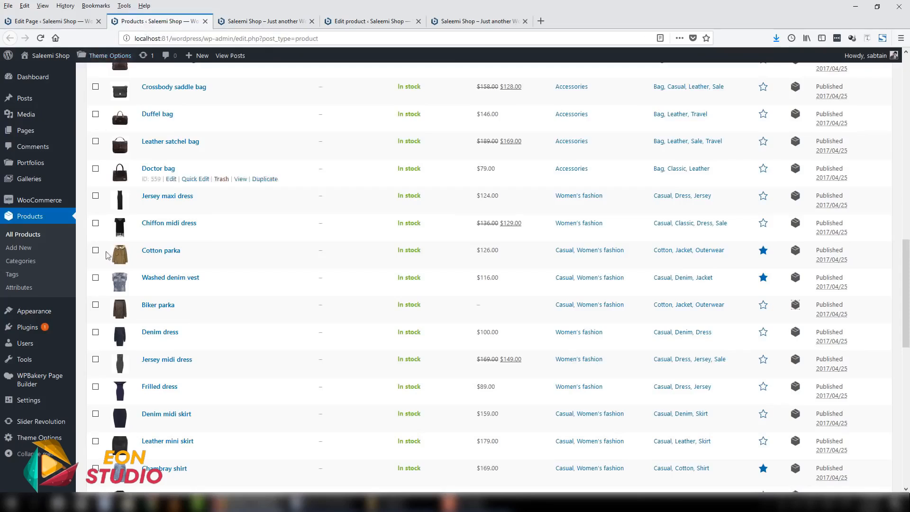
{"action": "mouse_move", "coordinate": [29, 311]}
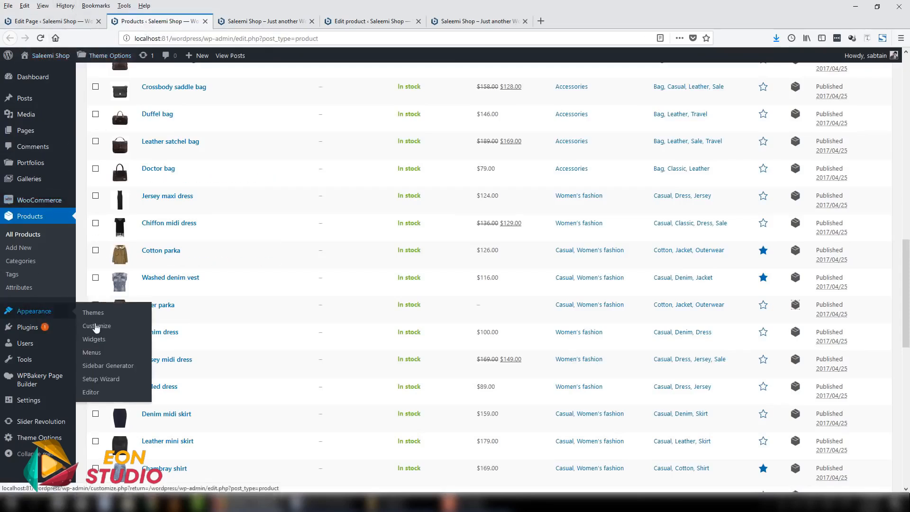
{"action": "right_click", "coordinate": [117, 359]}
{"action": "left_click", "coordinate": [142, 364]}
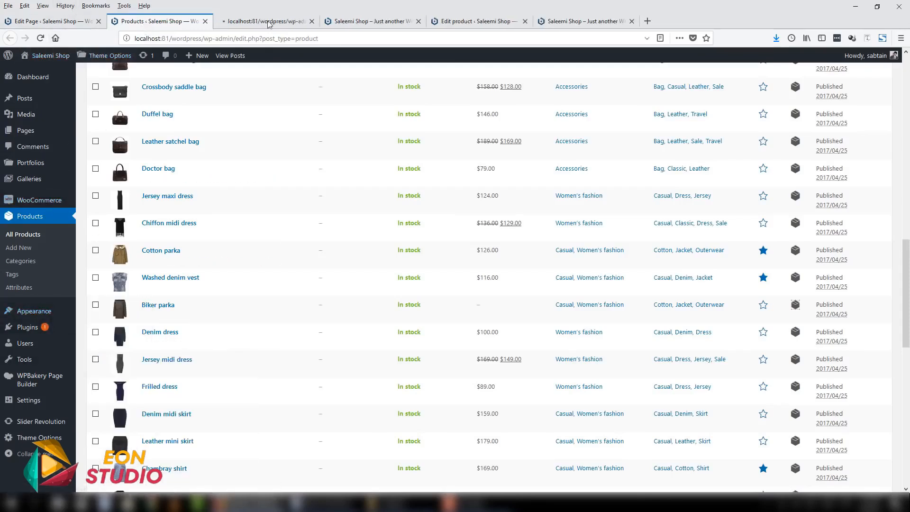
{"action": "left_click", "coordinate": [266, 21]}
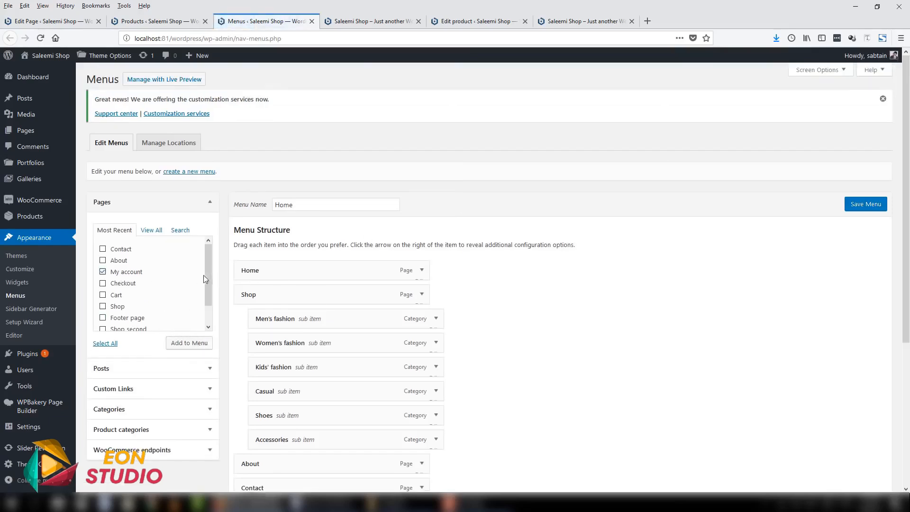
- Add the My account page to the Home menu, place it between the Shop sub items and About, and save the menu
{"action": "scroll", "coordinate": [204, 277], "scroll_direction": "down", "scroll_amount": 1}
{"action": "scroll", "coordinate": [519, 367], "scroll_direction": "down", "scroll_amount": 5}
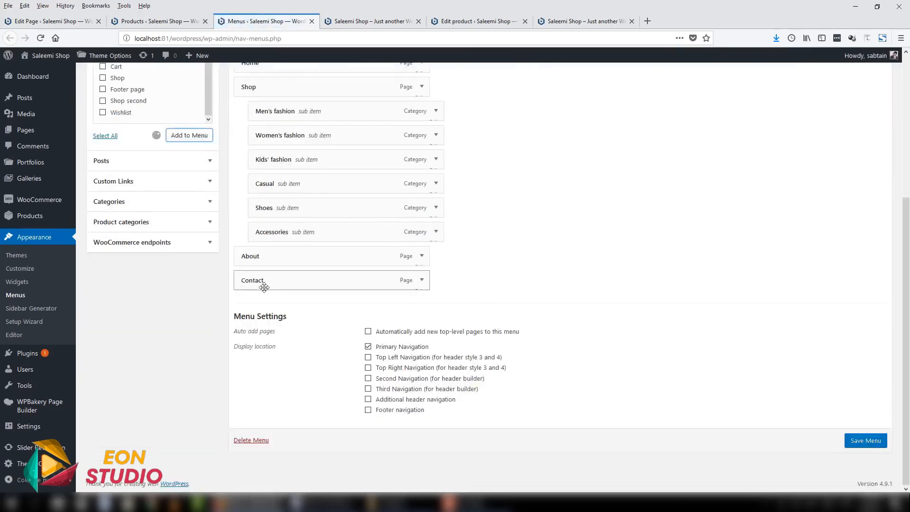
{"action": "left_click_drag", "start_coordinate": [262, 308], "coordinate": [229, 260]}
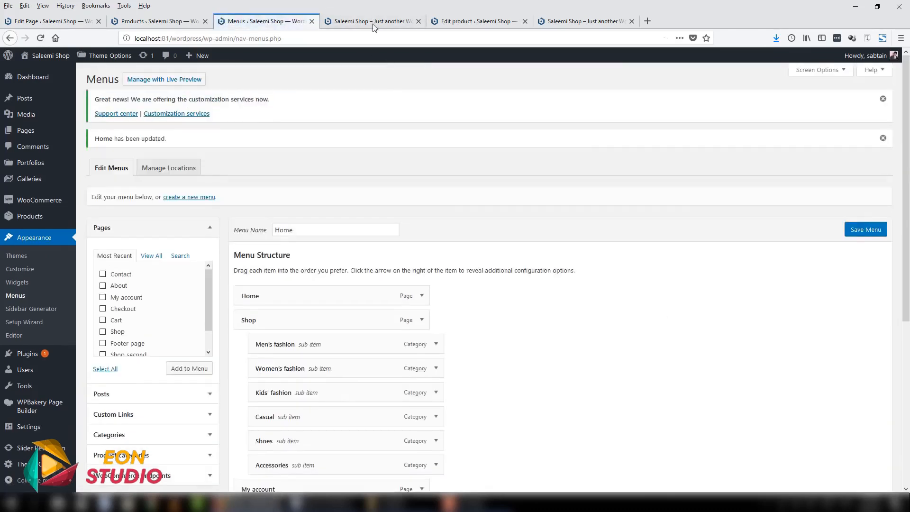
- Reload the shop's home page and open My account from its navigation menu
{"action": "left_click", "coordinate": [375, 21]}
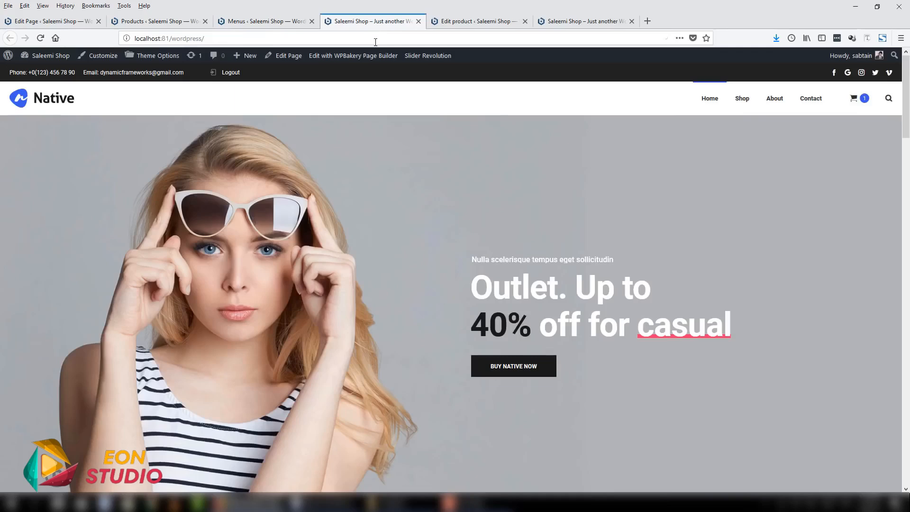
{"action": "left_click", "coordinate": [376, 40]}
{"action": "key", "text": "Return"}
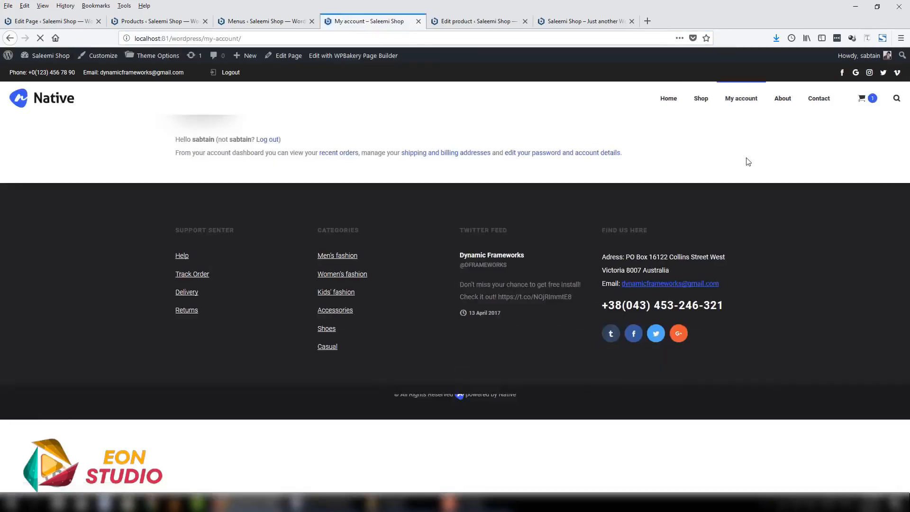
- Examine the Orders, Downloads and Addresses sections of the My account page, and return to the home page
{"action": "left_click", "coordinate": [255, 172]}
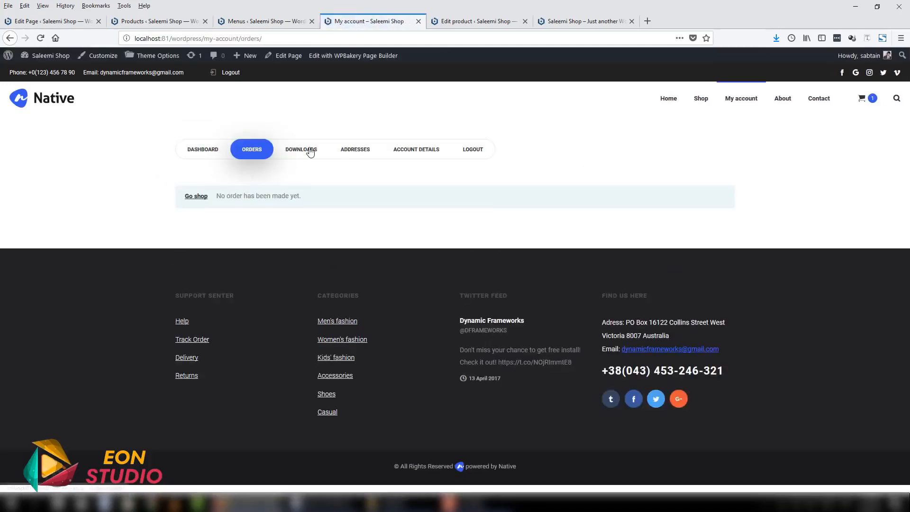
{"action": "left_click", "coordinate": [310, 150]}
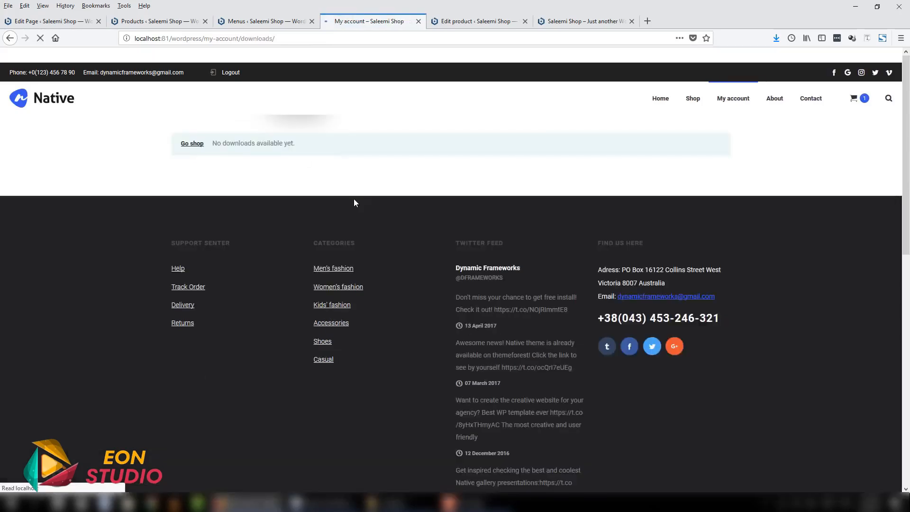
{"action": "left_click", "coordinate": [350, 151]}
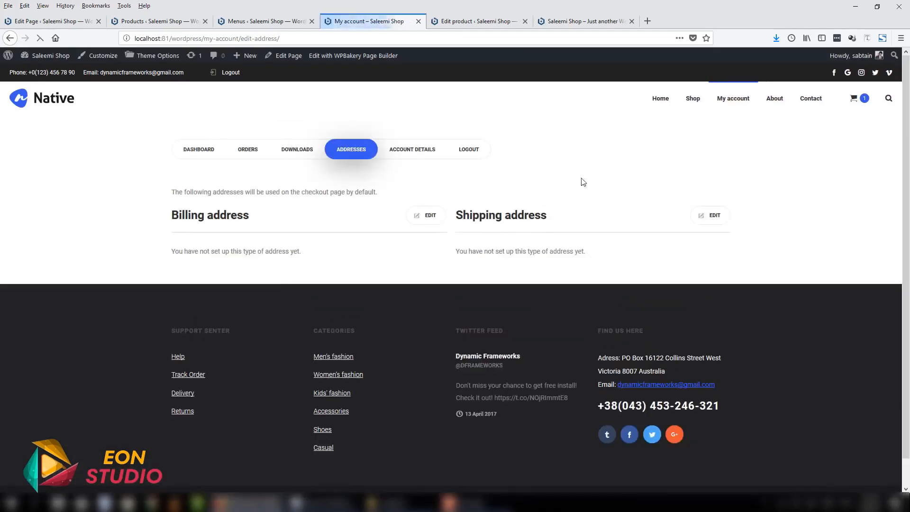
{"action": "left_click", "coordinate": [48, 102]}
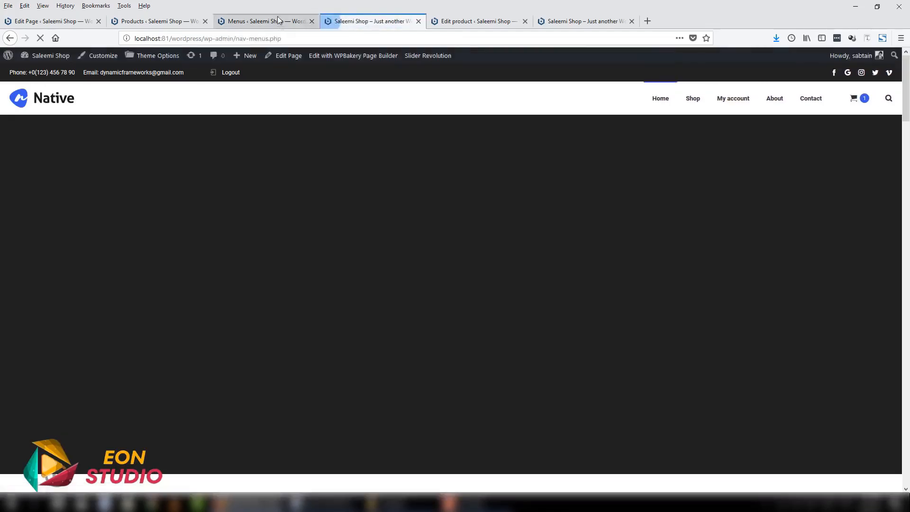
- Check the WooCommerce status on the WordPress Dashboard and open the WooCommerce orders list
{"action": "left_click", "coordinate": [279, 19]}
{"action": "left_click", "coordinate": [162, 23]}
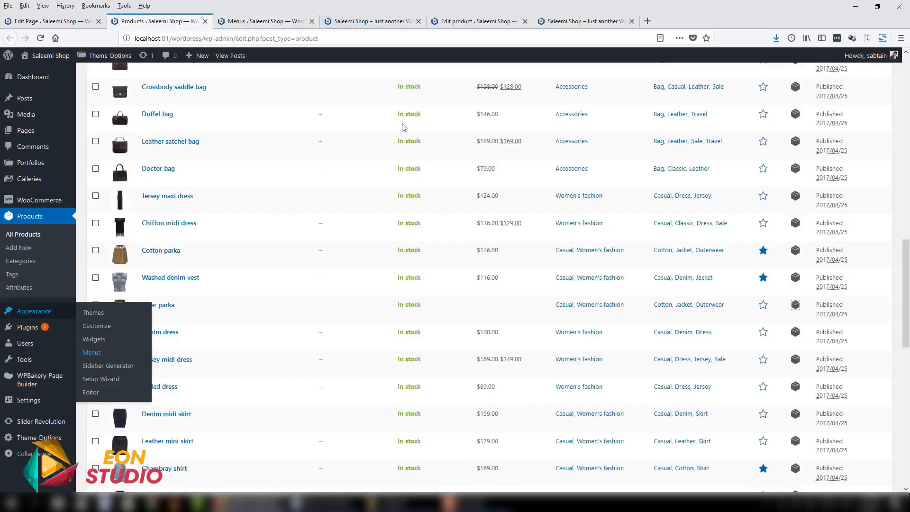
{"action": "scroll", "coordinate": [63, 76], "scroll_direction": "up", "scroll_amount": 10}
{"action": "left_click", "coordinate": [64, 77]}
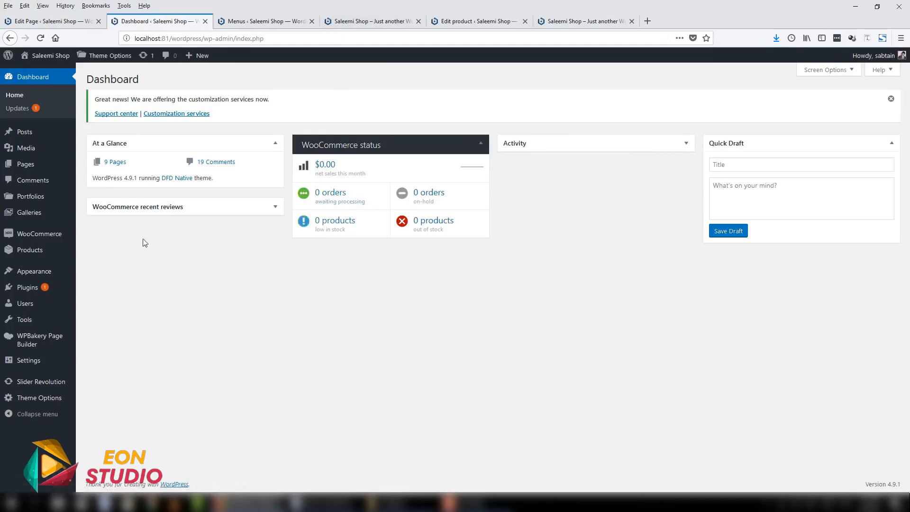
{"action": "mouse_move", "coordinate": [42, 235]}
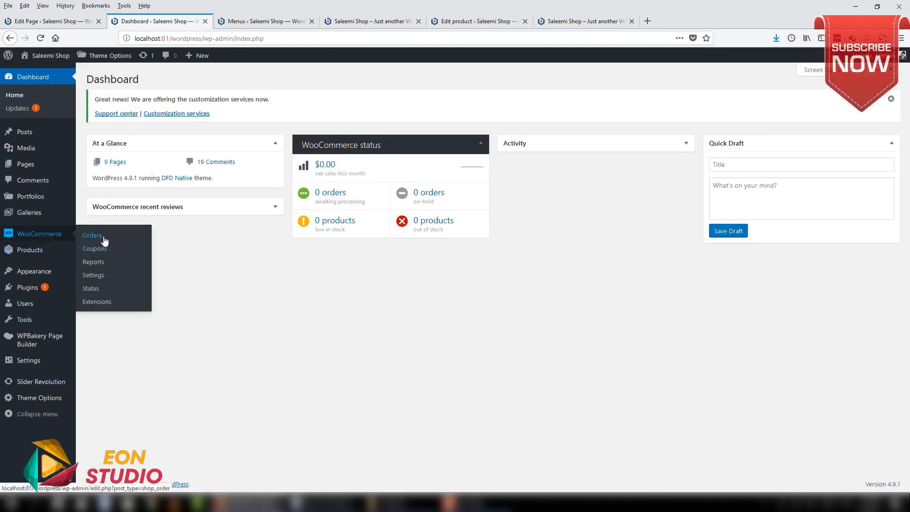
{"action": "left_click", "coordinate": [105, 240]}
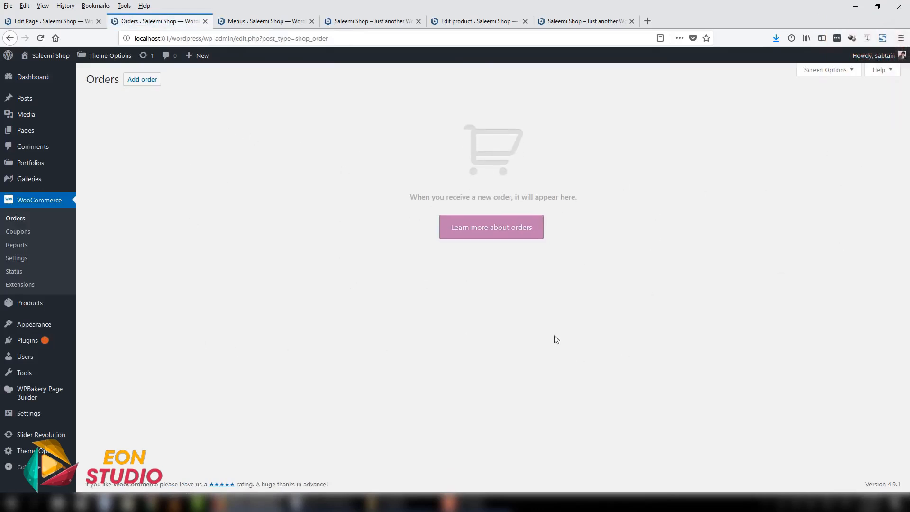
- Close the Menus browser tab, and dismiss the customization services notice on the WordPress Dashboard
{"action": "left_click", "coordinate": [367, 21]}
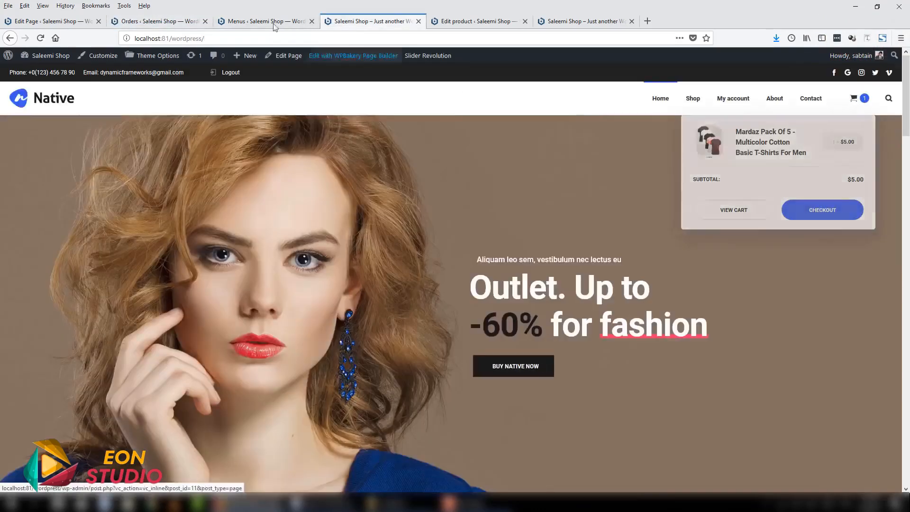
{"action": "left_click", "coordinate": [274, 23]}
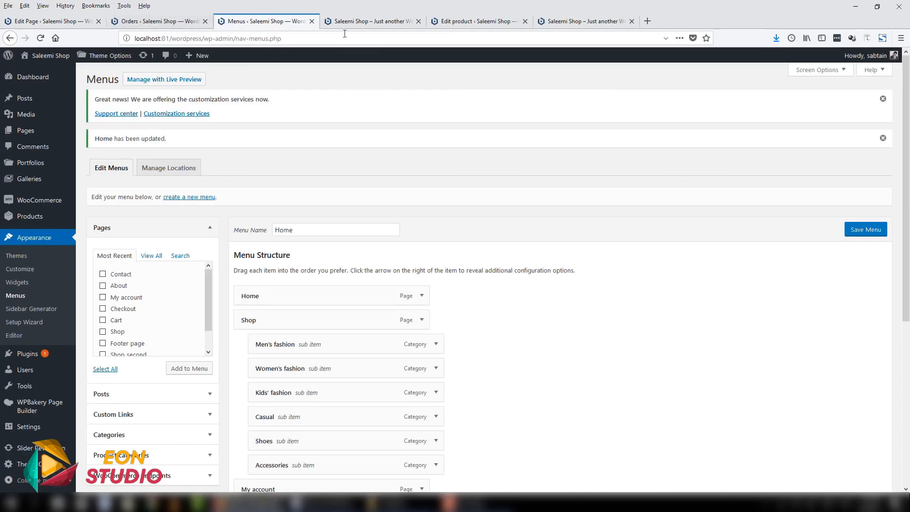
{"action": "left_click", "coordinate": [312, 21]}
{"action": "left_click", "coordinate": [169, 23]}
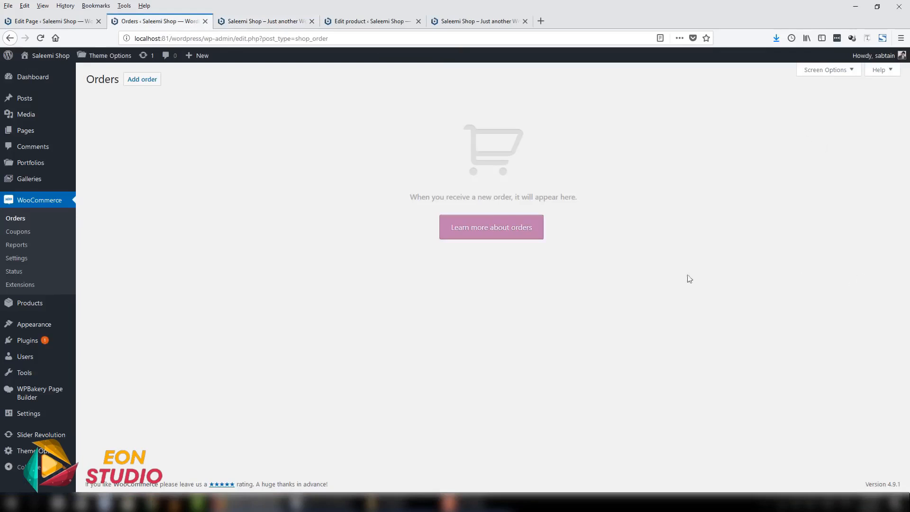
{"action": "left_click", "coordinate": [43, 78]}
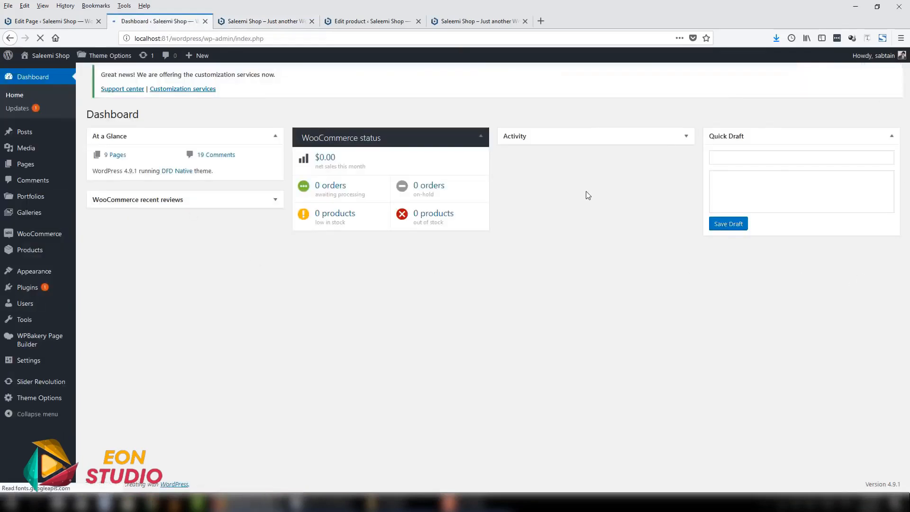
{"action": "left_click", "coordinate": [891, 98]}
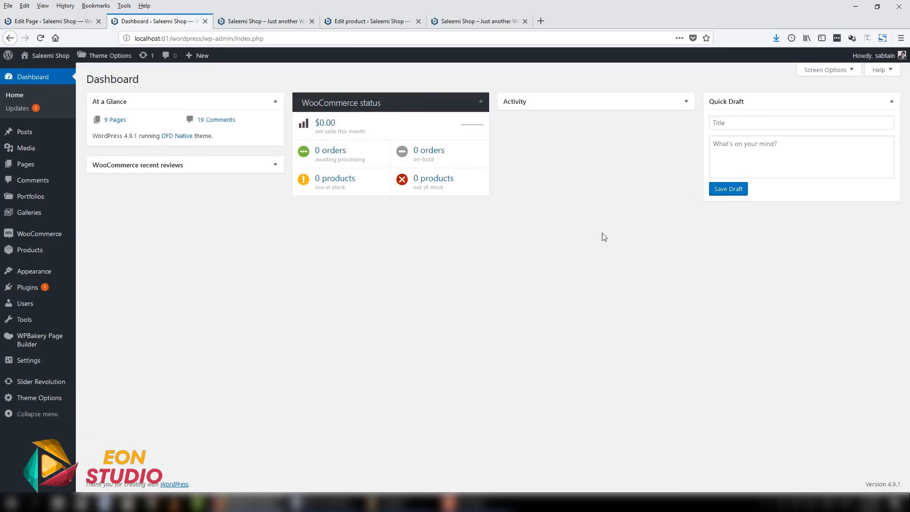